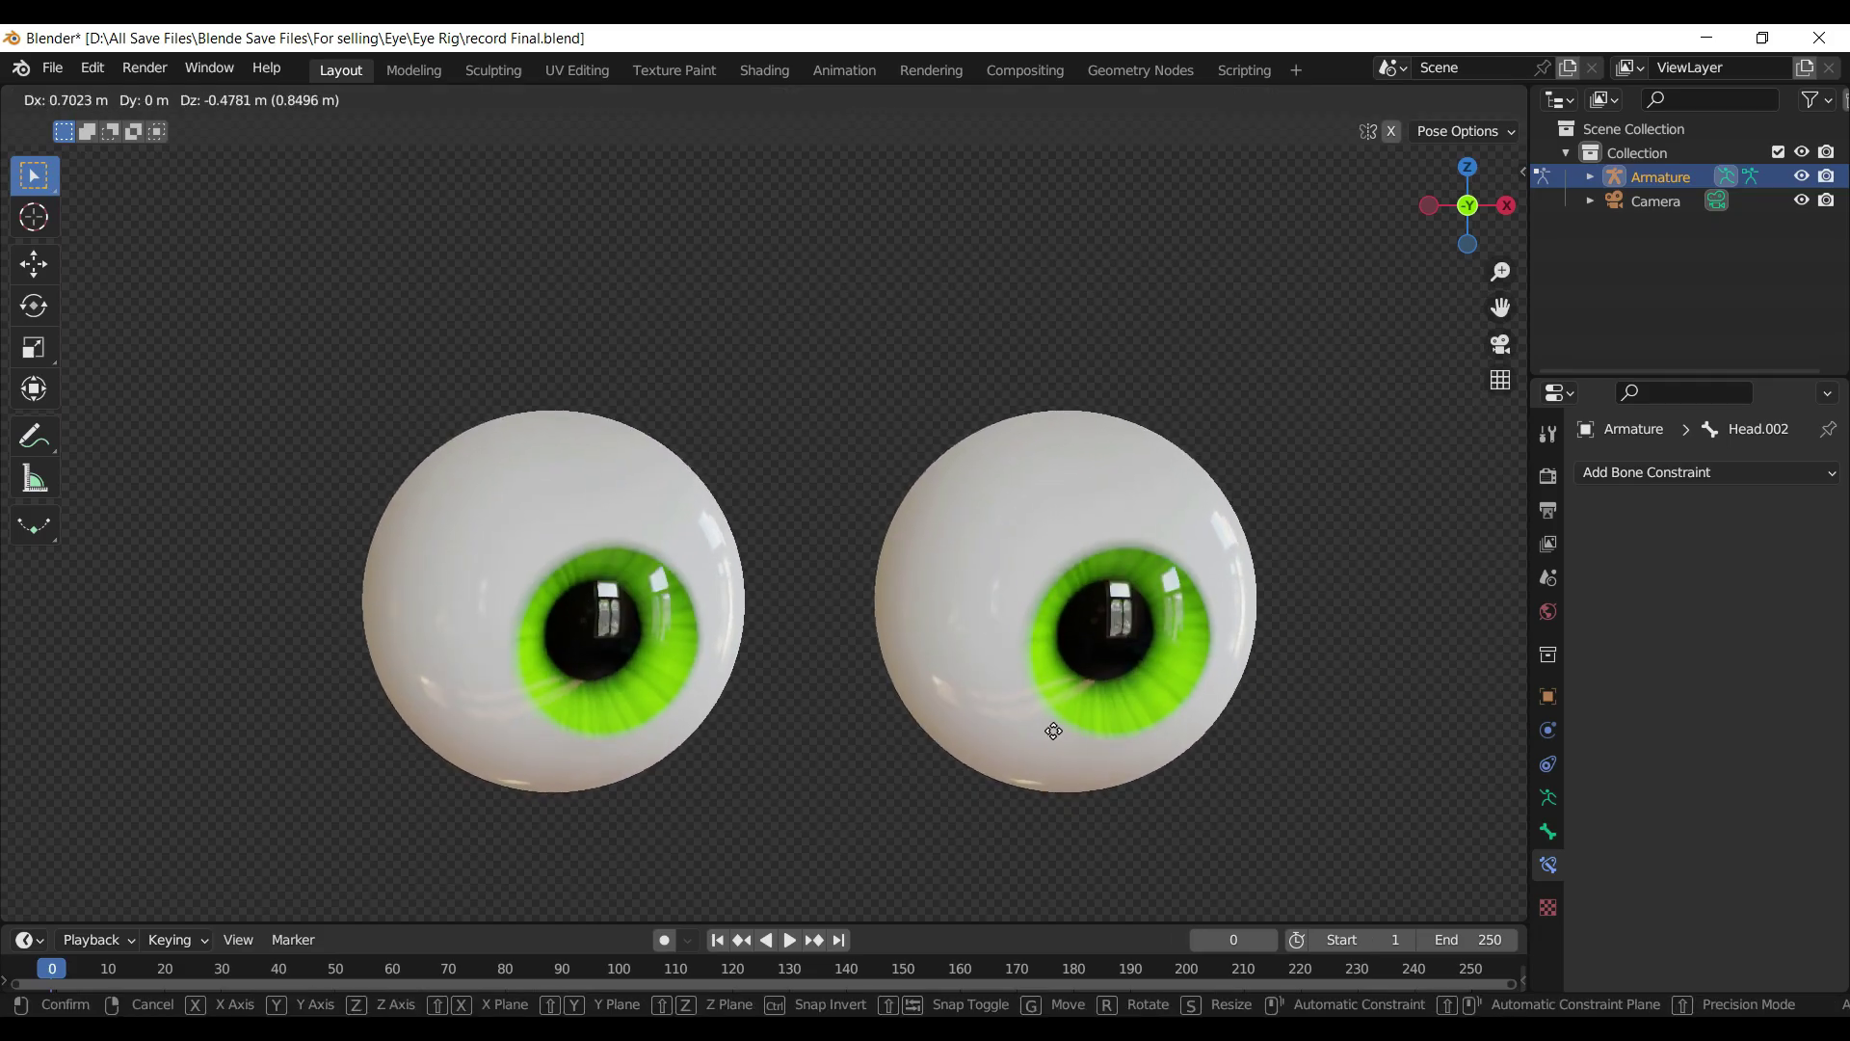
# - Test the finished eye rig by trial-moving the Head.002 control bone, from the front and at an angle, with the bones displayed
pyautogui.rightClick(988, 734)
pyautogui.moveTo(1176, 586); pyautogui.dragTo(1219, 607, button='middle')
pyautogui.press('g')
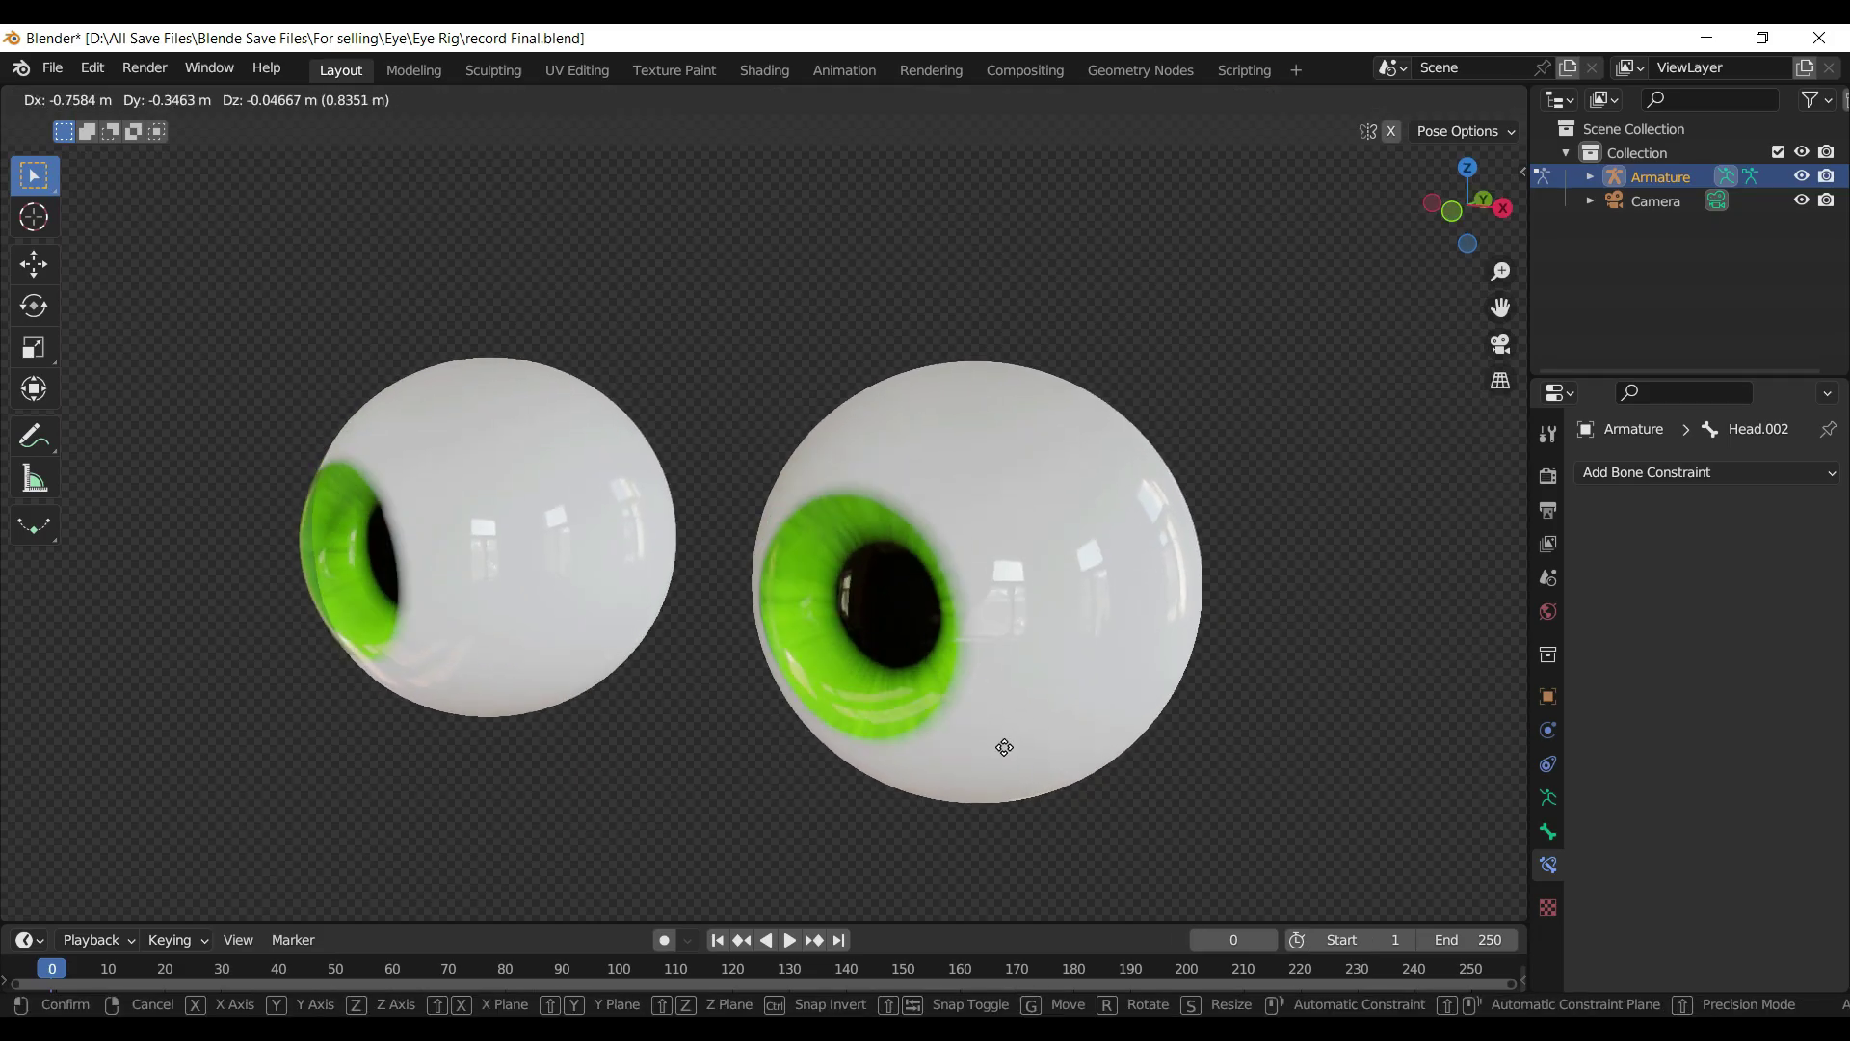
pyautogui.rightClick(1354, 543)
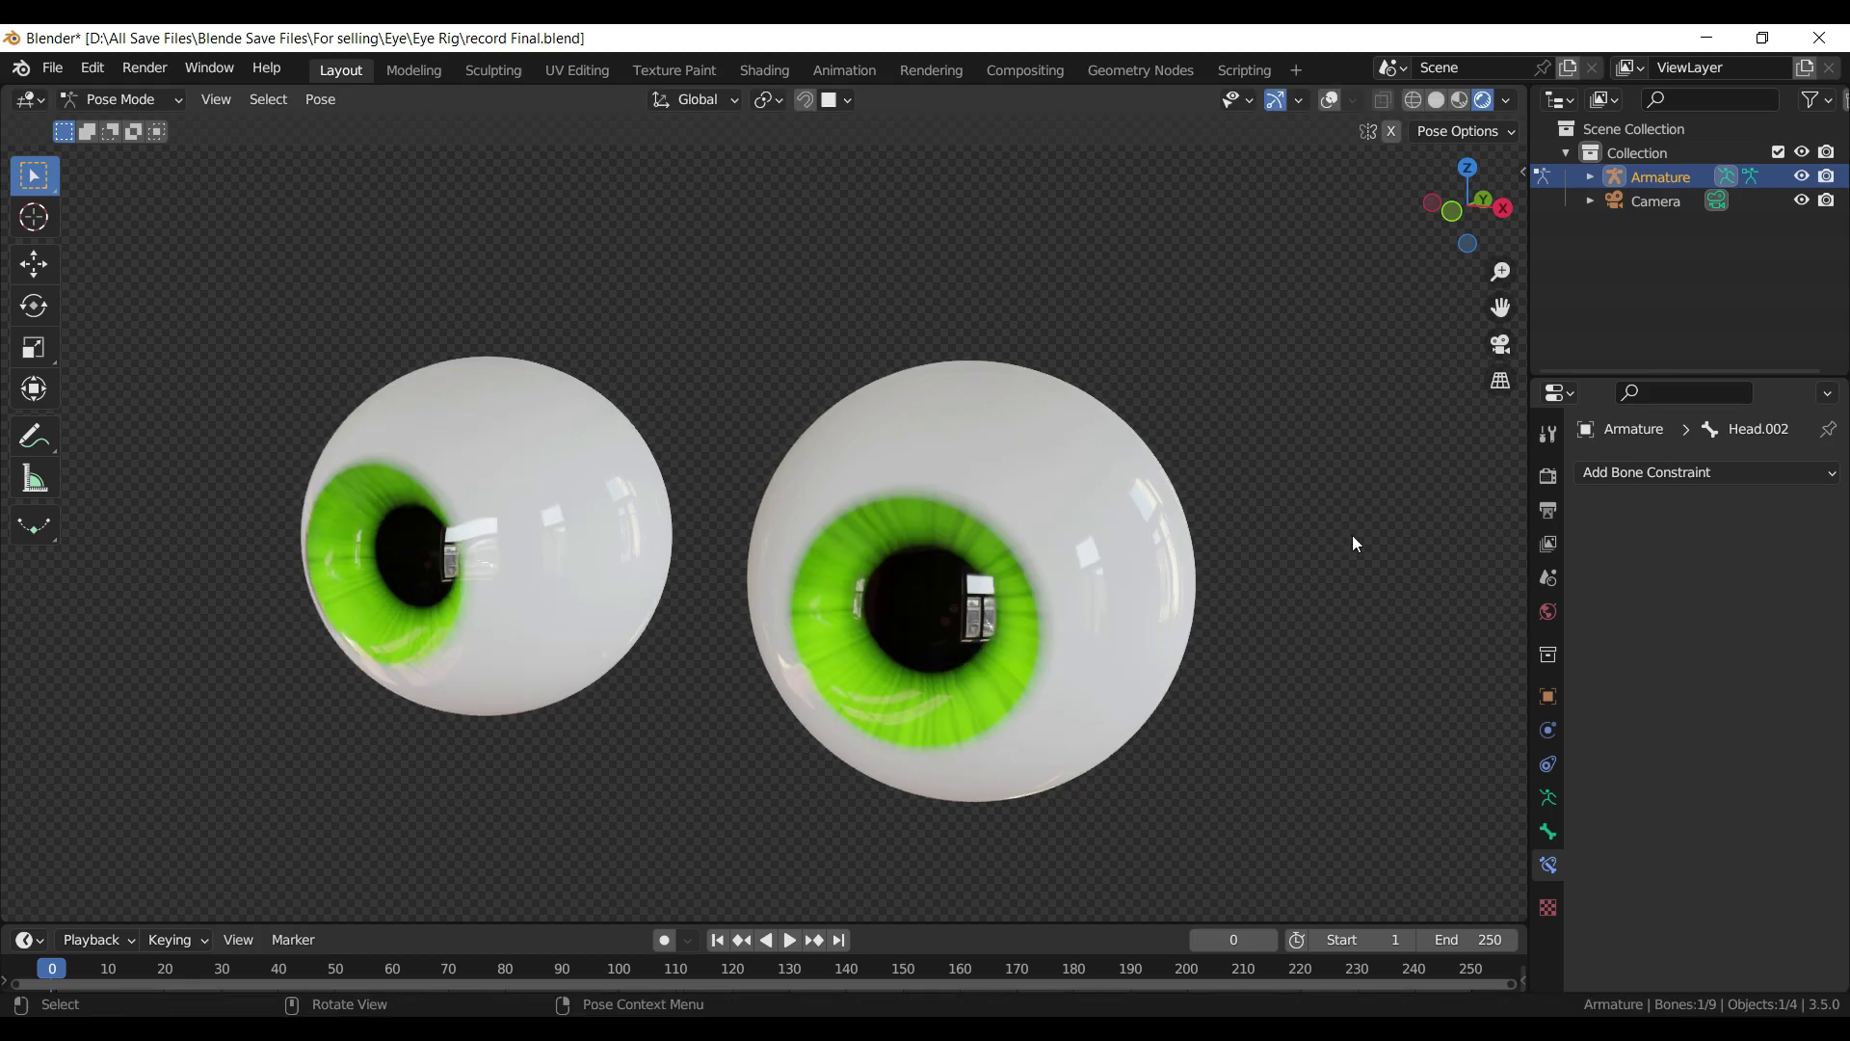
pyautogui.click(1335, 103)
pyautogui.press('g')
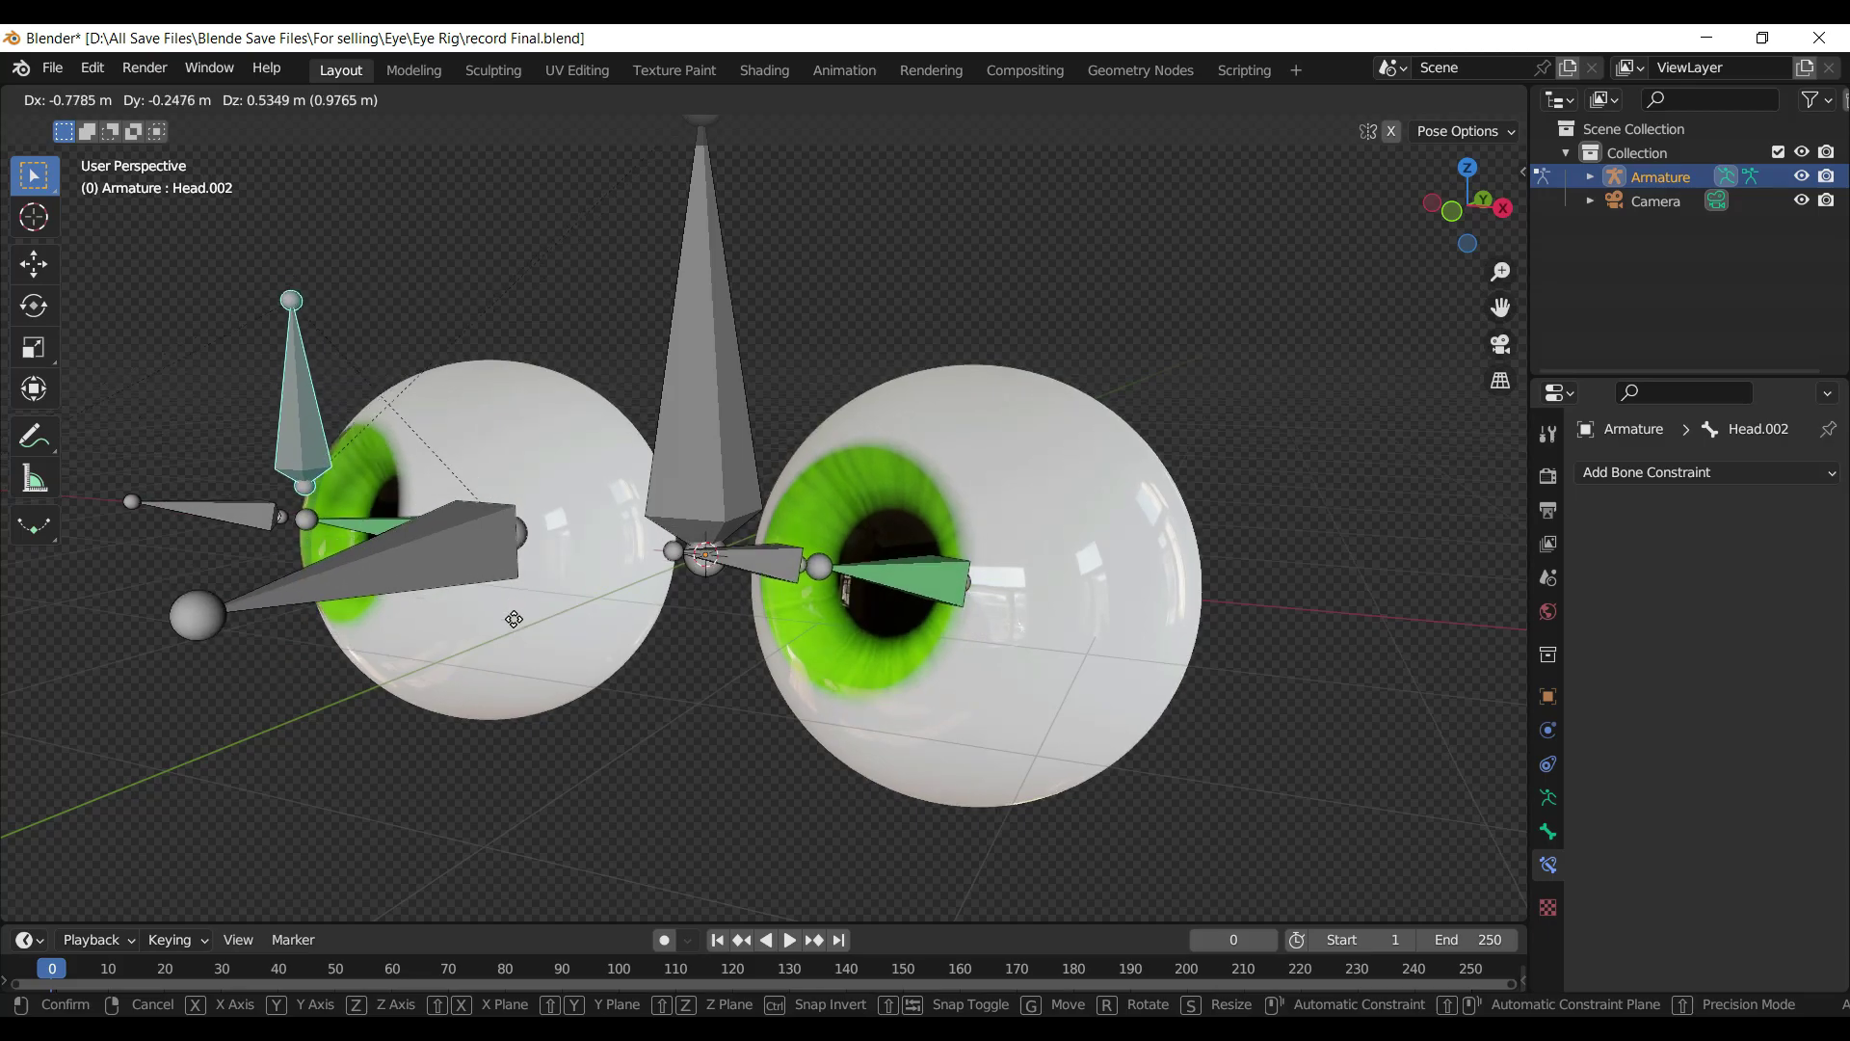
pyautogui.click(846, 742)
# - Try scaling the Eye.L.002 and Eye.R.002 bones together to test the pupil size control with the bones hidden, and save the file
pyautogui.click(853, 670)
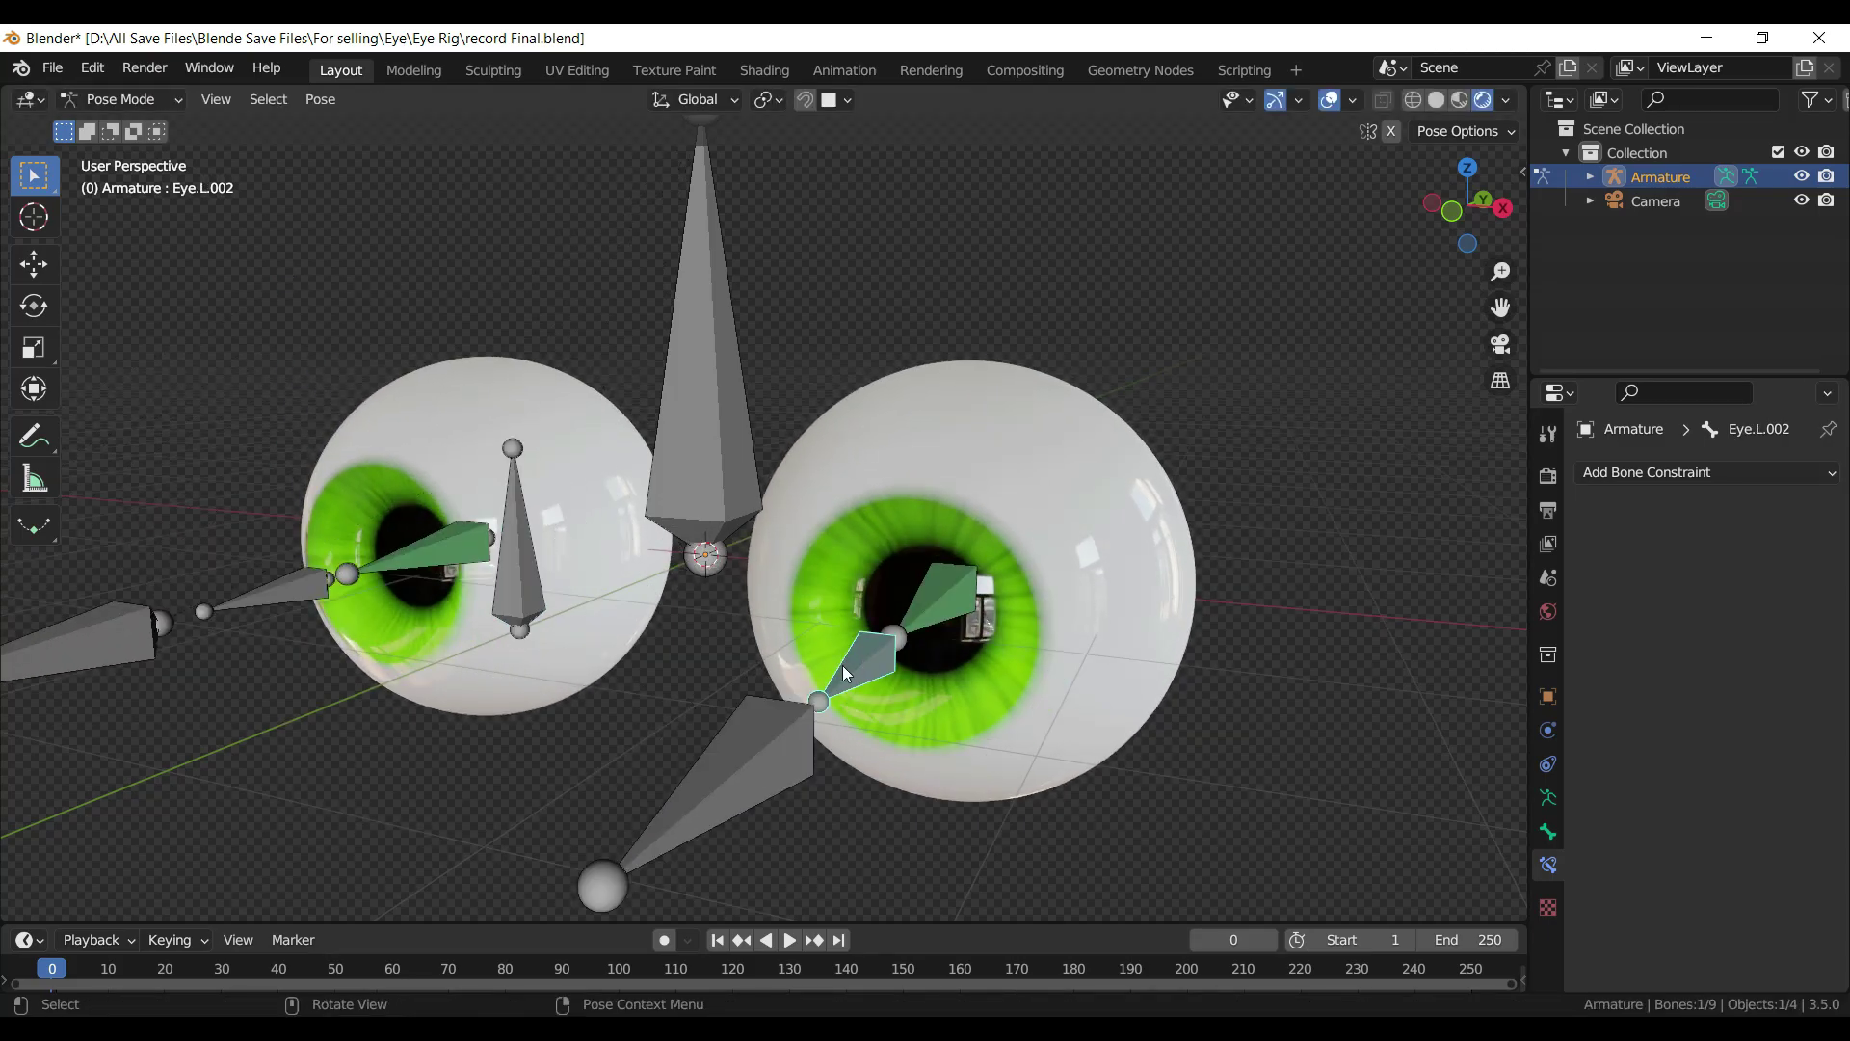
pyautogui.keyDown('shift'); pyautogui.click(297, 587); pyautogui.keyUp('shift')
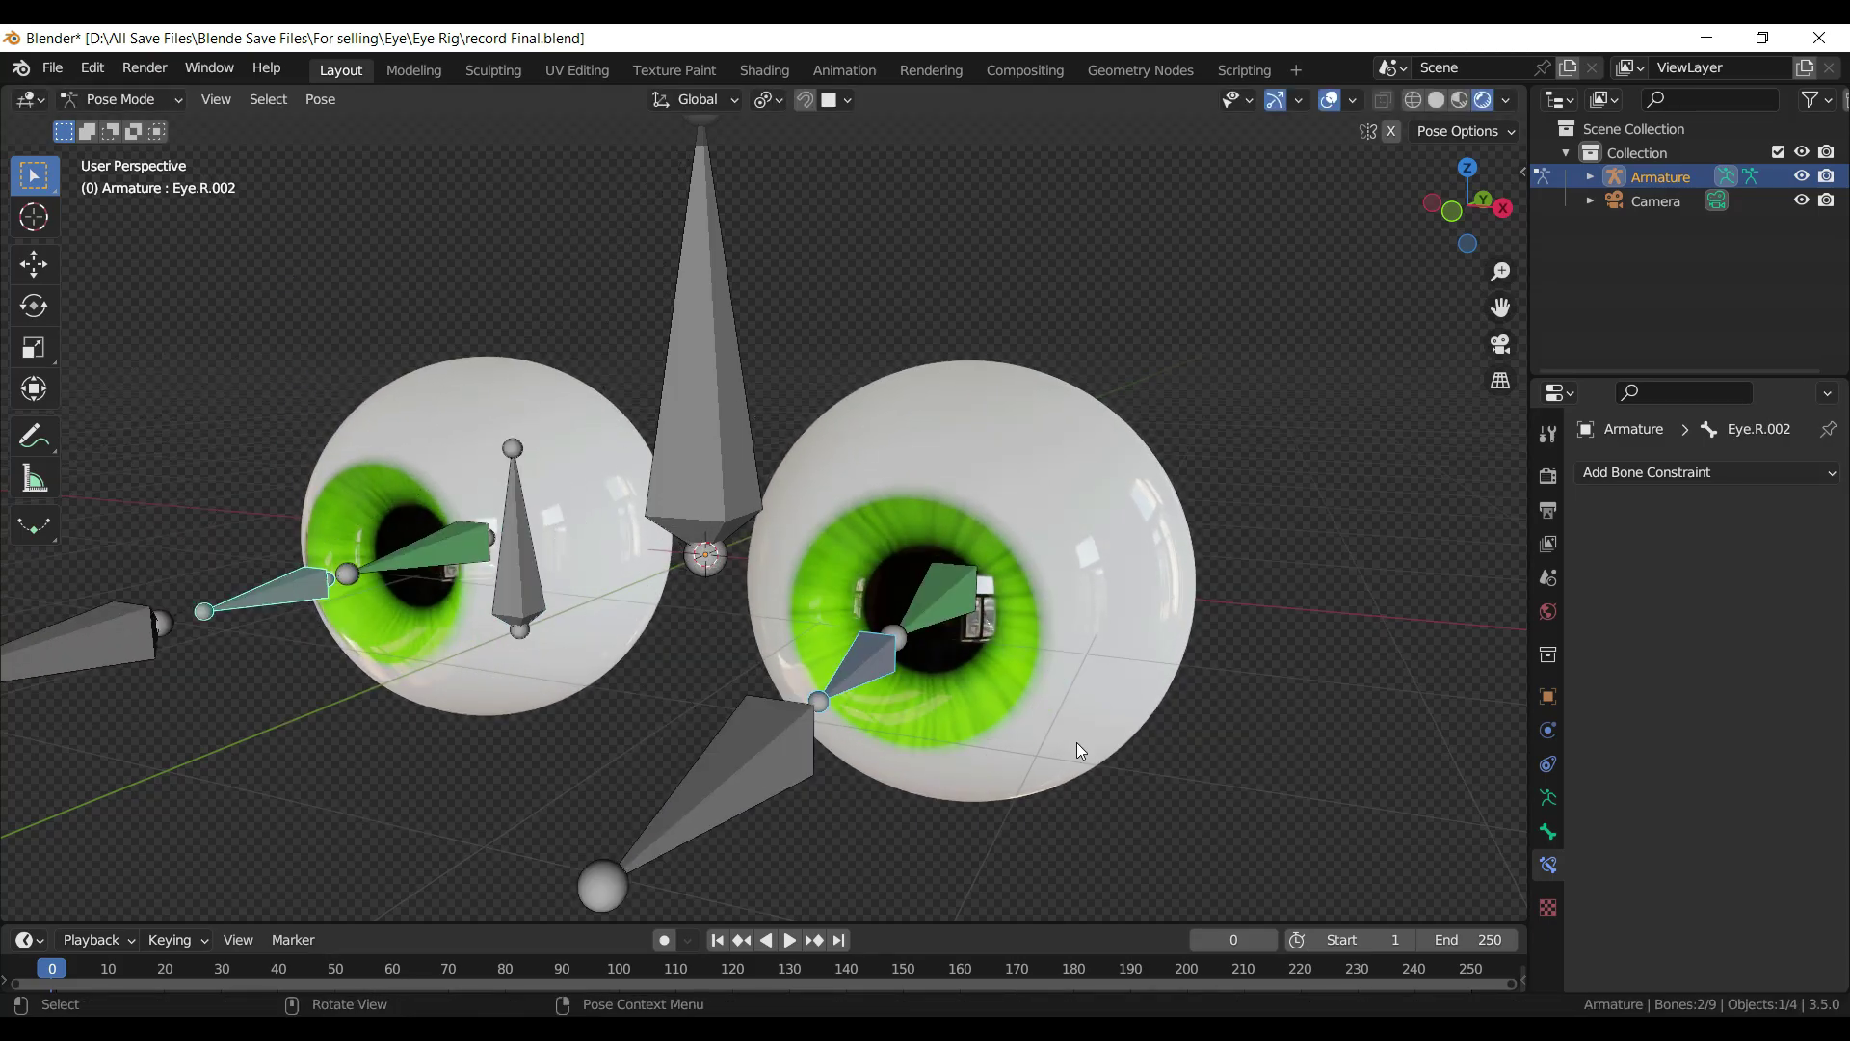
pyautogui.press('s')
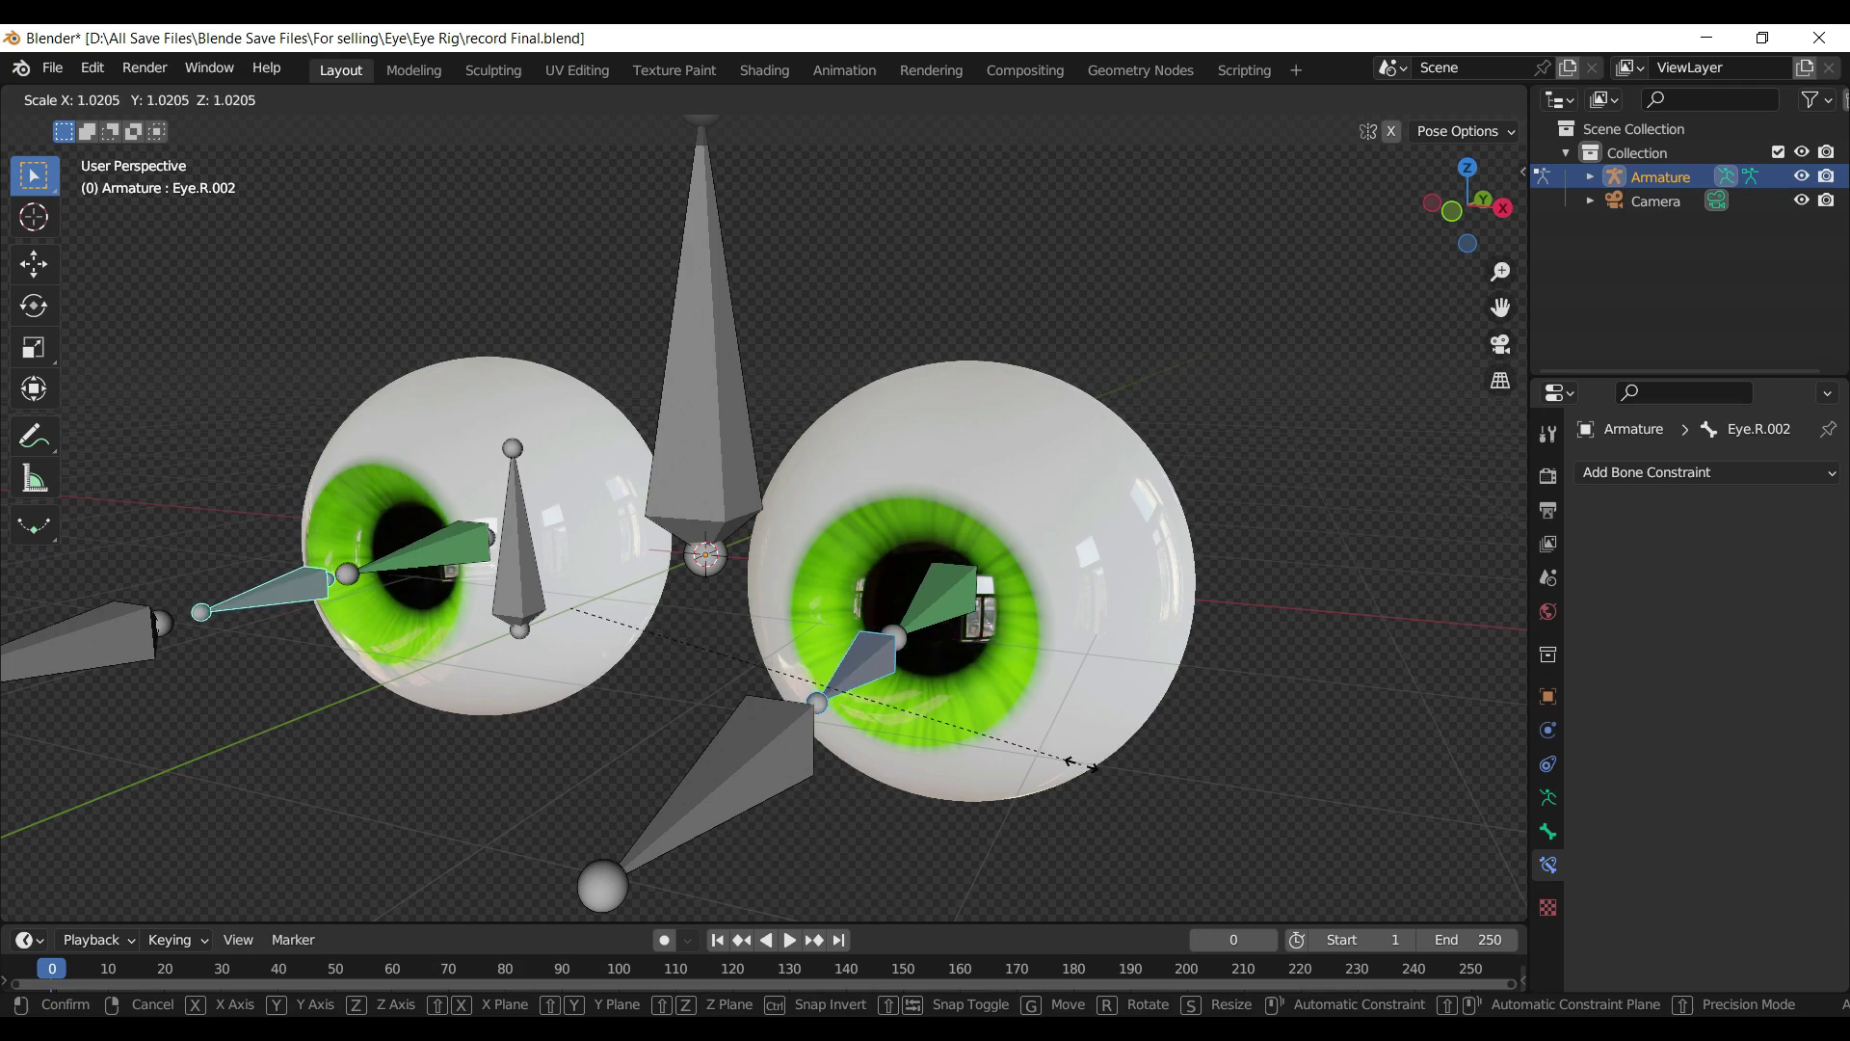
pyautogui.press('Escape')
pyautogui.click(1330, 99)
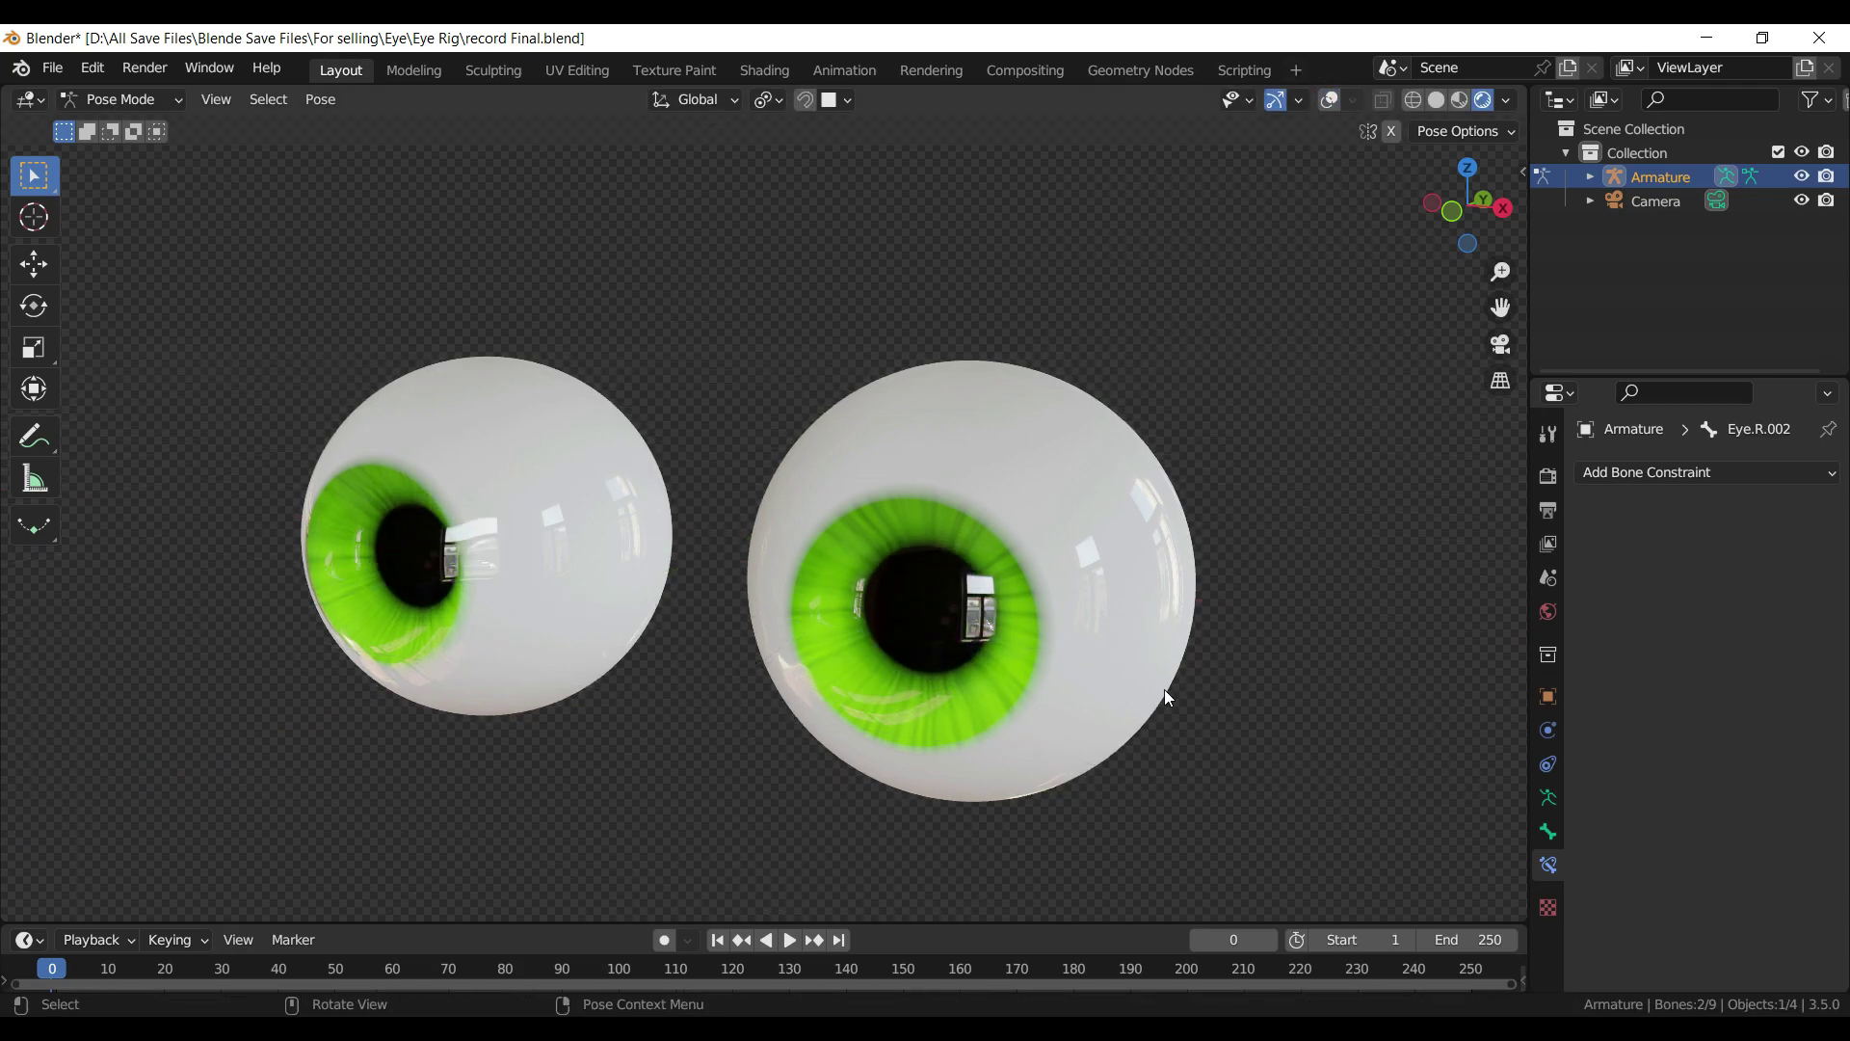
pyautogui.press('s')
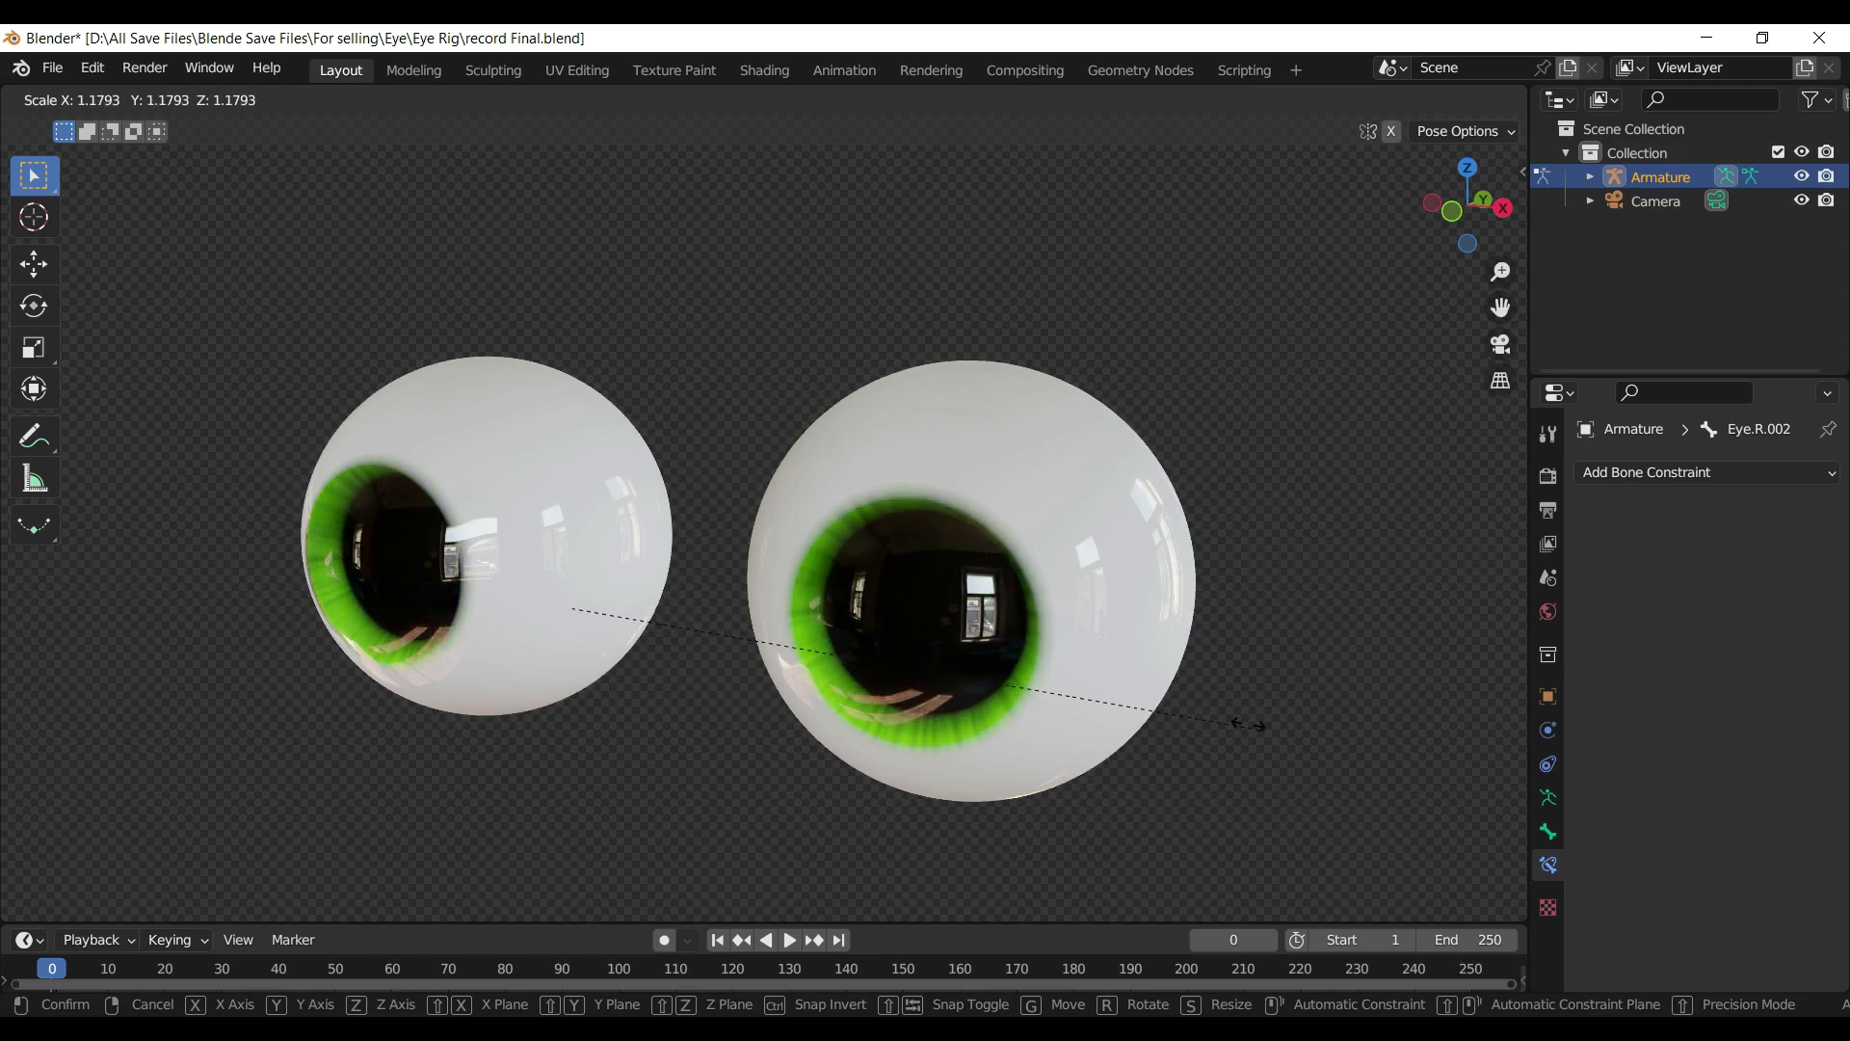
pyautogui.click(1188, 679)
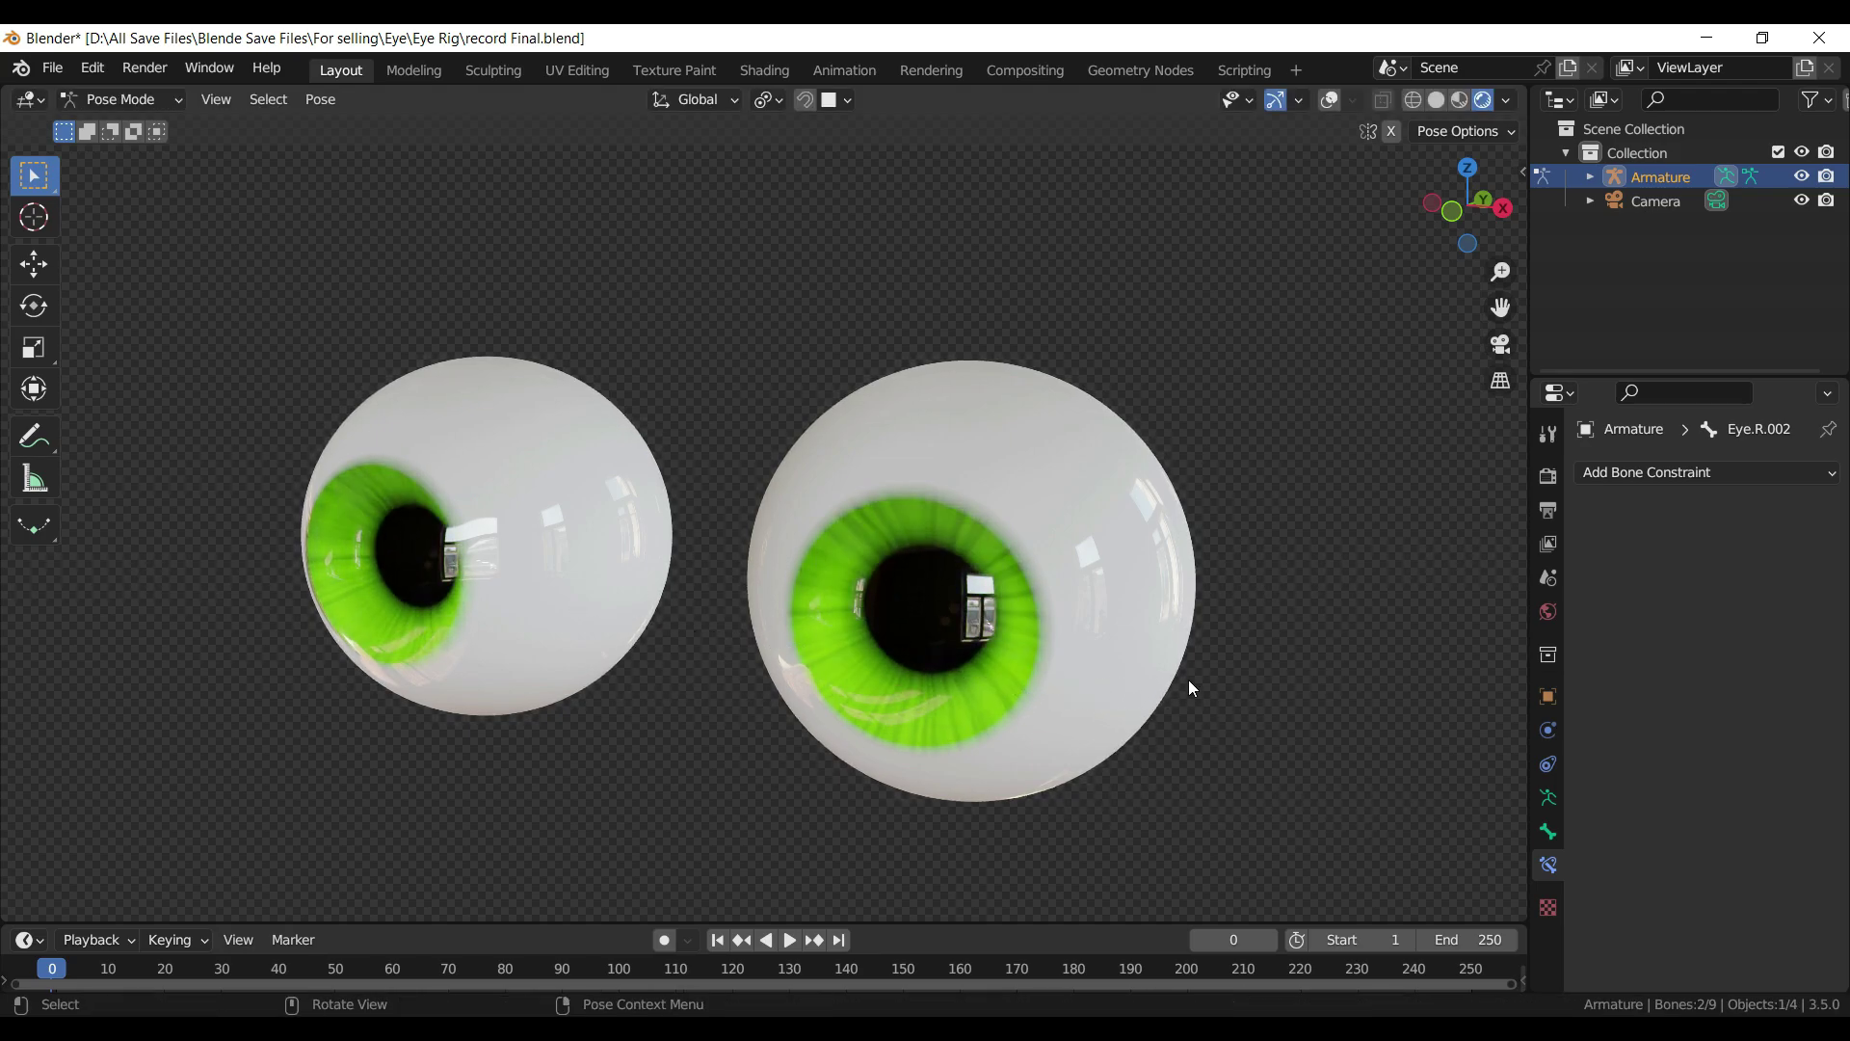
pyautogui.hotkey('ctrl', 's')
pyautogui.click(1329, 99)
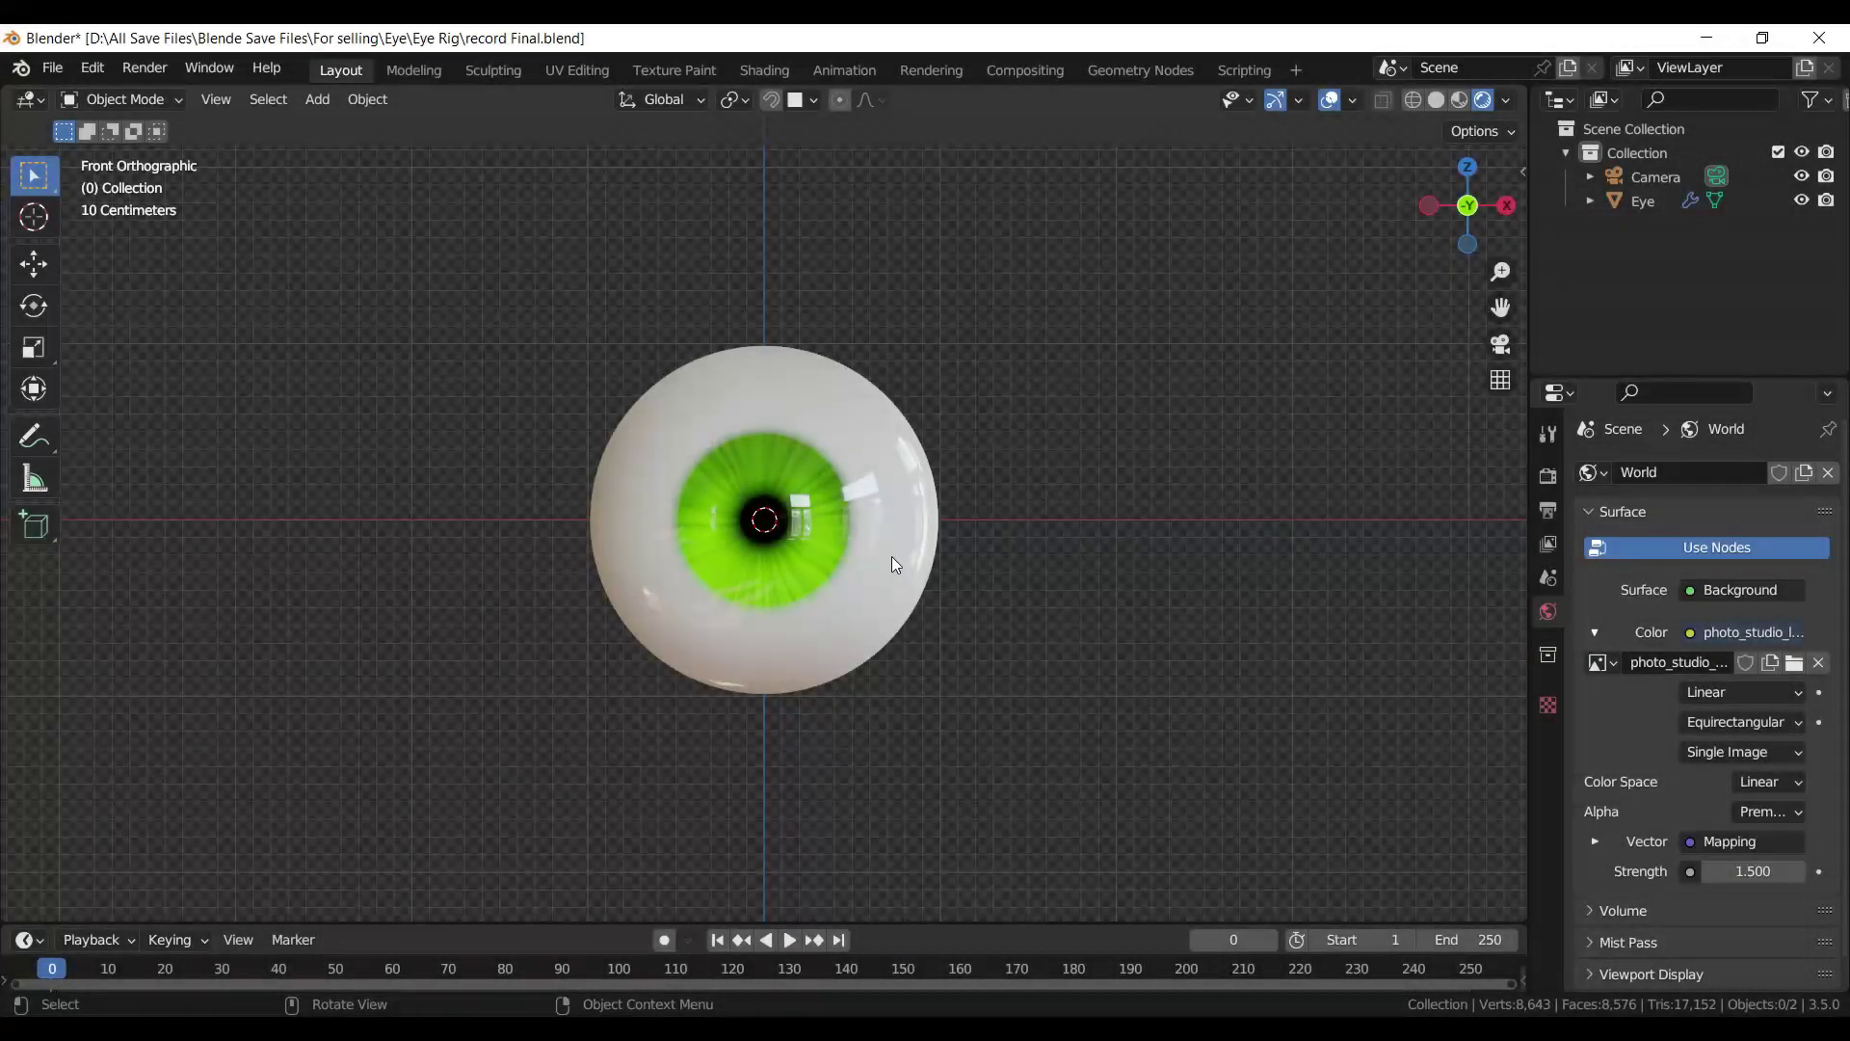
# - Add a Mirror modifier to the Eye object below its existing Subdivision modifier
pyautogui.click(892, 557)
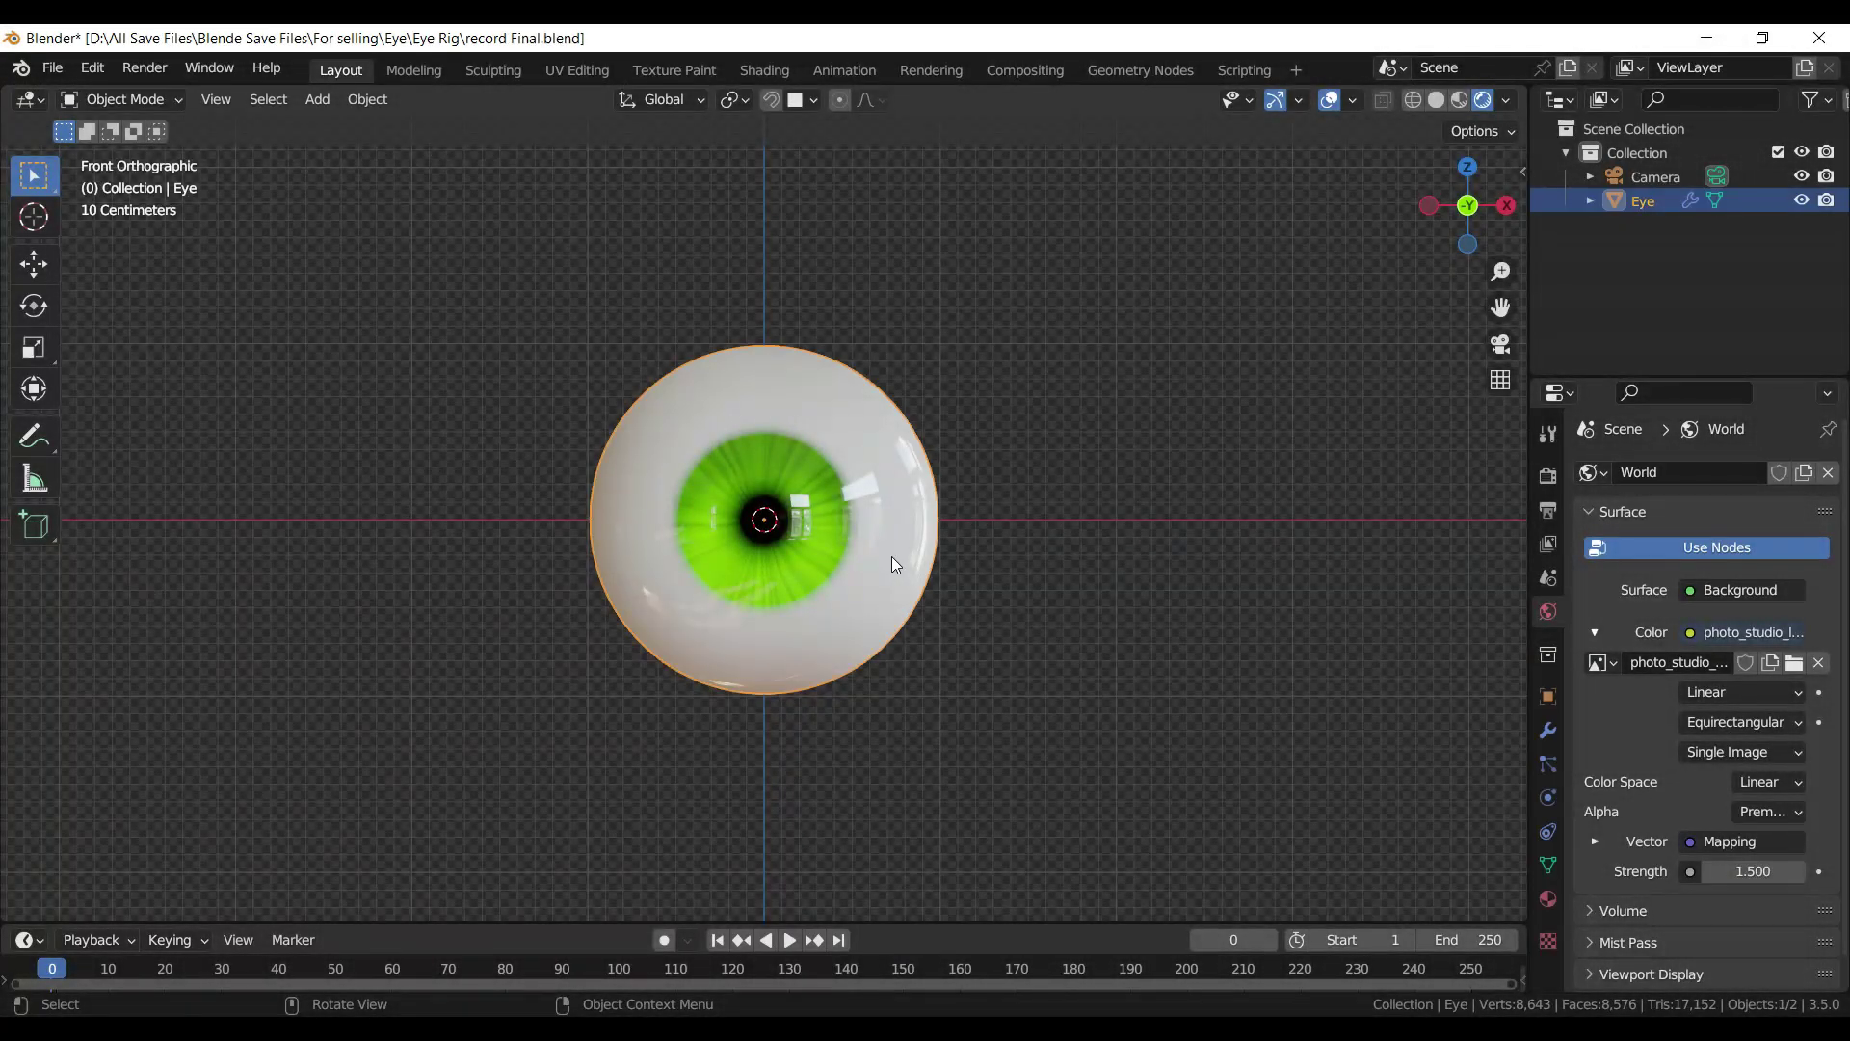
pyautogui.click(1547, 729)
pyautogui.click(1585, 512)
pyautogui.click(1668, 472)
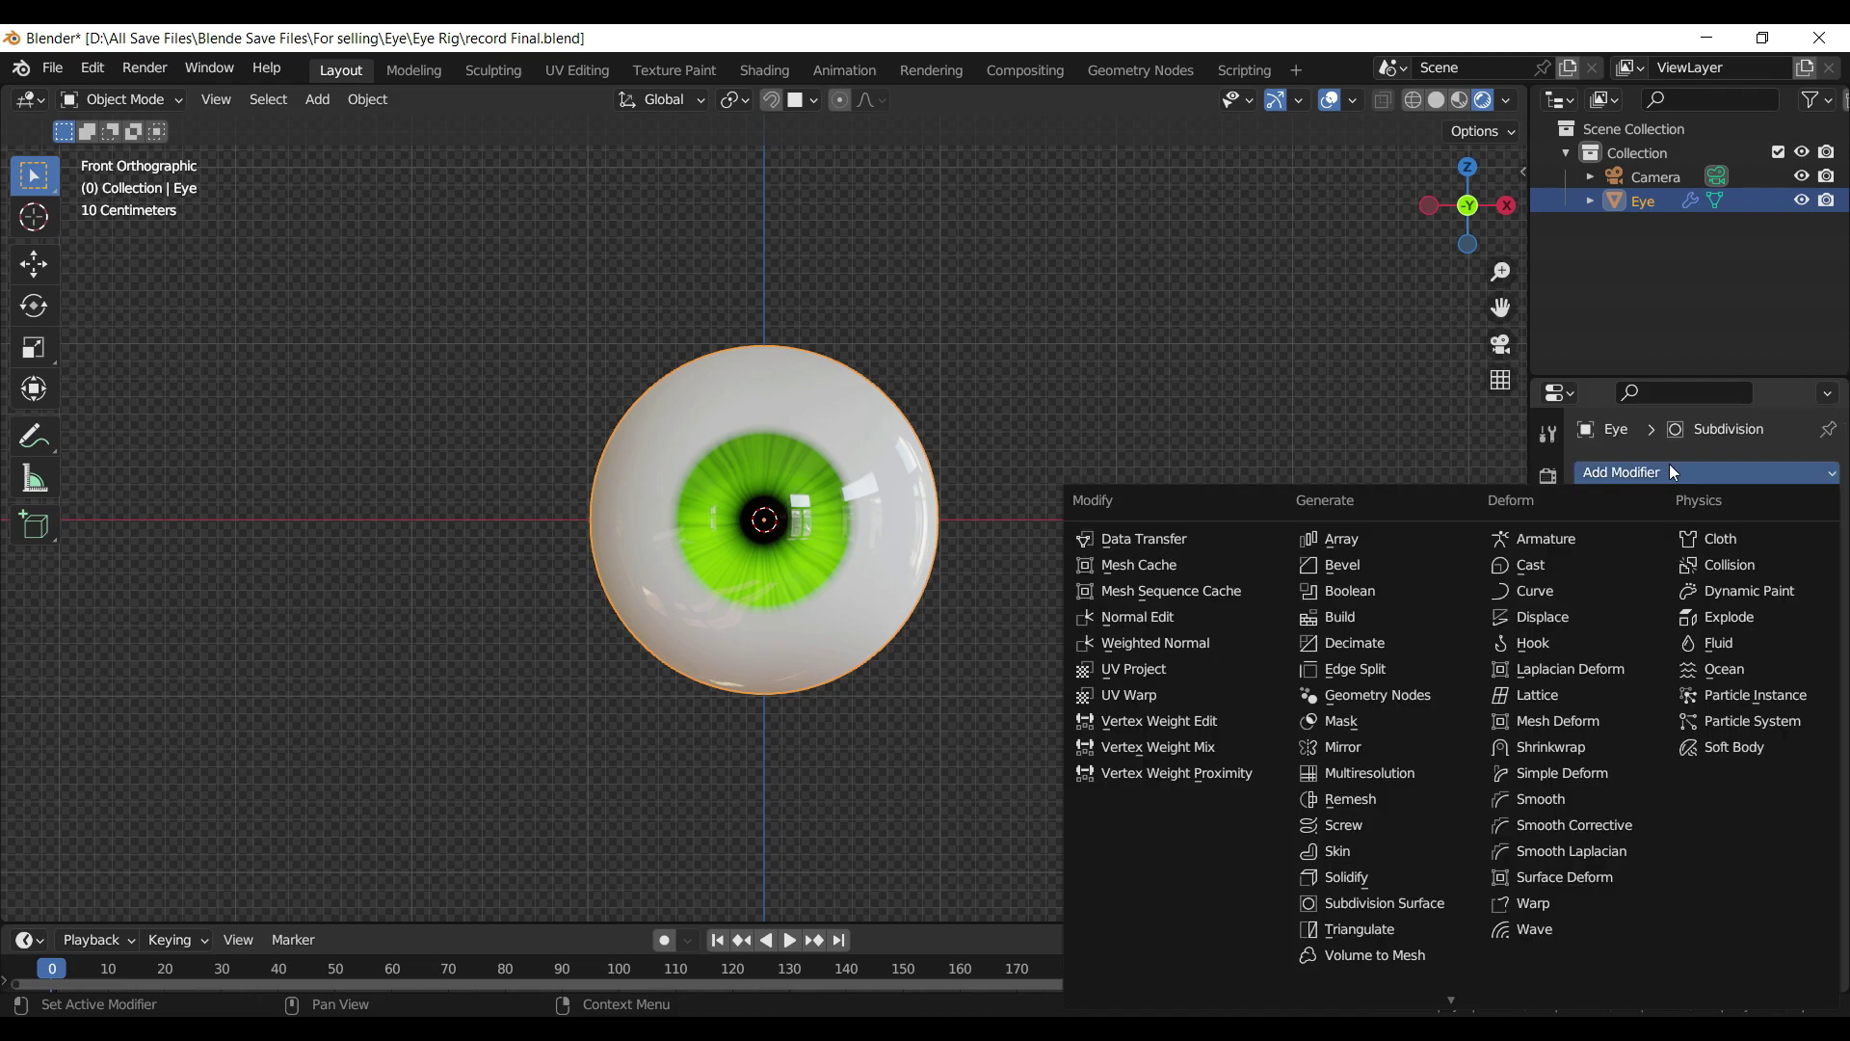
pyautogui.click(1366, 738)
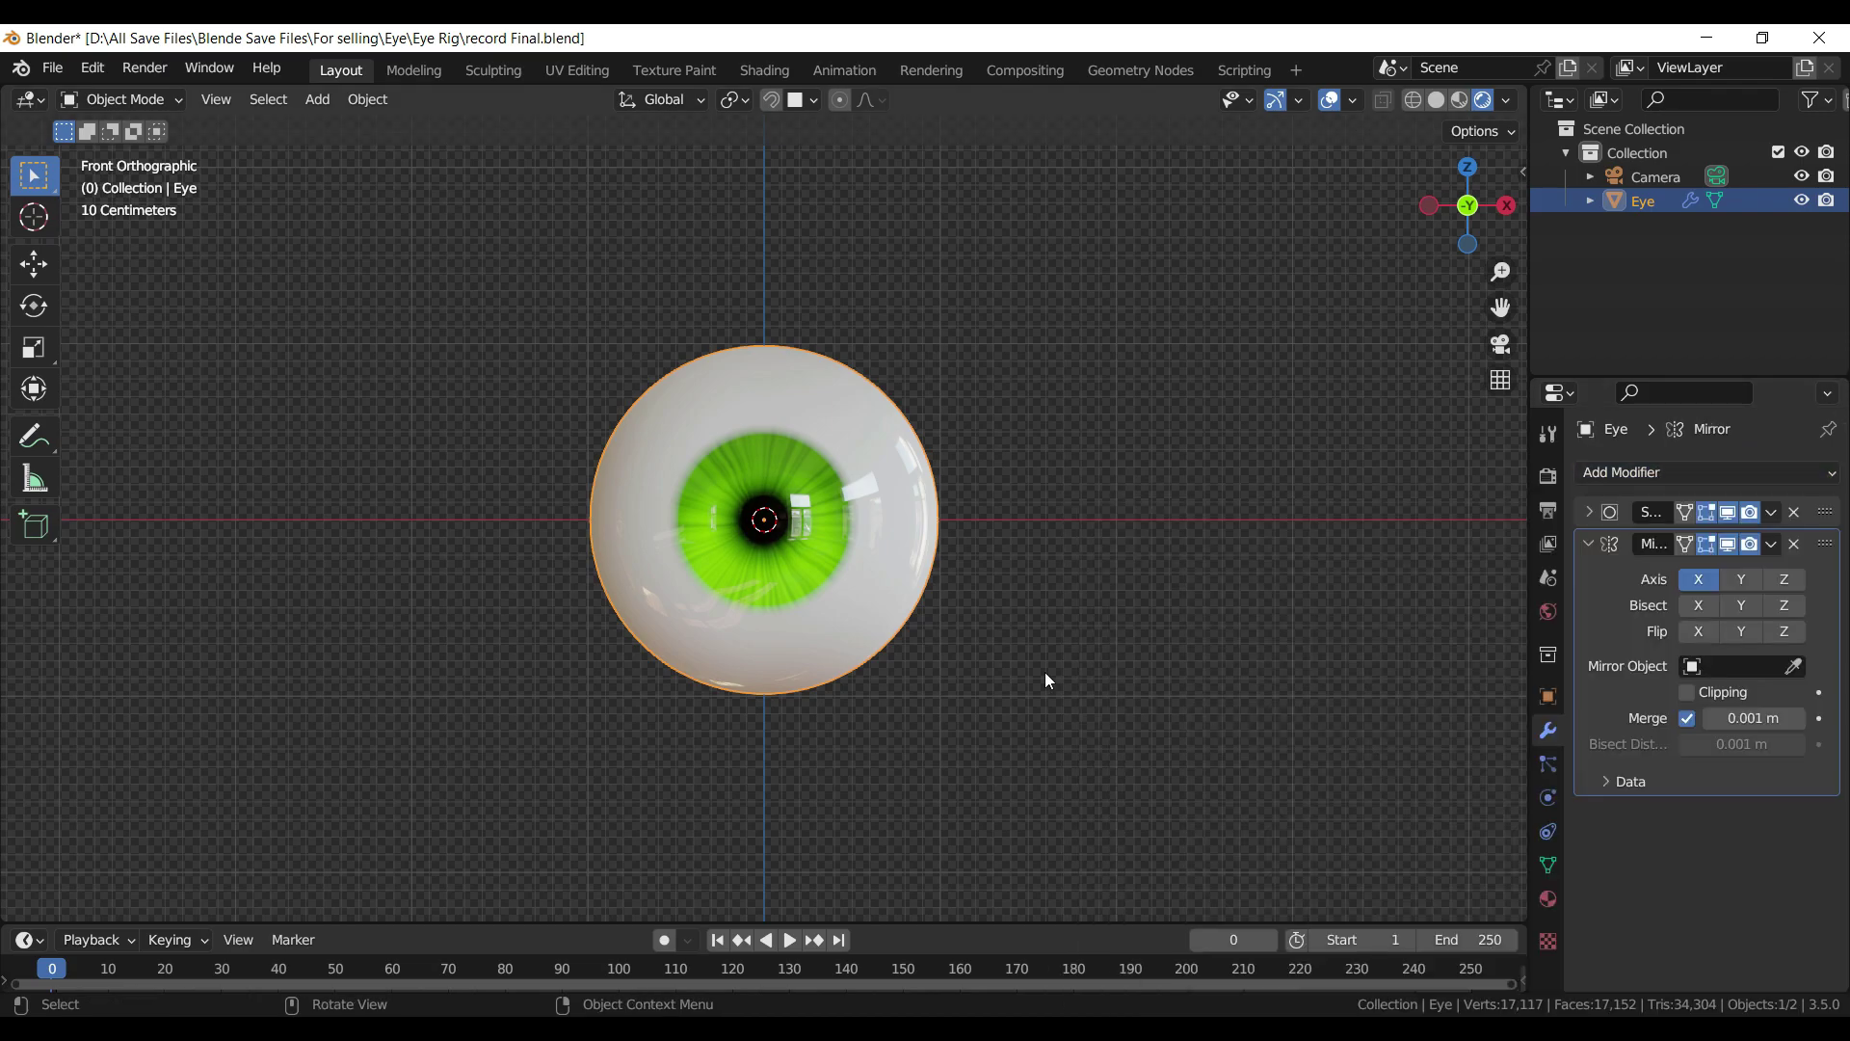
# - Move the whole eye mesh about 1.32 m along positive X in Edit Mode, and save the file from Object Mode
pyautogui.press('Tab')
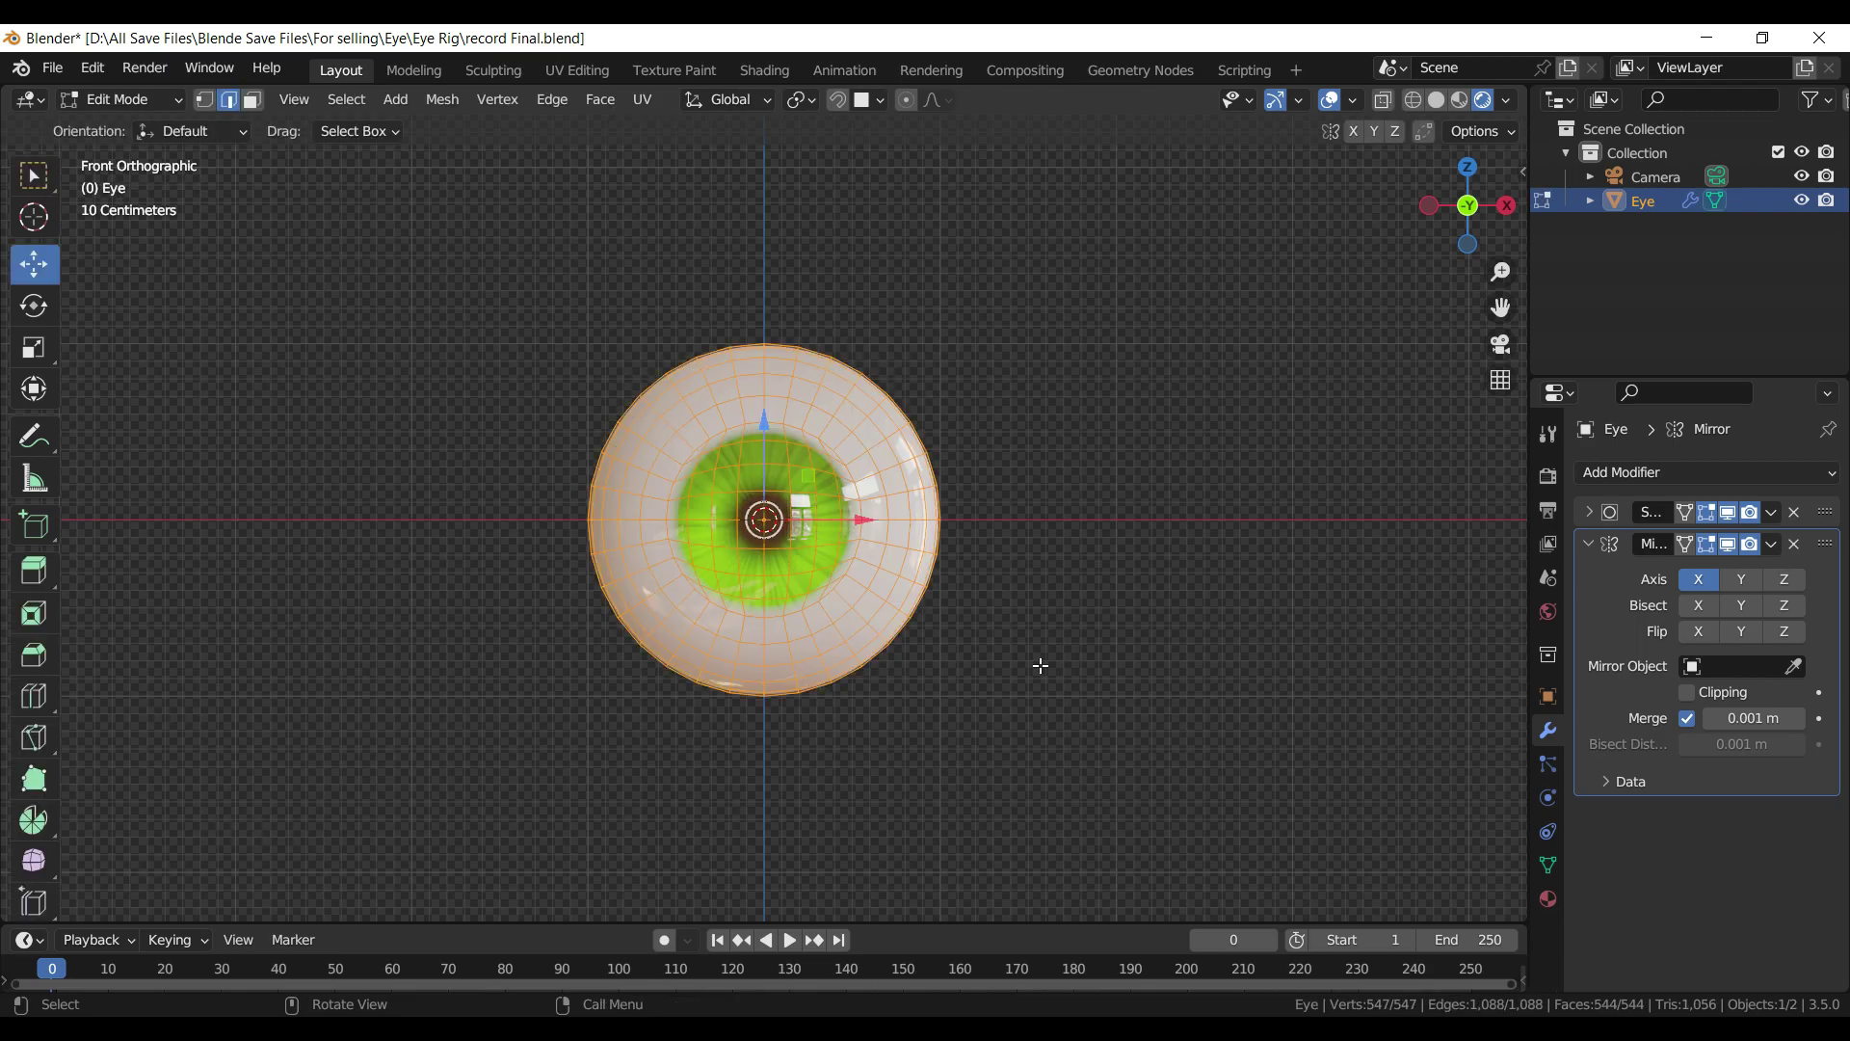
pyautogui.moveTo(863, 520); pyautogui.dragTo(1096, 562)
pyautogui.press('Tab')
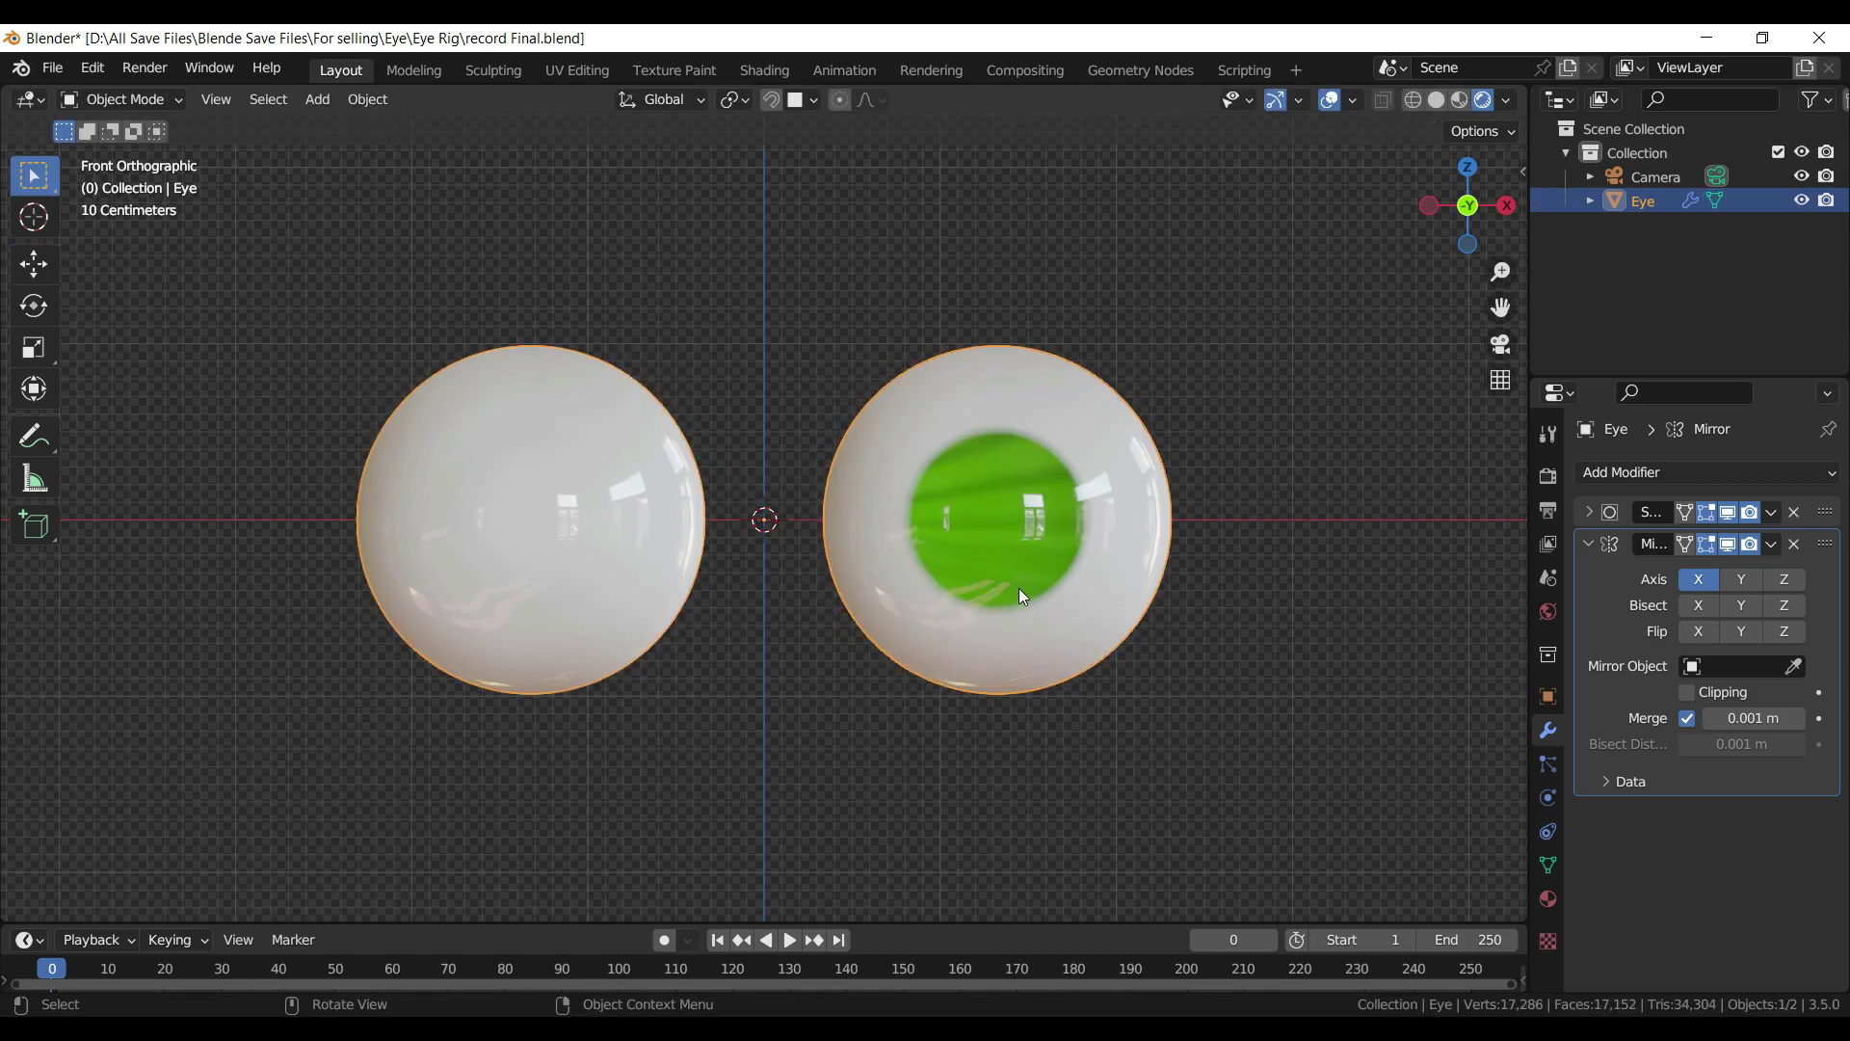
pyautogui.hotkey('ctrl', 's')
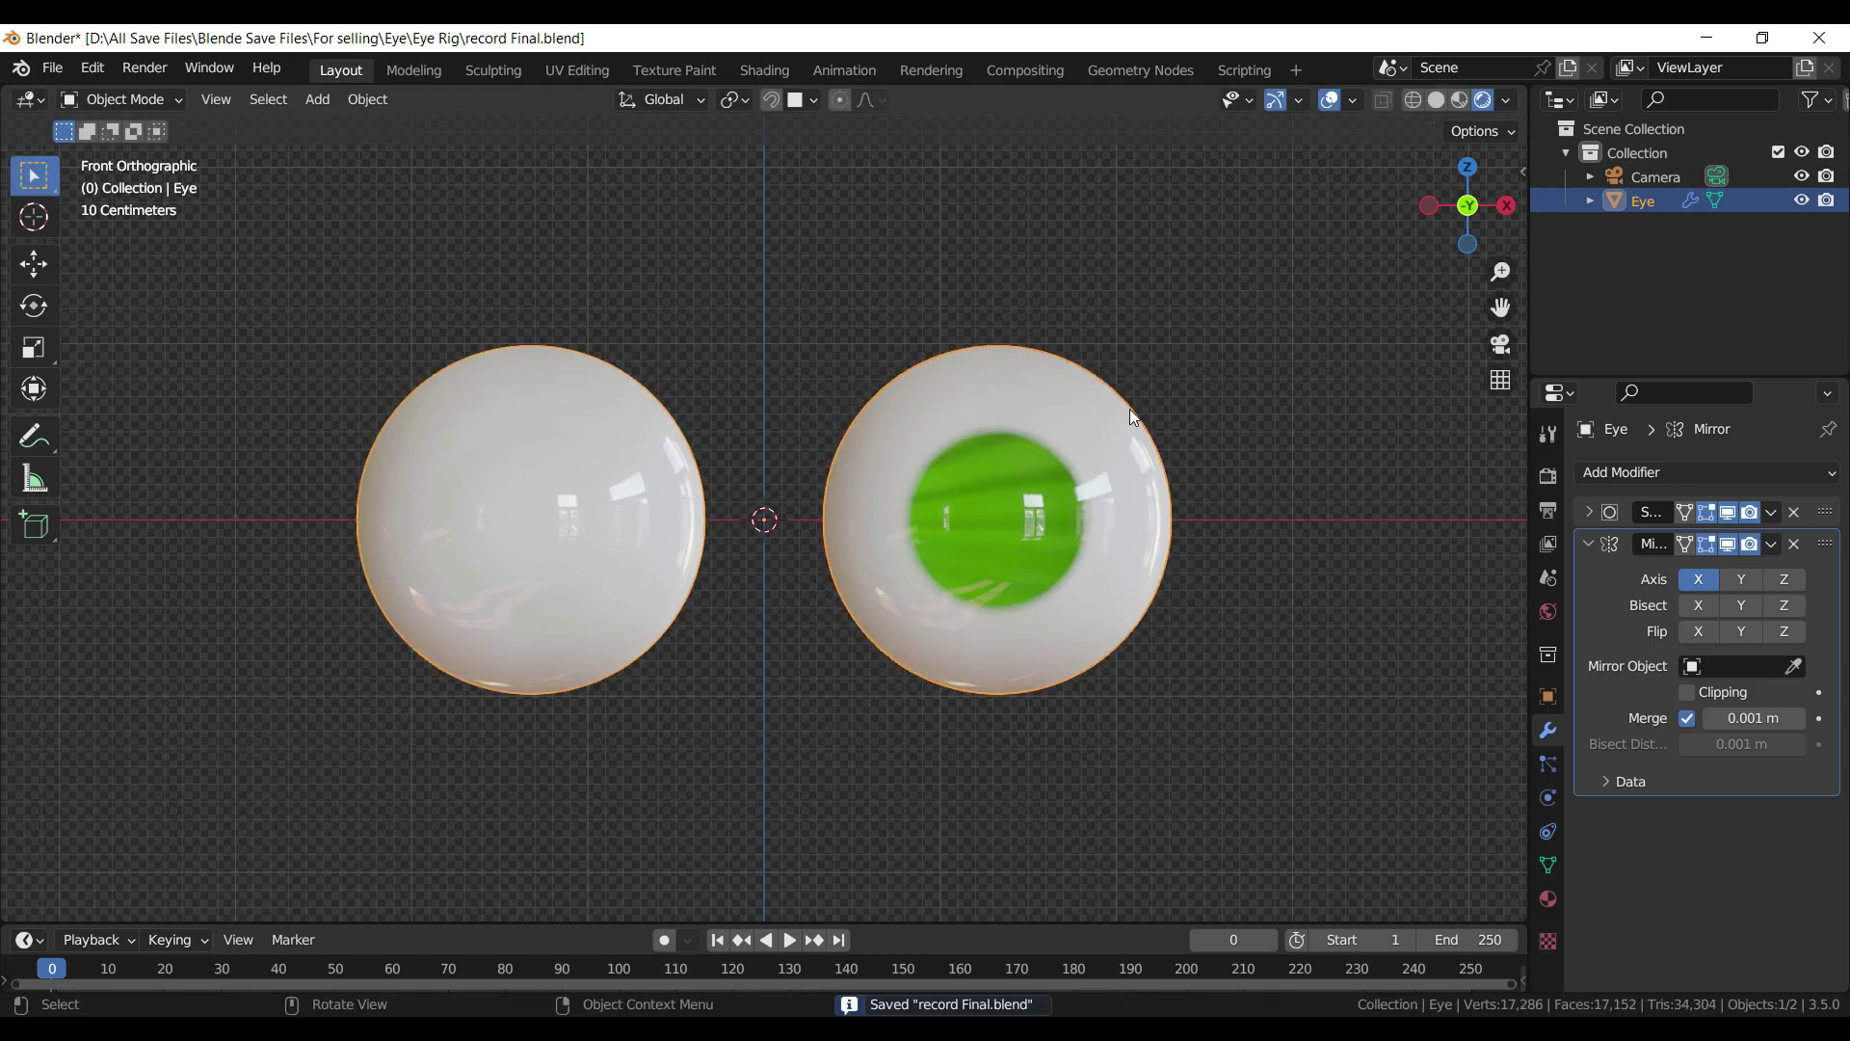
# - Apply the Mirror modifier and separate the mirrored eye on the negative X side into its own object by selection
pyautogui.click(1770, 544)
pyautogui.click(1711, 576)
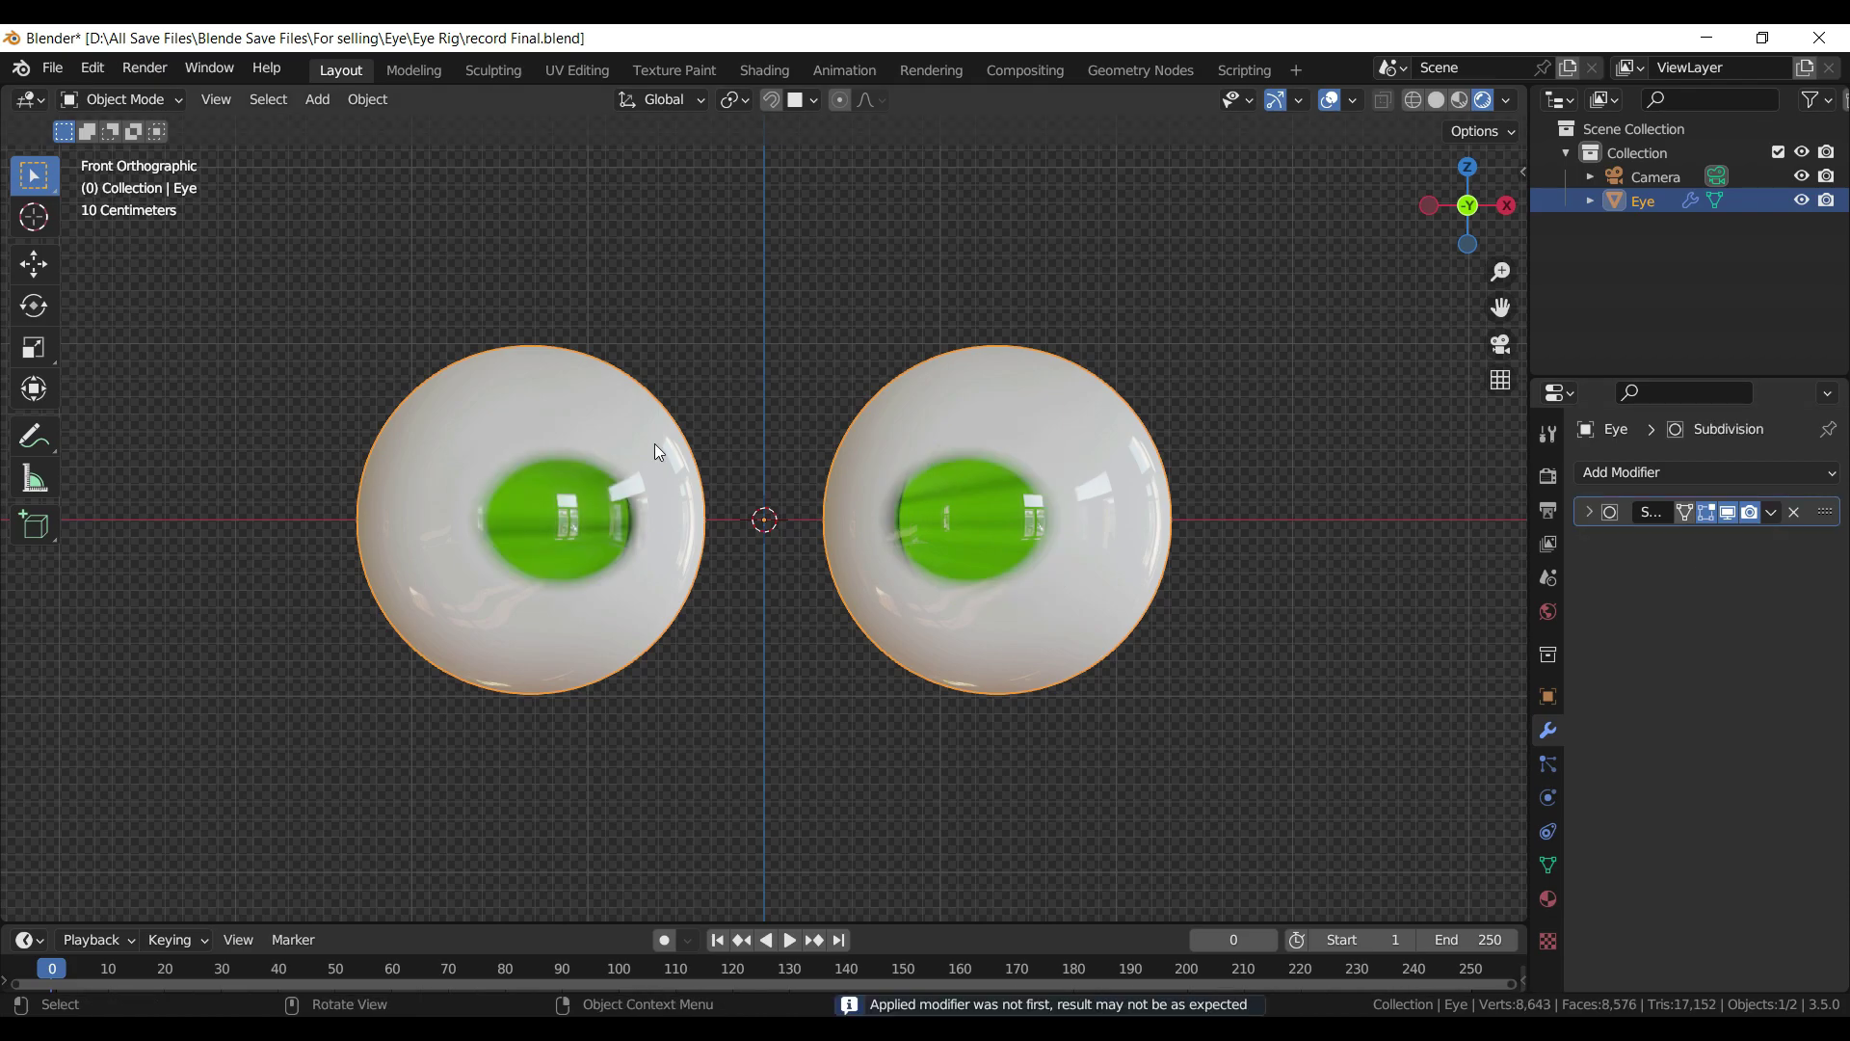
pyautogui.press('Tab')
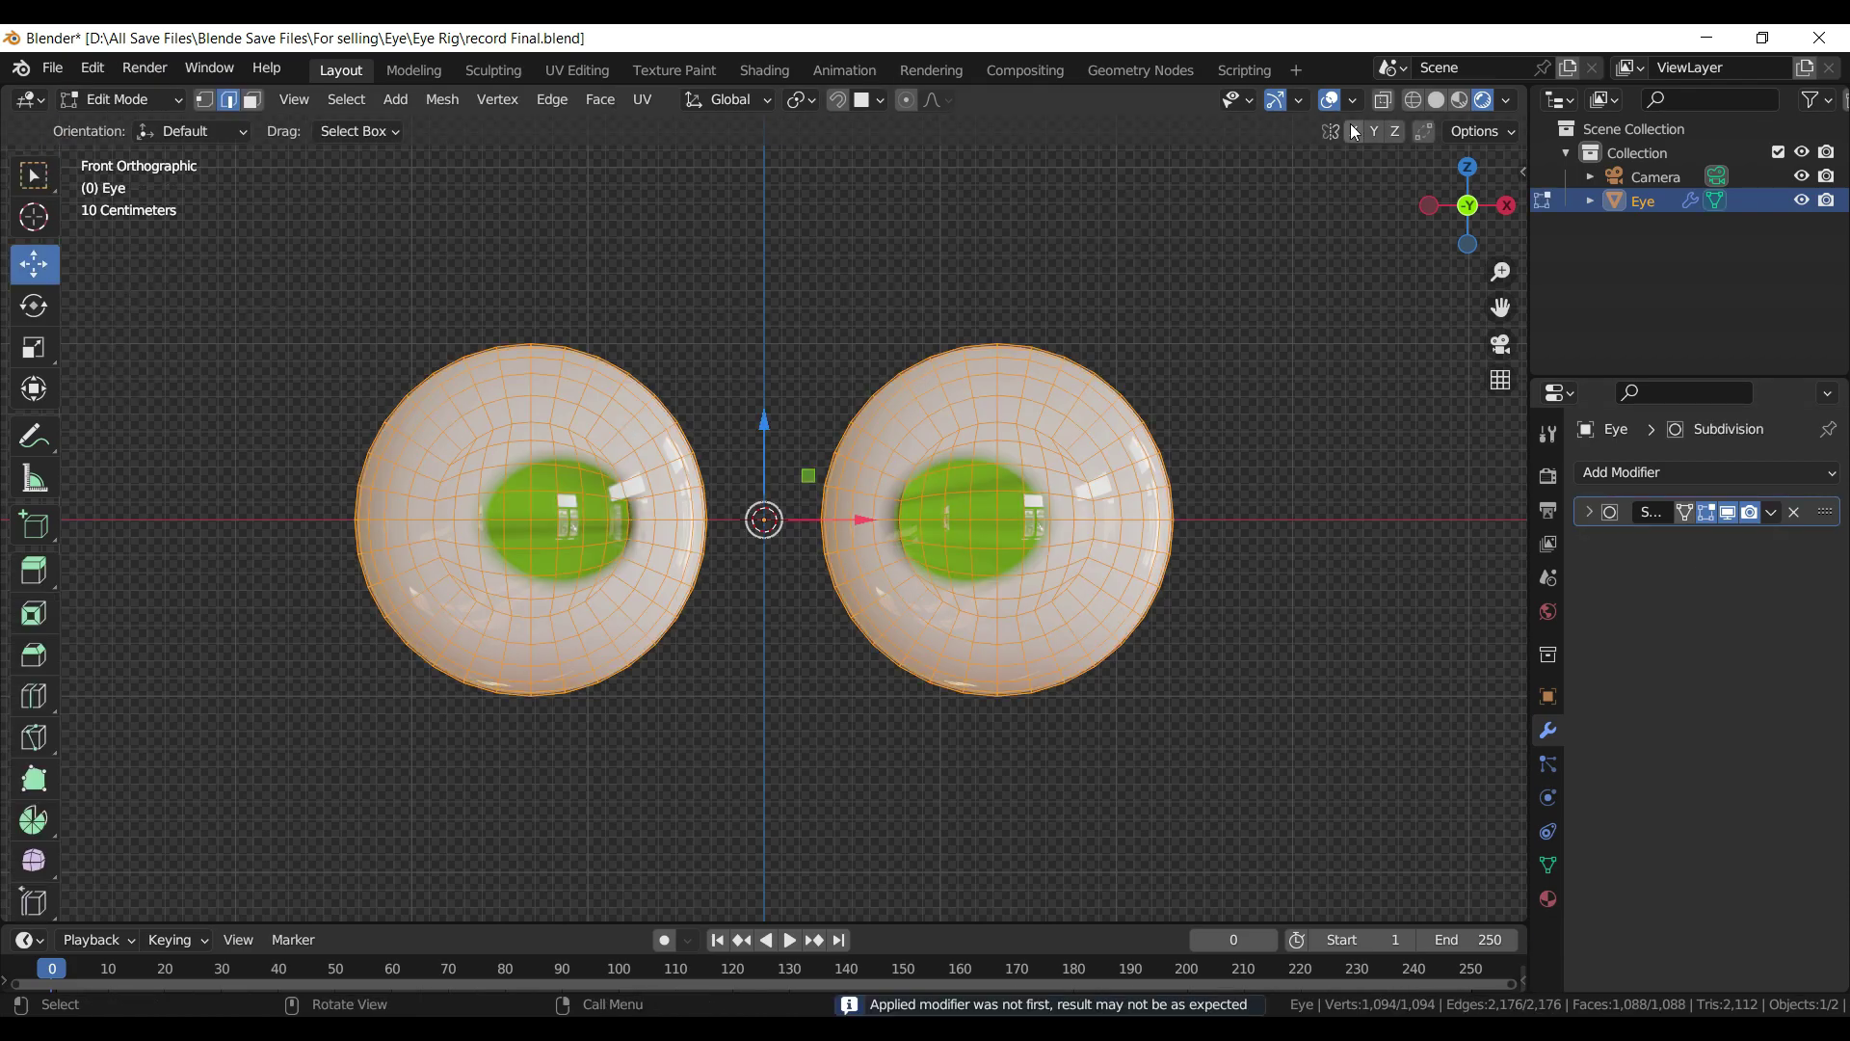
pyautogui.click(1412, 99)
pyautogui.moveTo(248, 245)
pyautogui.mouseDown()
pyautogui.moveTo(471, 636)
pyautogui.moveTo(738, 746)
pyautogui.mouseUp()
pyautogui.press('p')
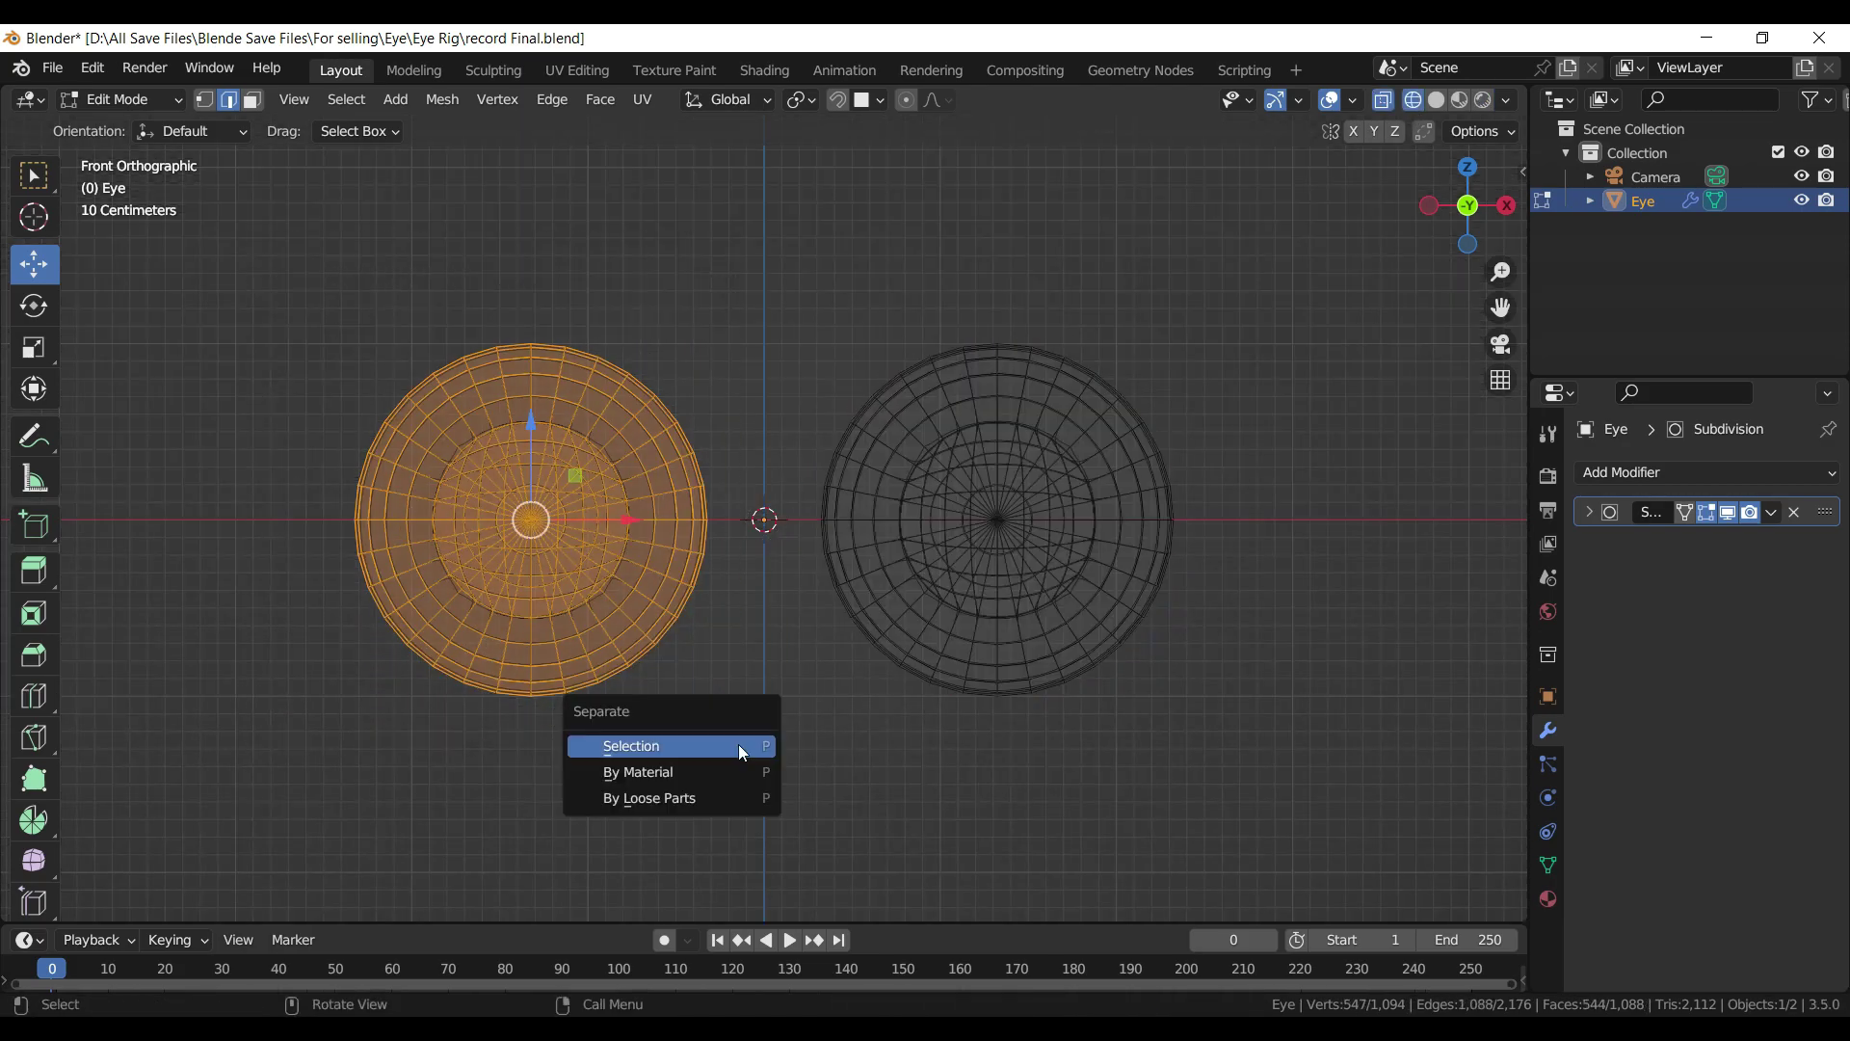
pyautogui.click(740, 747)
# - Return to Object Mode with rendered viewport shading and save the file
pyautogui.click(1435, 99)
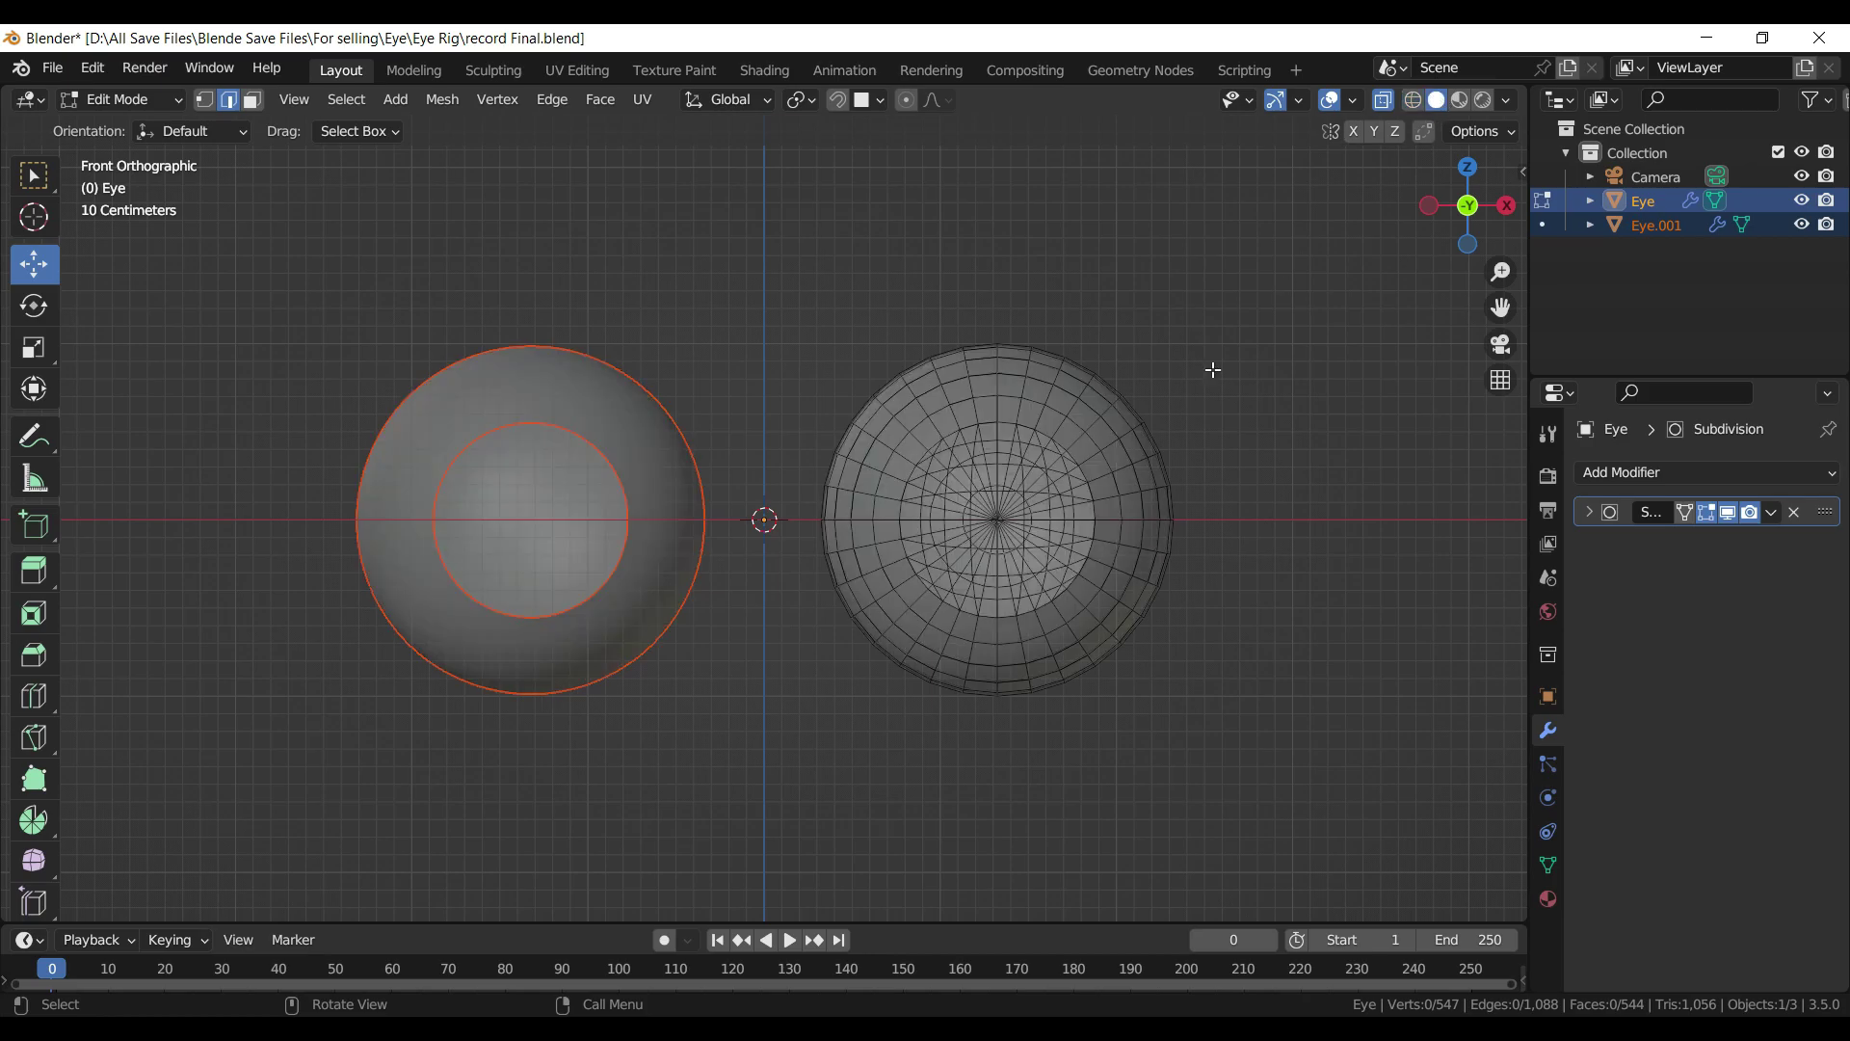
pyautogui.press('Tab')
pyautogui.click(1484, 99)
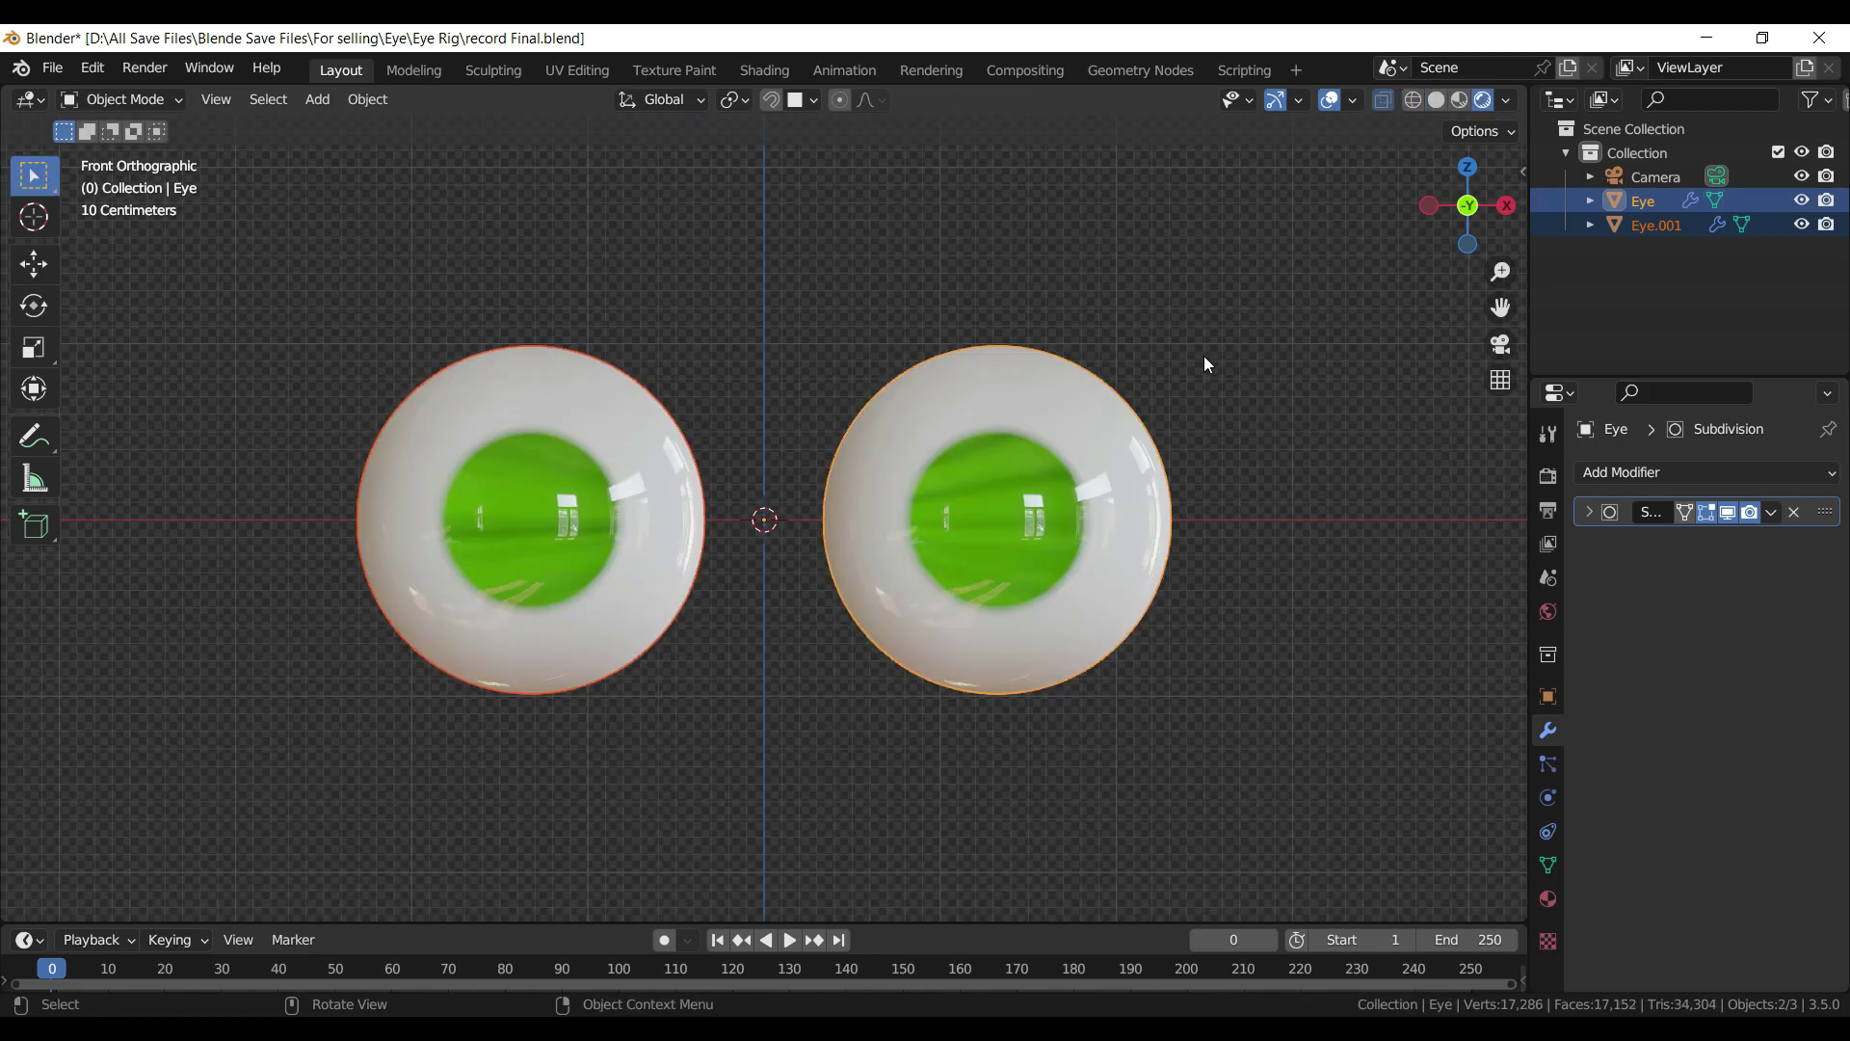
pyautogui.hotkey('ctrl', 's')
# - Set the origin of each of the two eyes to its own geometry, and save the file
pyautogui.click(1107, 479)
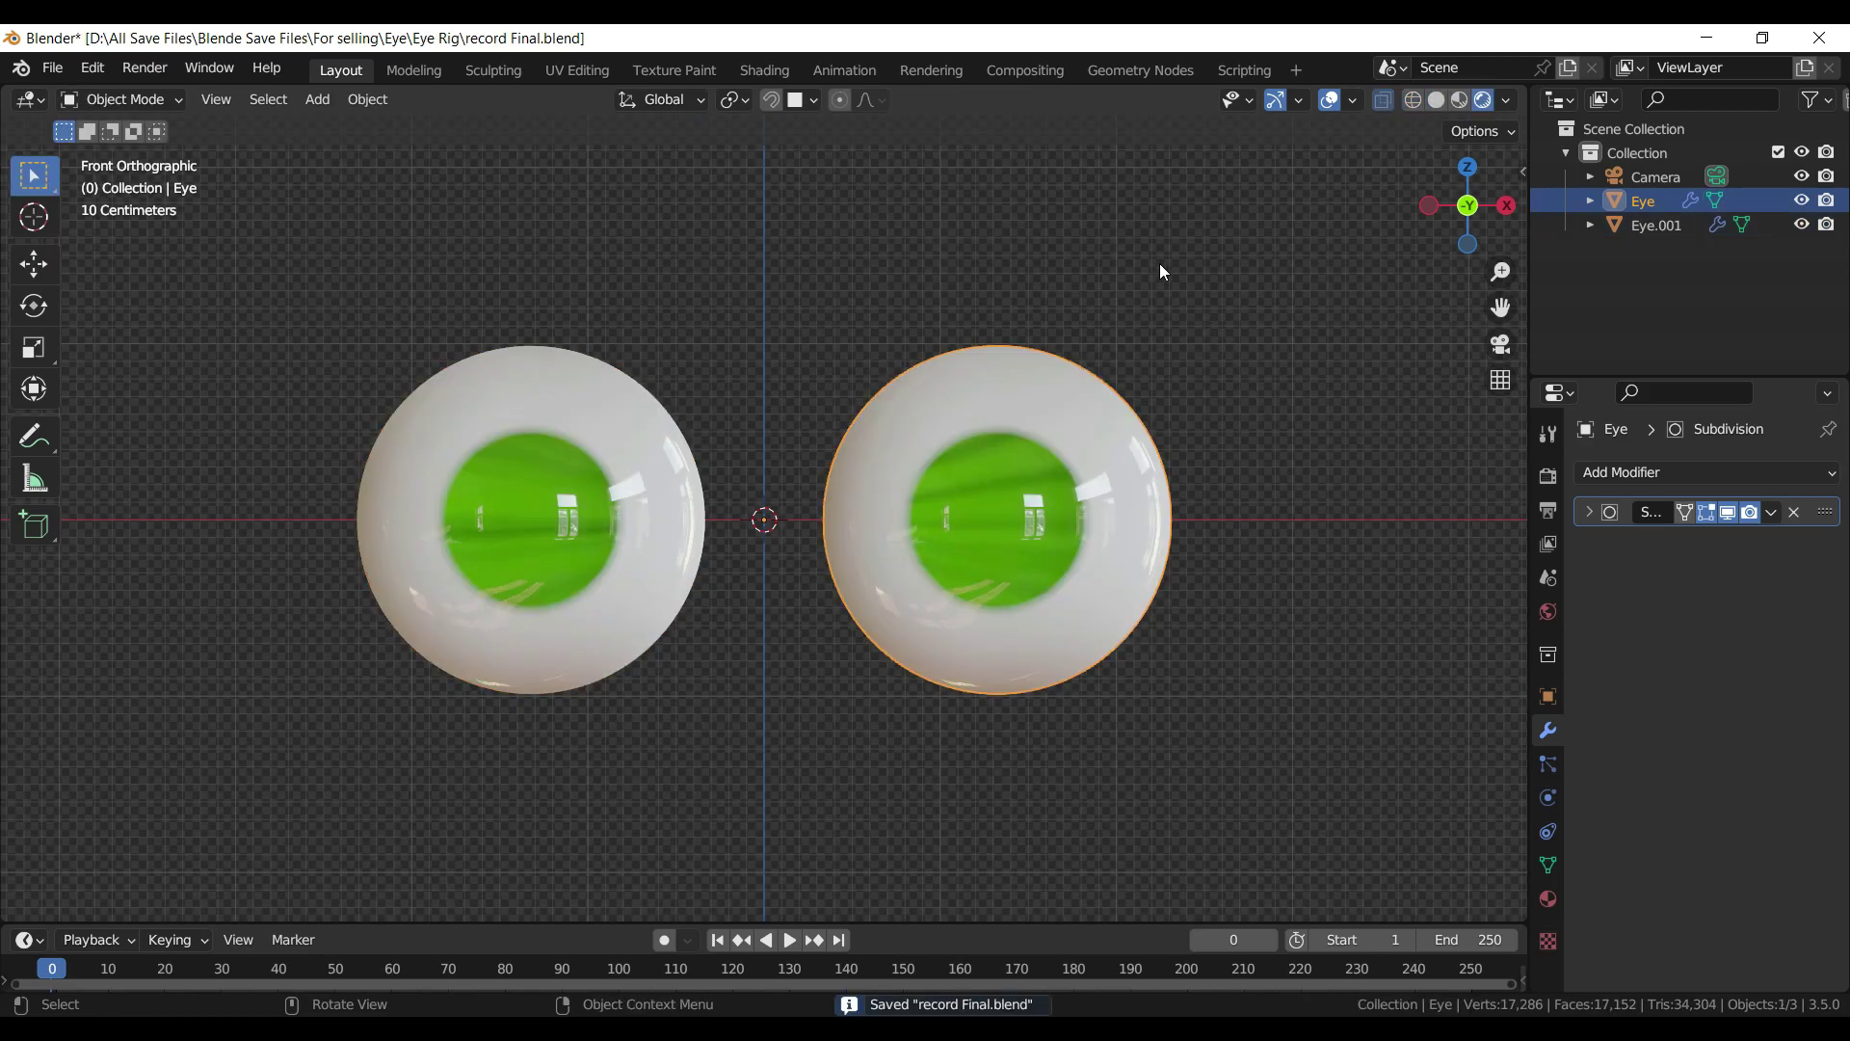
pyautogui.rightClick(1159, 263)
pyautogui.moveTo(1150, 371)
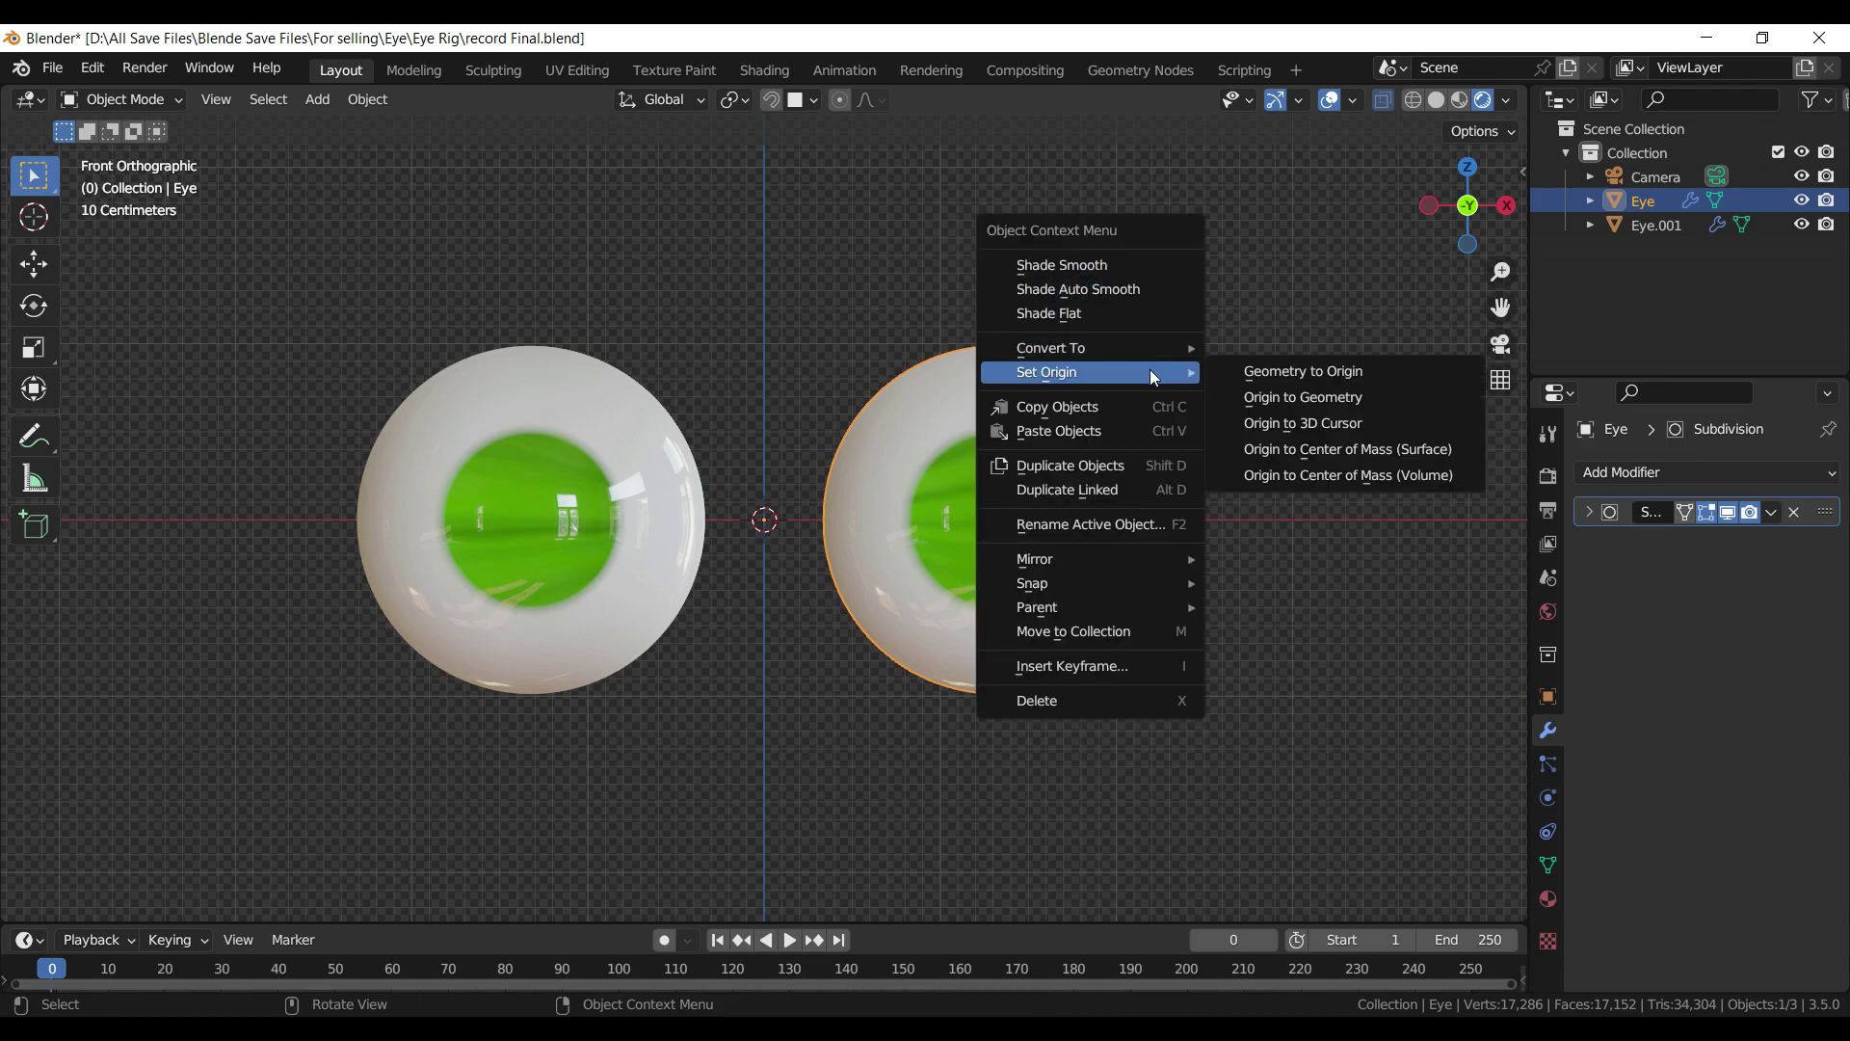
pyautogui.click(1252, 398)
pyautogui.click(528, 546)
pyautogui.rightClick(738, 287)
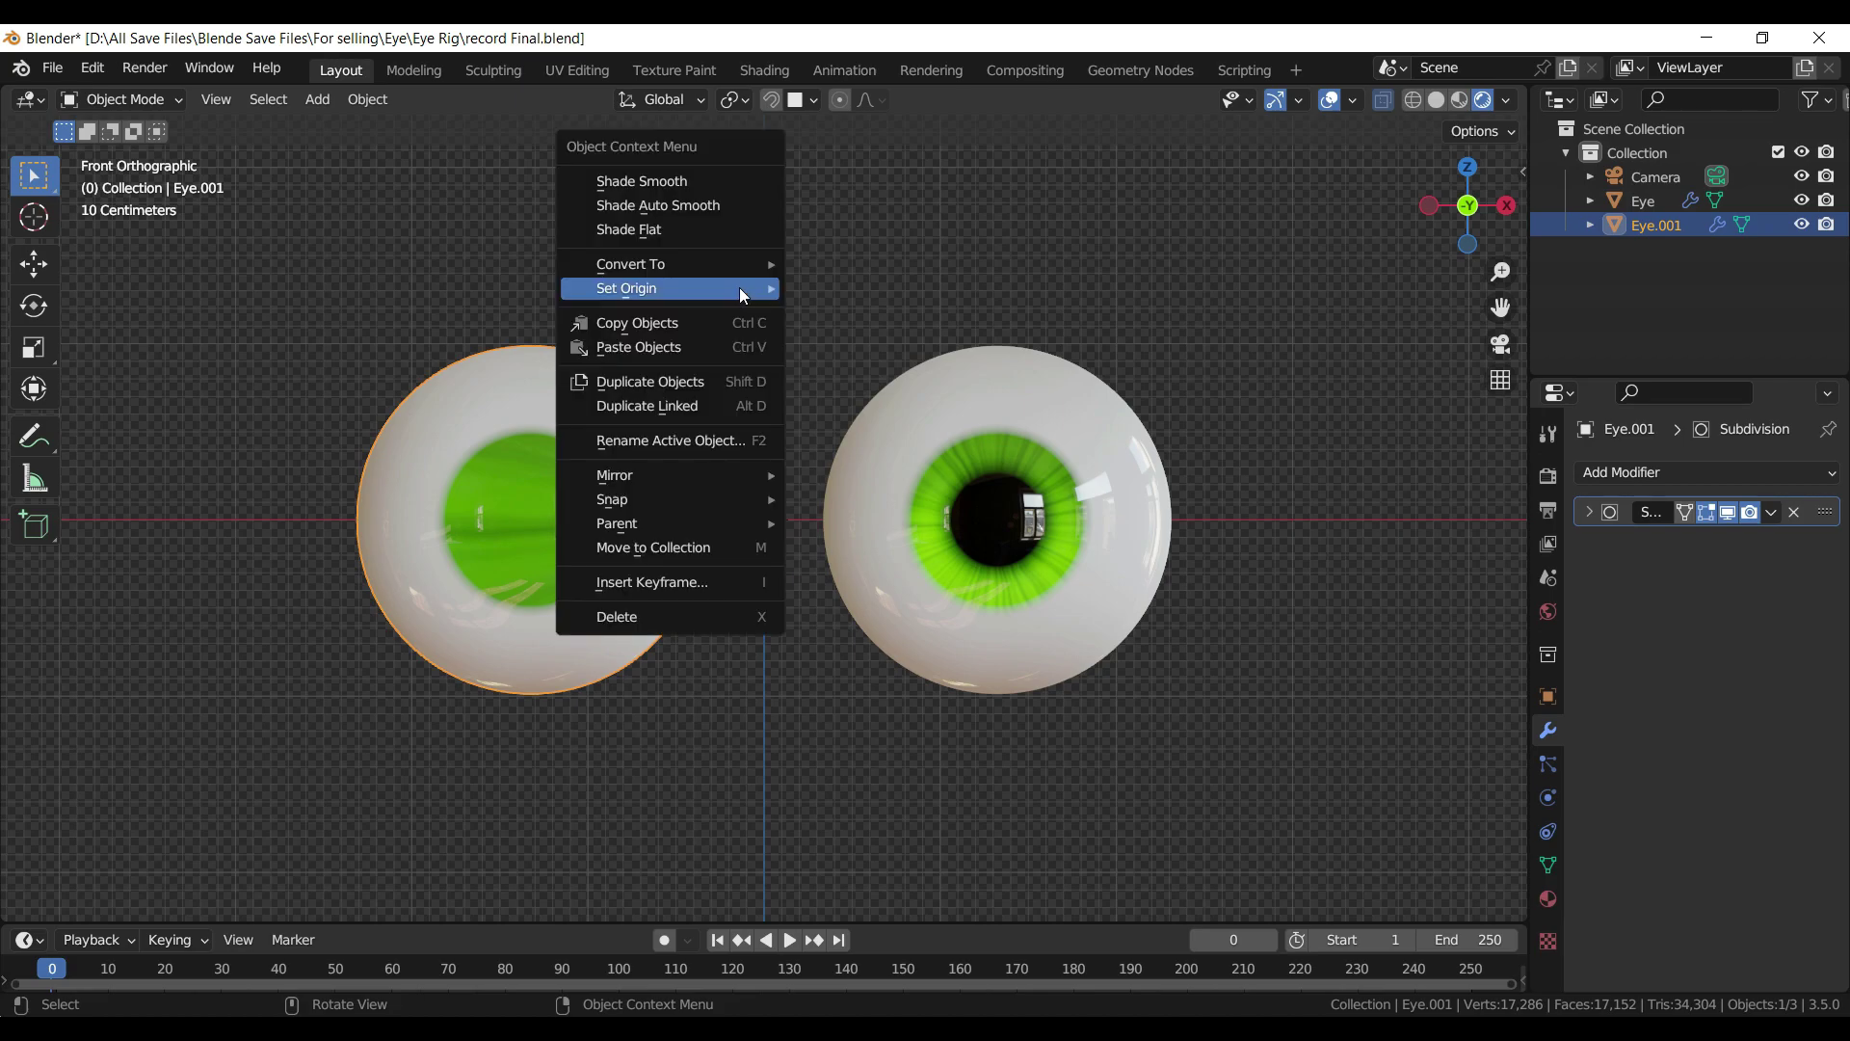
pyautogui.moveTo(738, 287)
pyautogui.click(865, 316)
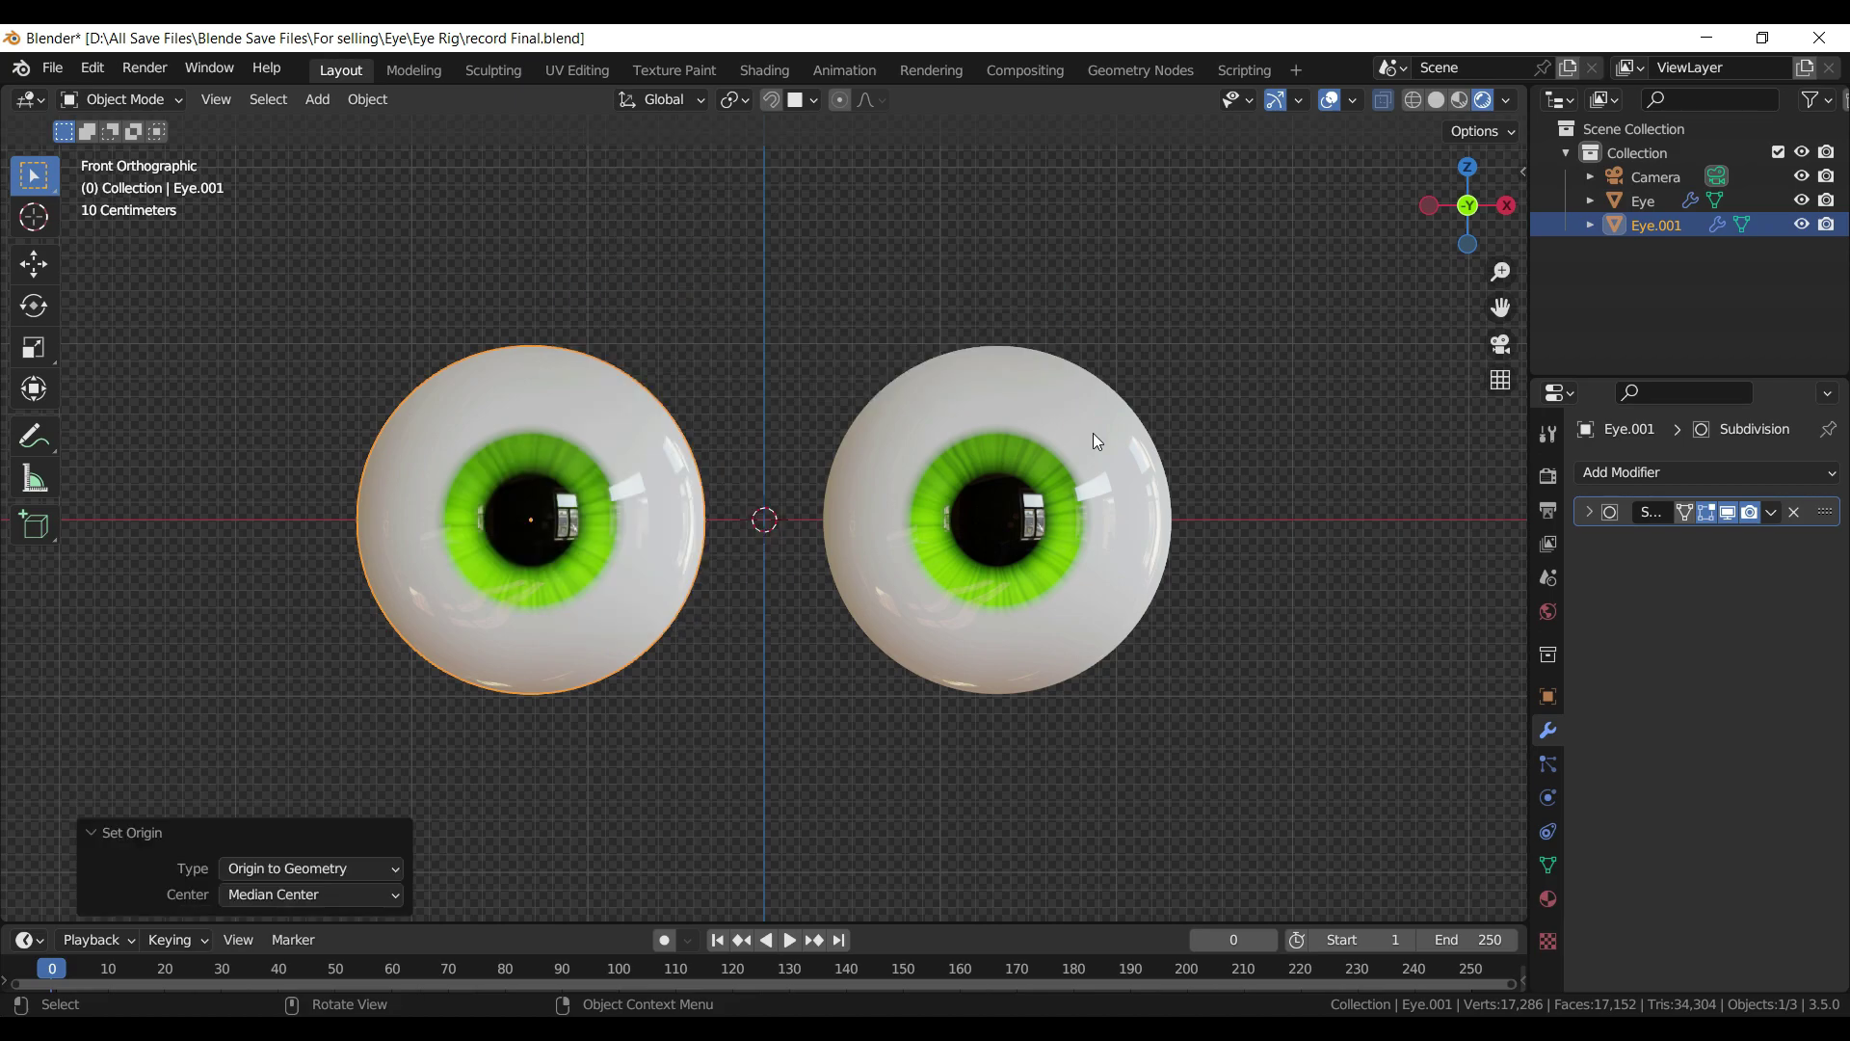
pyautogui.hotkey('ctrl', 's')
# - Add an armature with a single bone at the world origin between the two eyes, and save the file
pyautogui.moveTo(1263, 412); pyautogui.dragTo(1119, 478, button='middle')
pyautogui.scroll(-2, 1146, 525)
pyautogui.hotkey('shift', 'a')
pyautogui.click(1033, 661)
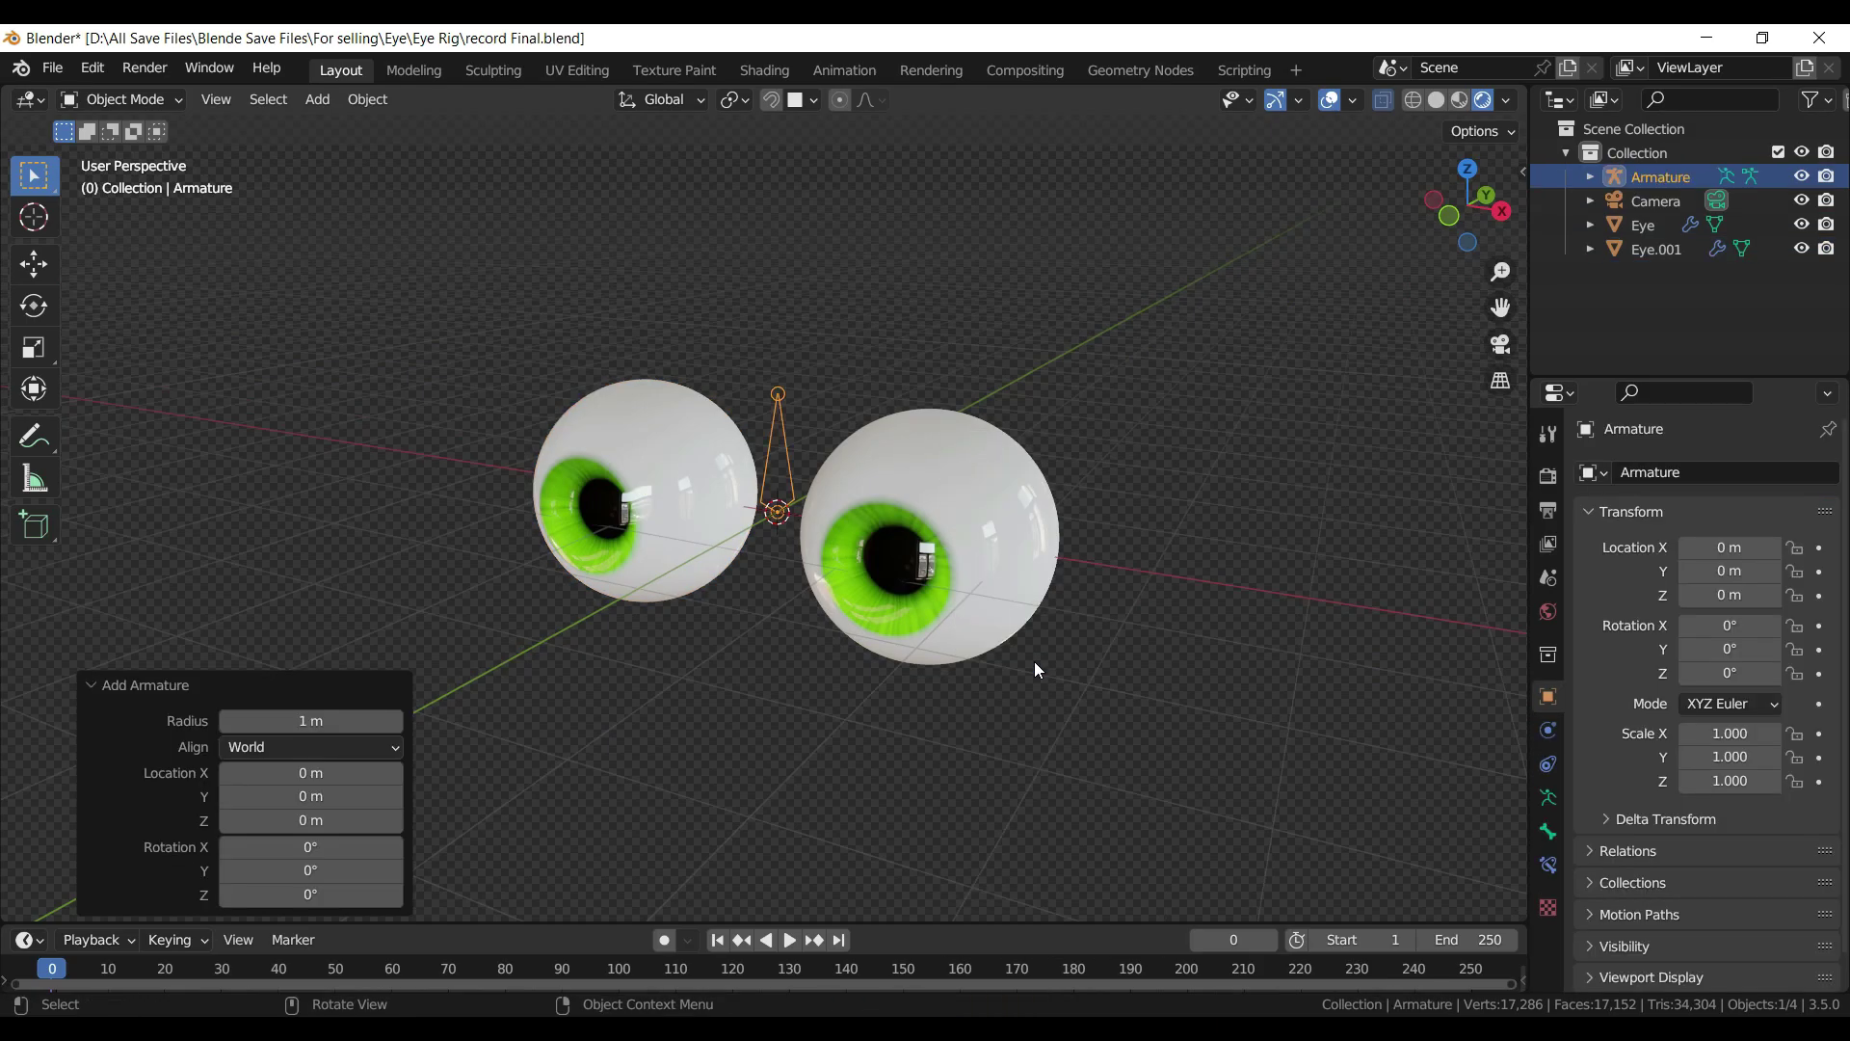
pyautogui.click(1379, 100)
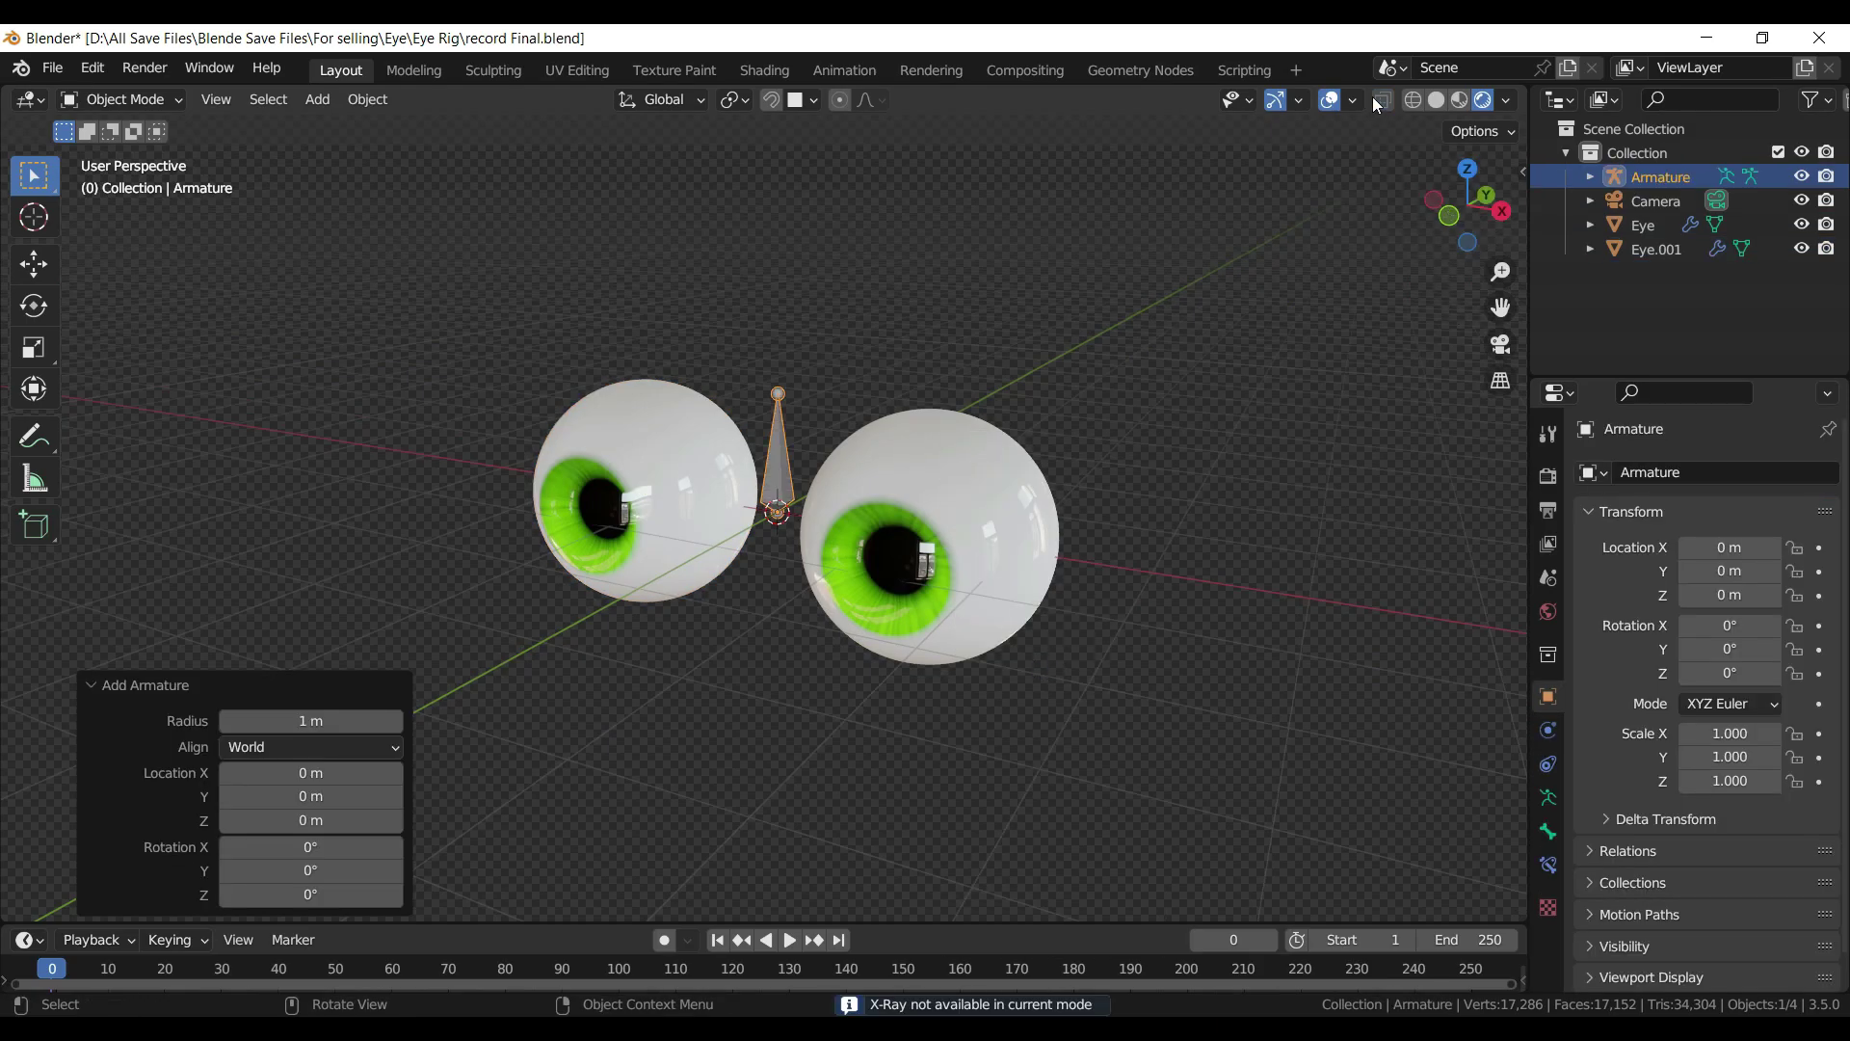
pyautogui.hotkey('ctrl', 's')
# - Lengthen the bone in Edit Mode by raising its tip about 1.18 m along Z
pyautogui.press('Tab')
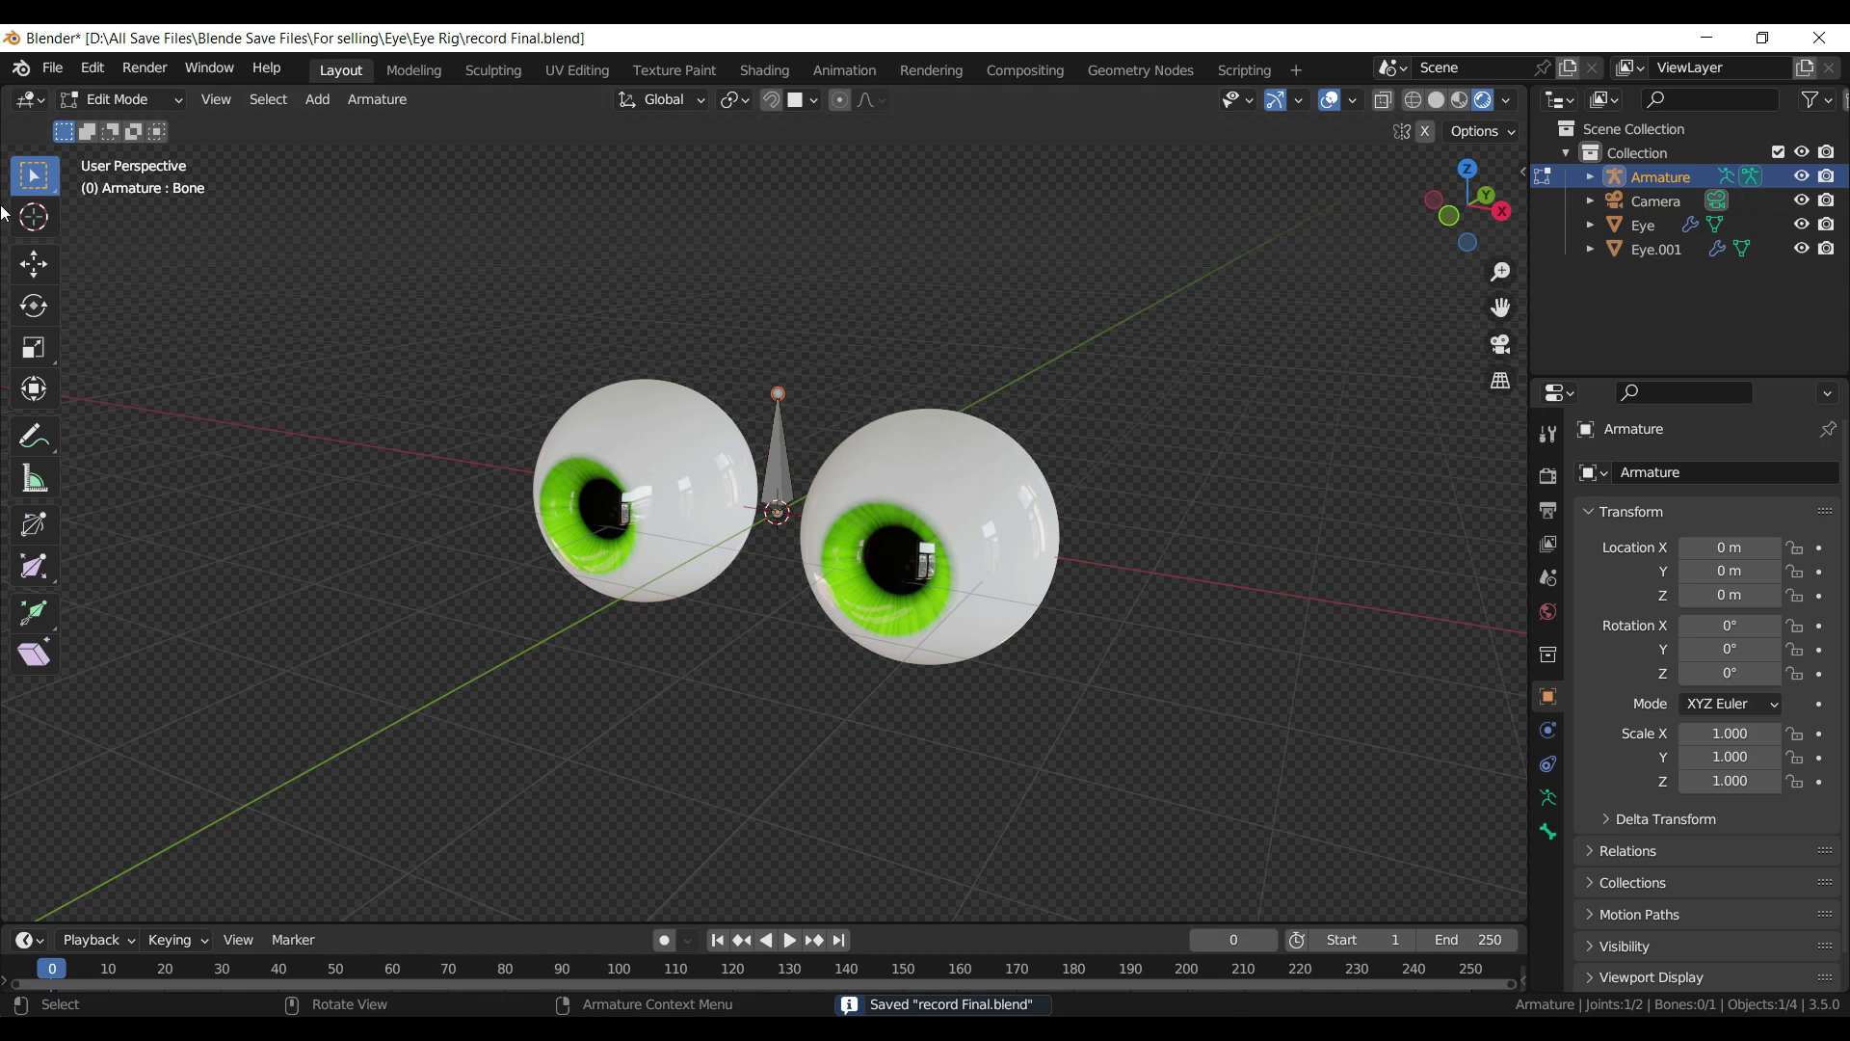
pyautogui.click(41, 270)
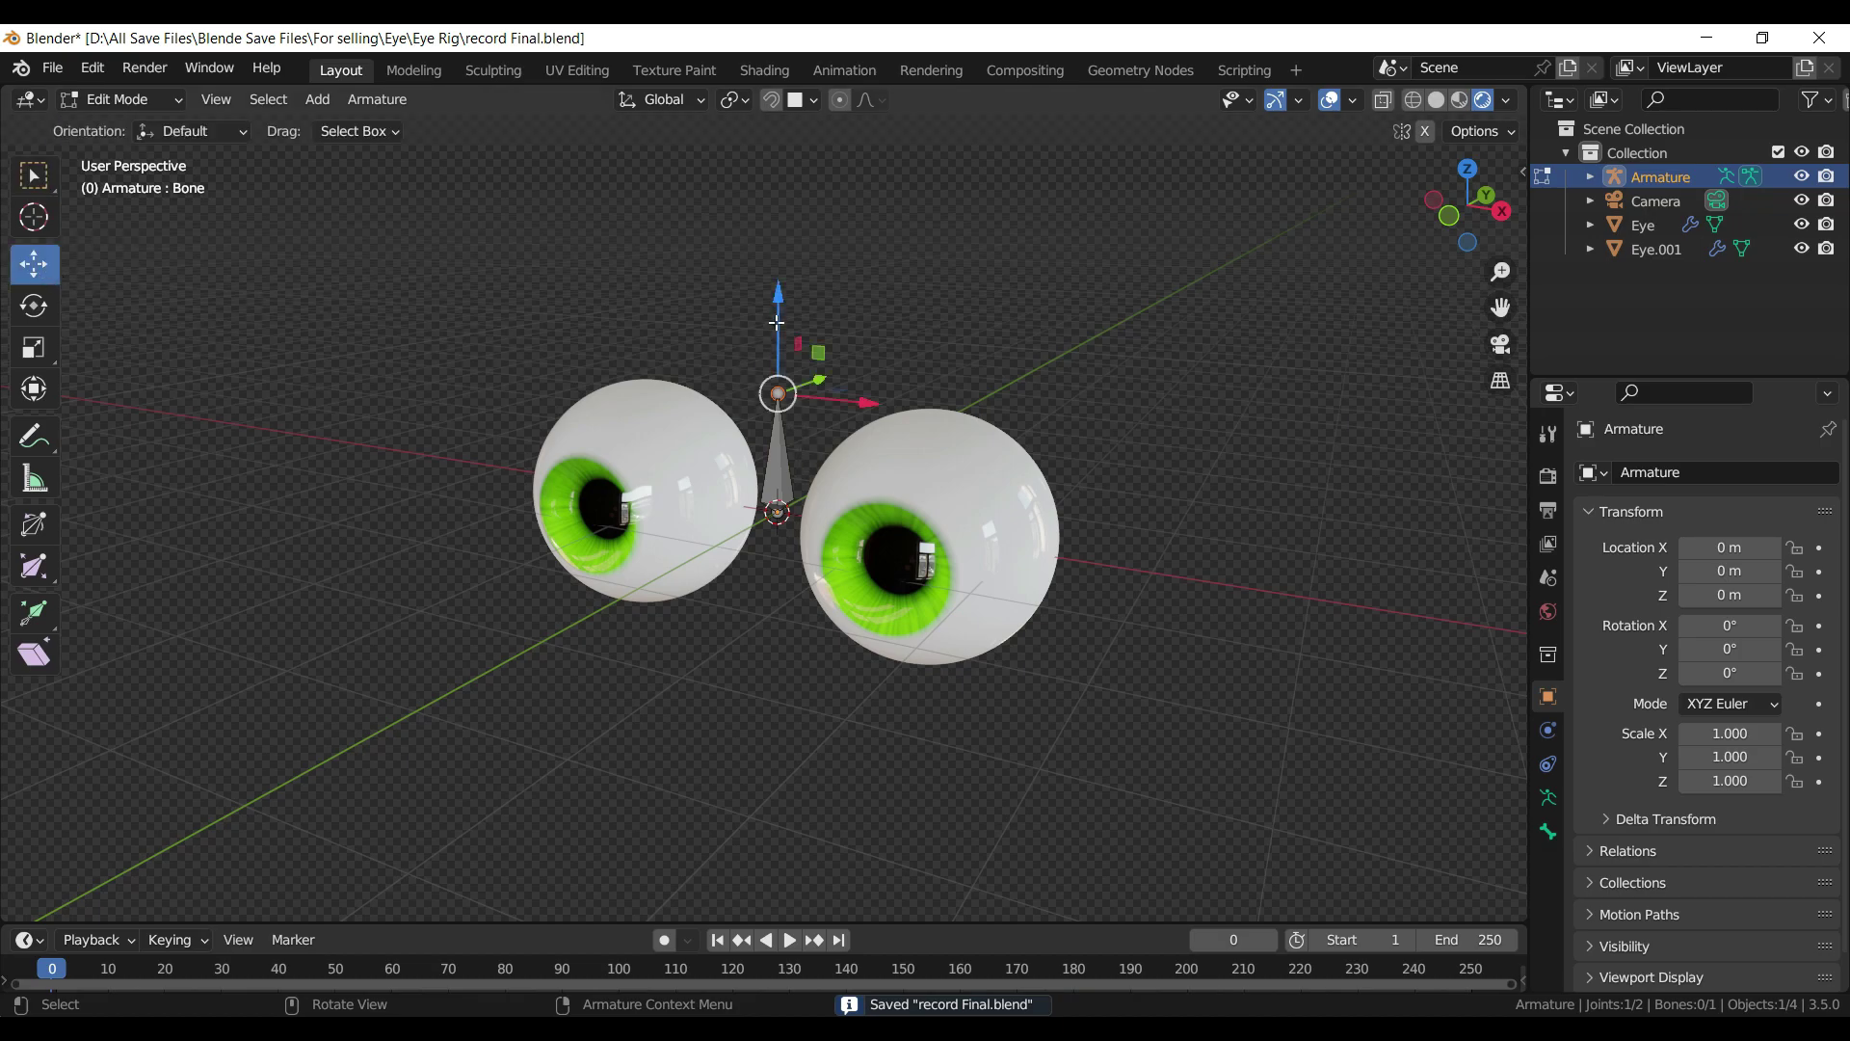
pyautogui.moveTo(777, 326); pyautogui.dragTo(794, 166)
pyautogui.keyDown('shift'); pyautogui.moveTo(945, 384); pyautogui.dragTo(945, 412, button='middle'); pyautogui.keyUp('shift')
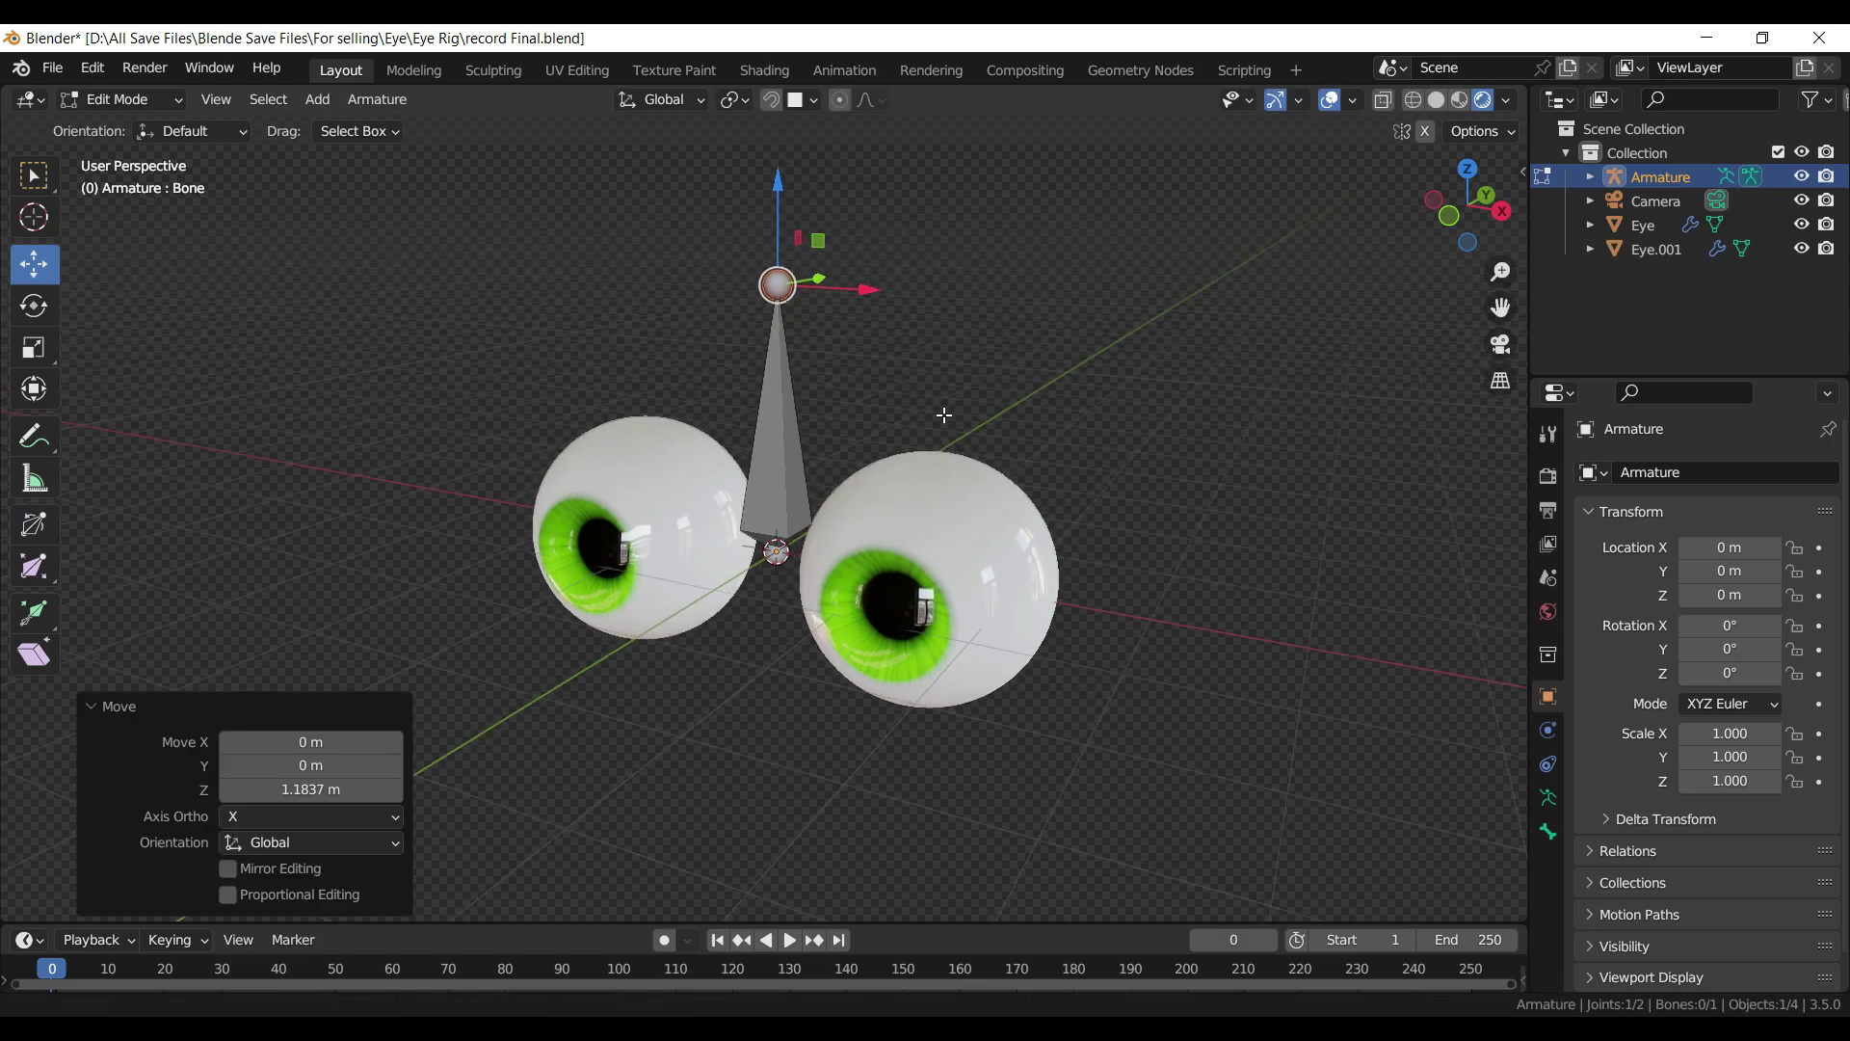
# - Rename the bone between the eyes as Head
pyautogui.click(1547, 831)
pyautogui.click(1668, 471)
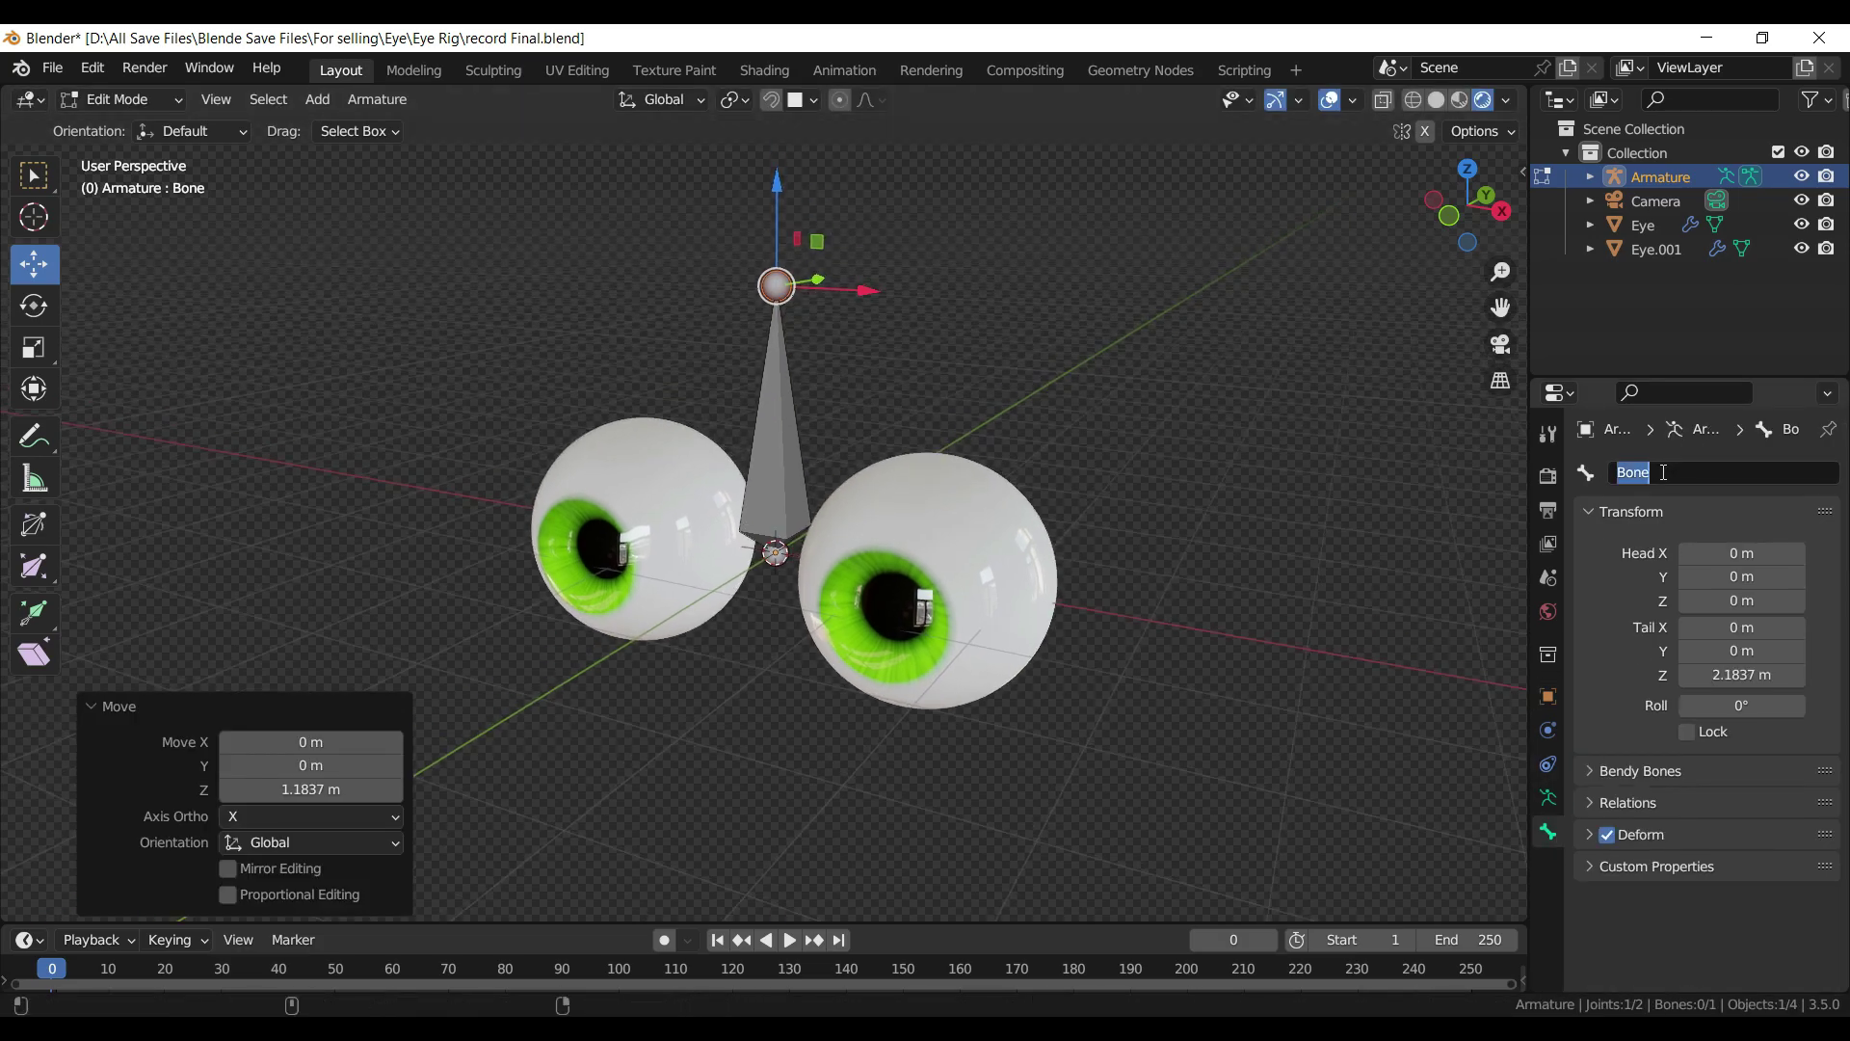
pyautogui.write('H')
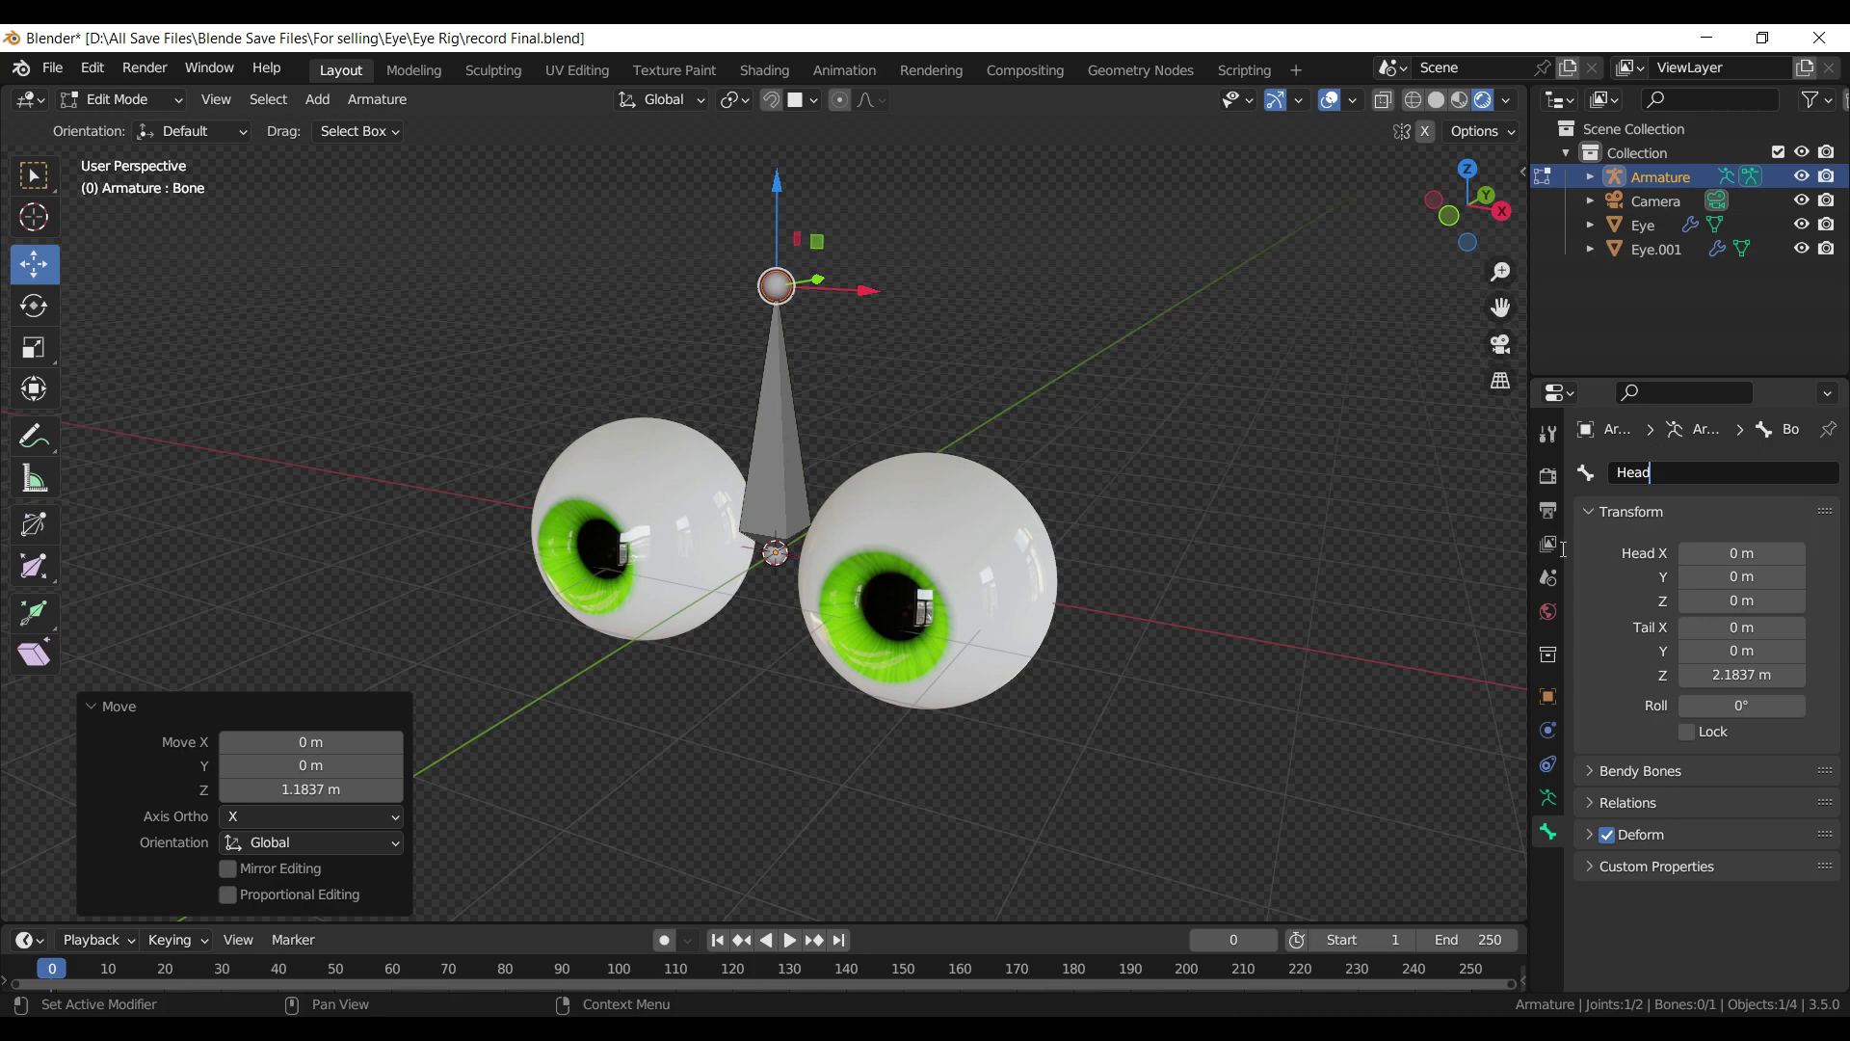
pyautogui.write('ead')
pyautogui.press('Return')
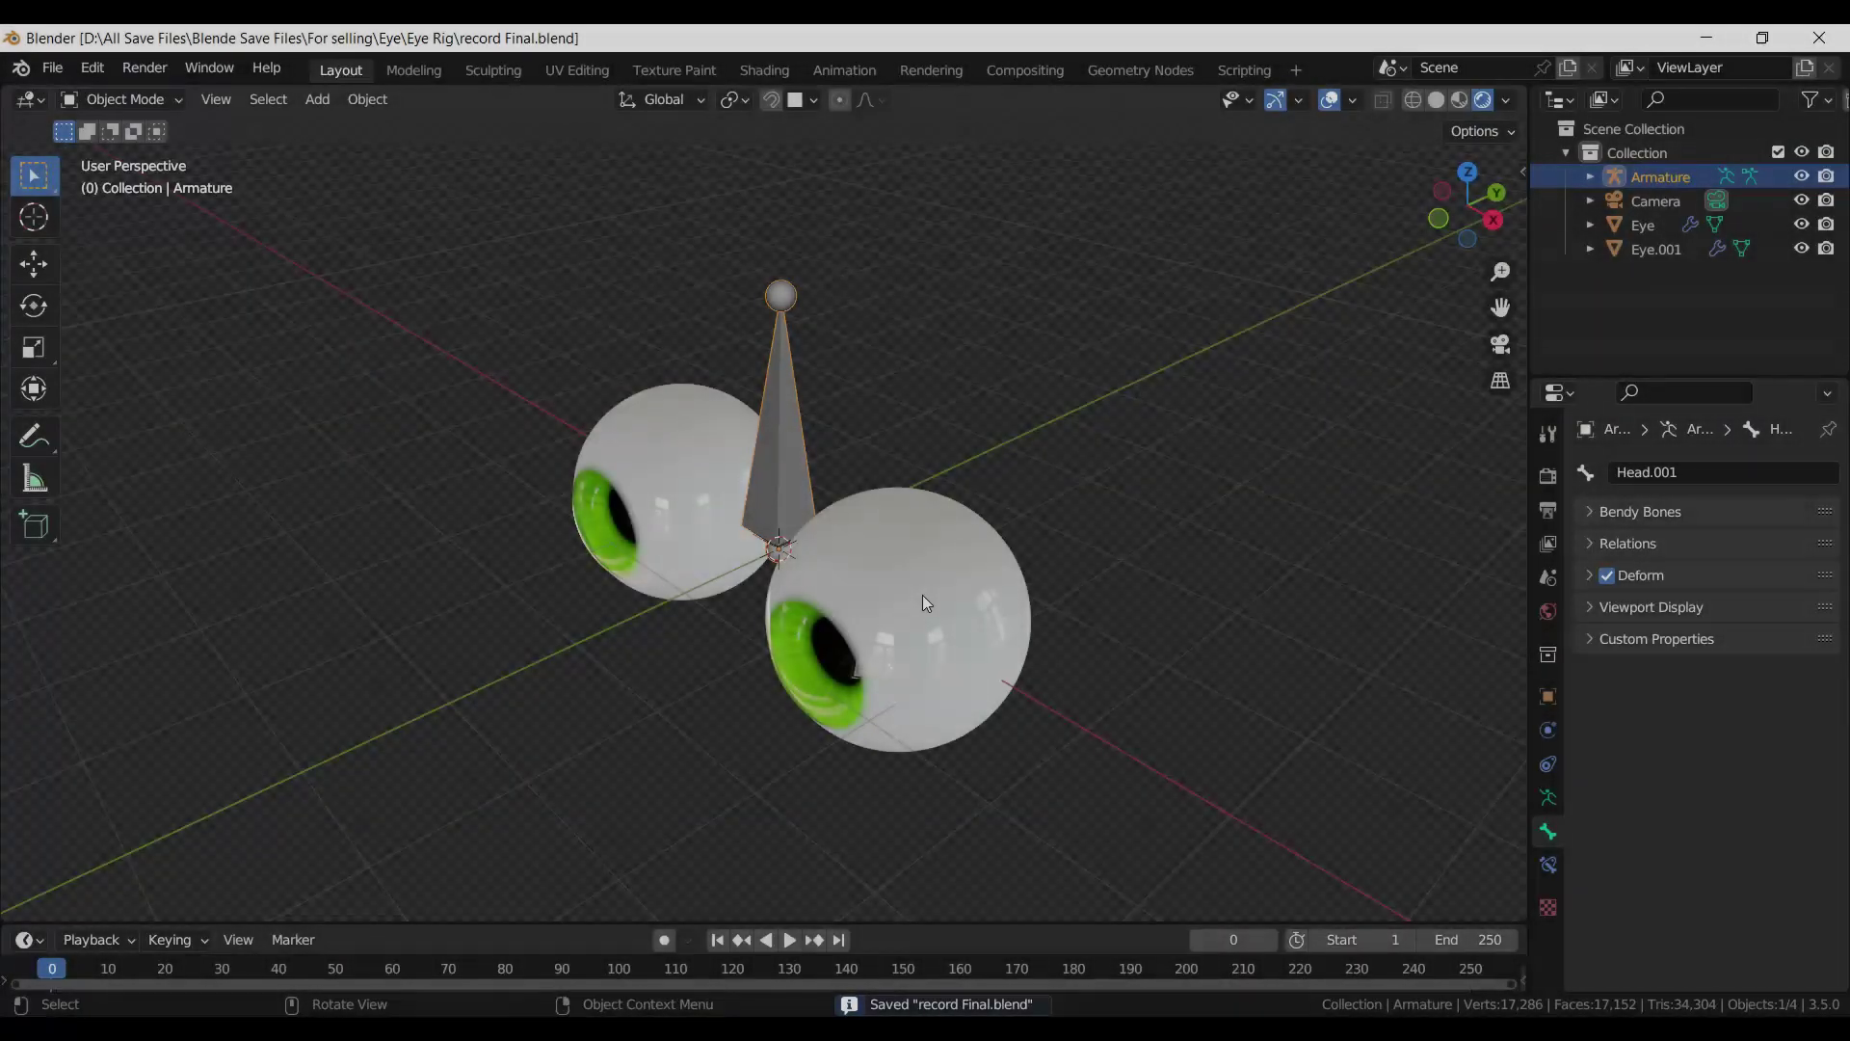
# - Snap the 3D cursor to the eye on the positive X side and add a bone there within the existing armature
pyautogui.click(922, 595)
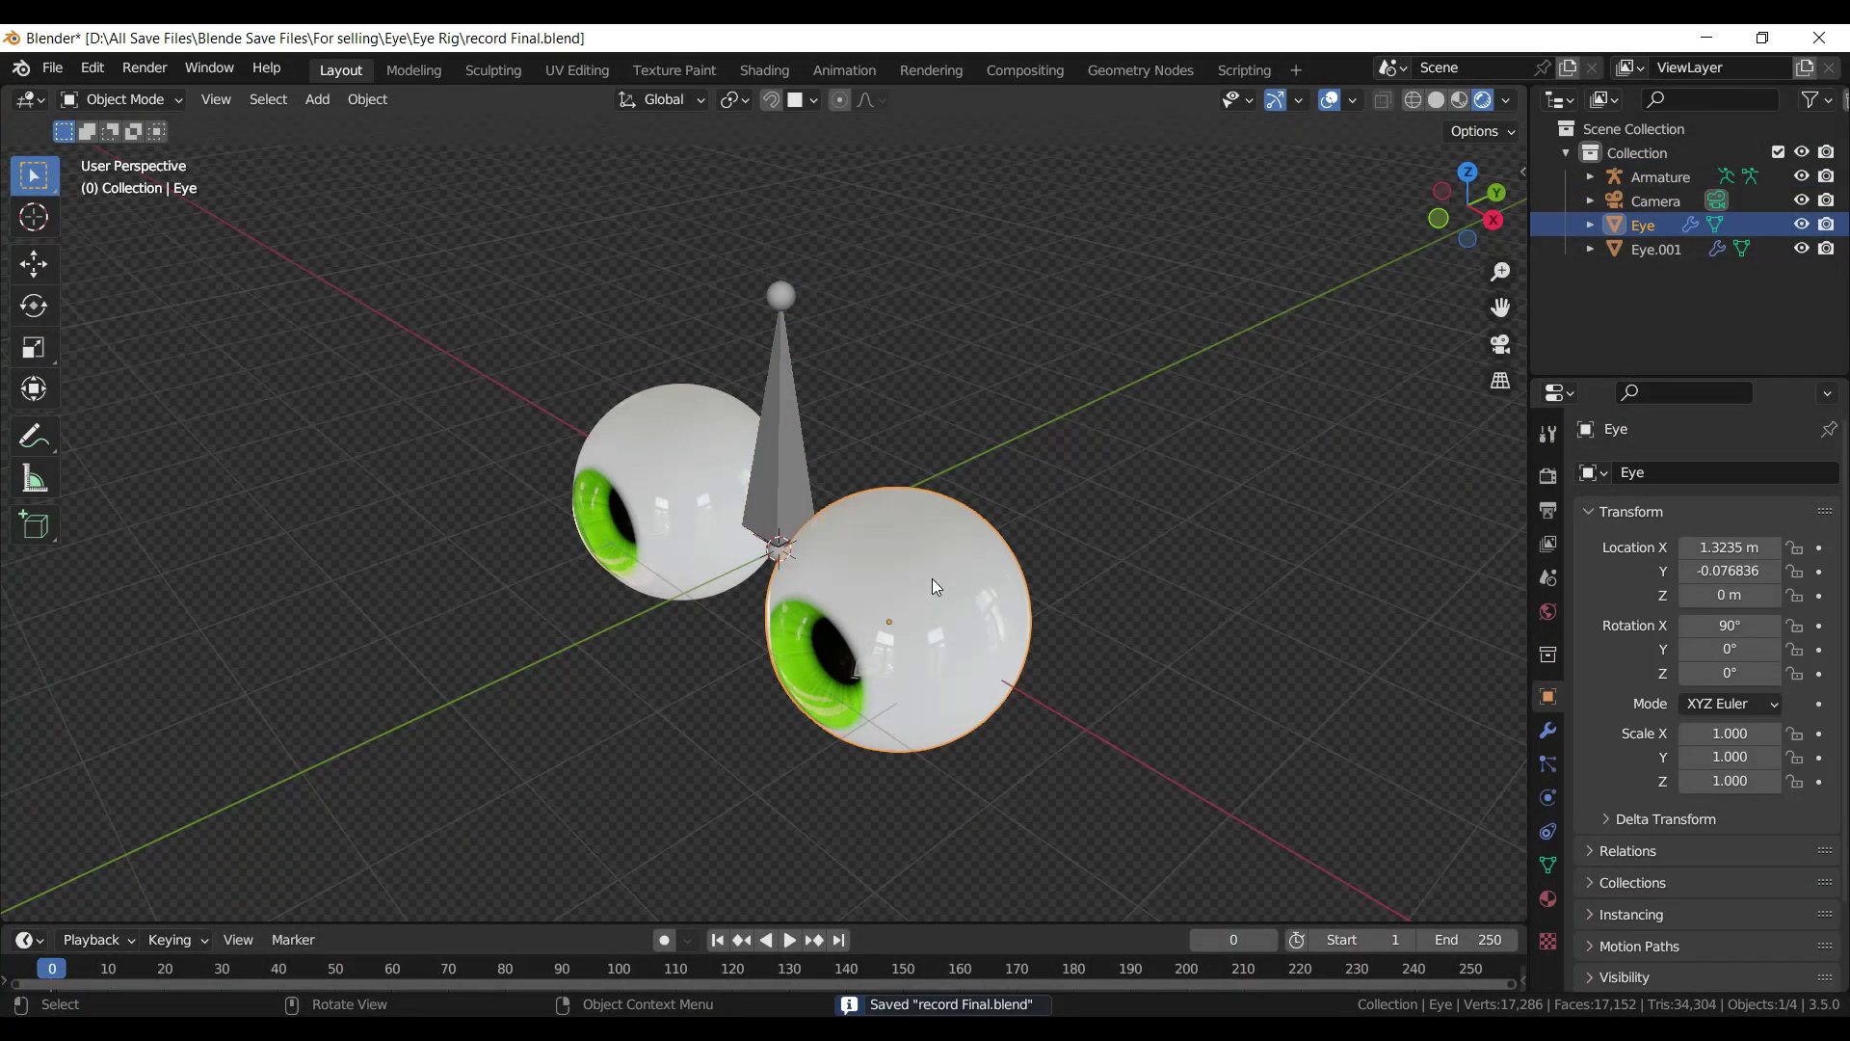
pyautogui.hotkey('shift', 's')
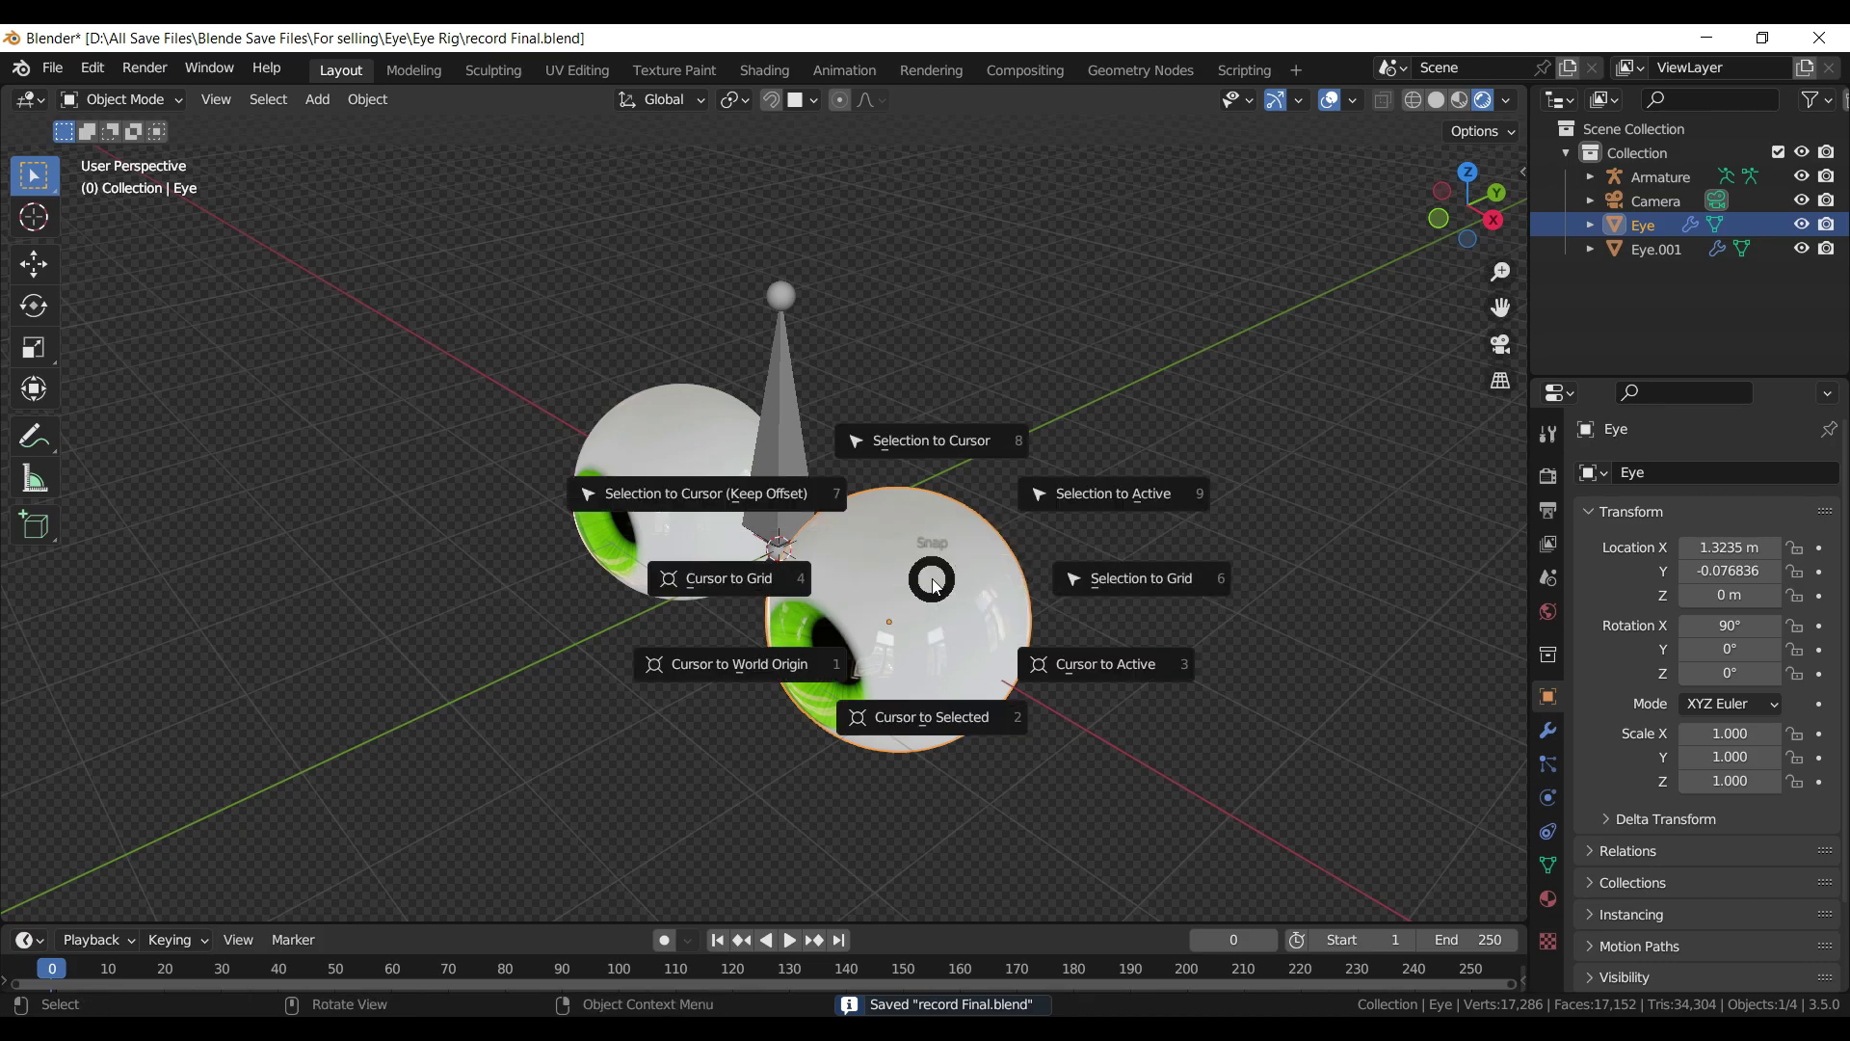
pyautogui.click(970, 716)
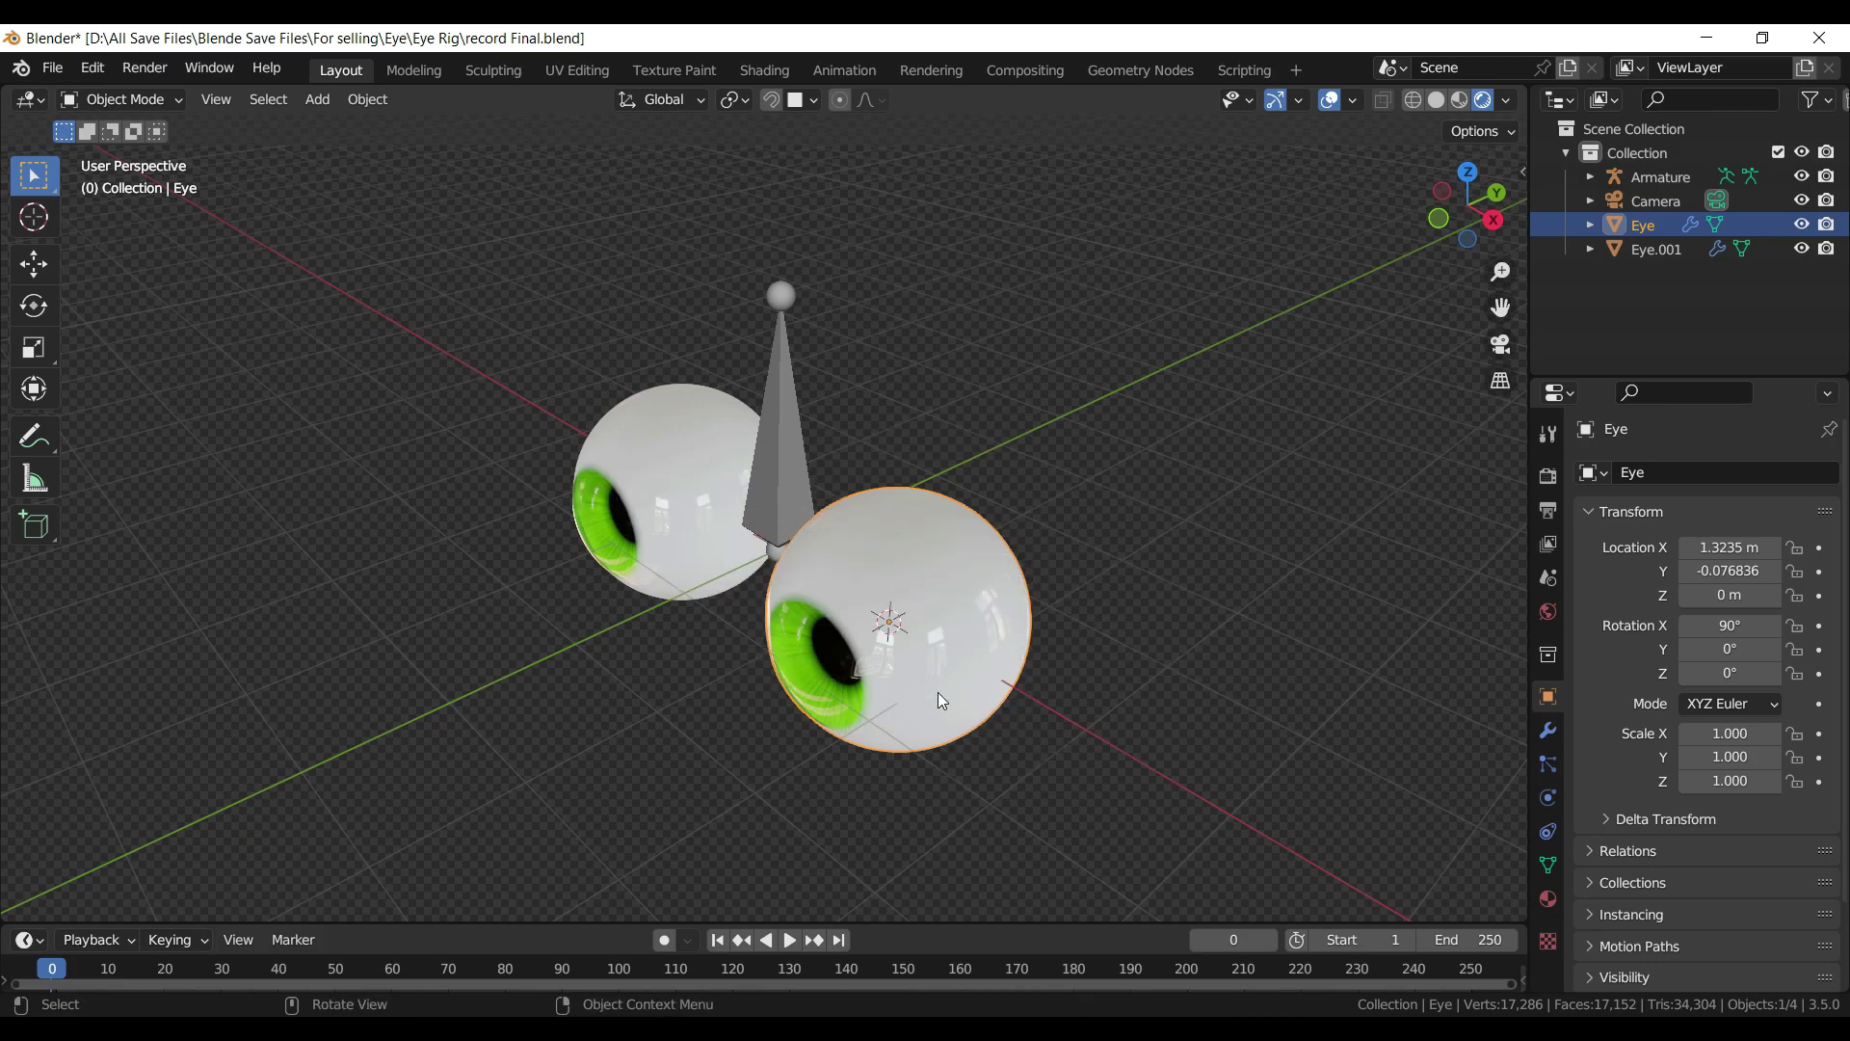
pyautogui.click(795, 414)
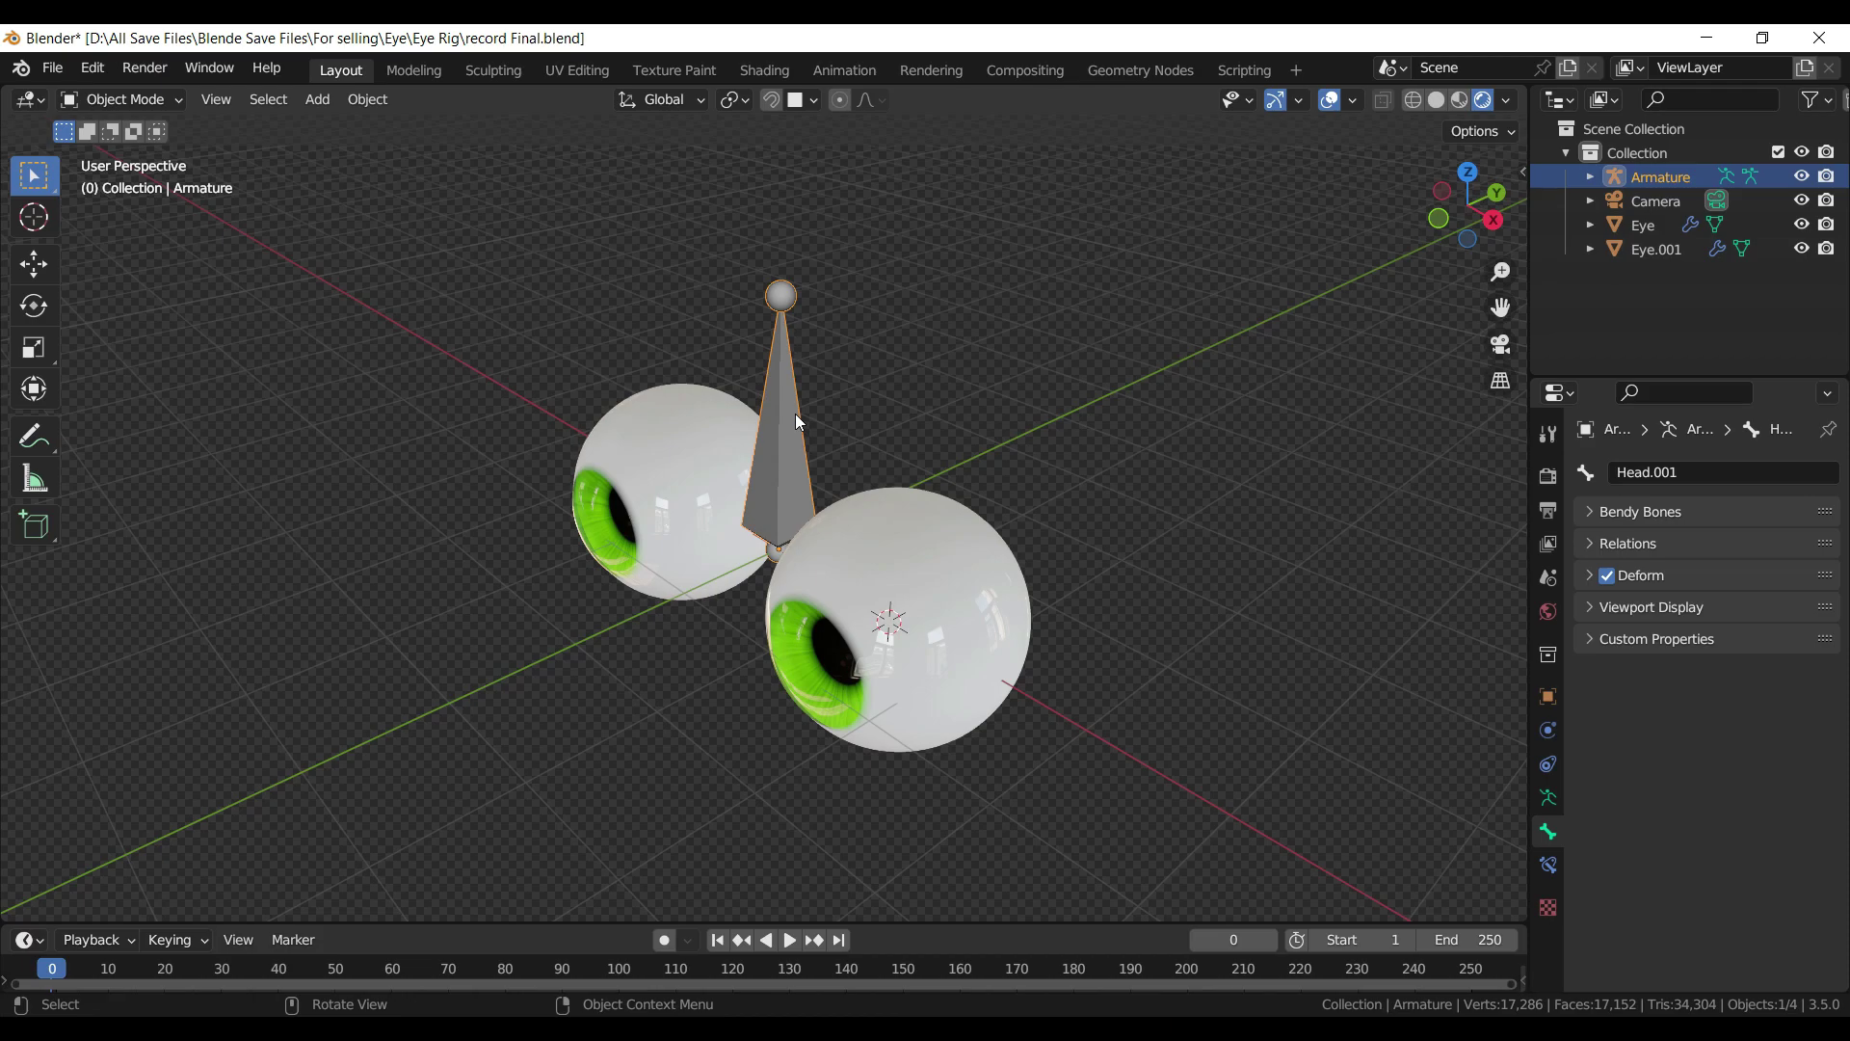
pyautogui.press('Tab')
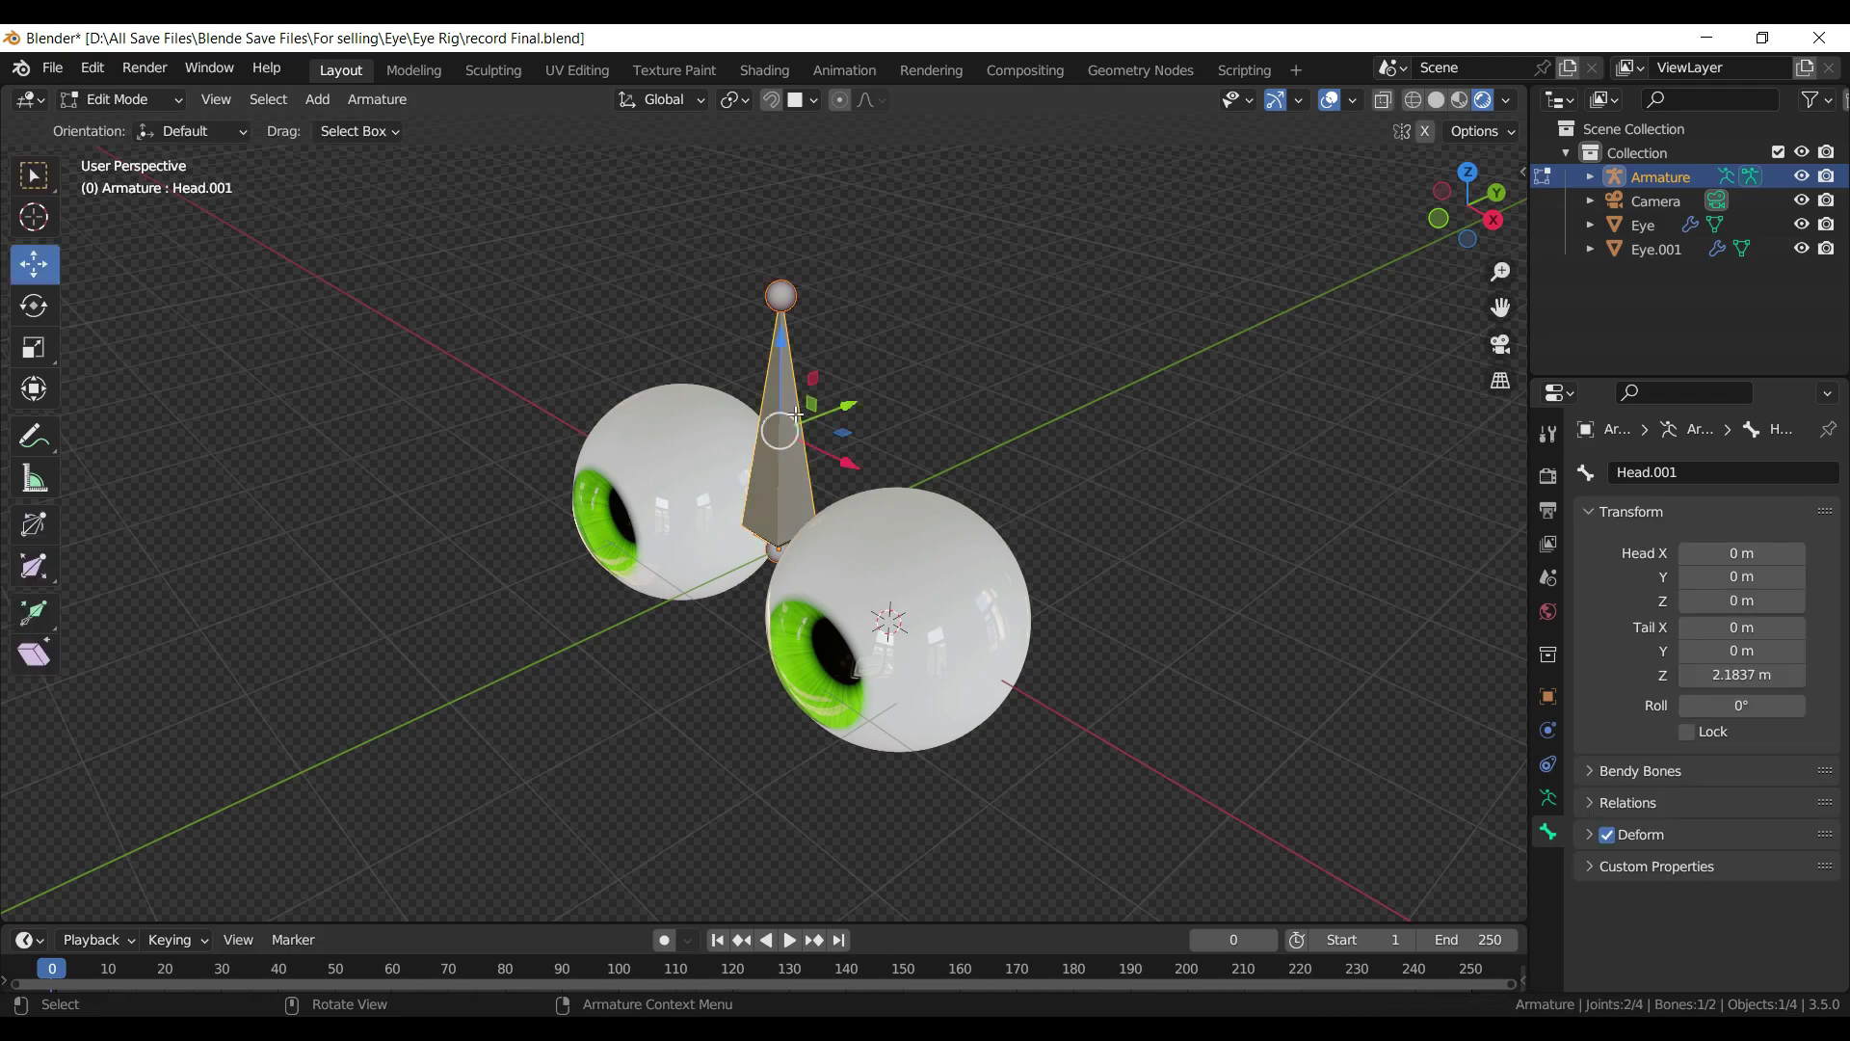
pyautogui.hotkey('shift', 'a')
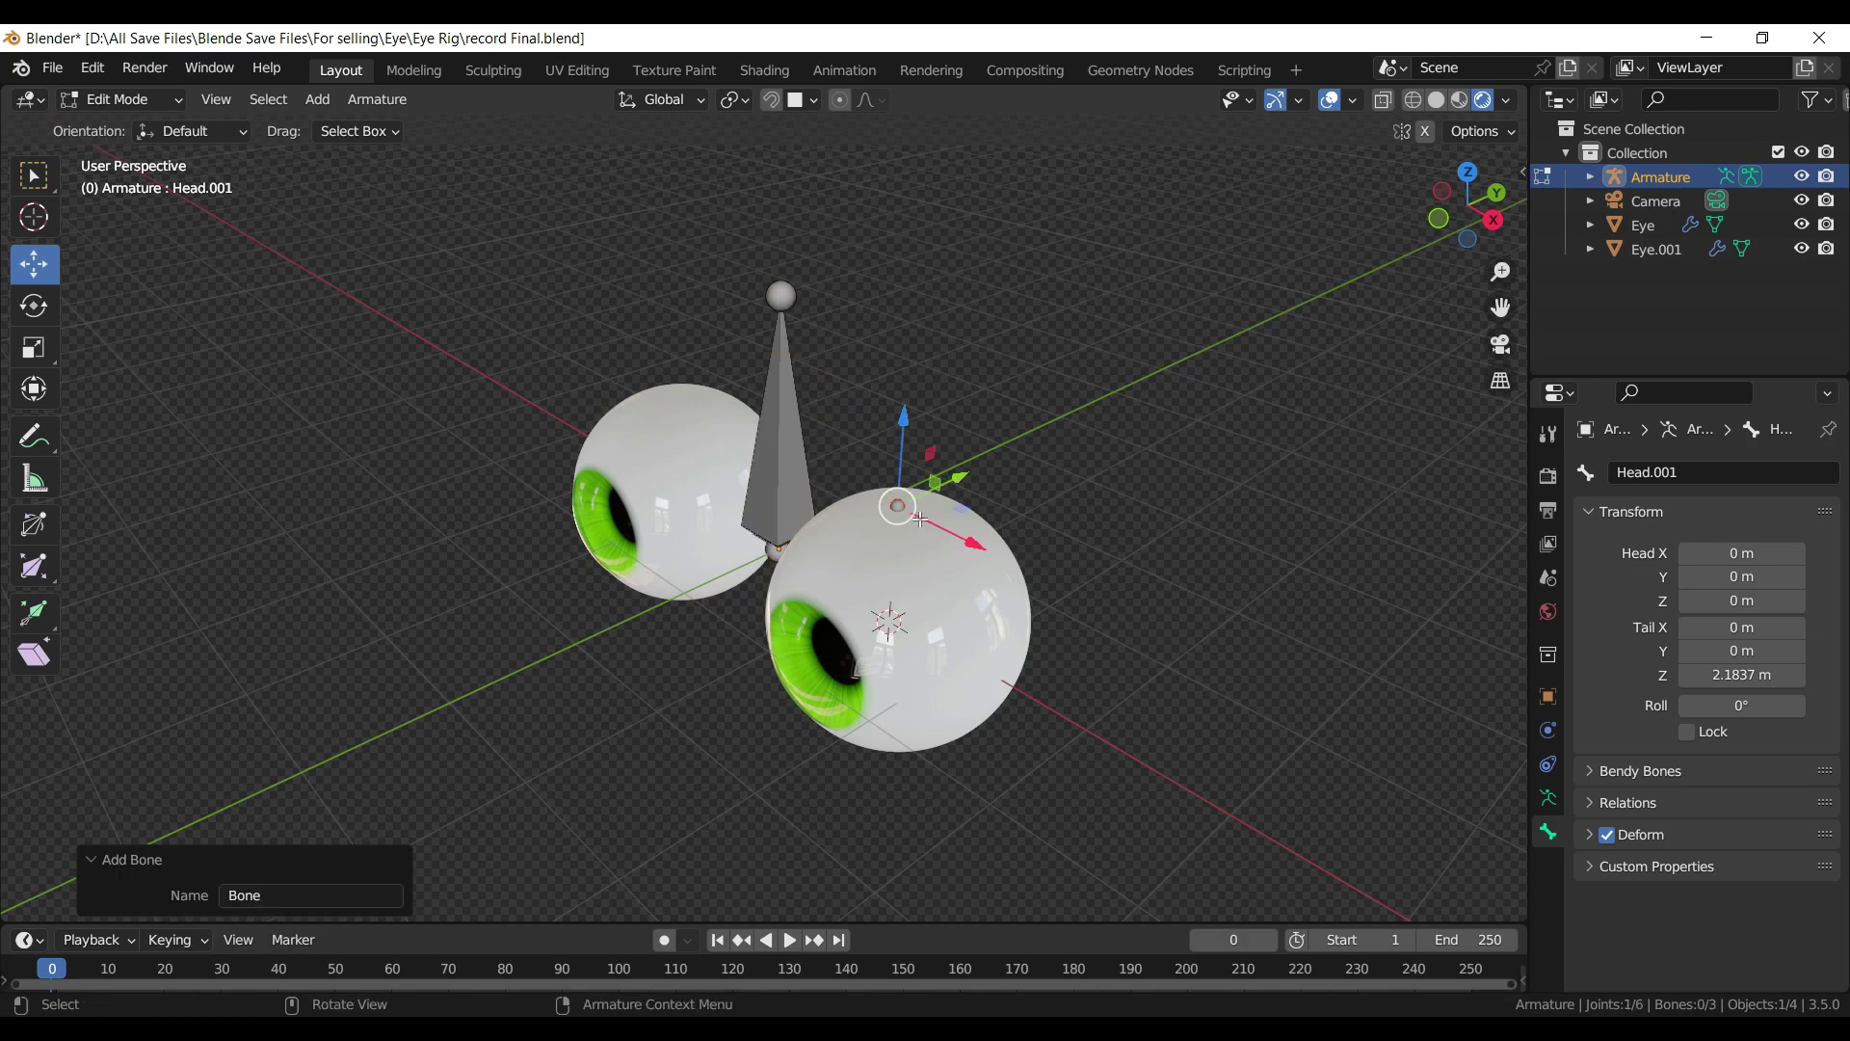
# - Make the armature display In Front of the eye meshes, and save the file
pyautogui.click(1547, 696)
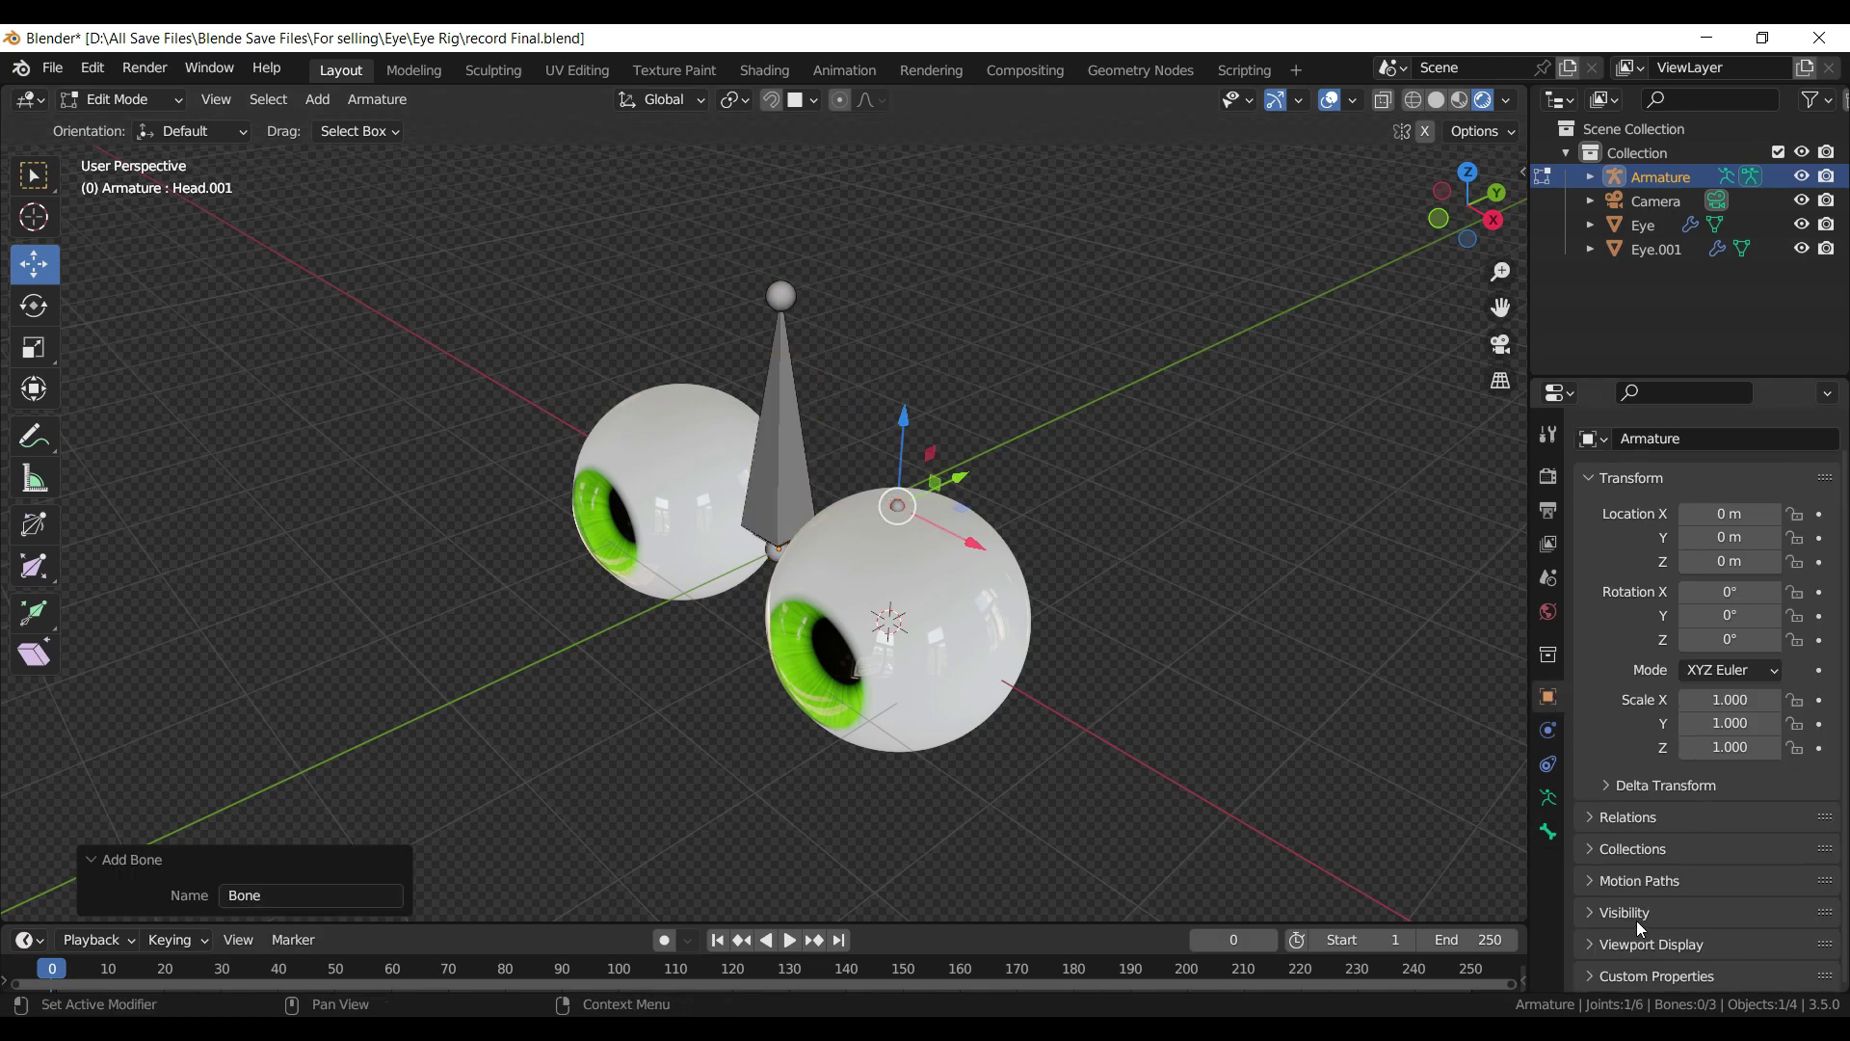
pyautogui.click(1638, 976)
pyautogui.scroll(-5, 1694, 867)
pyautogui.click(1686, 879)
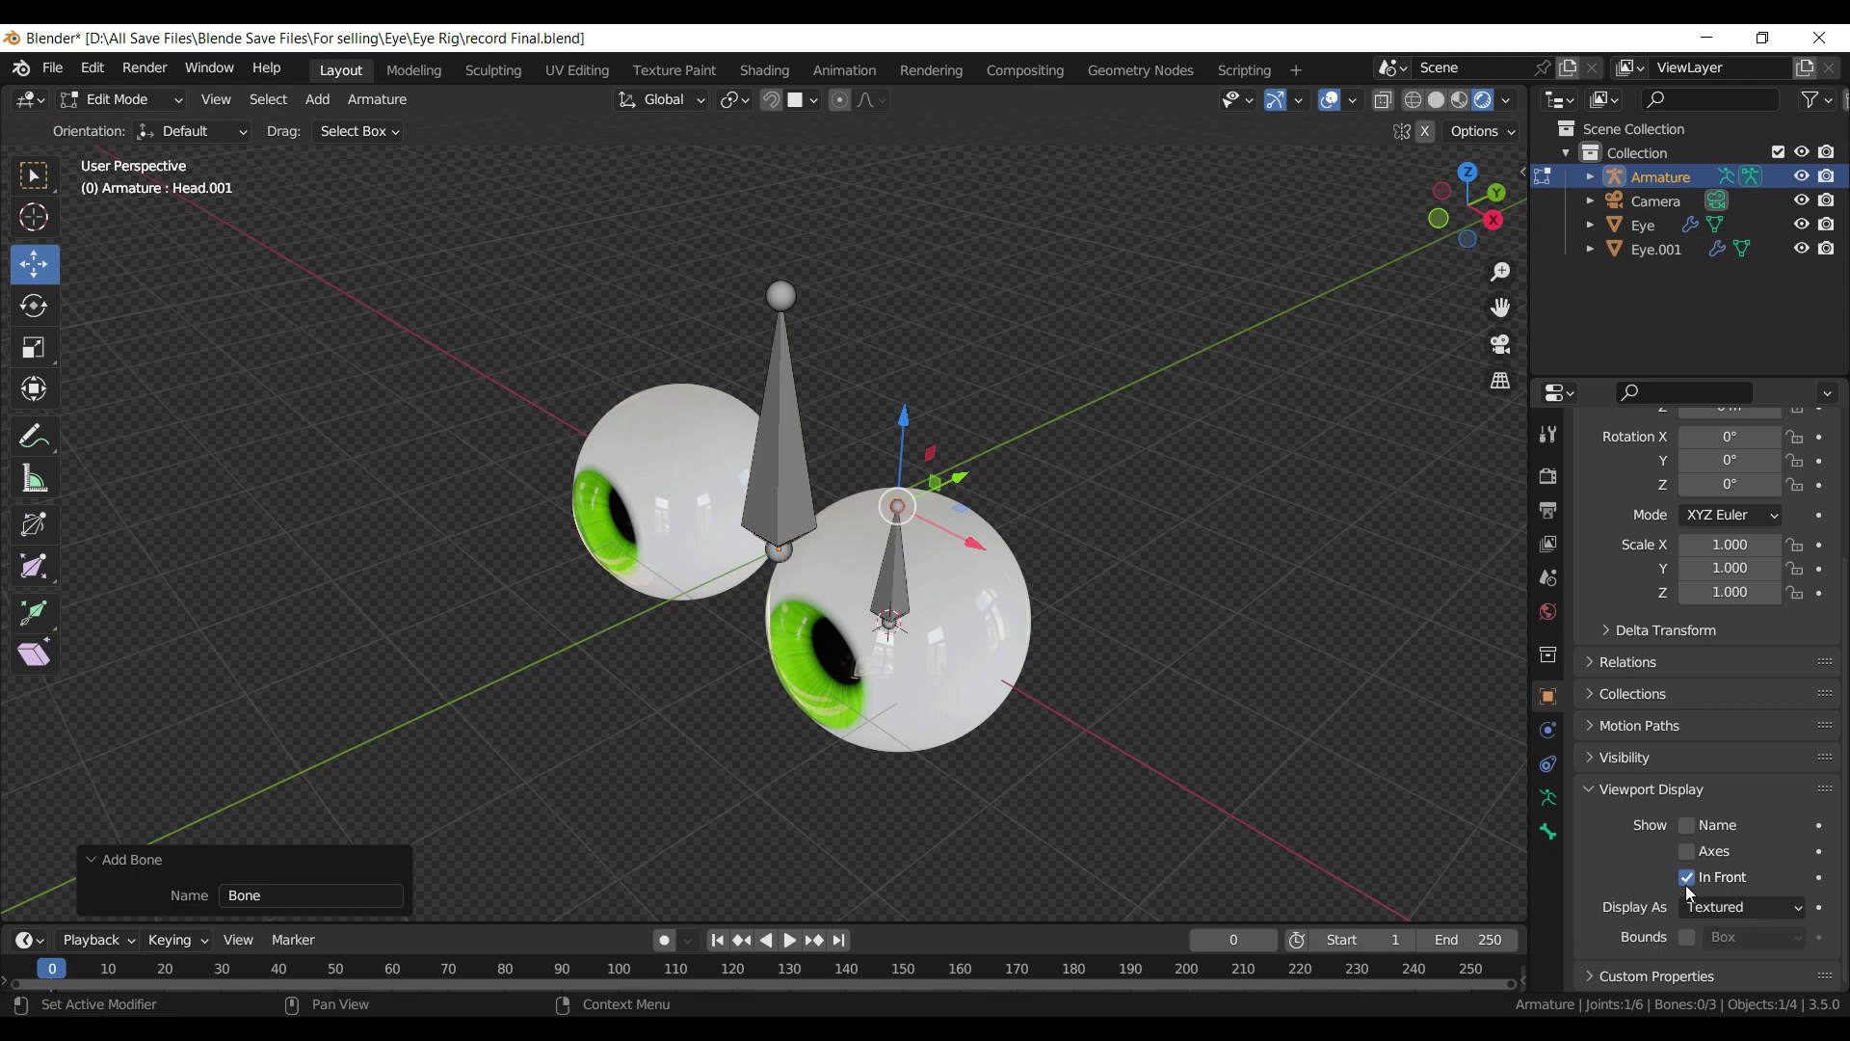
pyautogui.hotkey('ctrl', 's')
pyautogui.press('Tab')
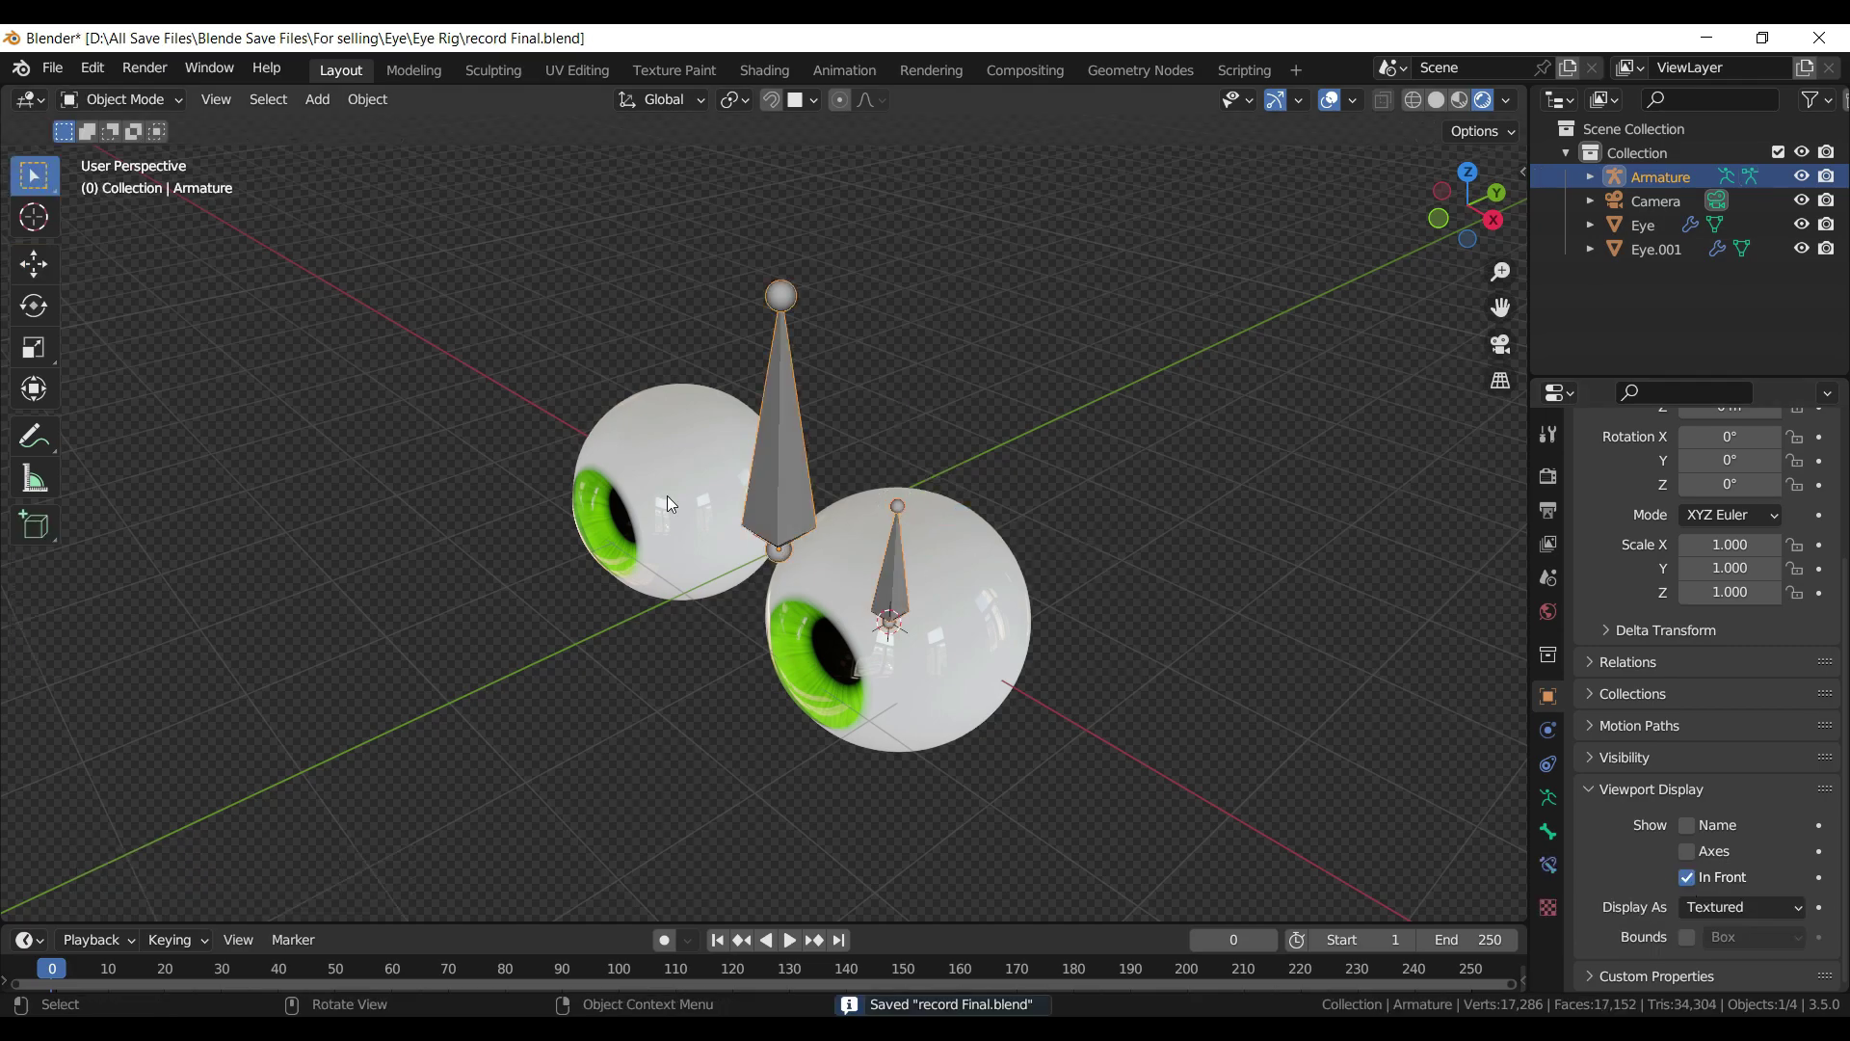
# - Snap the 3D cursor to the eye on the negative X side, add an armature bone there, and save the file
pyautogui.click(667, 482)
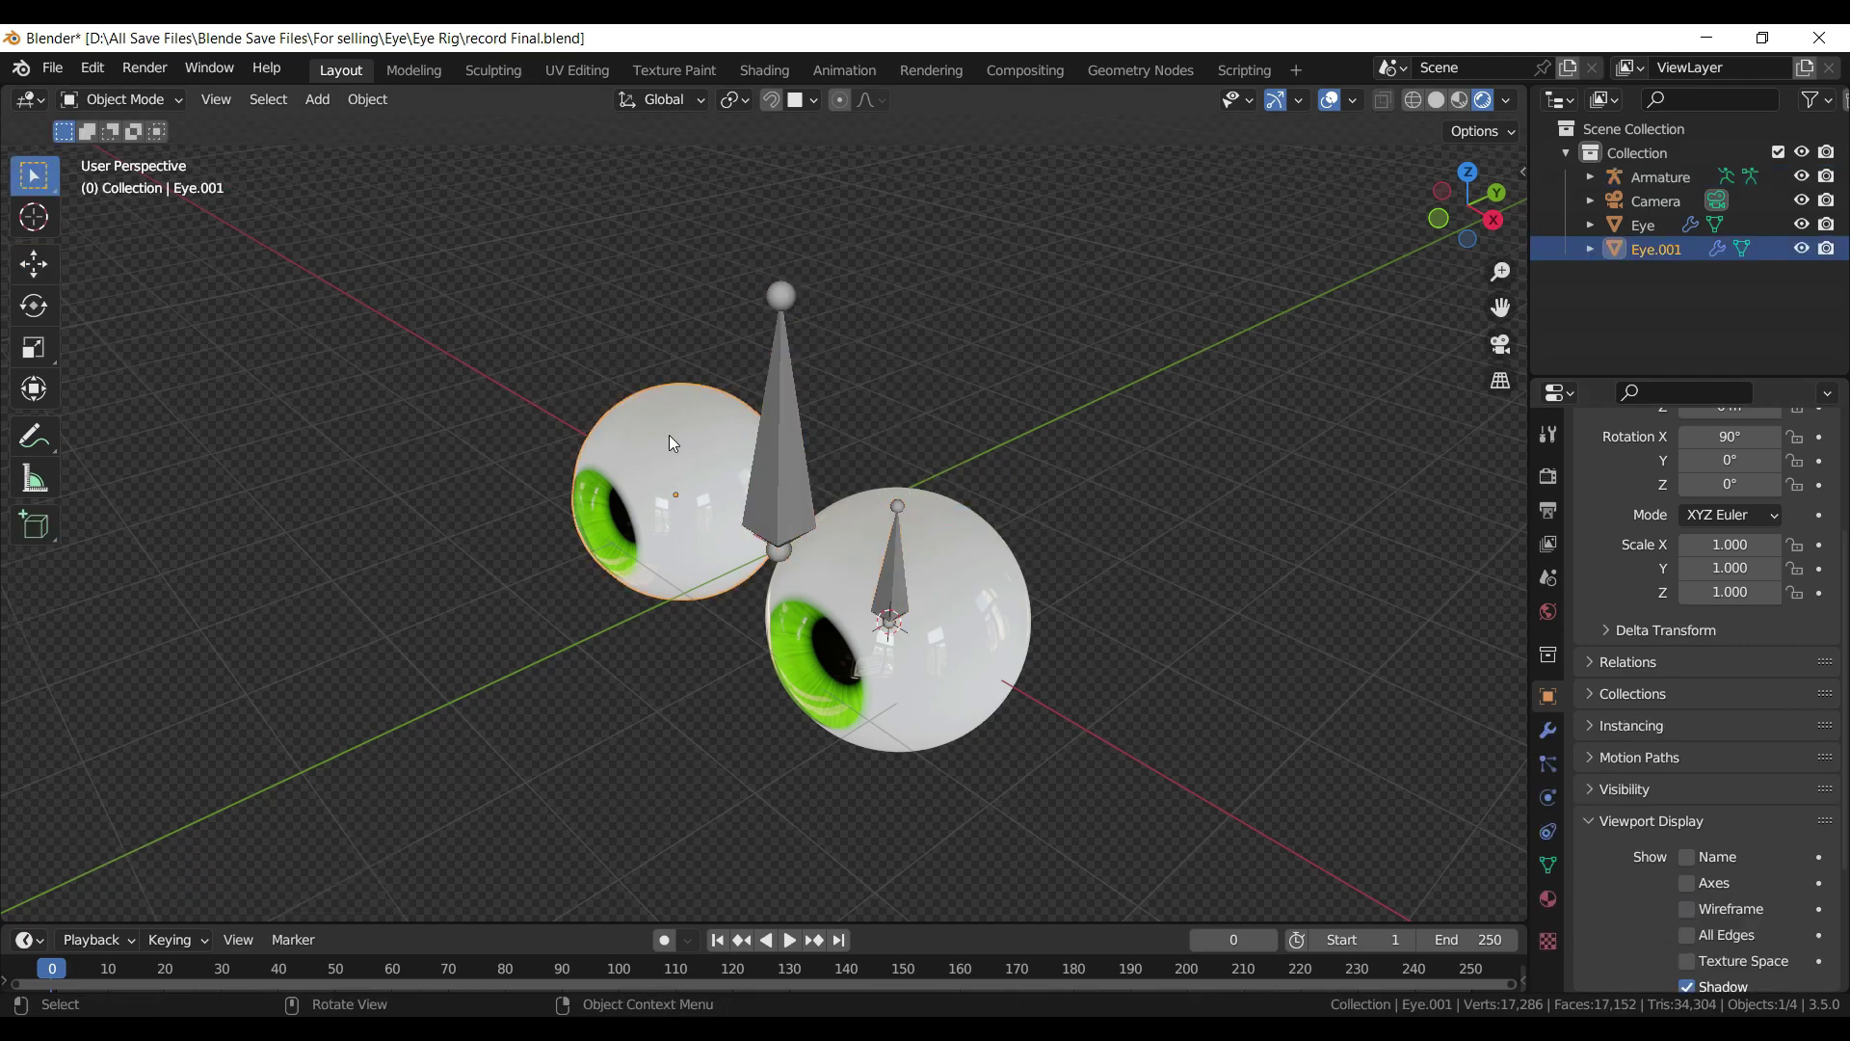
pyautogui.hotkey('shift', 's')
pyautogui.click(718, 558)
pyautogui.click(802, 433)
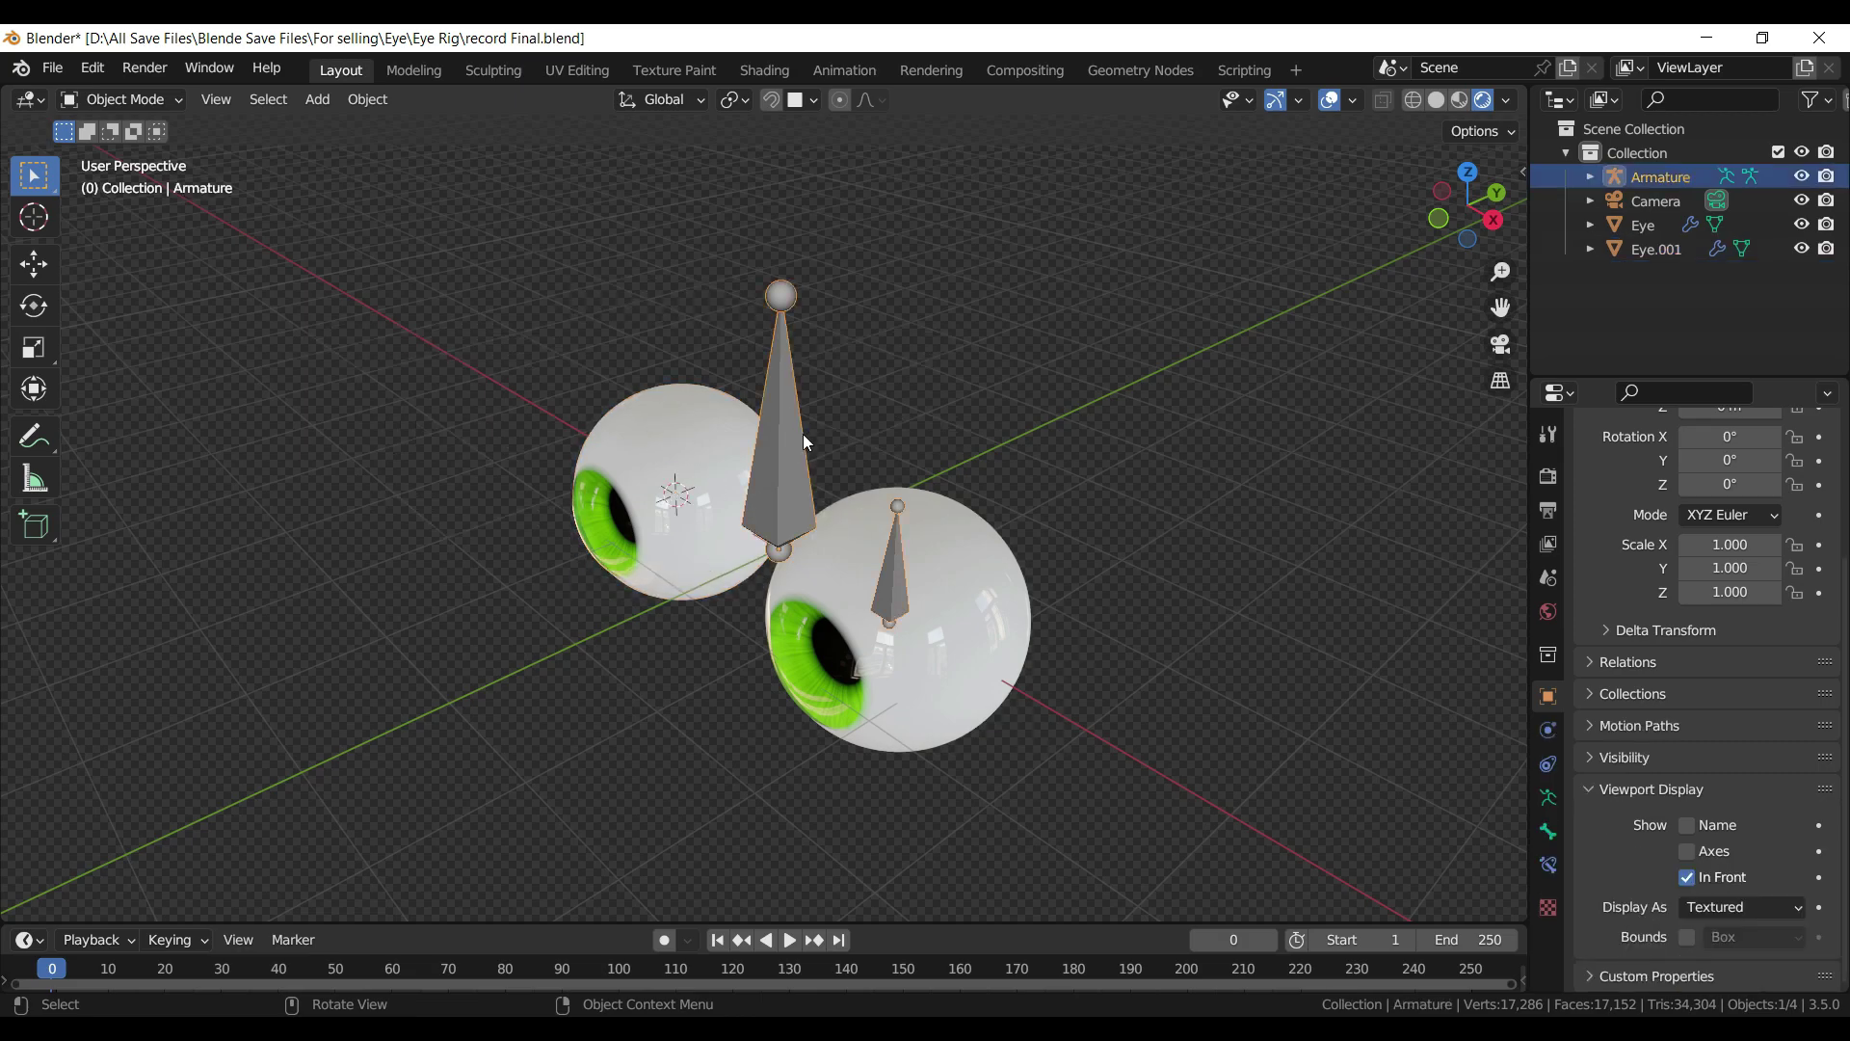
pyautogui.press('Tab')
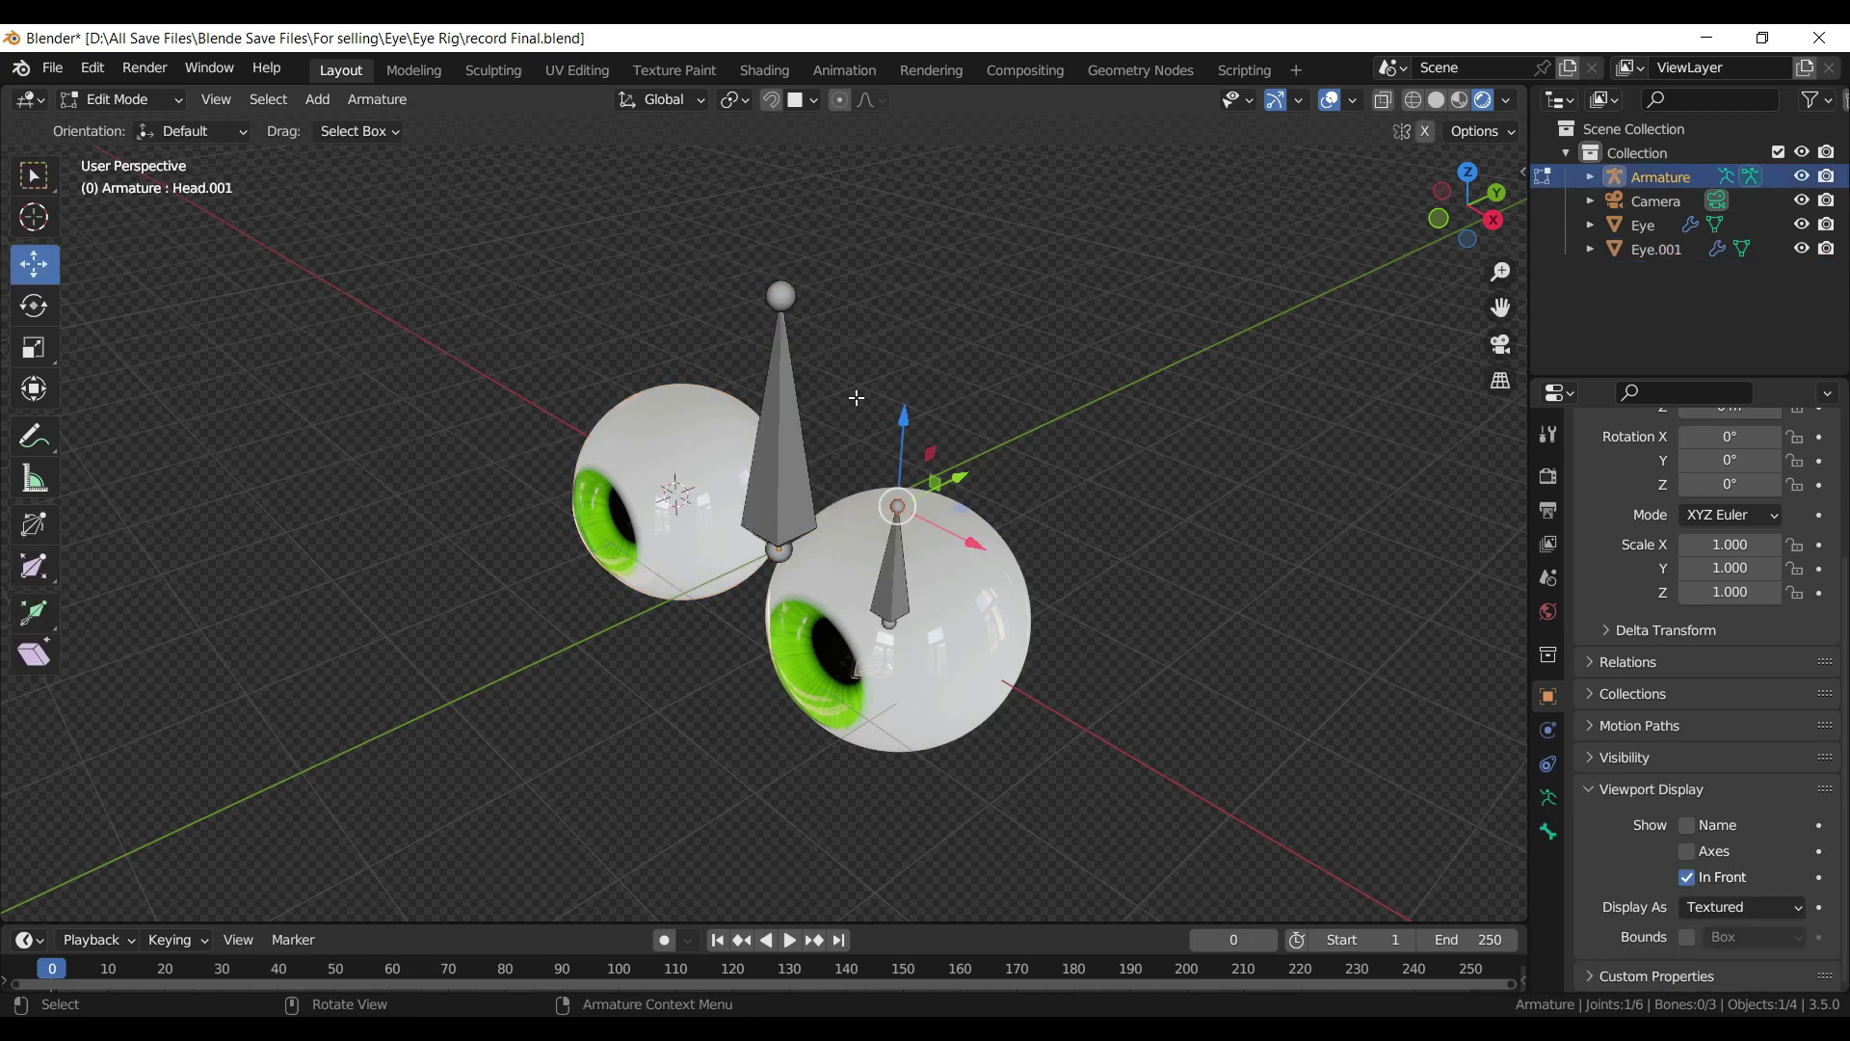
pyautogui.hotkey('shift', 'a')
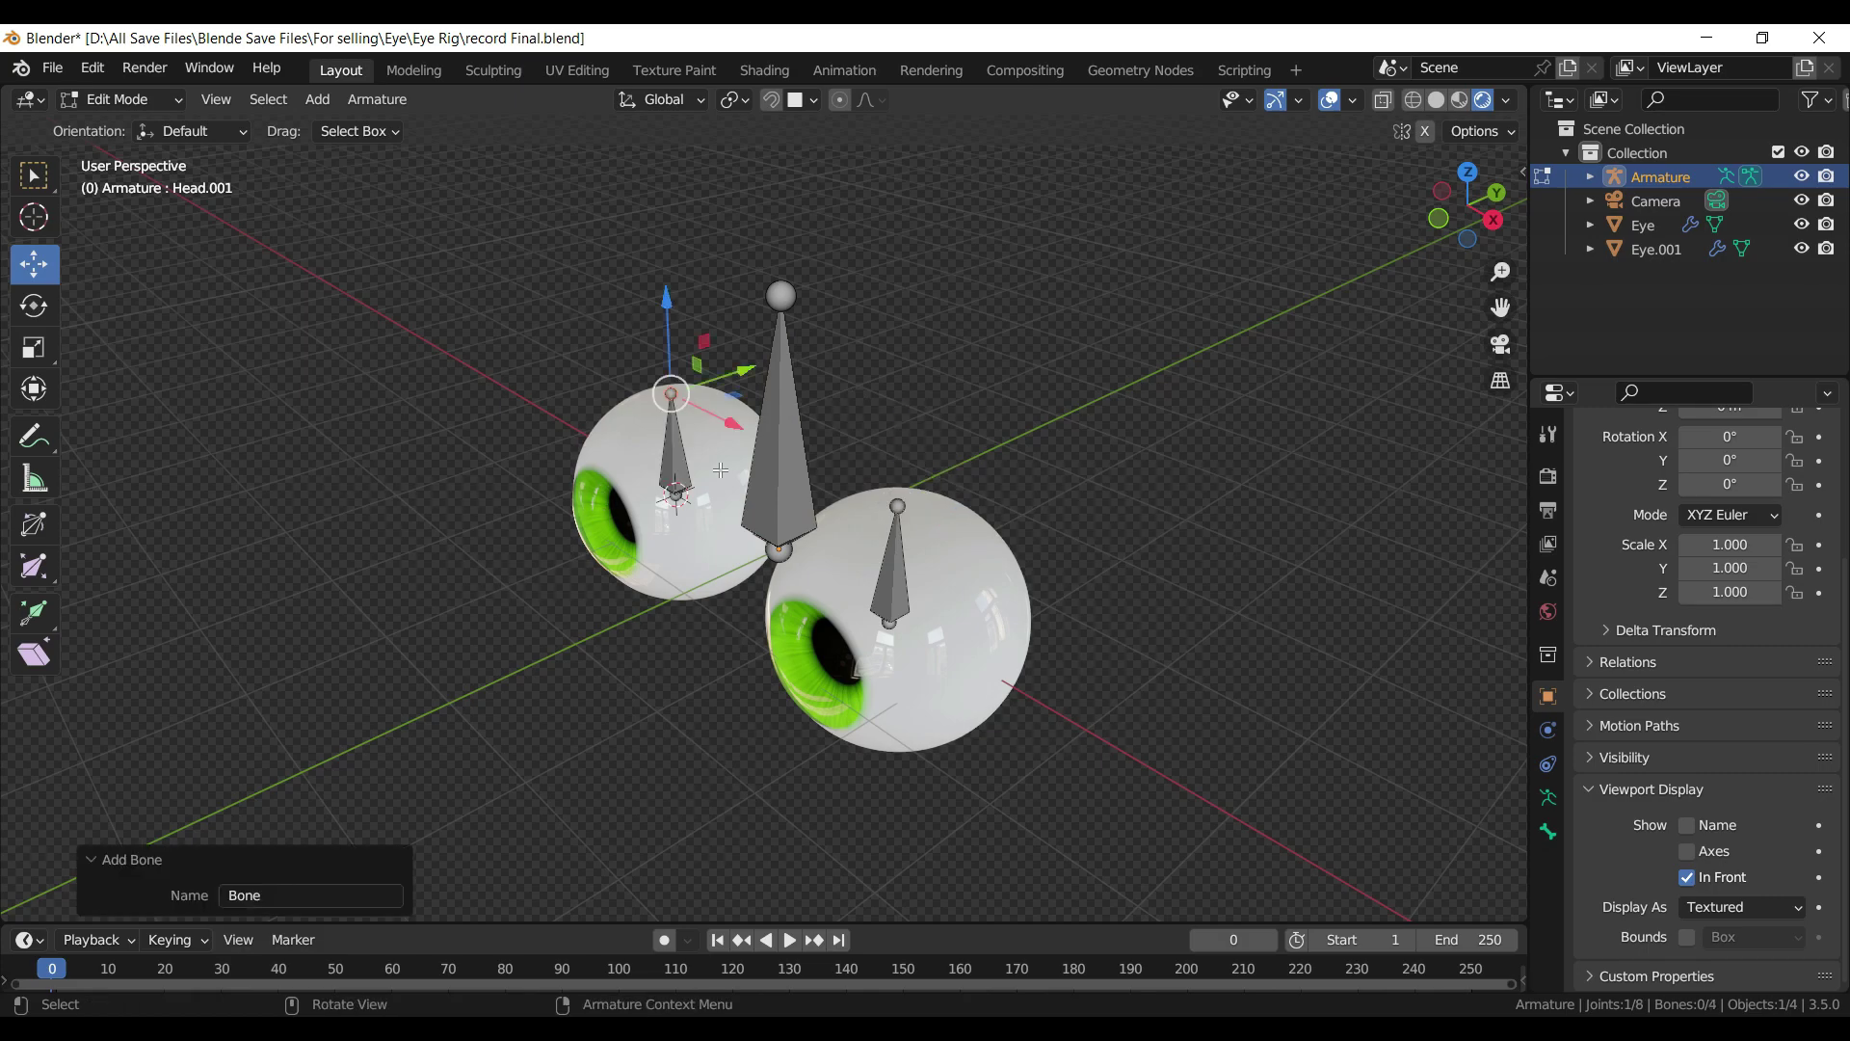
pyautogui.hotkey('ctrl', 's')
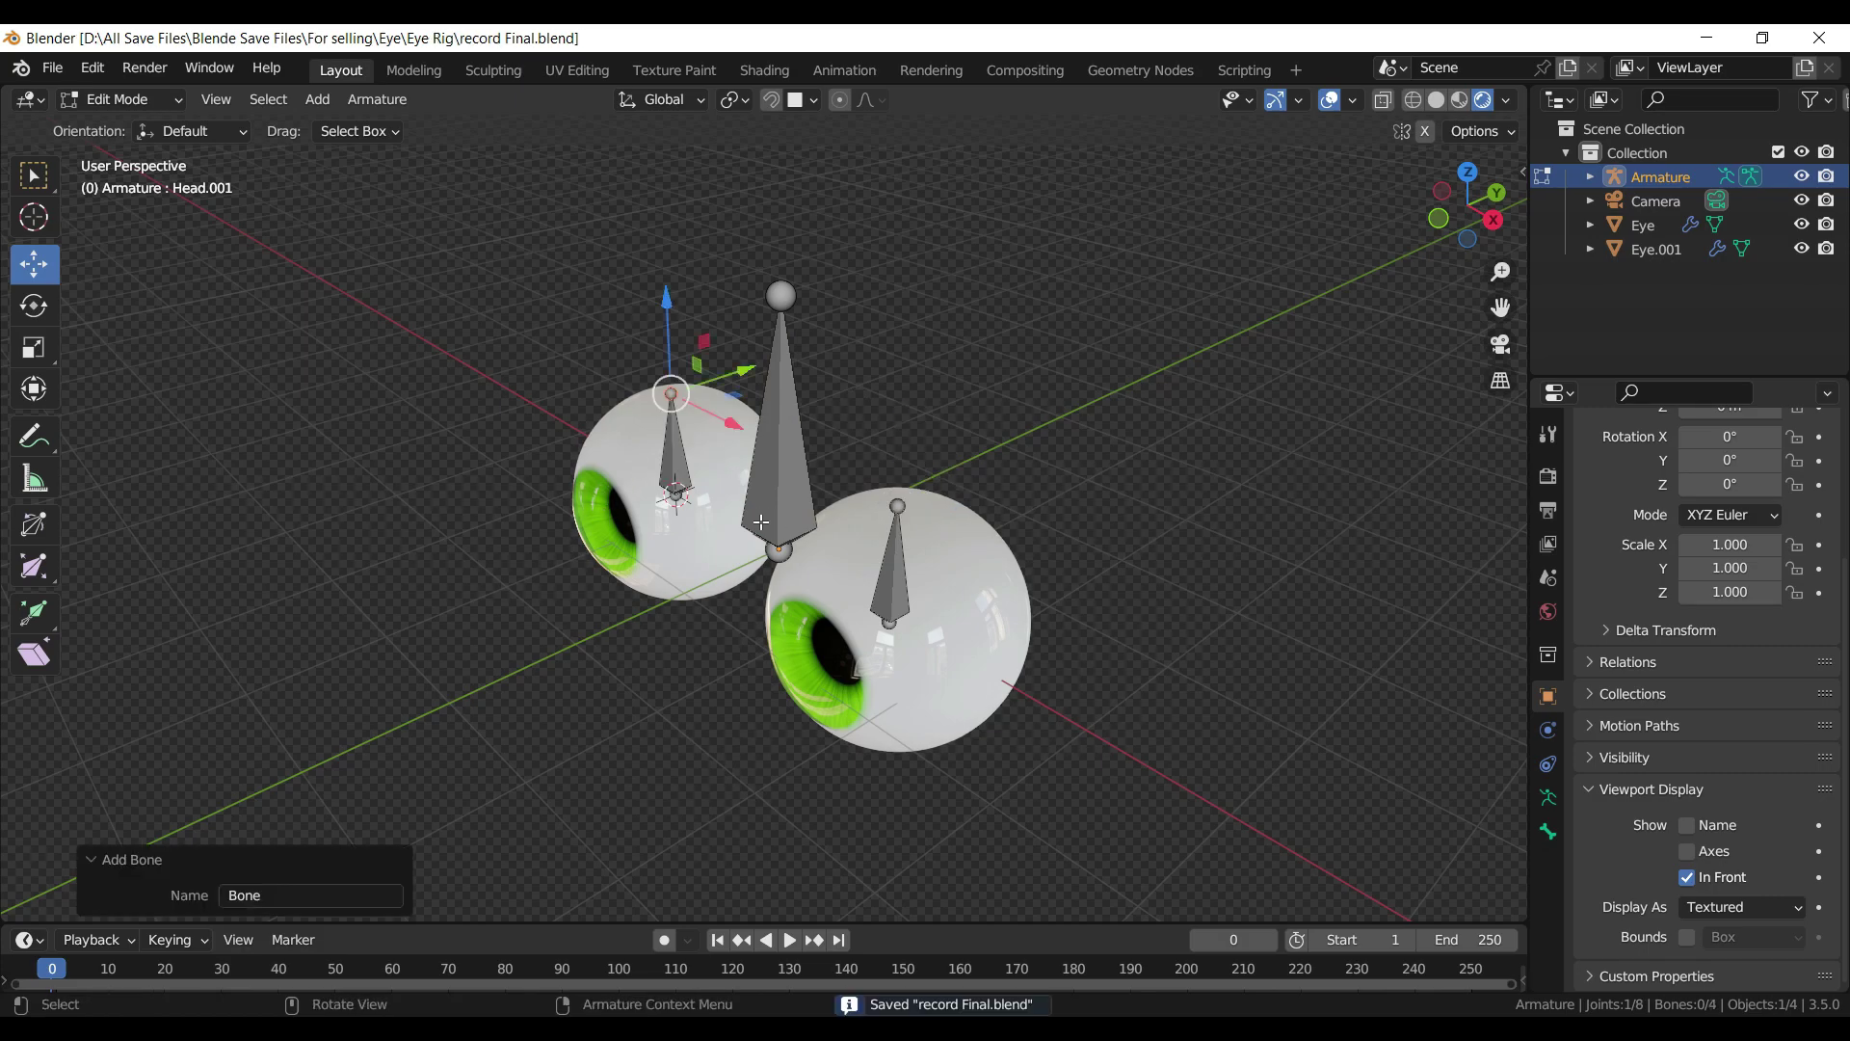
# - Rotate both eye bones 90° about X around the 3D cursor so they point toward the pupils, and save the file
pyautogui.click(897, 562)
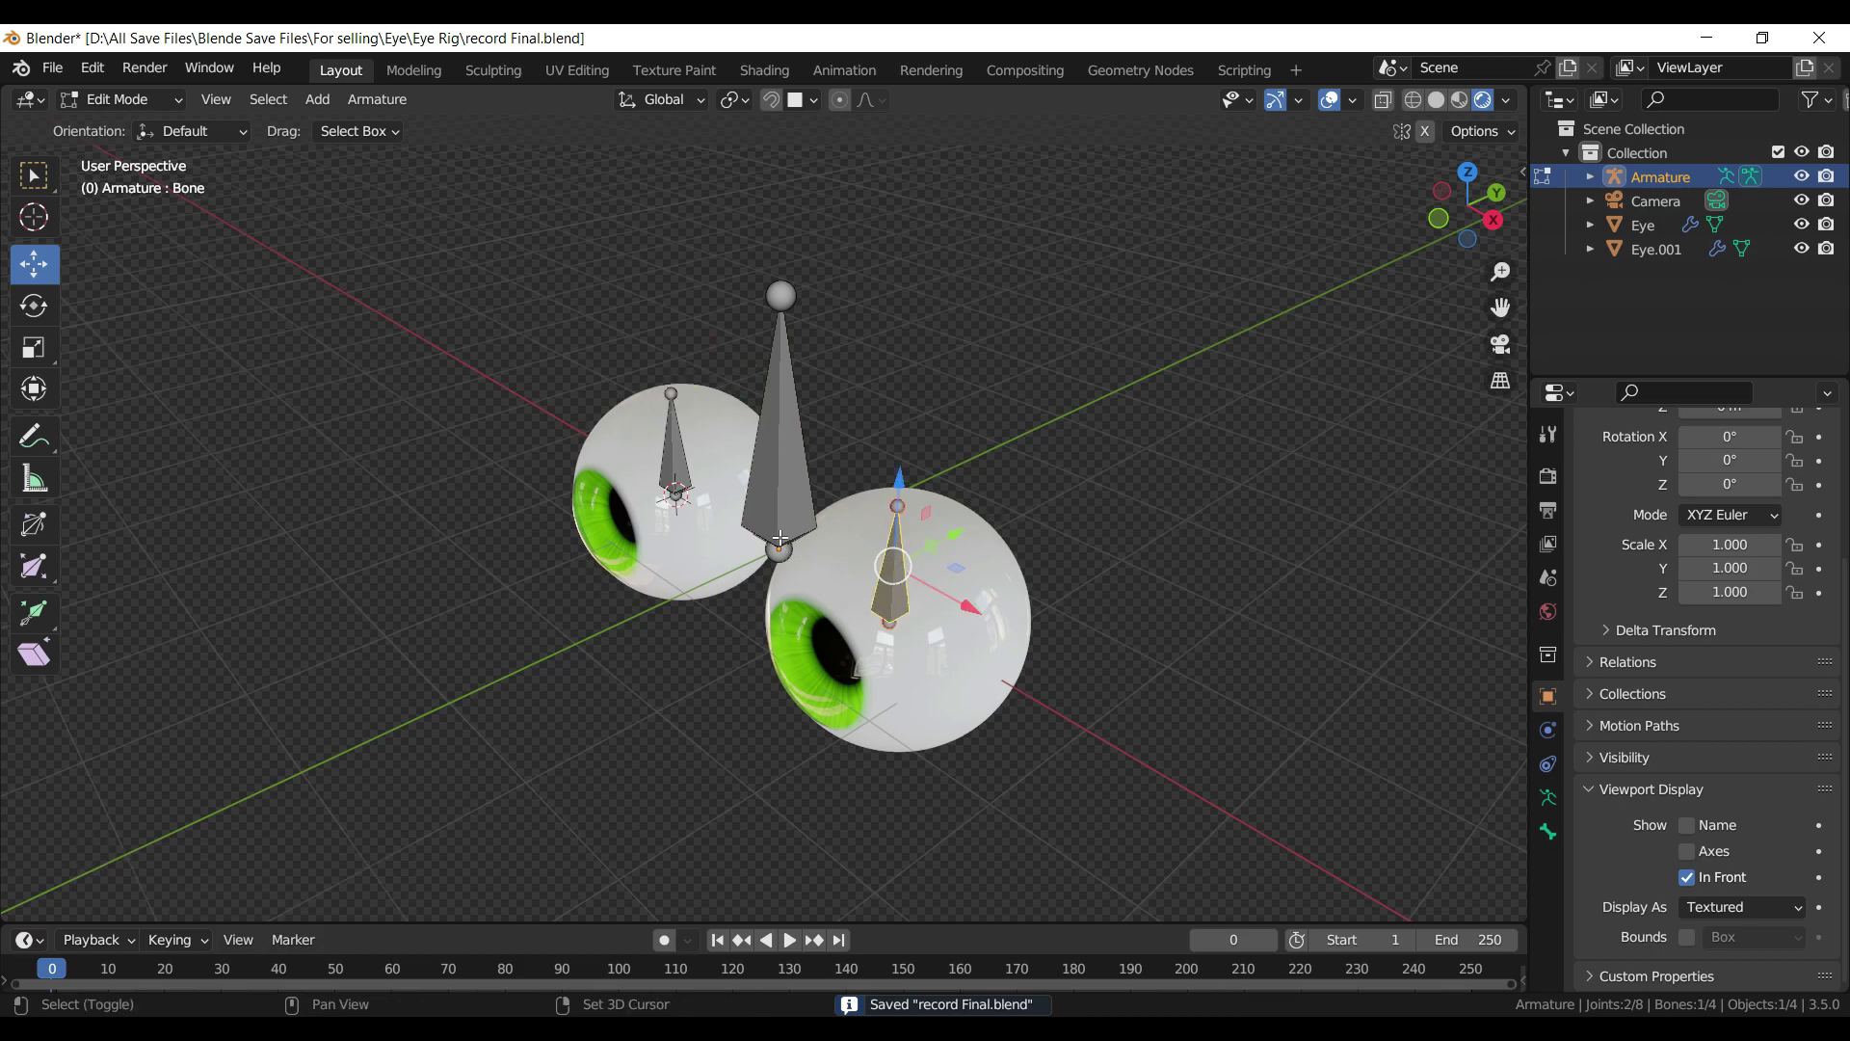
pyautogui.click(682, 466)
pyautogui.press('KP_3')
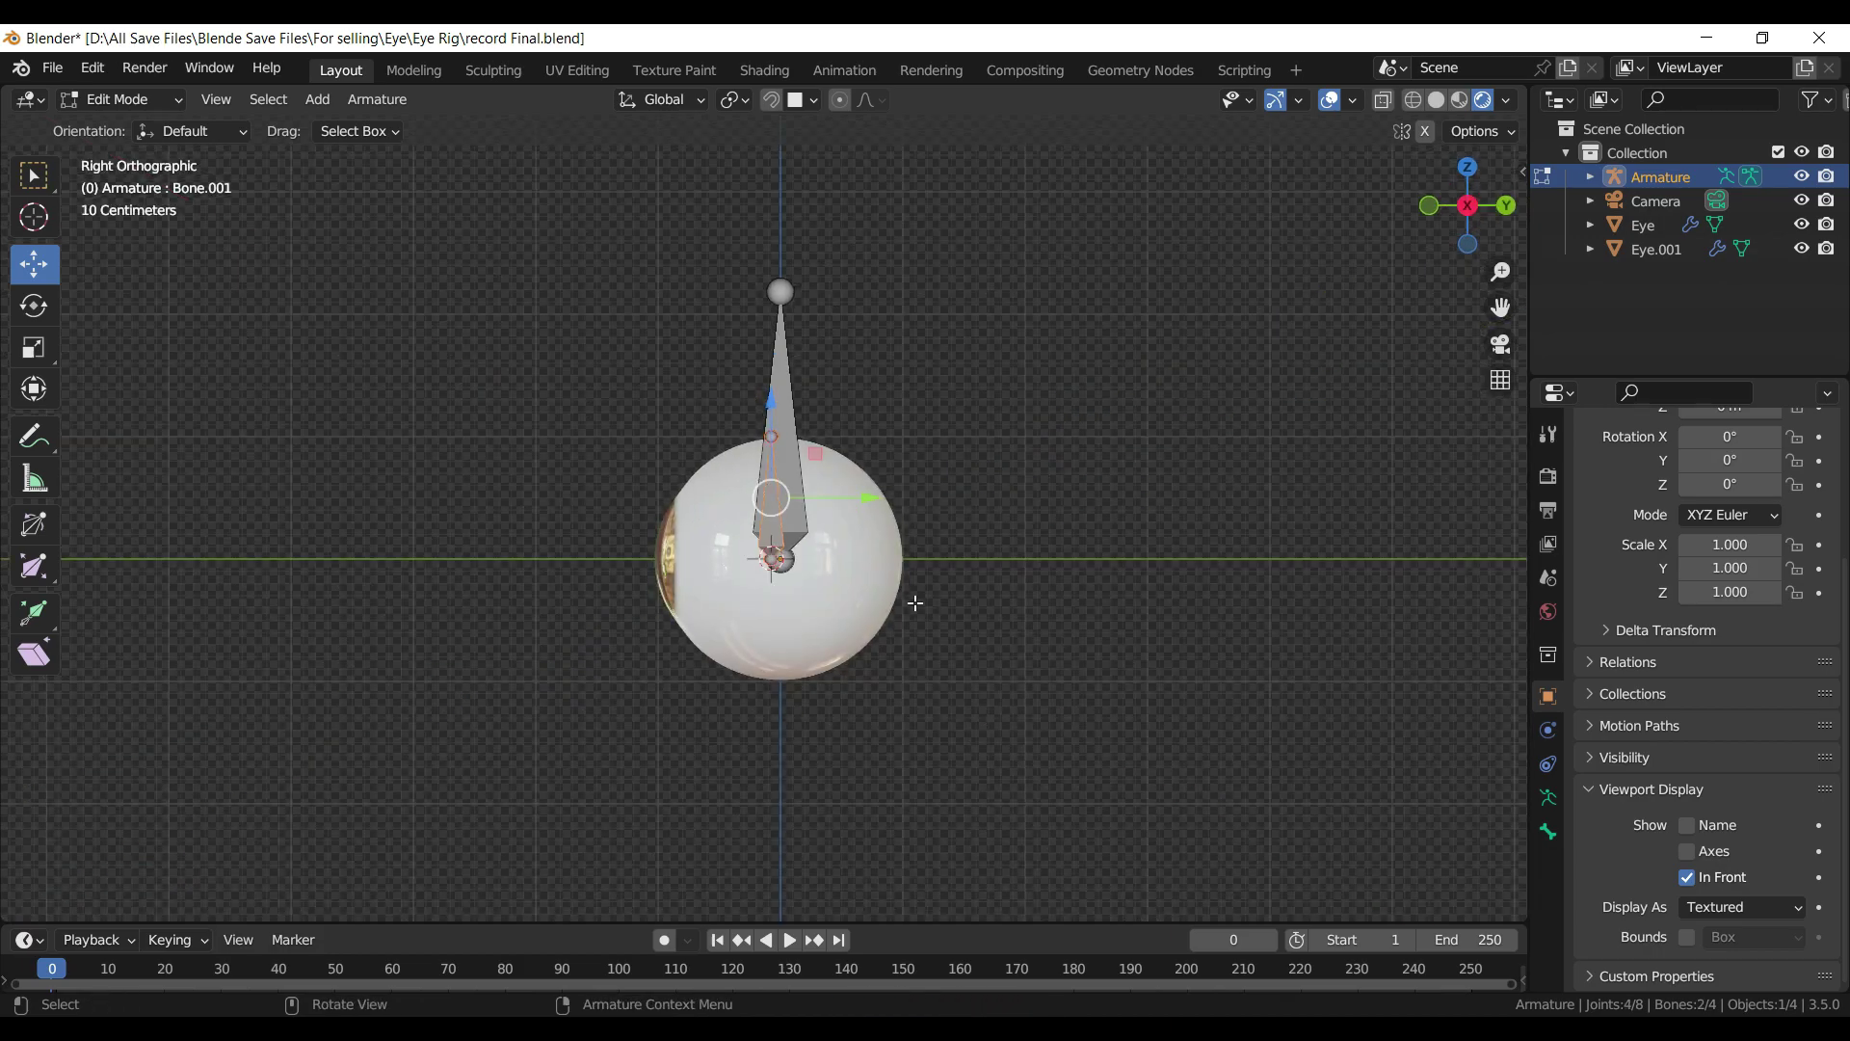
pyautogui.scroll(4, 1006, 714)
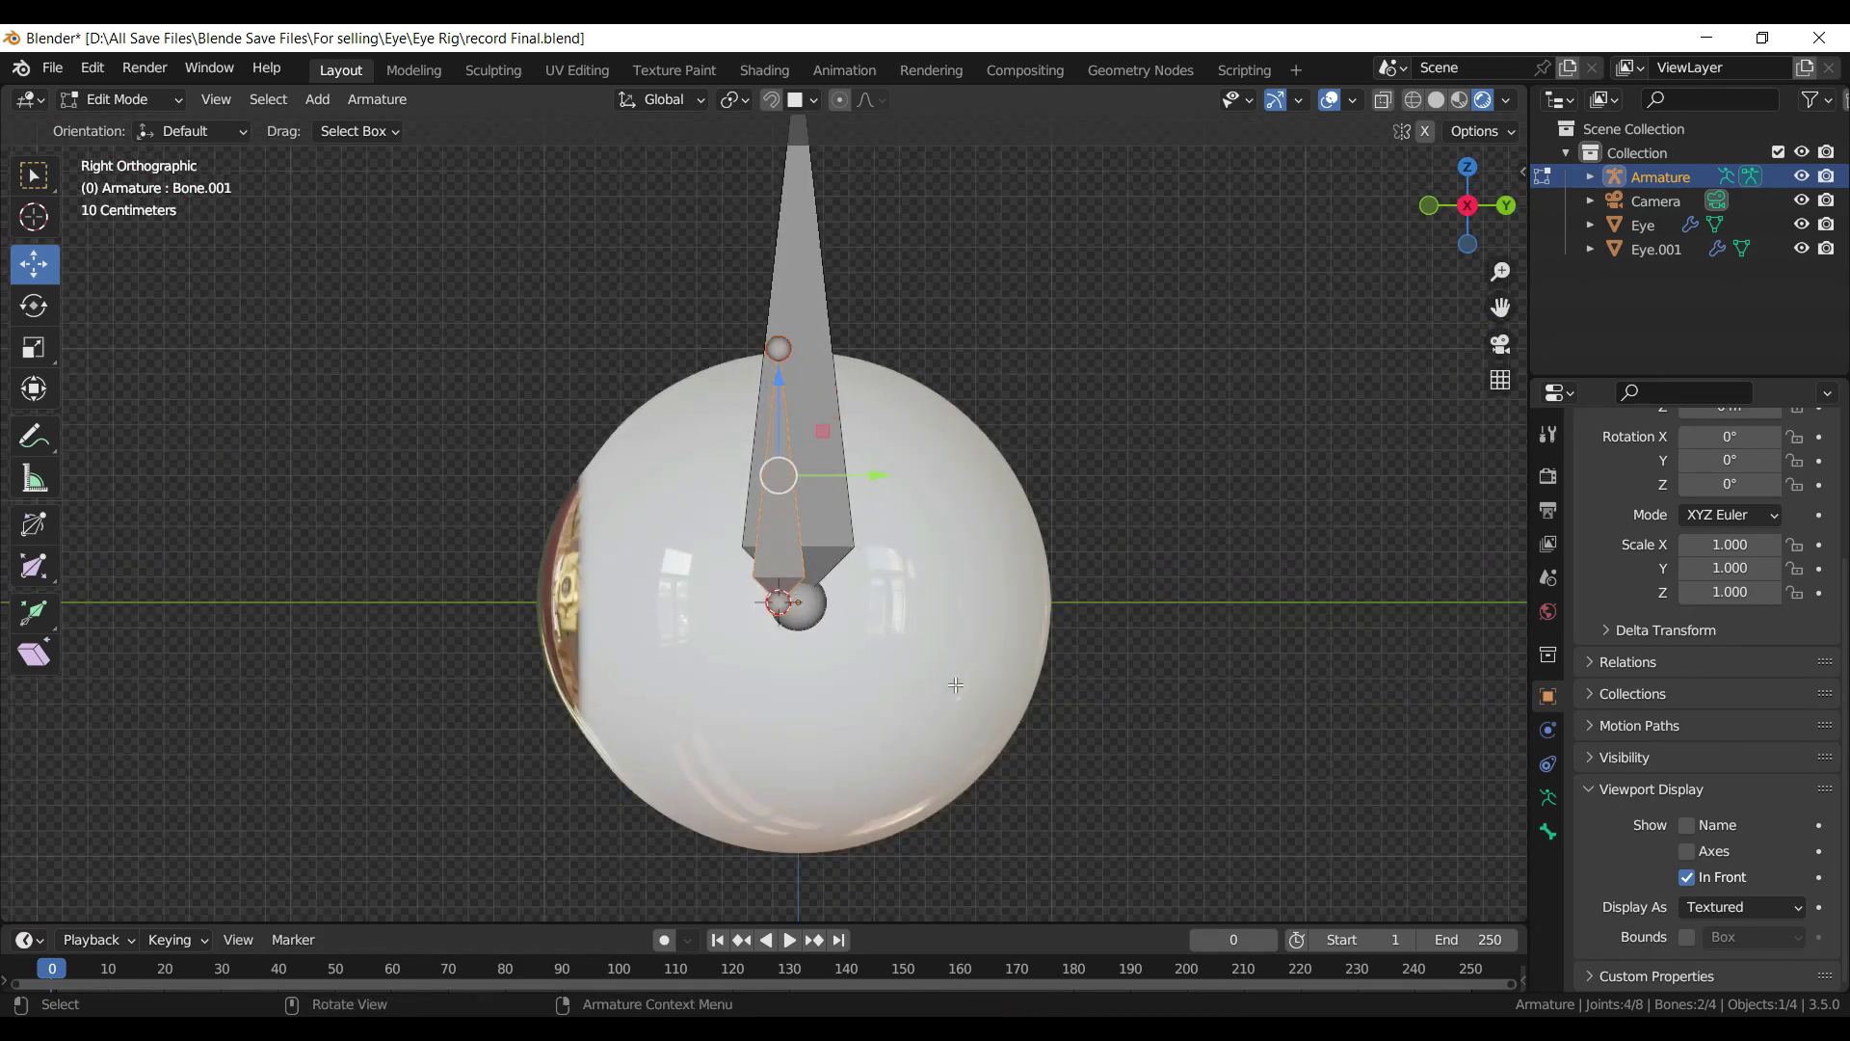
pyautogui.scroll(-1, 791, 163)
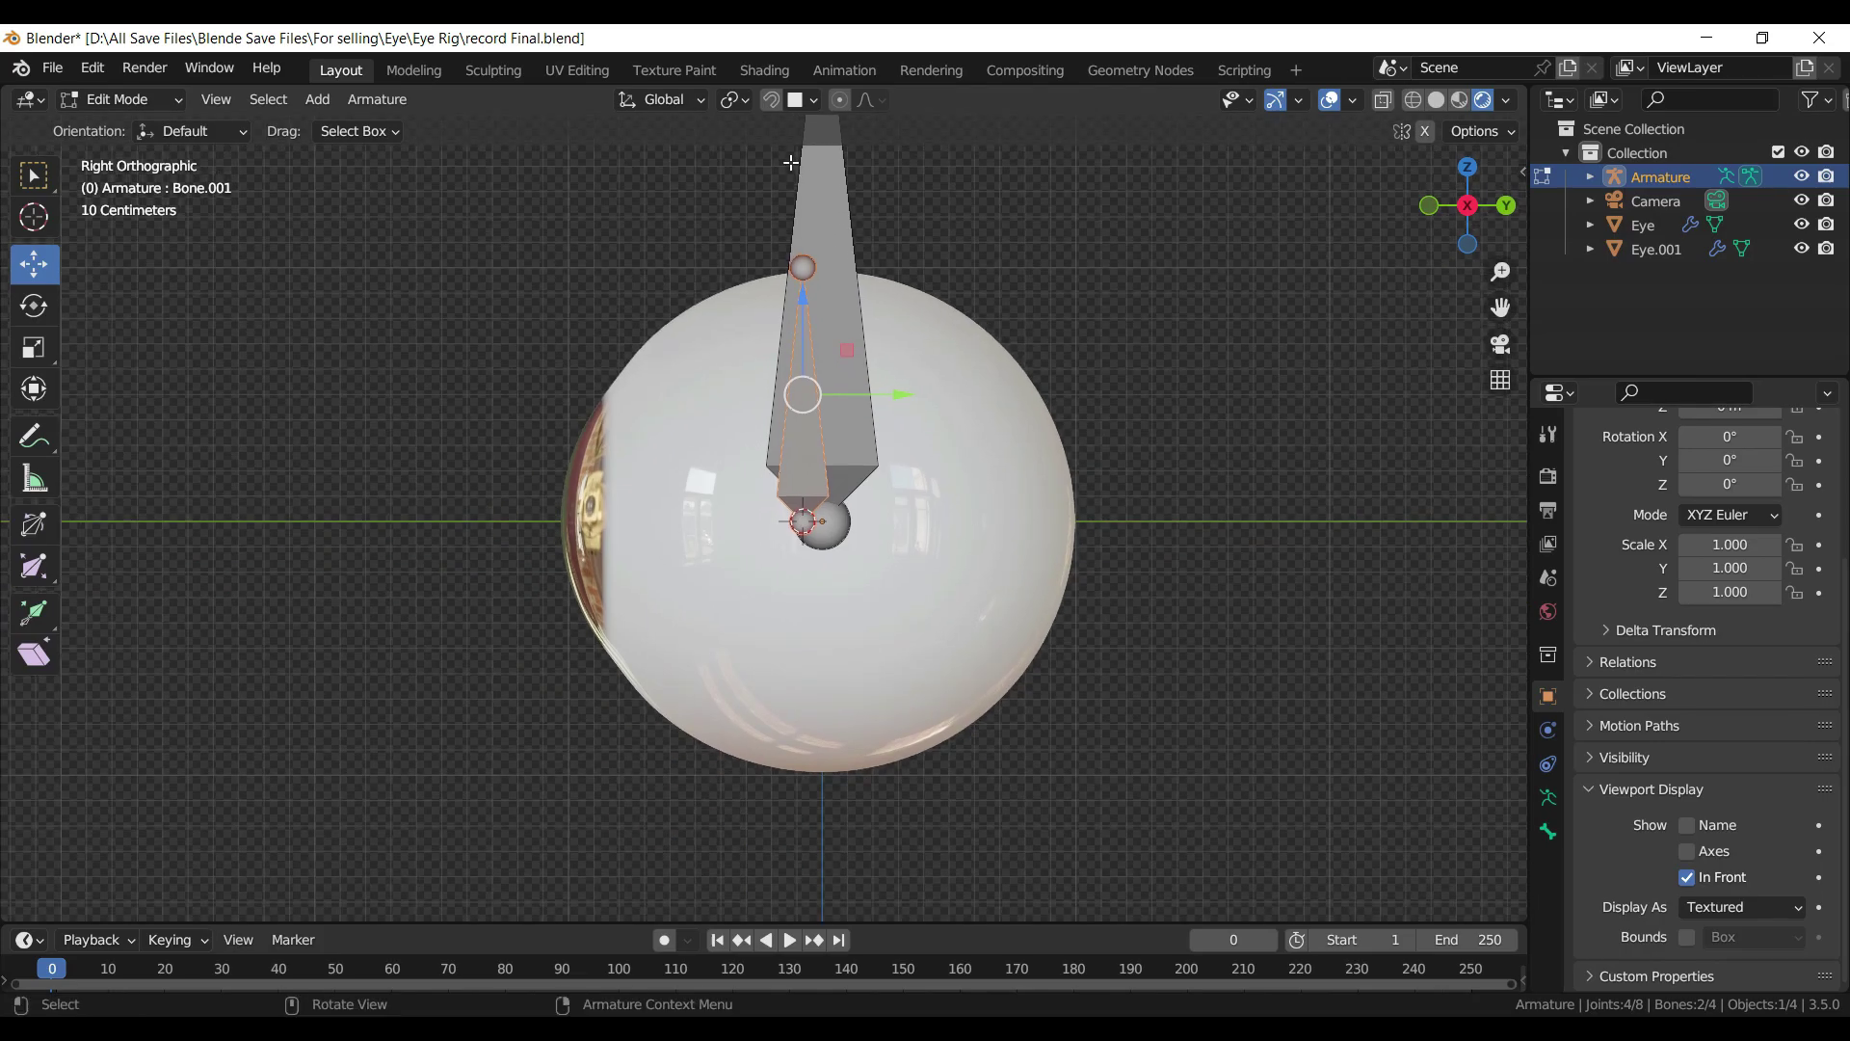
pyautogui.click(735, 102)
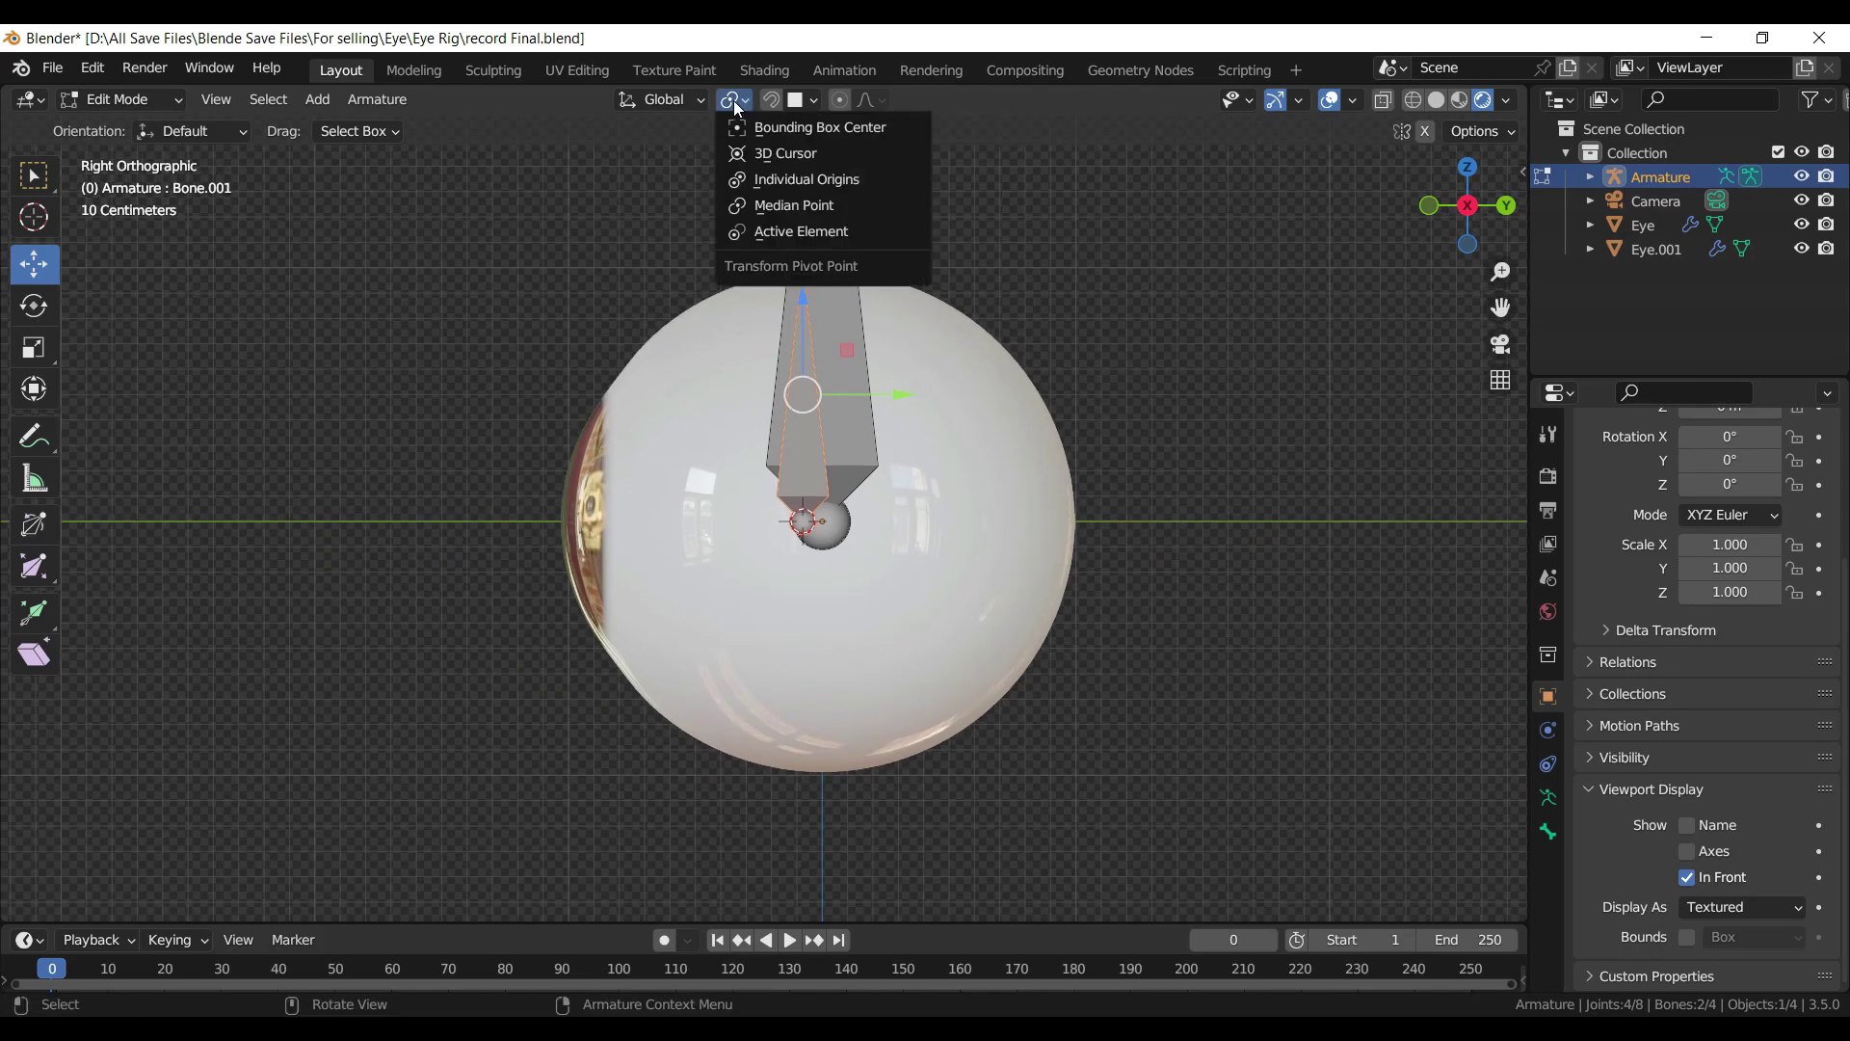
pyautogui.click(807, 154)
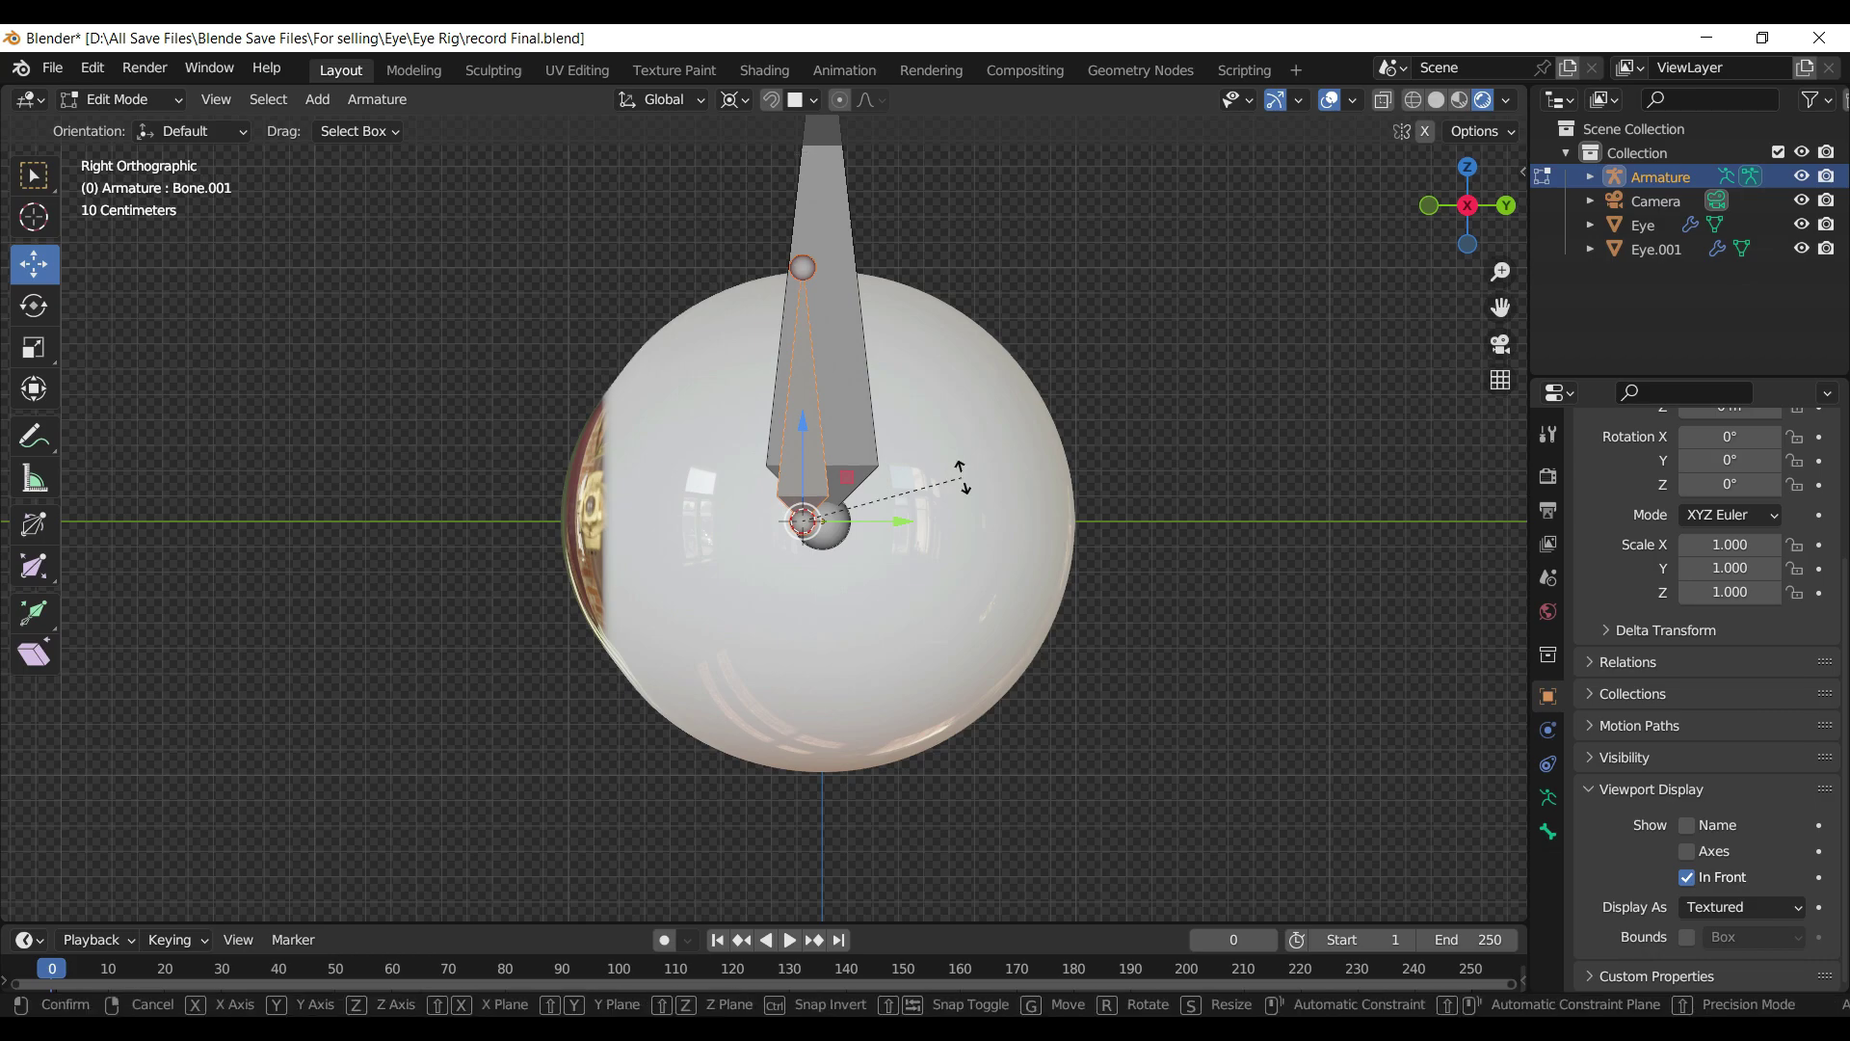
pyautogui.write('r90')
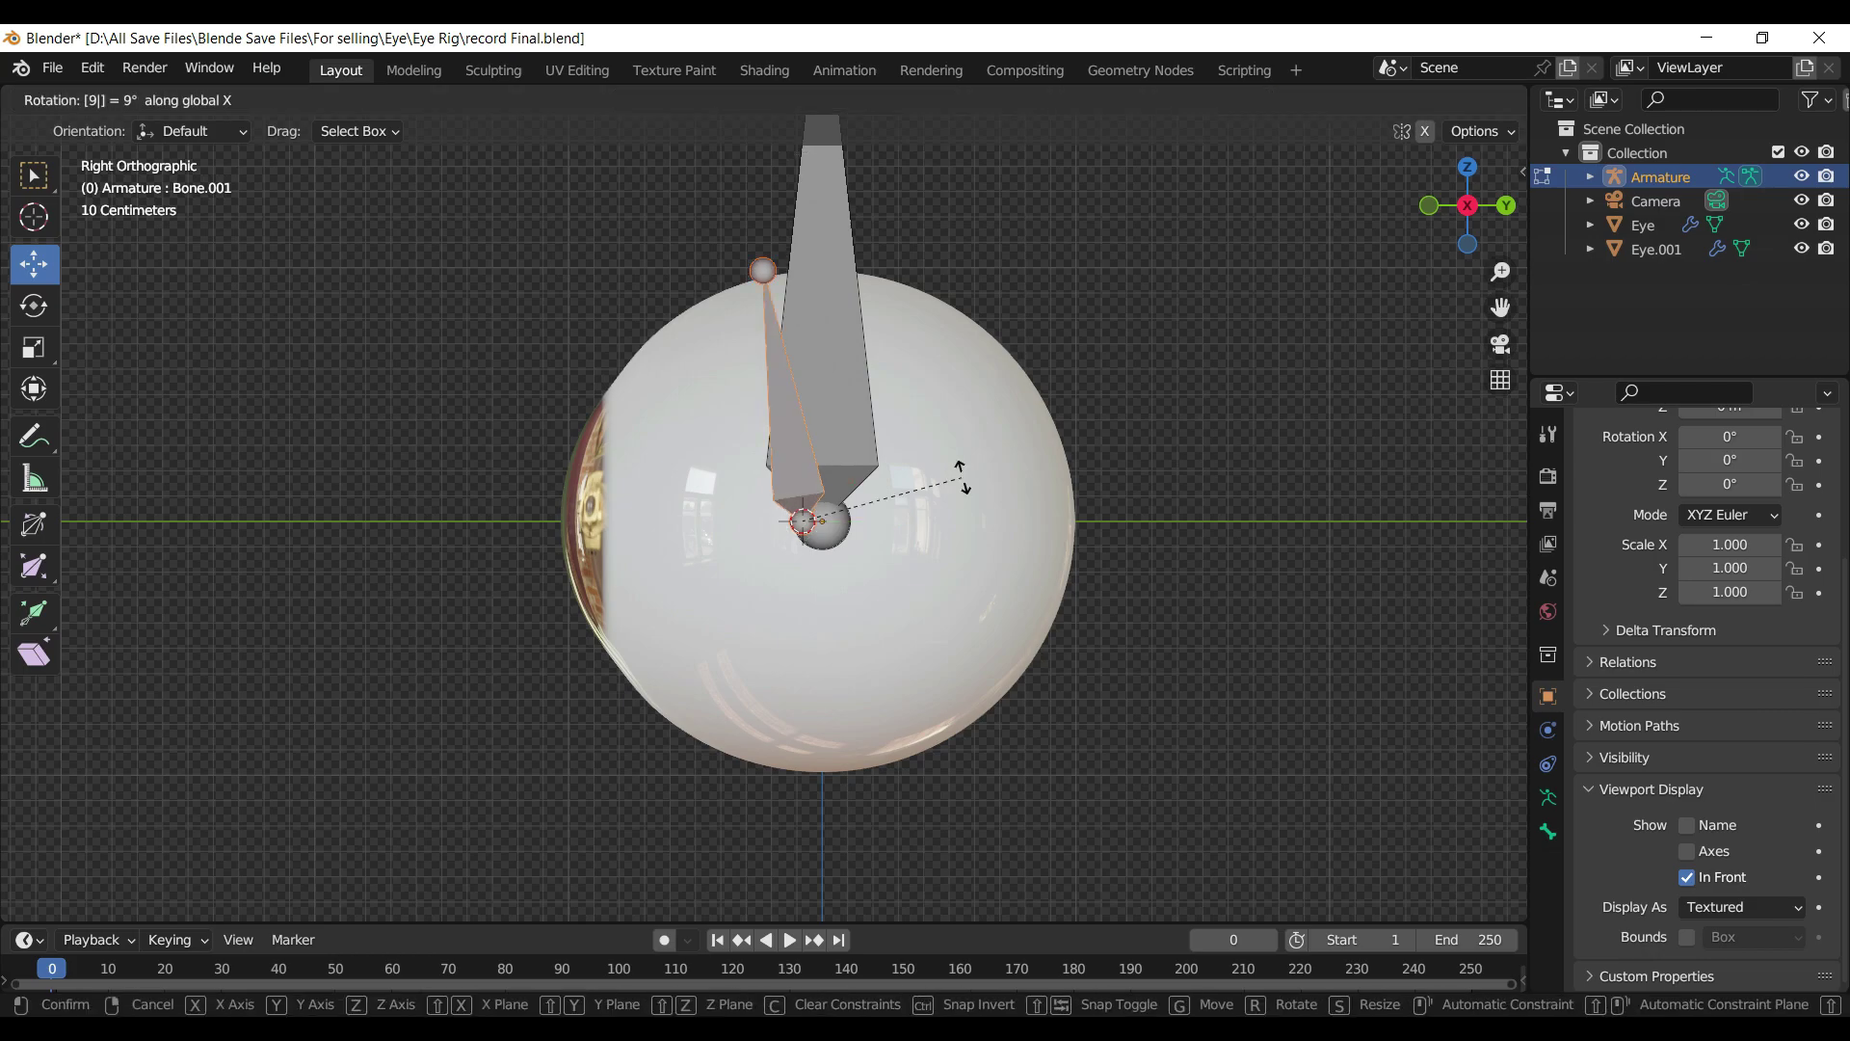
pyautogui.press('Return')
pyautogui.scroll(-2, 755, 551)
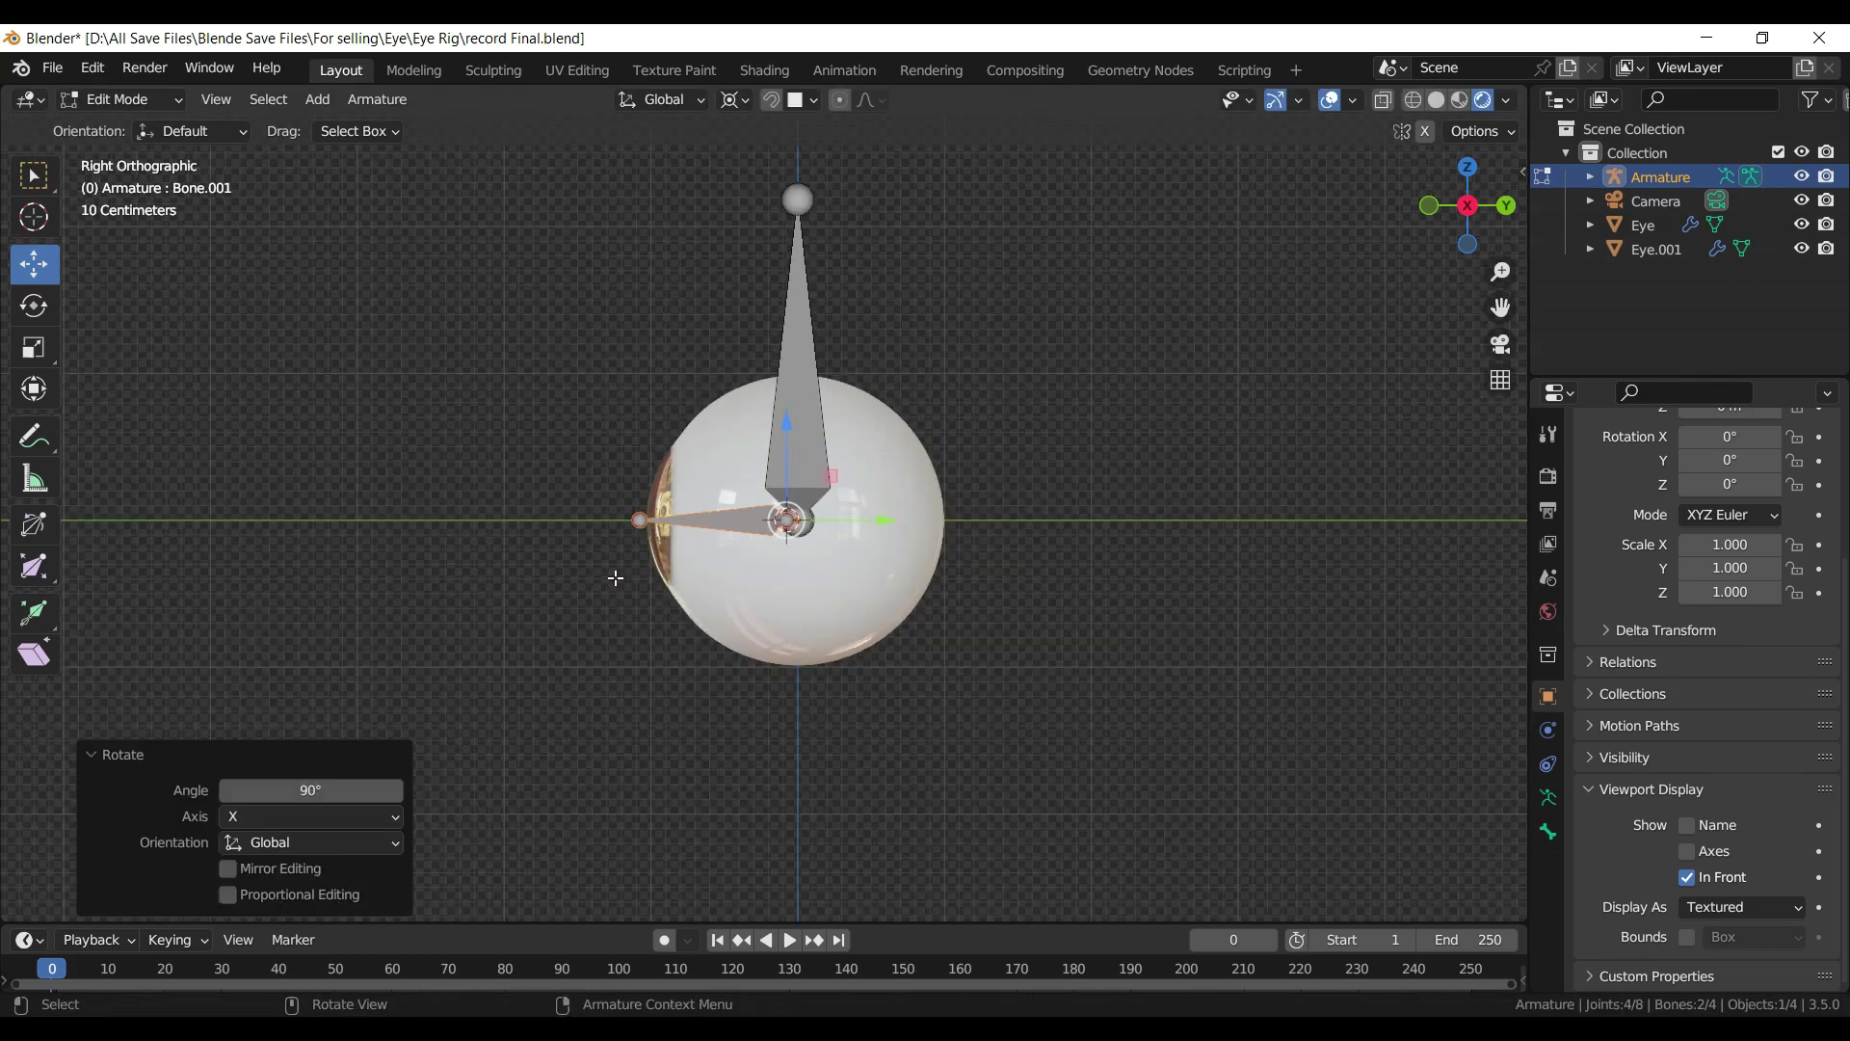
pyautogui.moveTo(754, 551); pyautogui.dragTo(1038, 317, button='middle')
pyautogui.press('Tab')
pyautogui.hotkey('ctrl', 's')
pyautogui.scroll(-4, 1042, 326)
pyautogui.scroll(-1, 1041, 326)
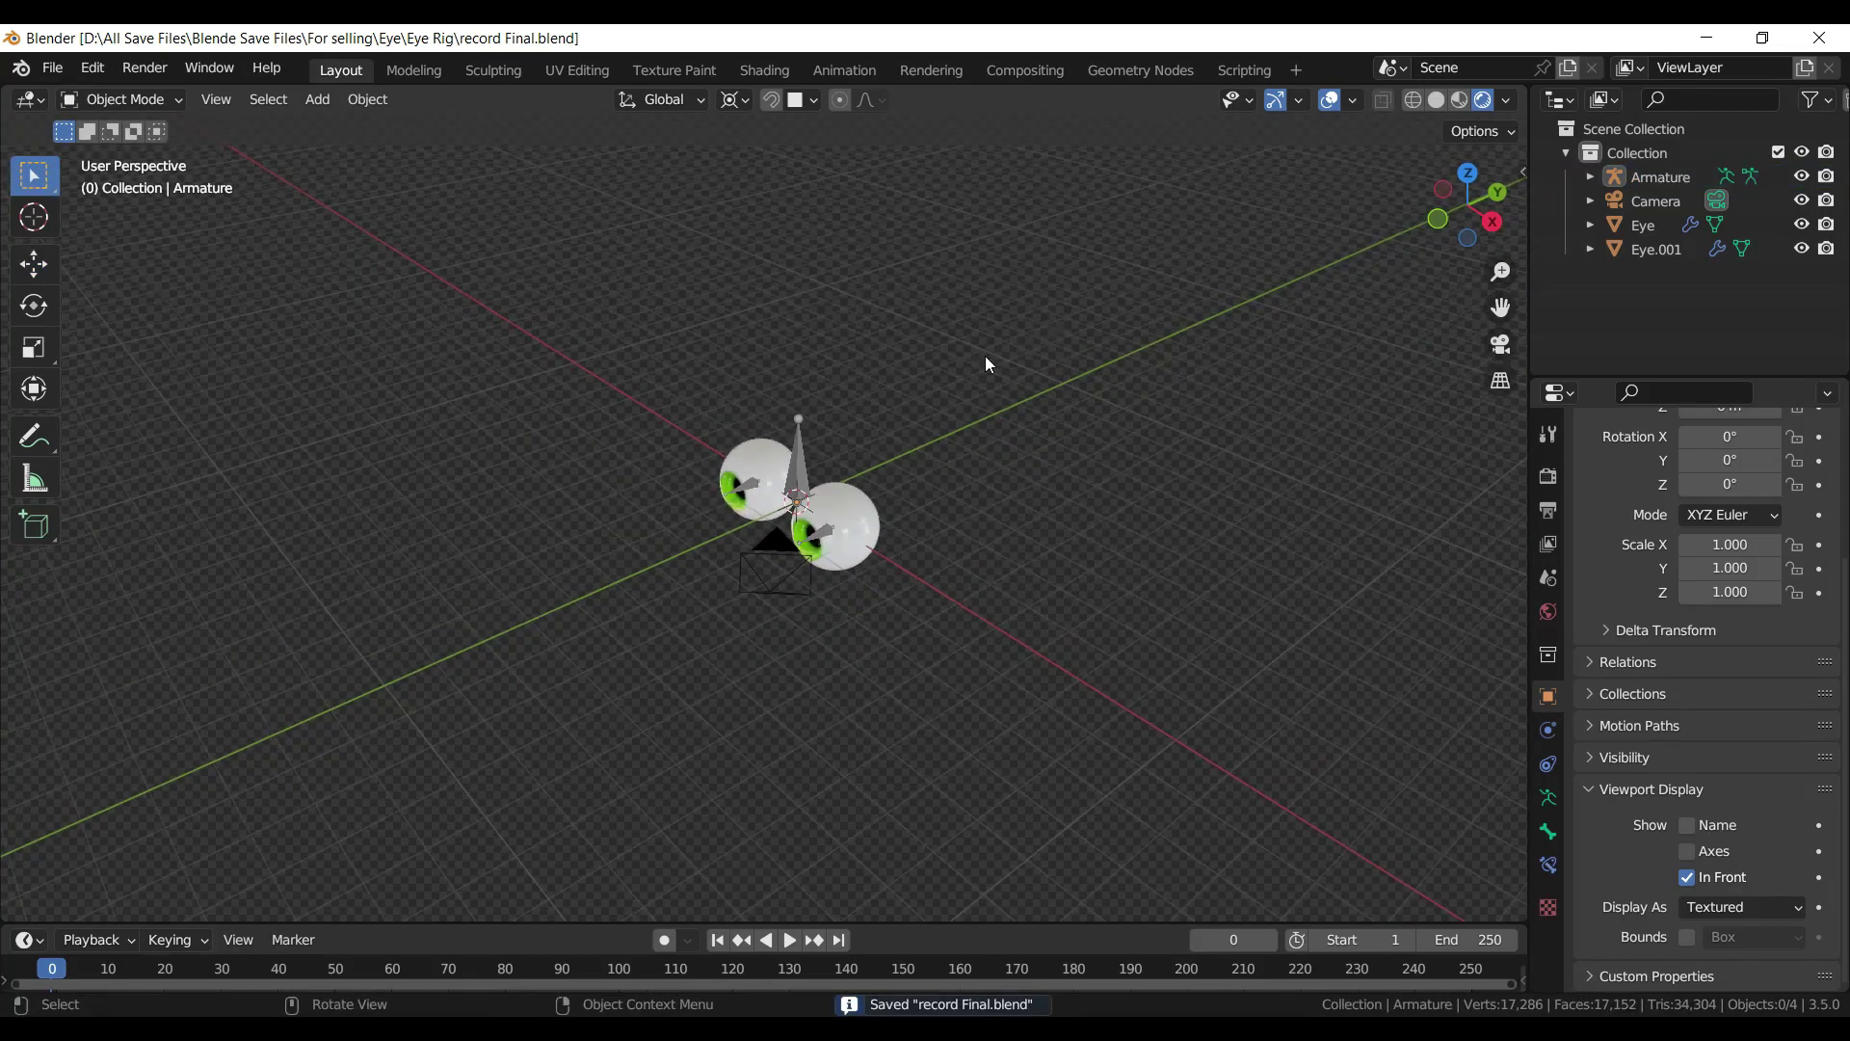
# - Set the transform pivot to Median Point, and duplicate the Head bone about 1.54 m forward along negative Y
pyautogui.scroll(7, 829, 495)
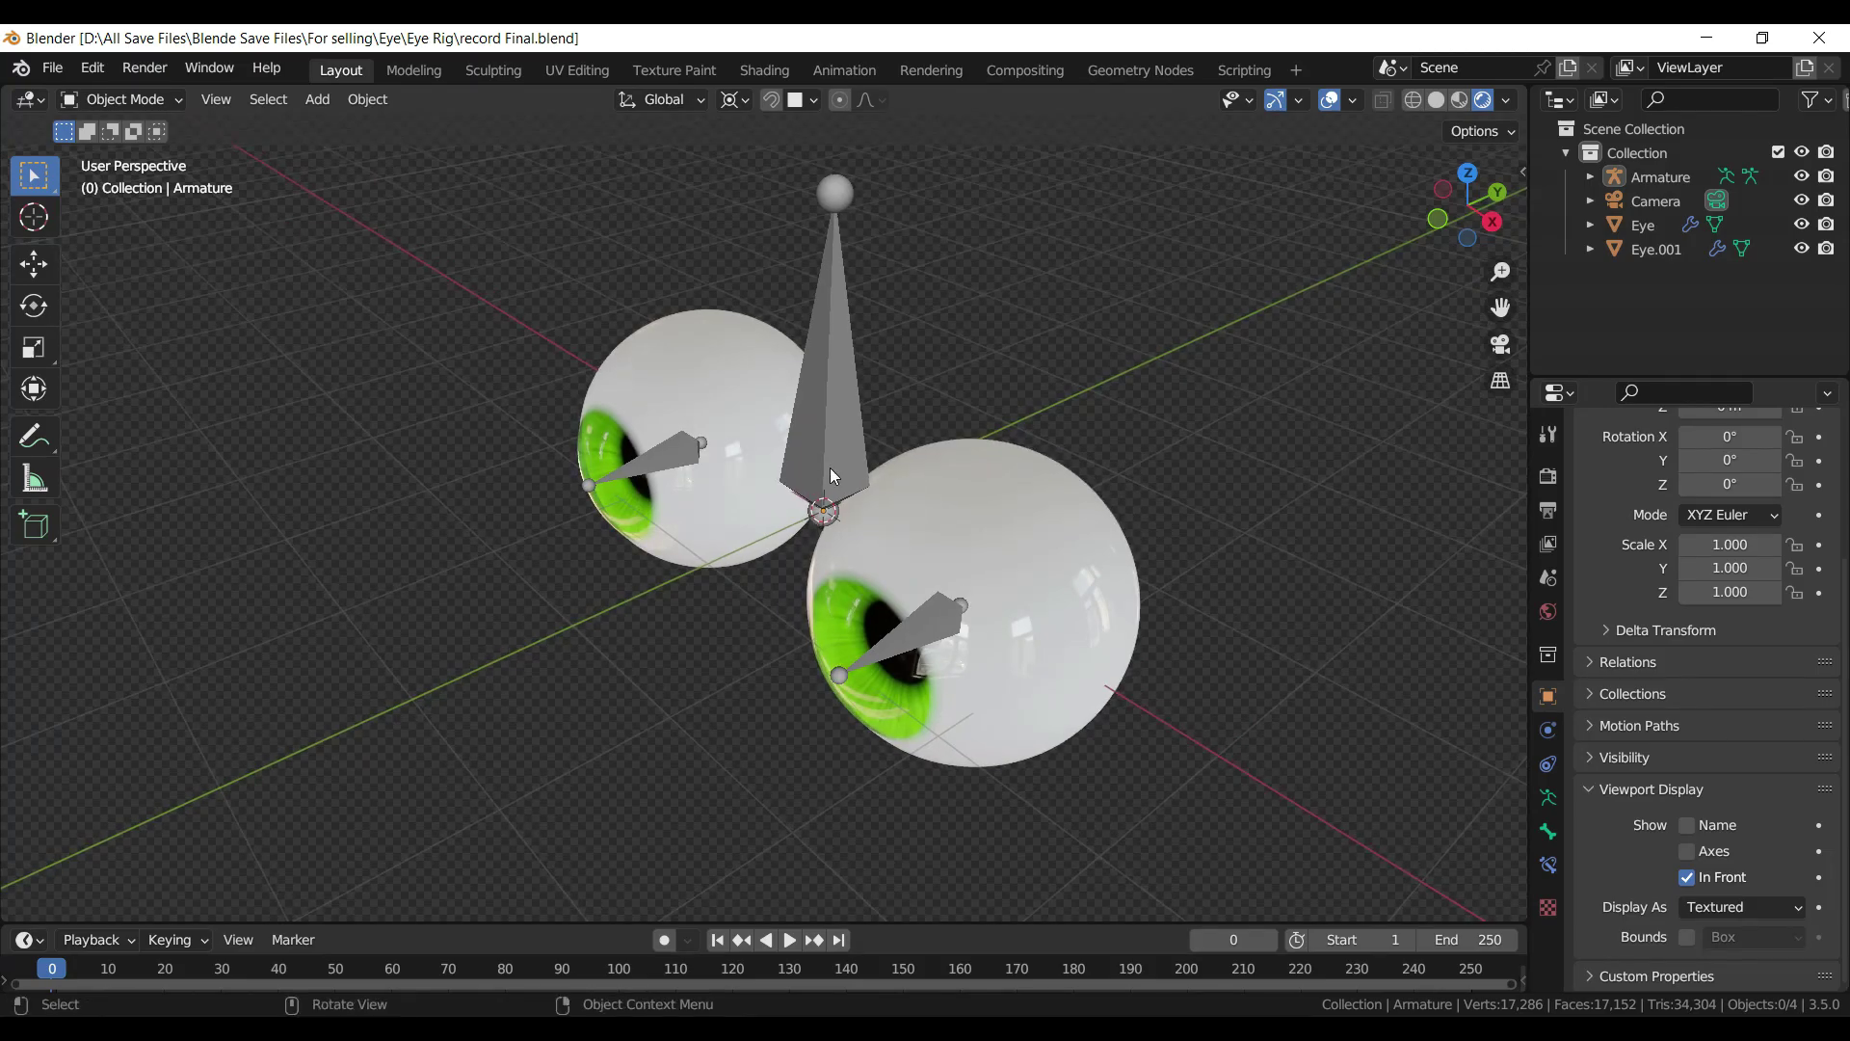
pyautogui.click(846, 439)
pyautogui.press('Tab')
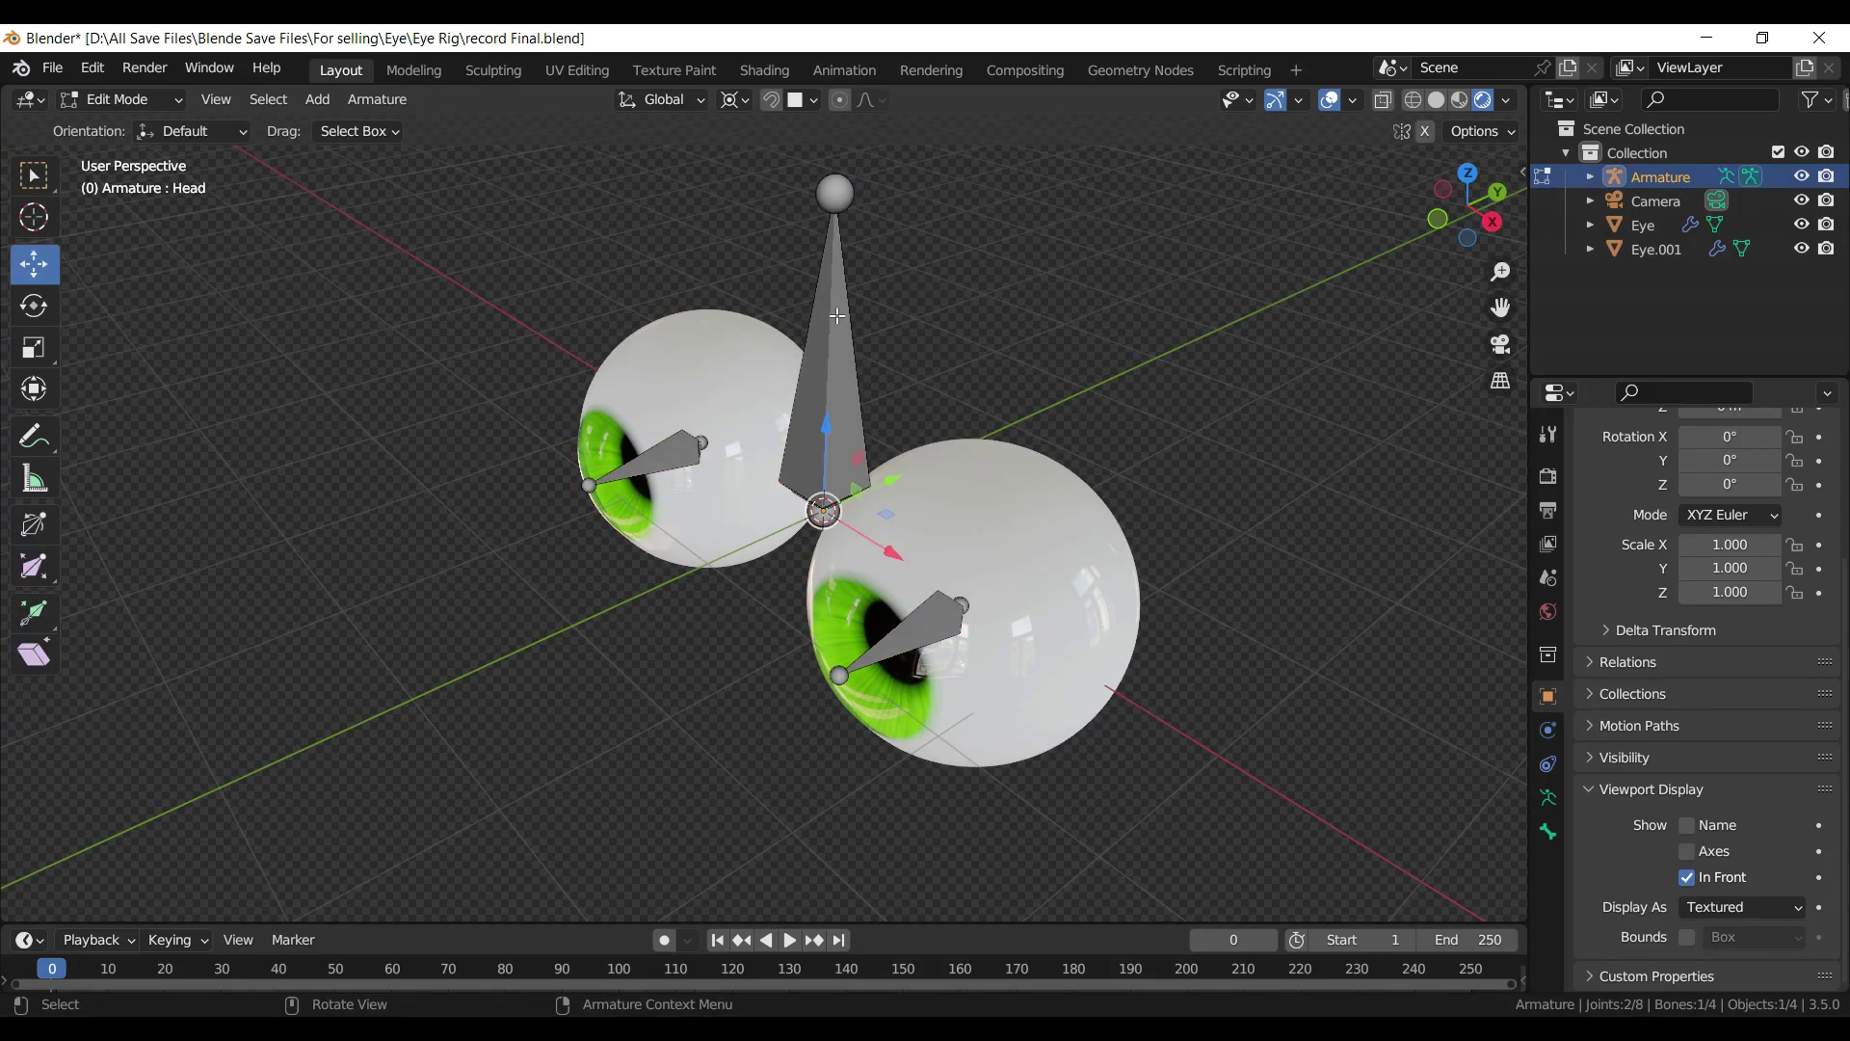
pyautogui.click(836, 316)
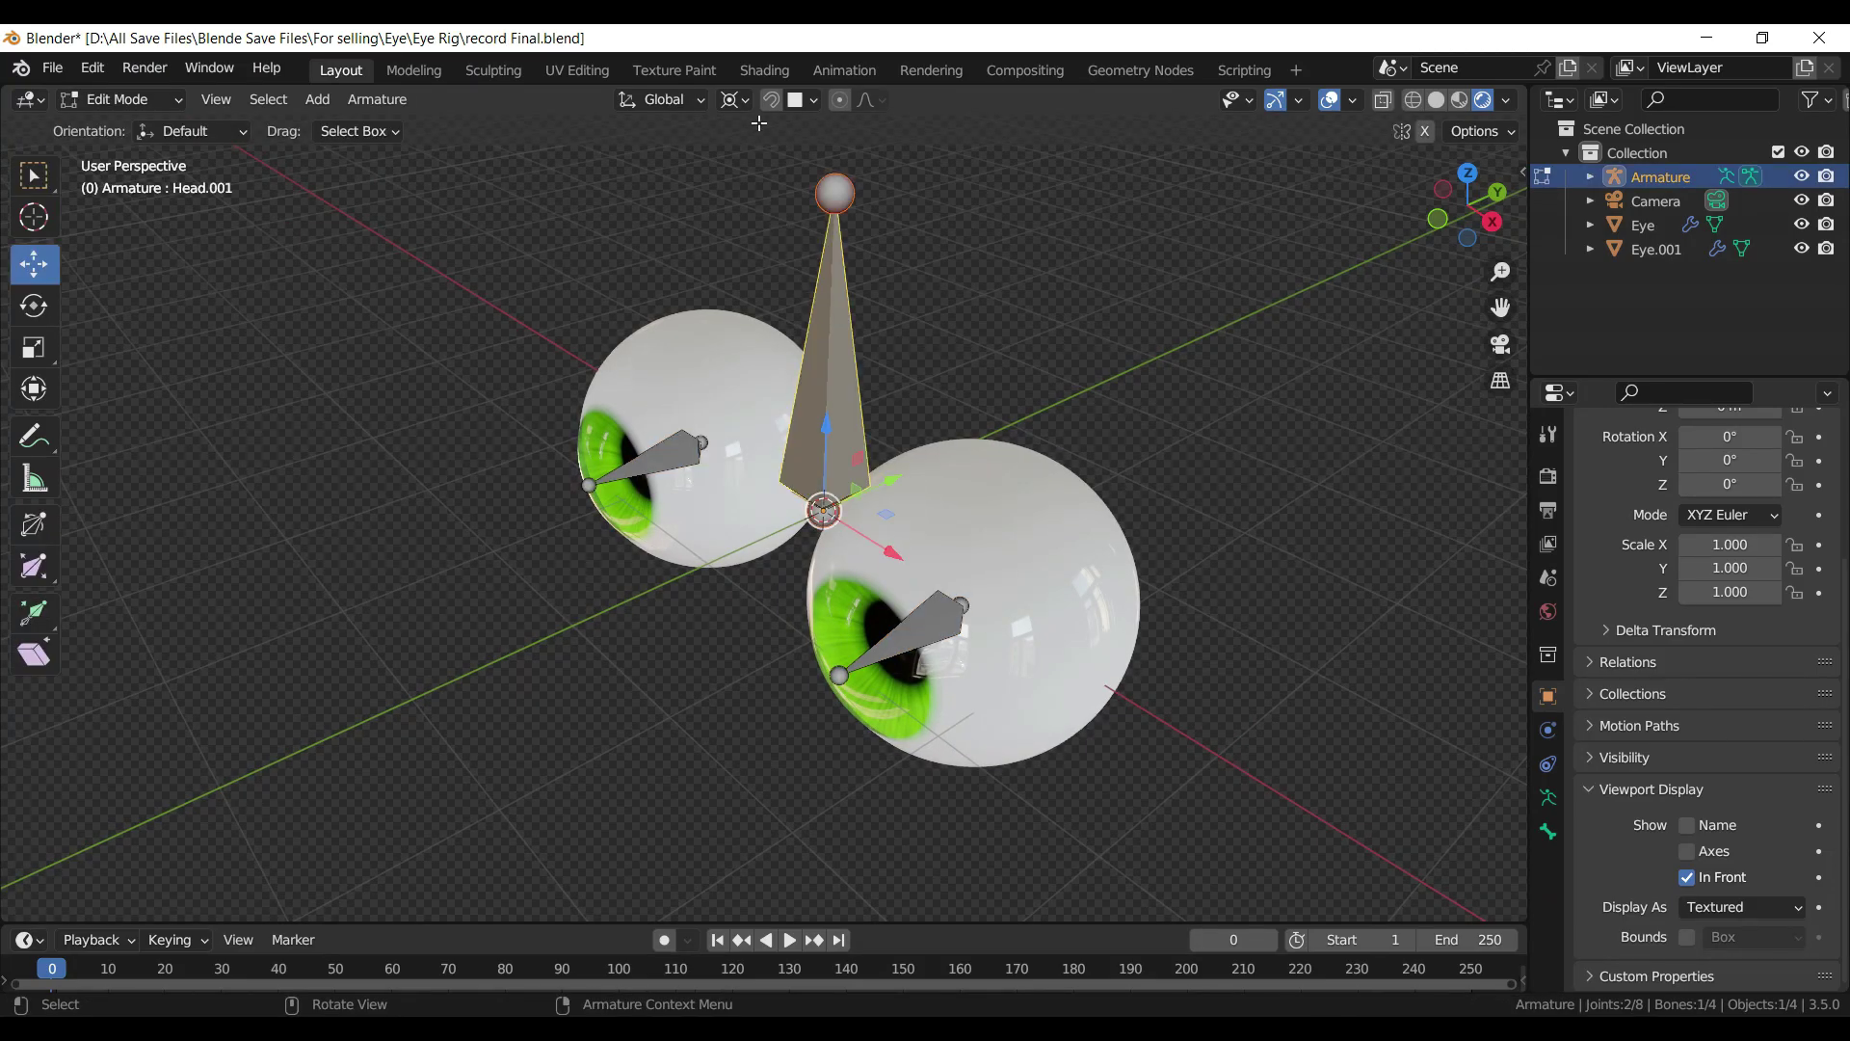
pyautogui.click(734, 99)
pyautogui.click(787, 203)
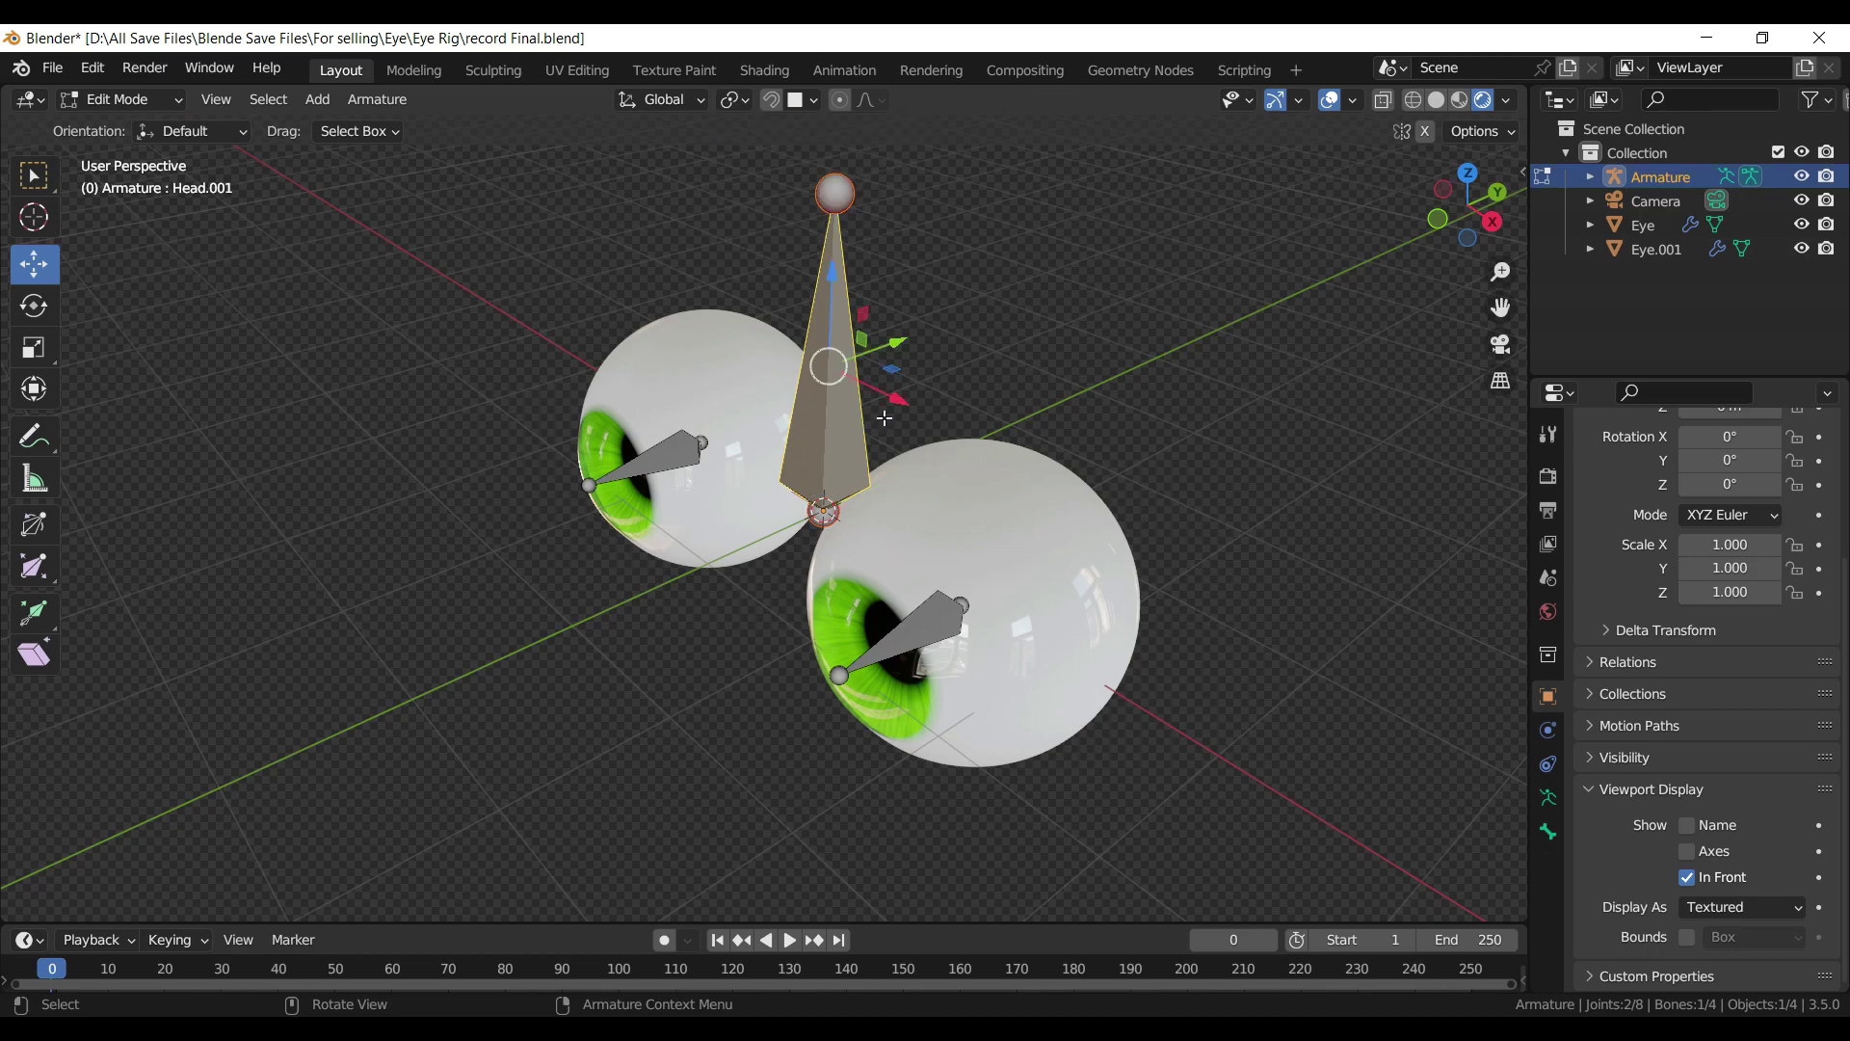
pyautogui.hotkey('shift', 'd')
pyautogui.press('Escape')
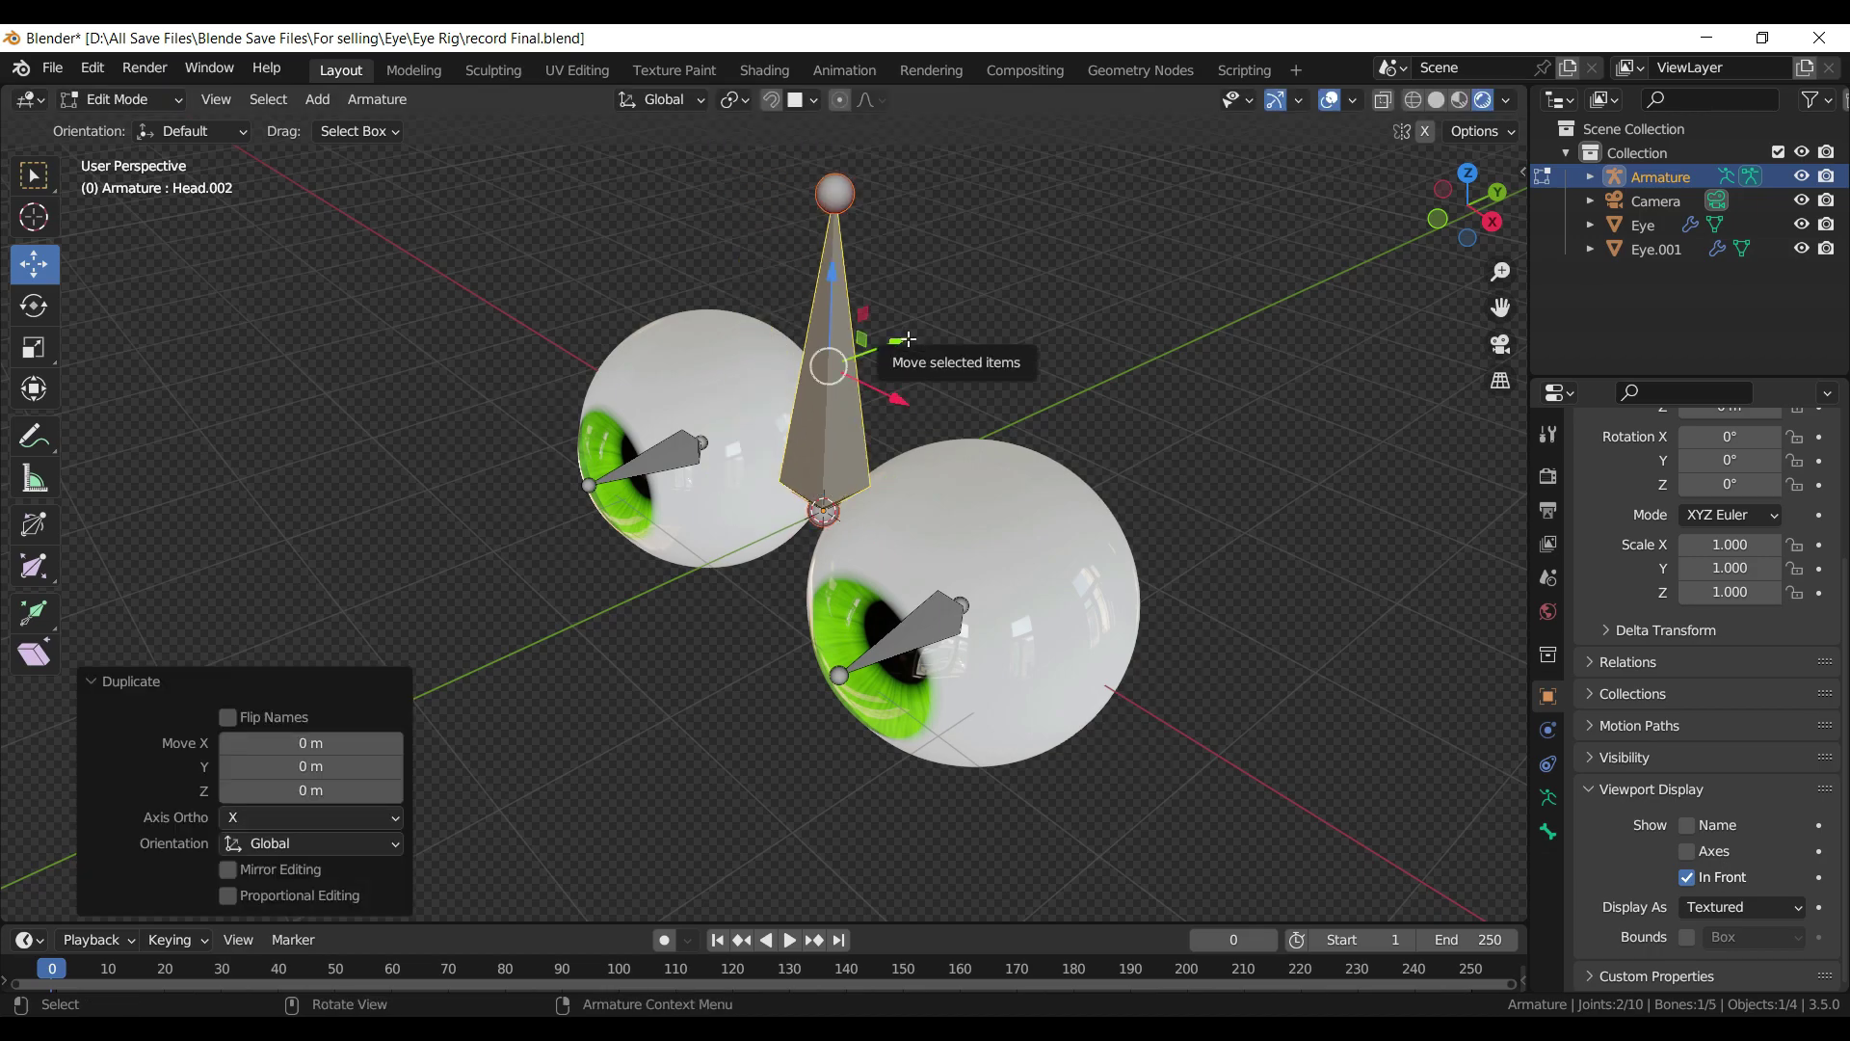
pyautogui.moveTo(909, 339); pyautogui.dragTo(701, 441)
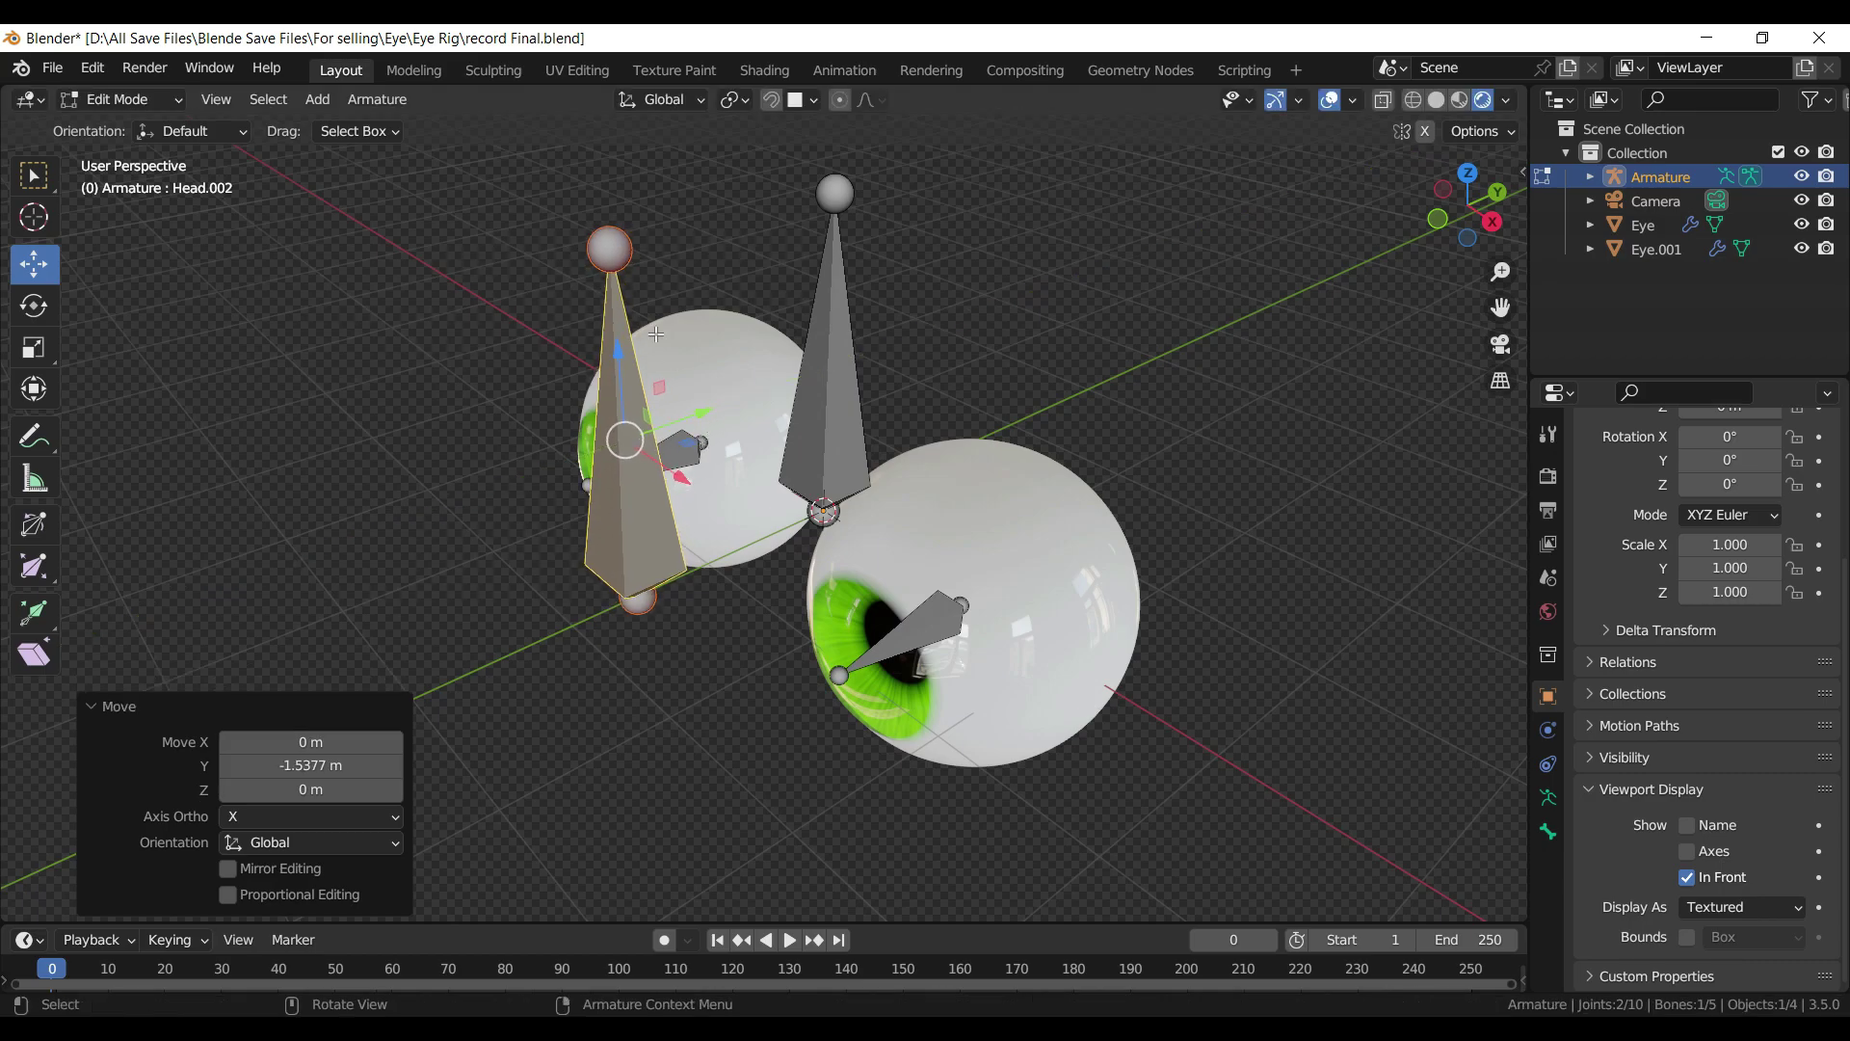
# - Shorten the duplicated bone by lowering its tip about 1.5 m along Z, and save the file
pyautogui.click(616, 252)
pyautogui.moveTo(609, 165); pyautogui.dragTo(628, 415)
pyautogui.hotkey('ctrl', 's')
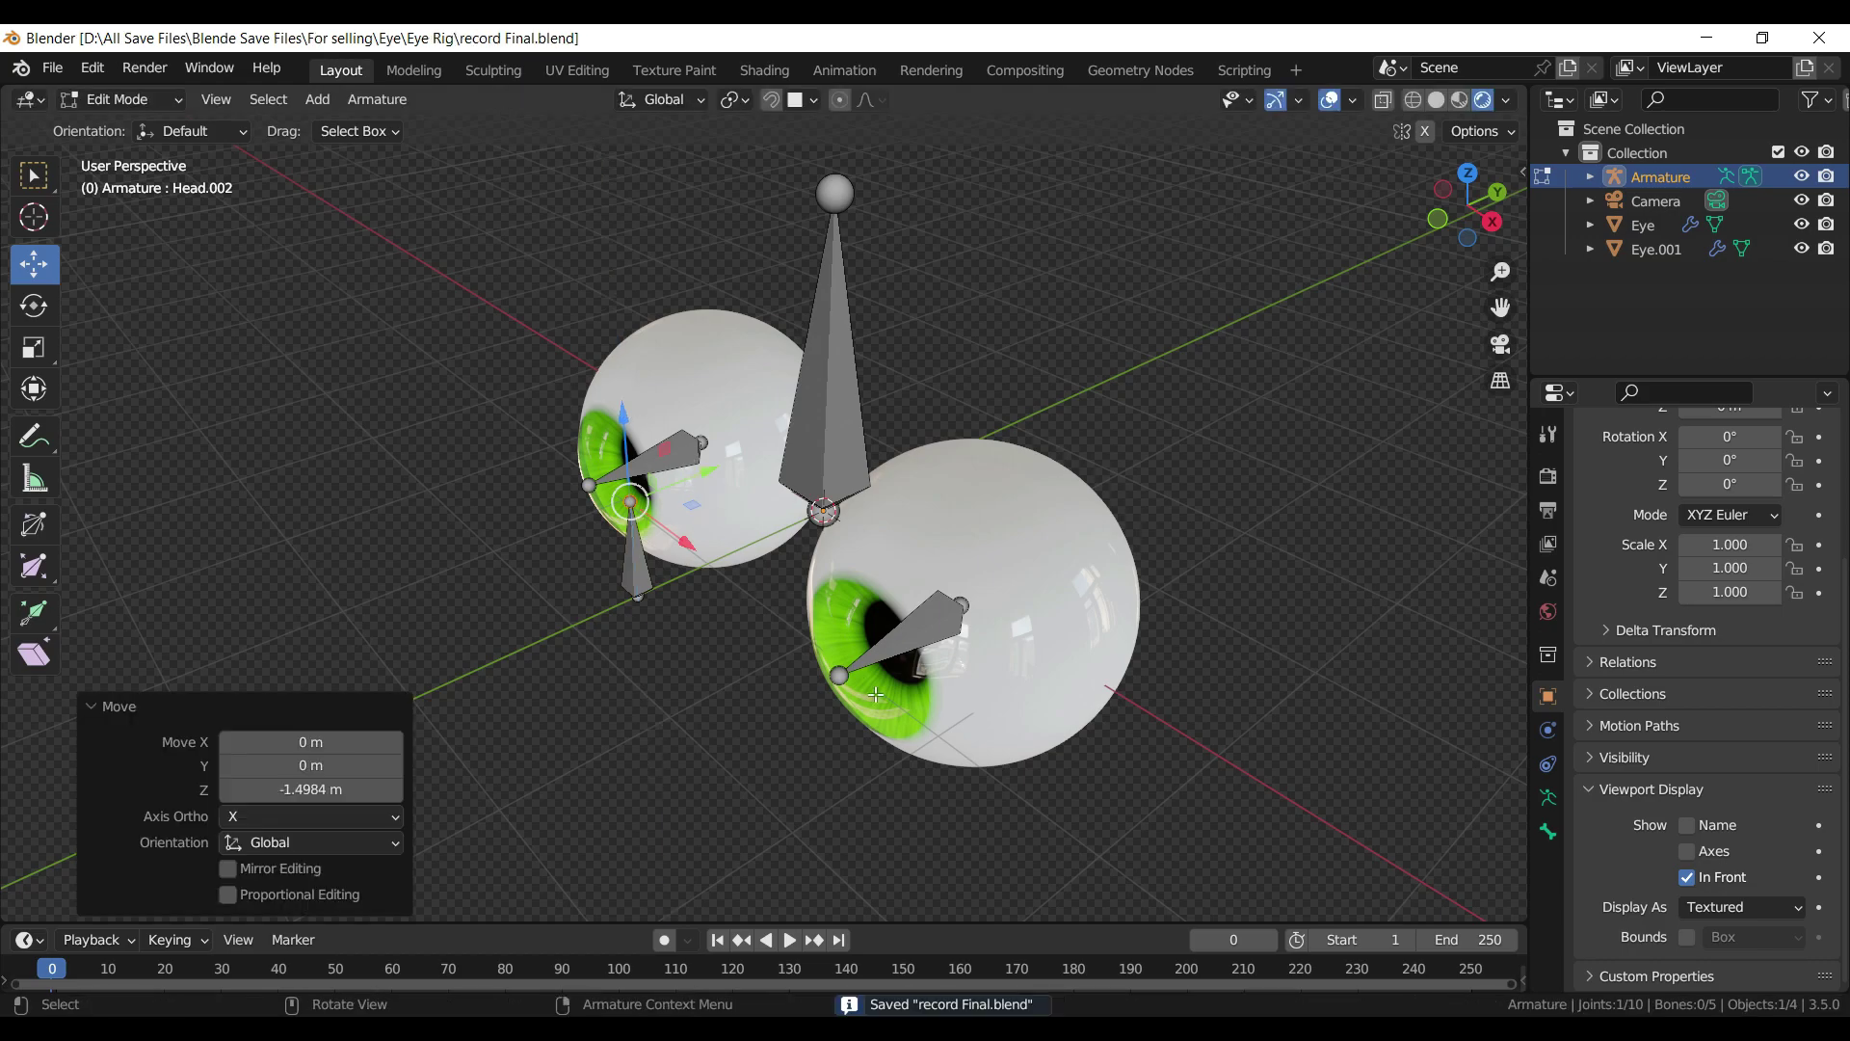
# - Rename the bone inside the eye on the positive X side as Eye.L
pyautogui.click(939, 629)
pyautogui.click(1547, 831)
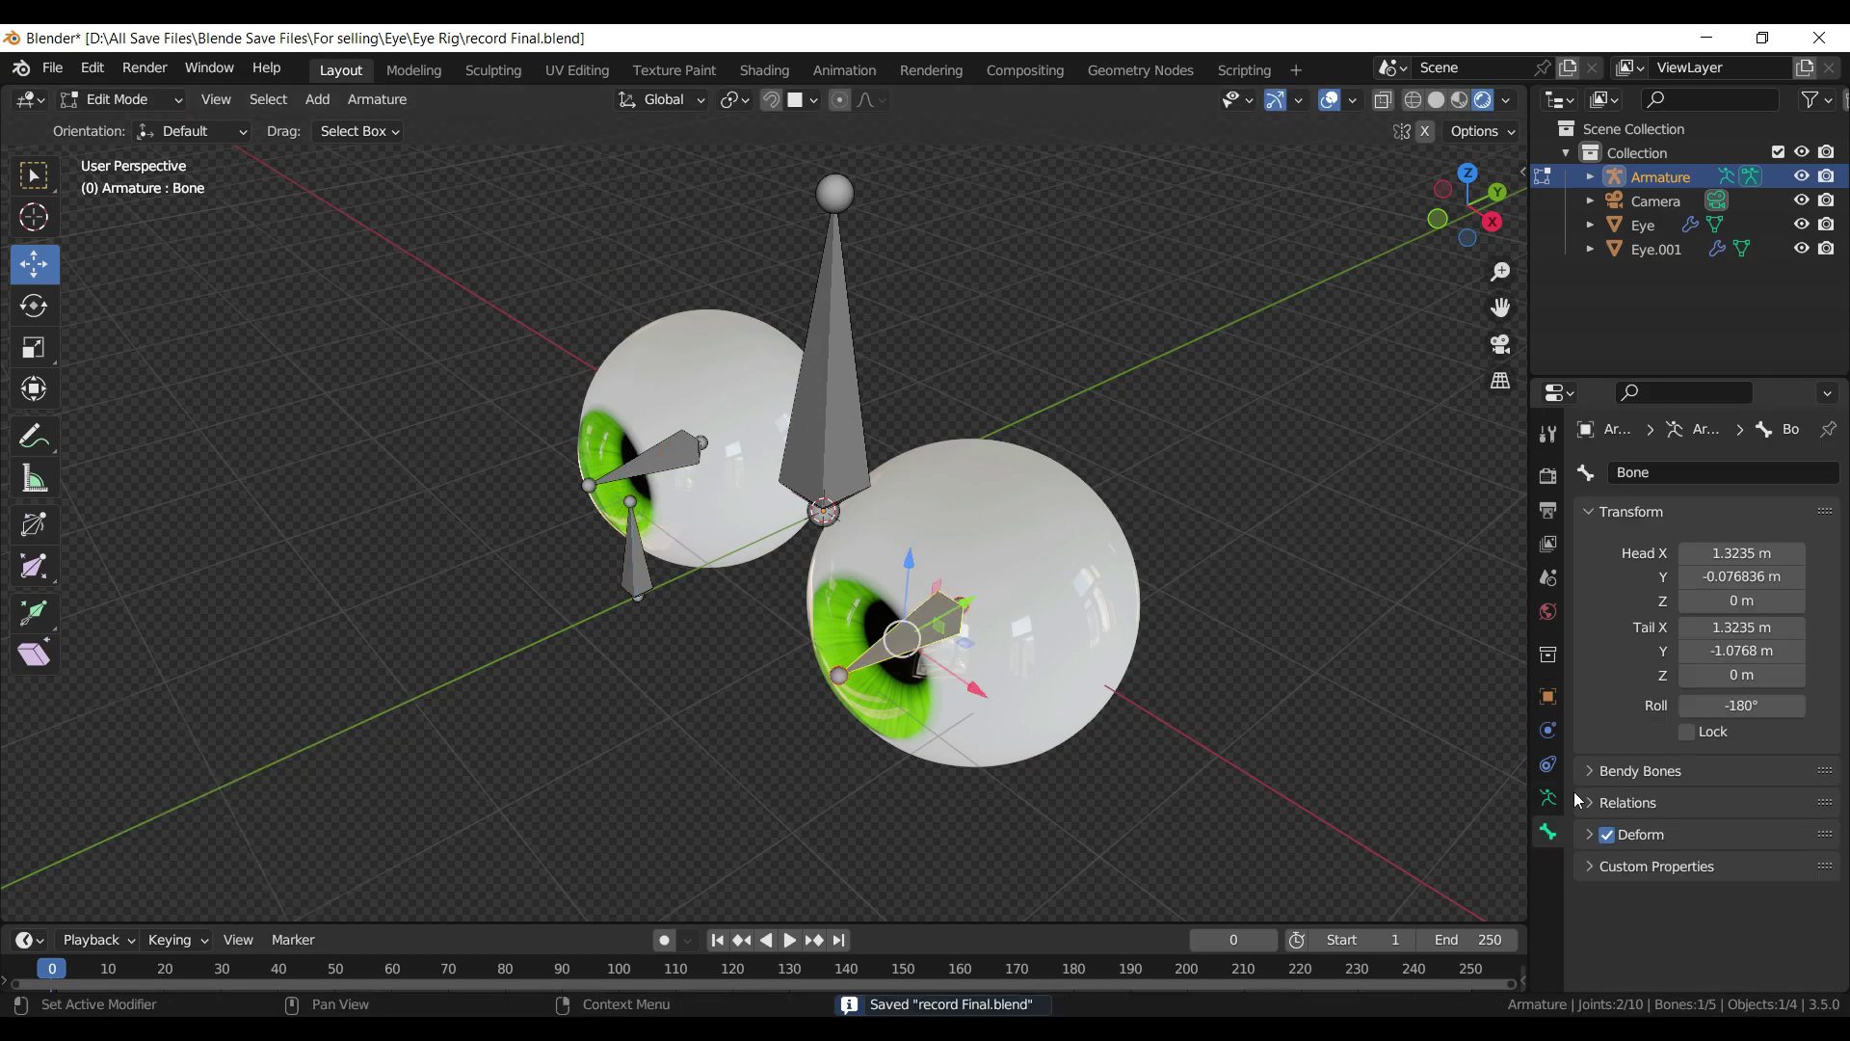
pyautogui.click(1667, 474)
pyautogui.write('E')
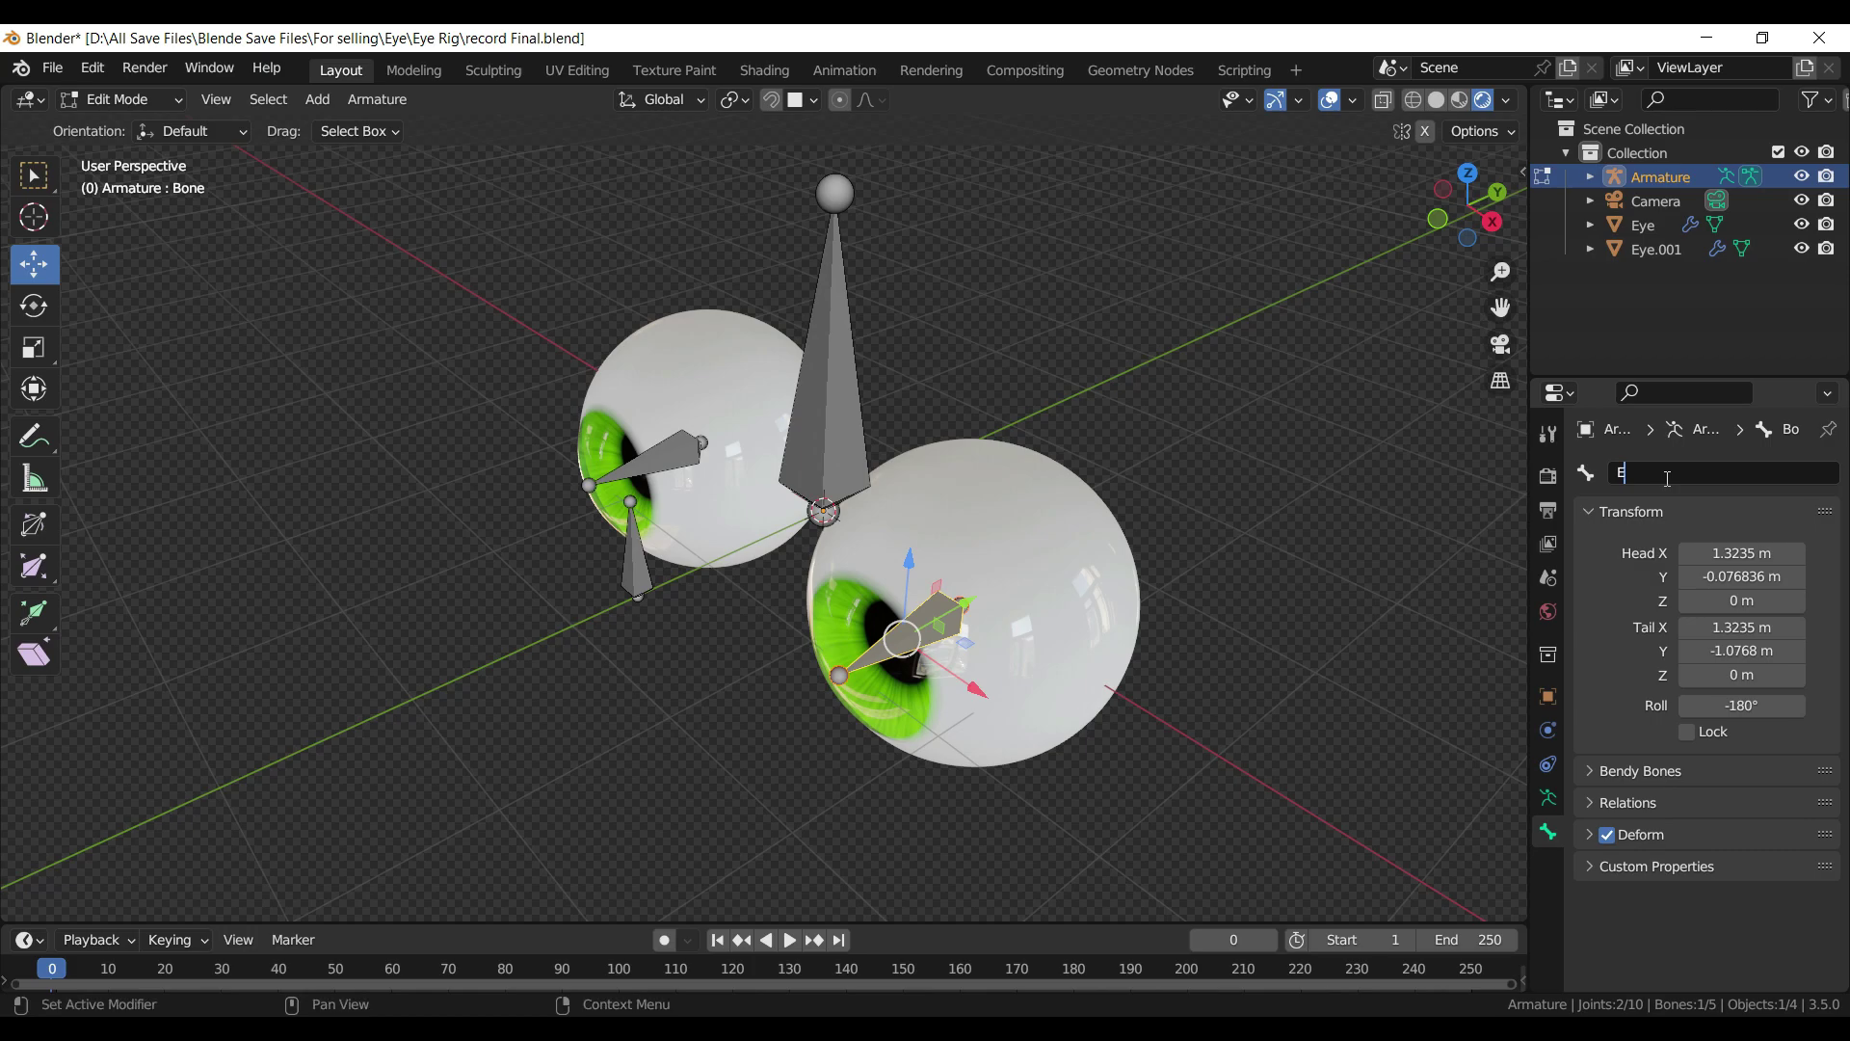
pyautogui.write('ye.L')
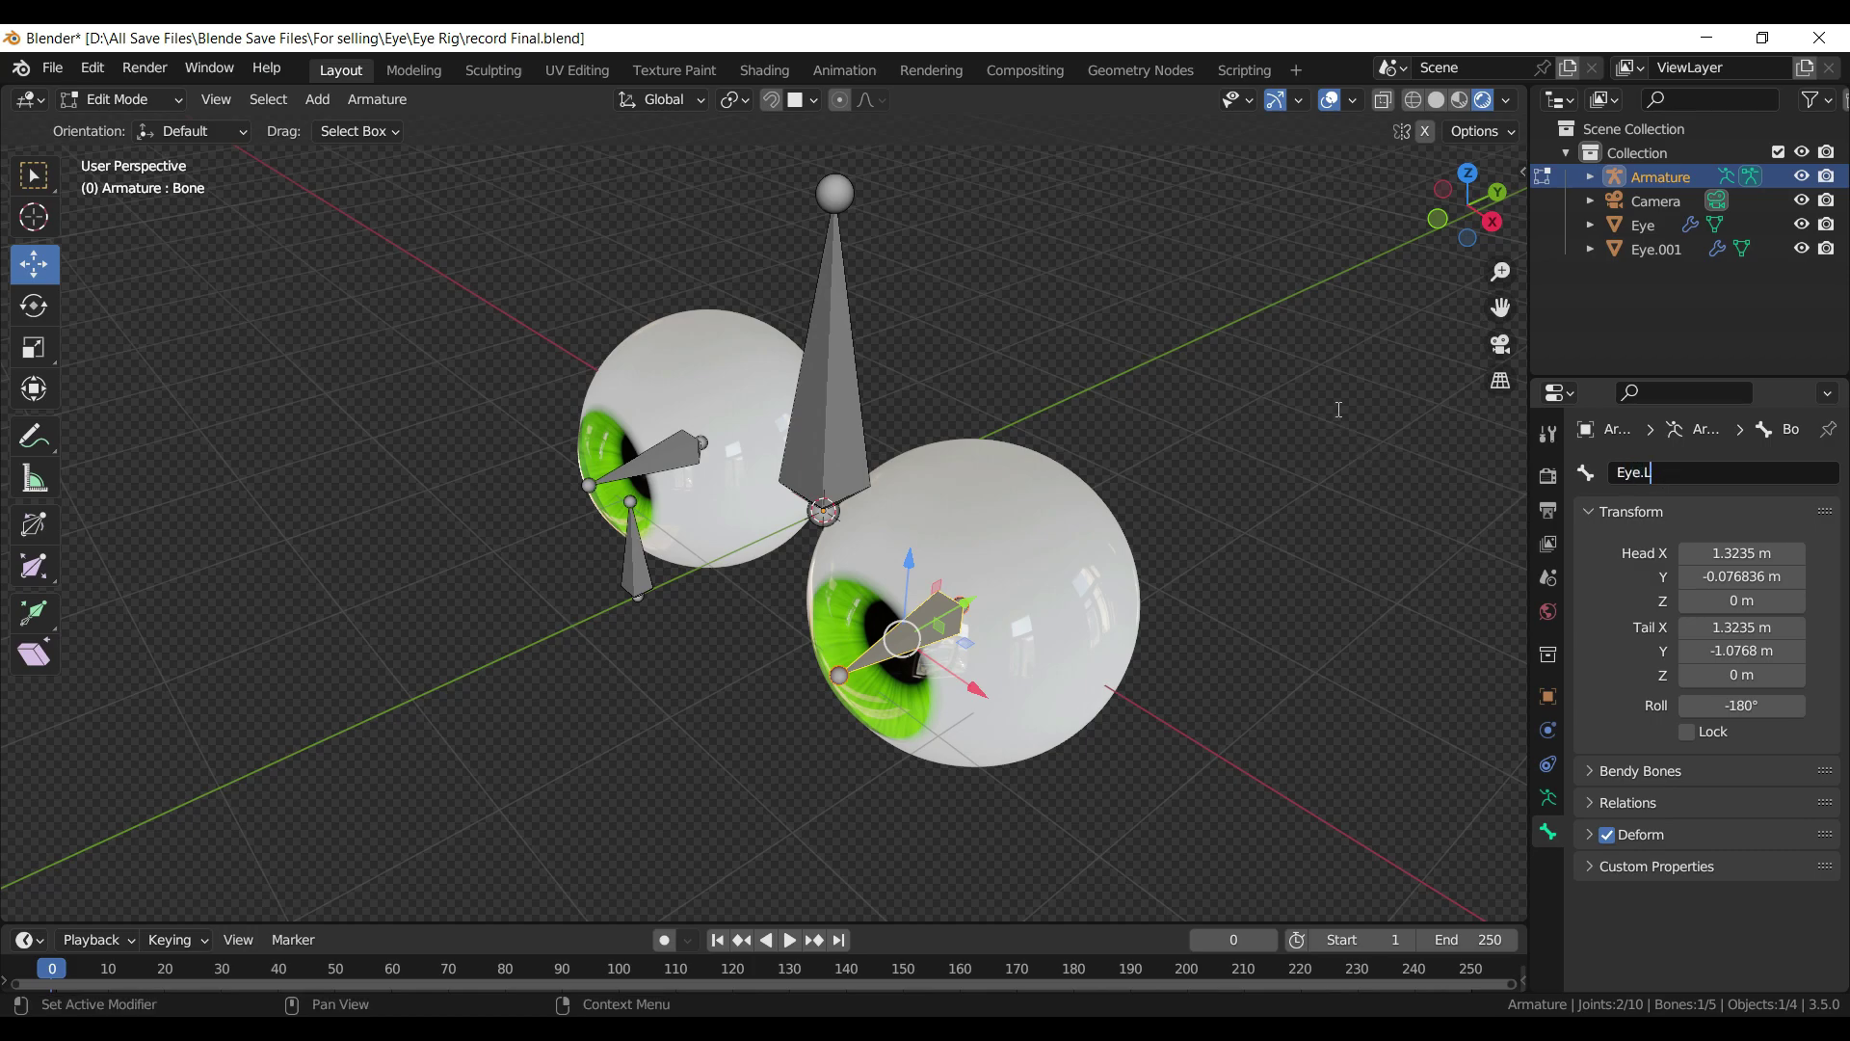
pyautogui.press('Return')
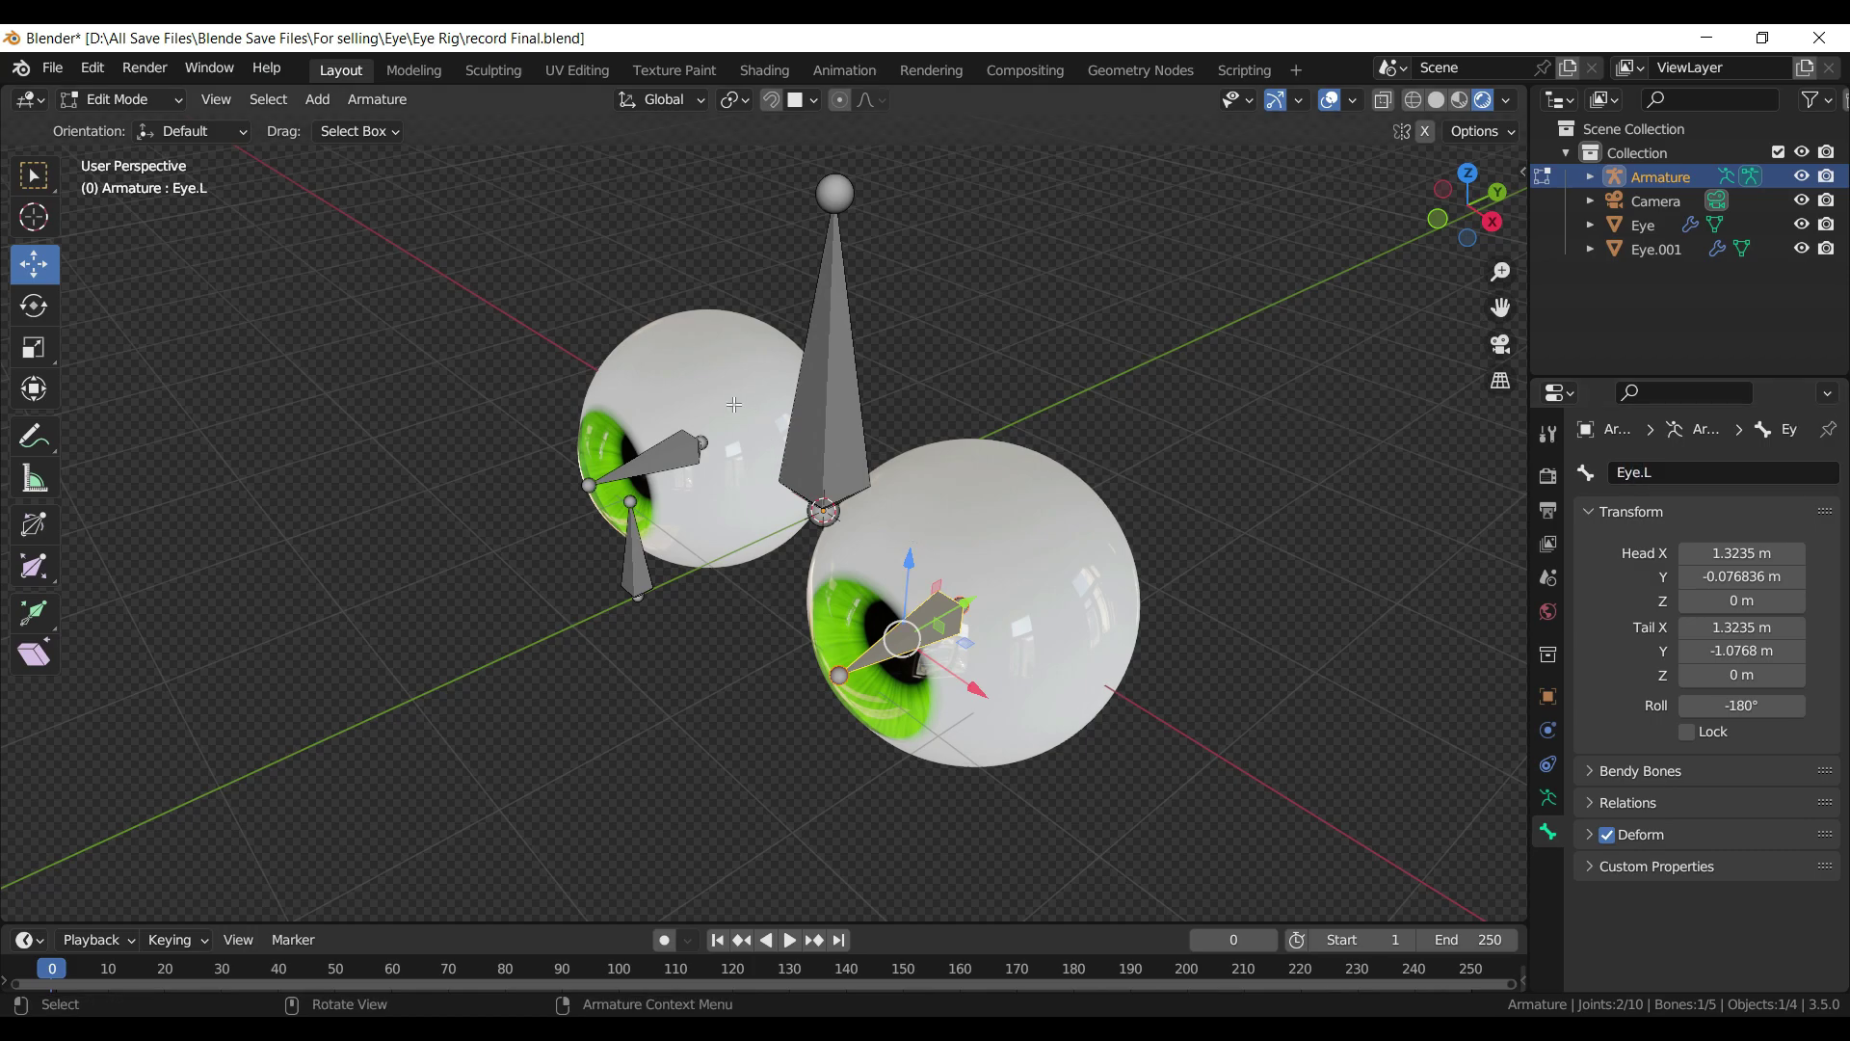
# - Rename the bone inside the eye on the negative X side as Eye.R
pyautogui.click(646, 473)
pyautogui.click(1693, 472)
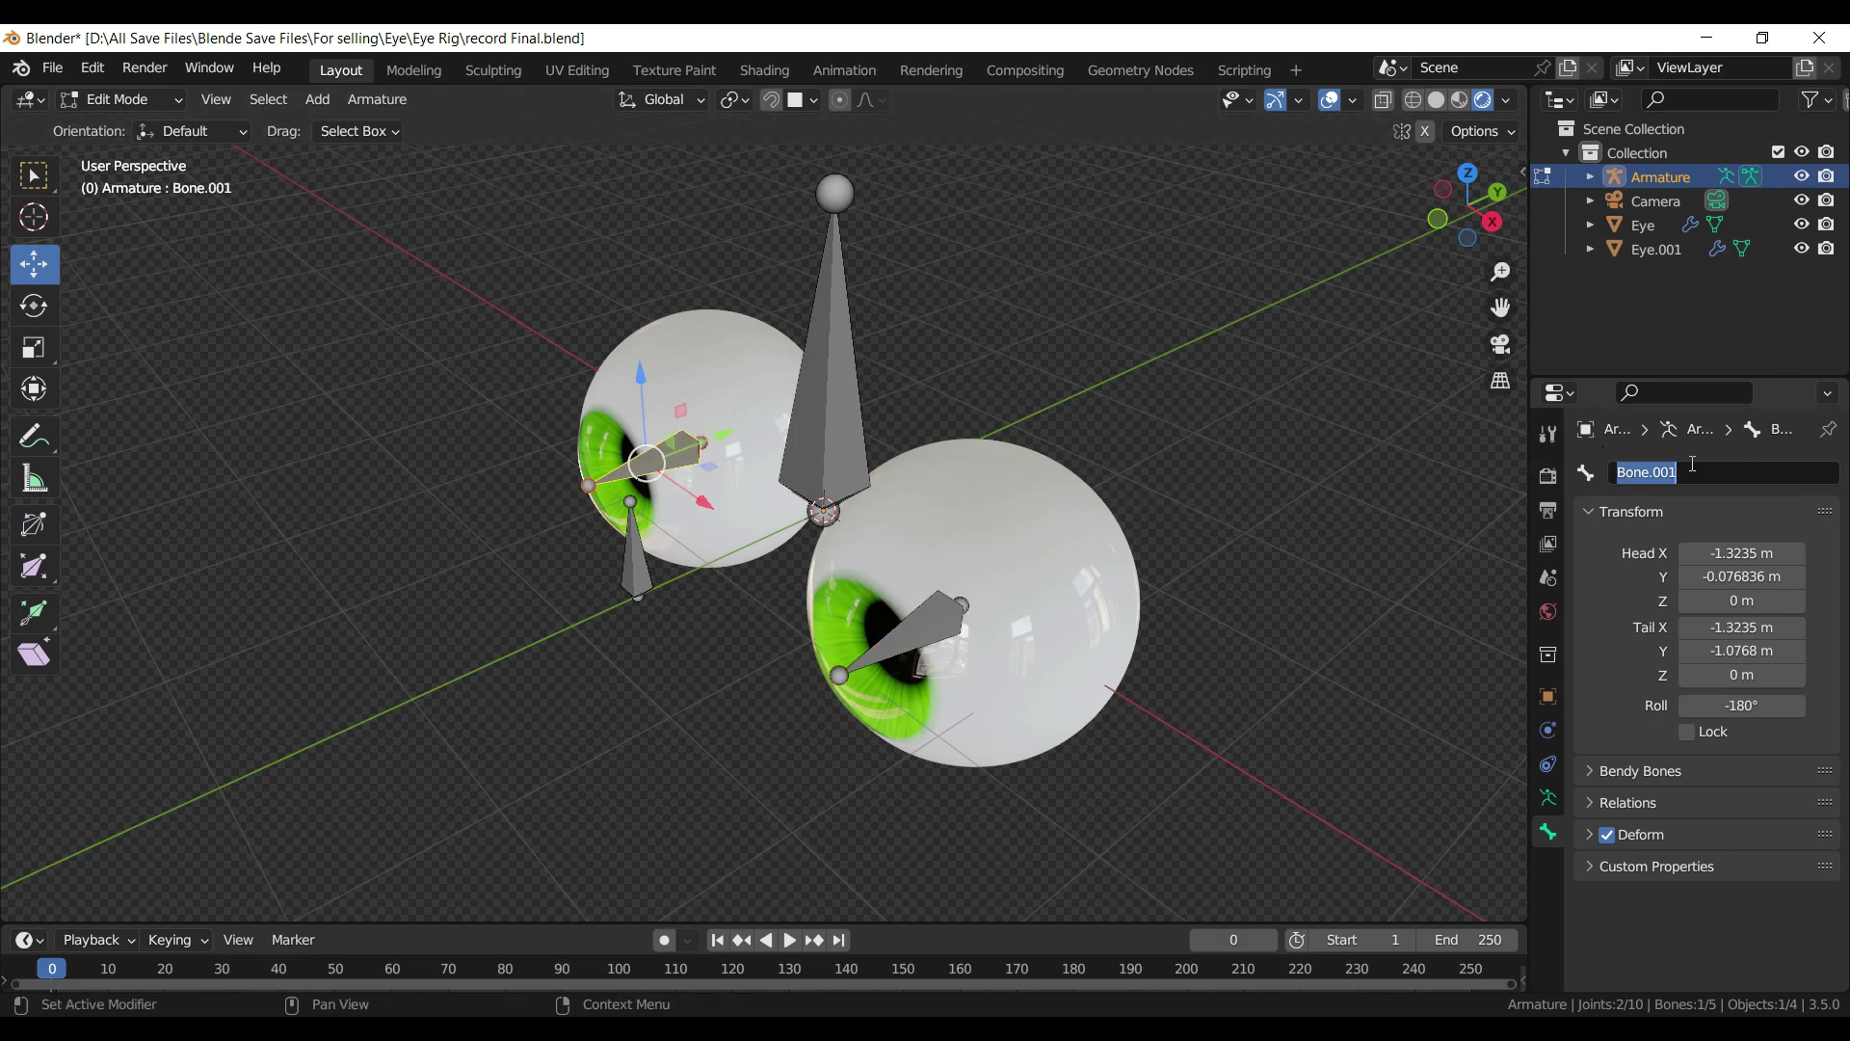
pyautogui.write('Eye.R')
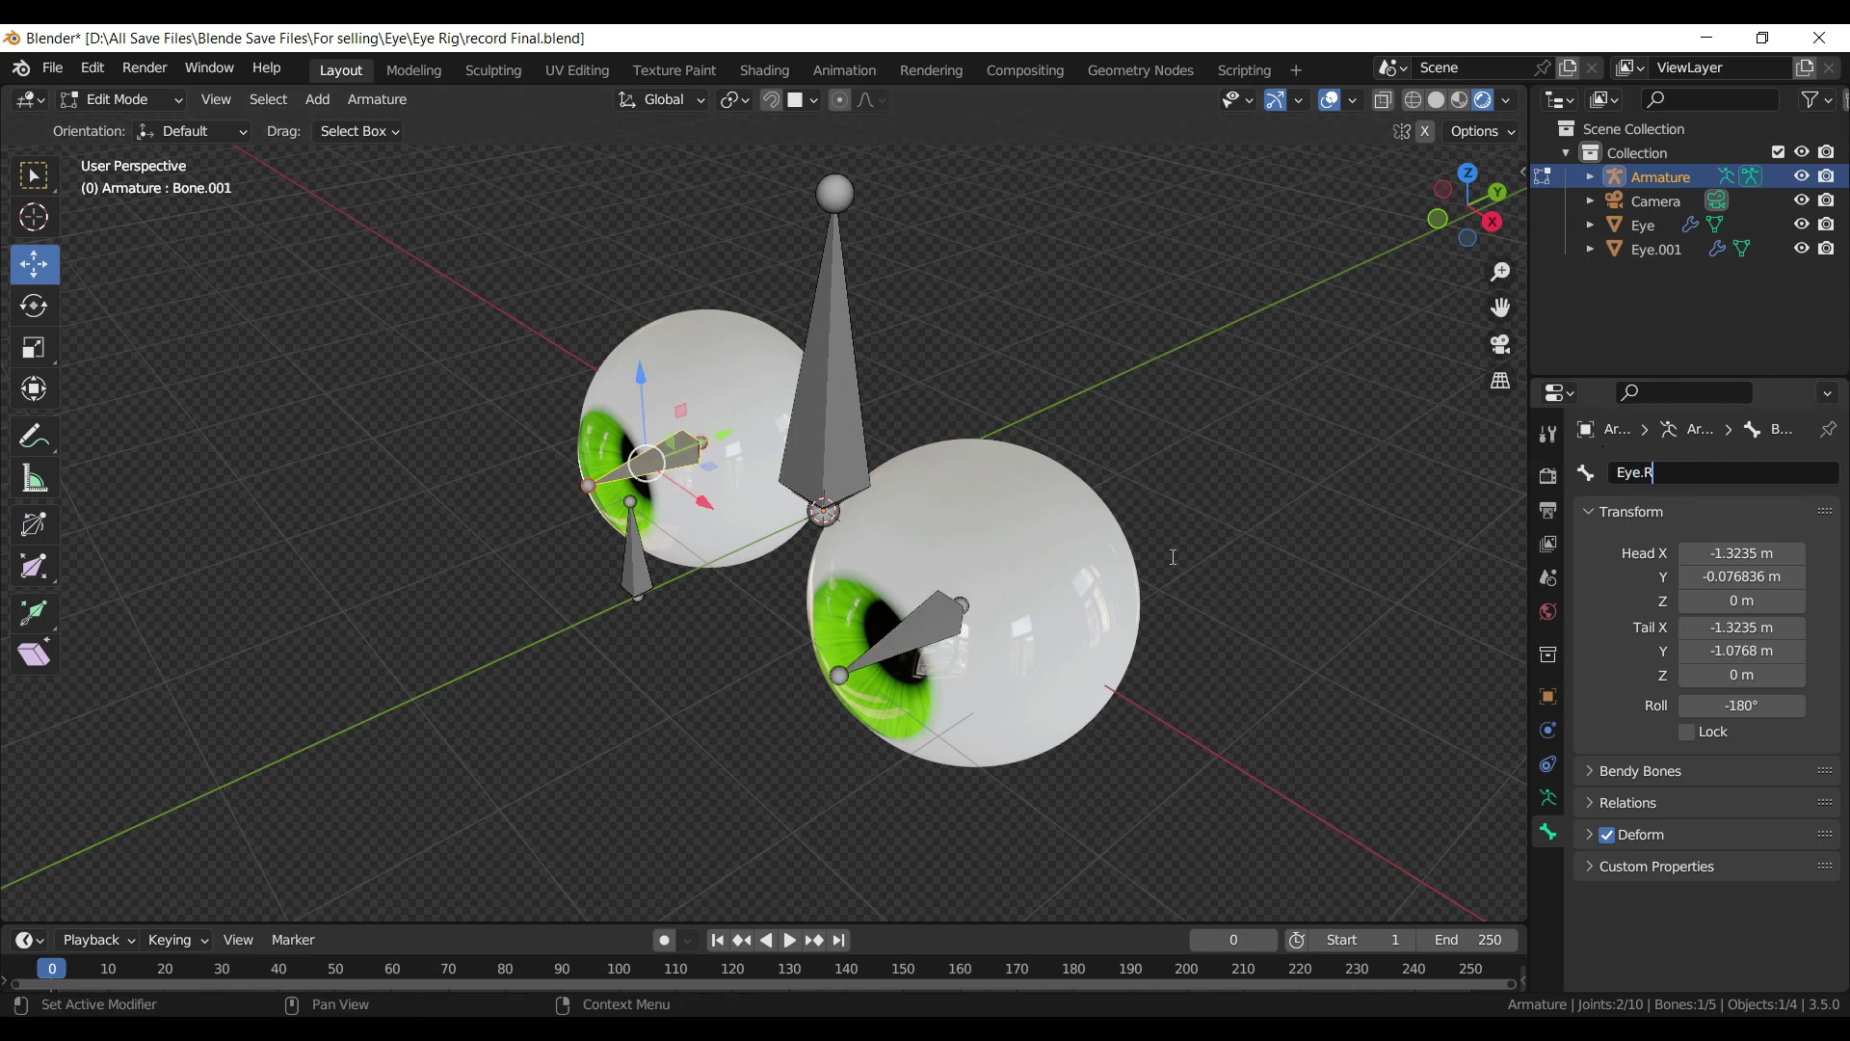
pyautogui.press('Return')
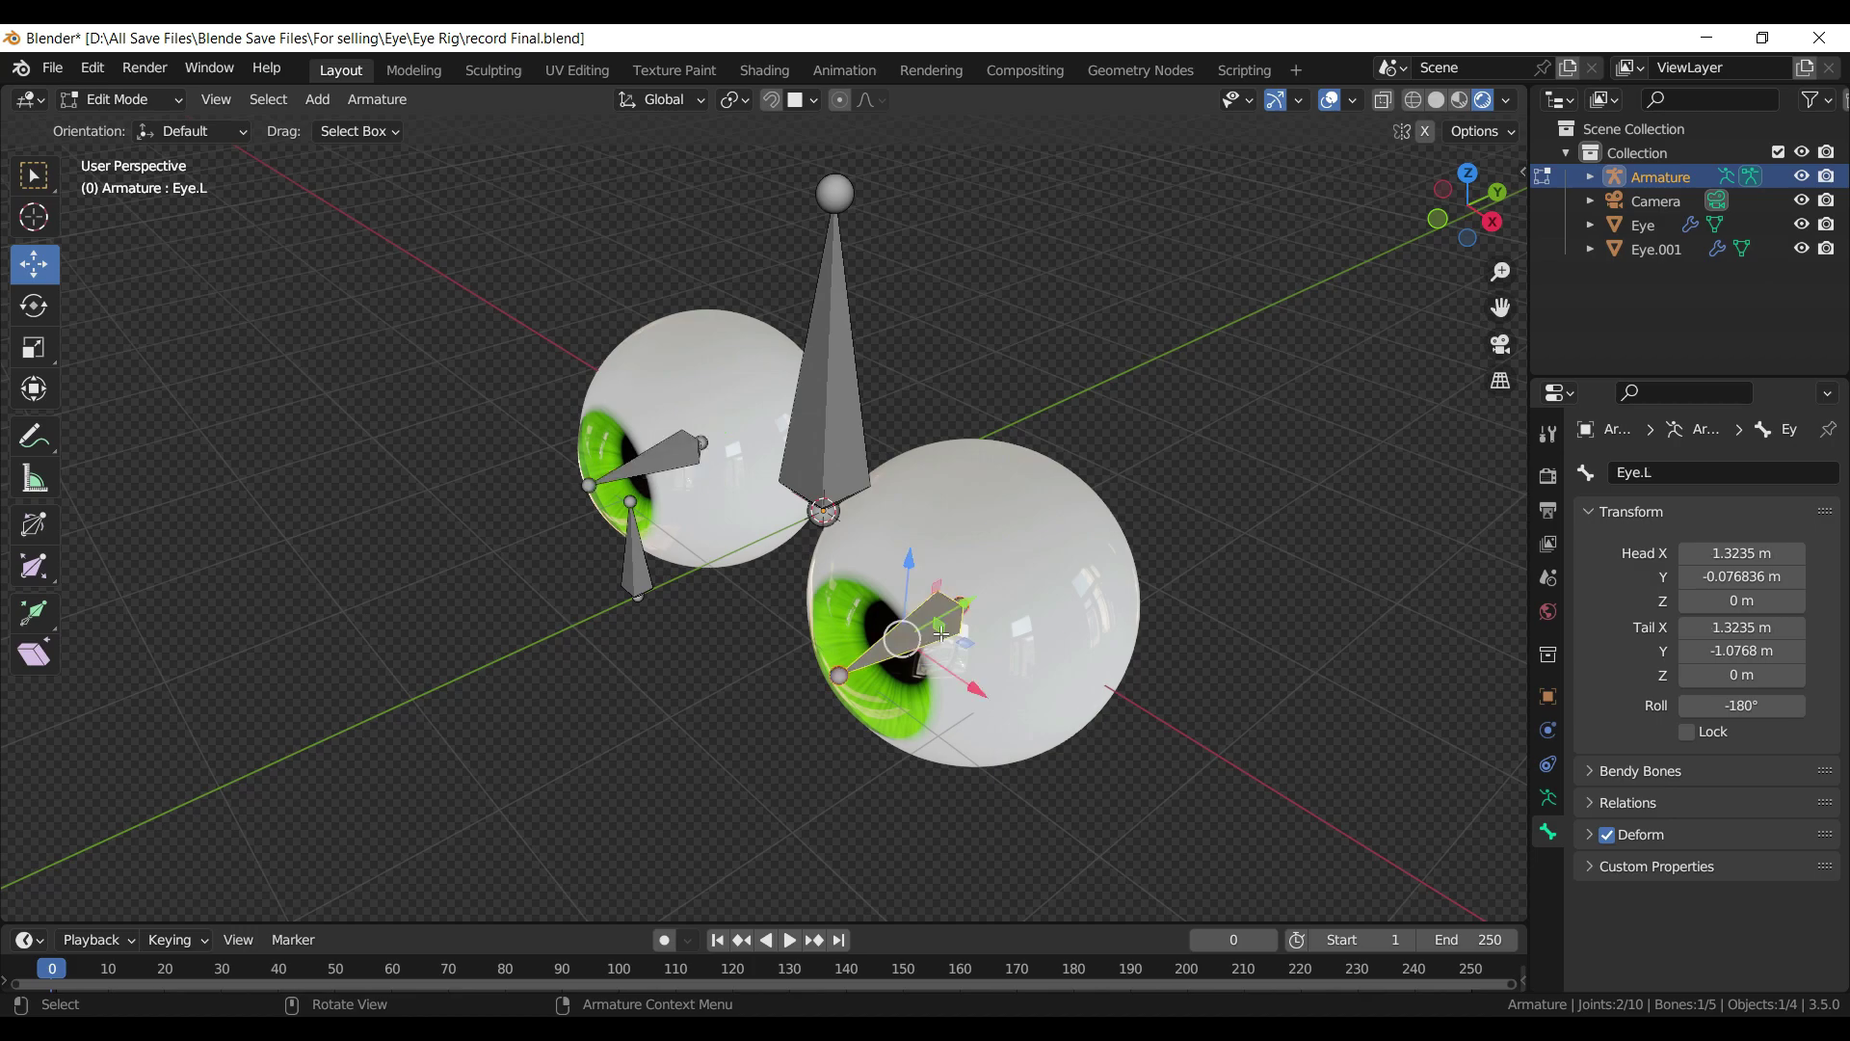
# - Duplicate the Eye.L and Eye.R bones and move the copies about 1.96 m forward along negative Y
pyautogui.click(942, 628)
pyautogui.keyDown('shift'); pyautogui.click(658, 461); pyautogui.keyUp('shift')
pyautogui.hotkey('shift', 'd')
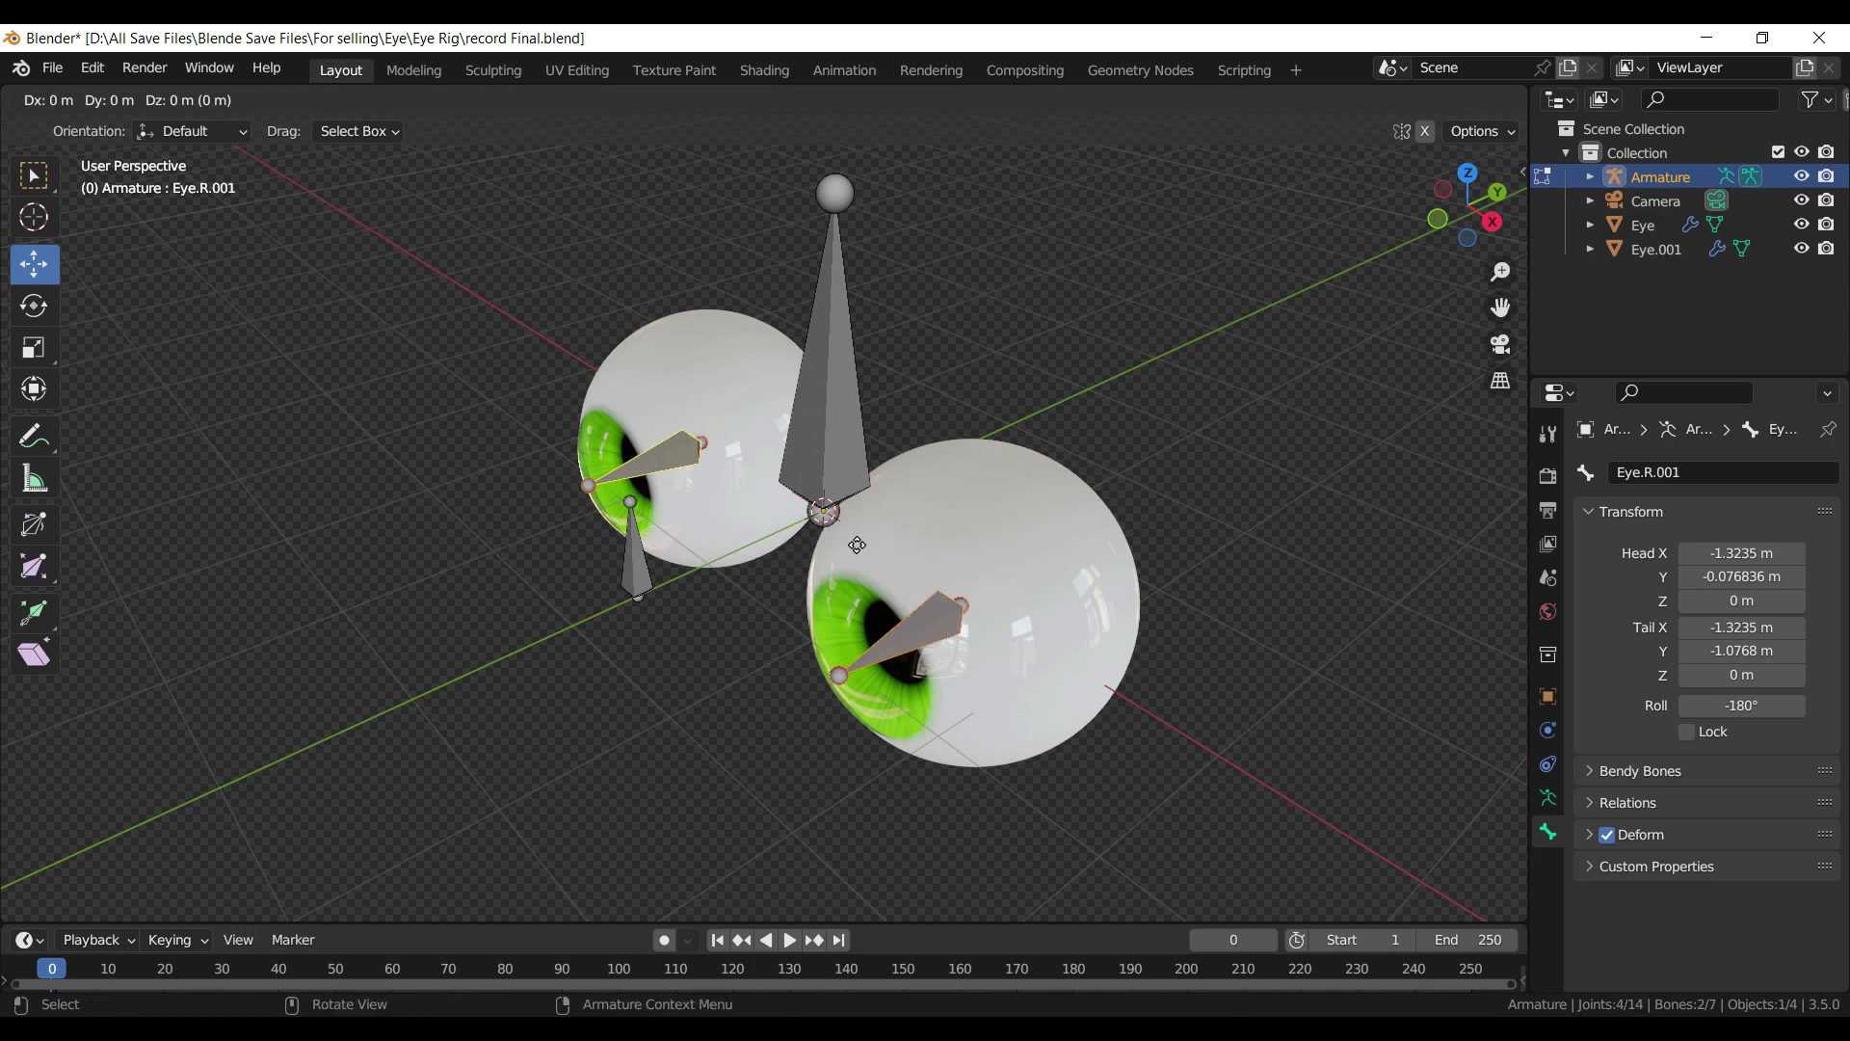
pyautogui.rightClick(764, 566)
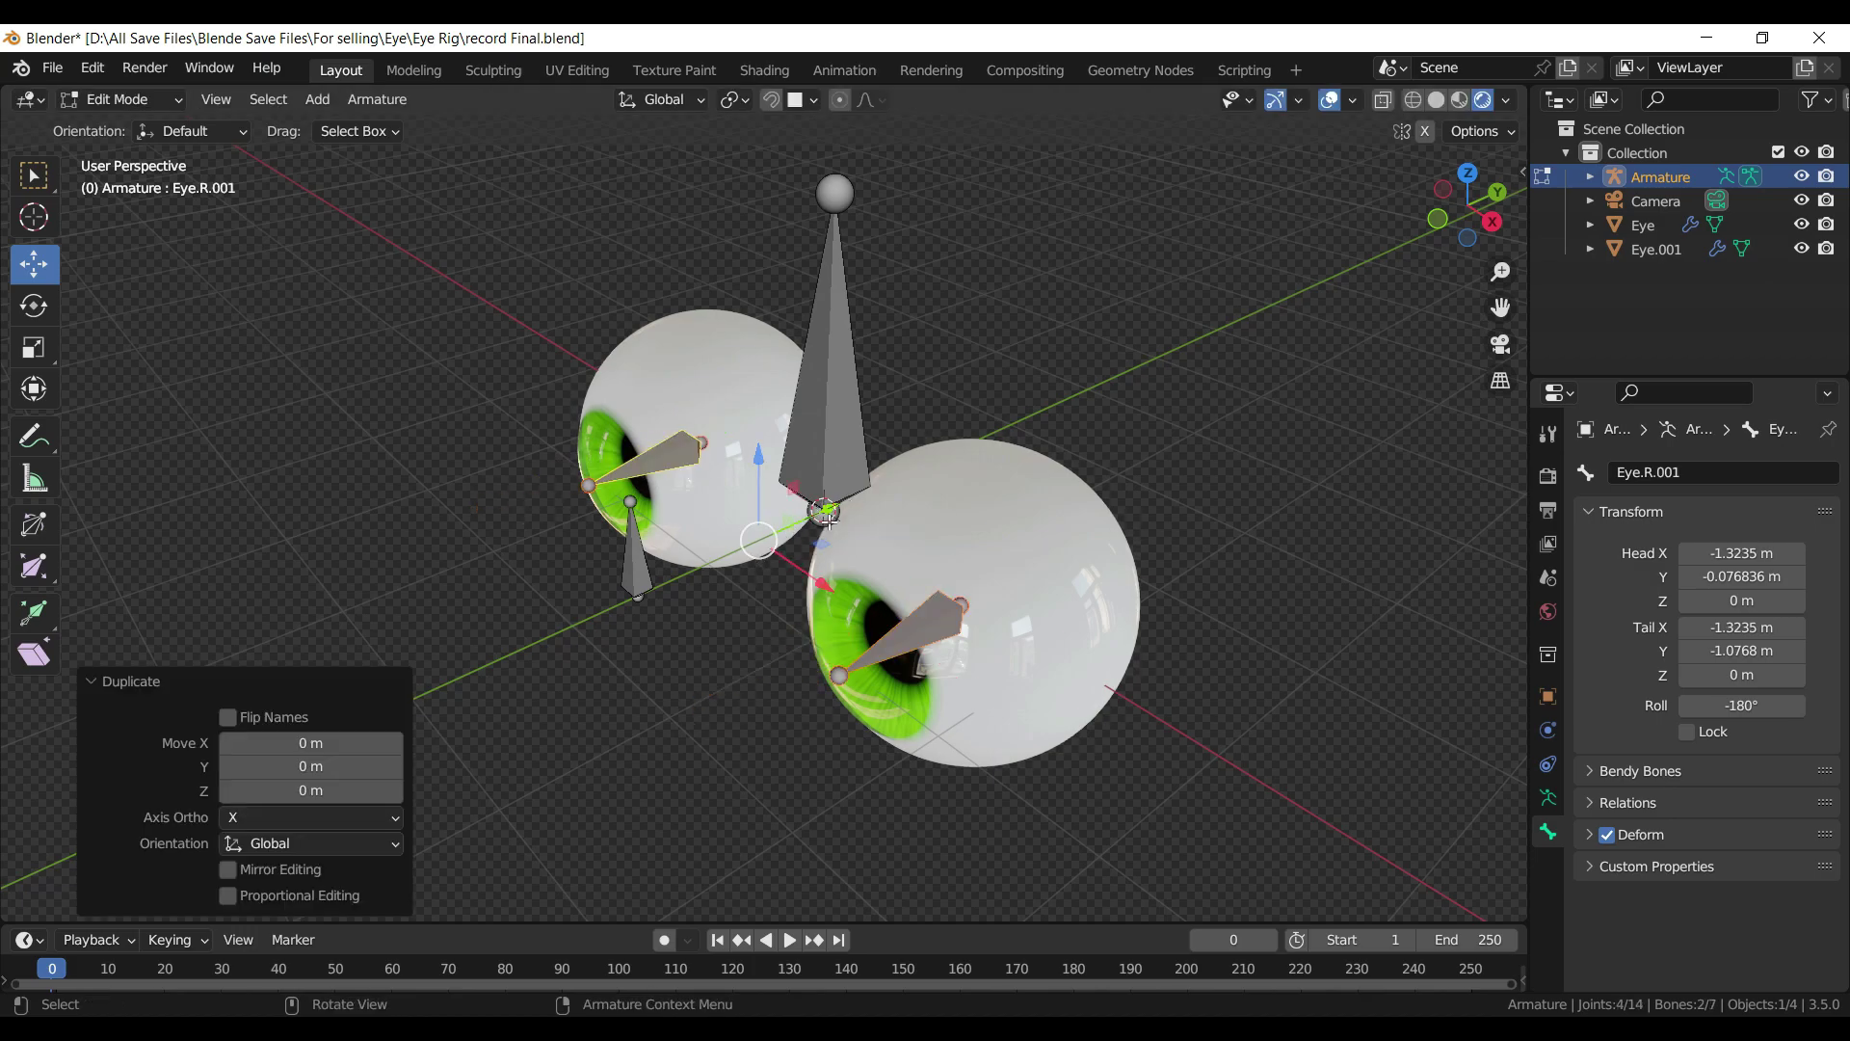
pyautogui.press('g')
pyautogui.press('y')
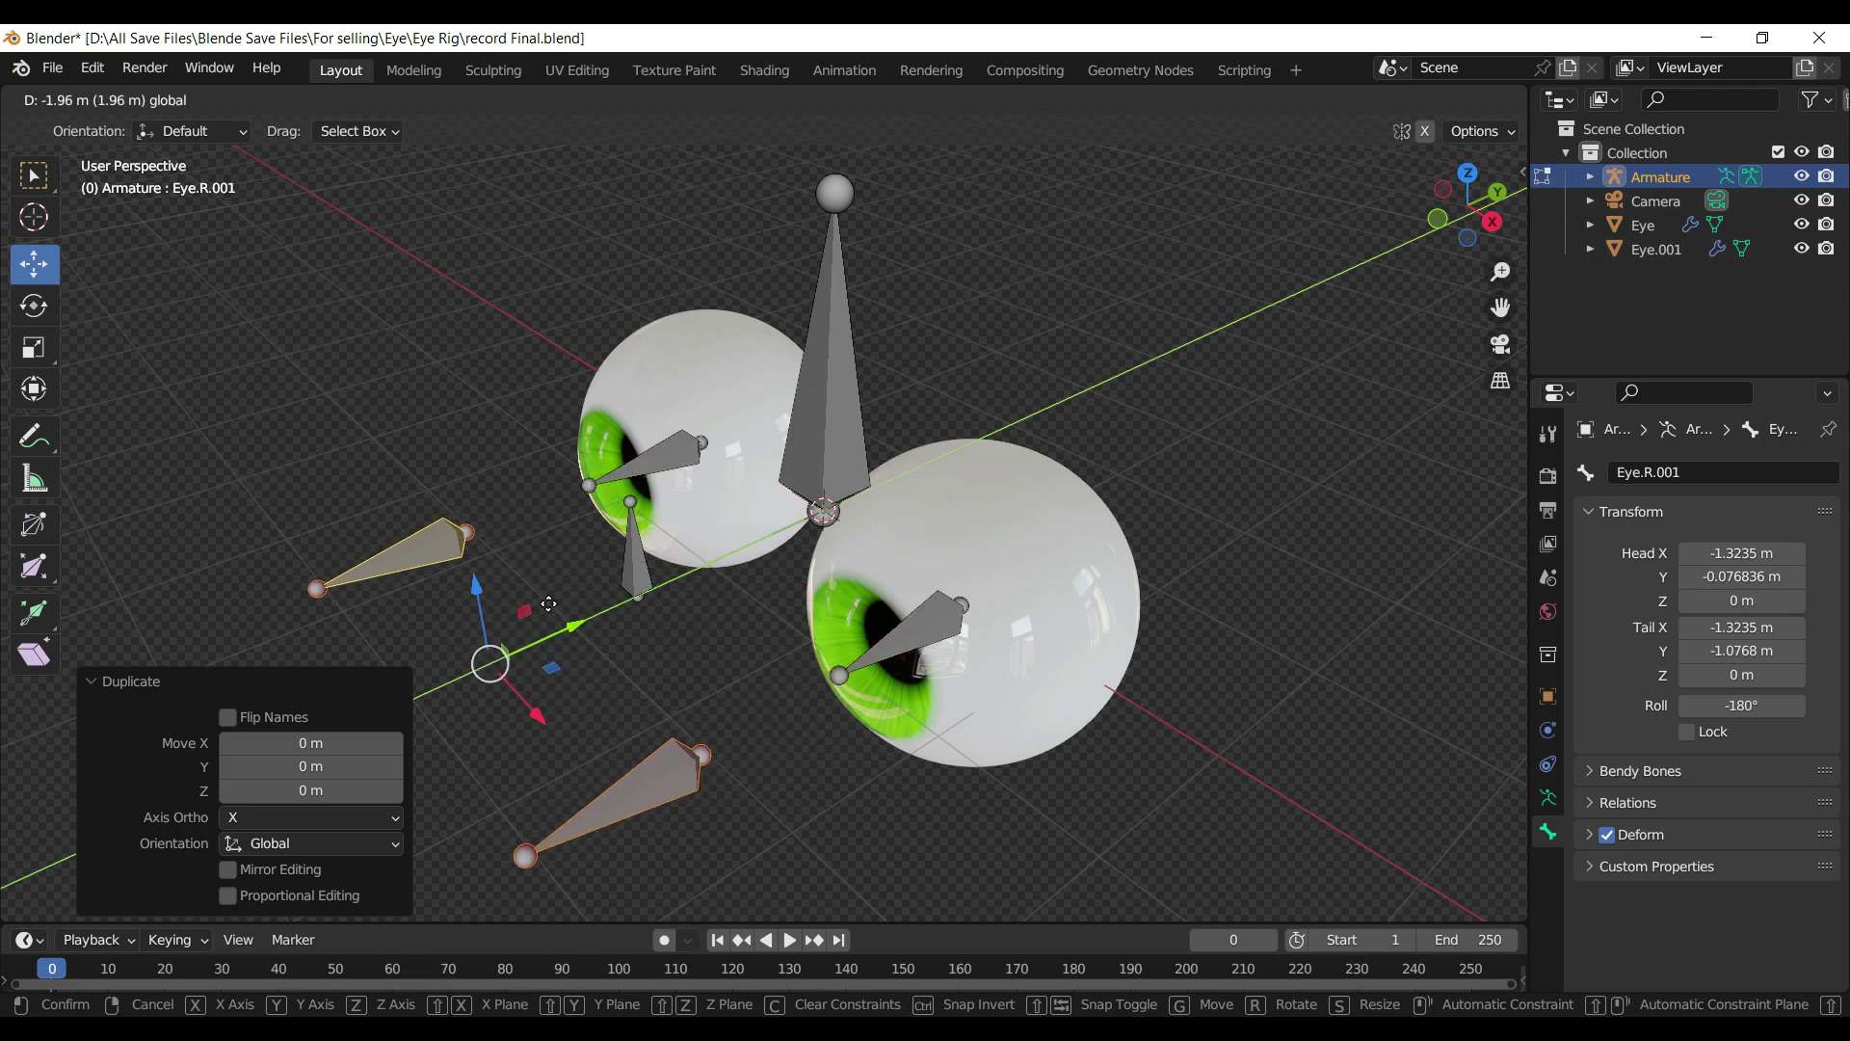
pyautogui.click(556, 602)
pyautogui.moveTo(578, 617); pyautogui.dragTo(896, 793, button='middle')
pyautogui.click(899, 795)
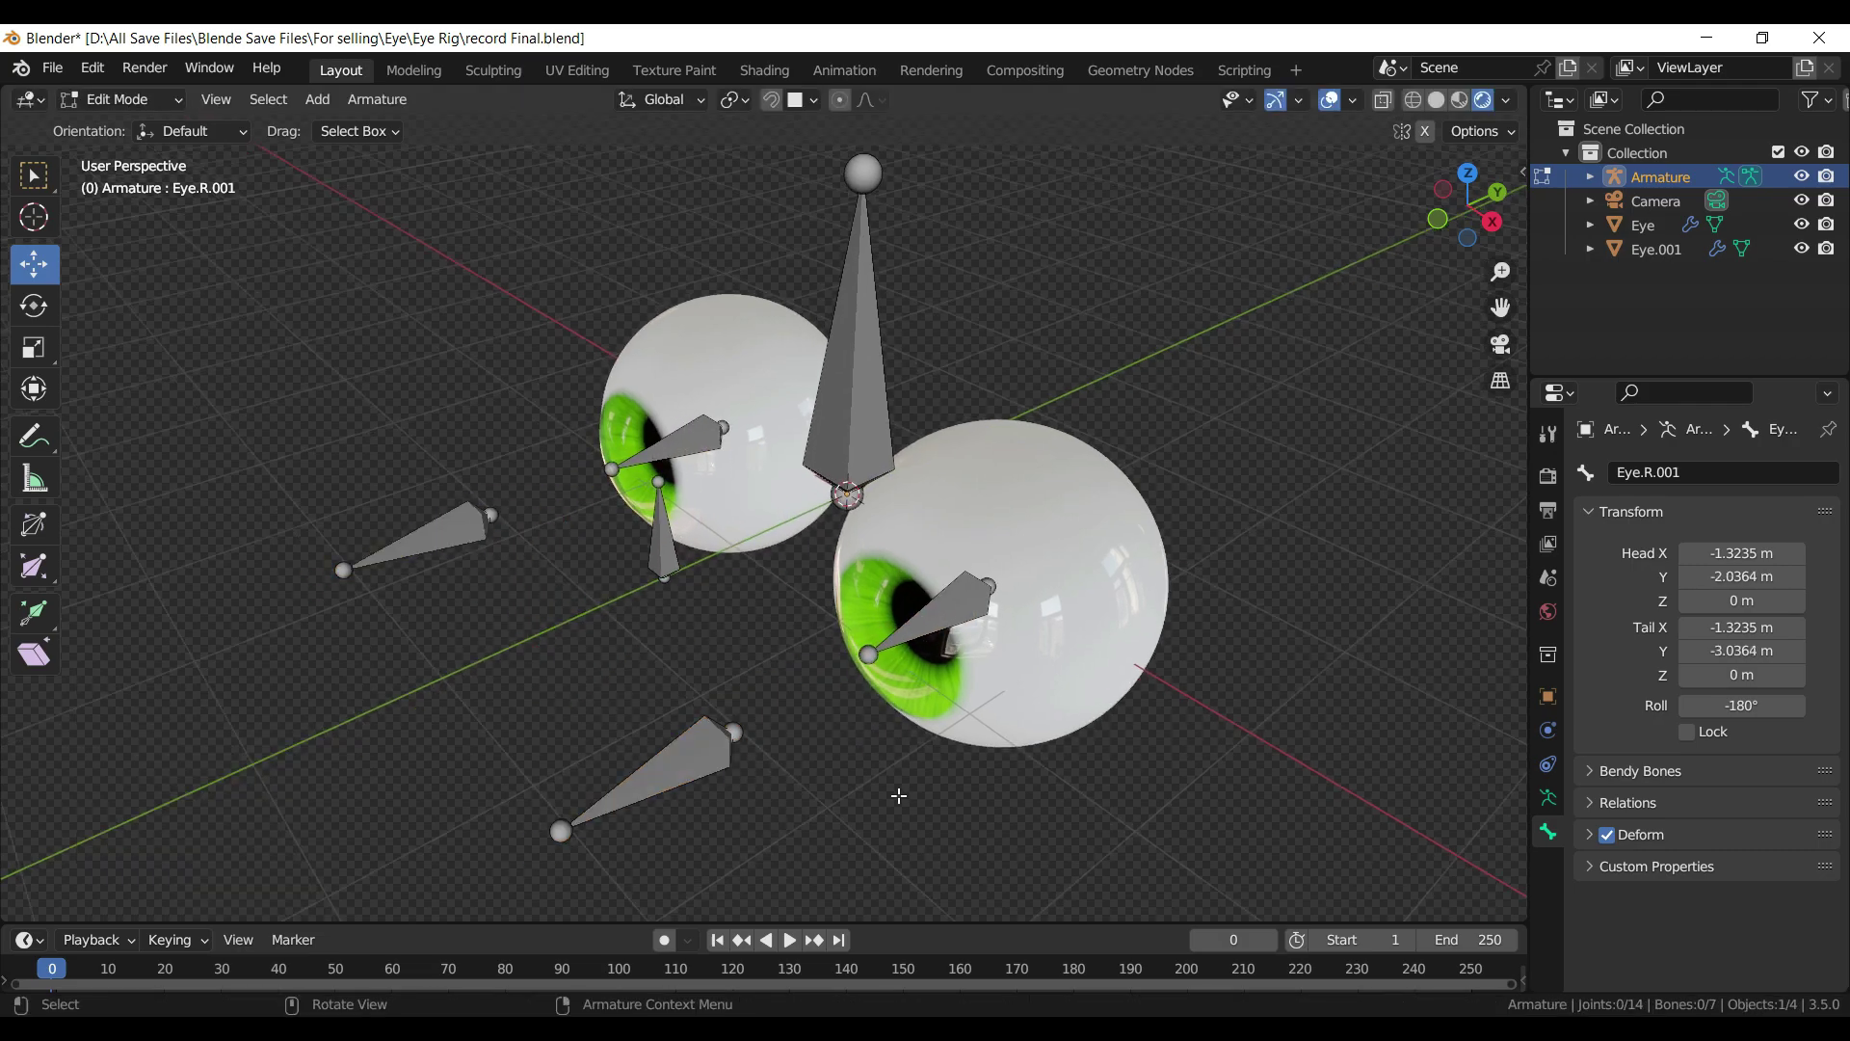
# - In Pose Mode, add a Track To constraint on Eye.L targeting Eye.L.001, with track axis Y and up axis X
pyautogui.click(120, 100)
pyautogui.click(126, 188)
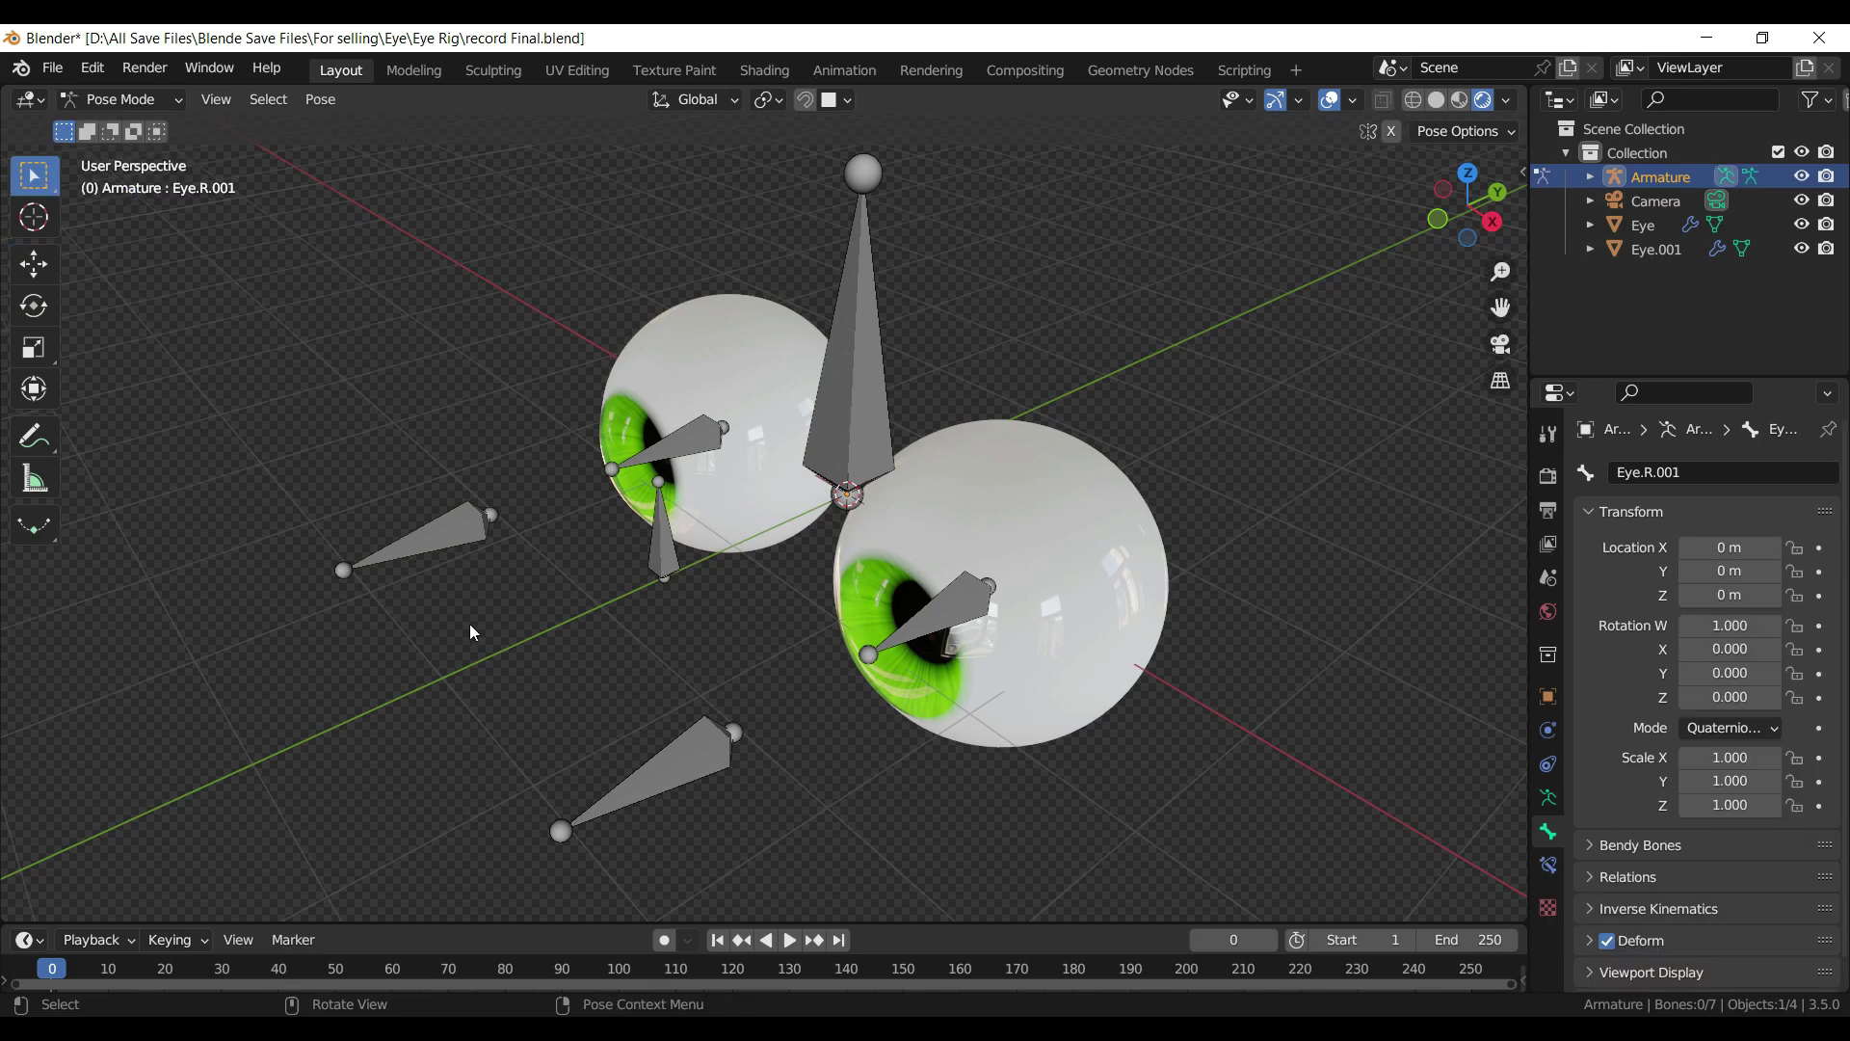
pyautogui.click(692, 763)
pyautogui.keyDown('shift'); pyautogui.click(983, 638); pyautogui.keyUp('shift')
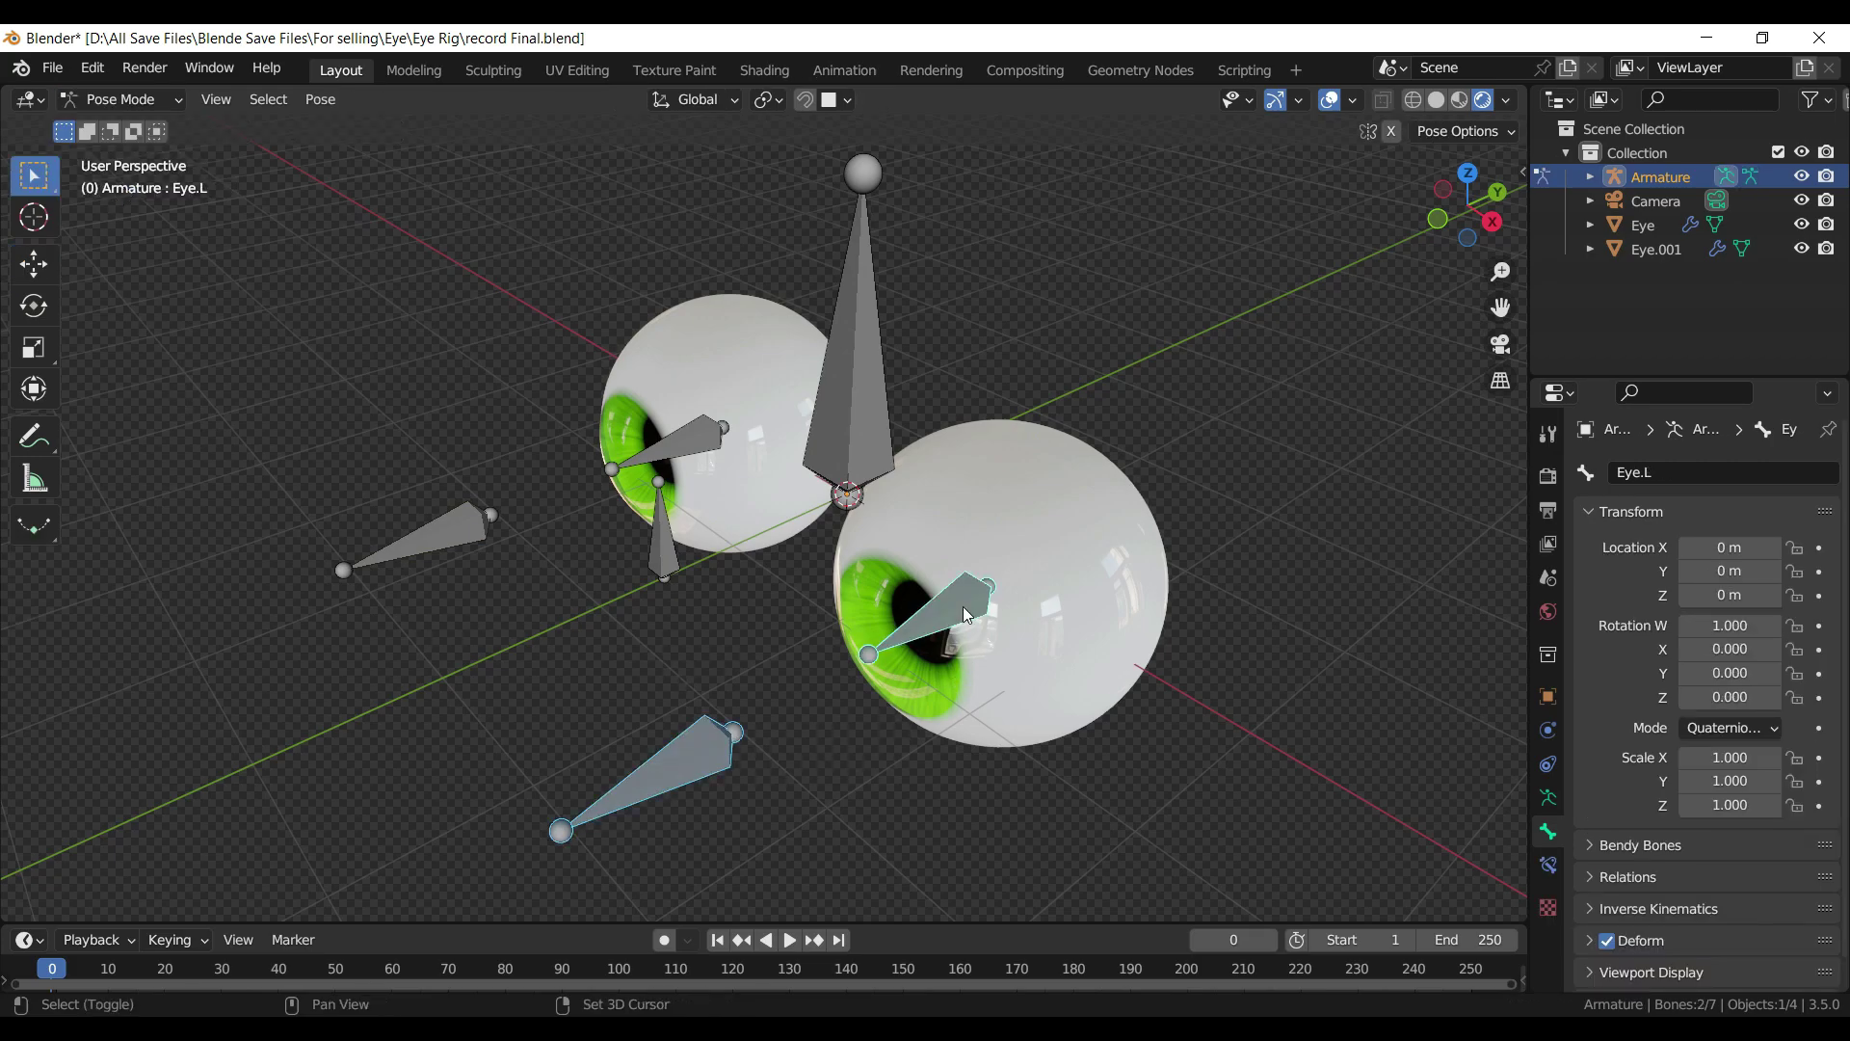
pyautogui.hotkey('shift', 'ctrl', 'c')
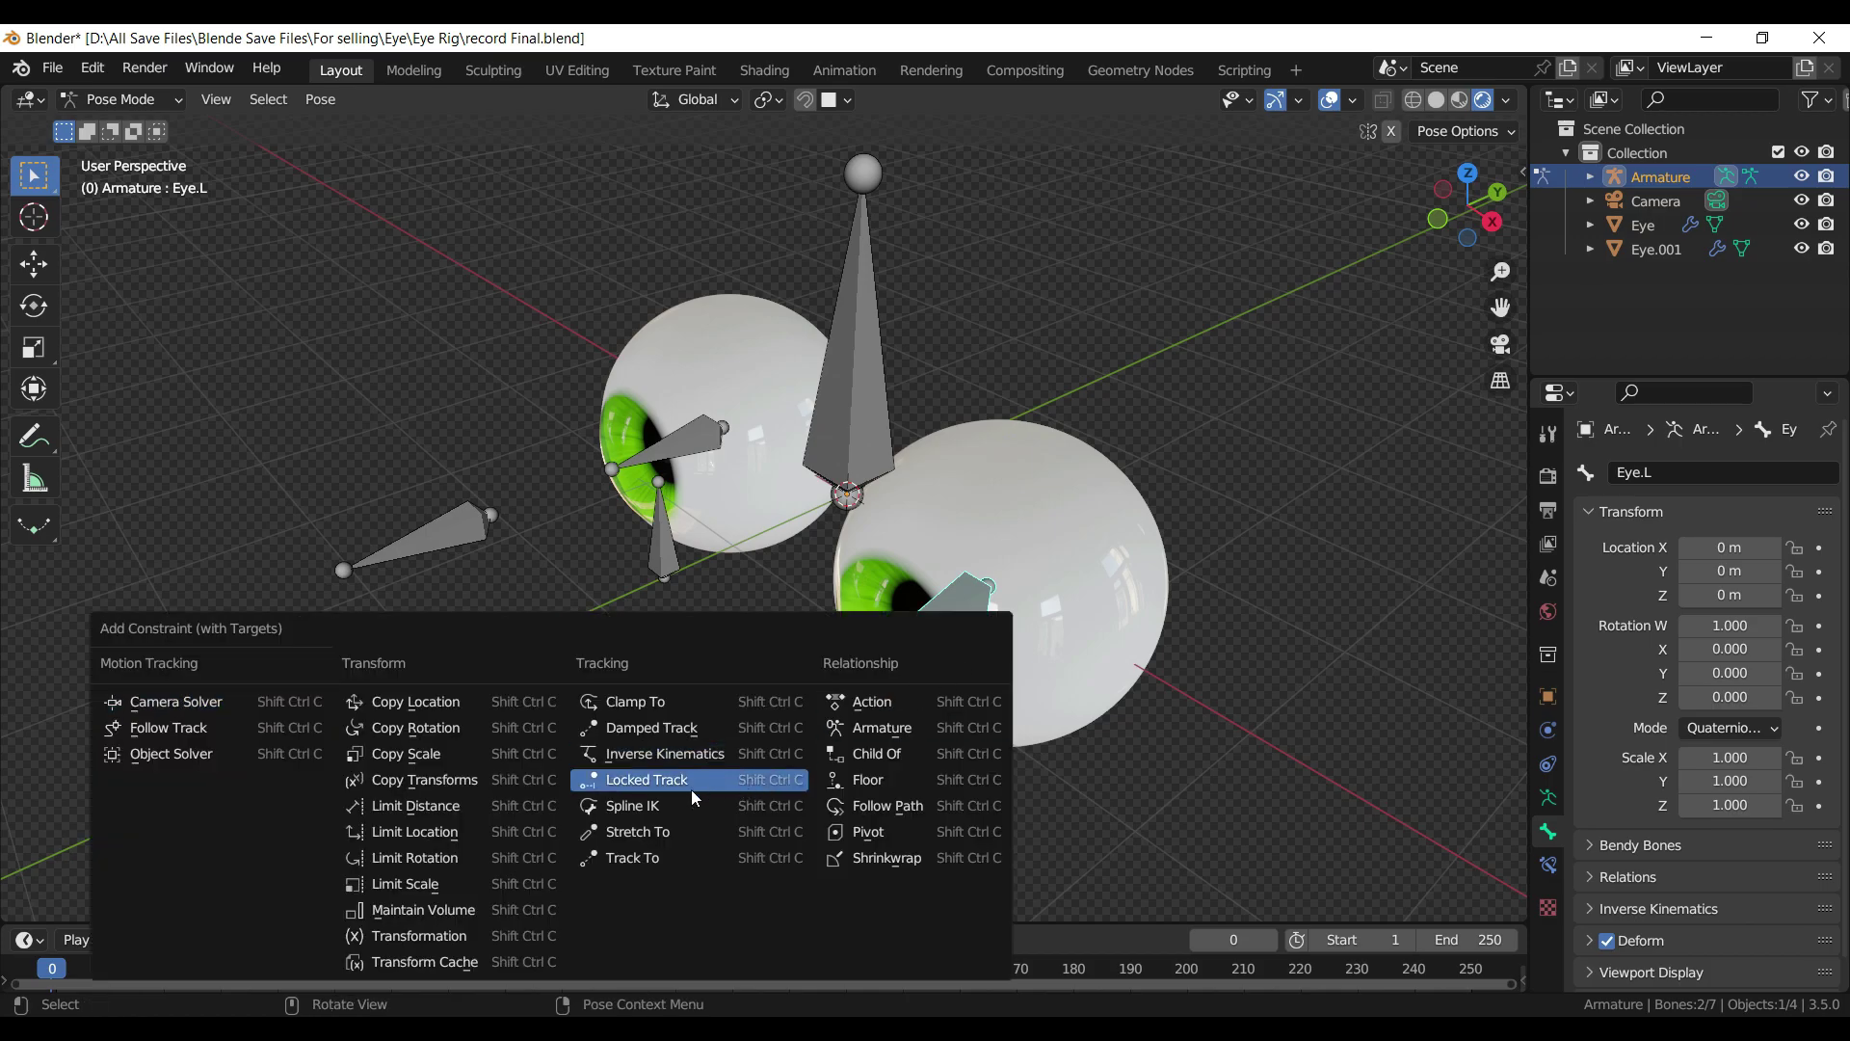
pyautogui.click(634, 853)
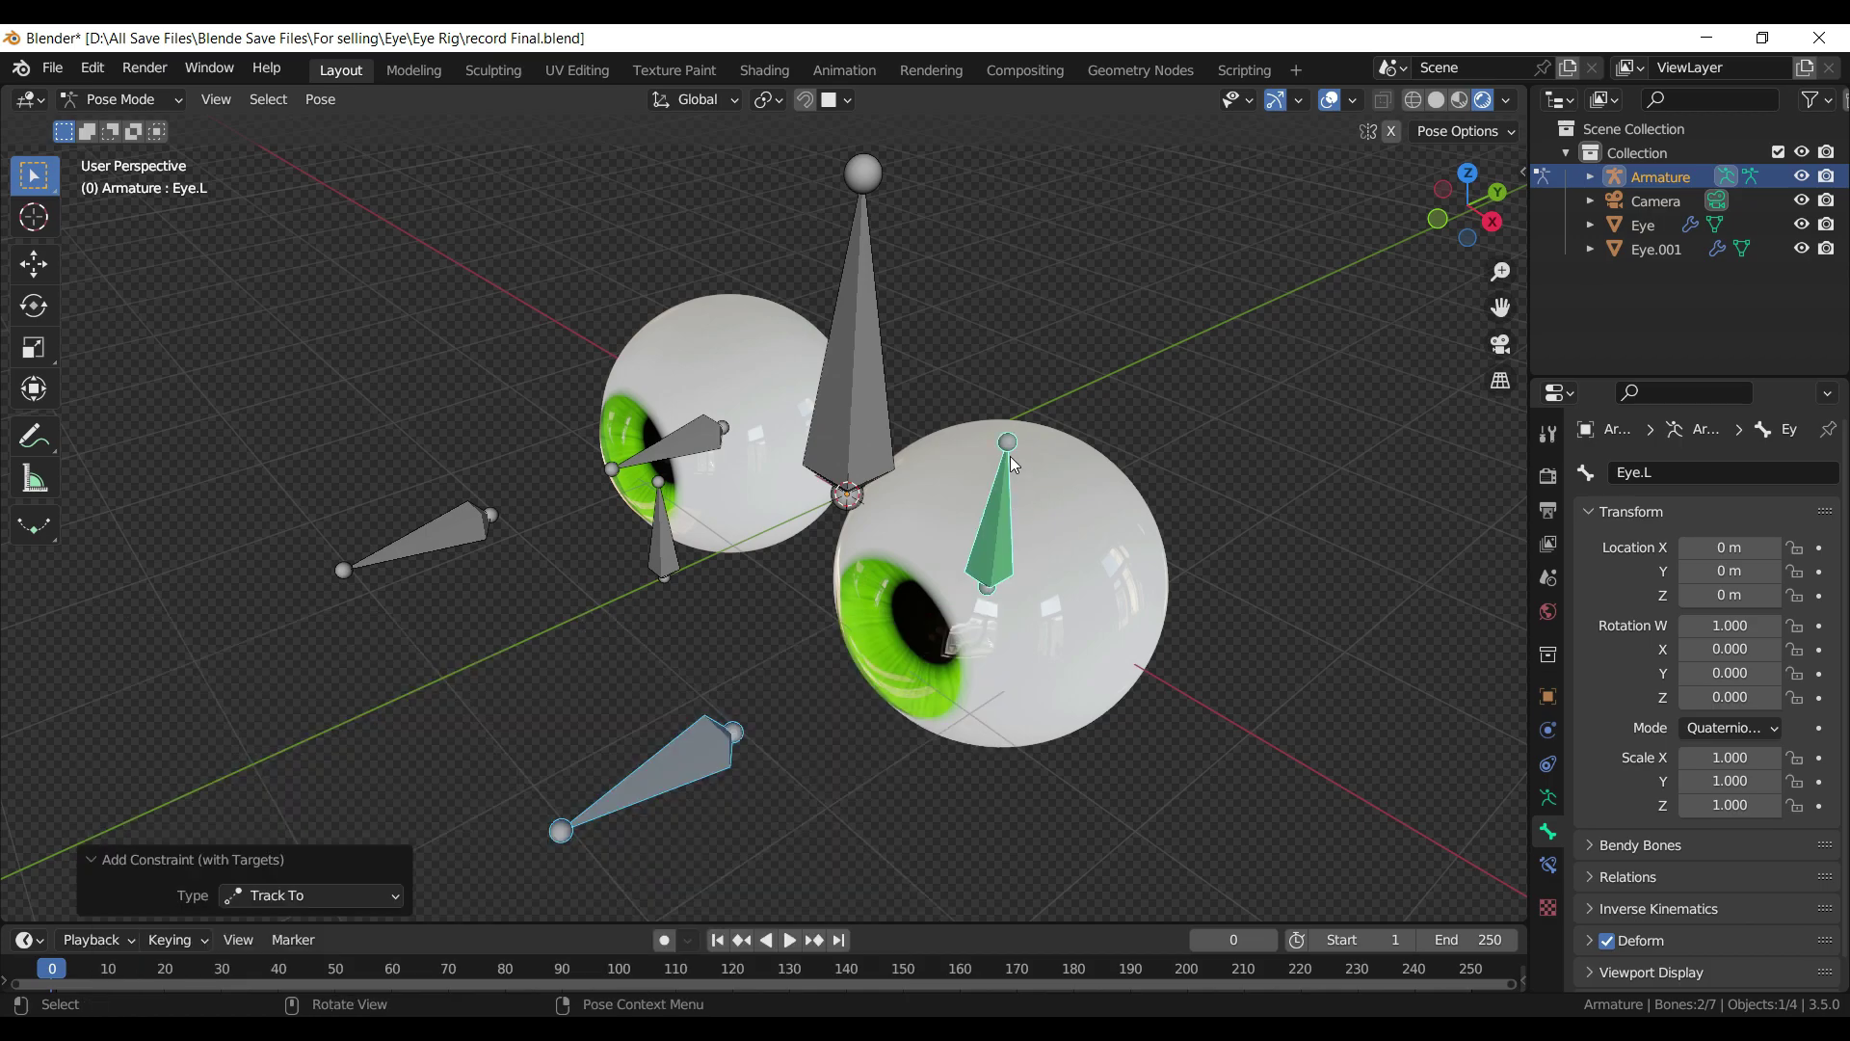
pyautogui.click(1548, 865)
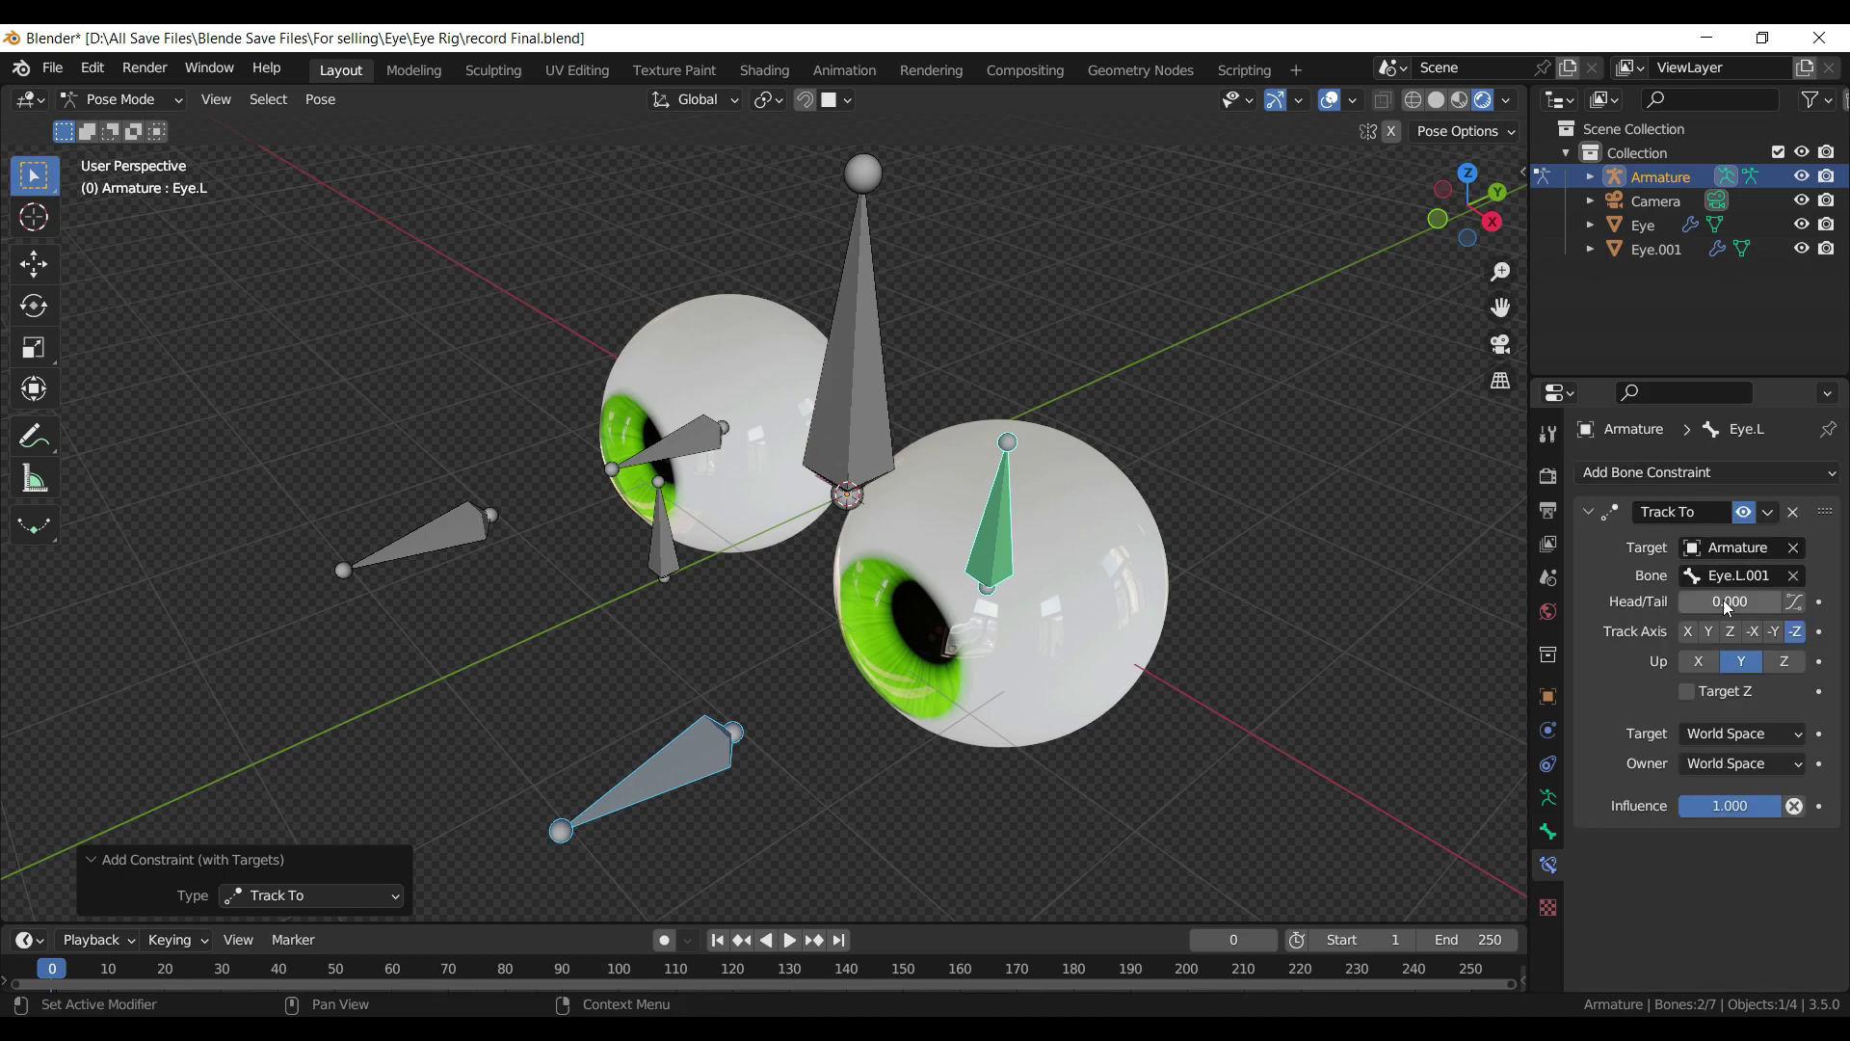
pyautogui.click(1701, 662)
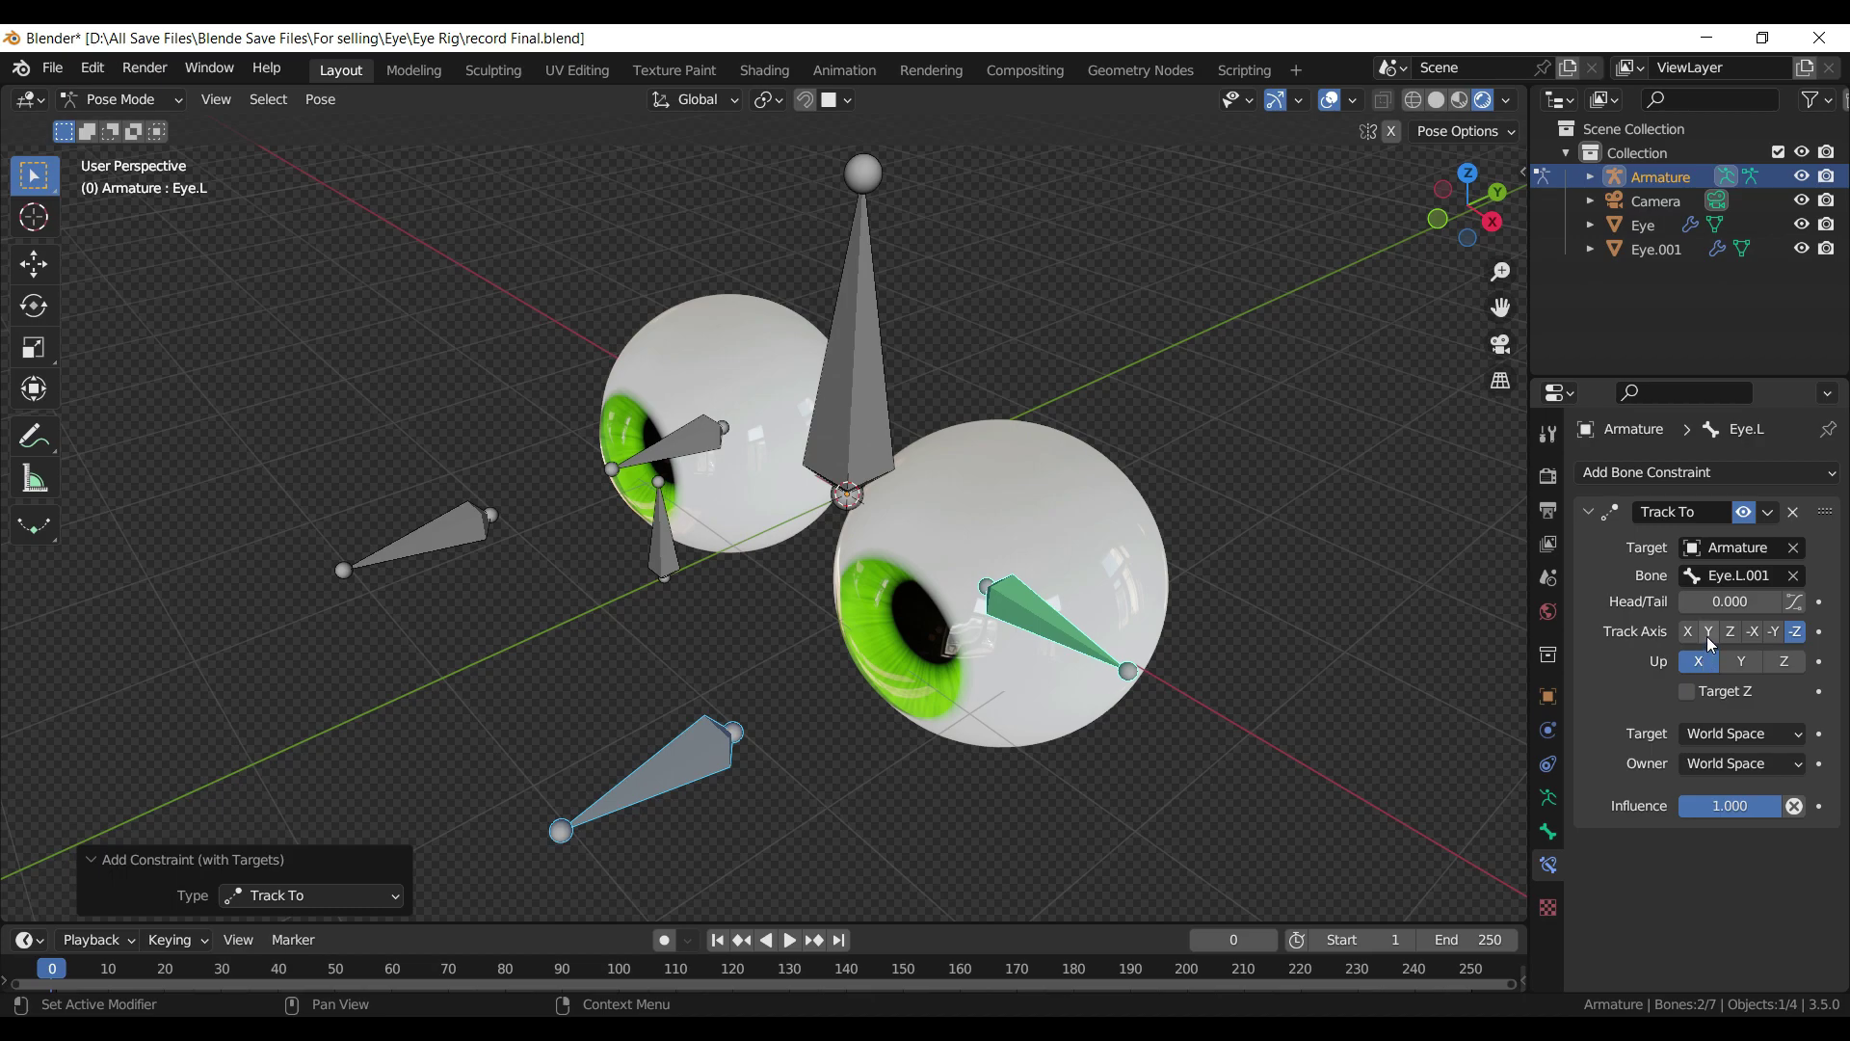
pyautogui.click(1709, 633)
# - Test the Eye.L tracking by temporarily moving the Eye.L.001 bone, and cancel the move
pyautogui.click(674, 771)
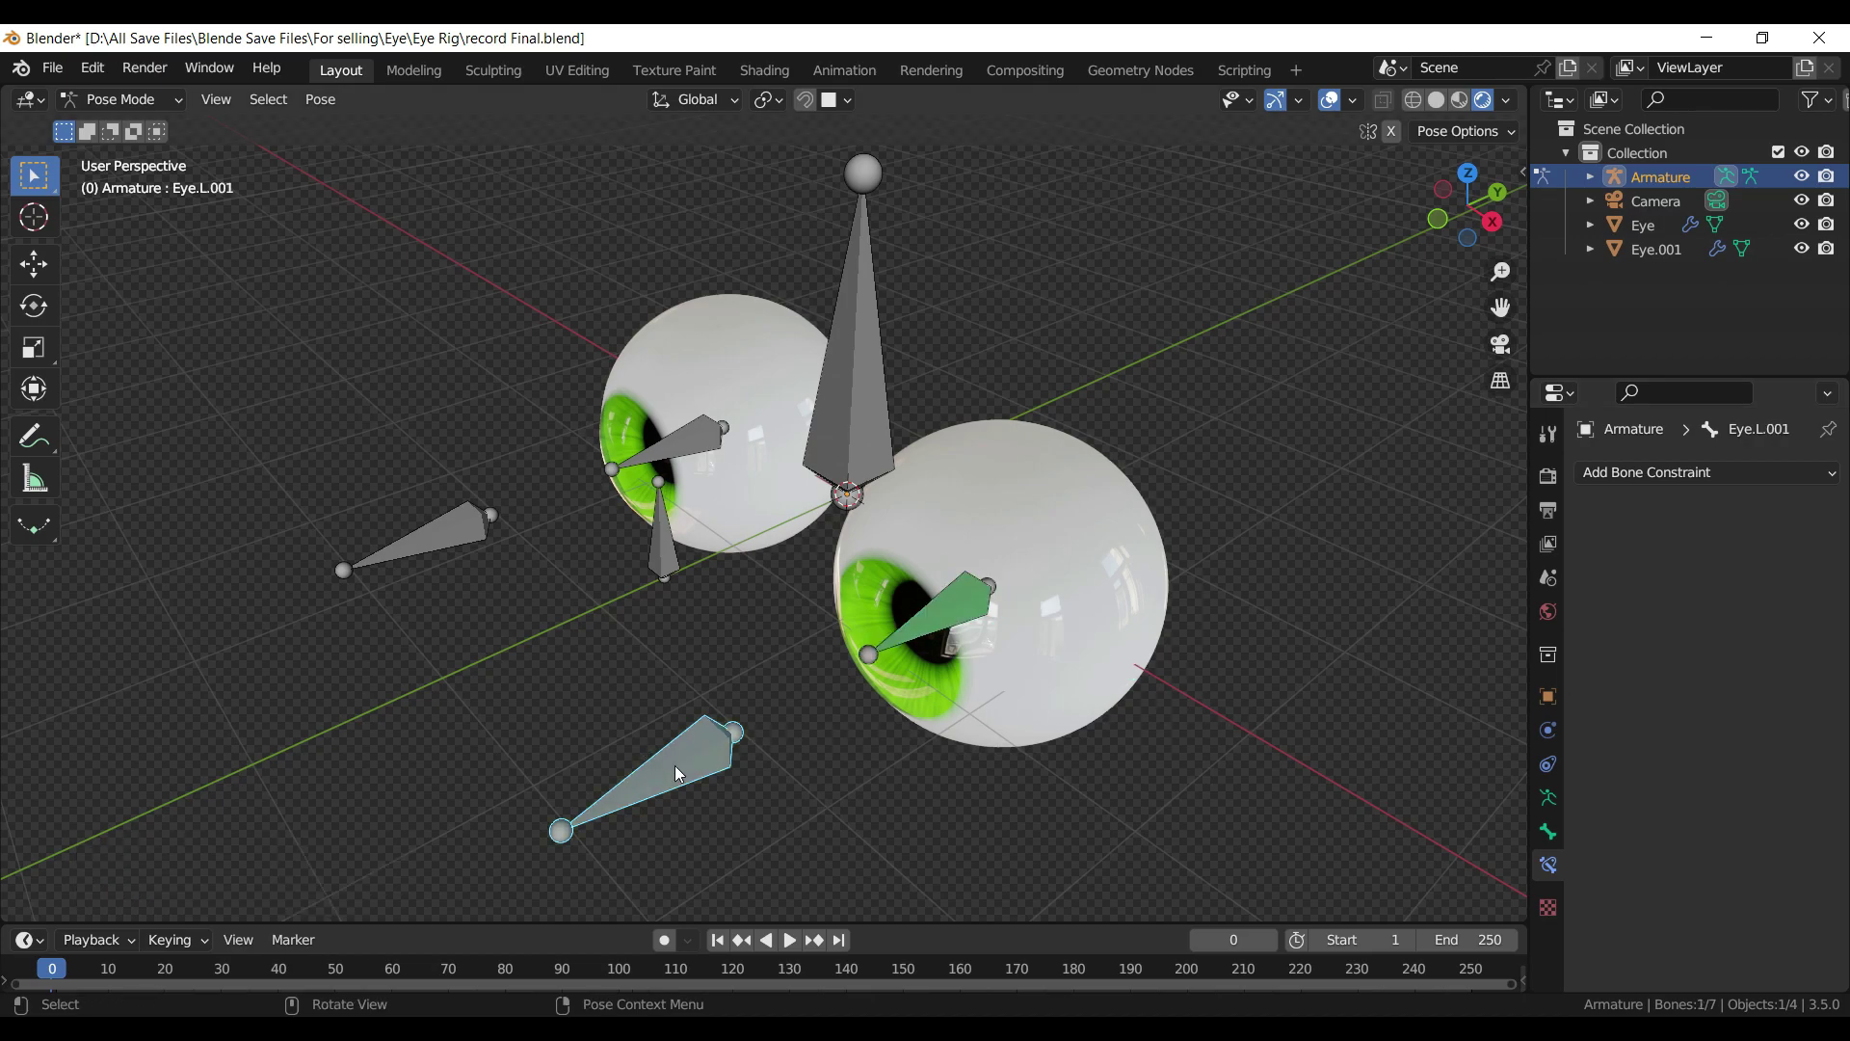
pyautogui.press('g')
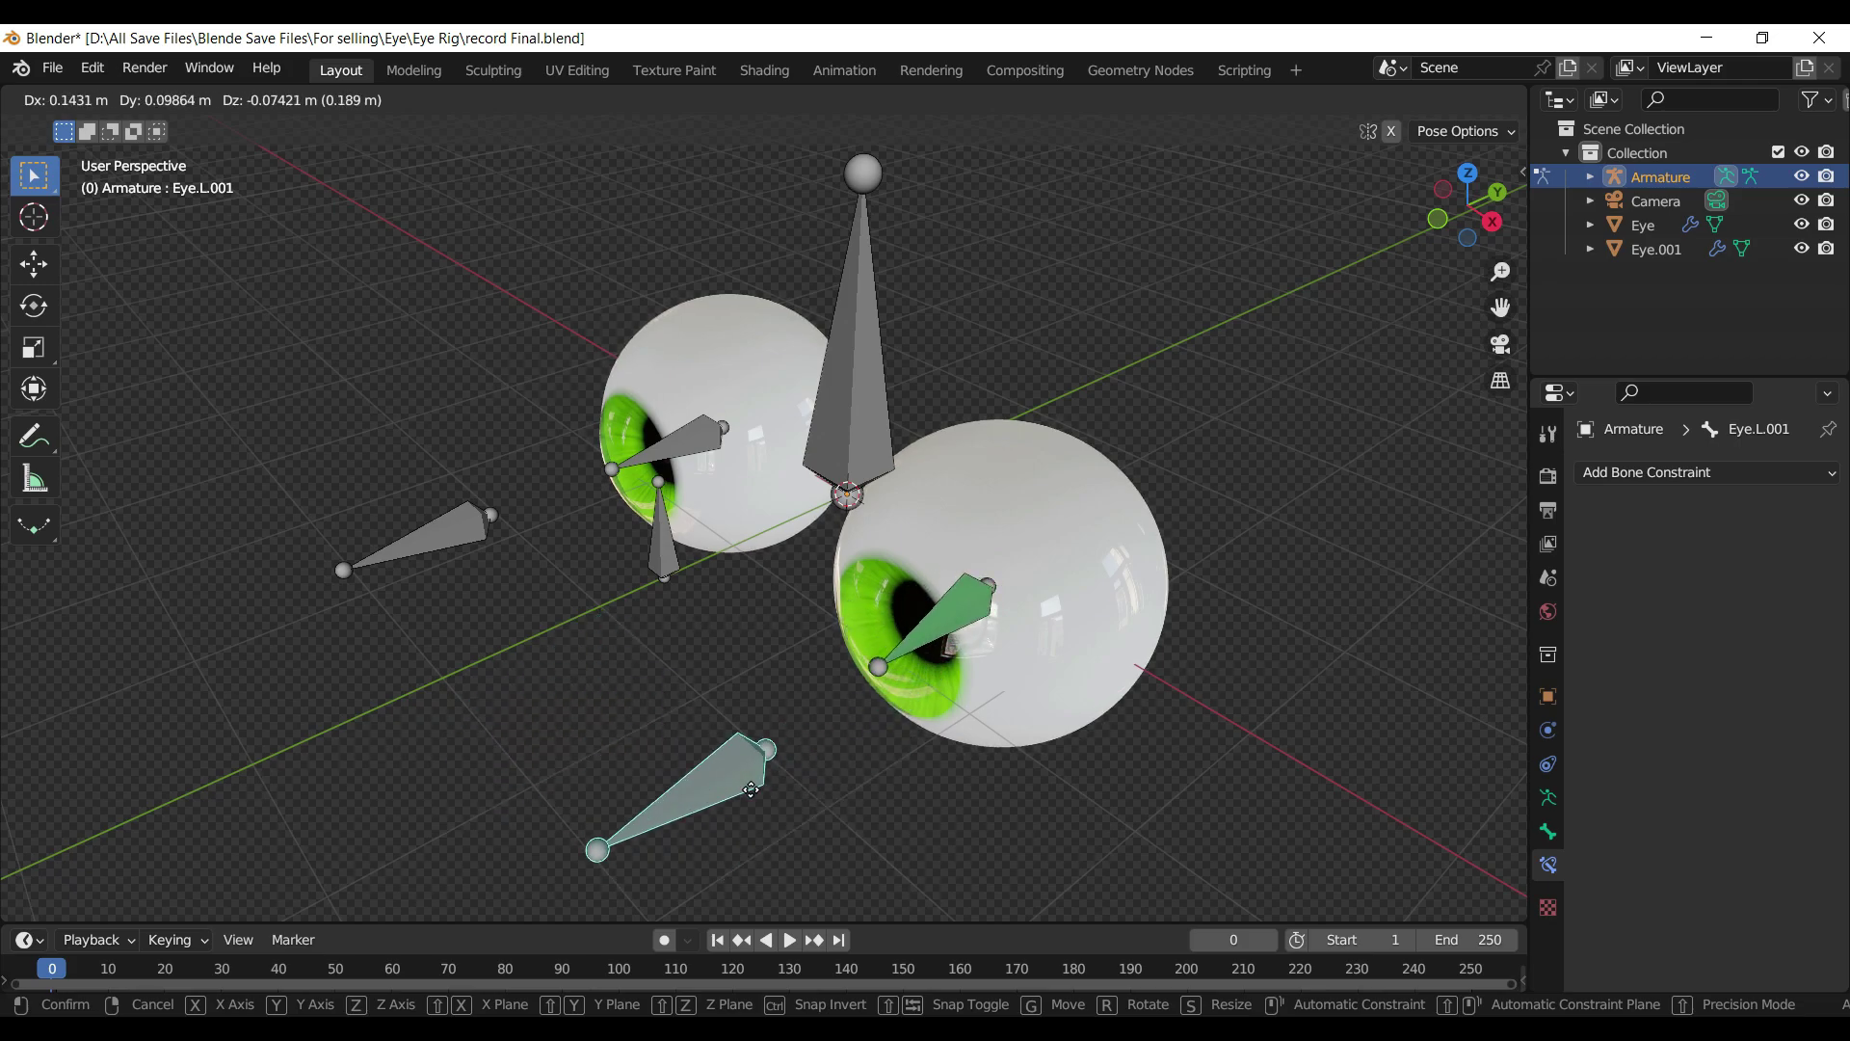
pyautogui.rightClick(751, 789)
# - Add a Track To constraint on Eye.R targeting Eye.R.001, with track axis Y and up axis X
pyautogui.click(441, 534)
pyautogui.keyDown('shift'); pyautogui.click(676, 454); pyautogui.keyUp('shift')
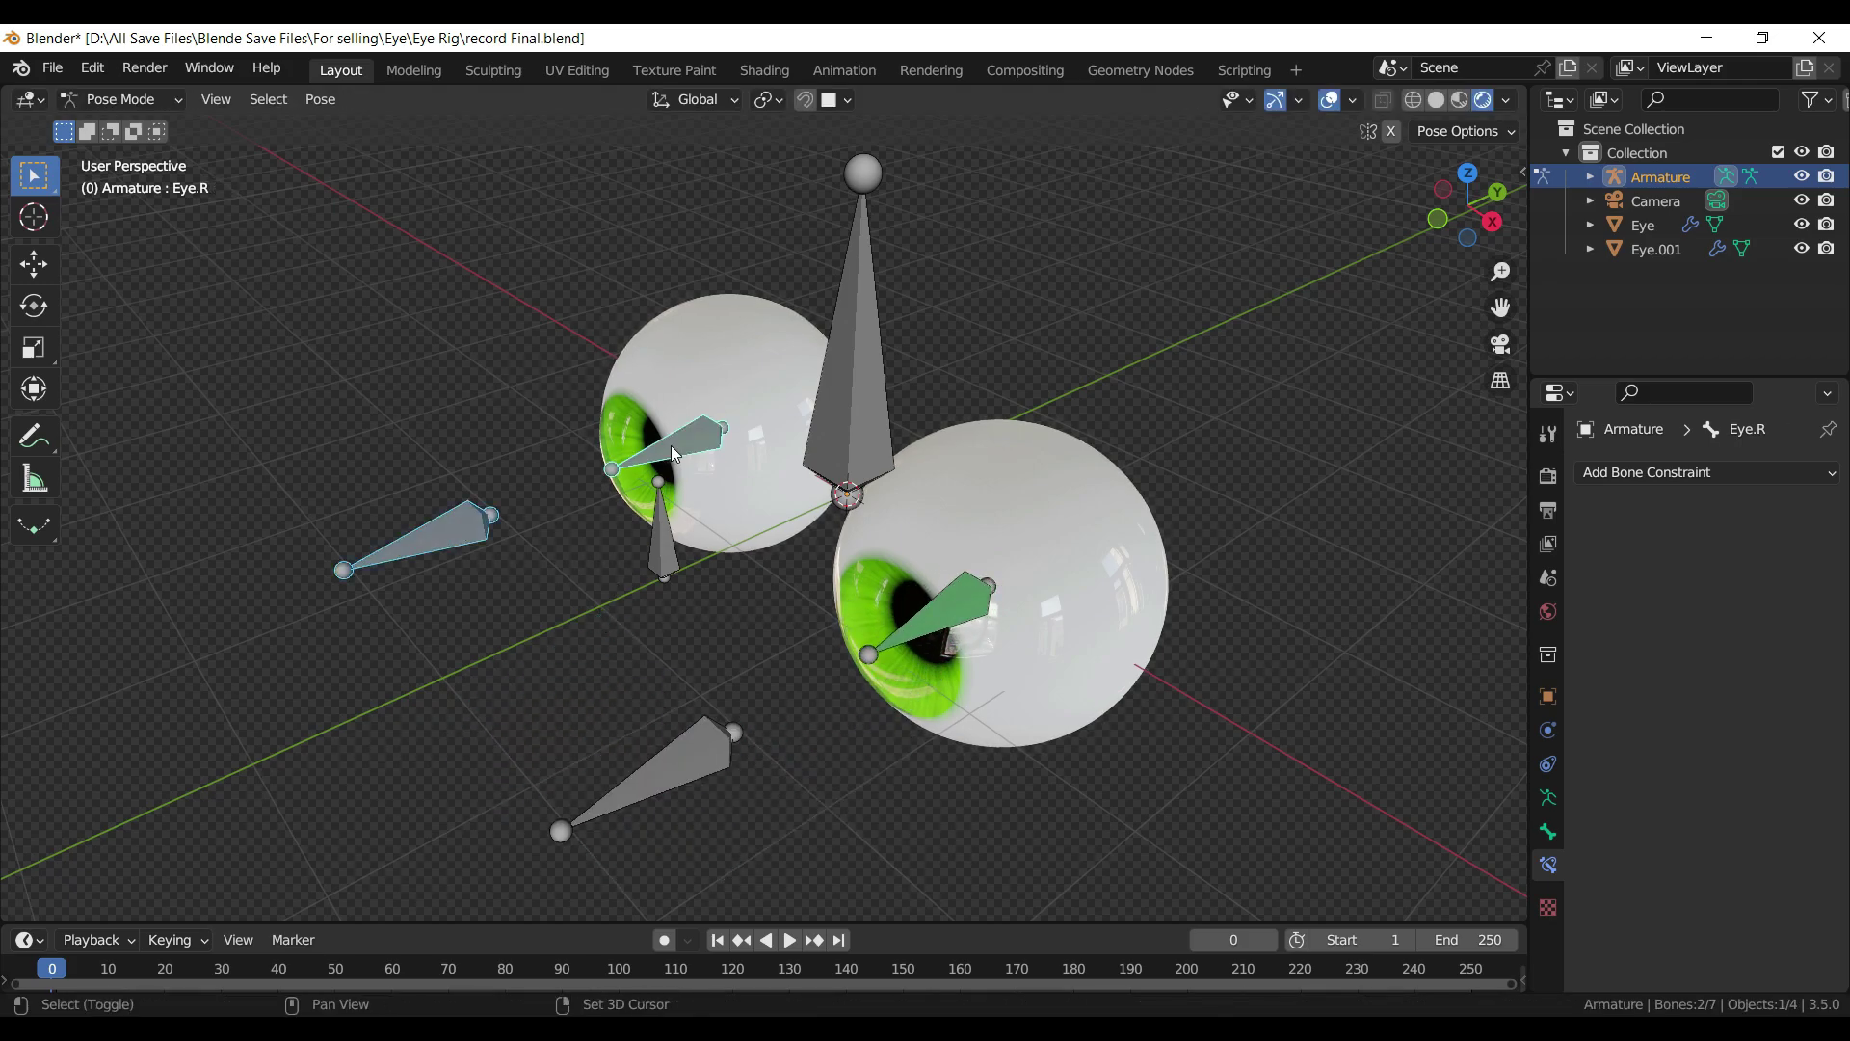
pyautogui.hotkey('shift', 'ctrl', 'c')
pyautogui.click(676, 454)
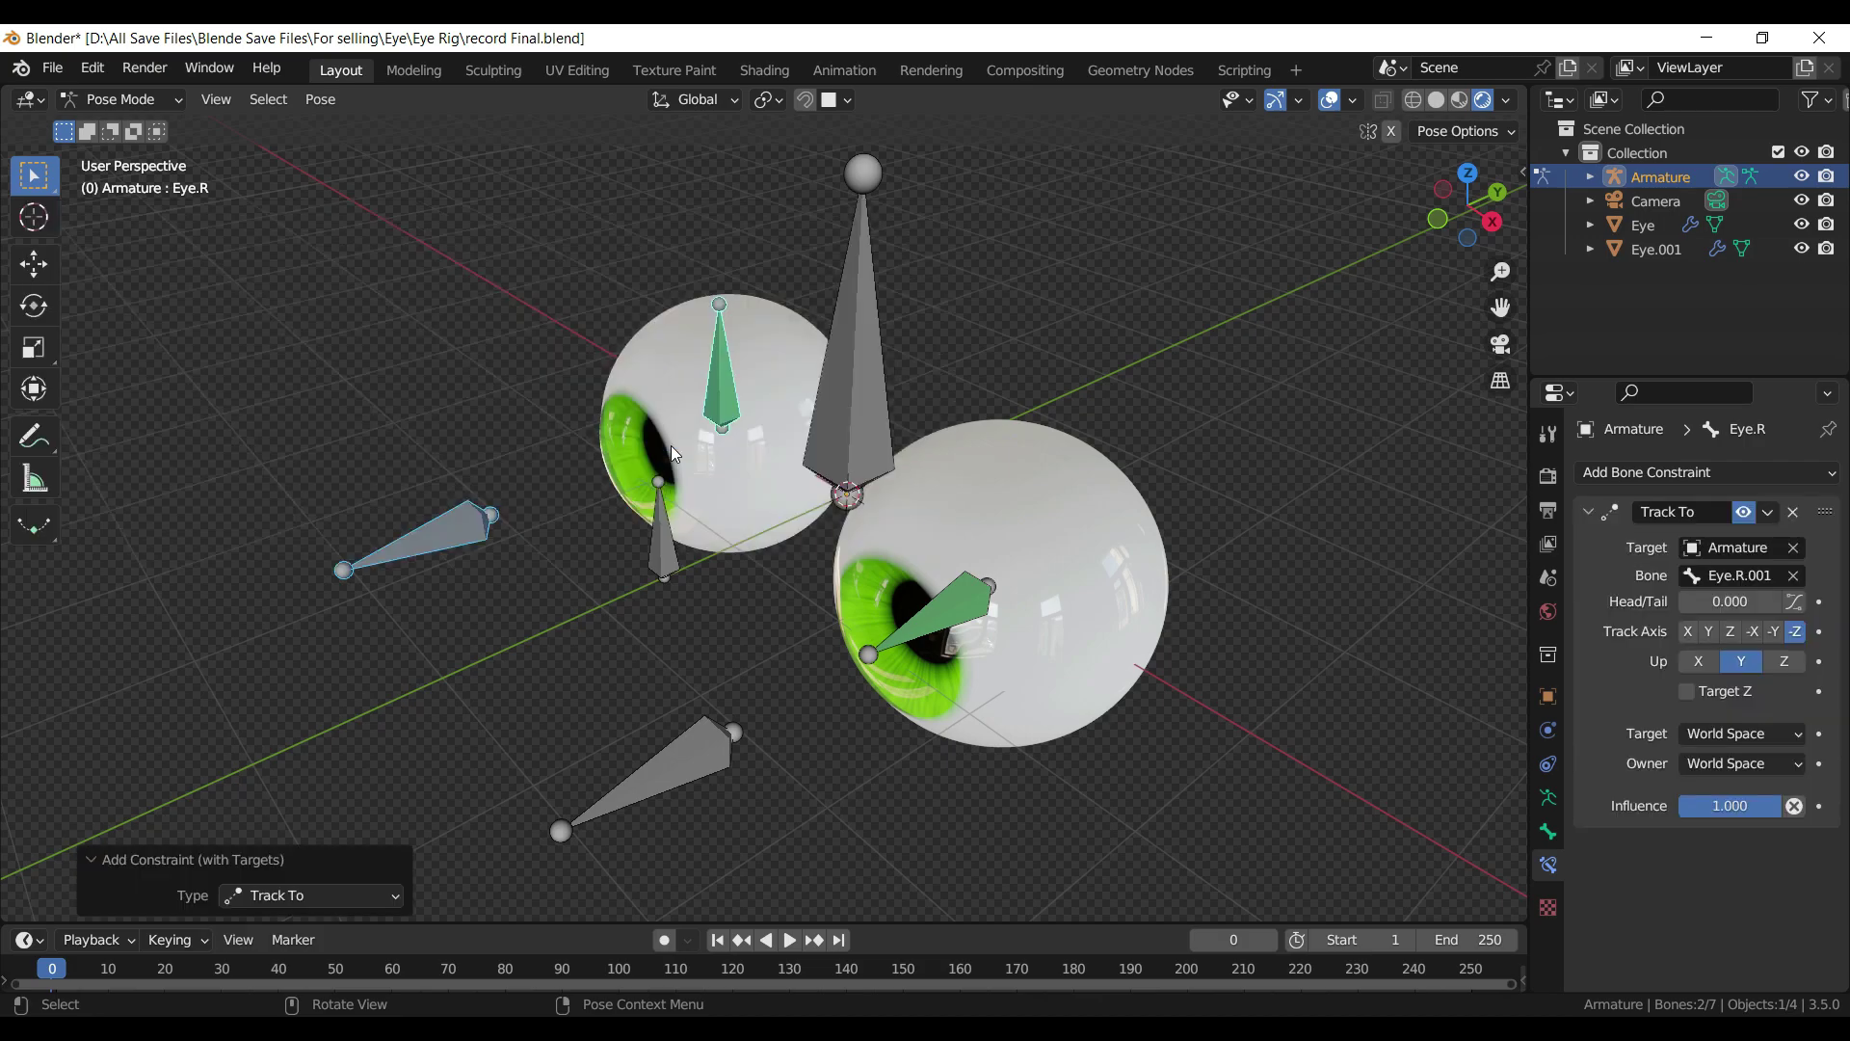
pyautogui.click(1700, 661)
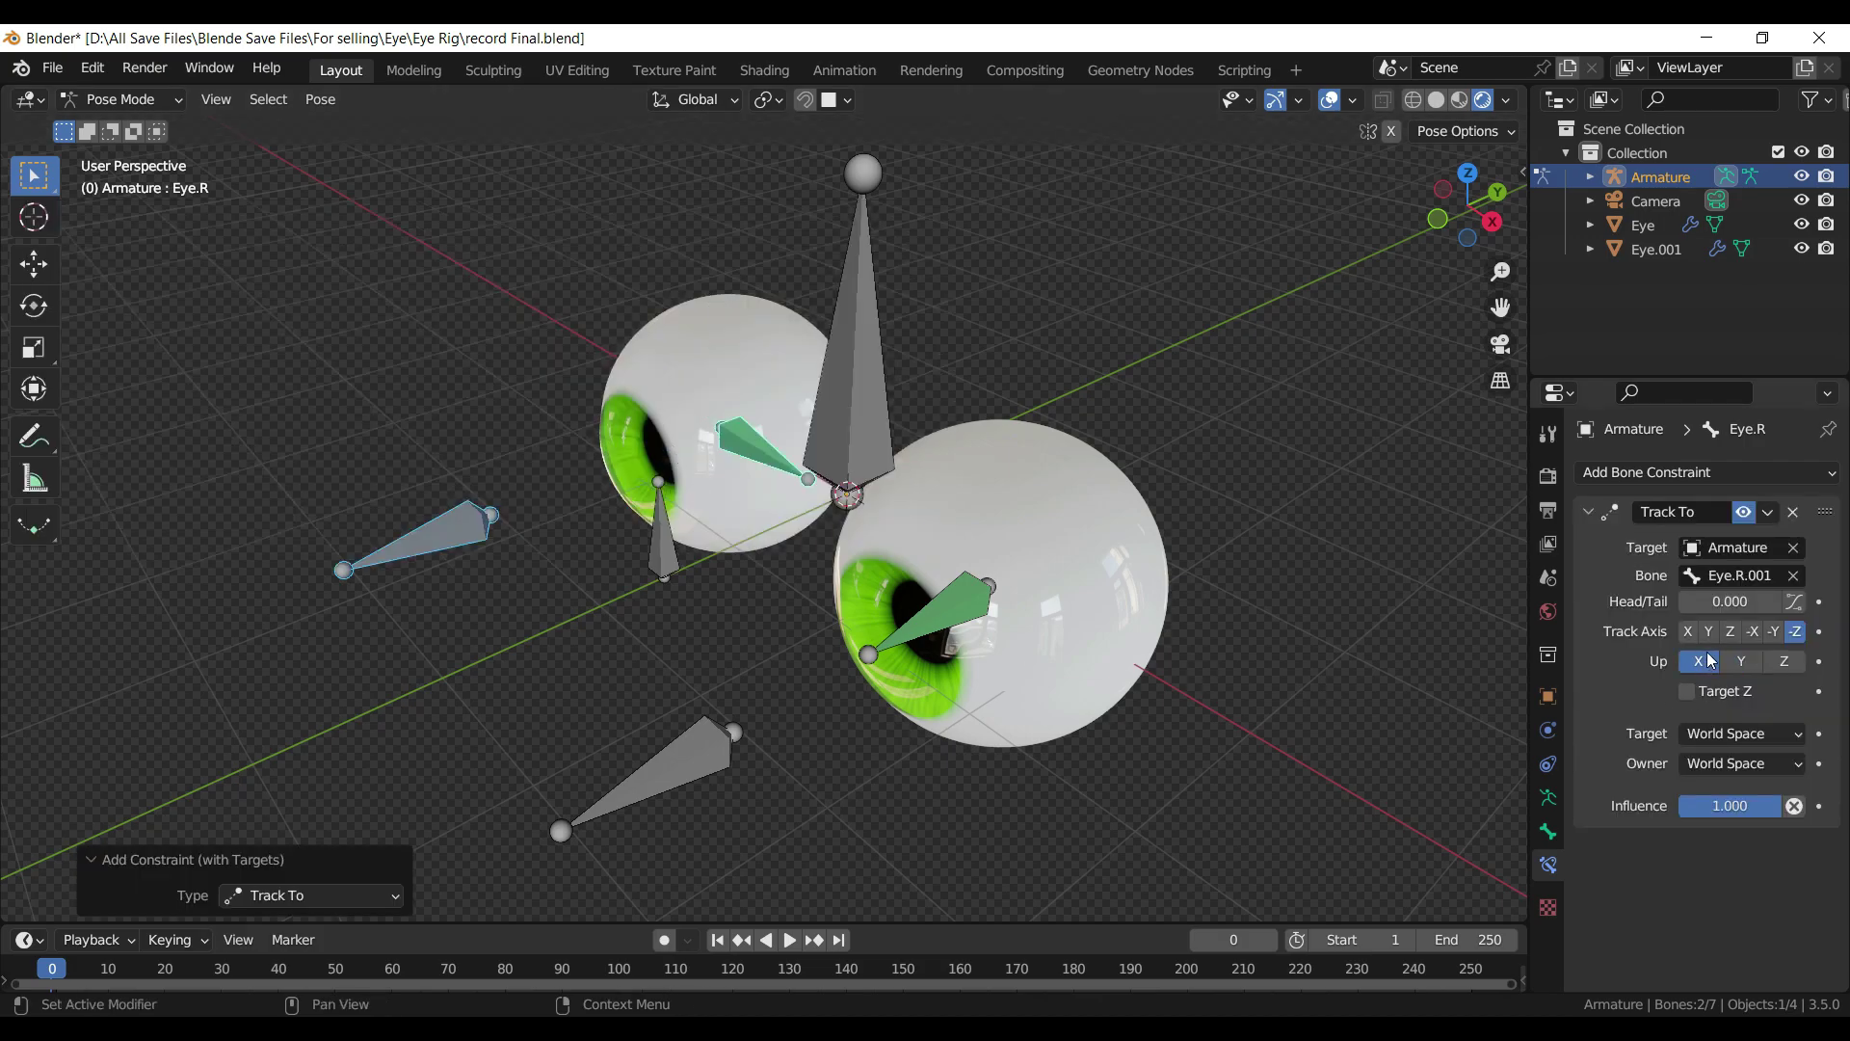
pyautogui.click(1711, 633)
# - Test the Eye.R tracking by temporarily moving the Eye.R.001 bone, and cancel the move
pyautogui.click(460, 547)
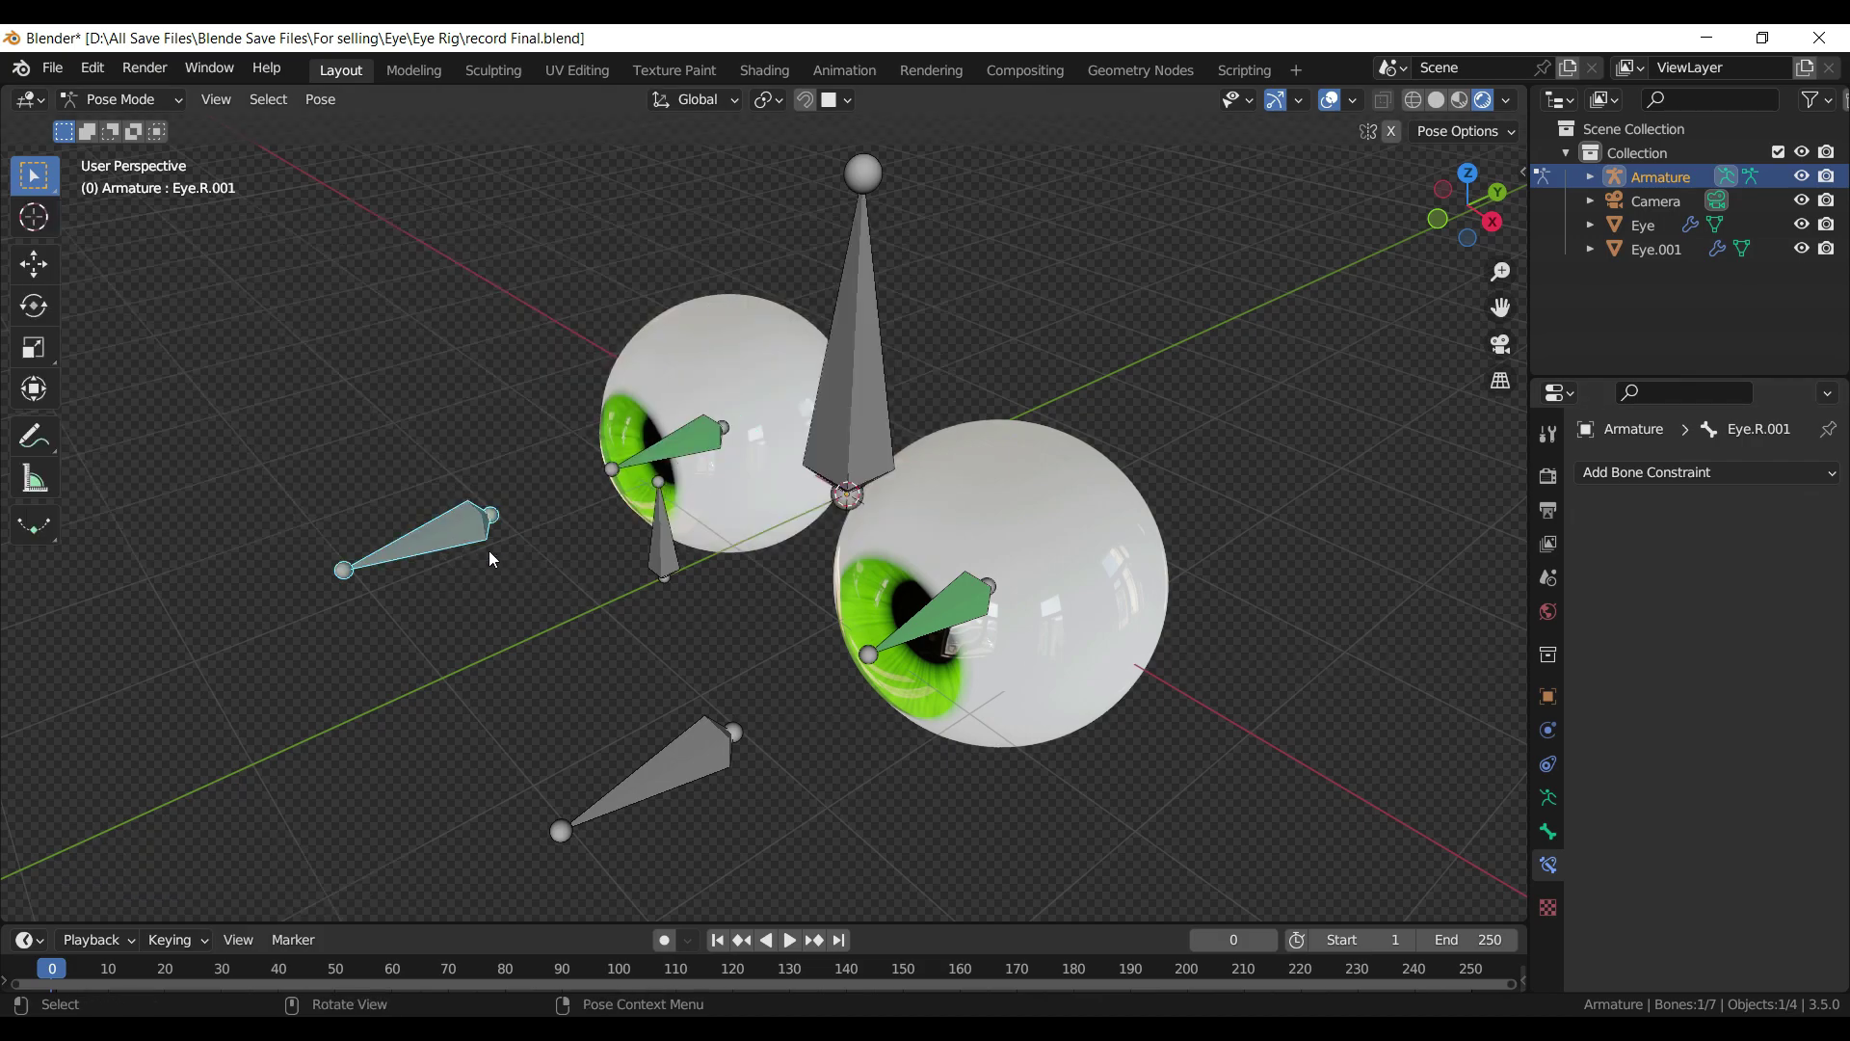
pyautogui.press('g')
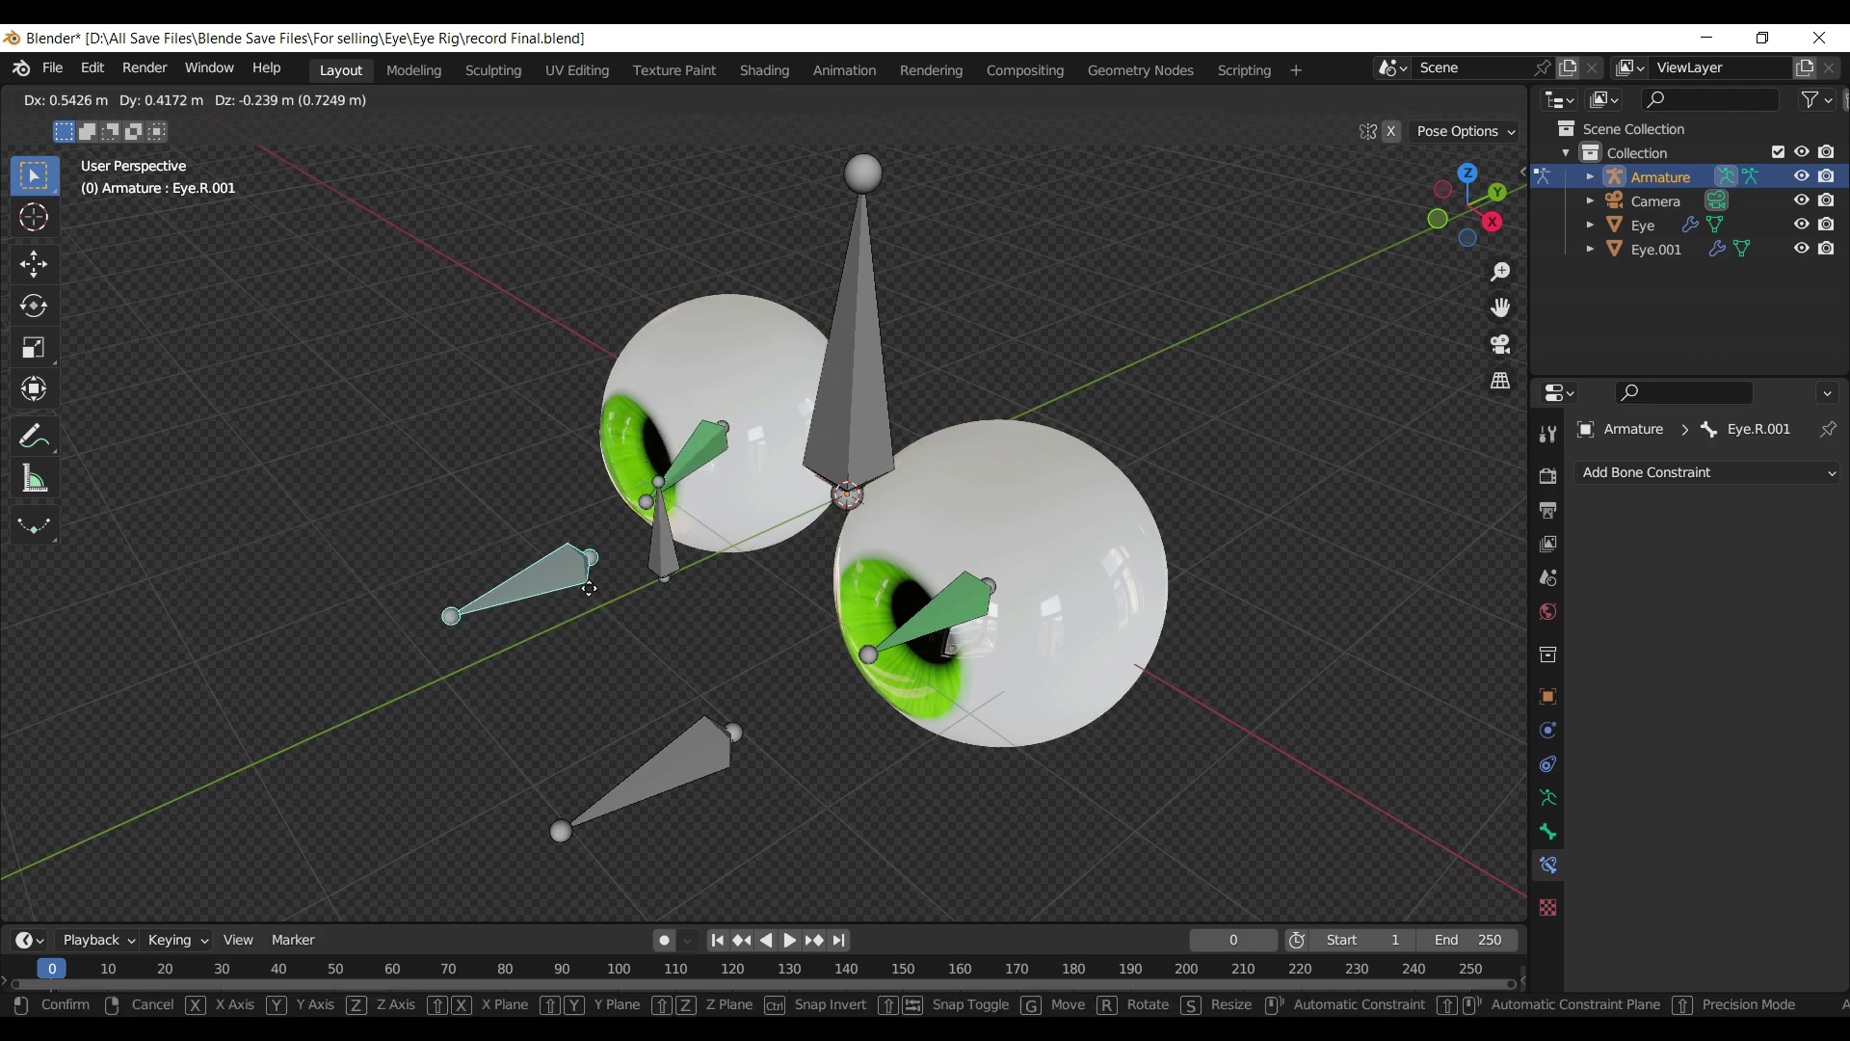
pyautogui.rightClick(583, 536)
pyautogui.click(671, 779)
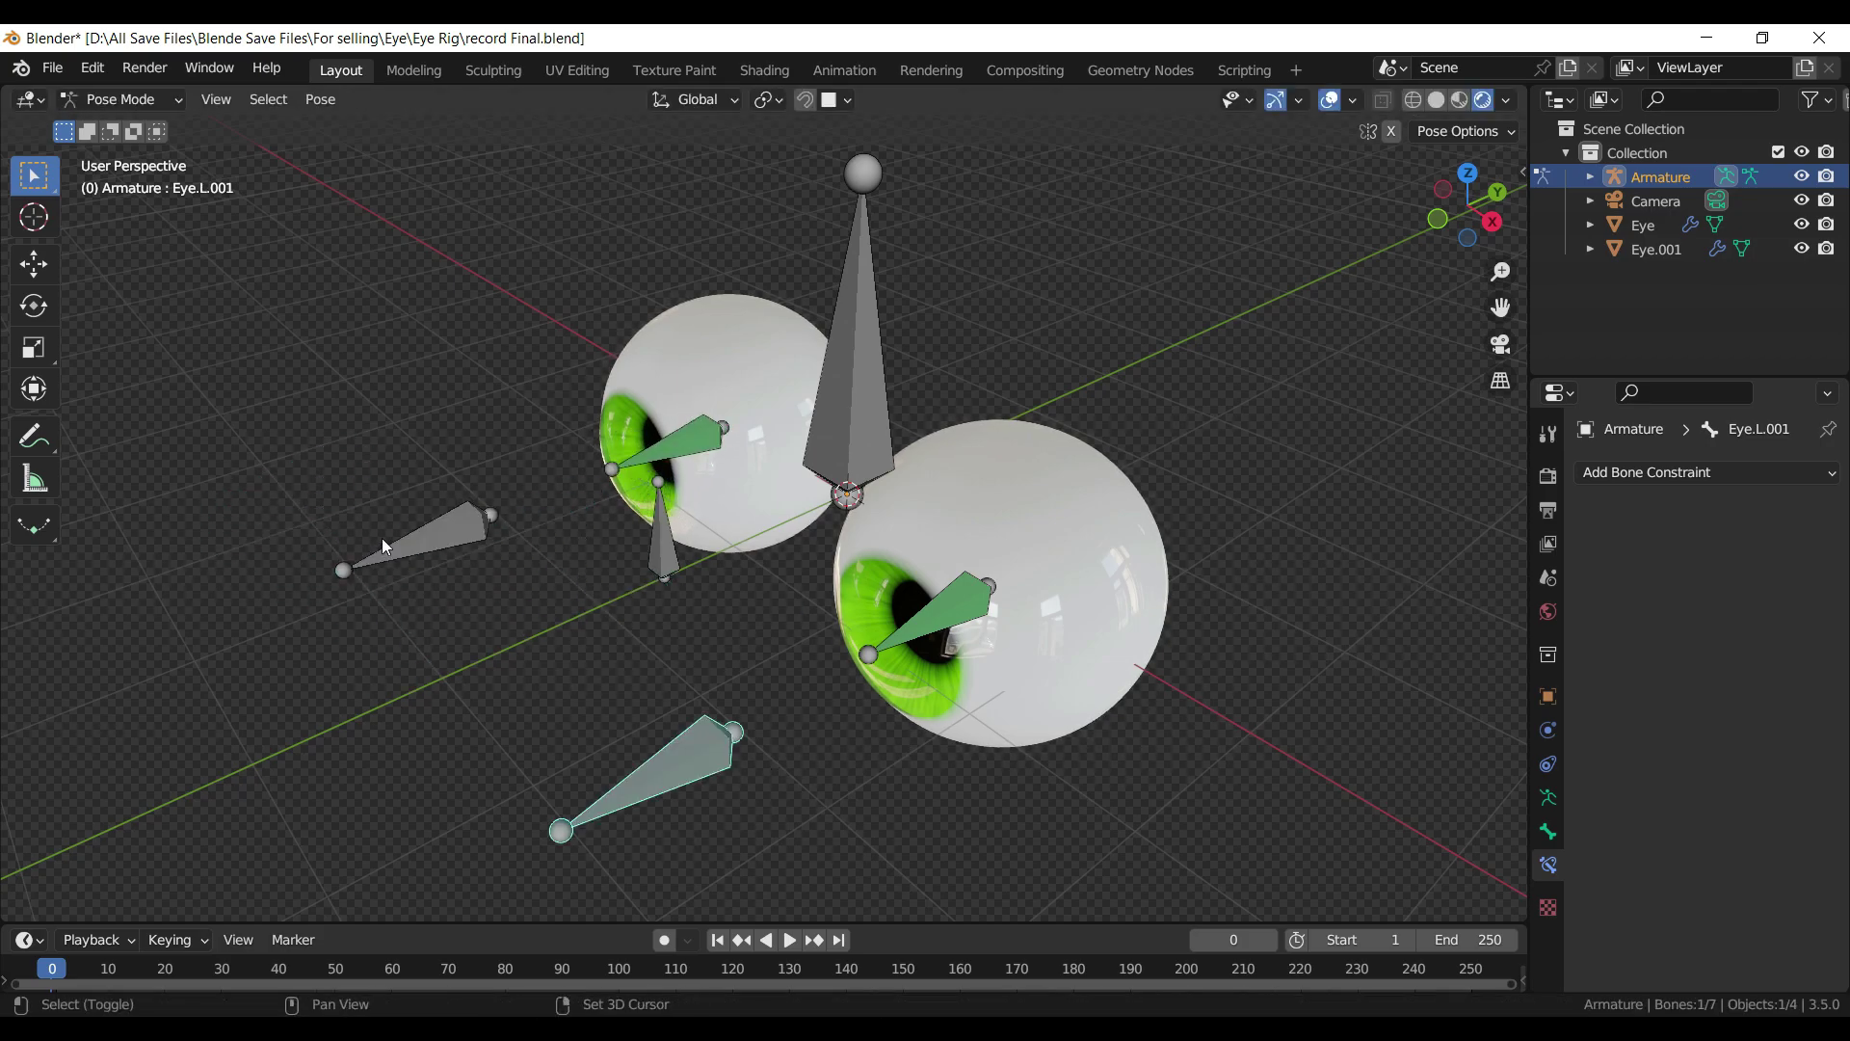
pyautogui.keyDown('shift'); pyautogui.click(425, 546); pyautogui.keyUp('shift')
pyautogui.keyDown('shift'); pyautogui.click(665, 559); pyautogui.keyUp('shift')
pyautogui.click(664, 556)
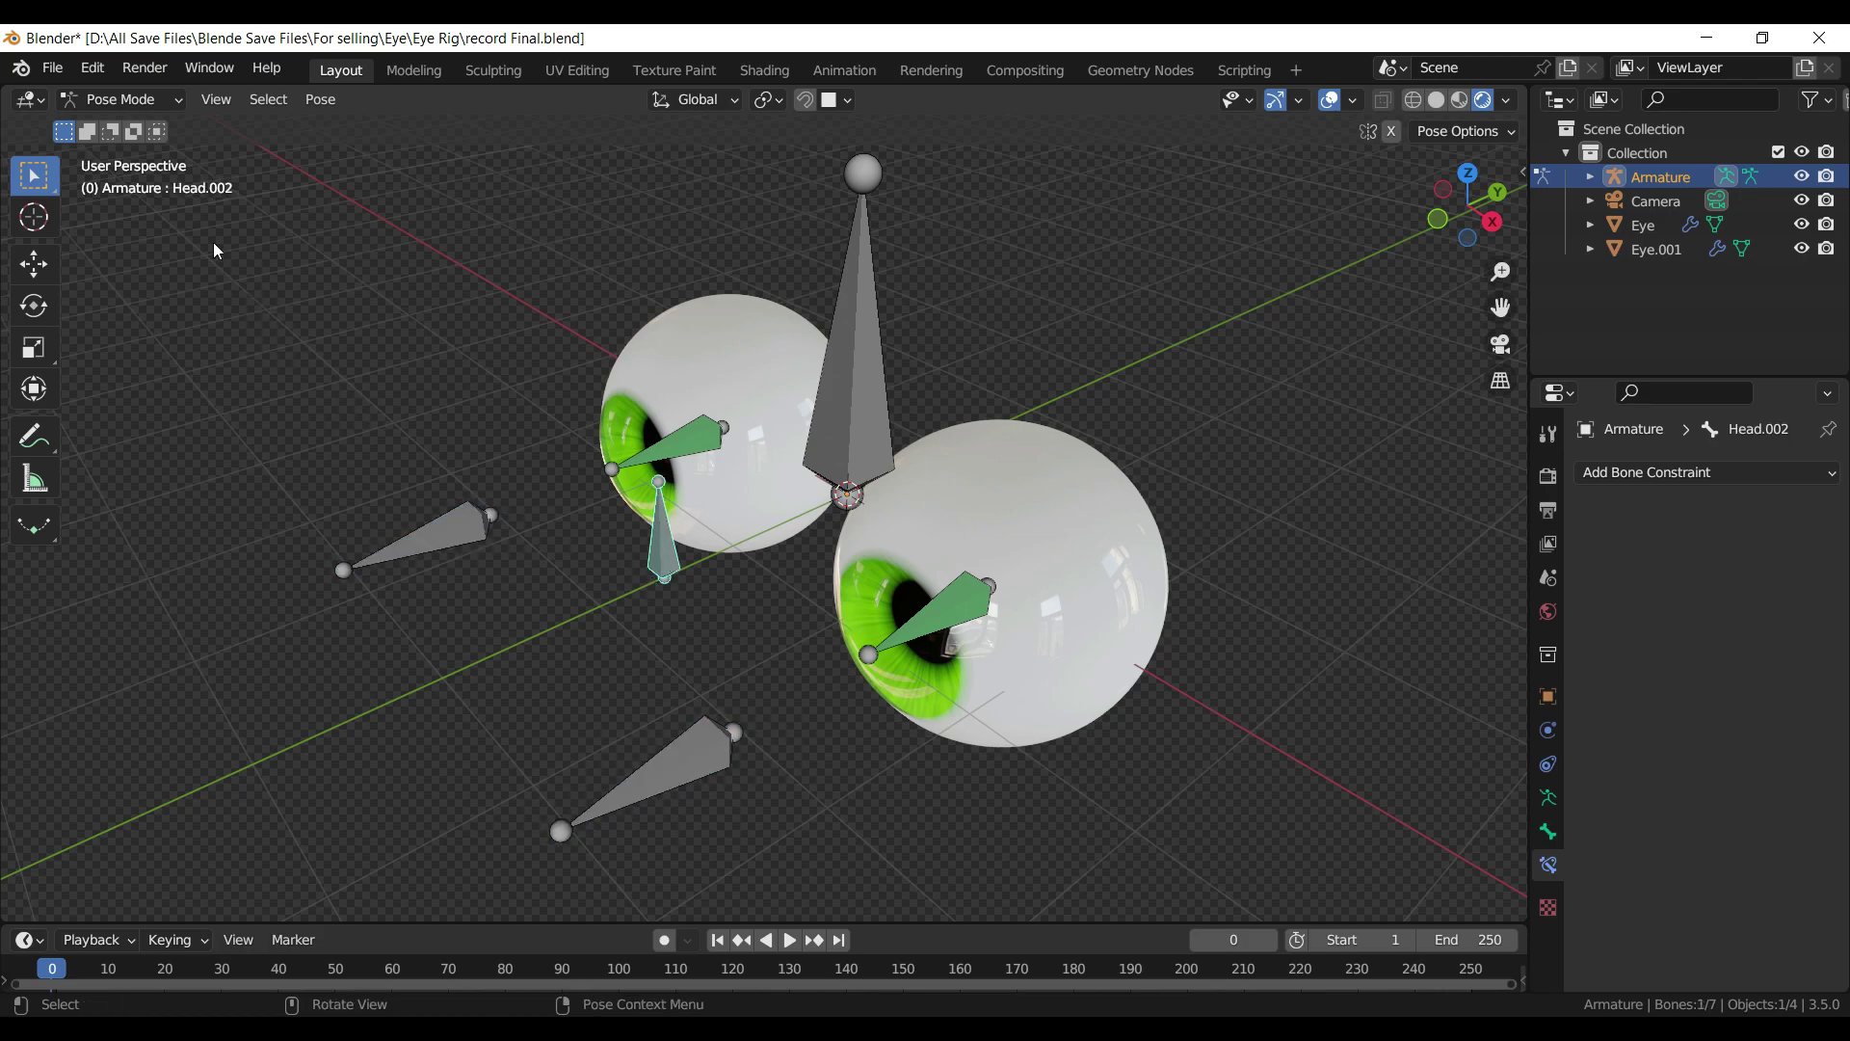
# - In Edit Mode, parent Eye.L.001 and Eye.R.001 to the short Head.002 bone with Keep Offset
pyautogui.click(147, 109)
pyautogui.click(130, 153)
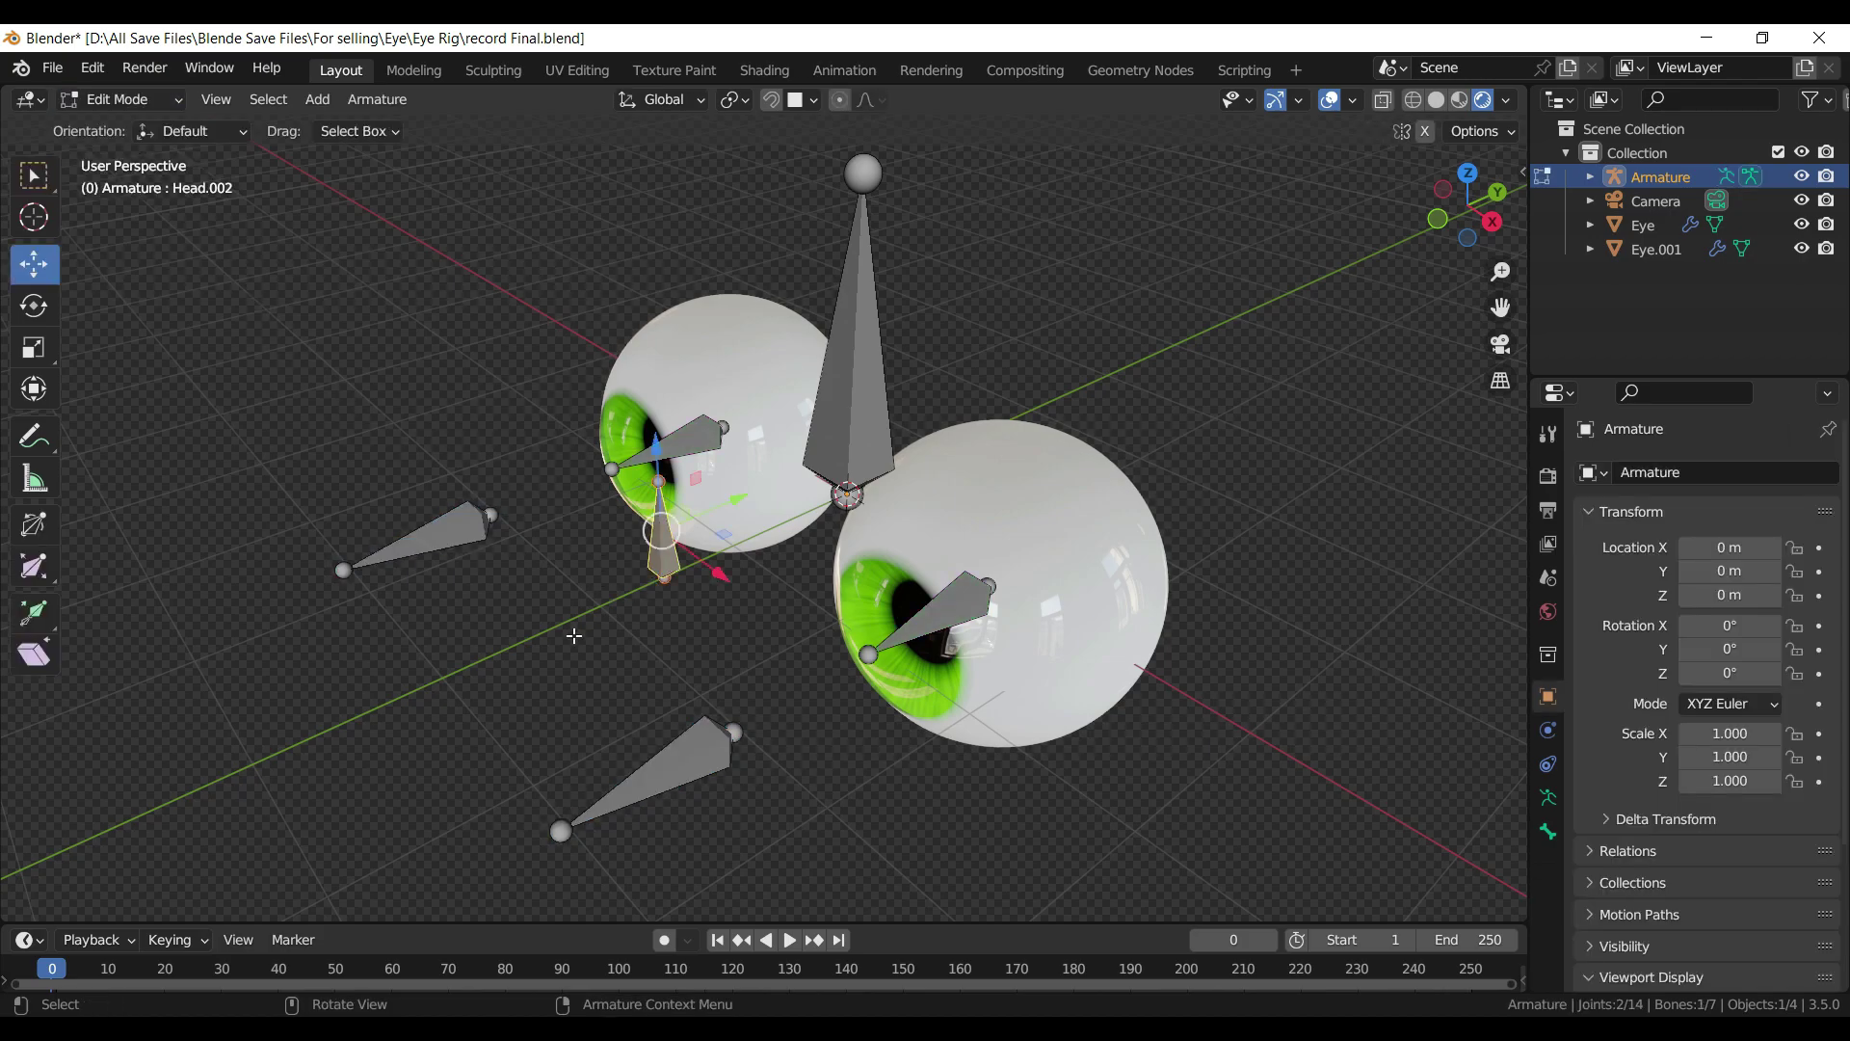
pyautogui.click(574, 636)
pyautogui.click(680, 762)
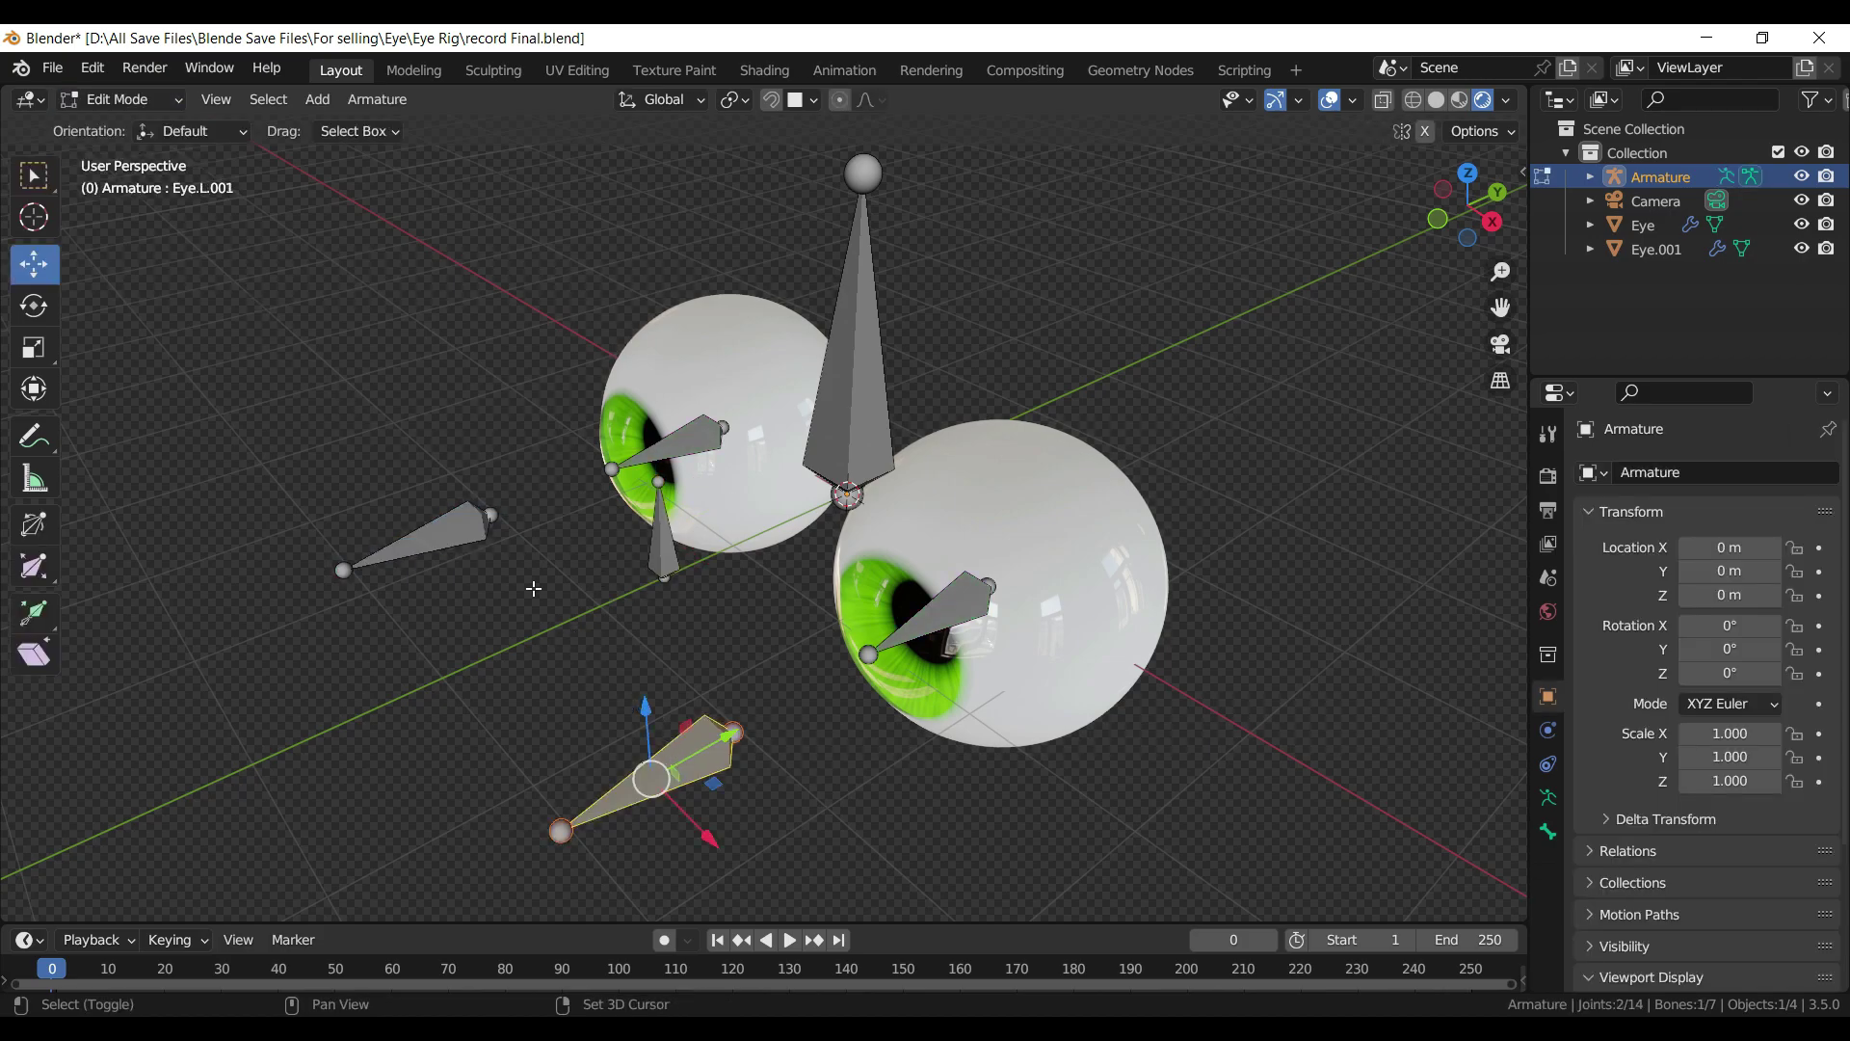
pyautogui.keyDown('shift'); pyautogui.click(433, 543); pyautogui.keyUp('shift')
pyautogui.keyDown('shift'); pyautogui.click(664, 544); pyautogui.keyUp('shift')
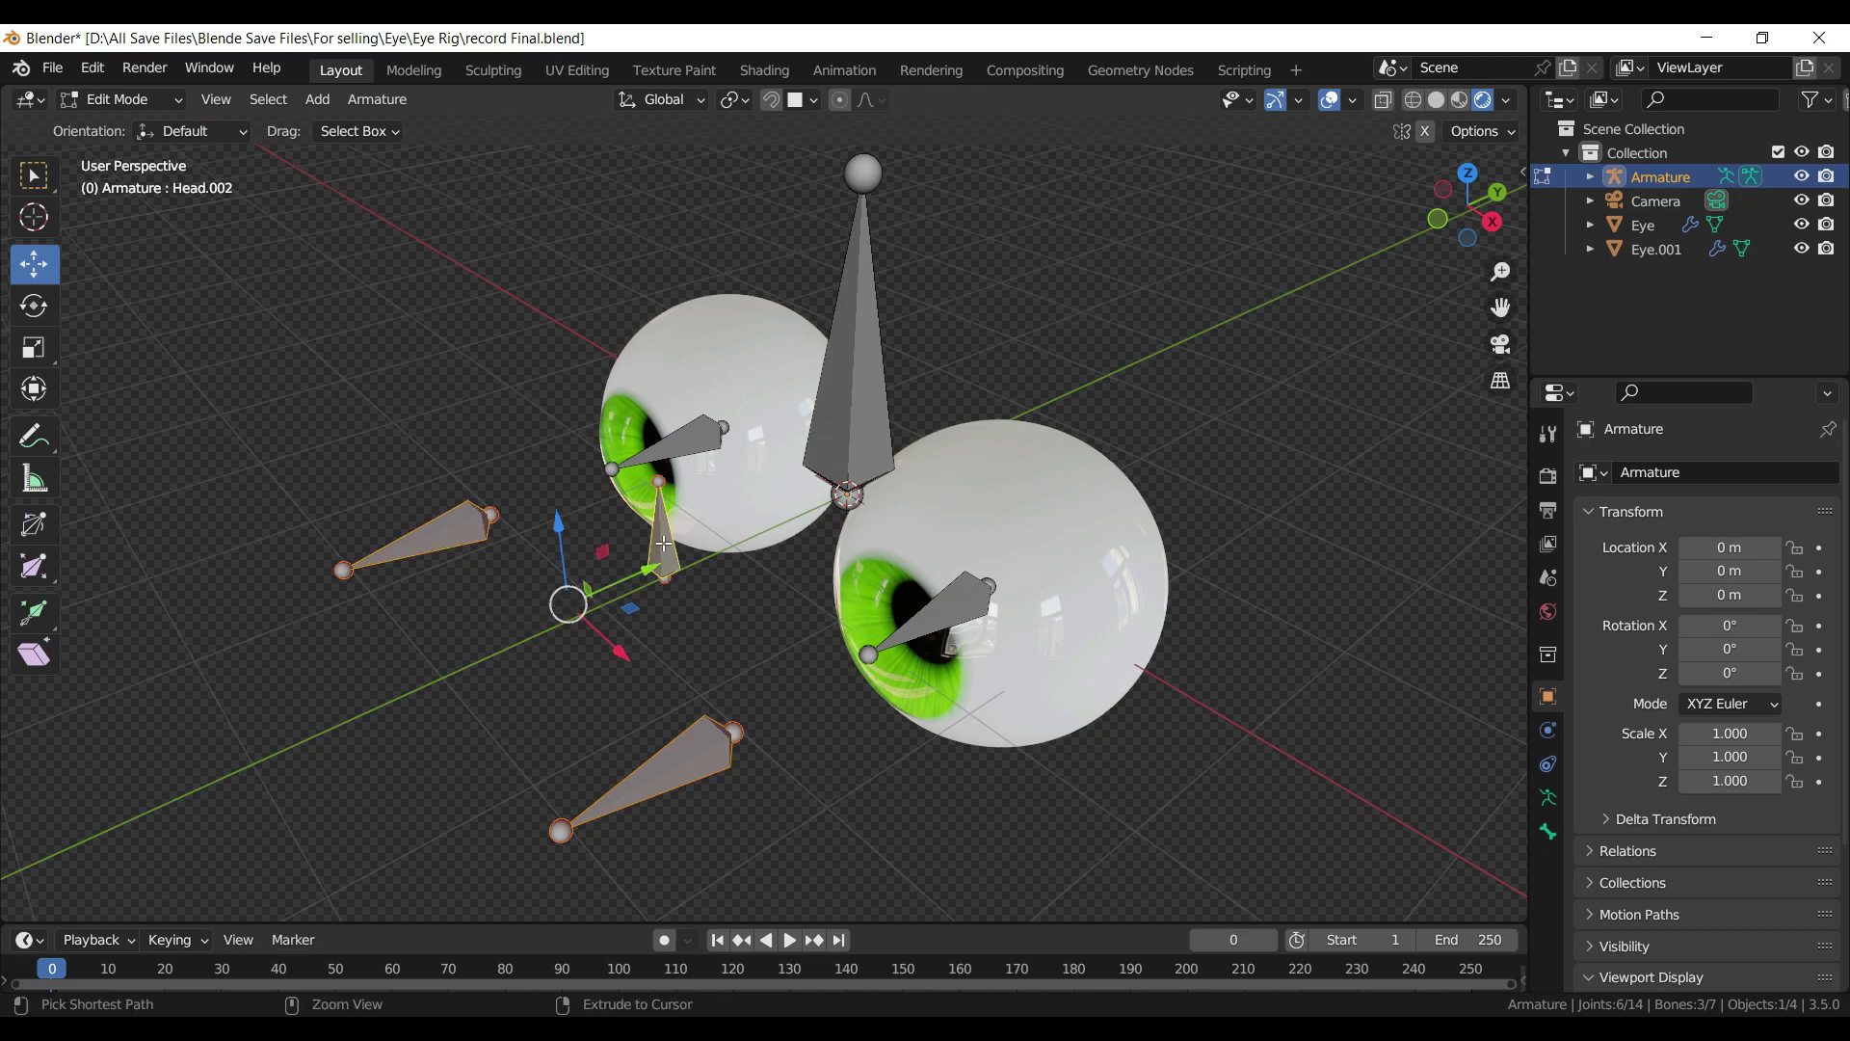
pyautogui.hotkey('ctrl', 'p')
pyautogui.click(665, 546)
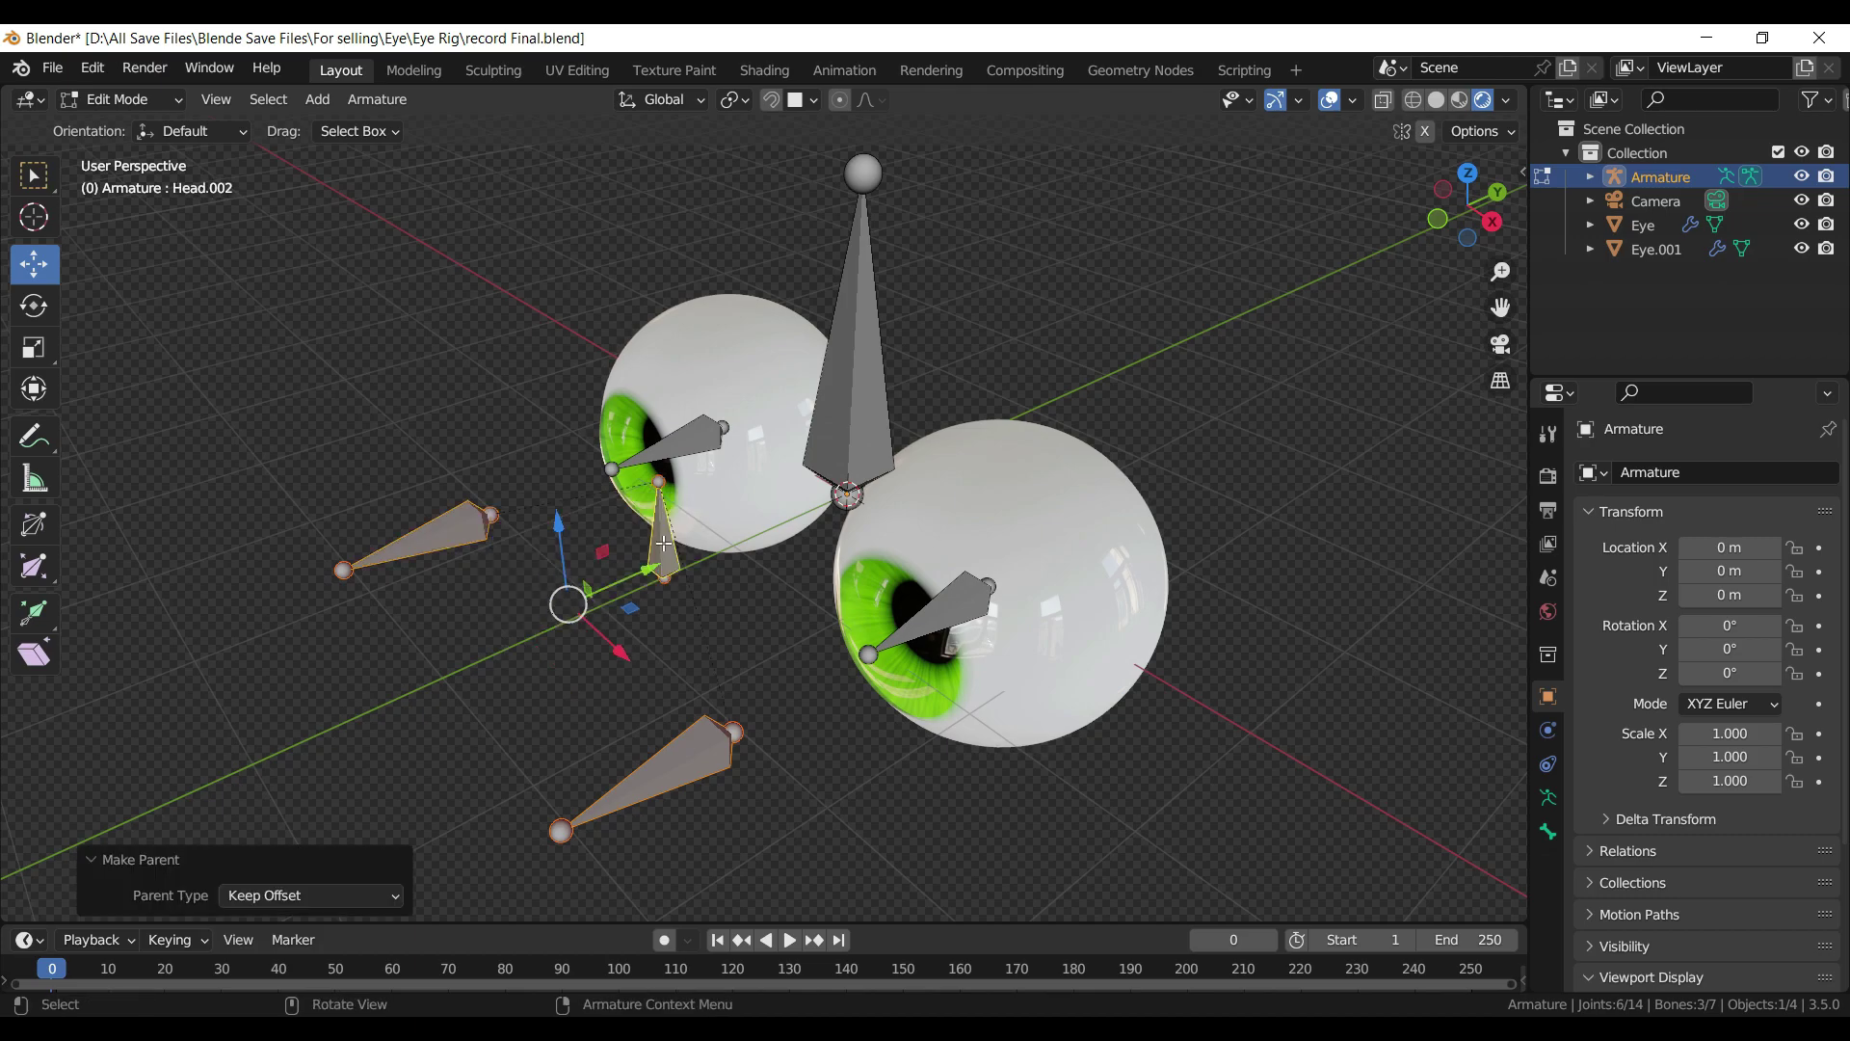
# - Parent the Head.002 bone to the Head bone with Keep Offset, switch to Pose Mode and save the file
pyautogui.click(664, 540)
pyautogui.keyDown('shift'); pyautogui.click(860, 398); pyautogui.keyUp('shift')
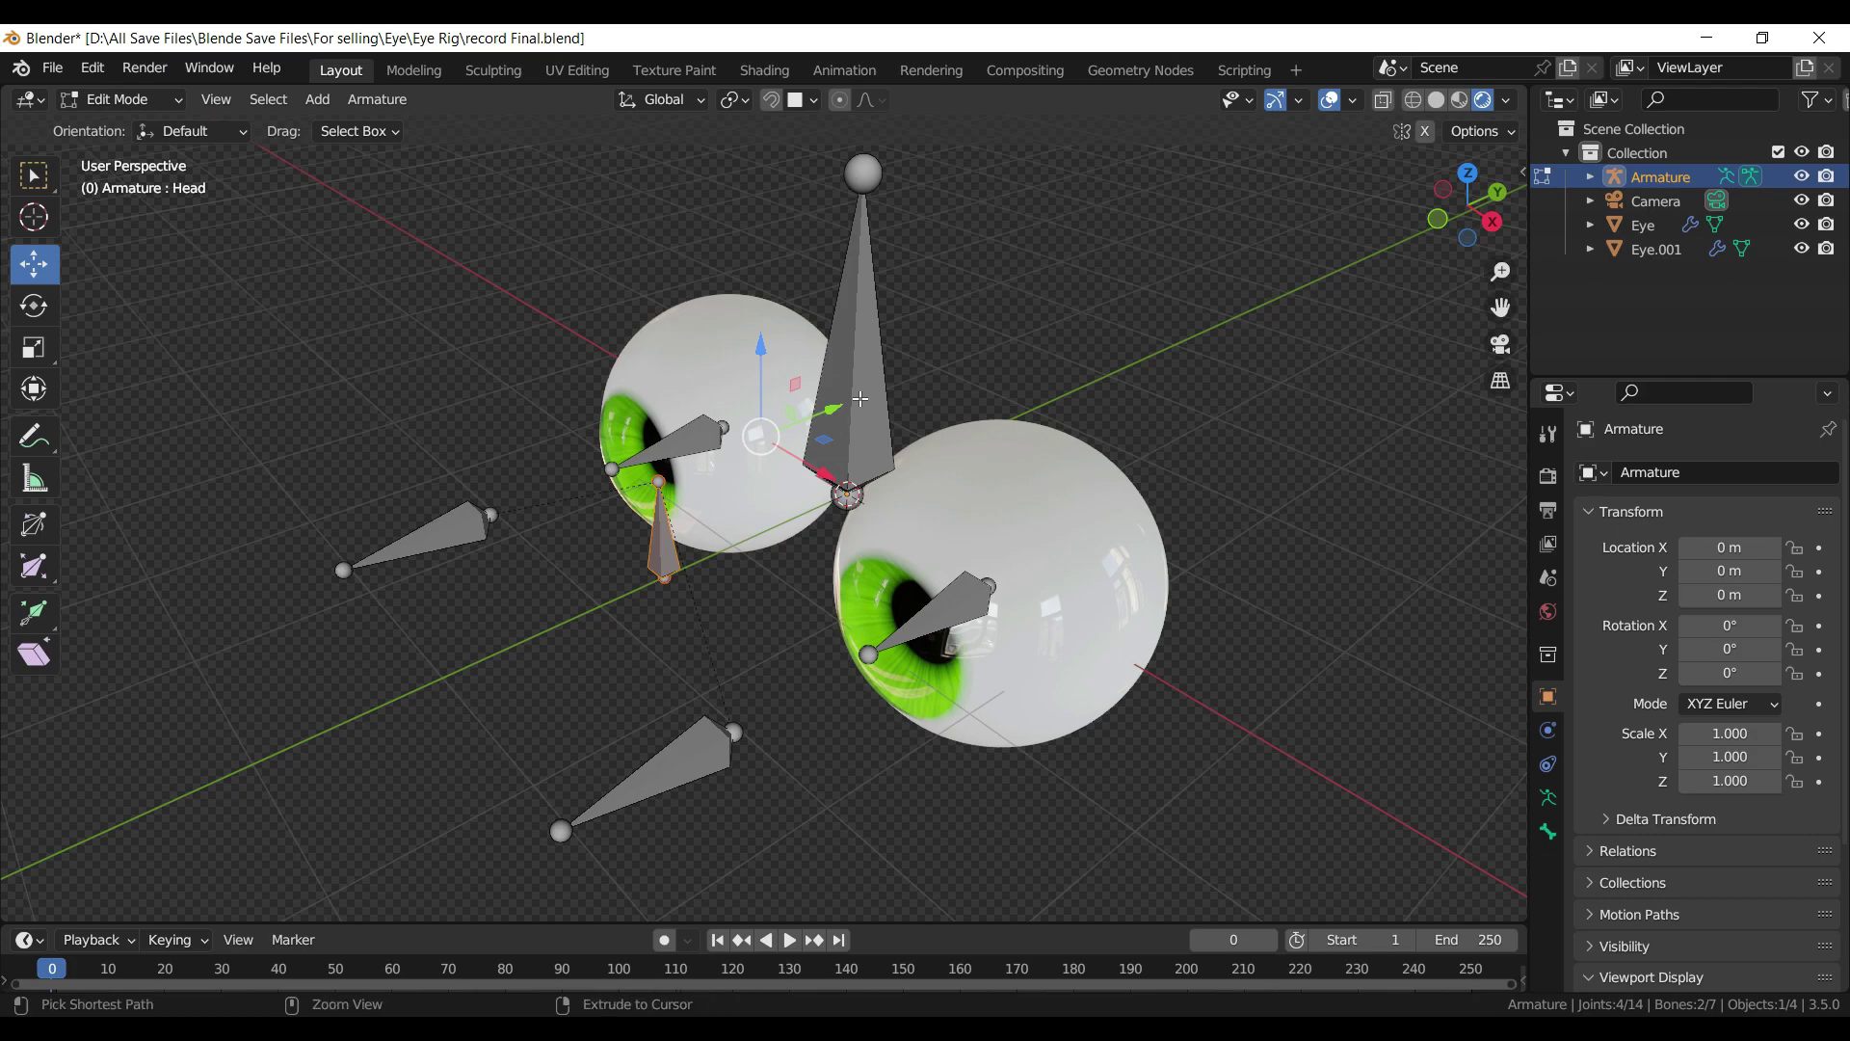
pyautogui.hotkey('ctrl', 'p')
pyautogui.click(863, 405)
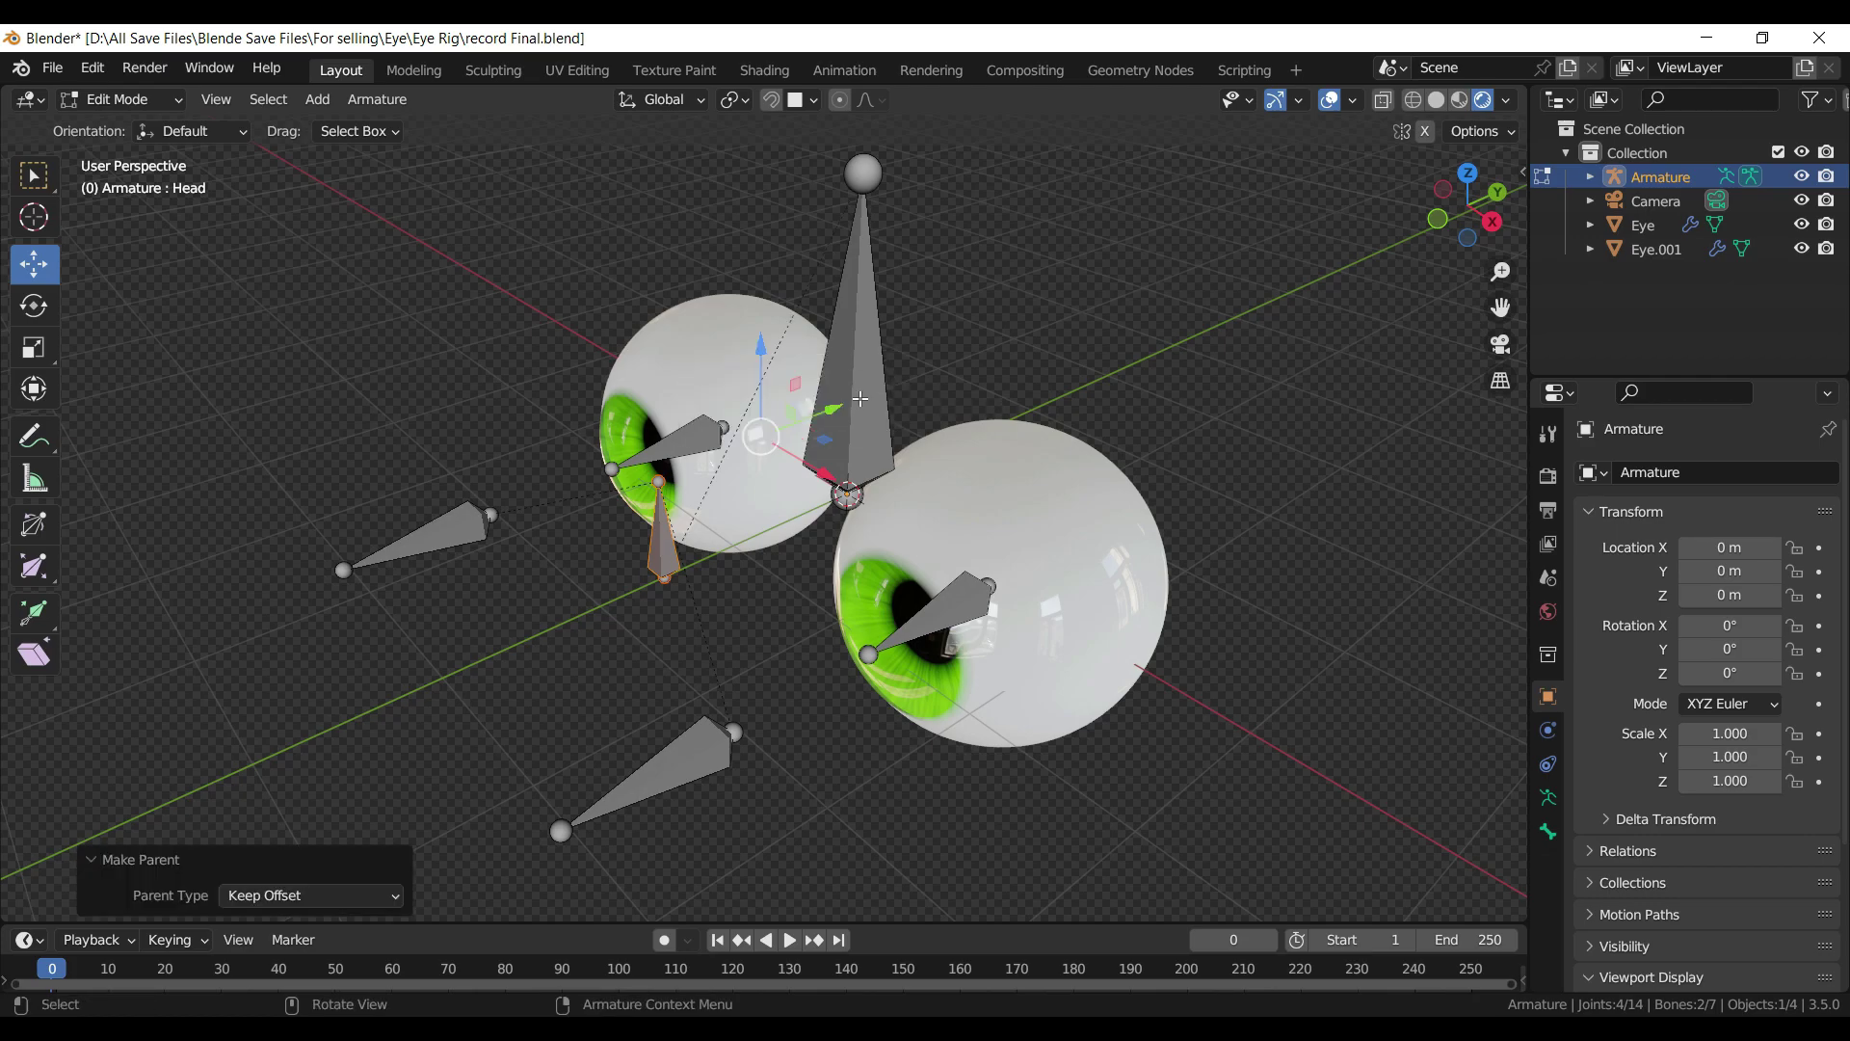
pyautogui.click(118, 100)
pyautogui.click(125, 124)
pyautogui.click(118, 100)
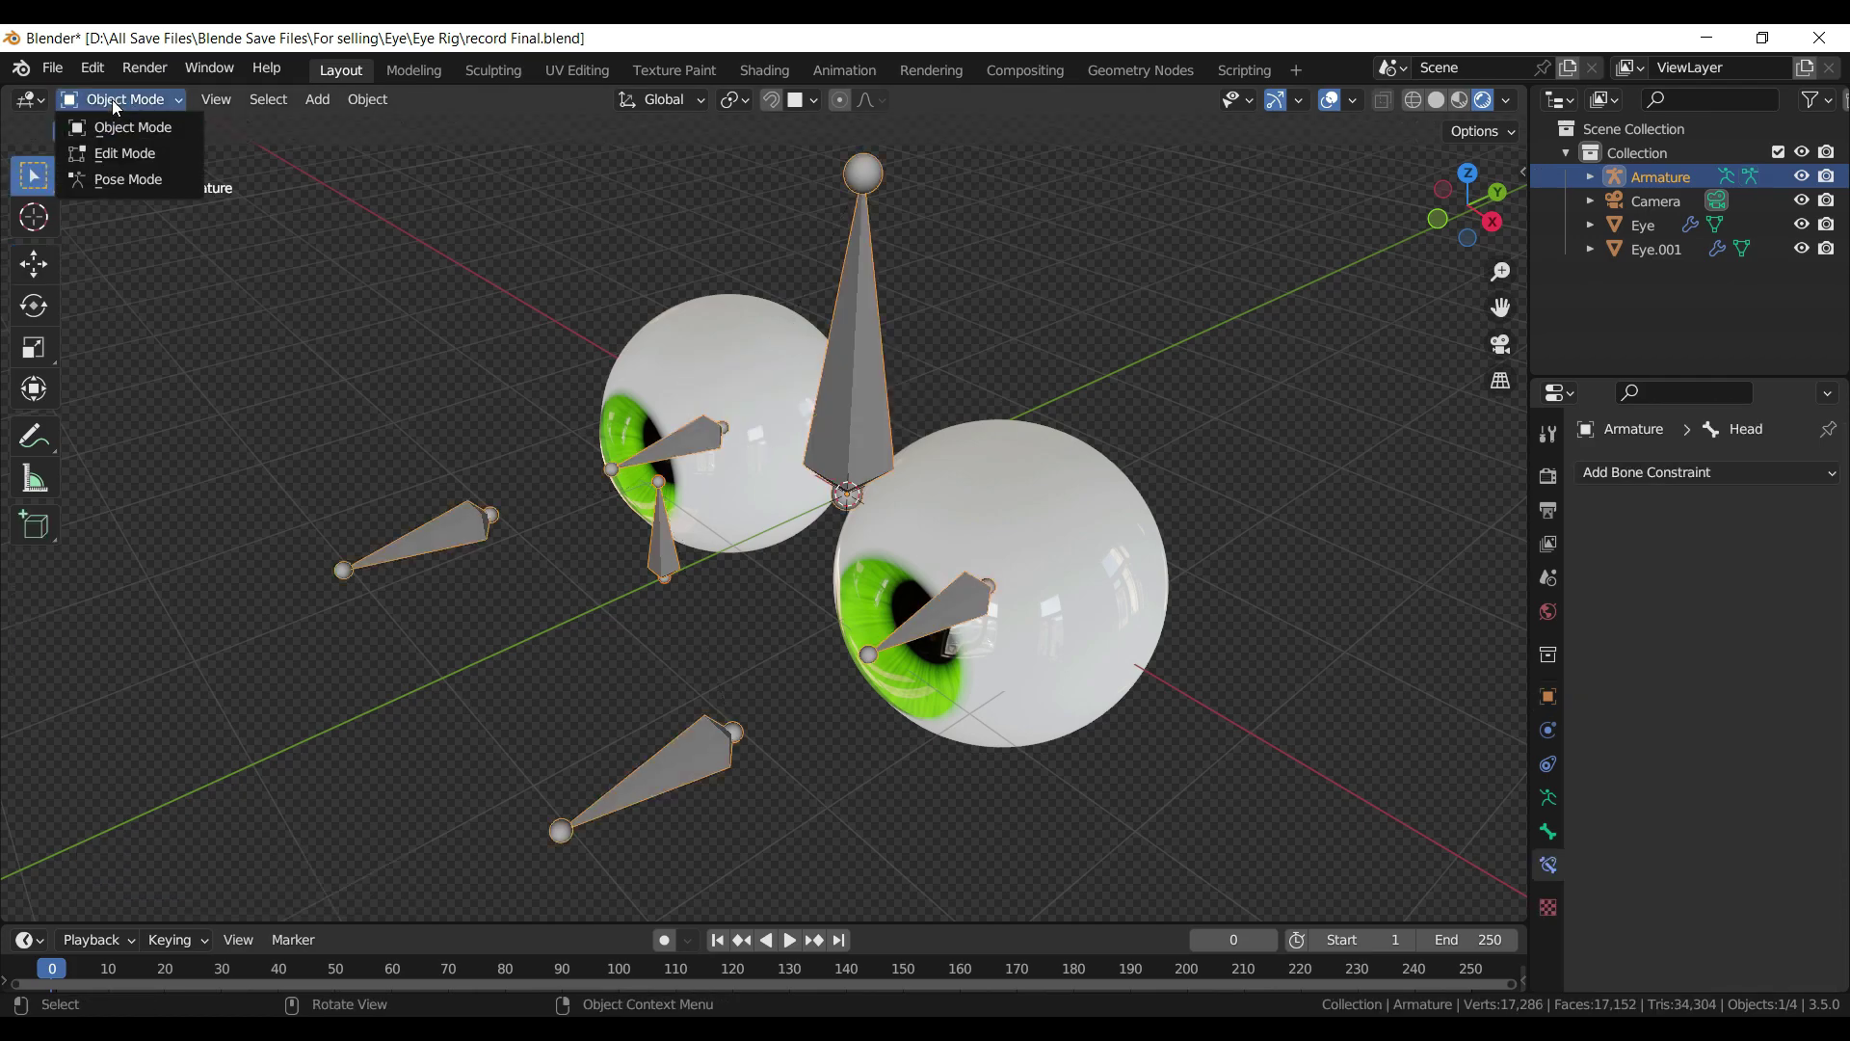
pyautogui.click(130, 182)
pyautogui.hotkey('ctrl', 's')
# - Test the gaze control by temporarily moving the Head.002 bone, and return it to its place
pyautogui.click(665, 554)
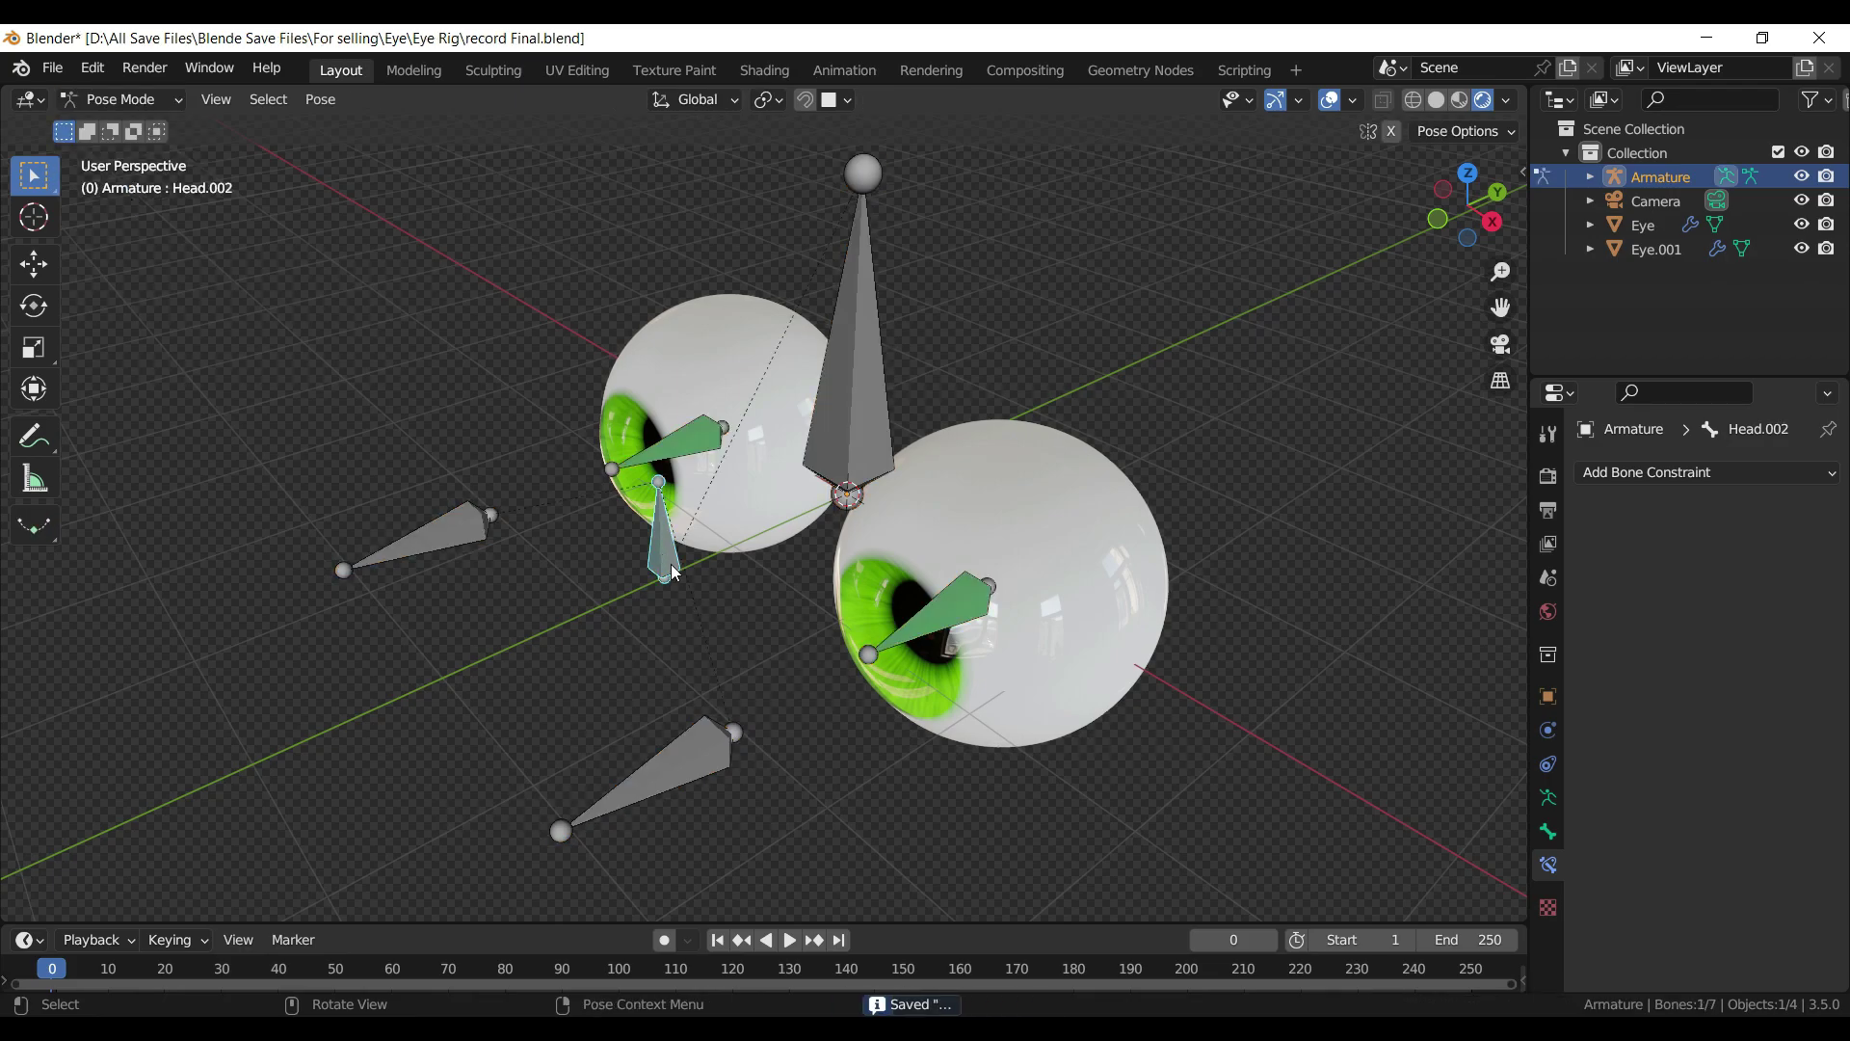
pyautogui.press('g')
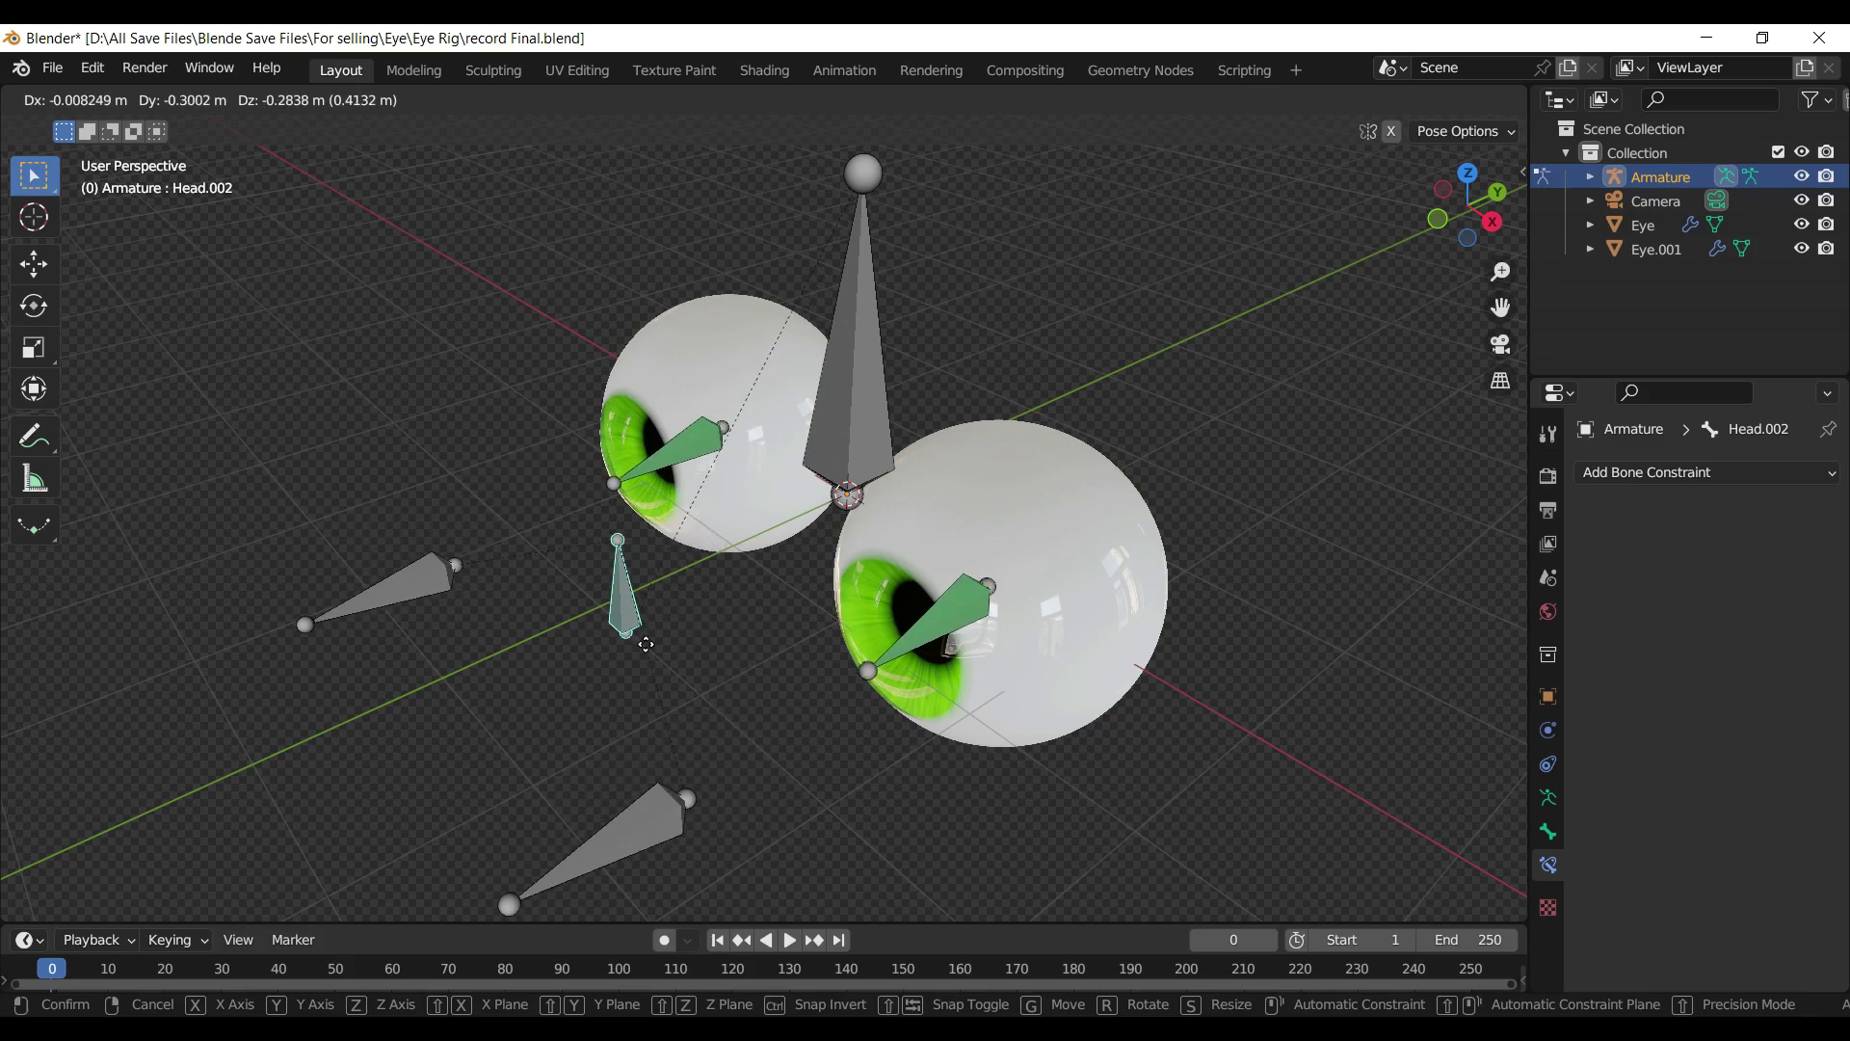
pyautogui.click(684, 588)
# - Return the armature to Object Mode and save the file
pyautogui.click(120, 99)
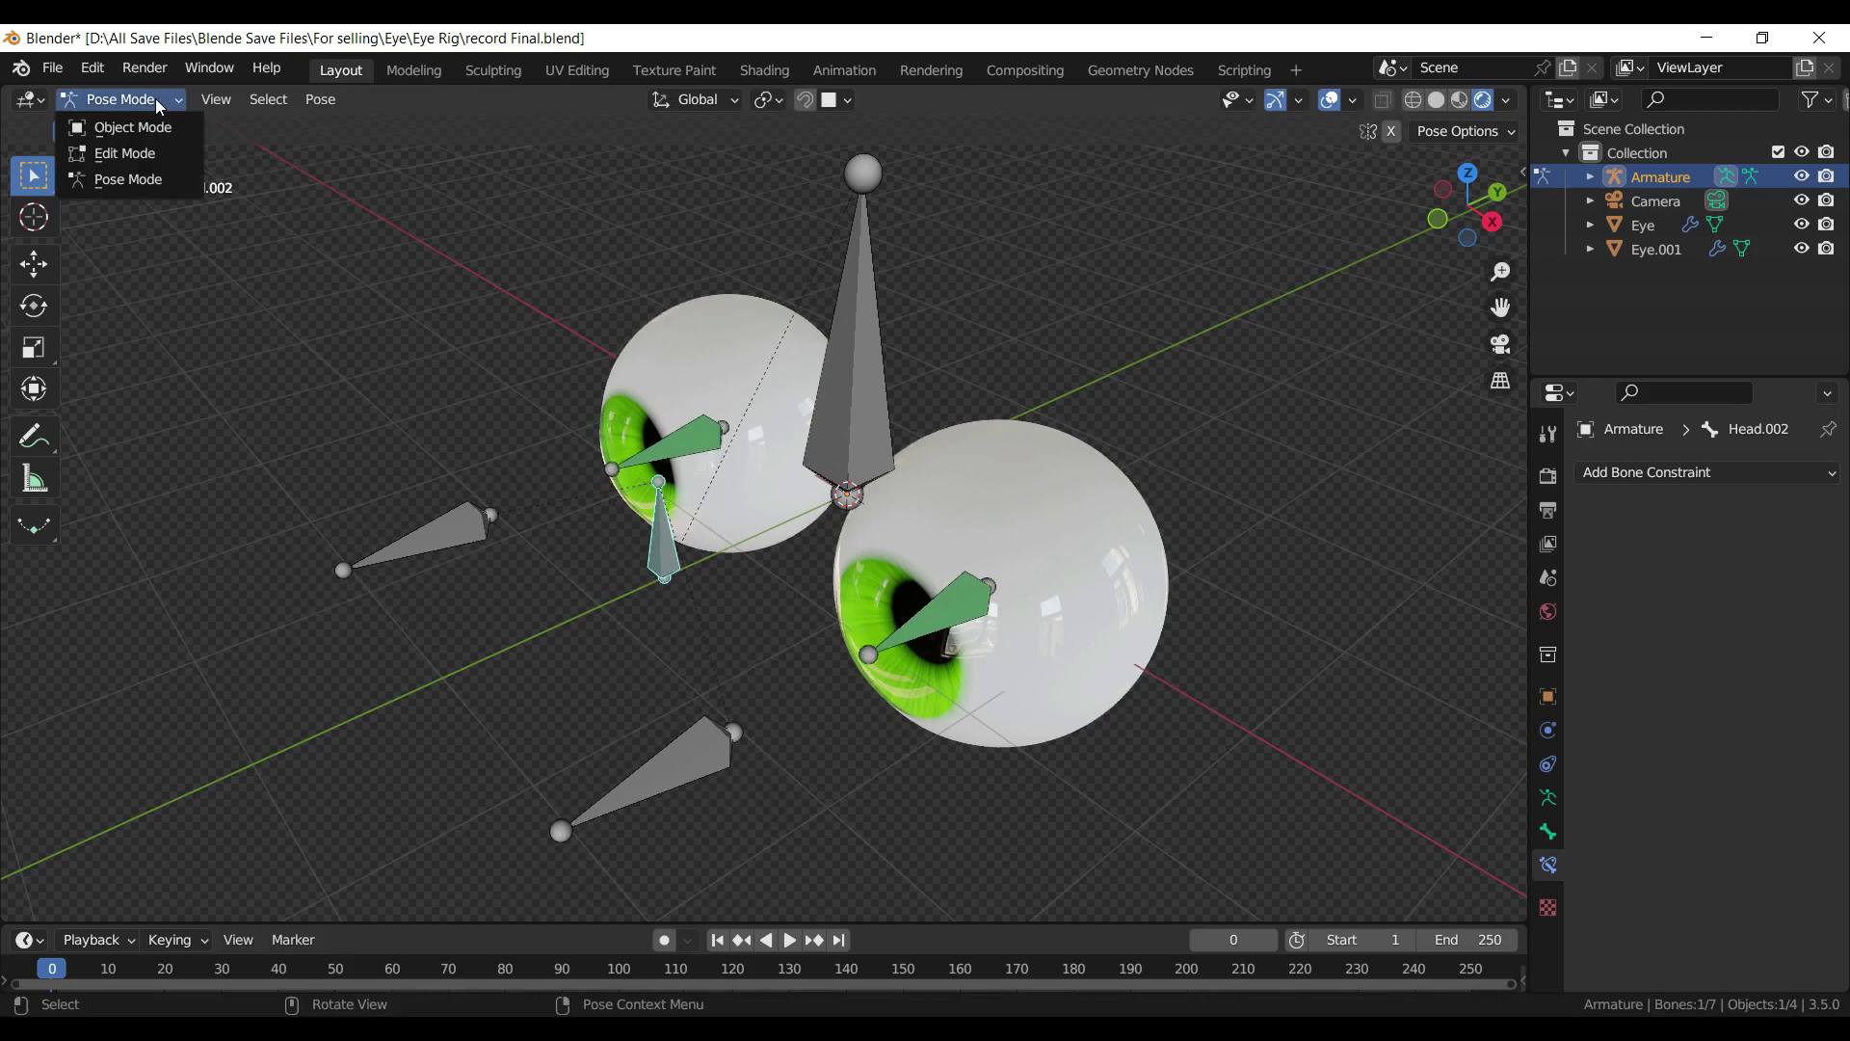
pyautogui.click(123, 124)
pyautogui.hotkey('ctrl', 's')
# - Parent the Eye mesh to the armature's Eye.L bone in Pose Mode, using the Bone parent type
pyautogui.keyDown('shift'); pyautogui.click(1095, 551); pyautogui.keyUp('shift')
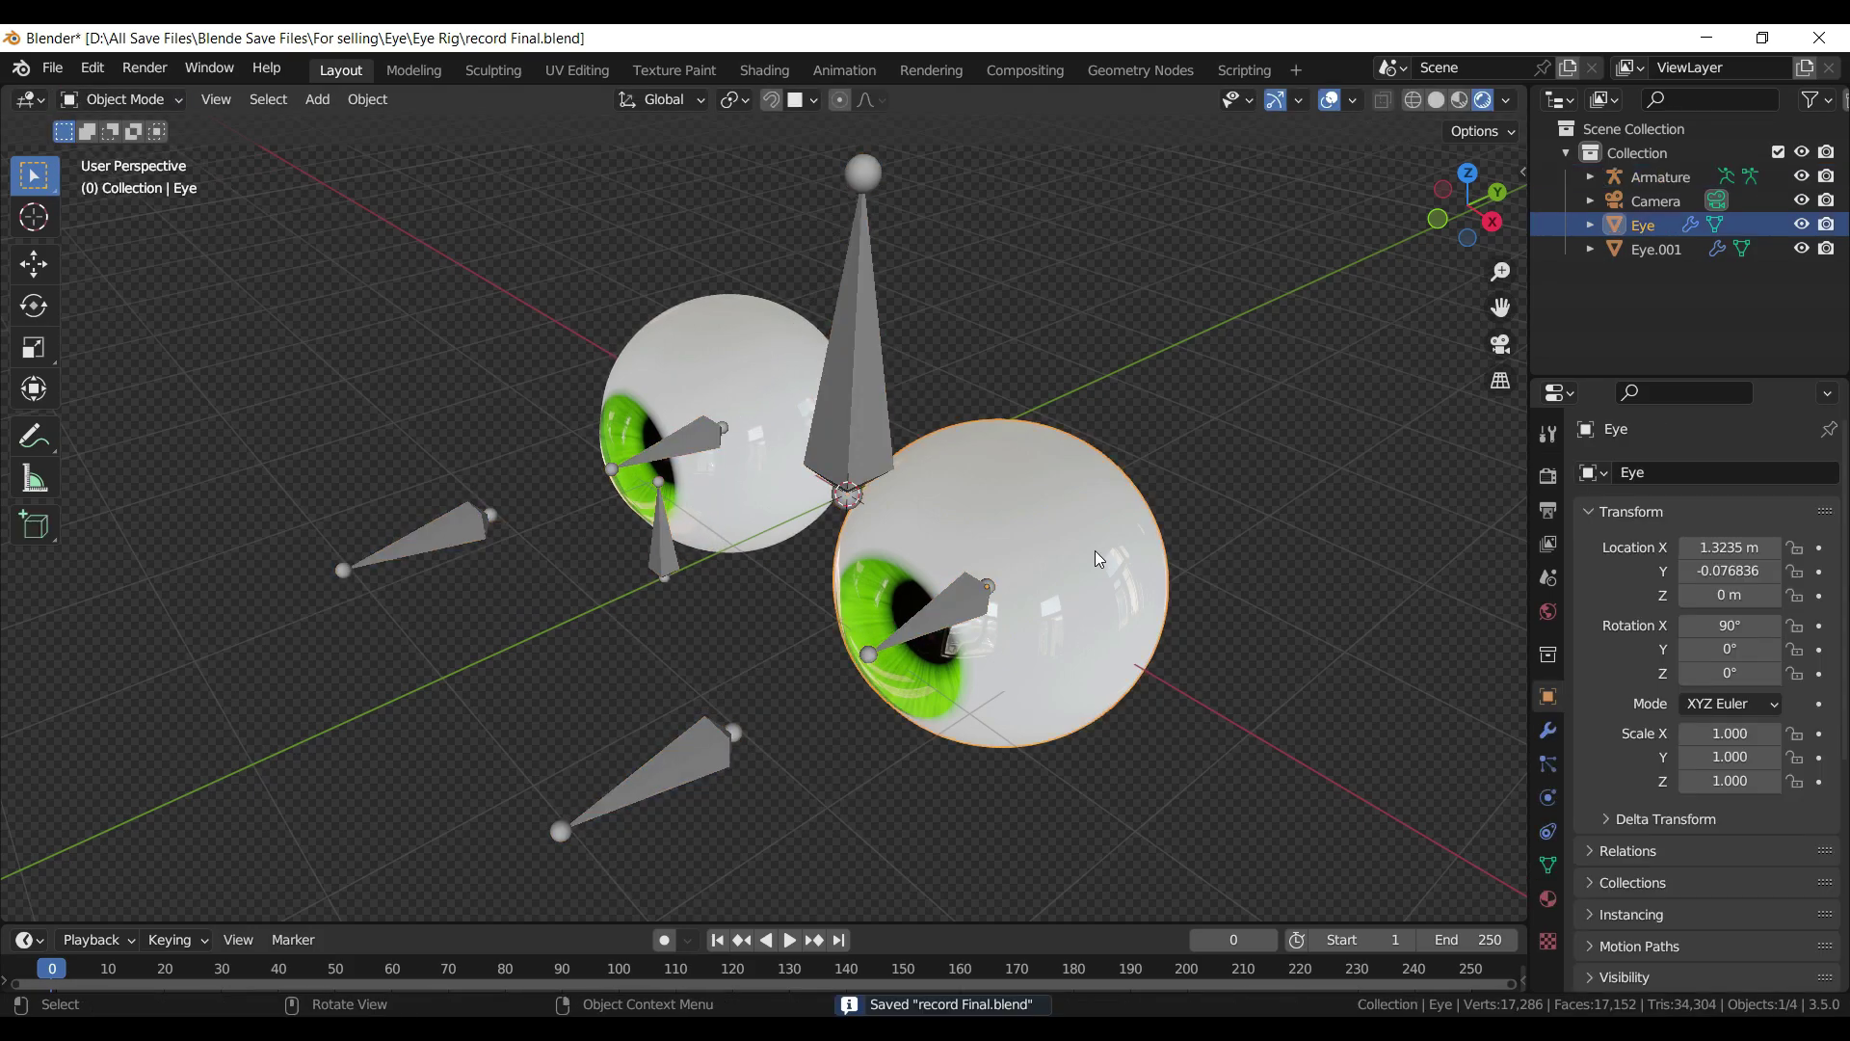
pyautogui.keyDown('shift'); pyautogui.click(960, 606); pyautogui.keyUp('shift')
pyautogui.click(133, 97)
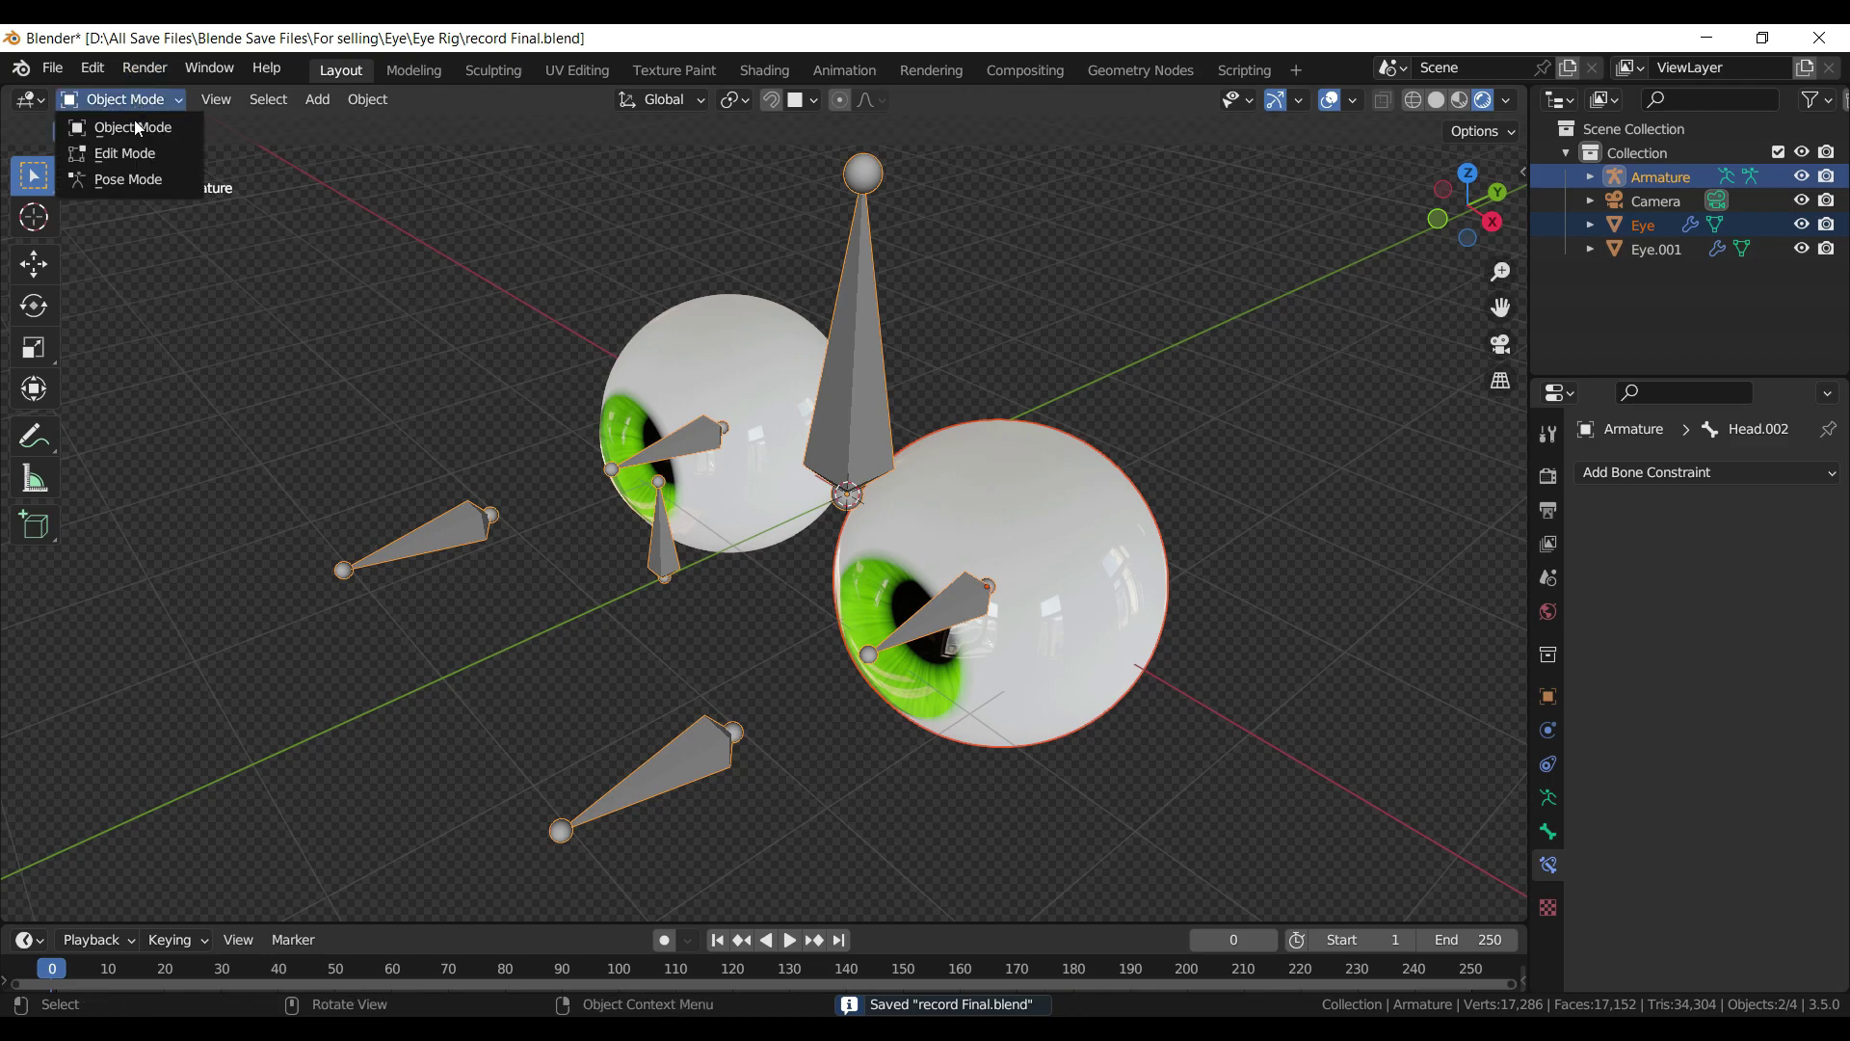
pyautogui.click(140, 176)
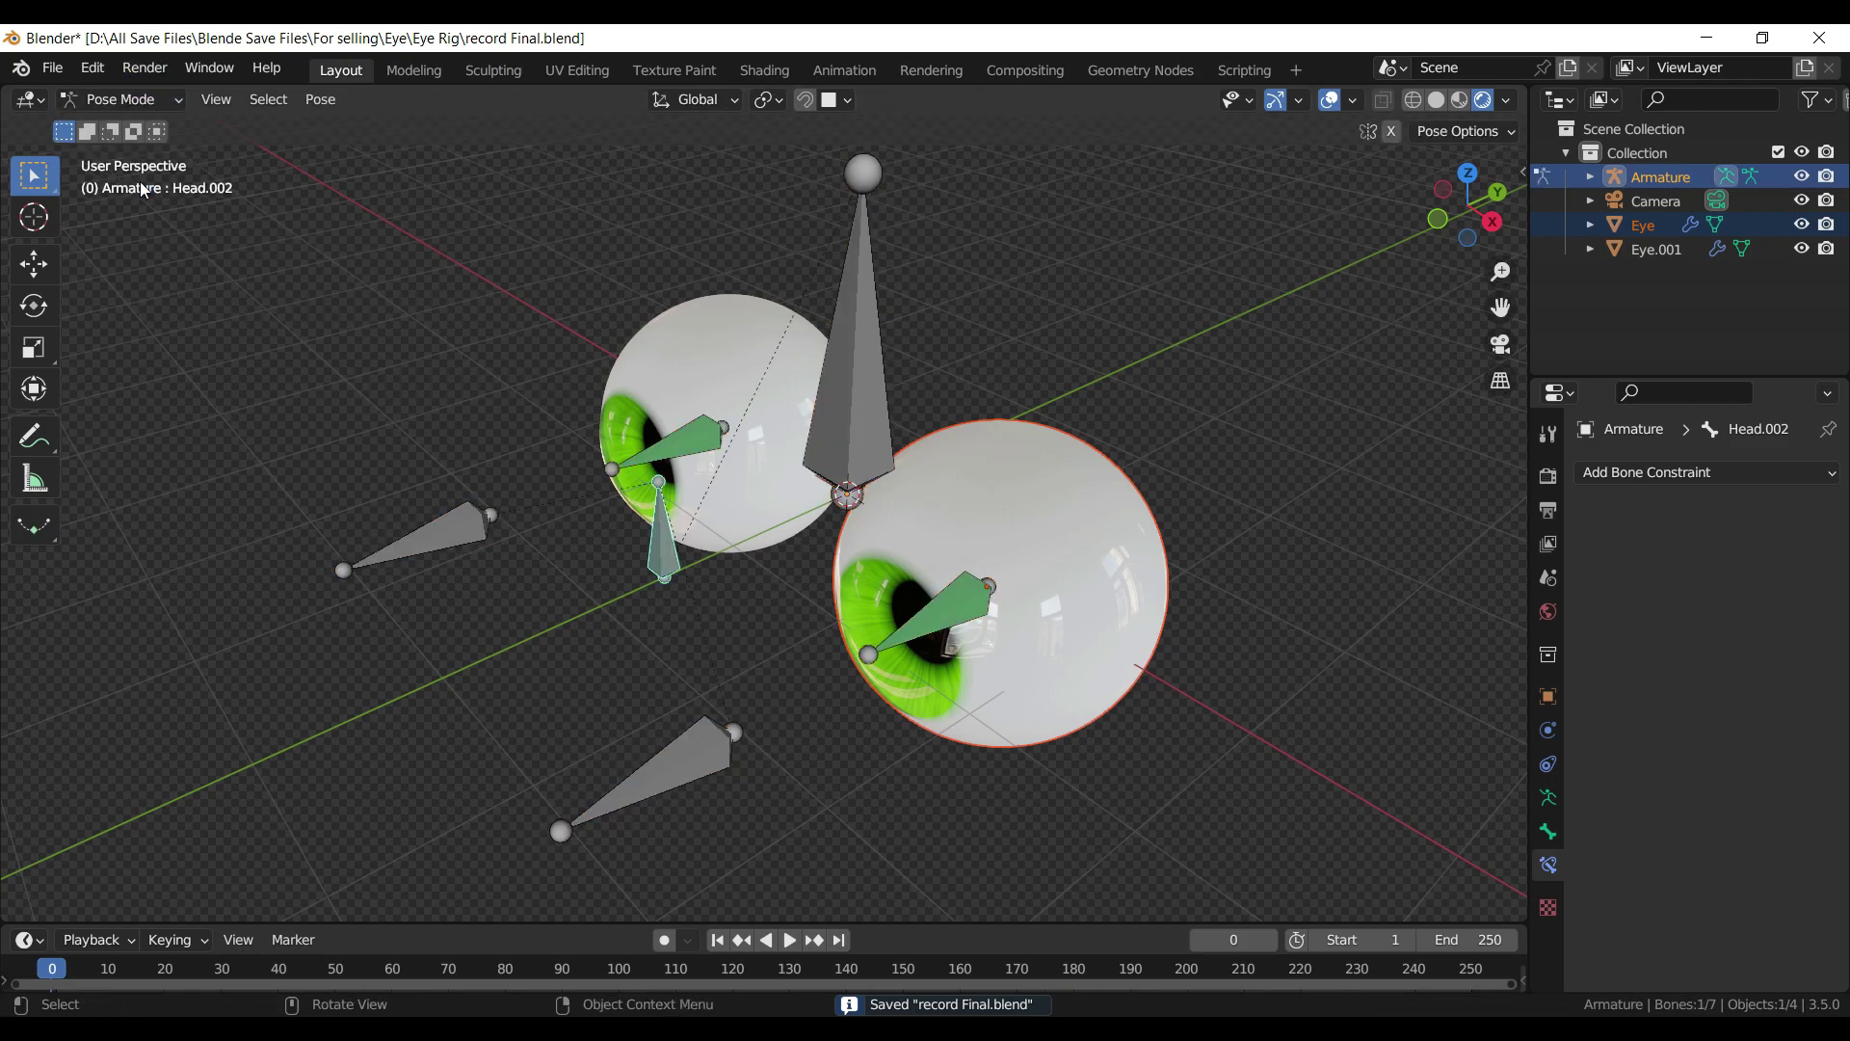
pyautogui.click(973, 608)
pyautogui.hotkey('ctrl', 'p')
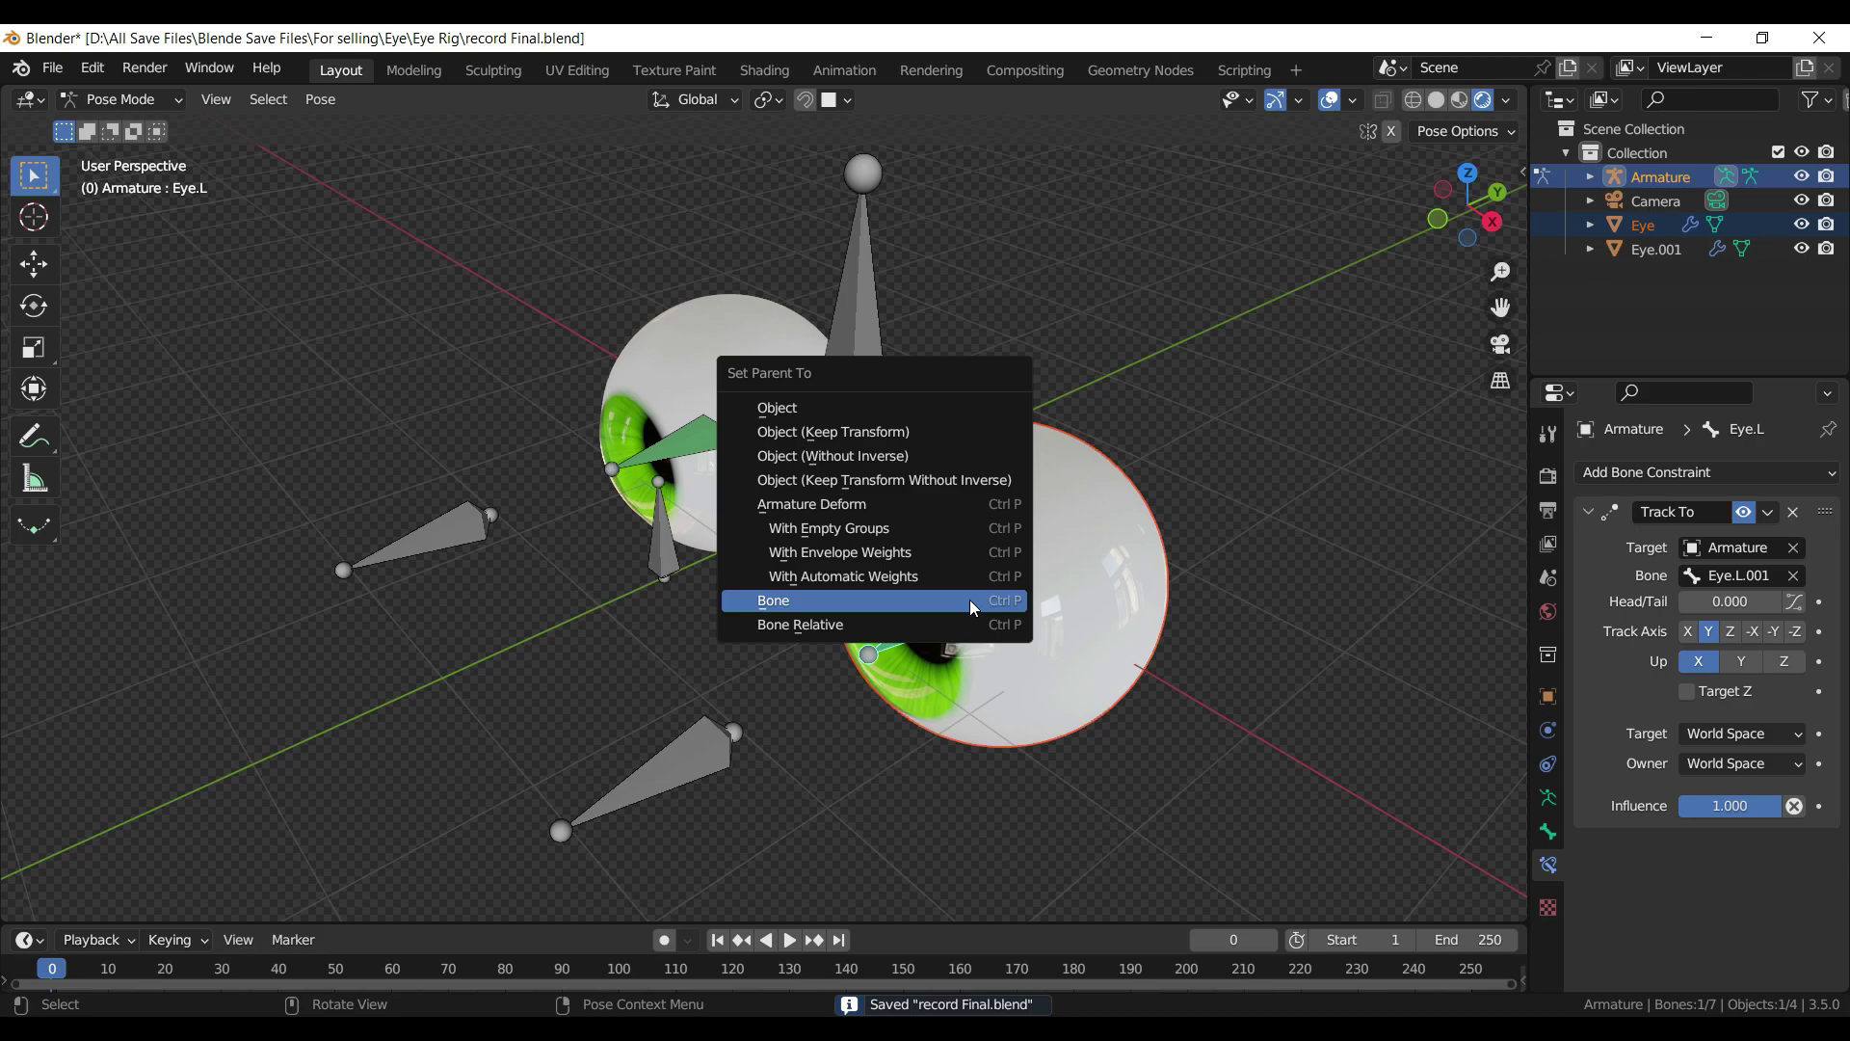
pyautogui.click(973, 600)
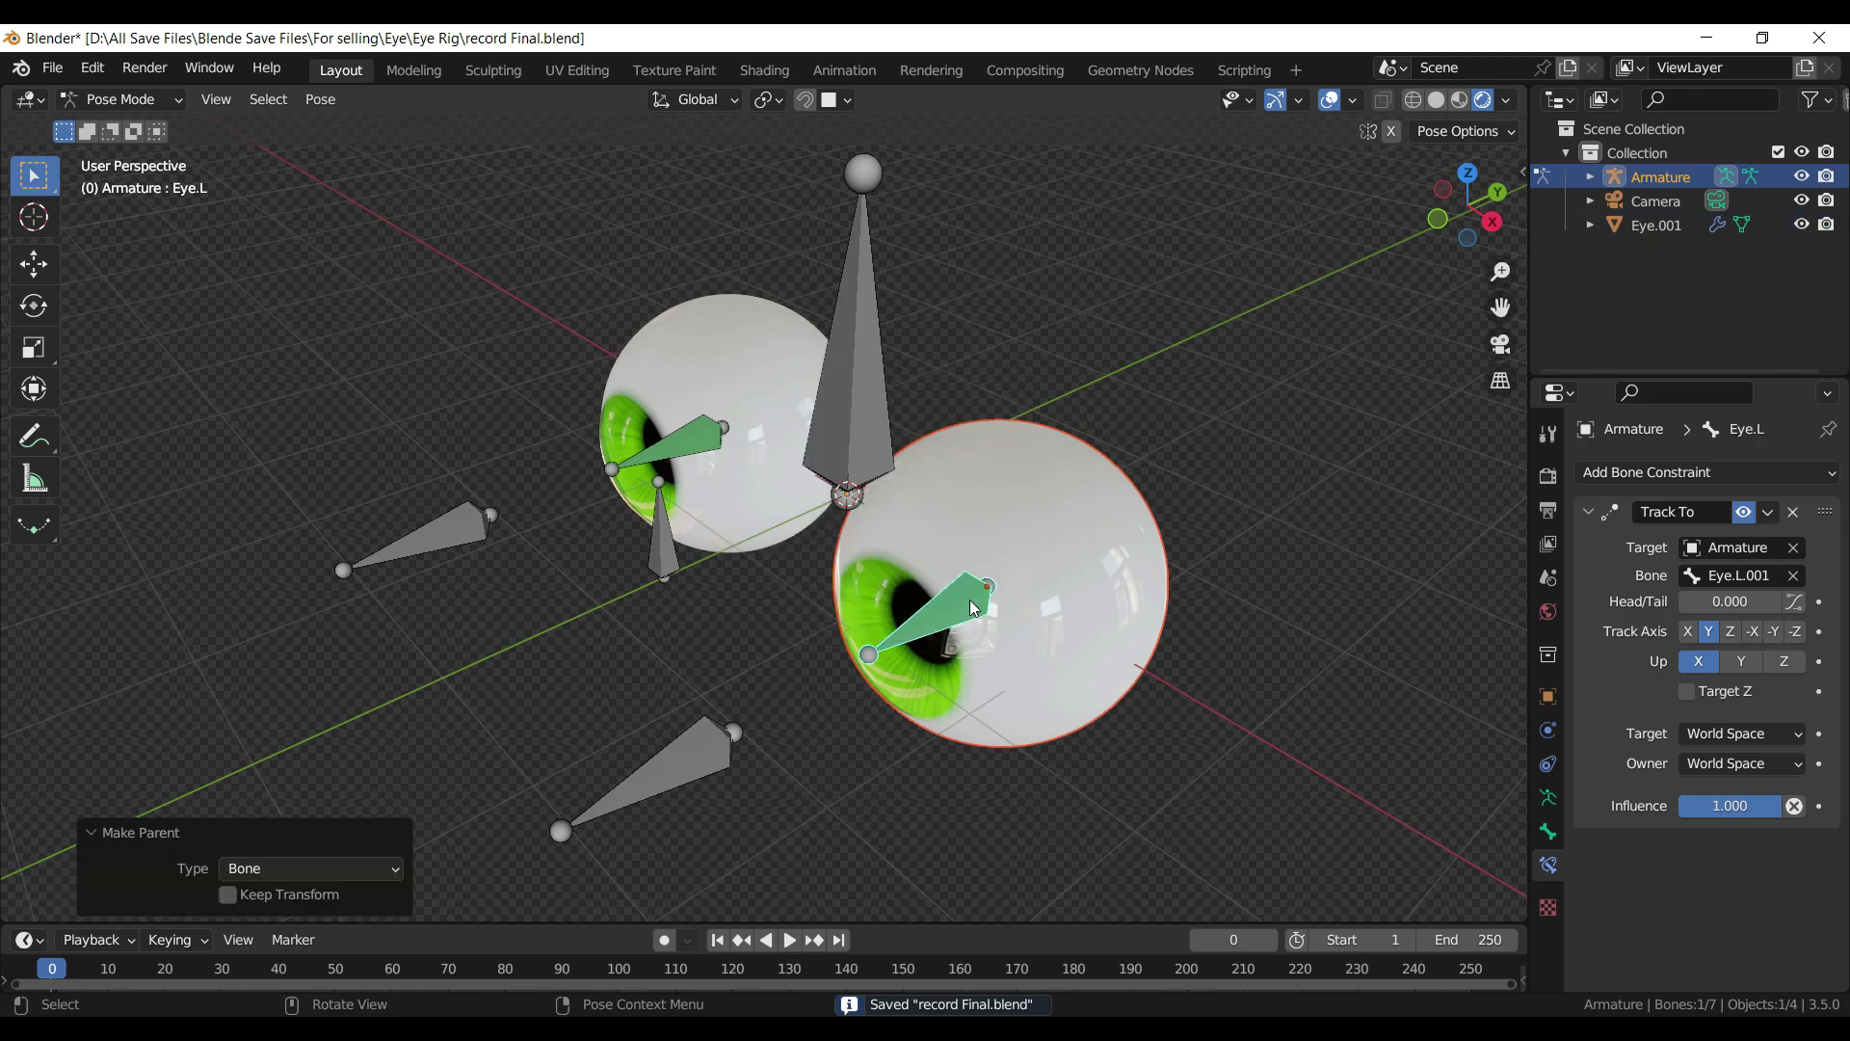
# - Test the Eye mesh's gaze tracking by temporarily moving the Head.002 bone, and cancel the move
pyautogui.click(1236, 422)
pyautogui.click(669, 554)
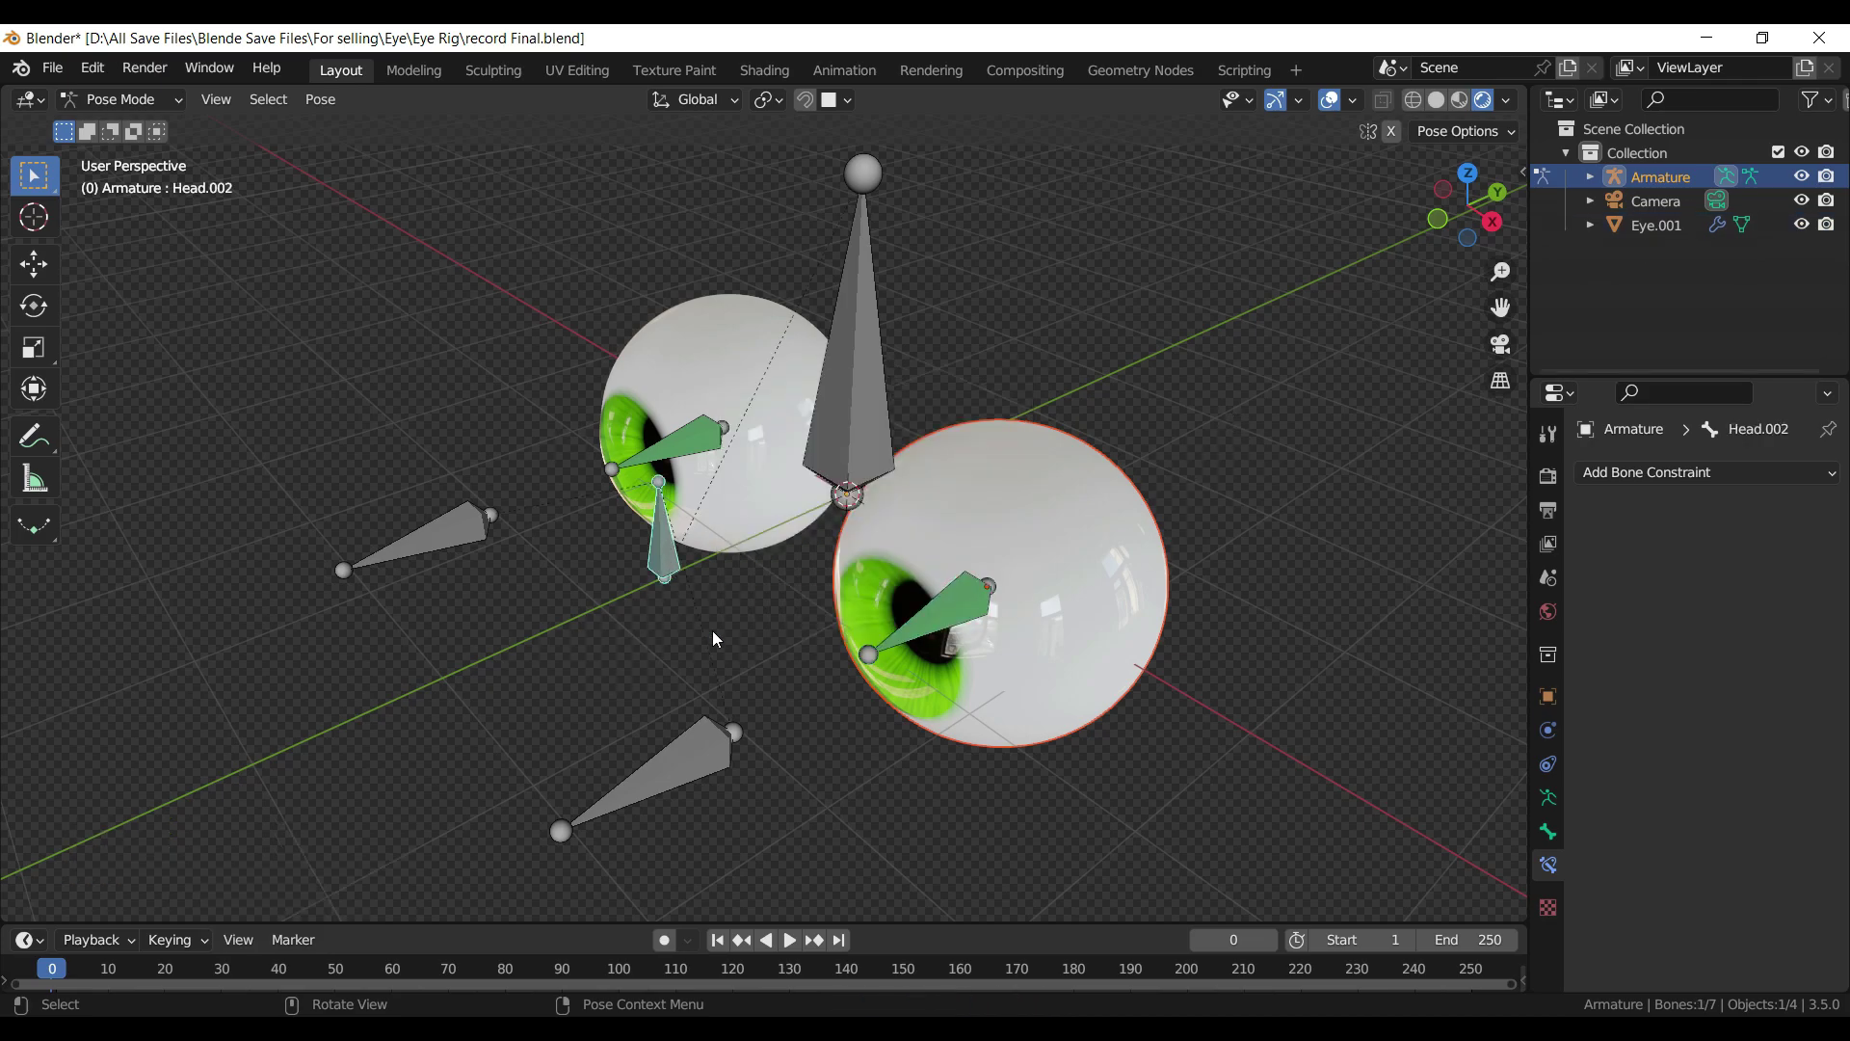
pyautogui.press('g')
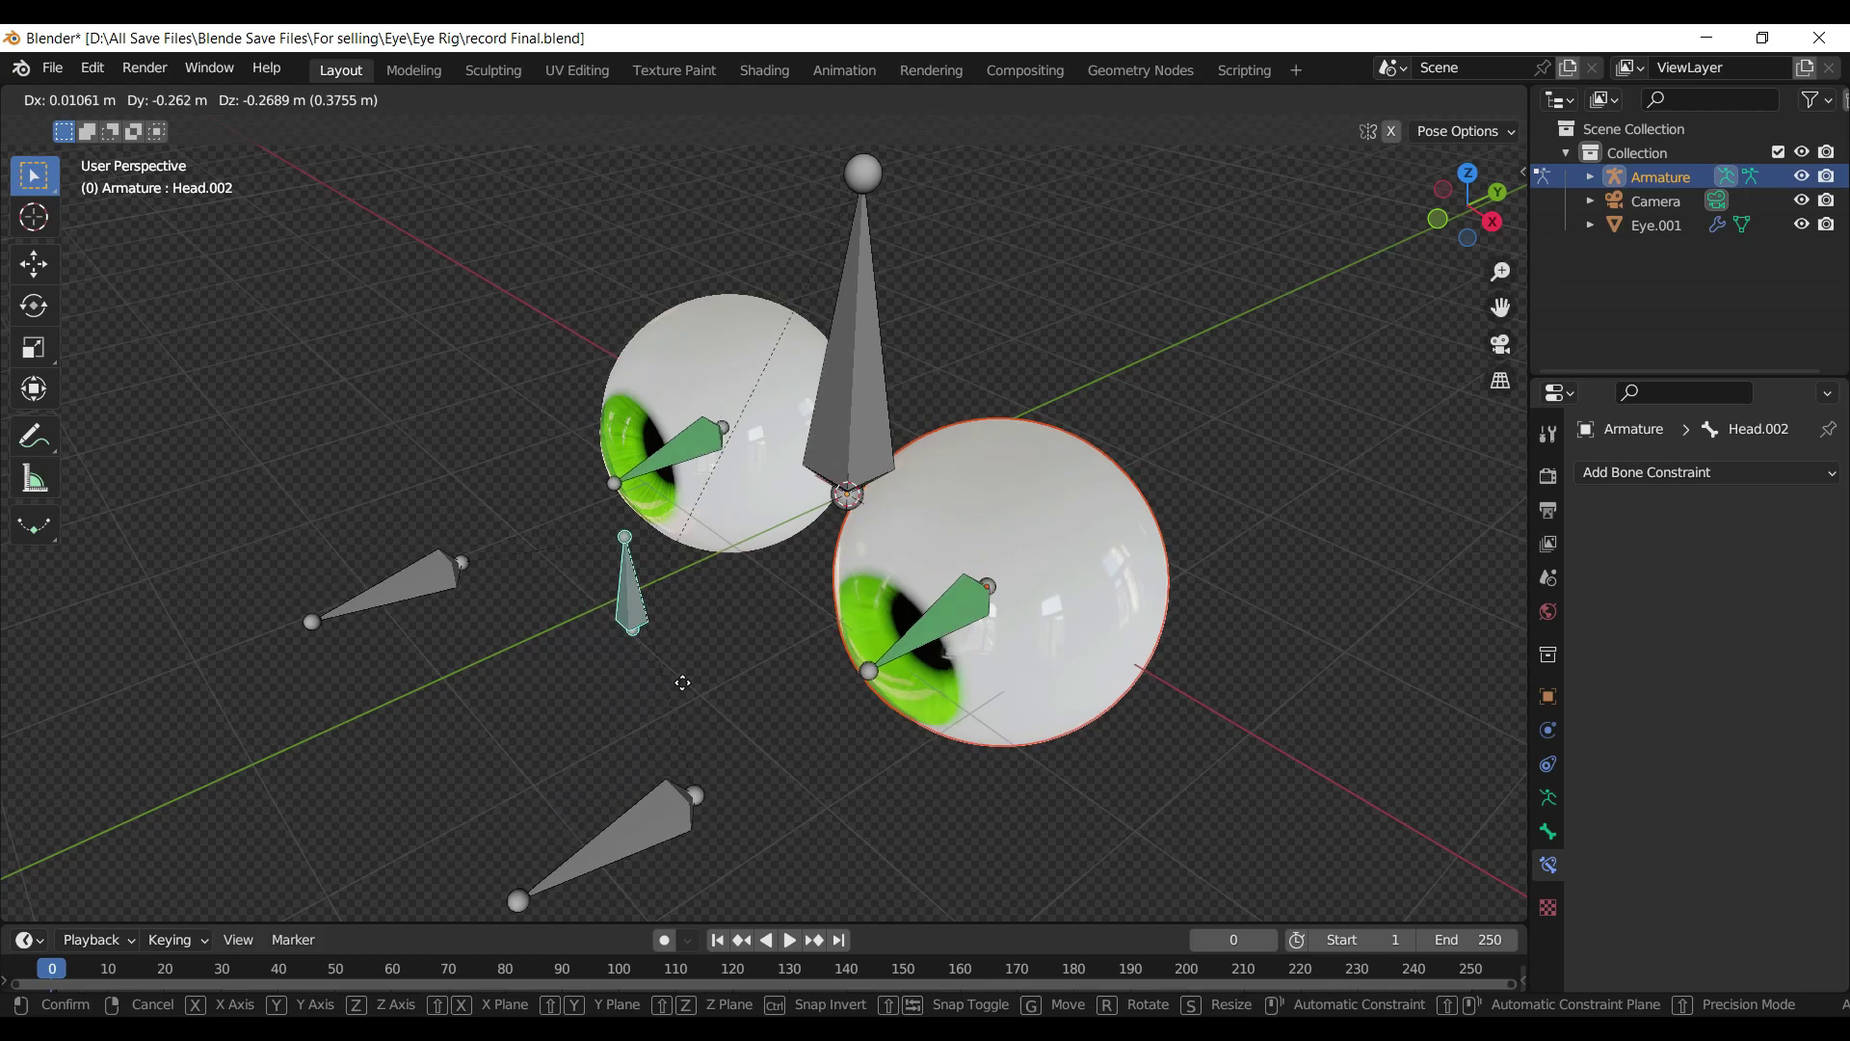
pyautogui.rightClick(742, 496)
# - Parent the Eye.001 mesh to the Eye.R bone in Pose Mode with the Bone parent type, saving the file along the way
pyautogui.click(120, 99)
pyautogui.click(130, 125)
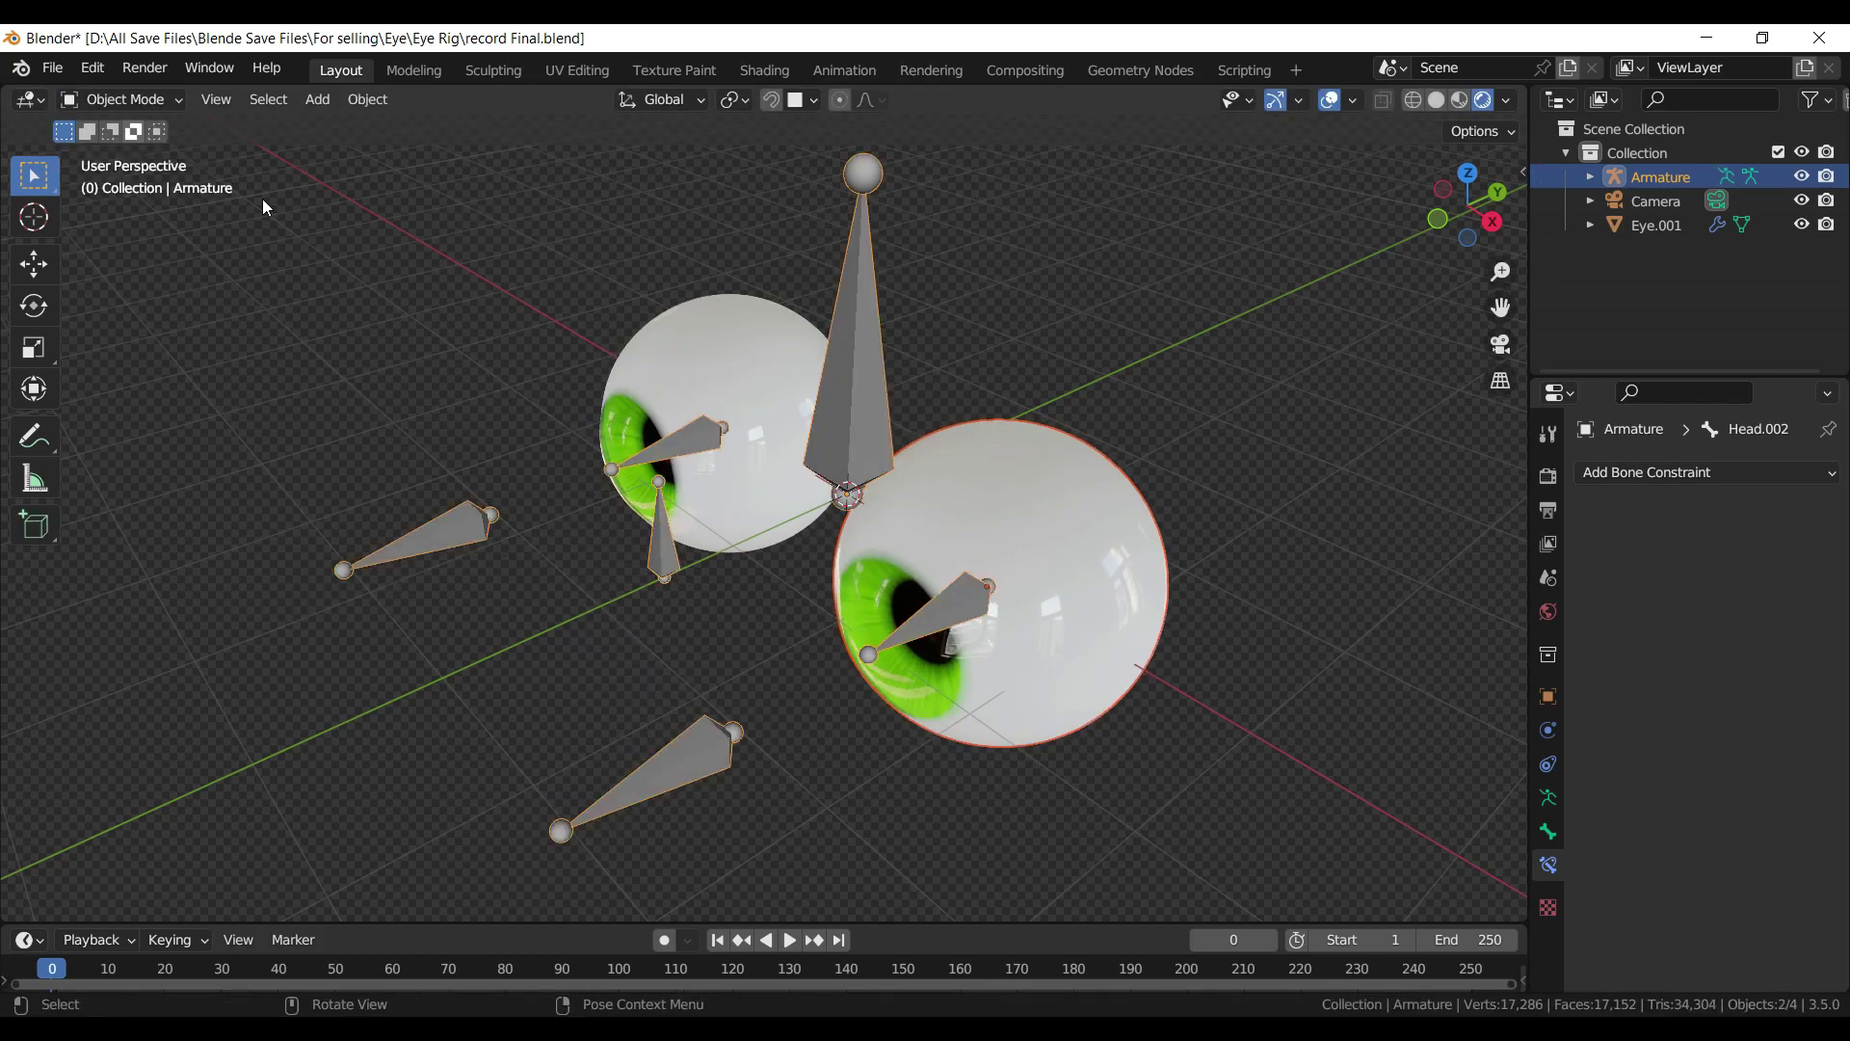
pyautogui.click(721, 370)
pyautogui.keyDown('shift'); pyautogui.click(694, 429); pyautogui.keyUp('shift')
pyautogui.click(120, 99)
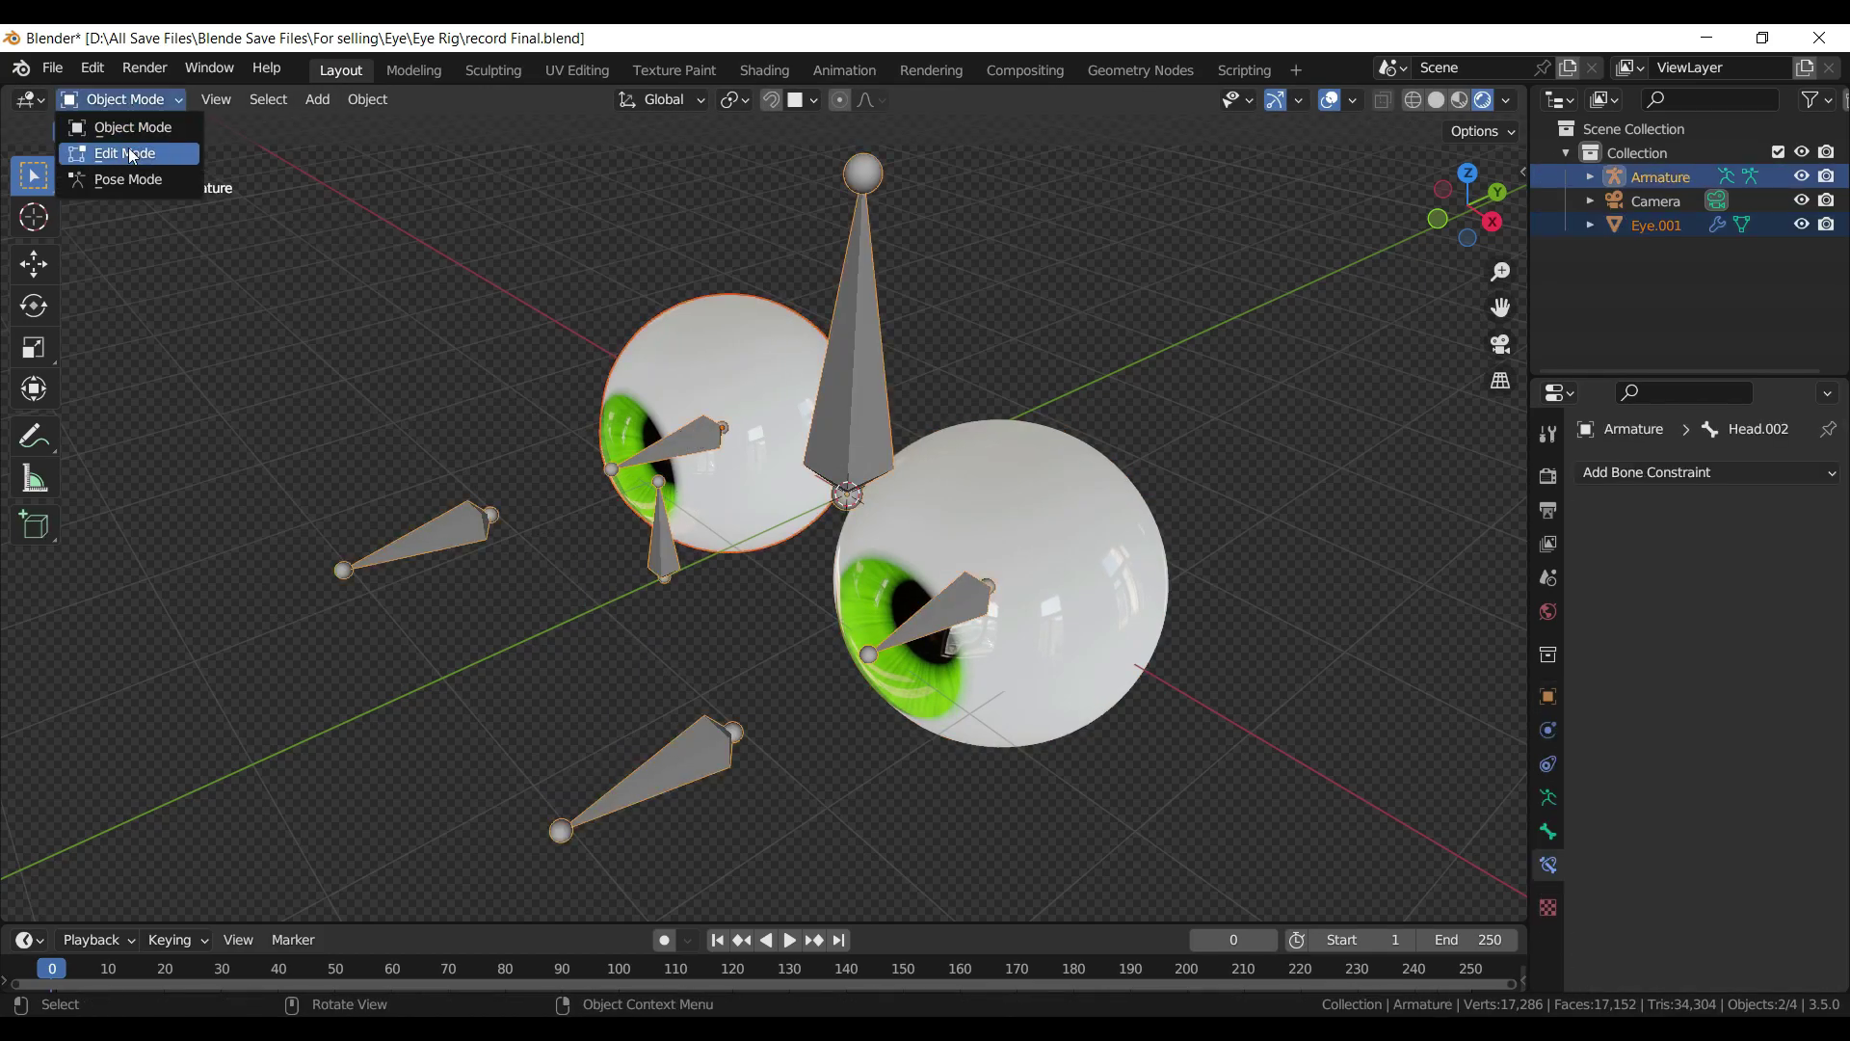
pyautogui.click(128, 179)
pyautogui.hotkey('ctrl', 's')
pyautogui.click(694, 446)
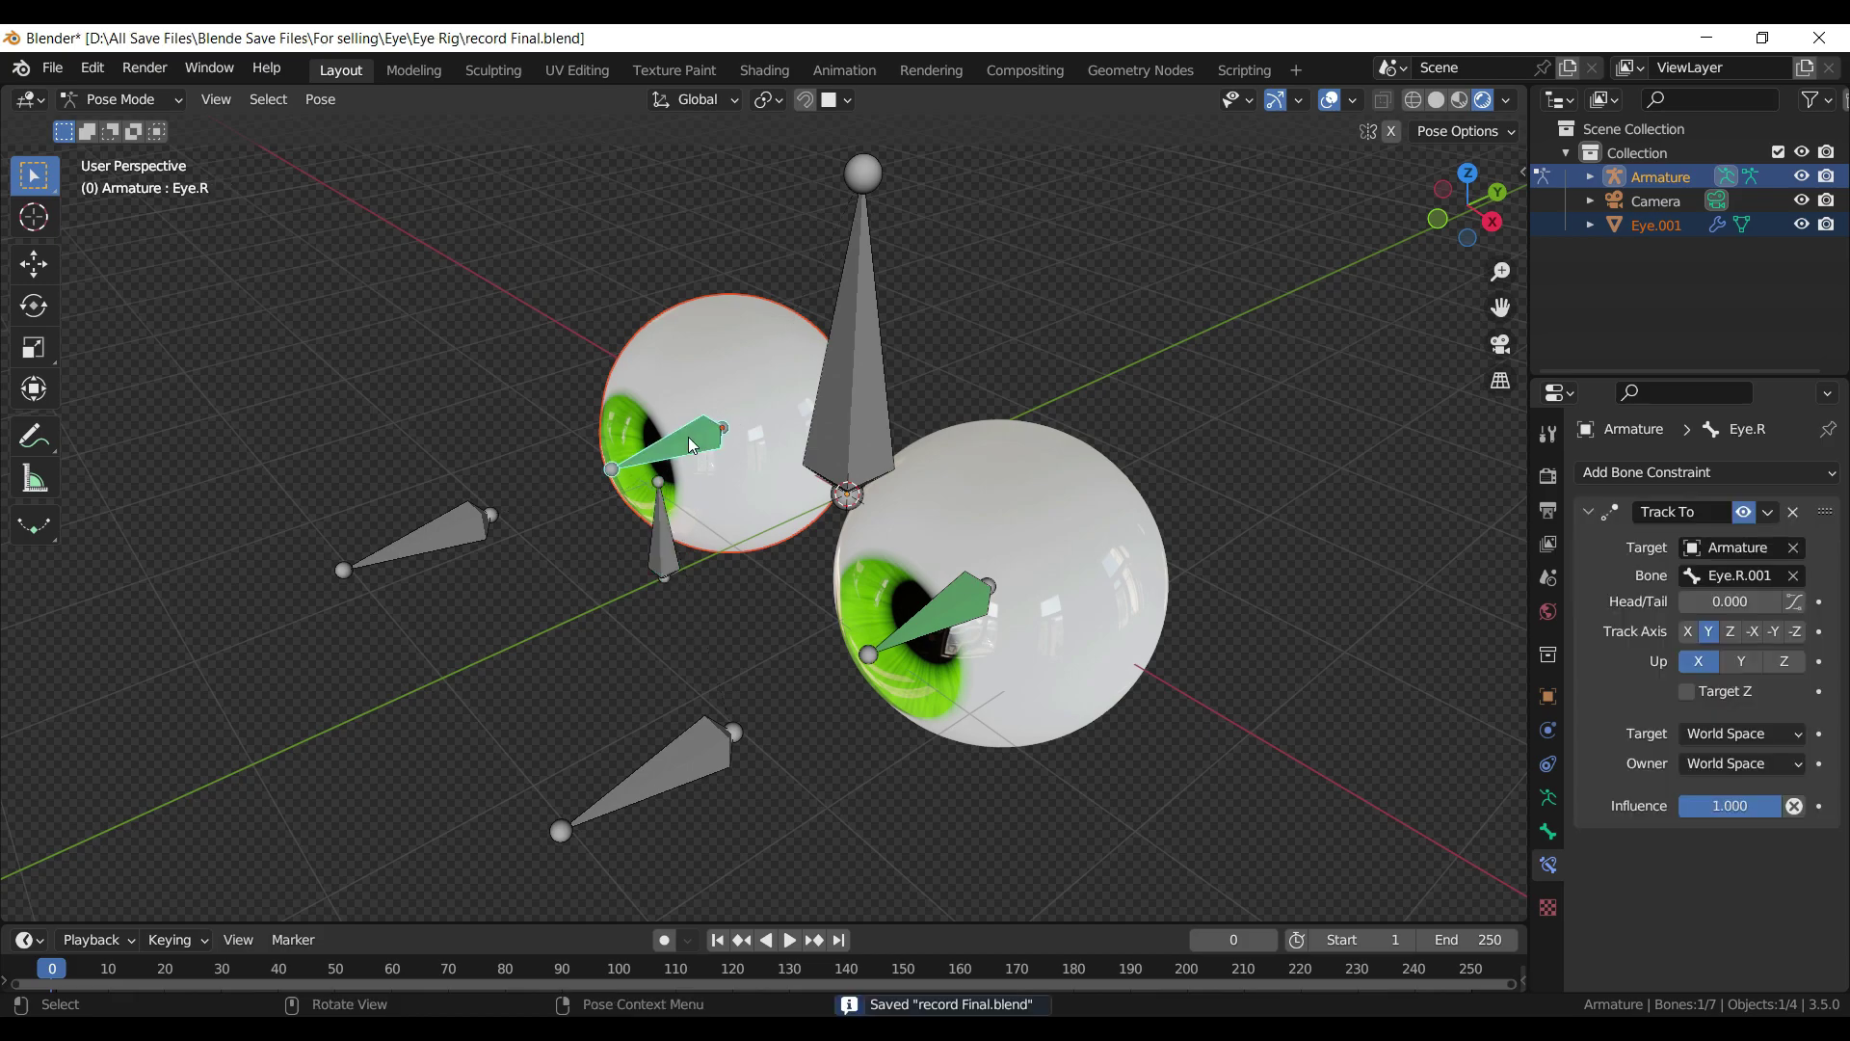
pyautogui.hotkey('ctrl', 'p')
pyautogui.click(694, 446)
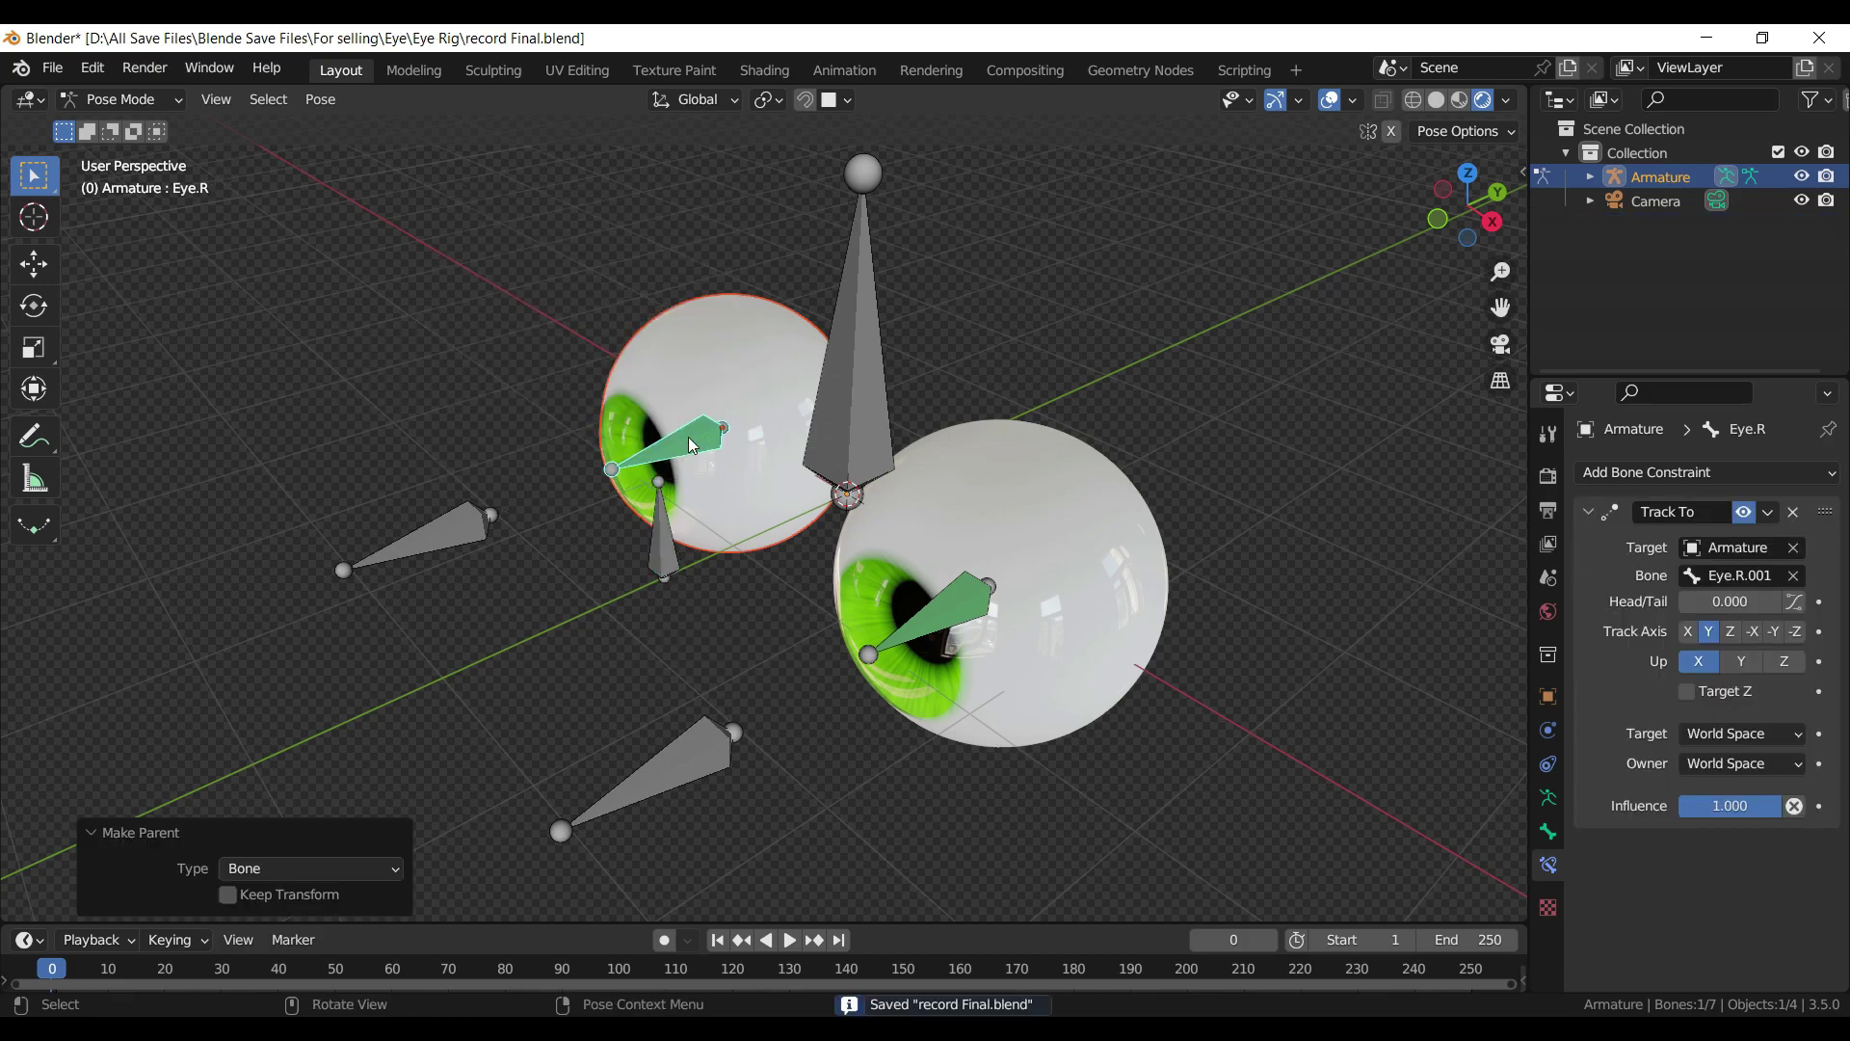
# - Test that both eyes follow the Head.002 bone by temporarily moving it, and return it to its place
pyautogui.click(681, 554)
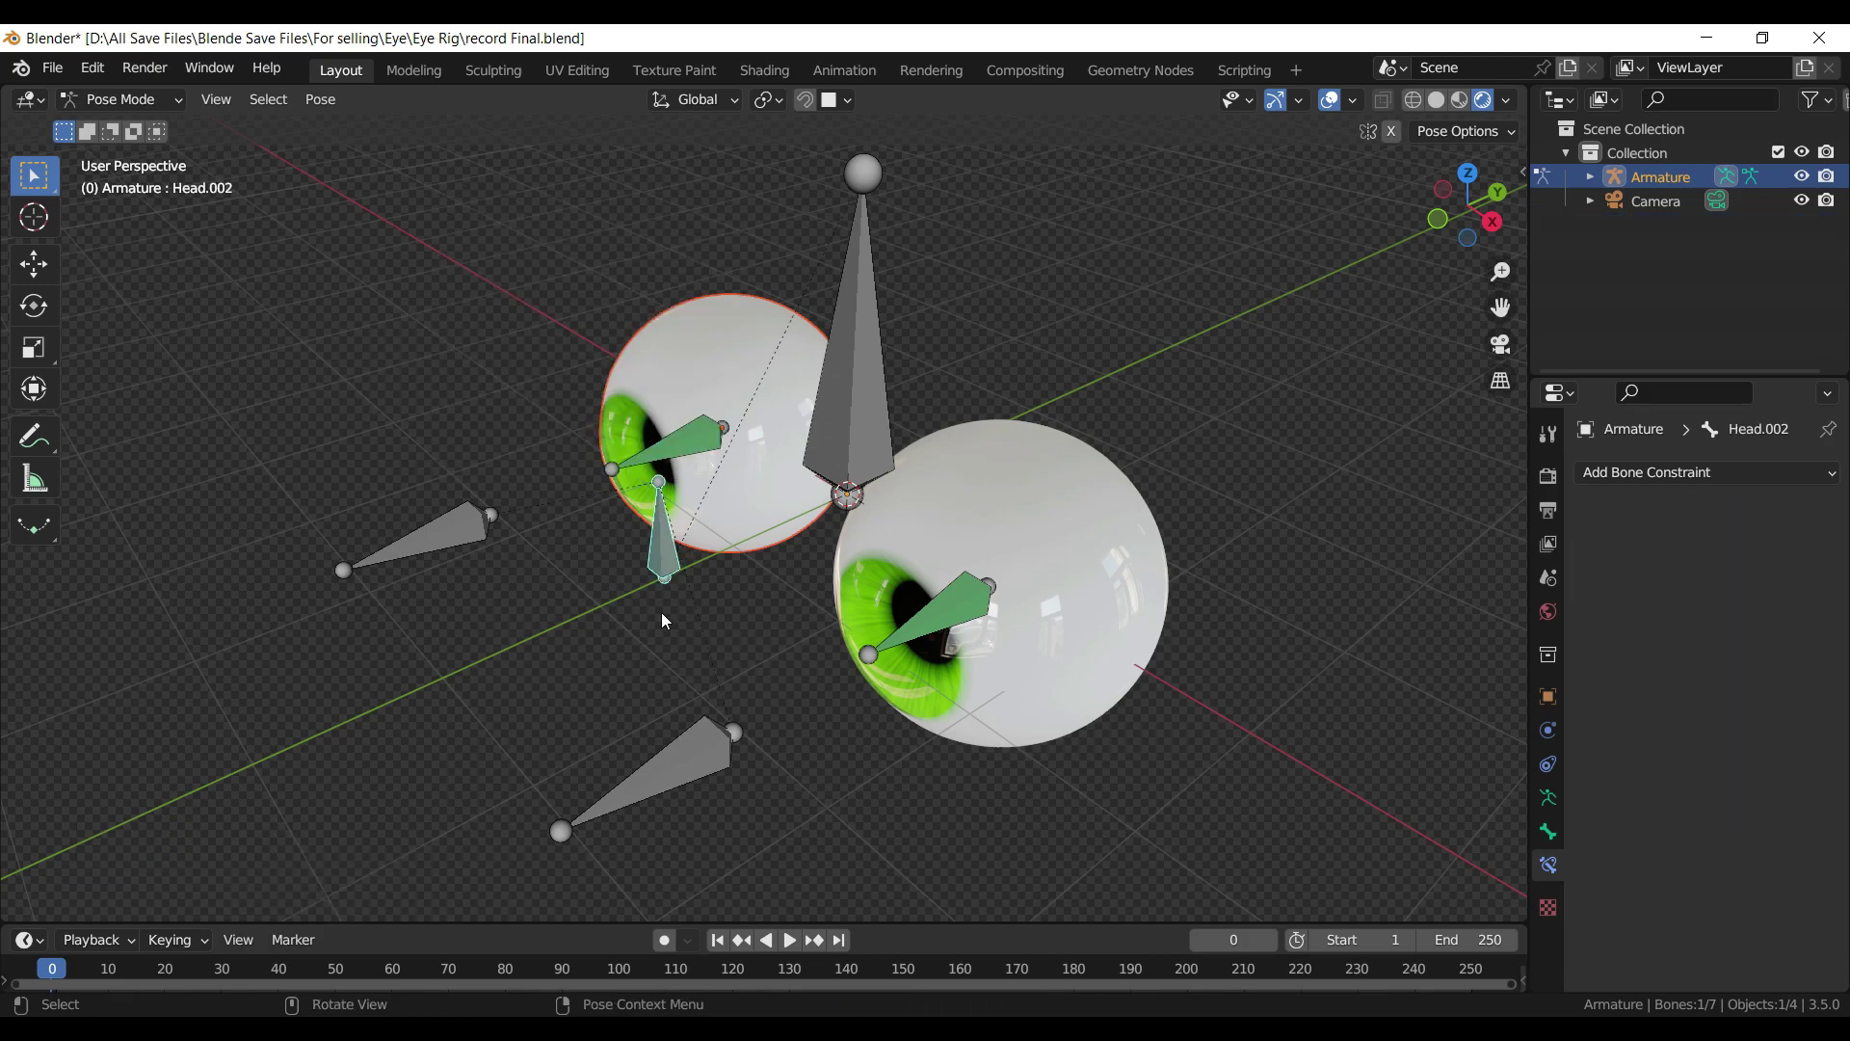
pyautogui.press('g')
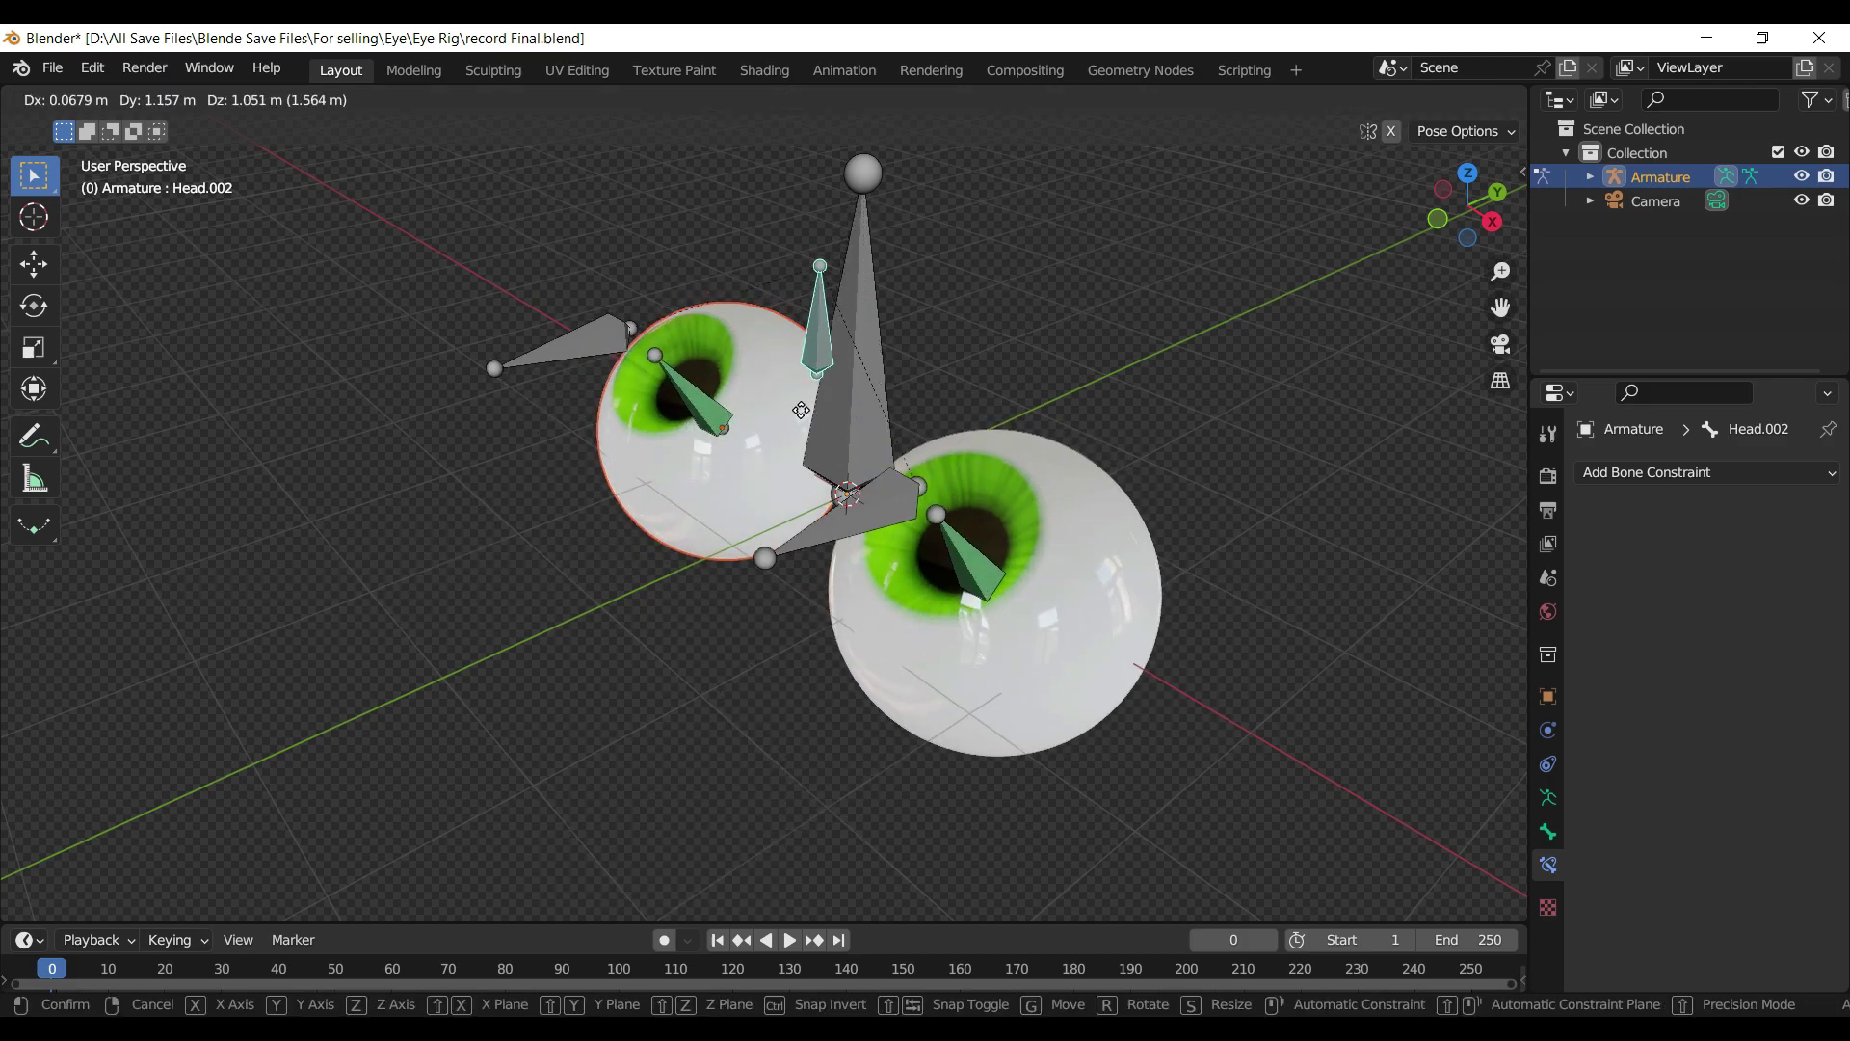
pyautogui.click(904, 631)
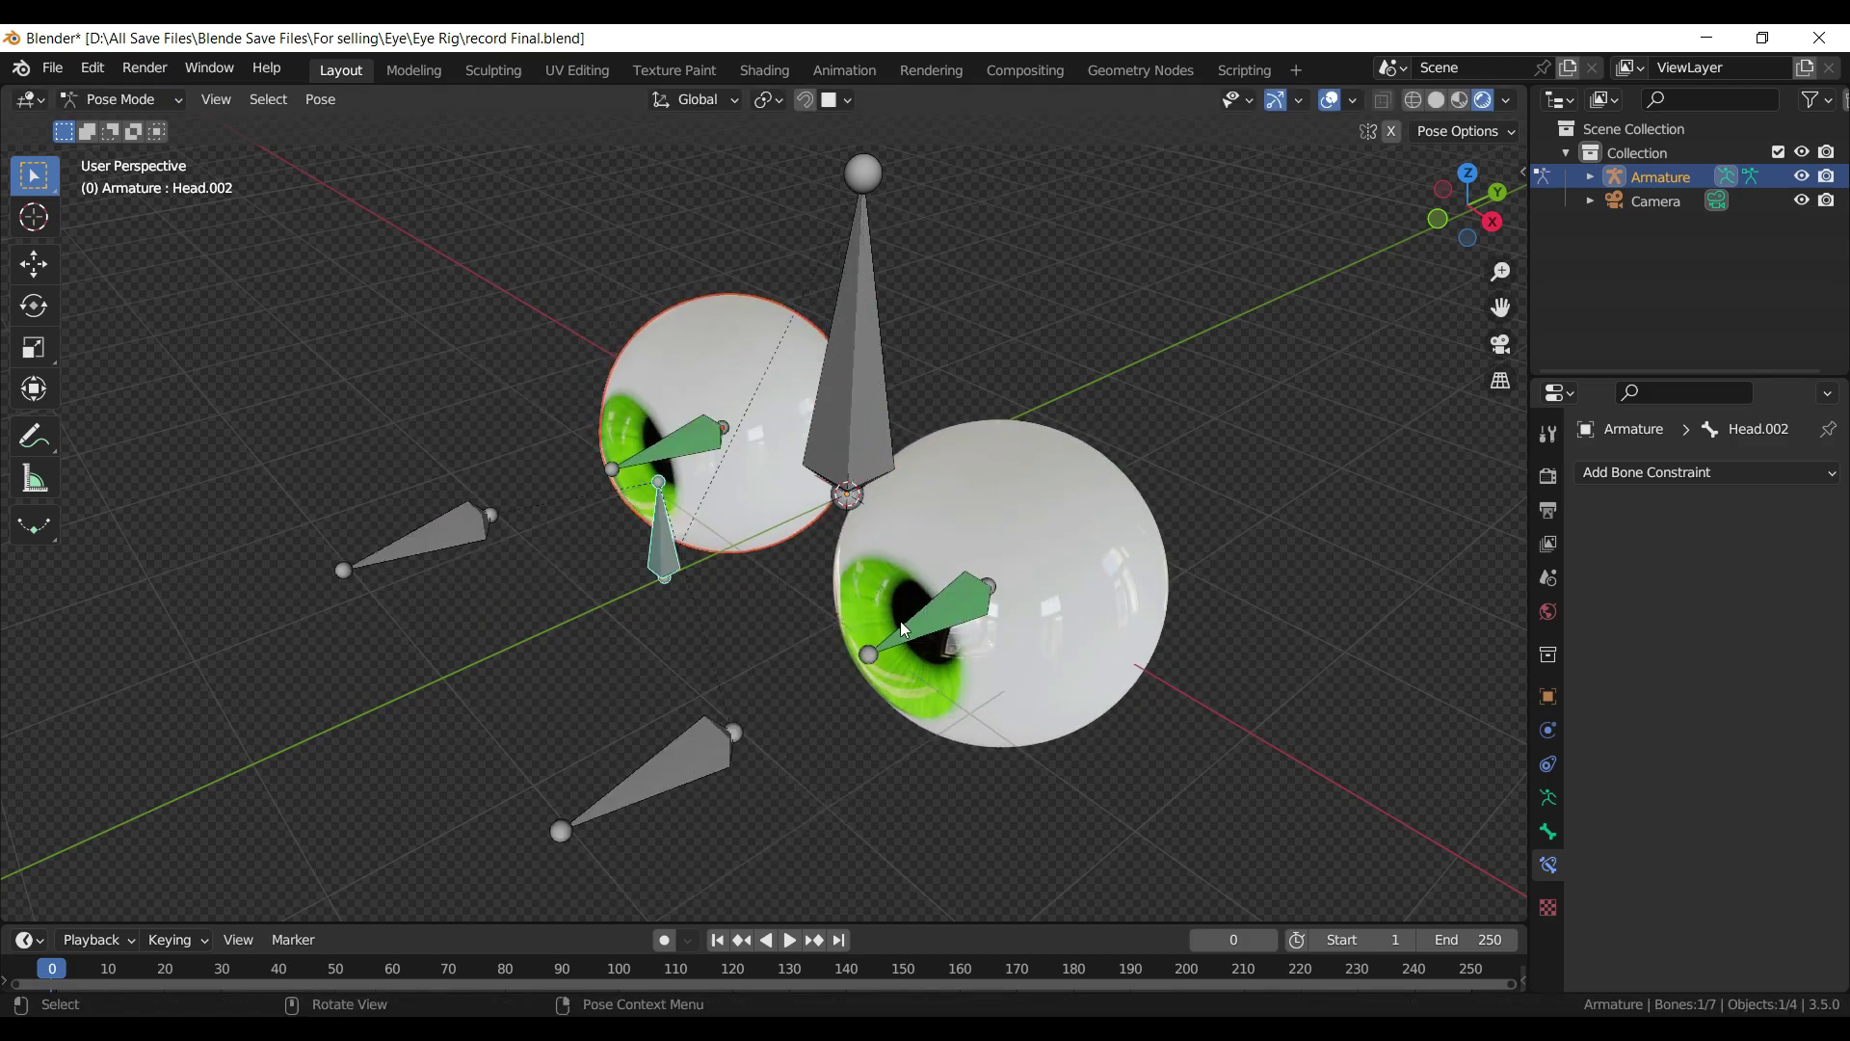
pyautogui.click(945, 613)
# - In Edit Mode, save the file, duplicate Eye.L.001 and Eye.R.001, and move the copies about 0.835 m along Y toward the eyes
pyautogui.click(697, 764)
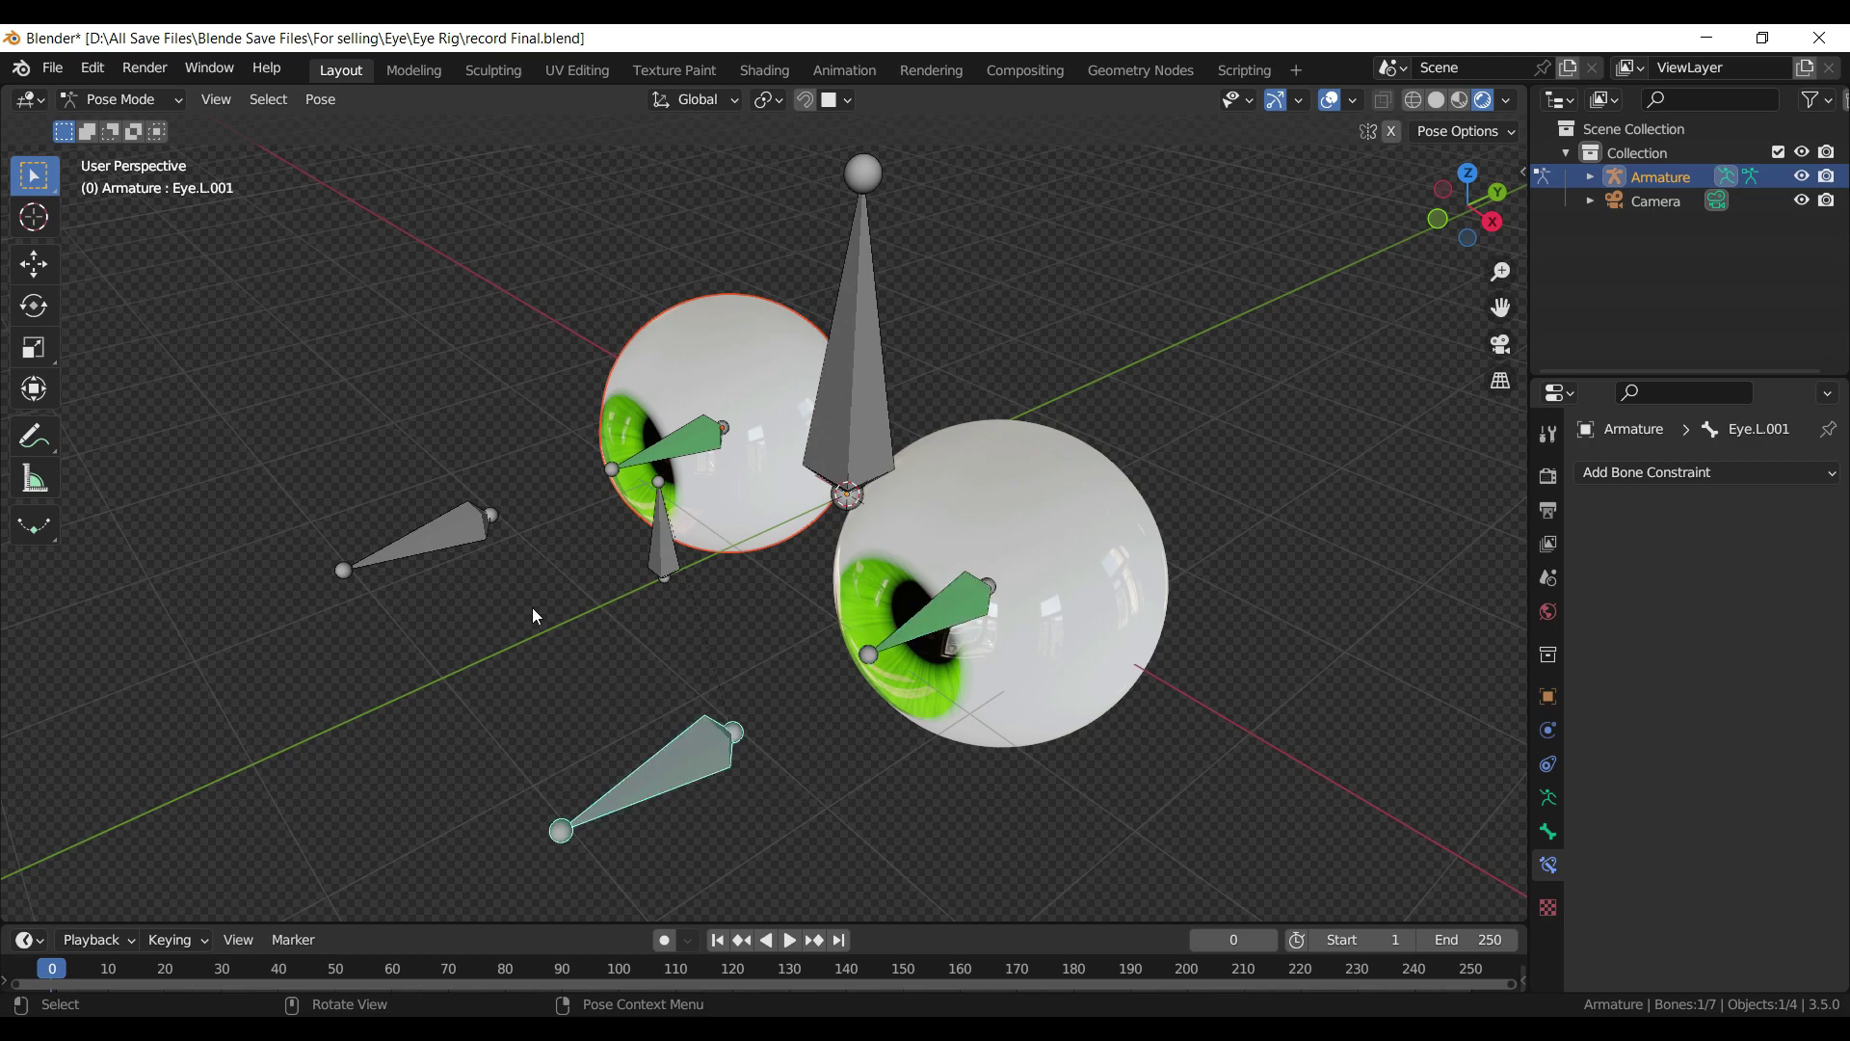
pyautogui.keyDown('shift'); pyautogui.click(442, 528); pyautogui.keyUp('shift')
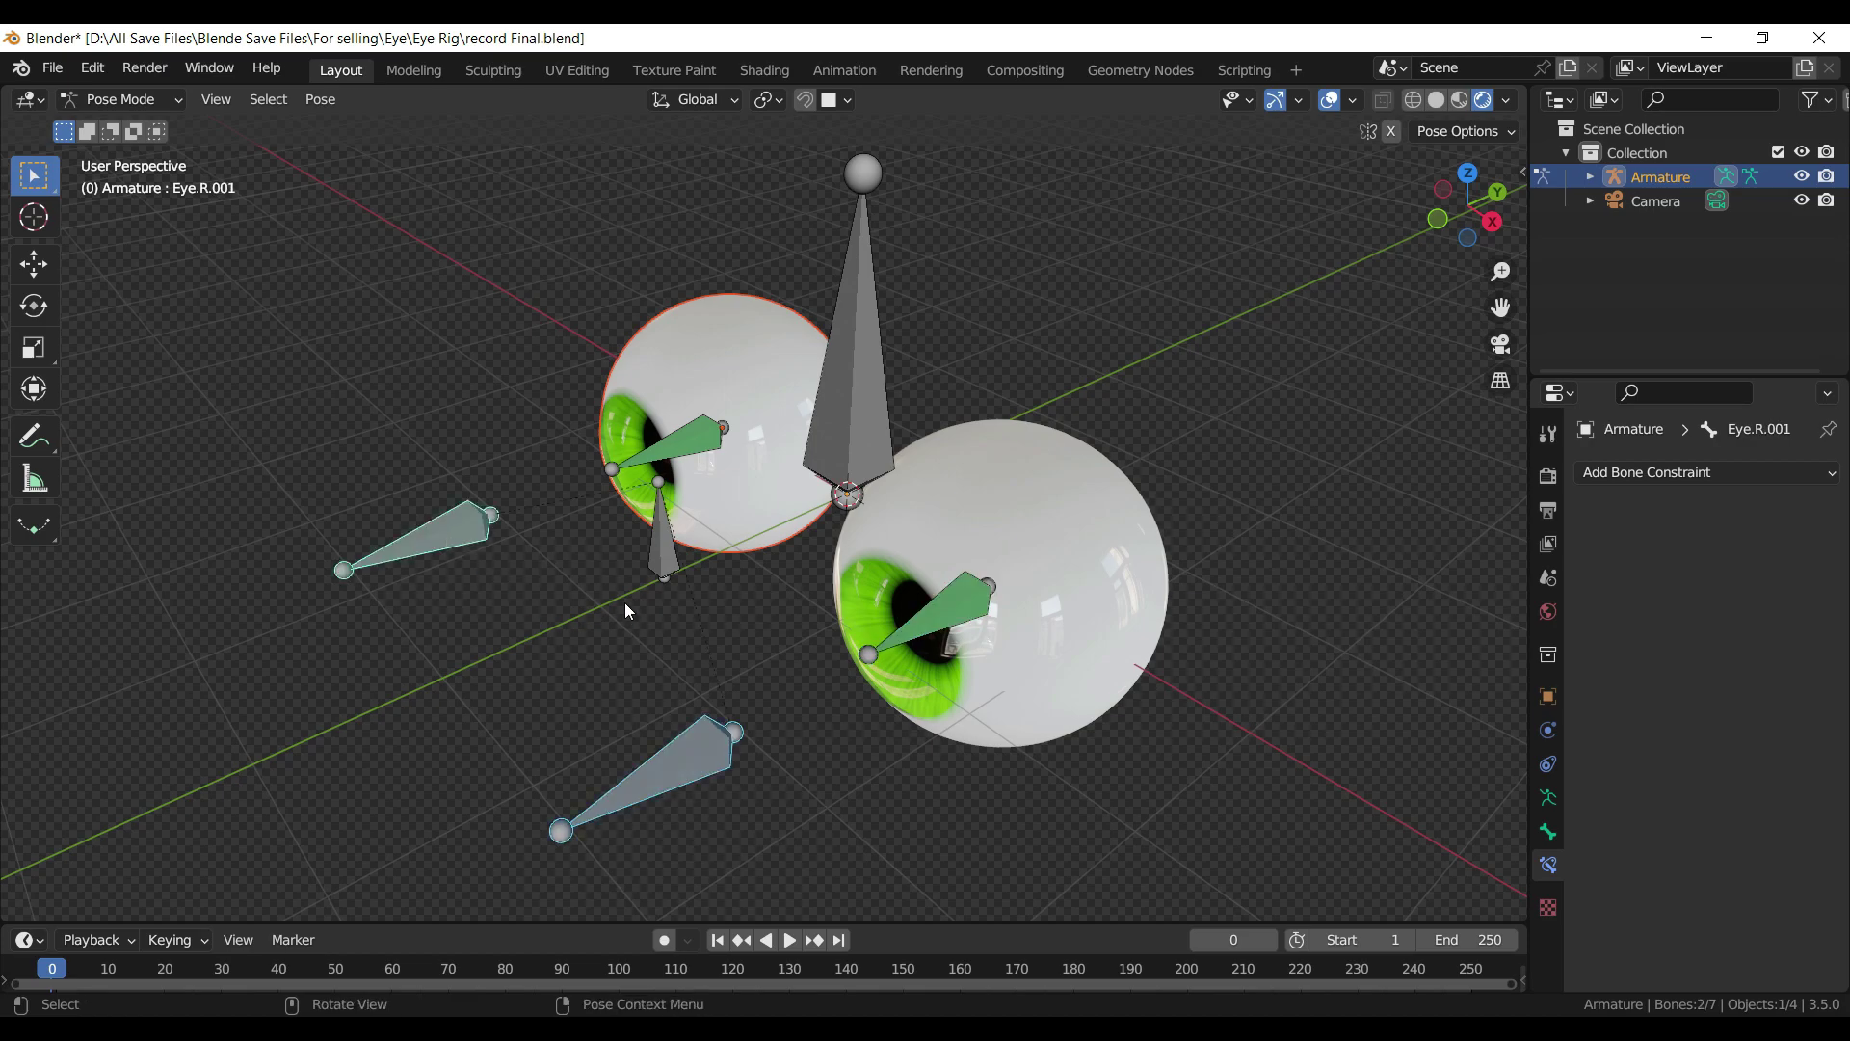
pyautogui.click(120, 98)
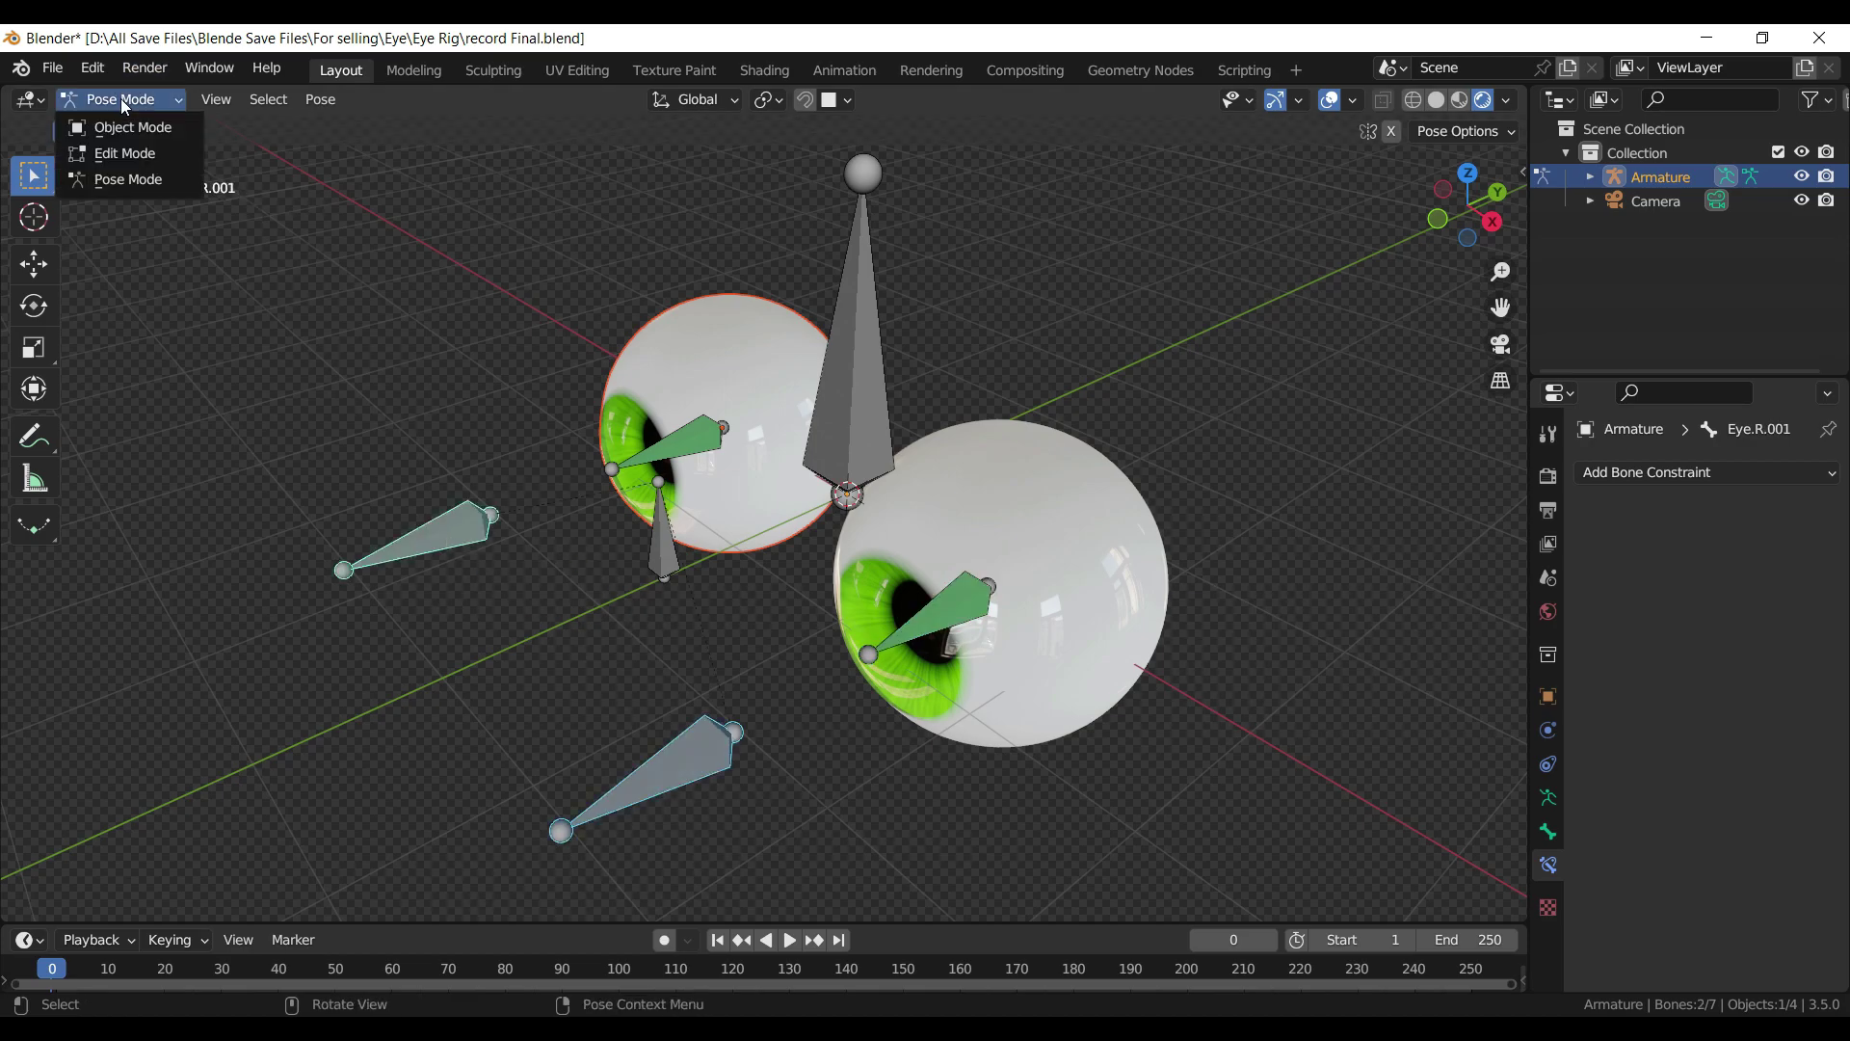
pyautogui.click(123, 152)
pyautogui.hotkey('ctrl', 's')
pyautogui.hotkey('shift', 'd')
pyautogui.press('Escape')
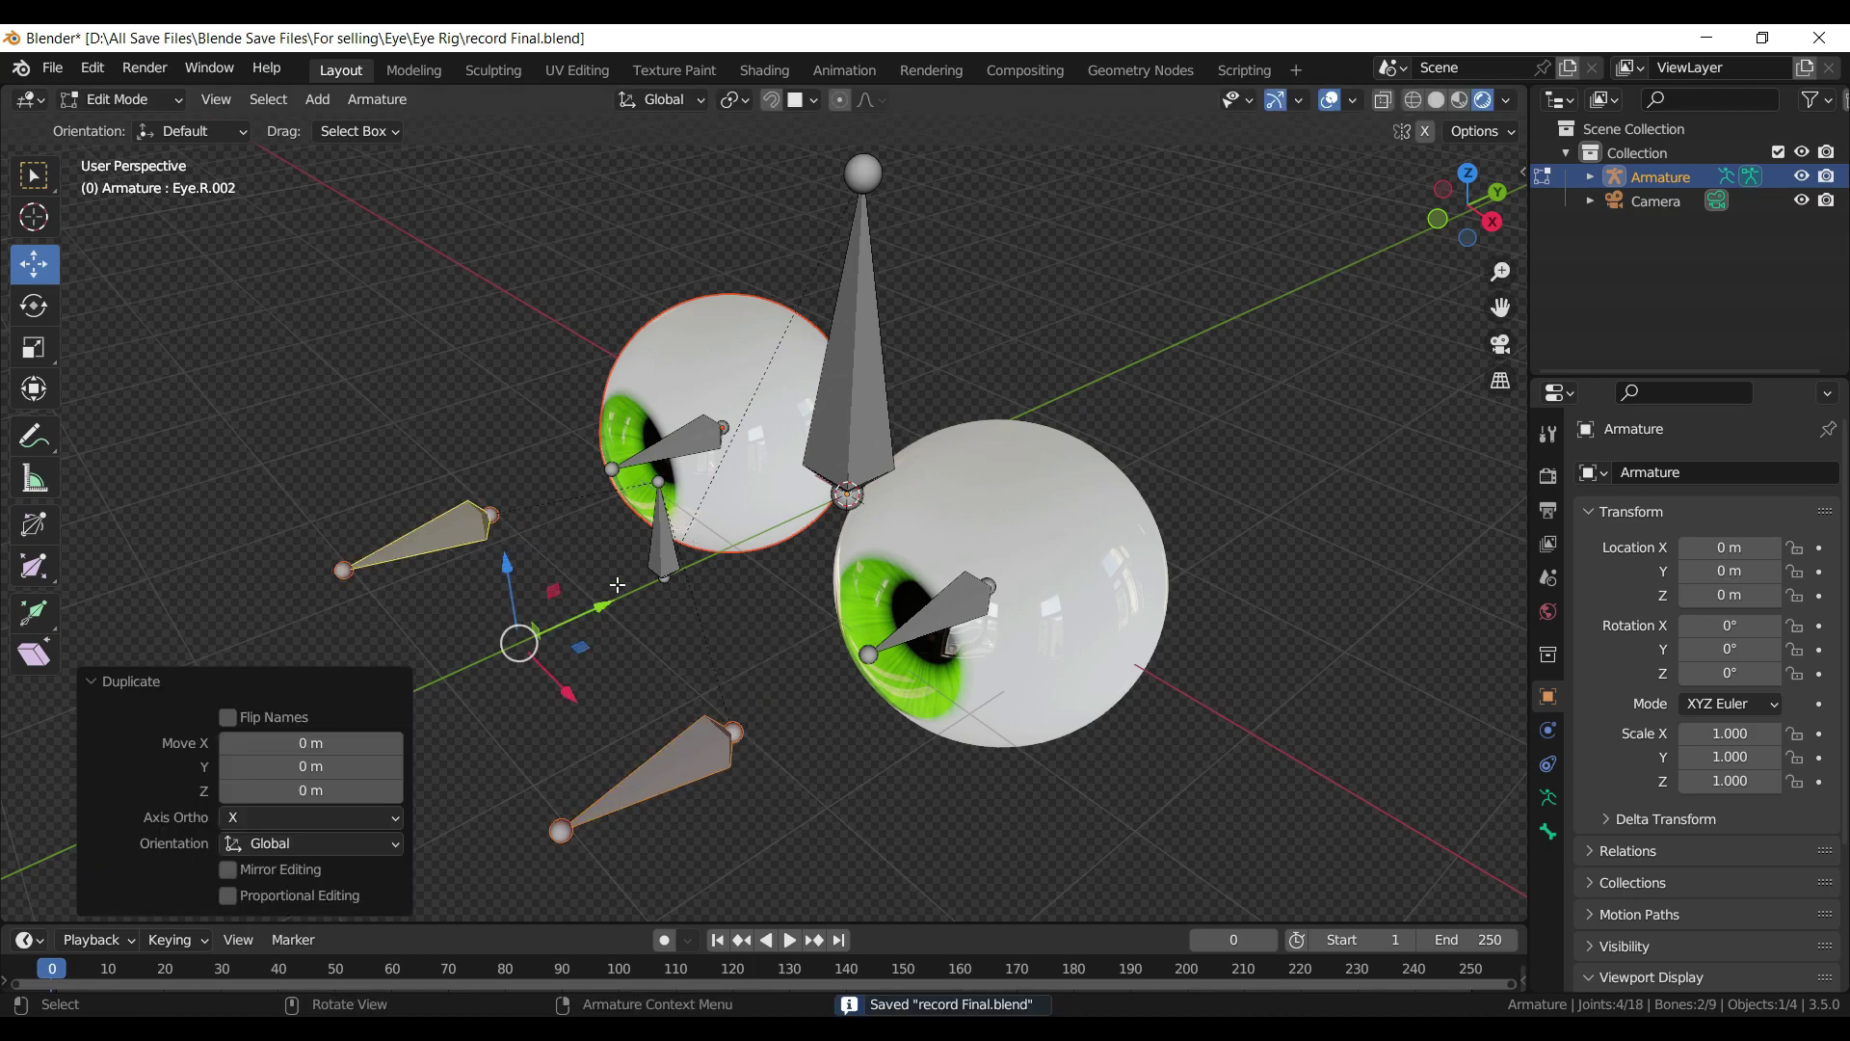
pyautogui.press('g')
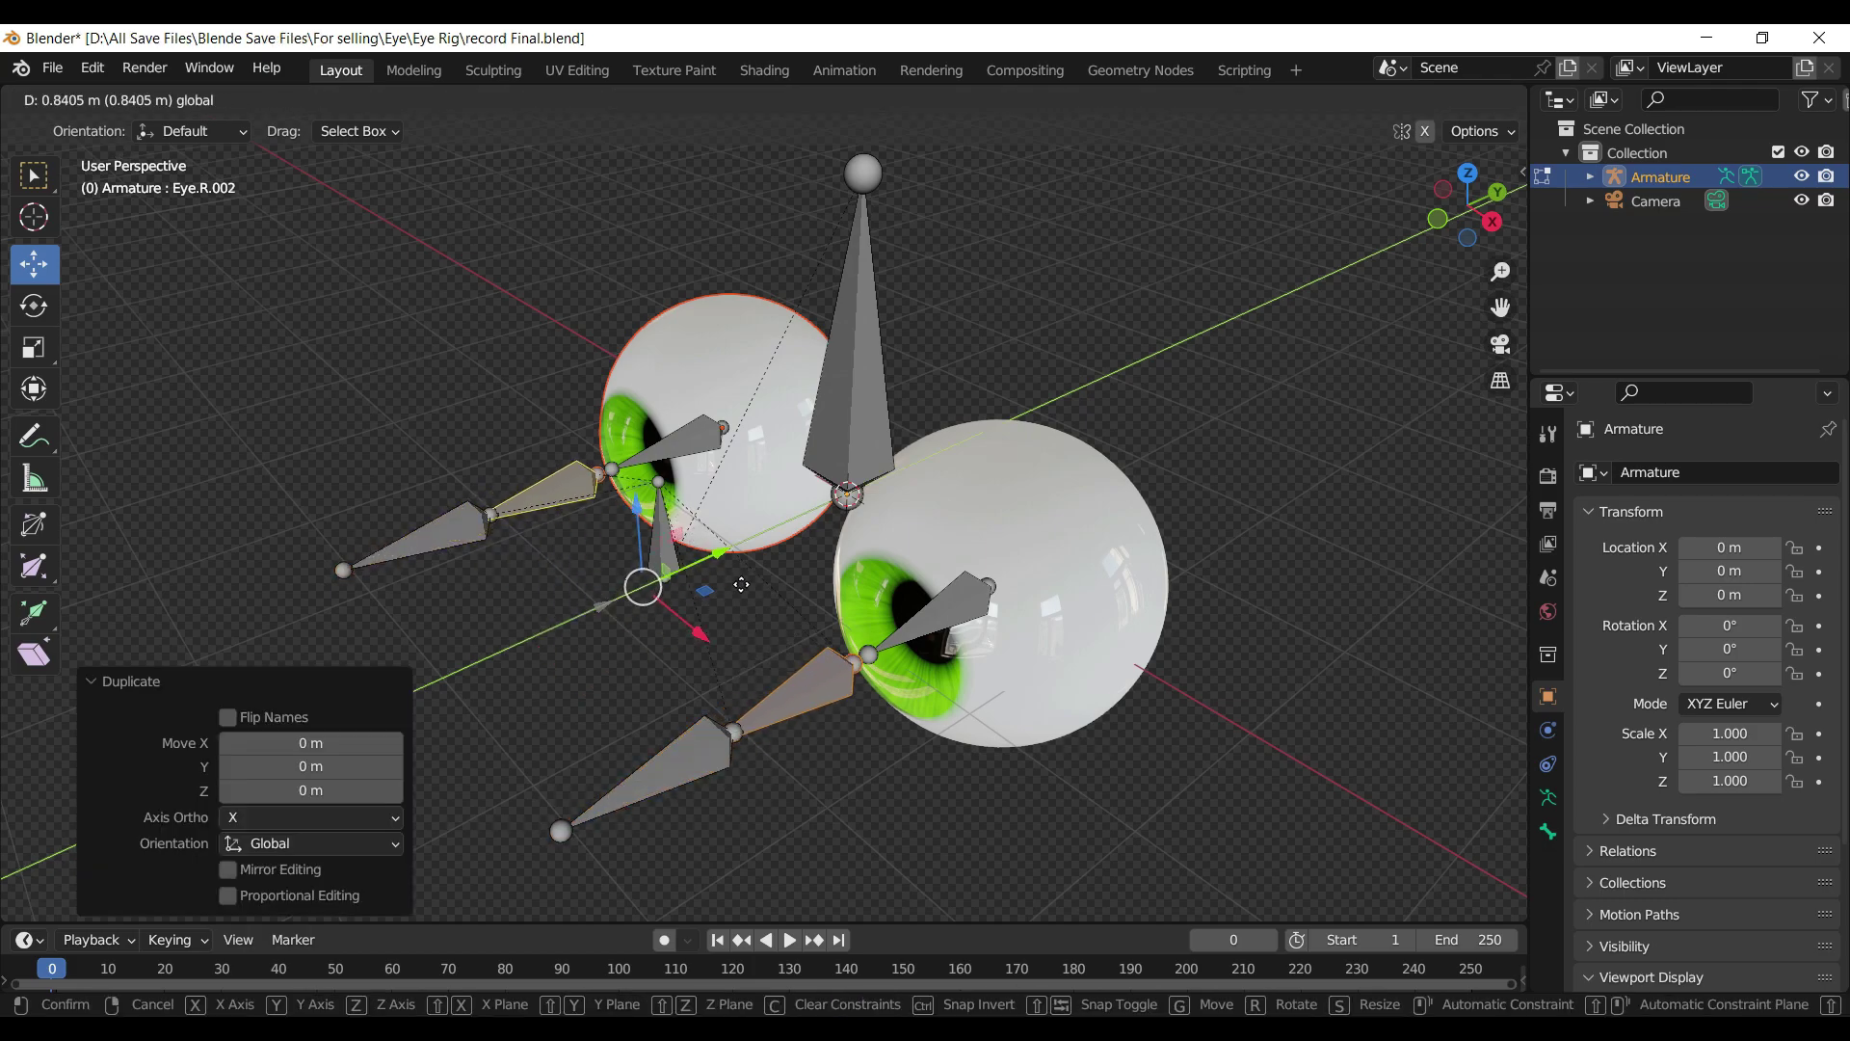
pyautogui.click(737, 583)
# - Shorten both duplicated bones by moving their joints farthest from the eyes about 0.365 m along Y, and switch to Material Preview shading
pyautogui.press('KP_3')
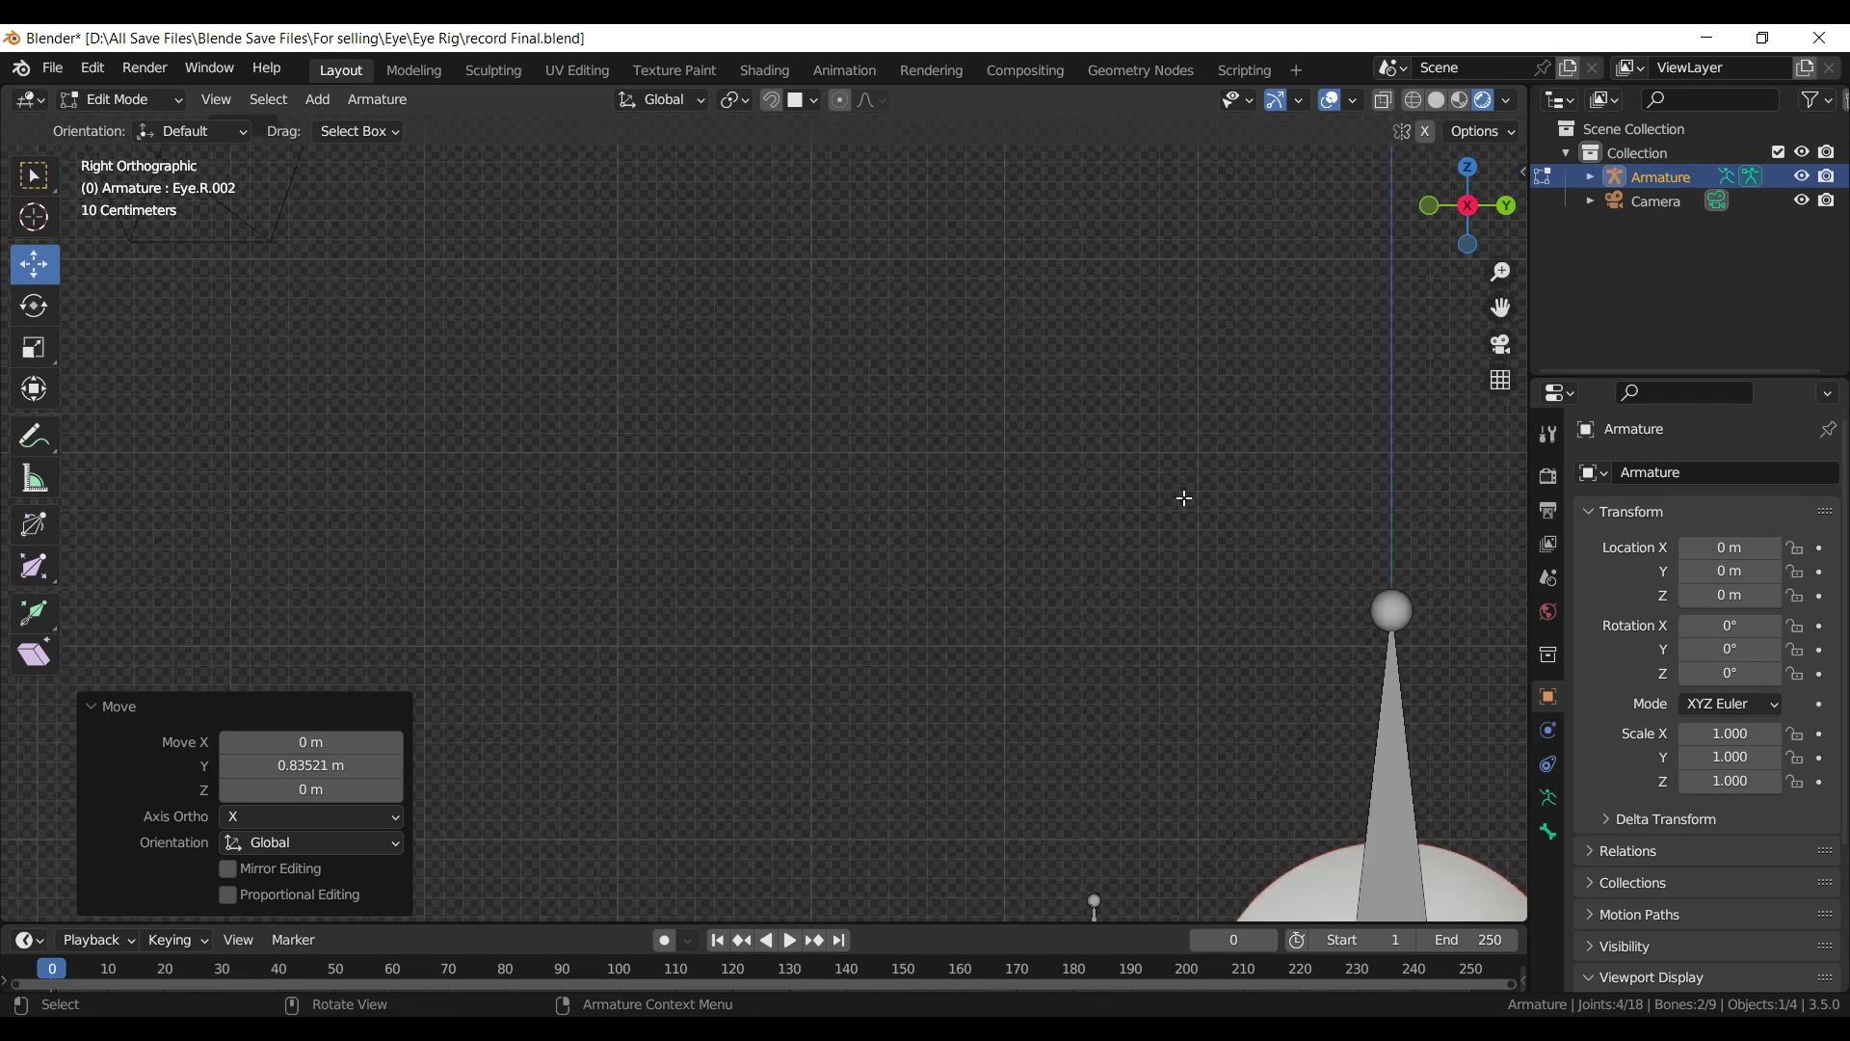
pyautogui.scroll(5, 695, 521)
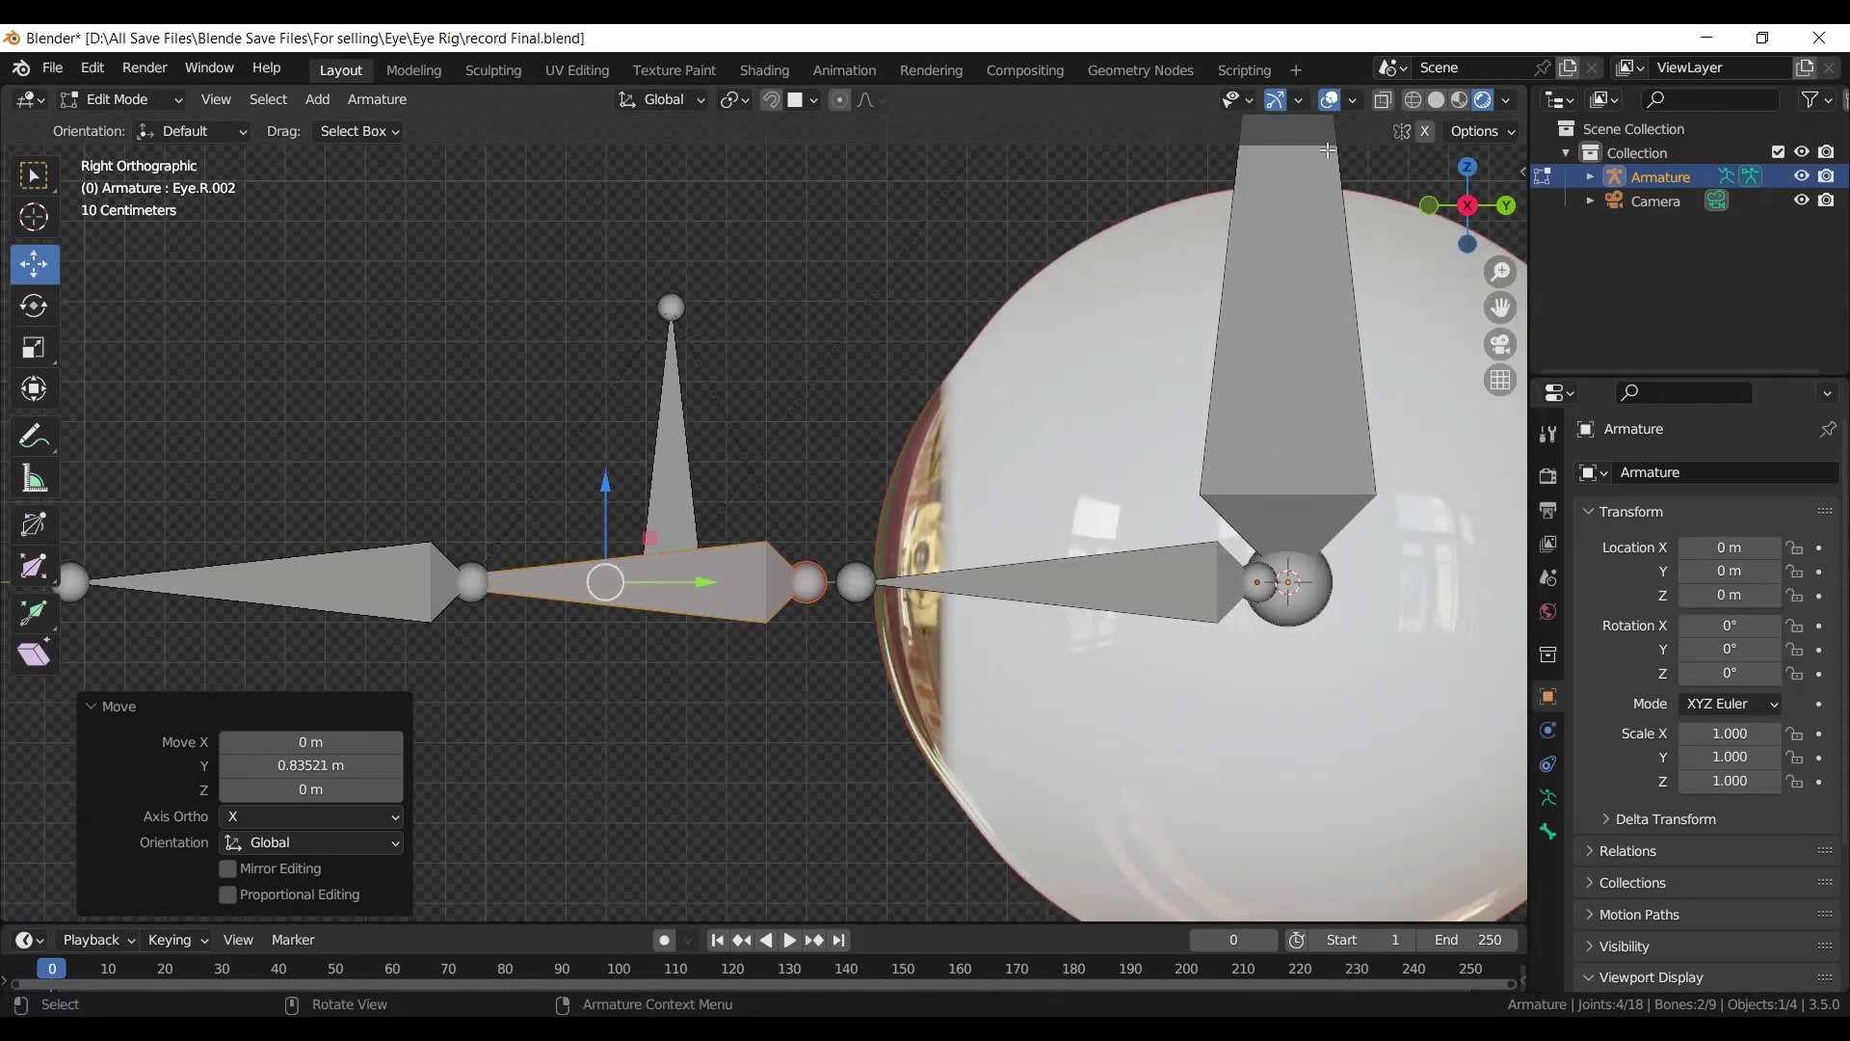
pyautogui.click(1384, 100)
pyautogui.moveTo(925, 462); pyautogui.dragTo(723, 490, button='middle')
pyautogui.click(670, 452)
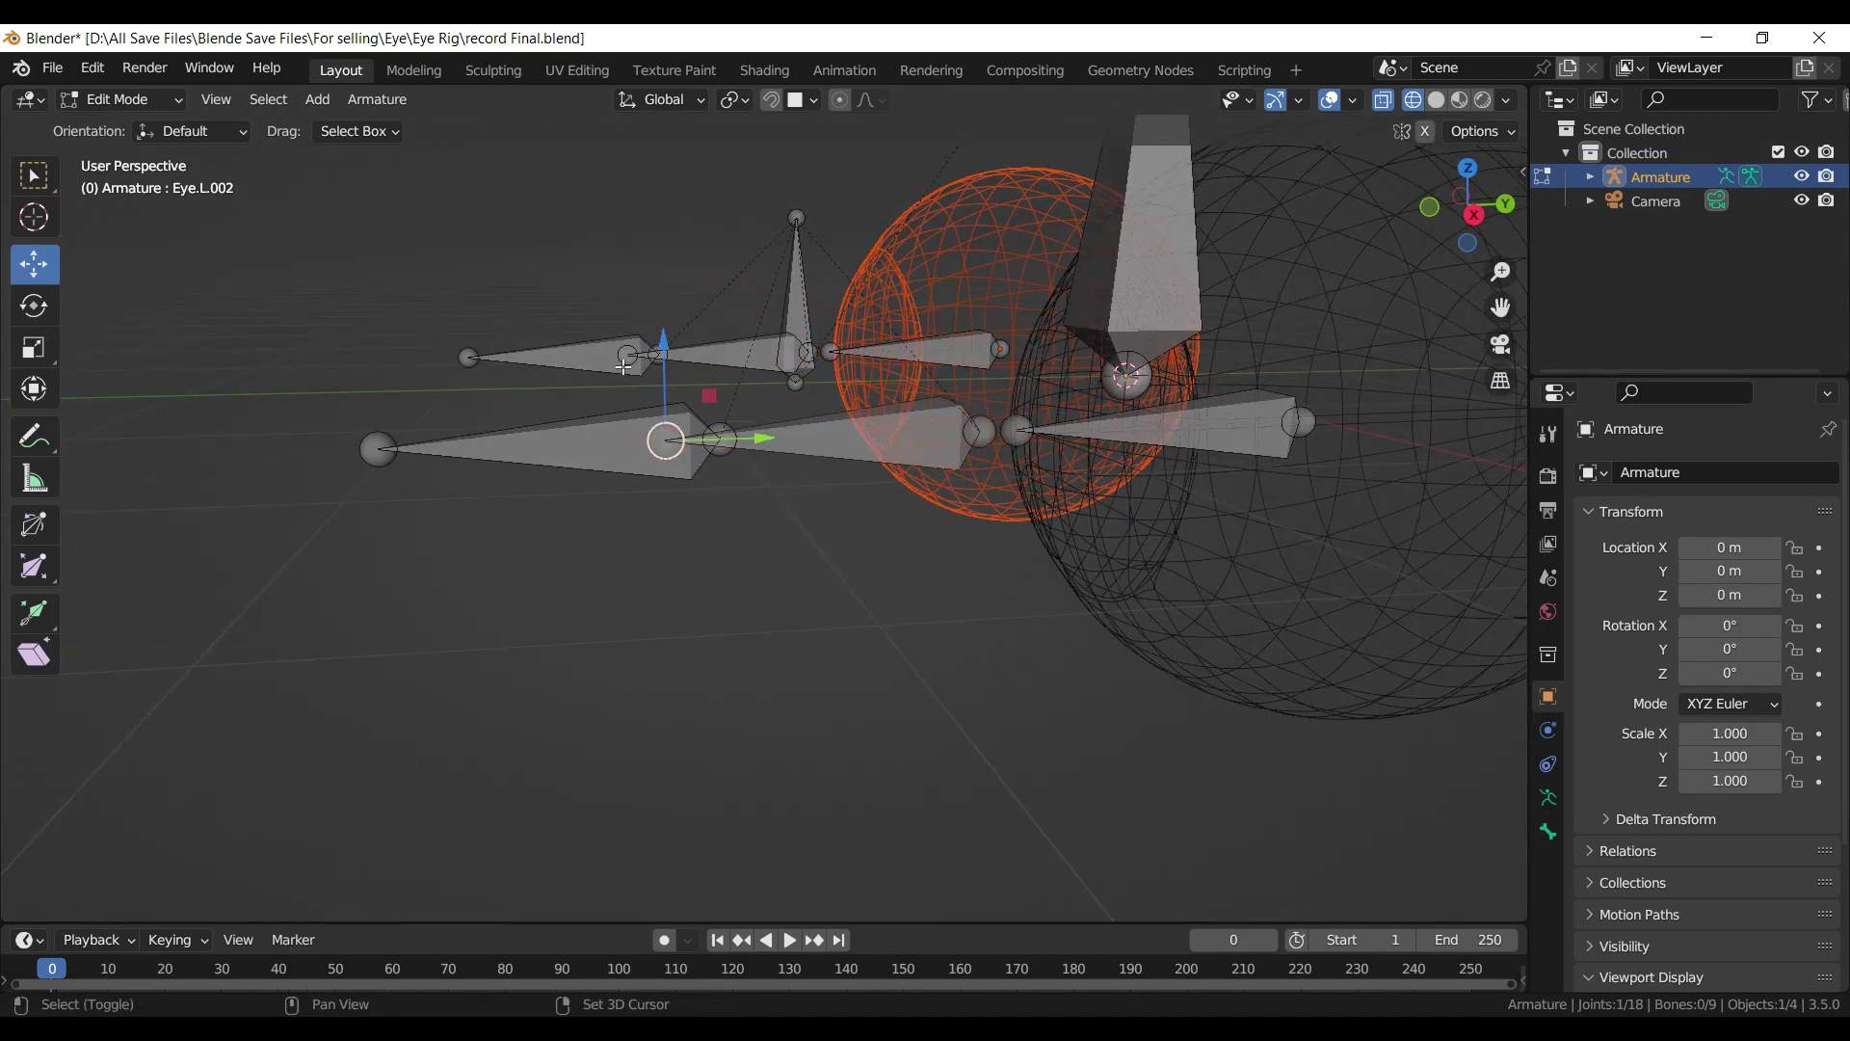
pyautogui.moveTo(735, 384); pyautogui.dragTo(821, 384)
pyautogui.click(1461, 101)
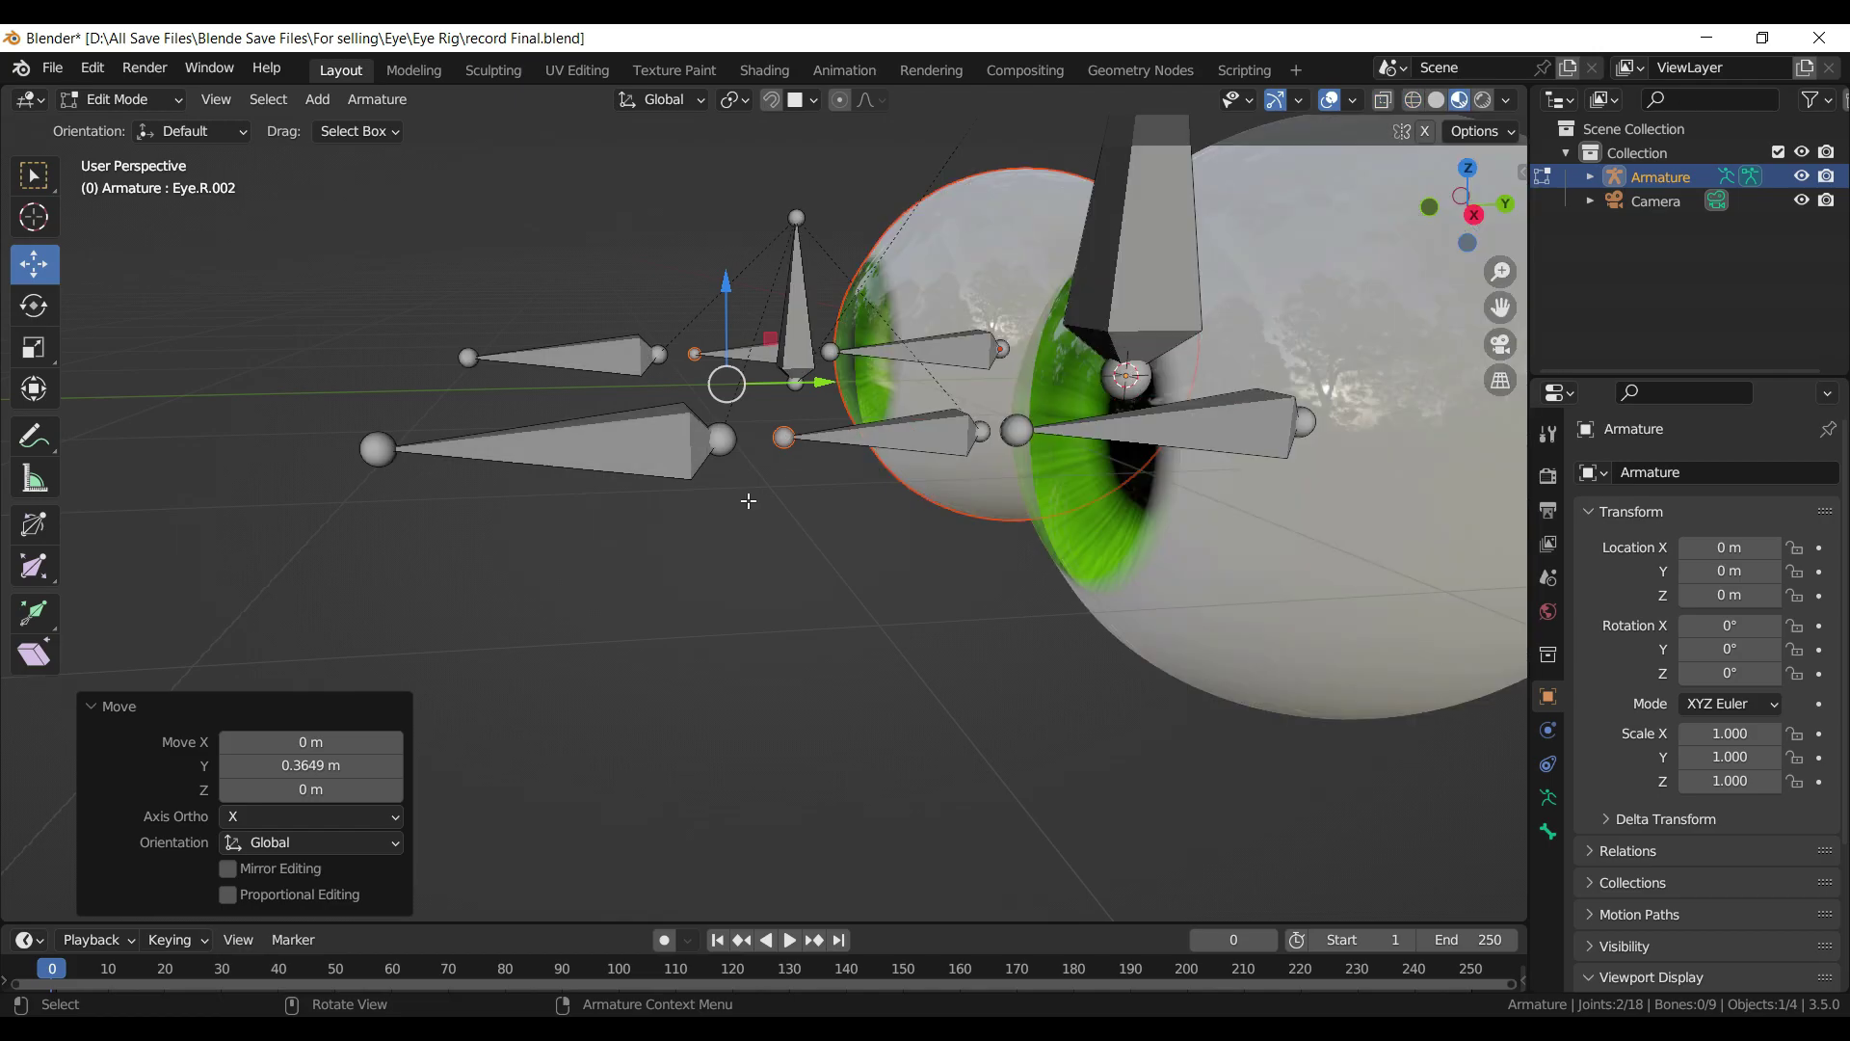
# - Clear the parent of the duplicated bones Eye.L.002 and Eye.R.002
pyautogui.moveTo(748, 500)
pyautogui.mouseDown(button='middle')
pyautogui.moveTo(751, 424)
pyautogui.moveTo(933, 558)
pyautogui.moveTo(930, 672)
pyautogui.moveTo(940, 575)
pyautogui.mouseUp(button='middle')
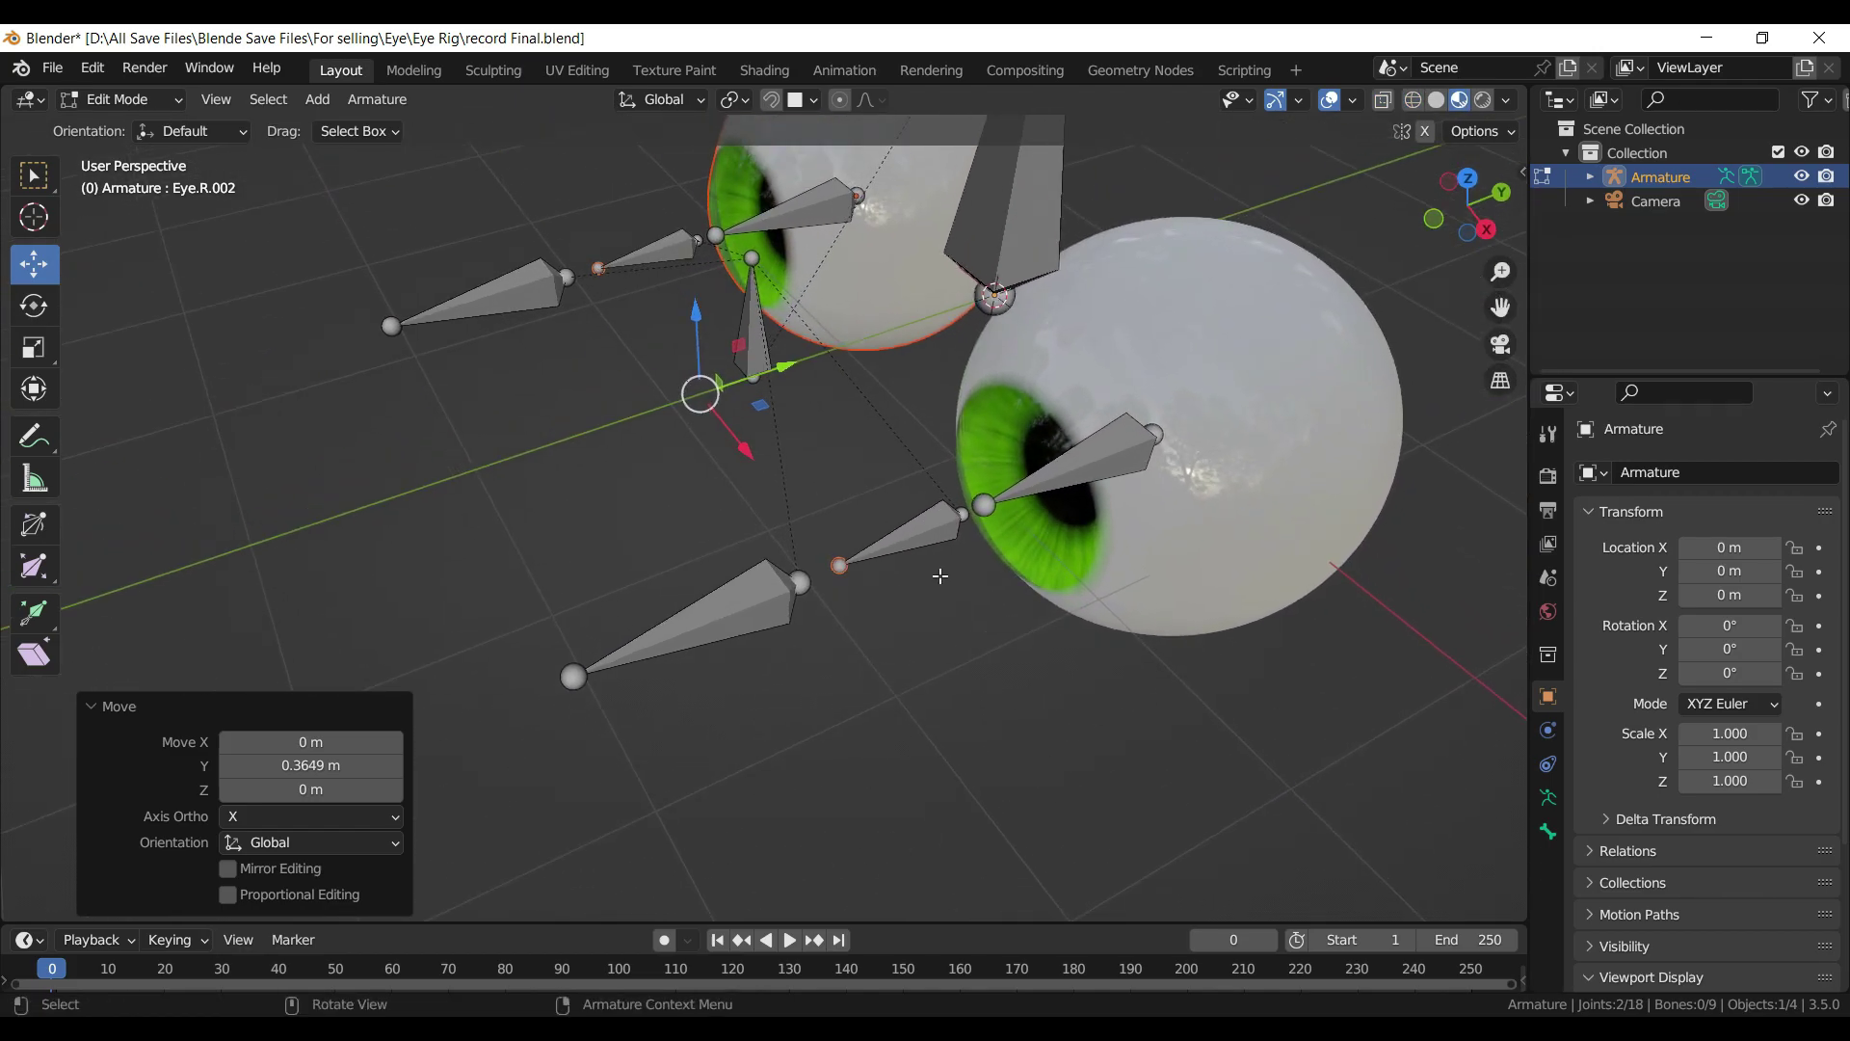
pyautogui.click(919, 526)
pyautogui.keyDown('shift'); pyautogui.click(665, 241); pyautogui.keyUp('shift')
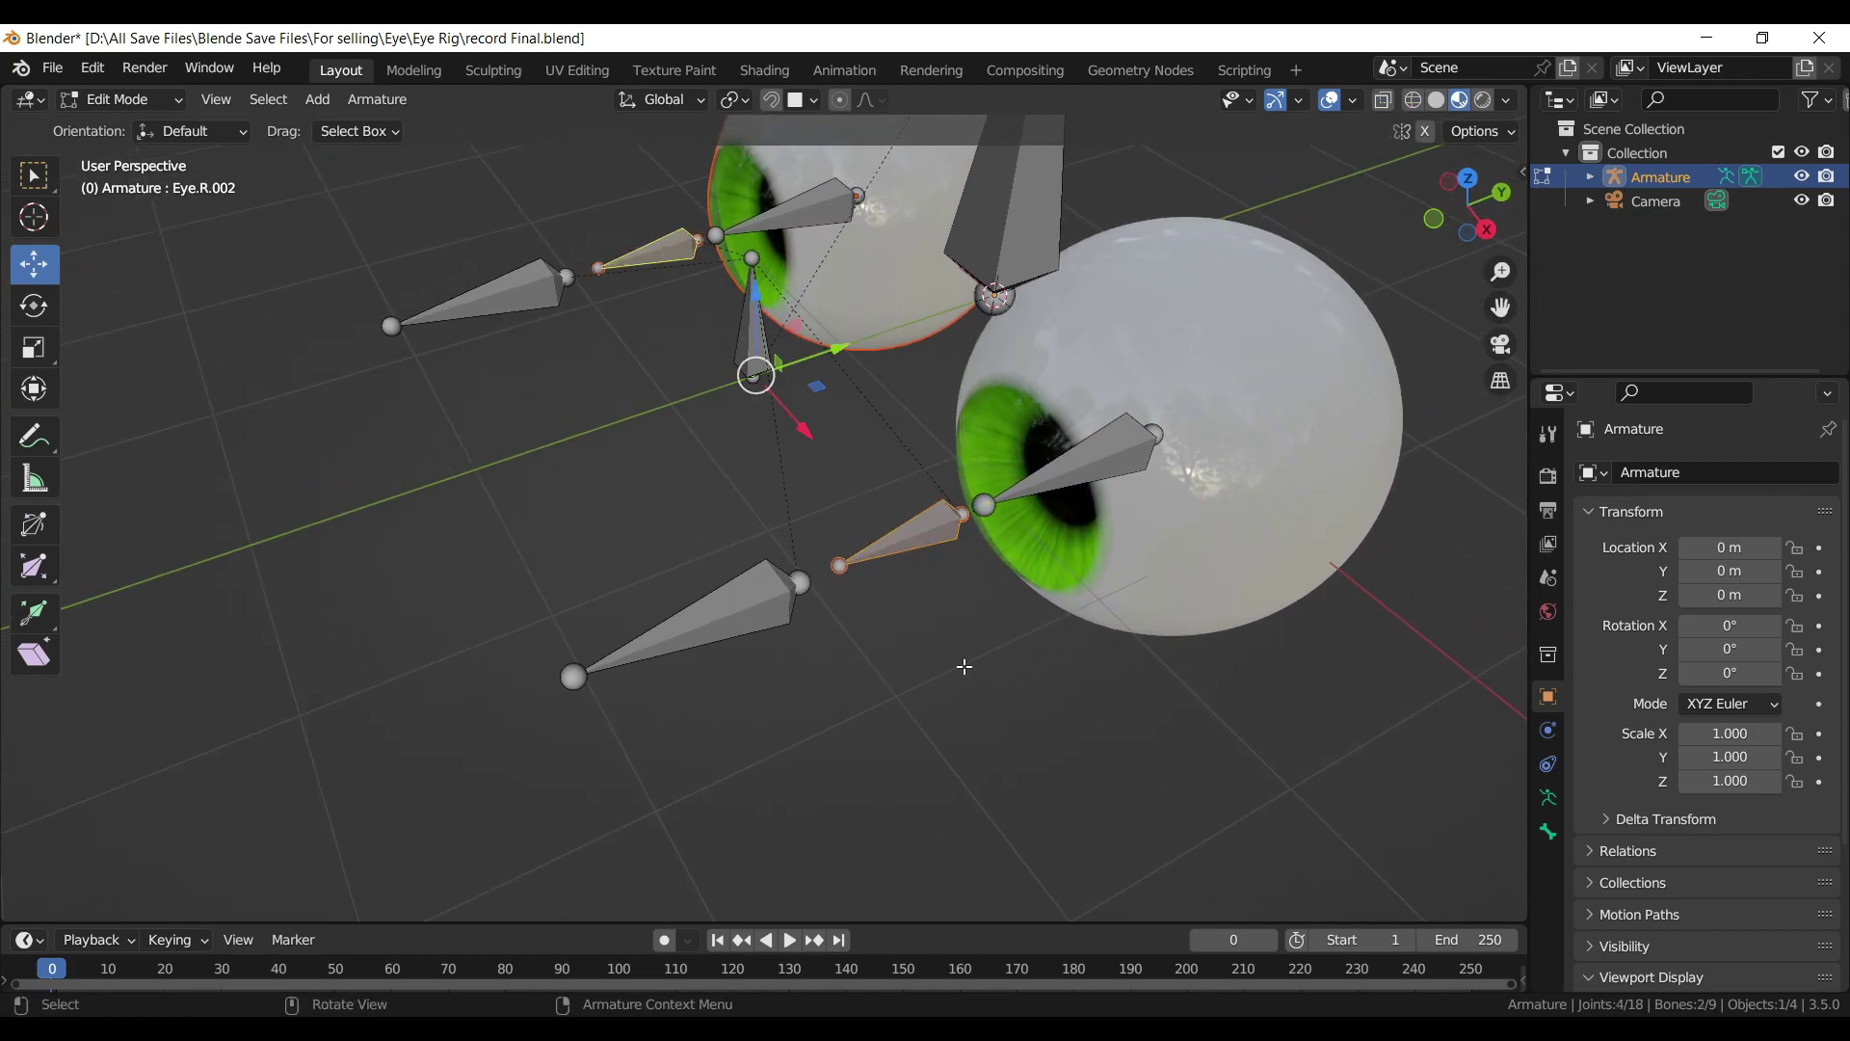
pyautogui.hotkey('alt', 'p')
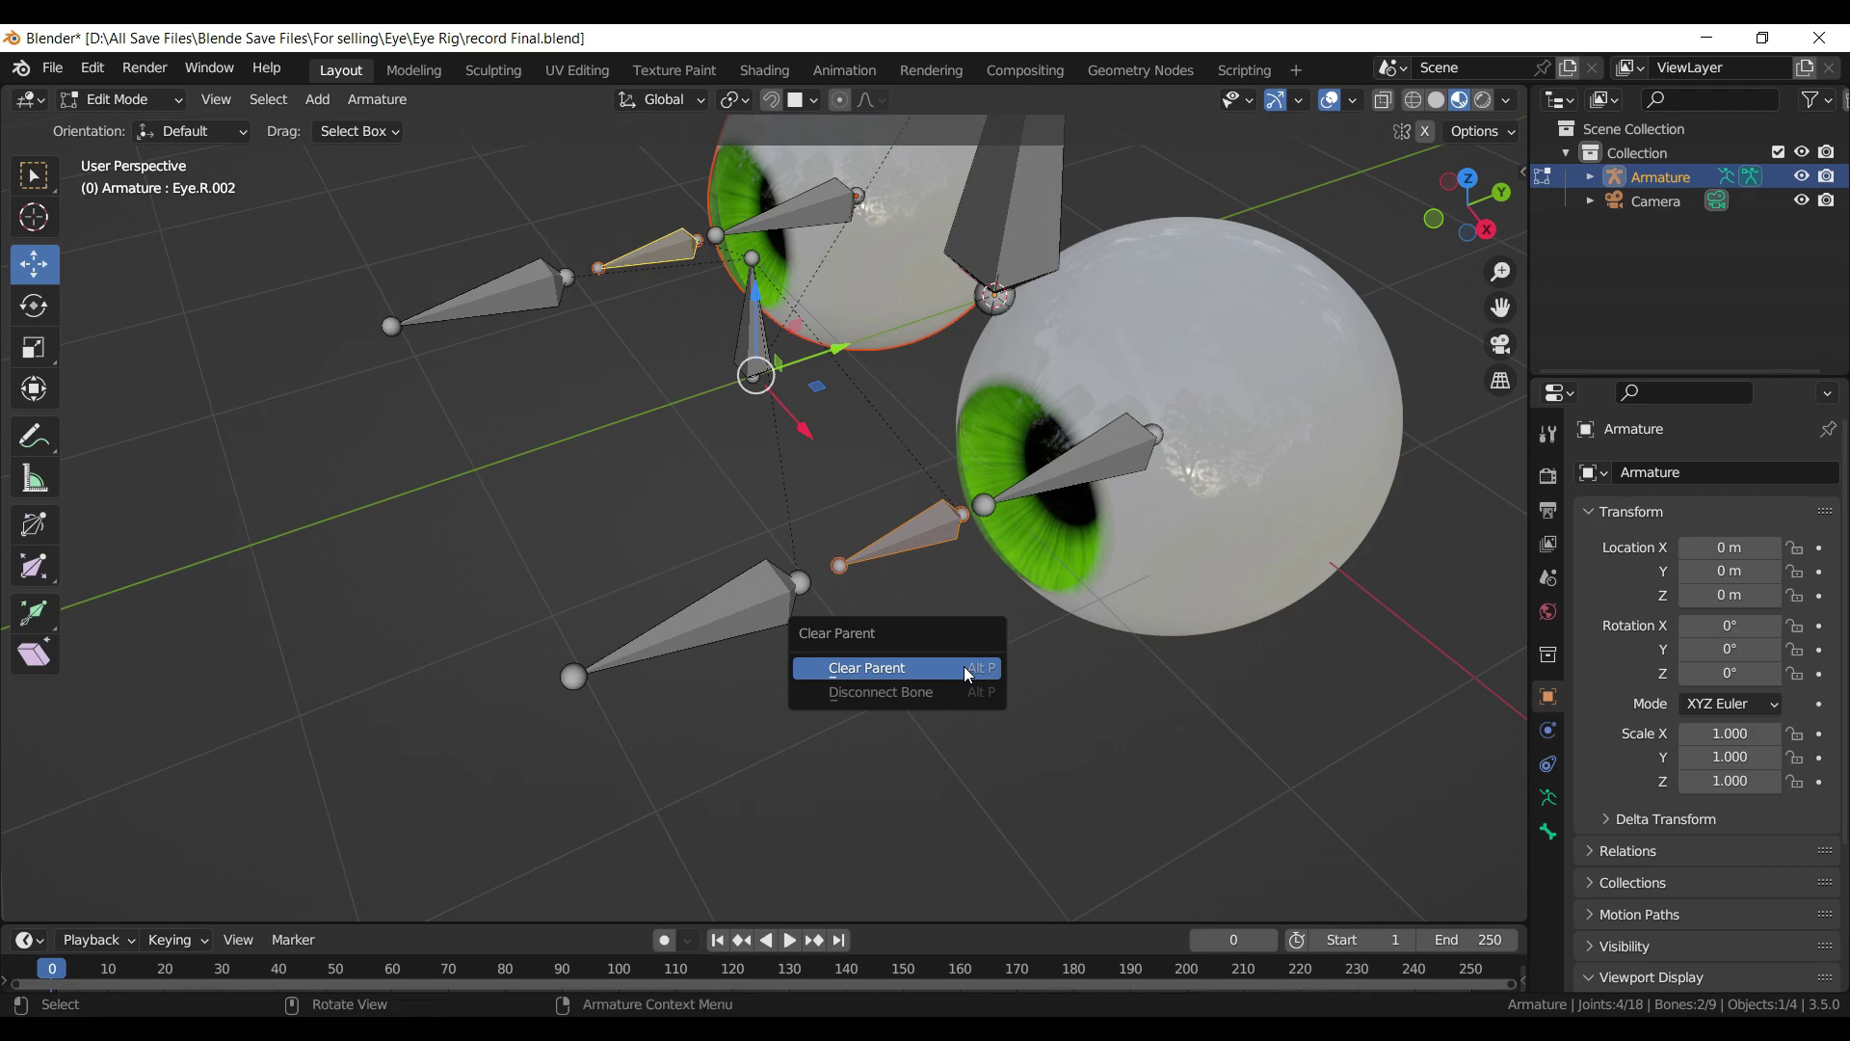
pyautogui.click(966, 669)
# - Parent the Eye.L.002 bone to the Eye.L bone with Keep Offset
pyautogui.click(956, 526)
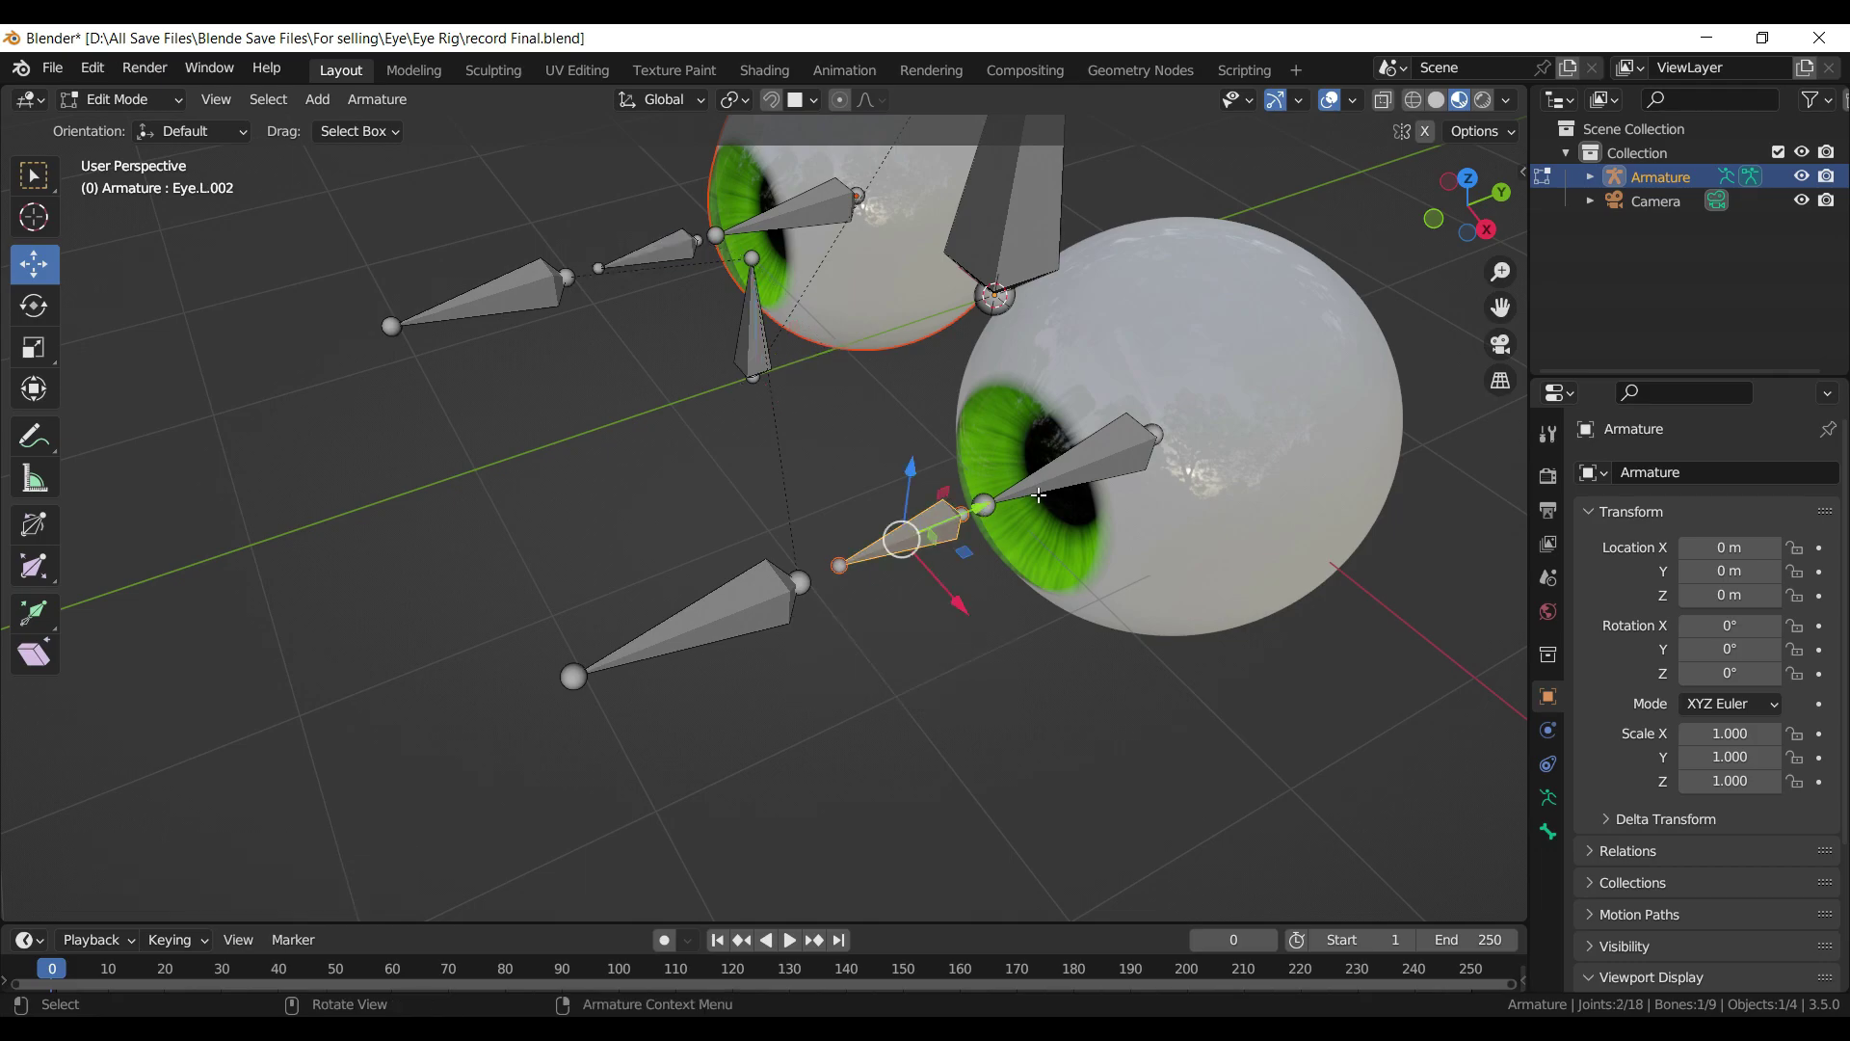
pyautogui.keyDown('shift'); pyautogui.click(1002, 497); pyautogui.keyUp('shift')
pyautogui.hotkey('ctrl', 'p')
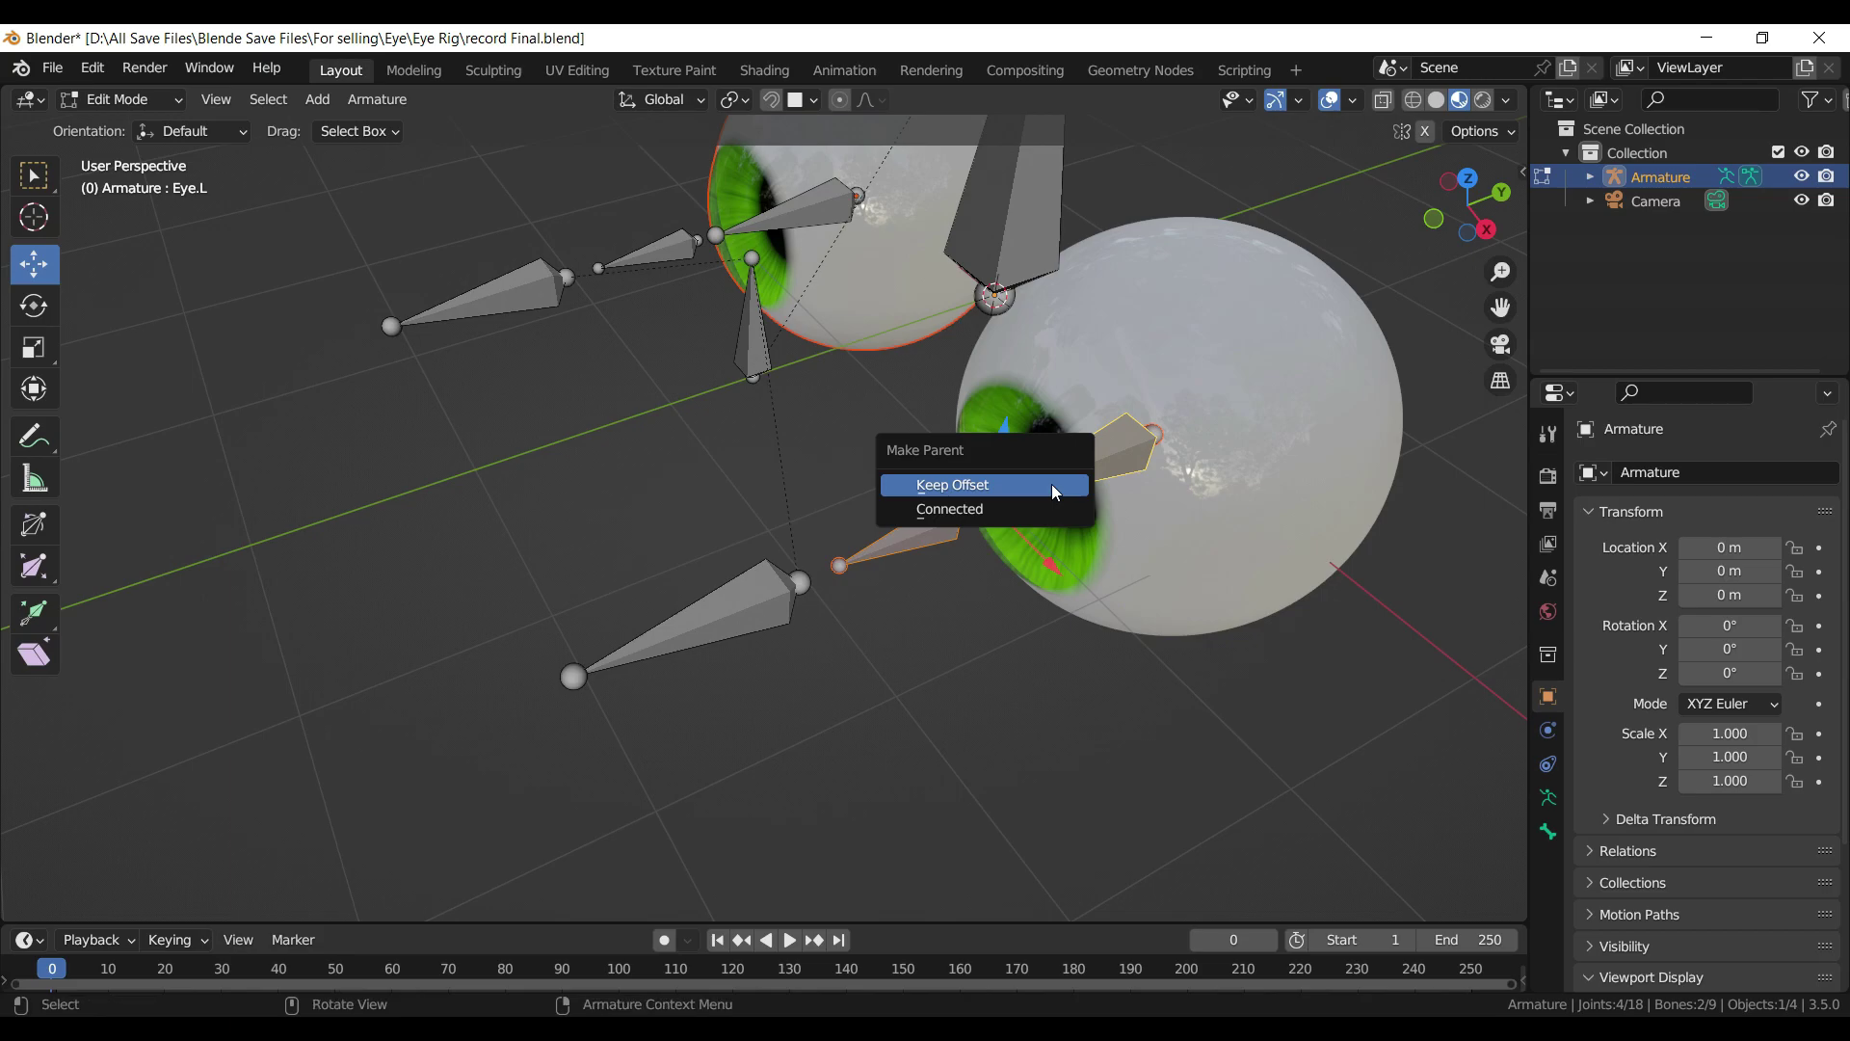
pyautogui.click(1054, 485)
pyautogui.keyDown('shift'); pyautogui.moveTo(839, 441); pyautogui.dragTo(775, 476, button='middle'); pyautogui.keyUp('shift')
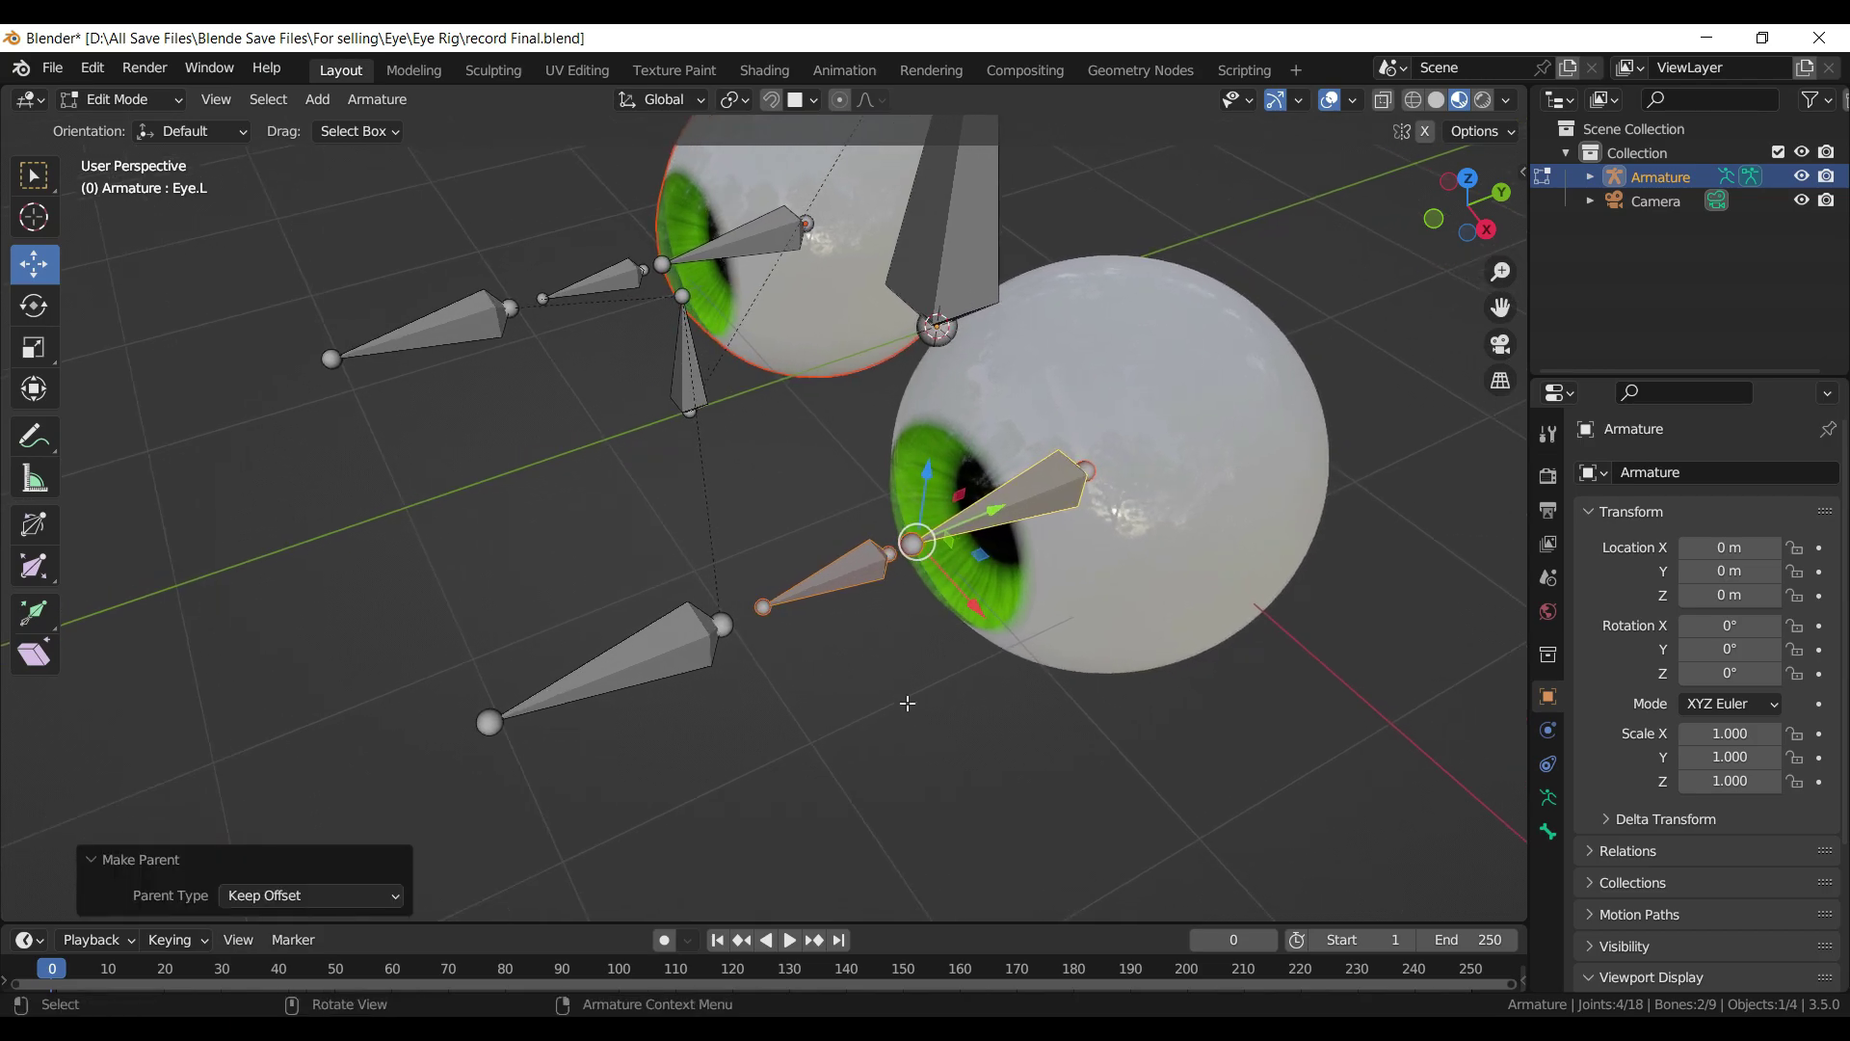
pyautogui.click(910, 701)
# - Parent the Eye.R.002 bone to the Eye.R bone with Keep Offset, and deselect all bones
pyautogui.click(612, 273)
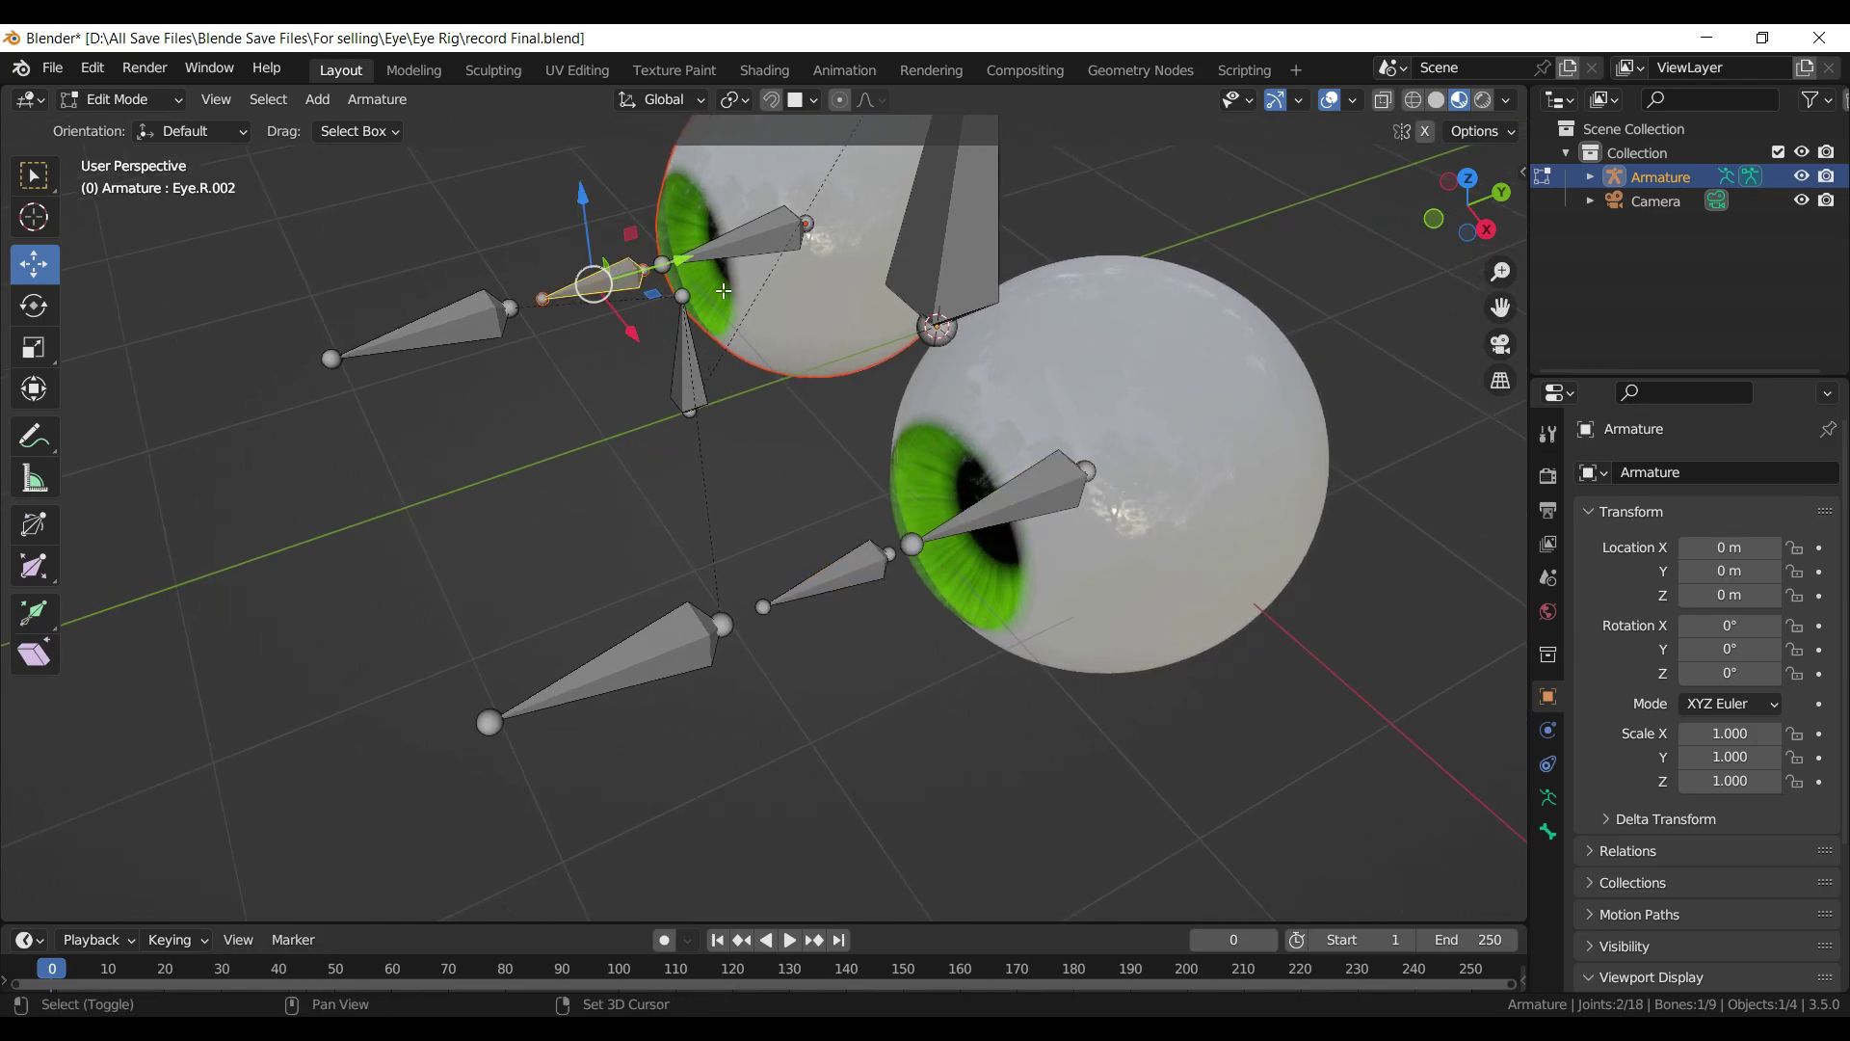
pyautogui.keyDown('shift'); pyautogui.click(753, 239); pyautogui.keyUp('shift')
pyautogui.hotkey('ctrl', 'p')
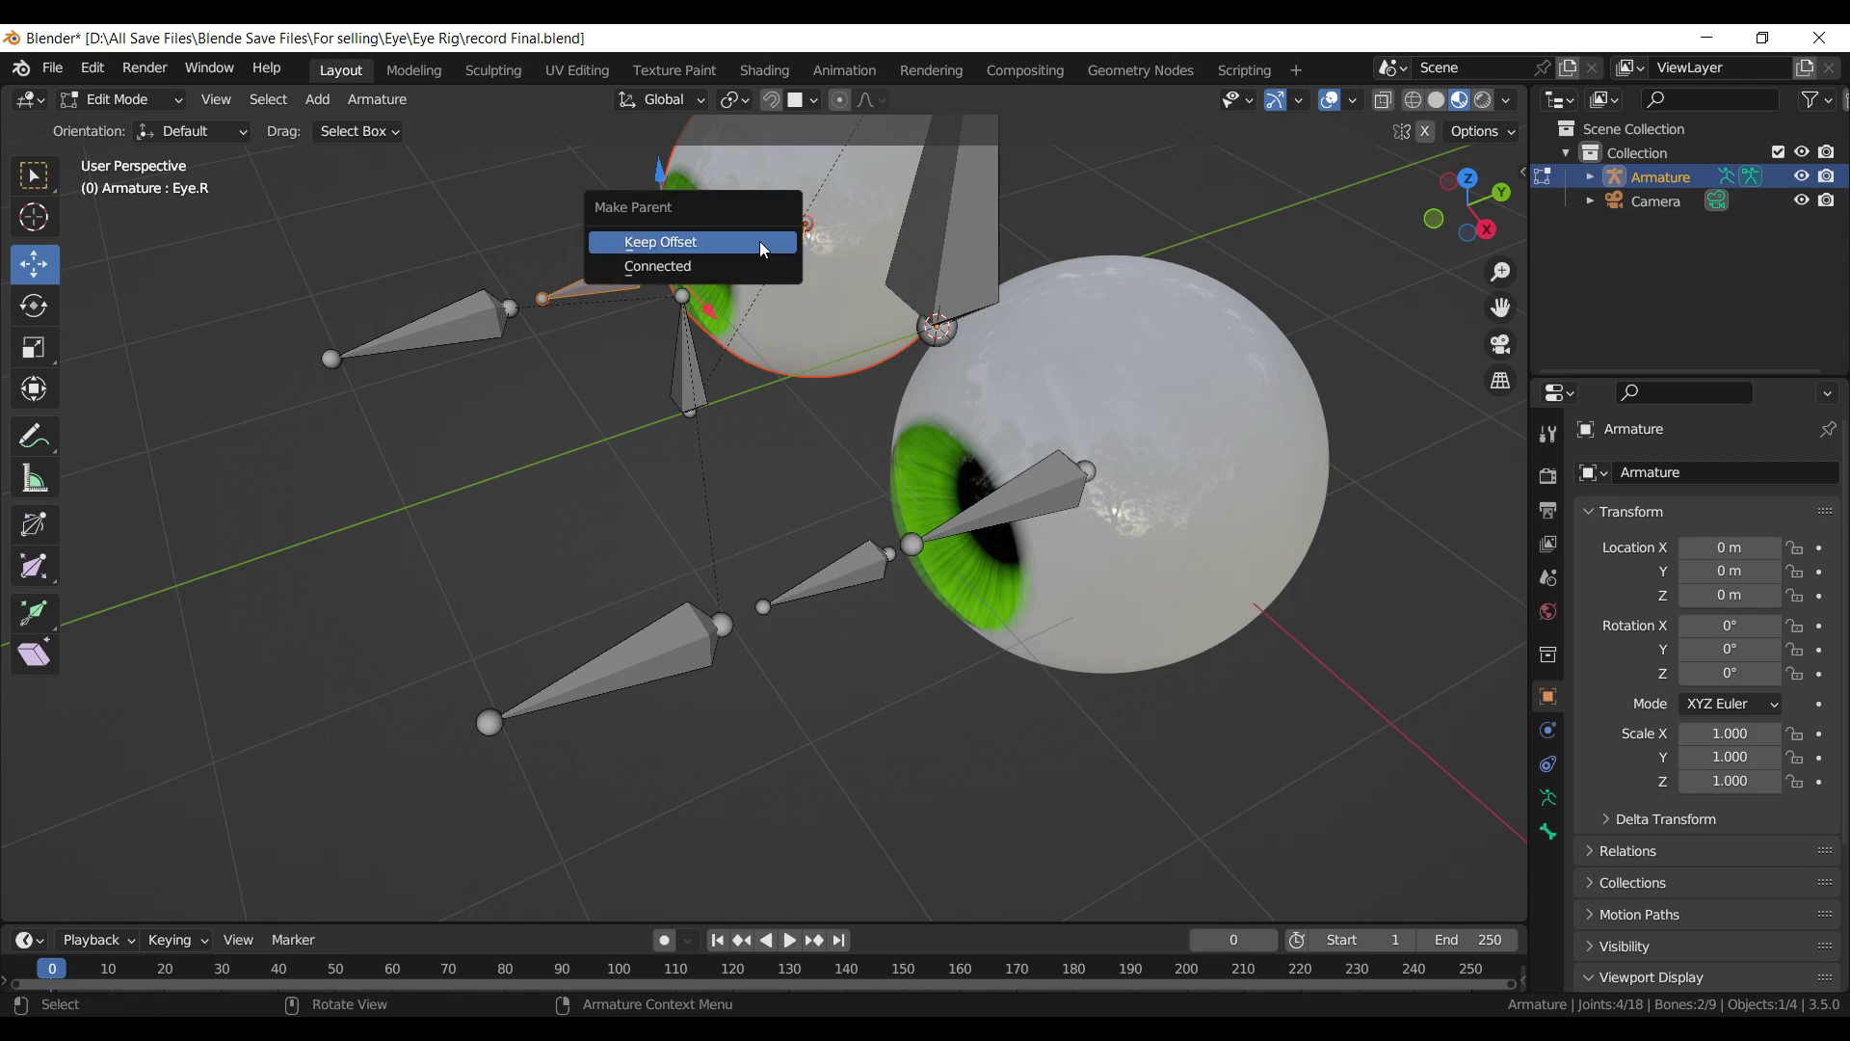
pyautogui.click(761, 249)
pyautogui.click(931, 676)
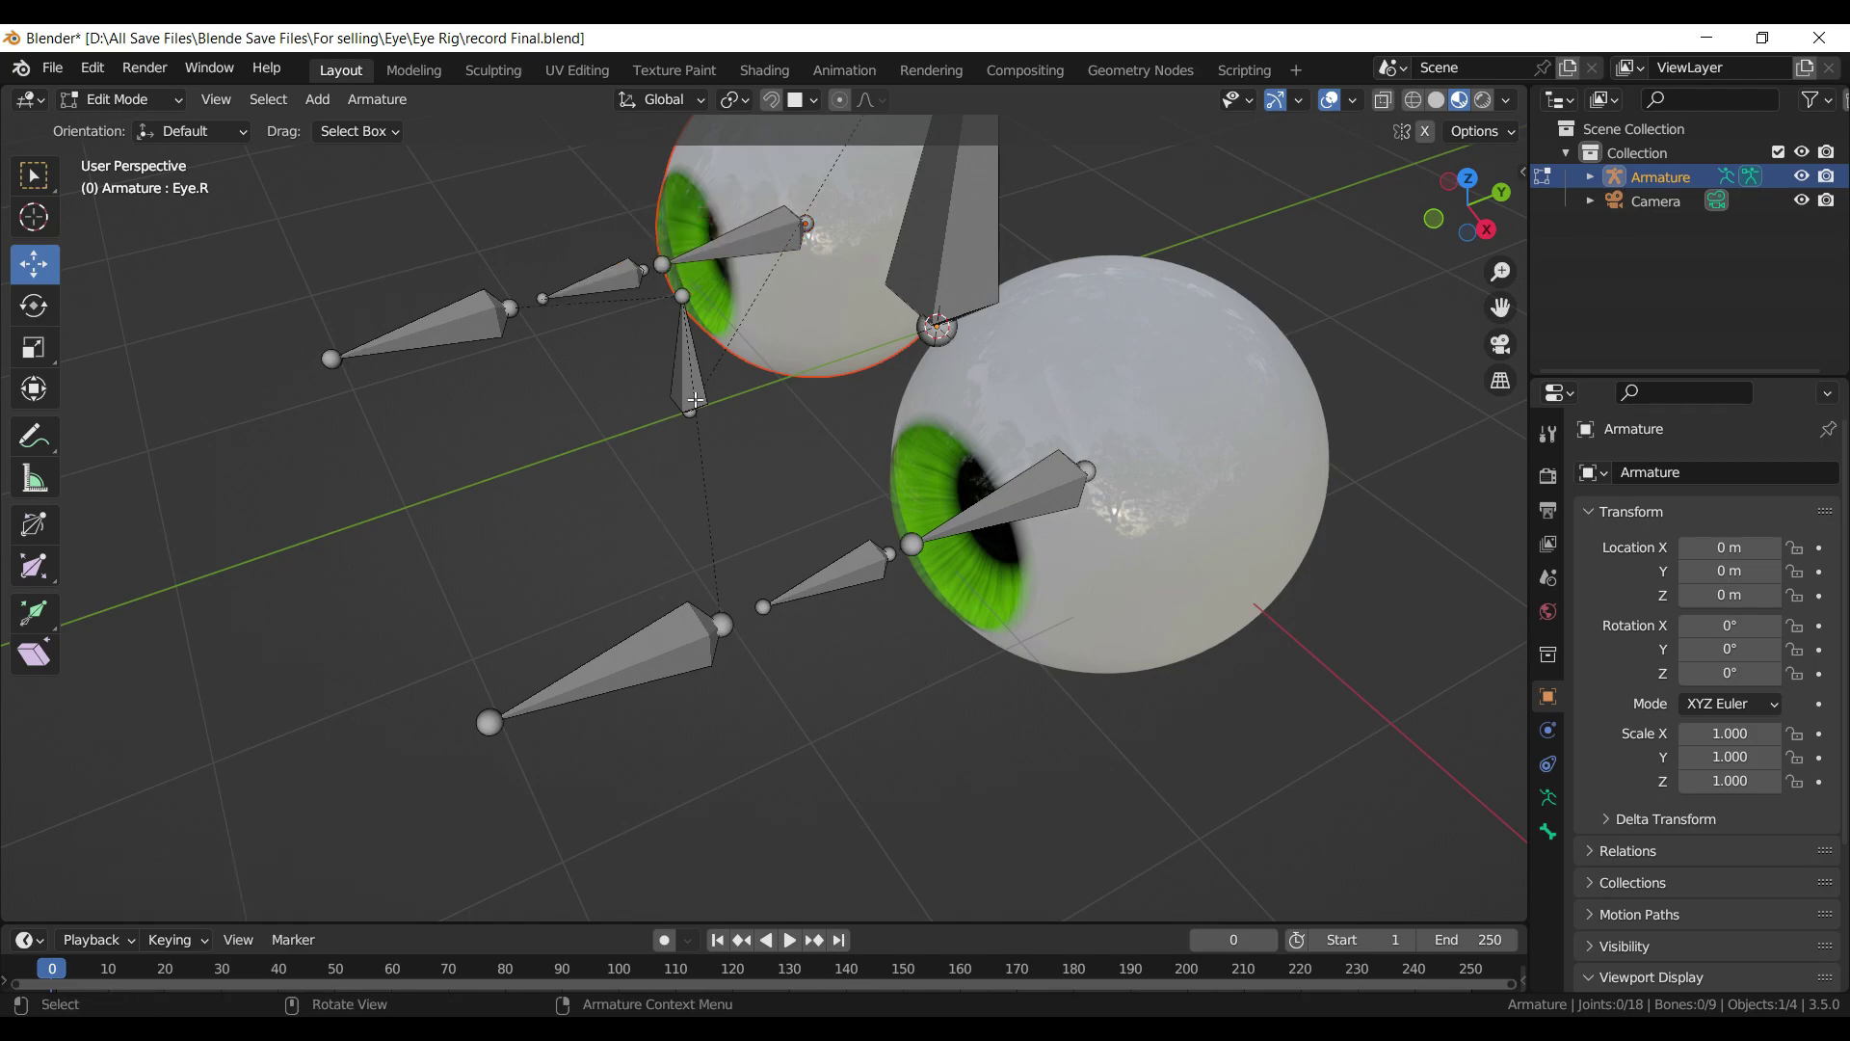
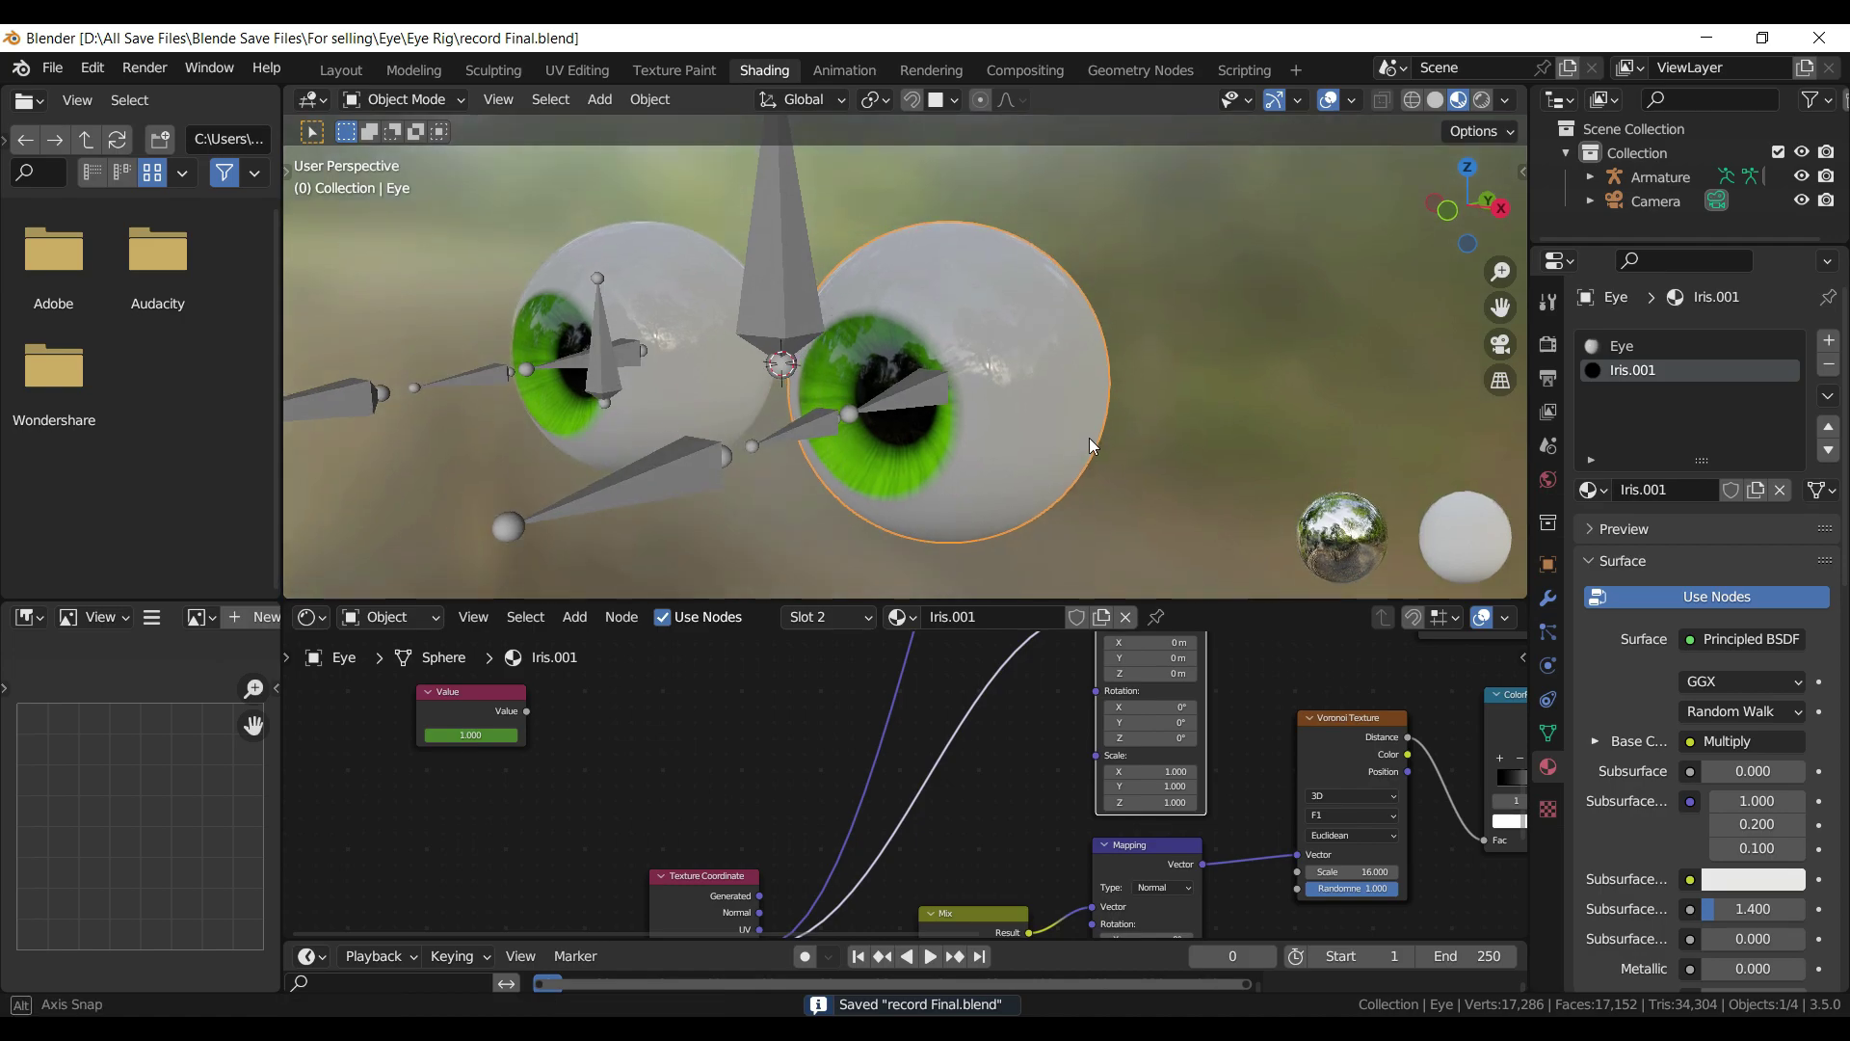
# - Add a driver to the Mapping node's X scale, with its variable set to Single Property and the Armature as target object
pyautogui.moveTo(1021, 808); pyautogui.dragTo(1002, 734, button='middle')
pyautogui.scroll(3, 1027, 727)
pyautogui.scroll(5, 1048, 865)
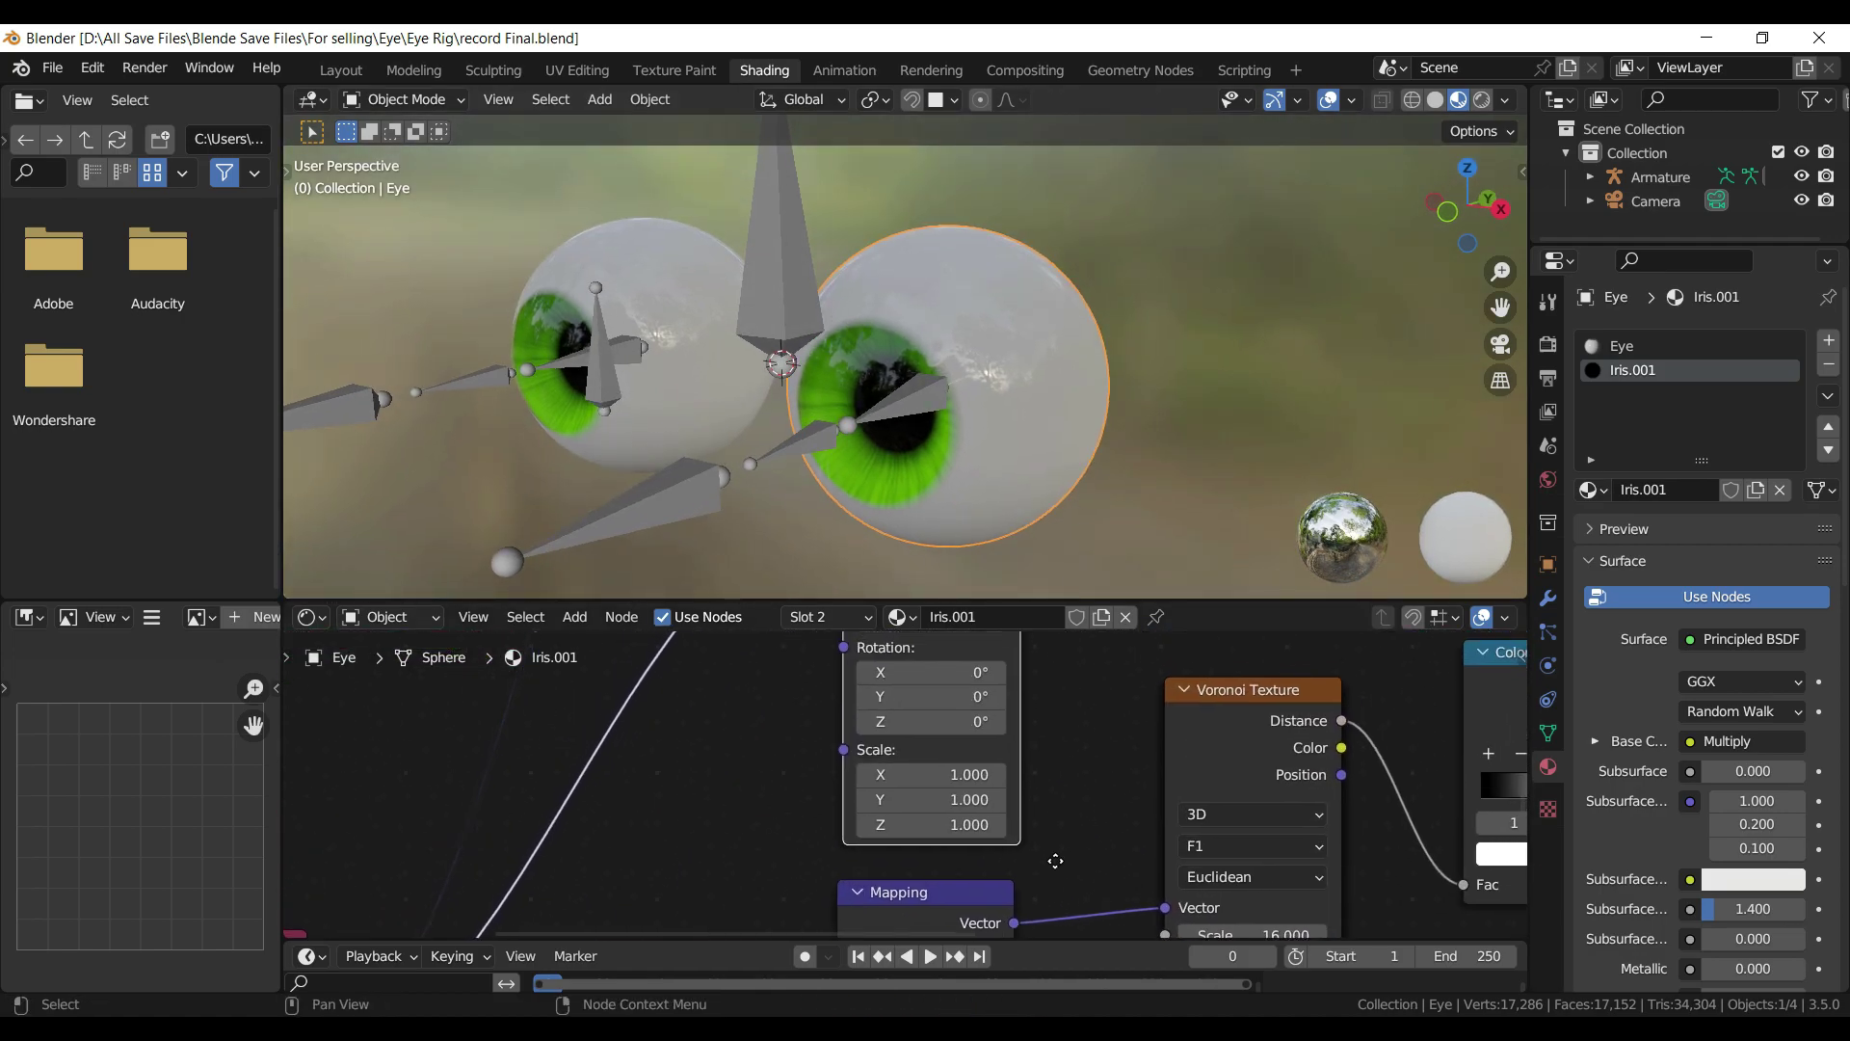
pyautogui.moveTo(1039, 776); pyautogui.dragTo(1021, 723, button='middle')
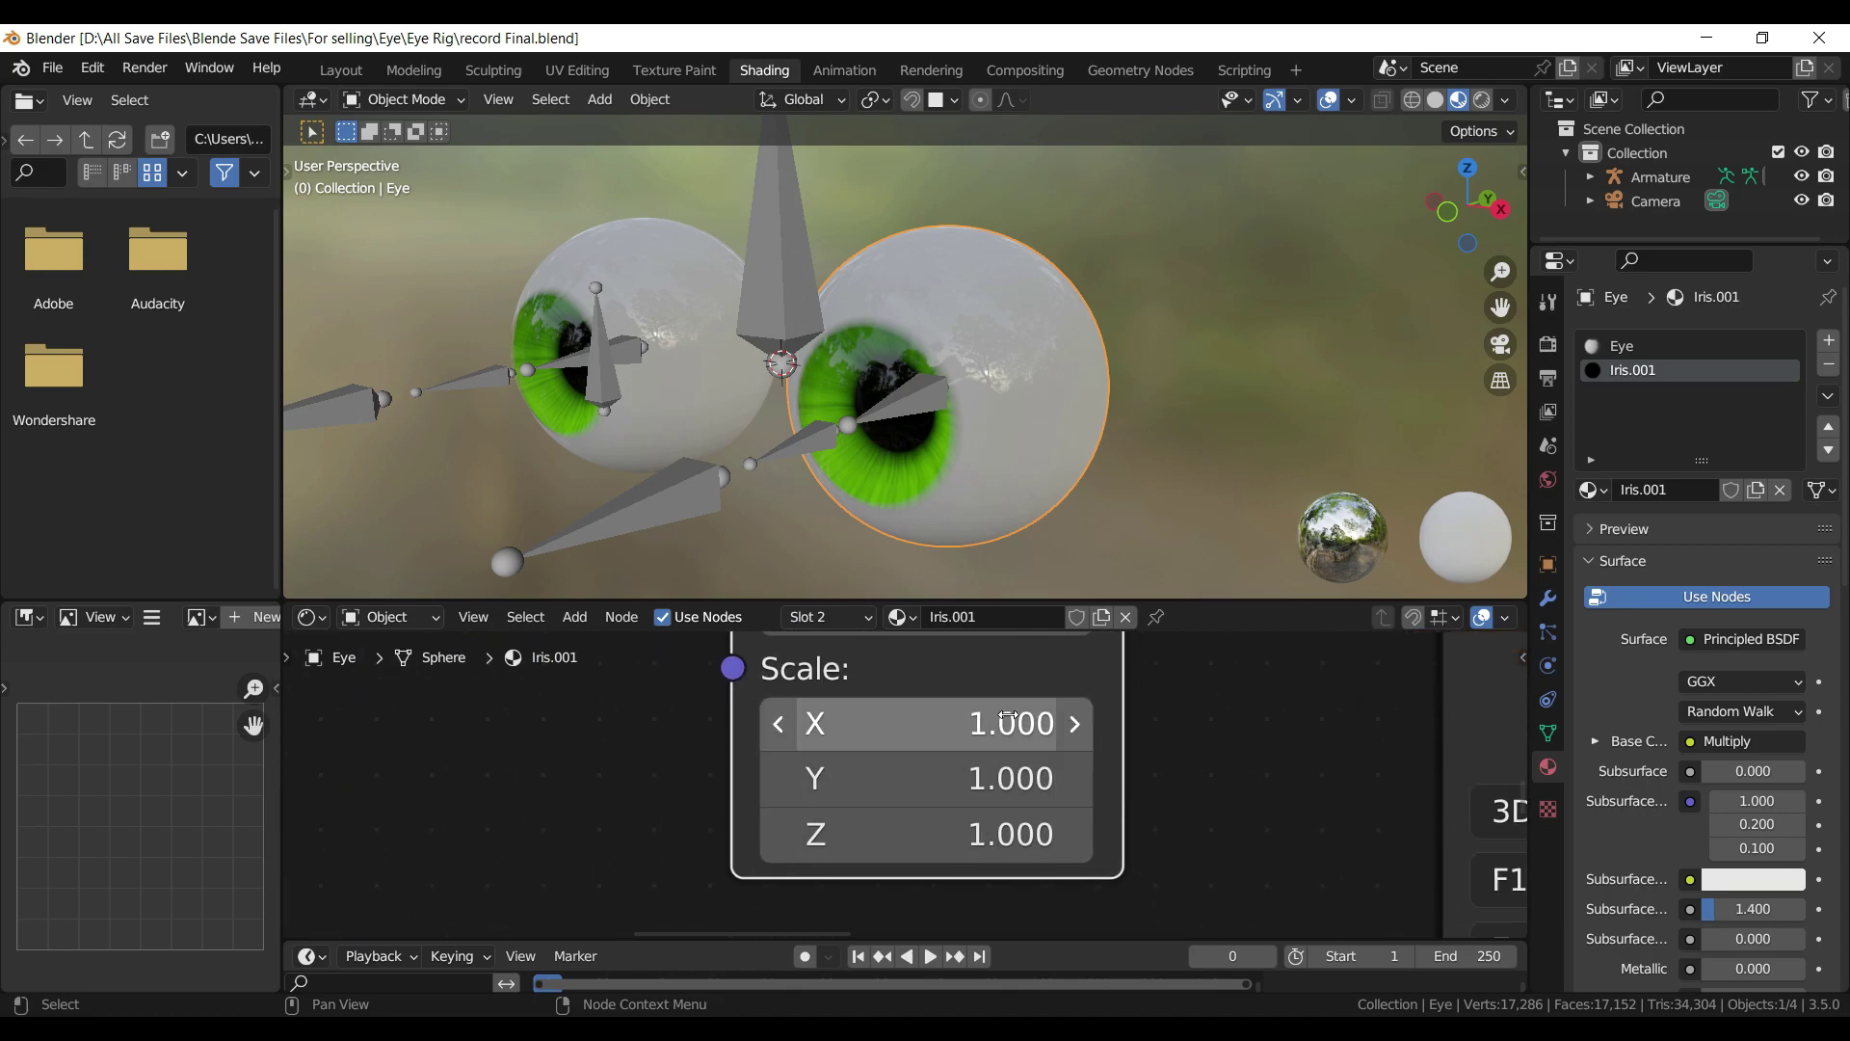
pyautogui.rightClick(965, 718)
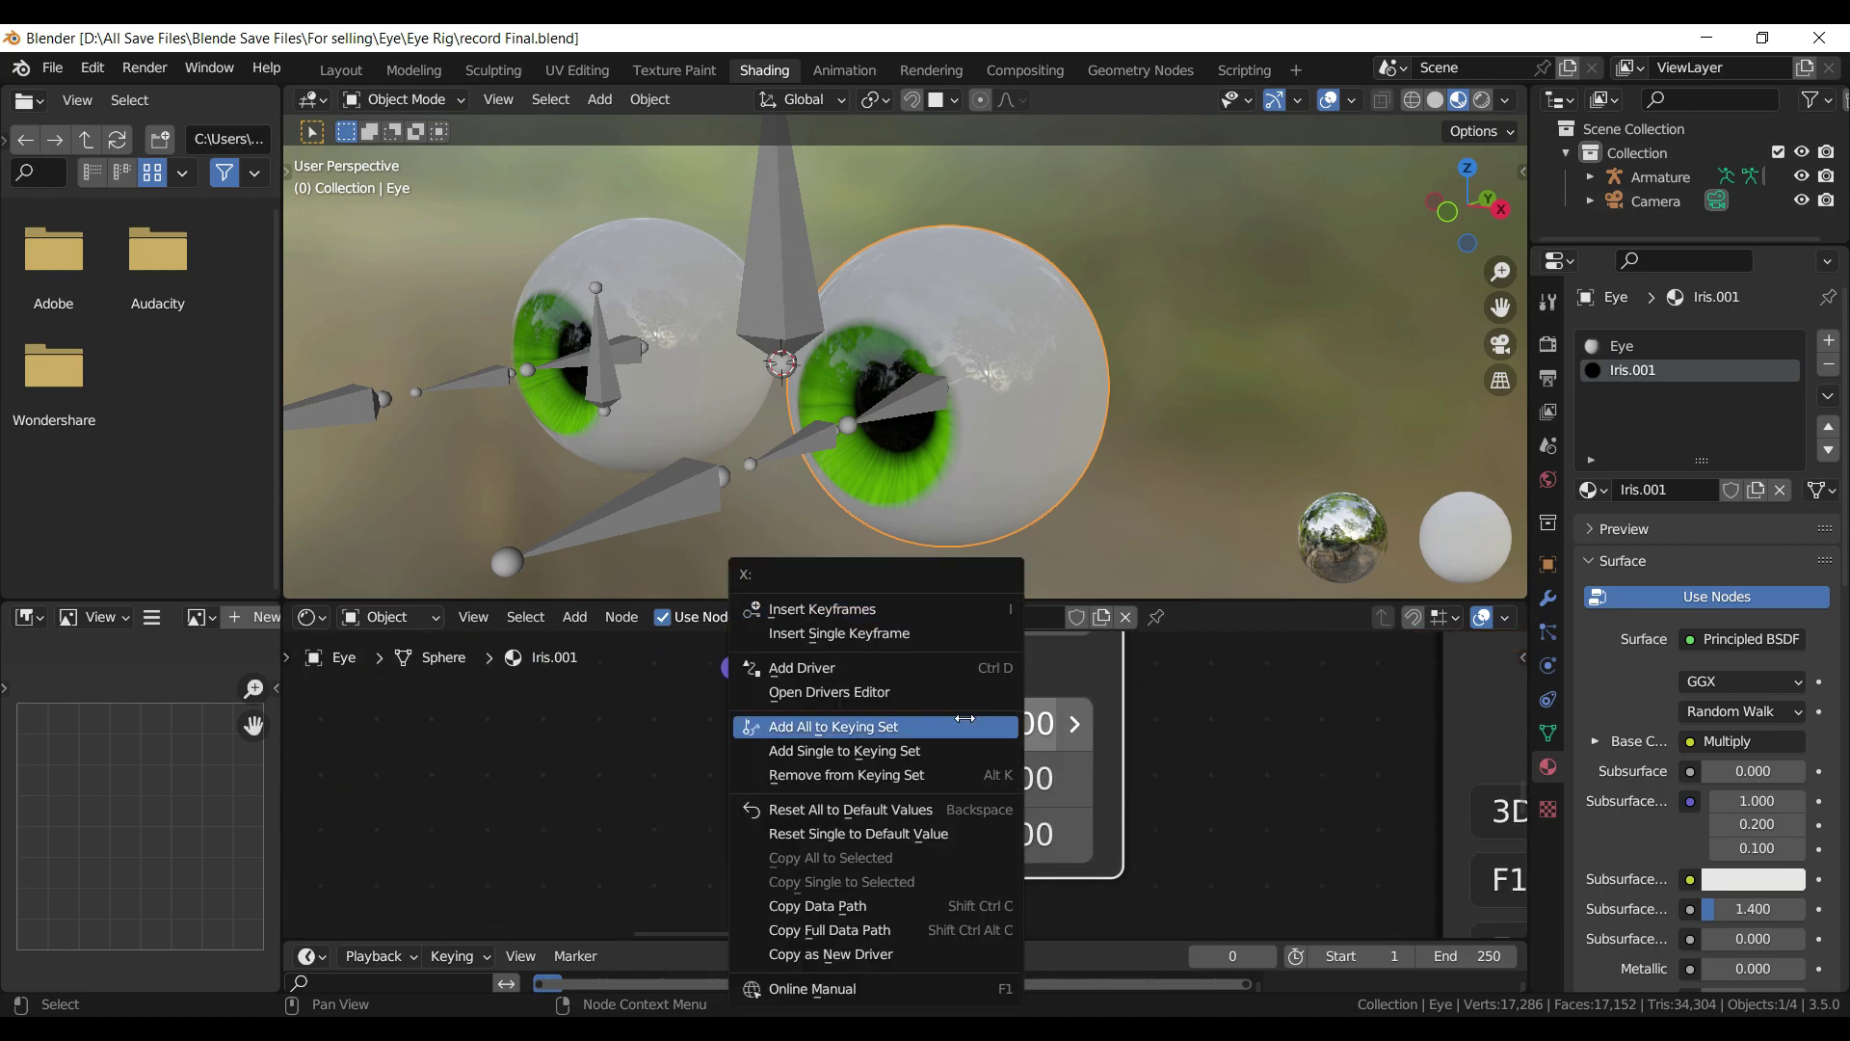
pyautogui.click(832, 671)
pyautogui.click(665, 765)
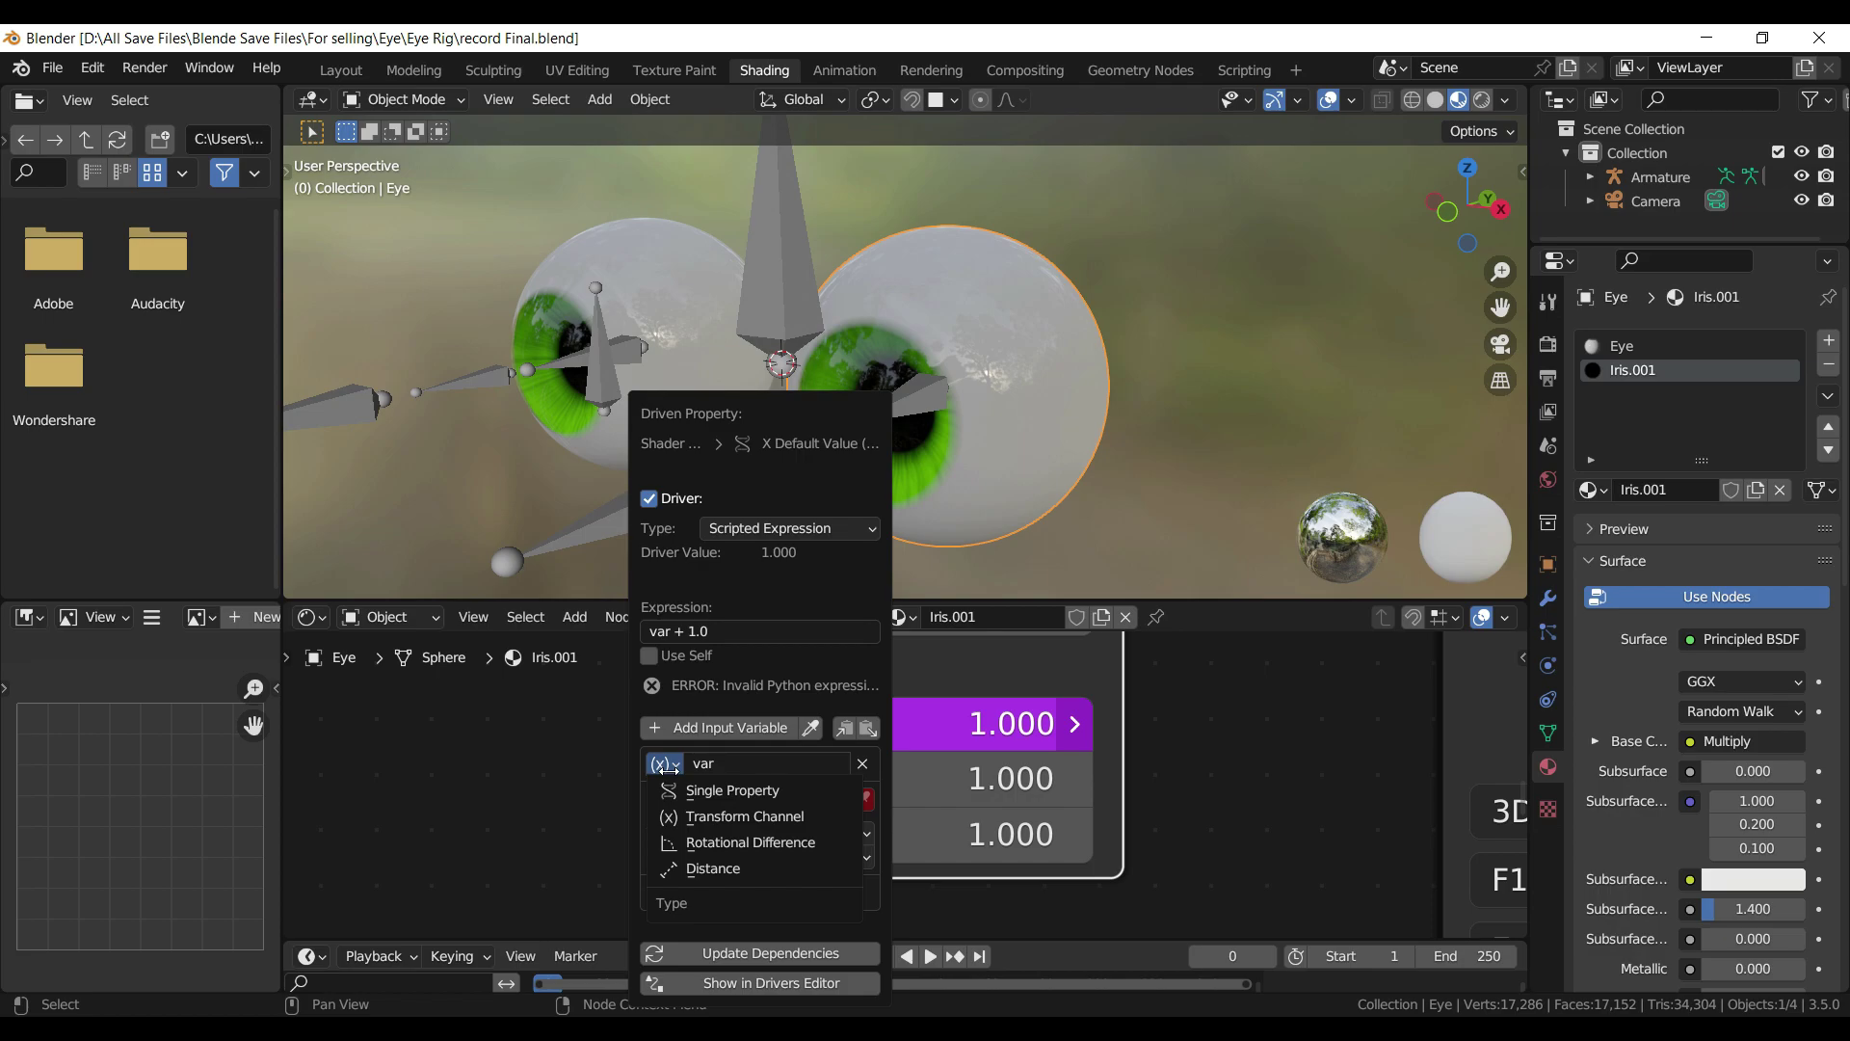
pyautogui.click(691, 792)
pyautogui.click(785, 799)
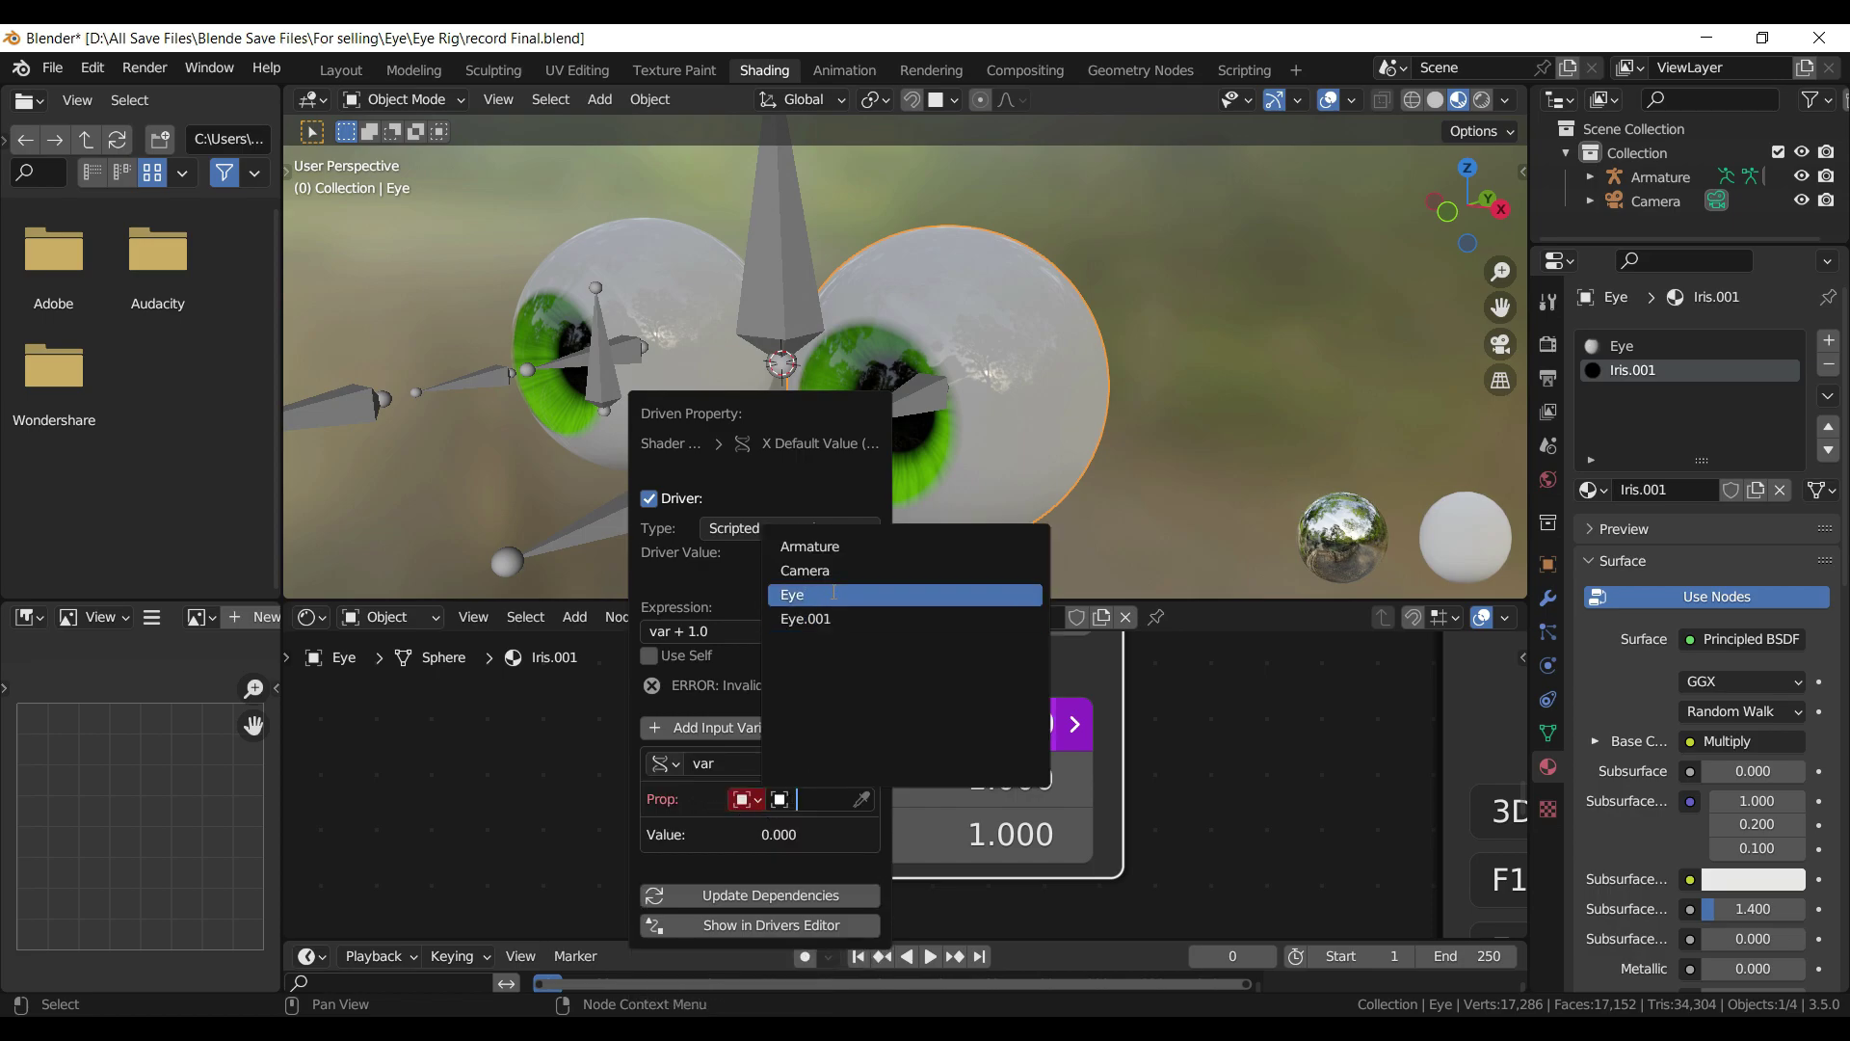
pyautogui.click(828, 546)
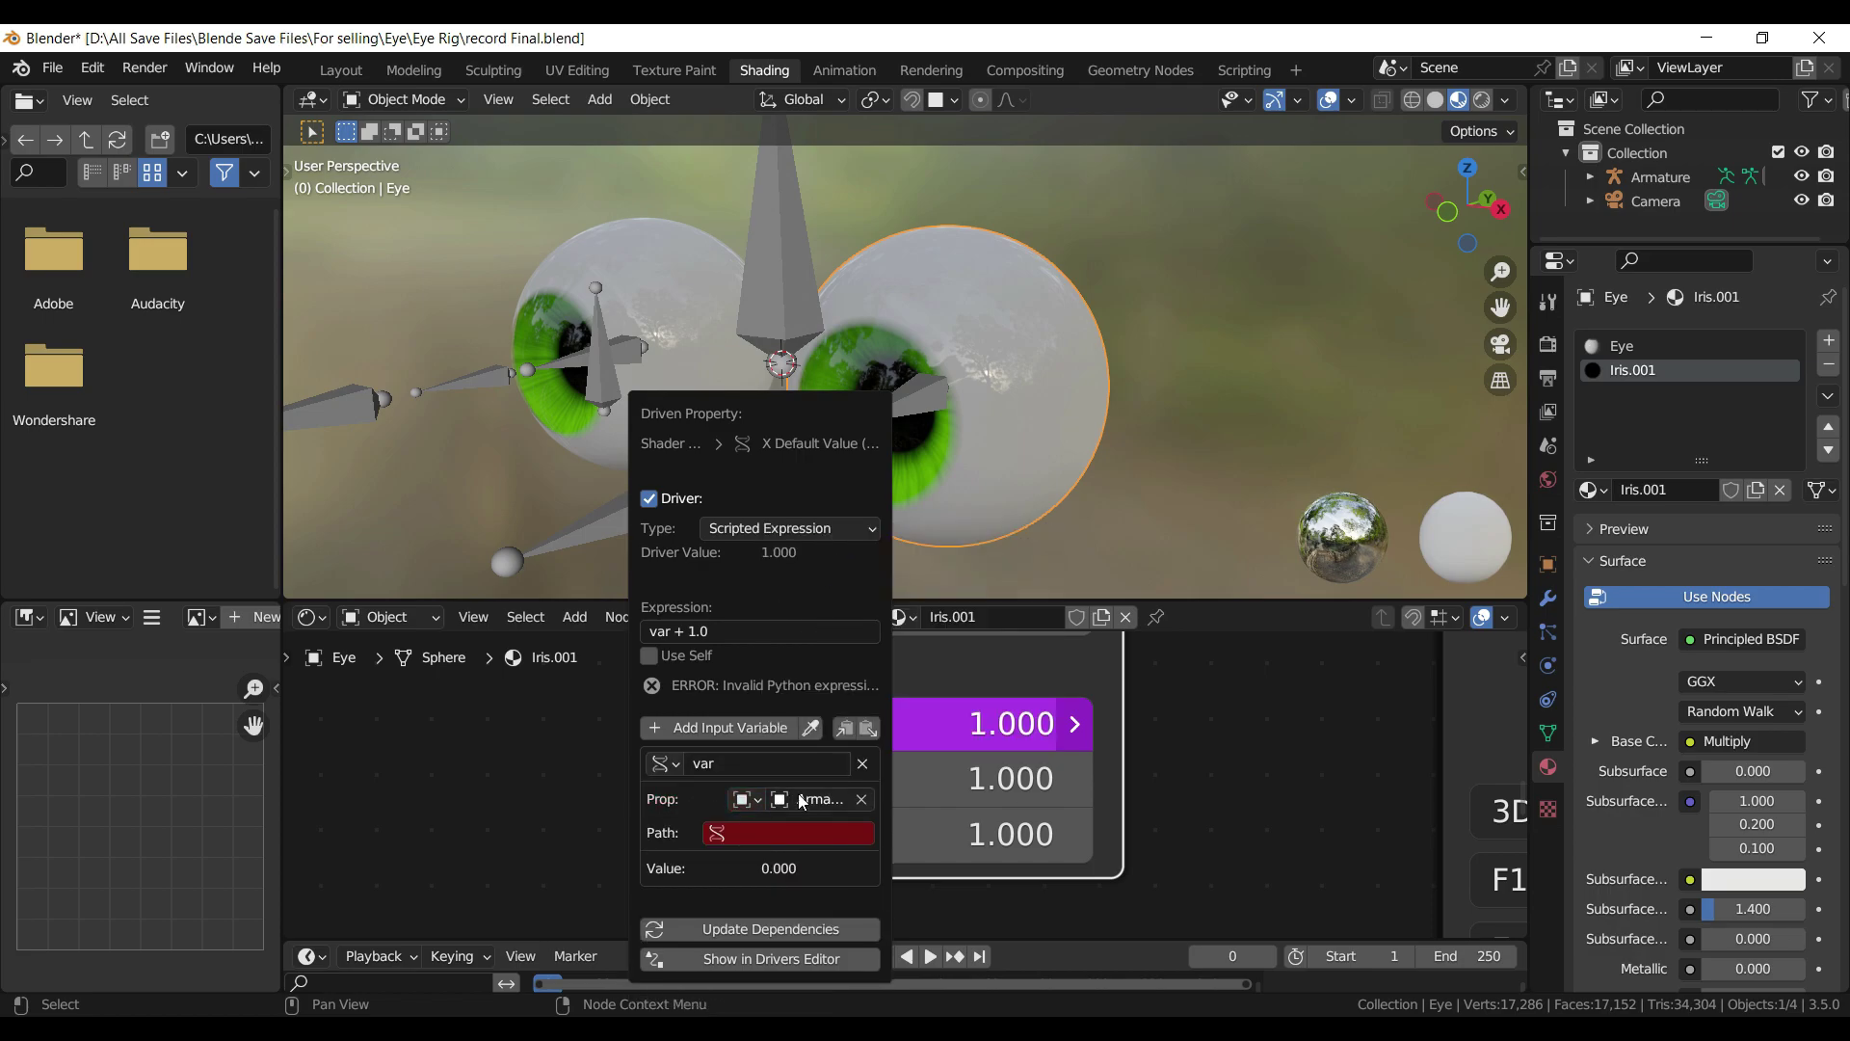
# - Save the file, and copy the data path of the Eye.L.002 bone's X scale in Pose Mode
pyautogui.click(395, 98)
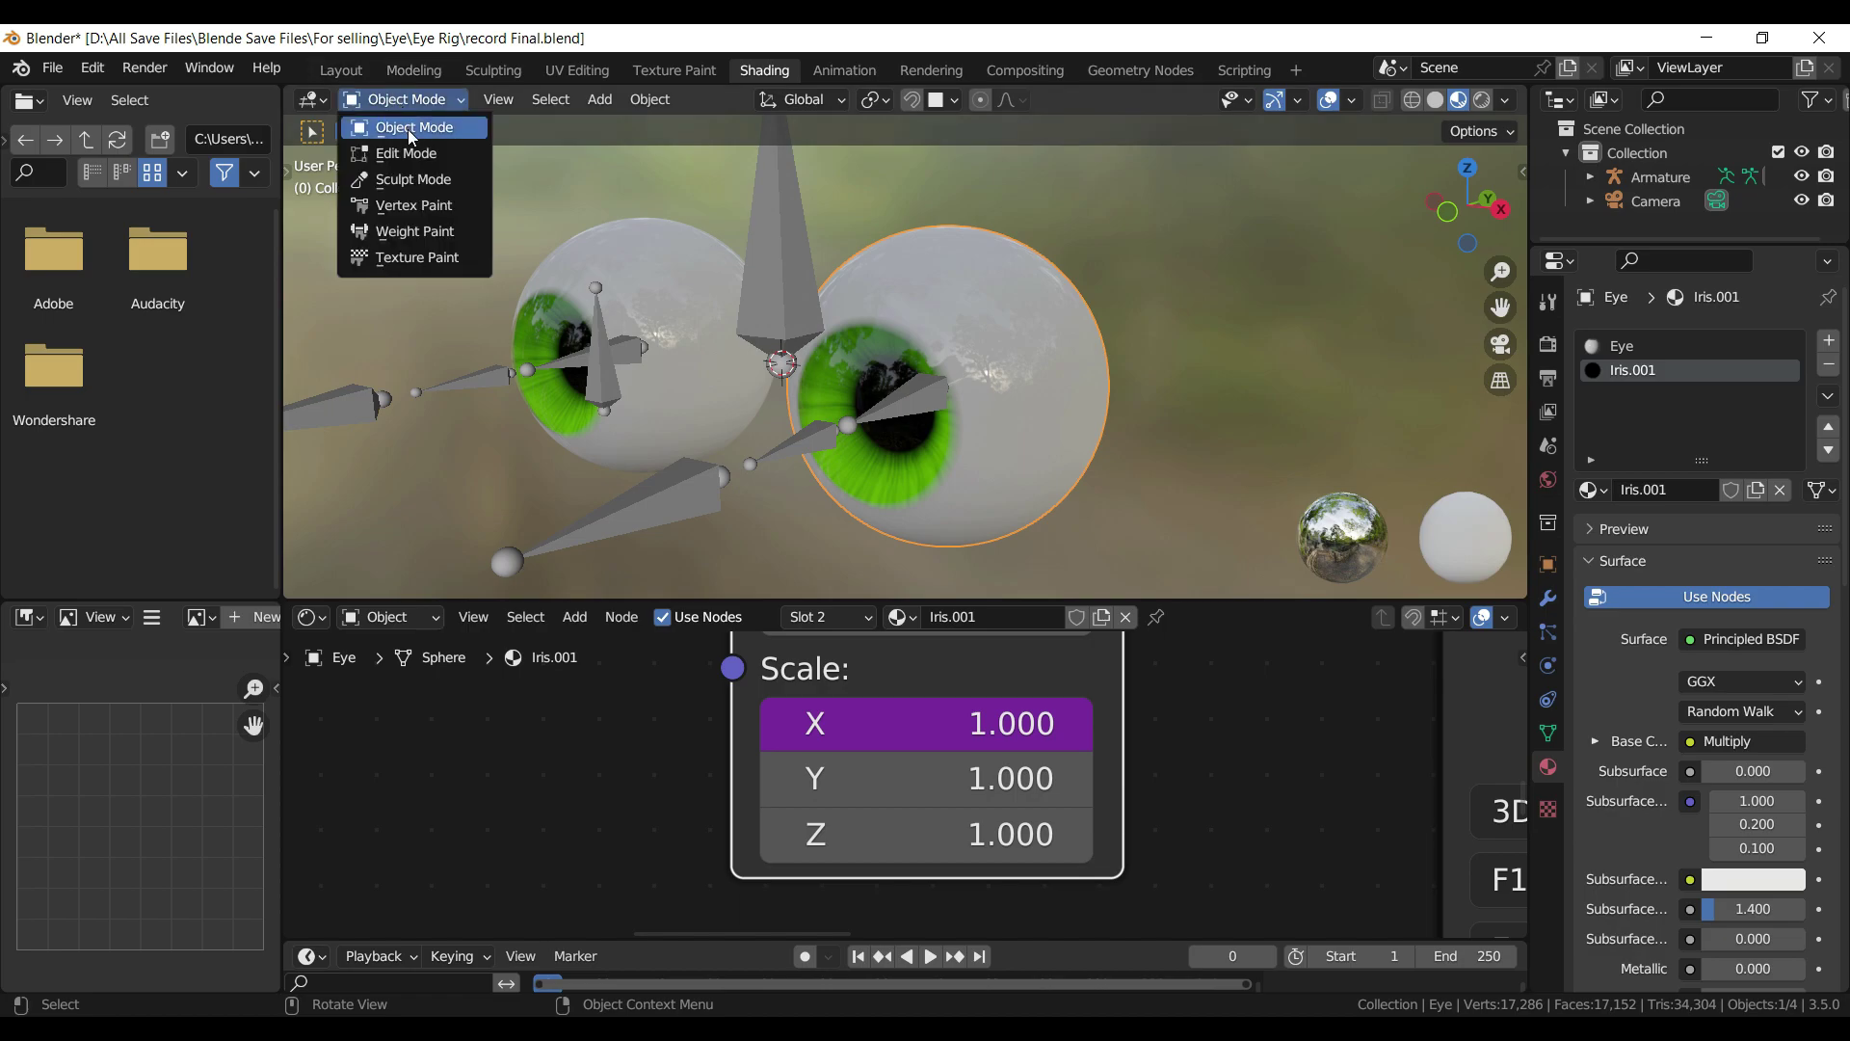
pyautogui.hotkey('ctrl', 's')
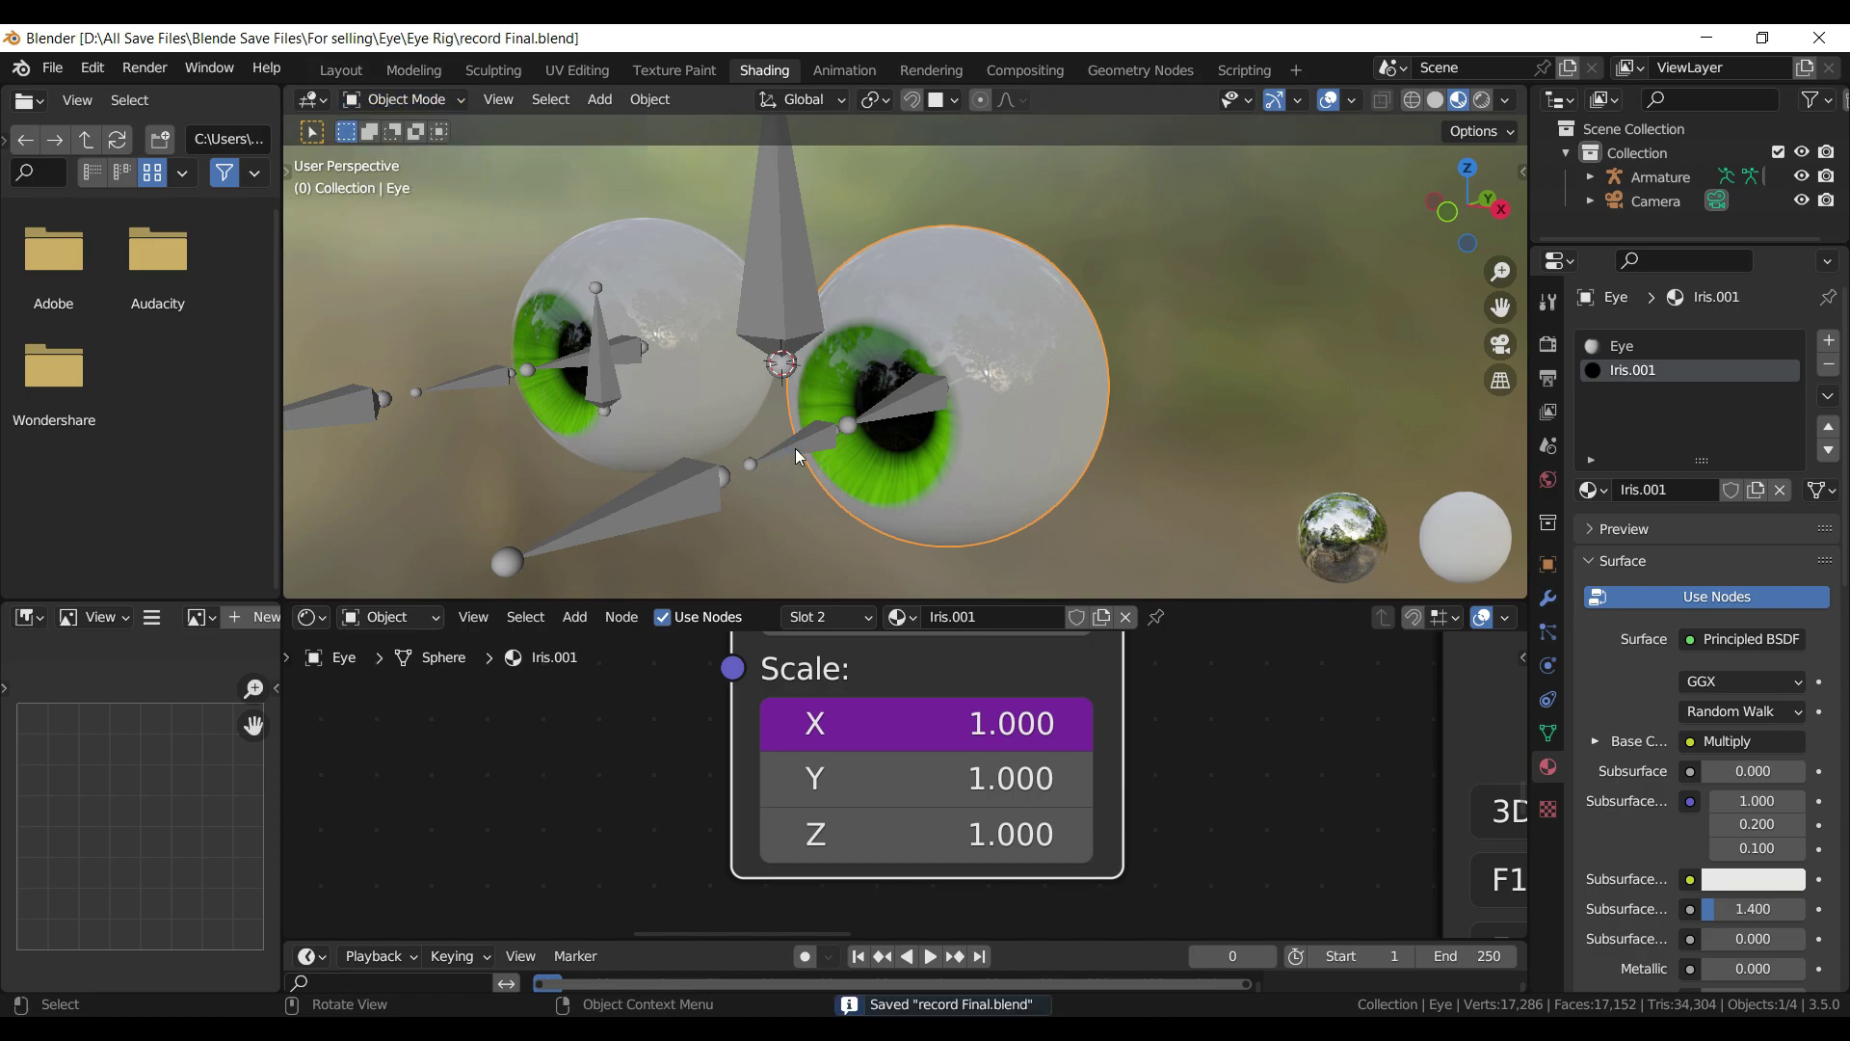
pyautogui.click(796, 449)
pyautogui.click(419, 100)
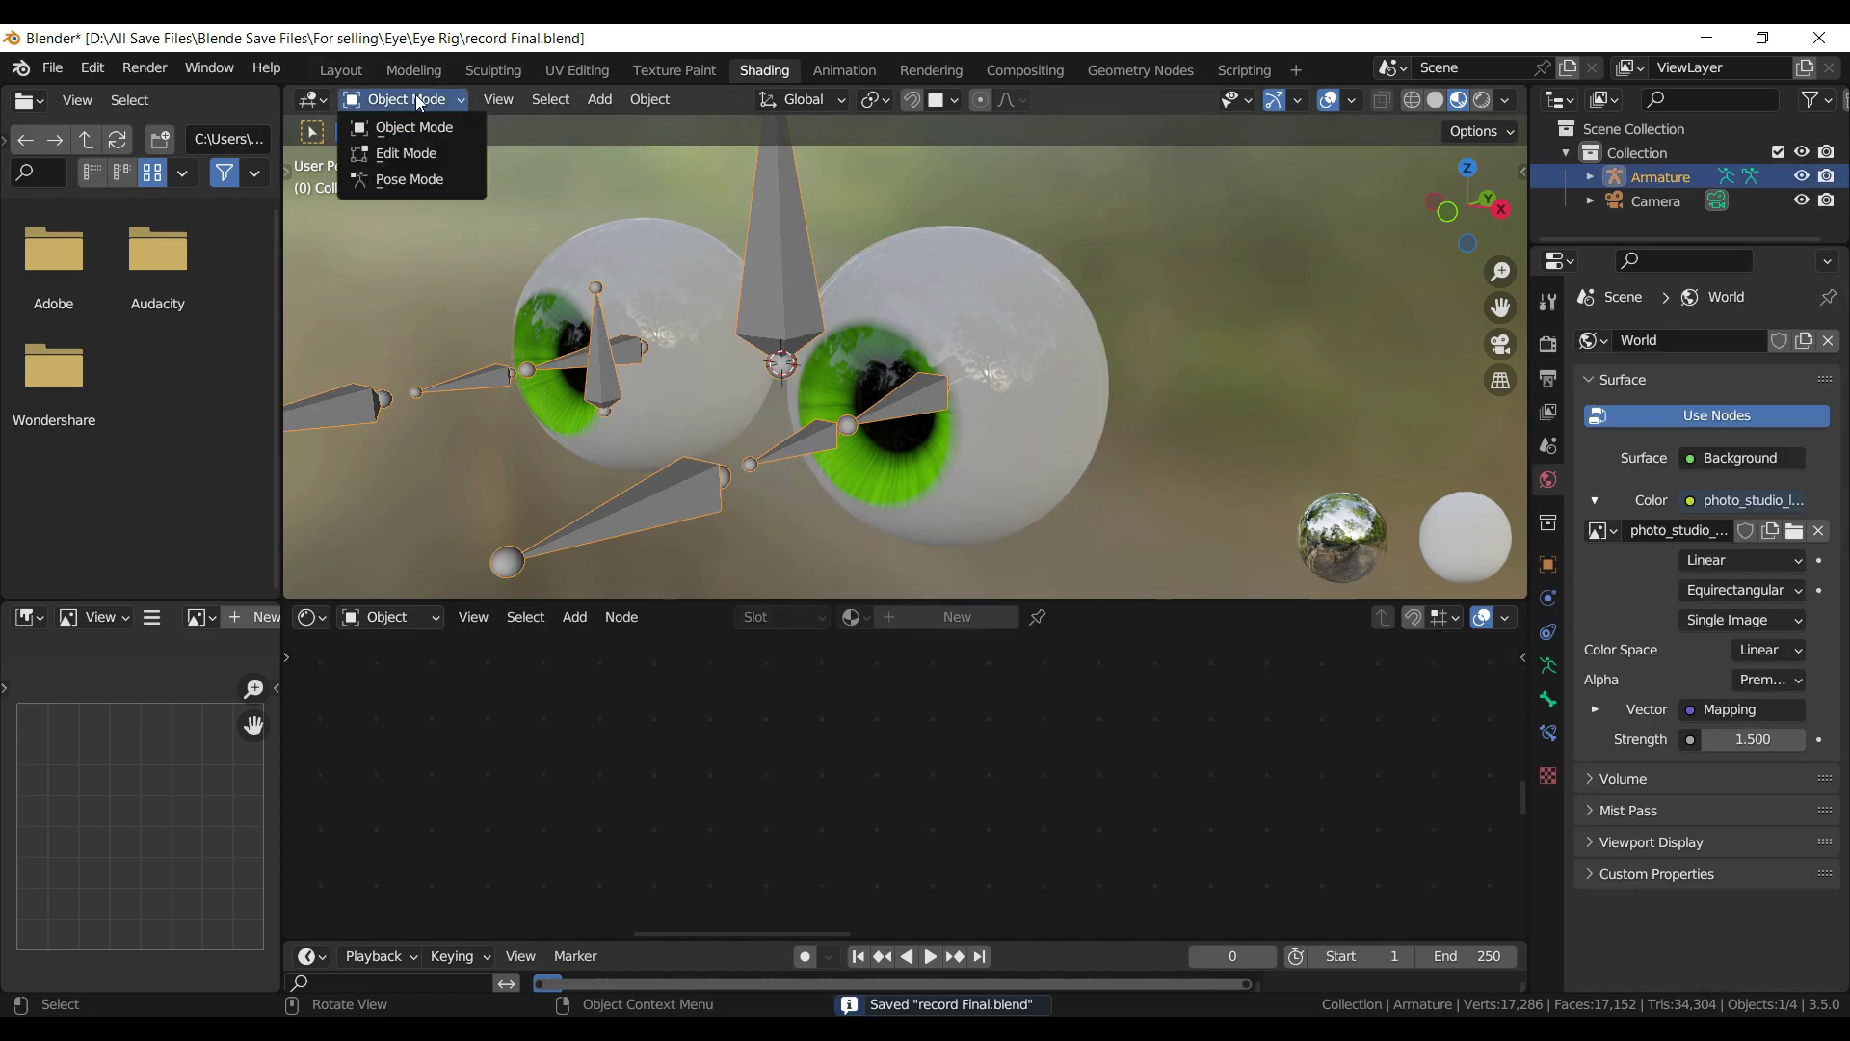
pyautogui.click(408, 178)
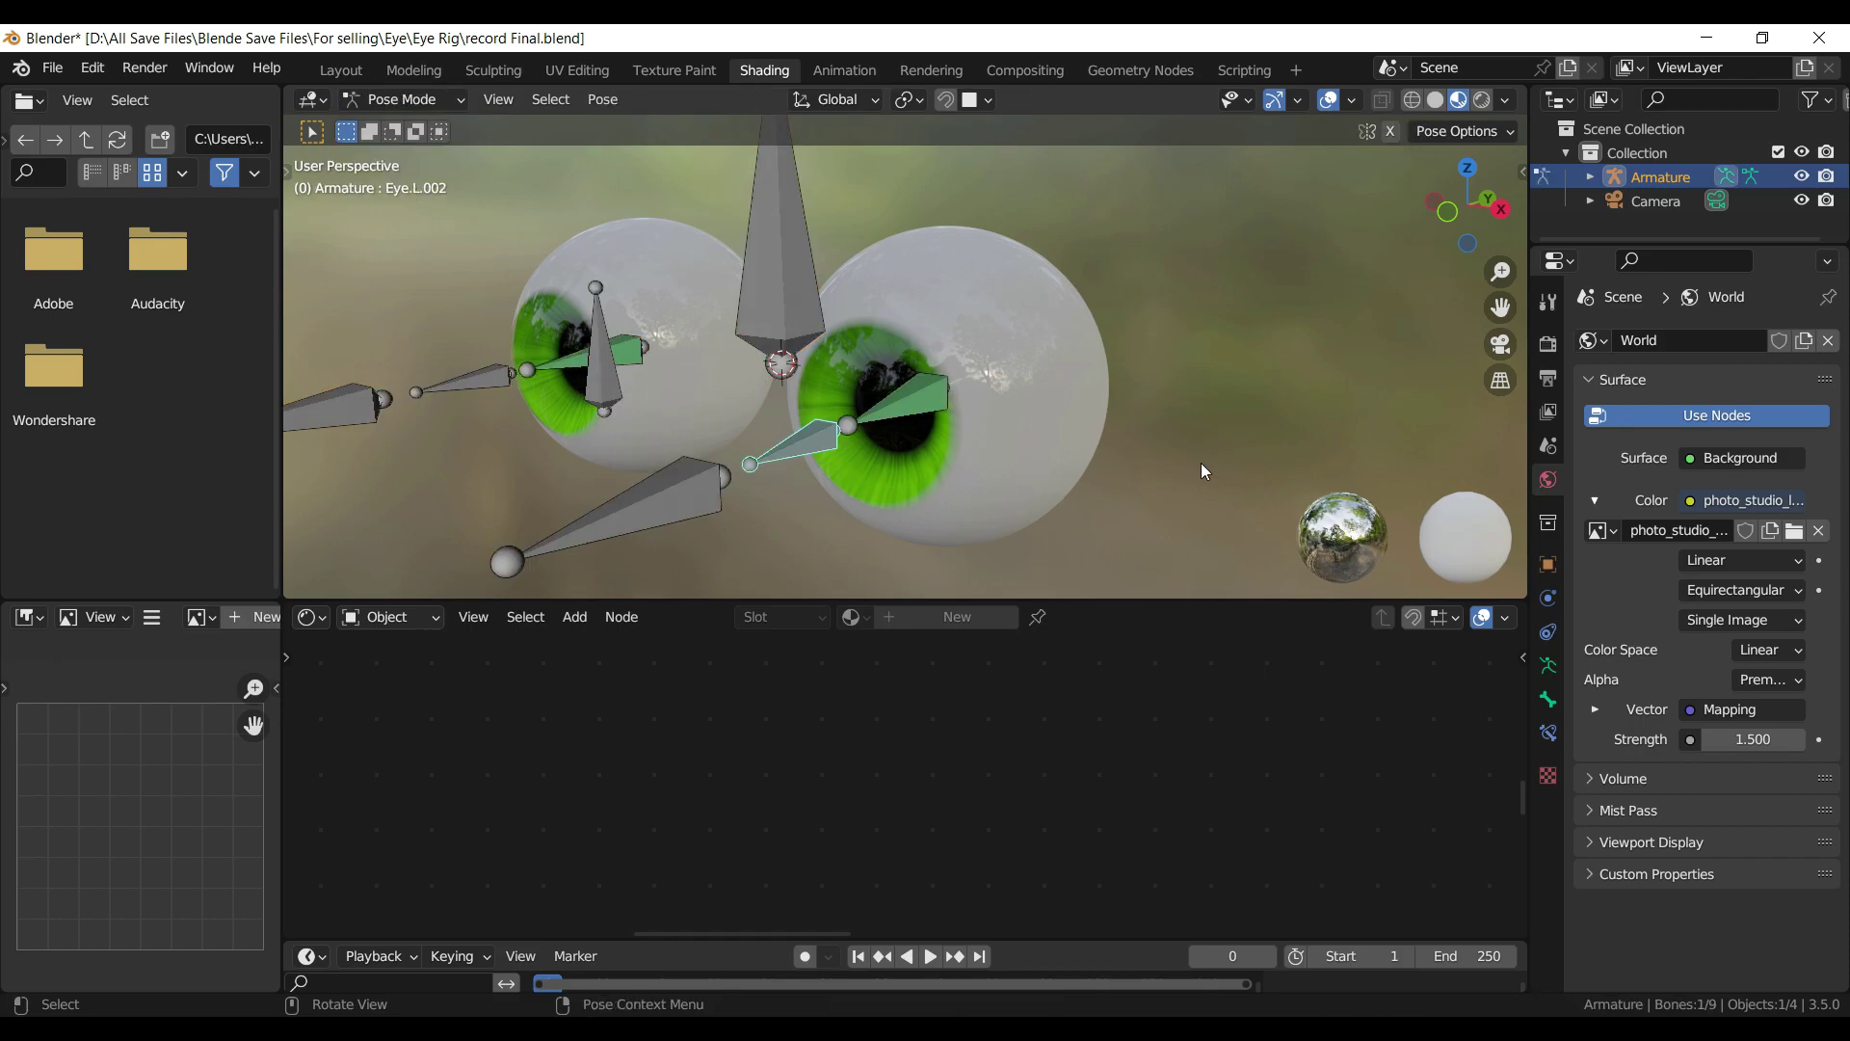
pyautogui.press('n')
pyautogui.rightClick(1367, 466)
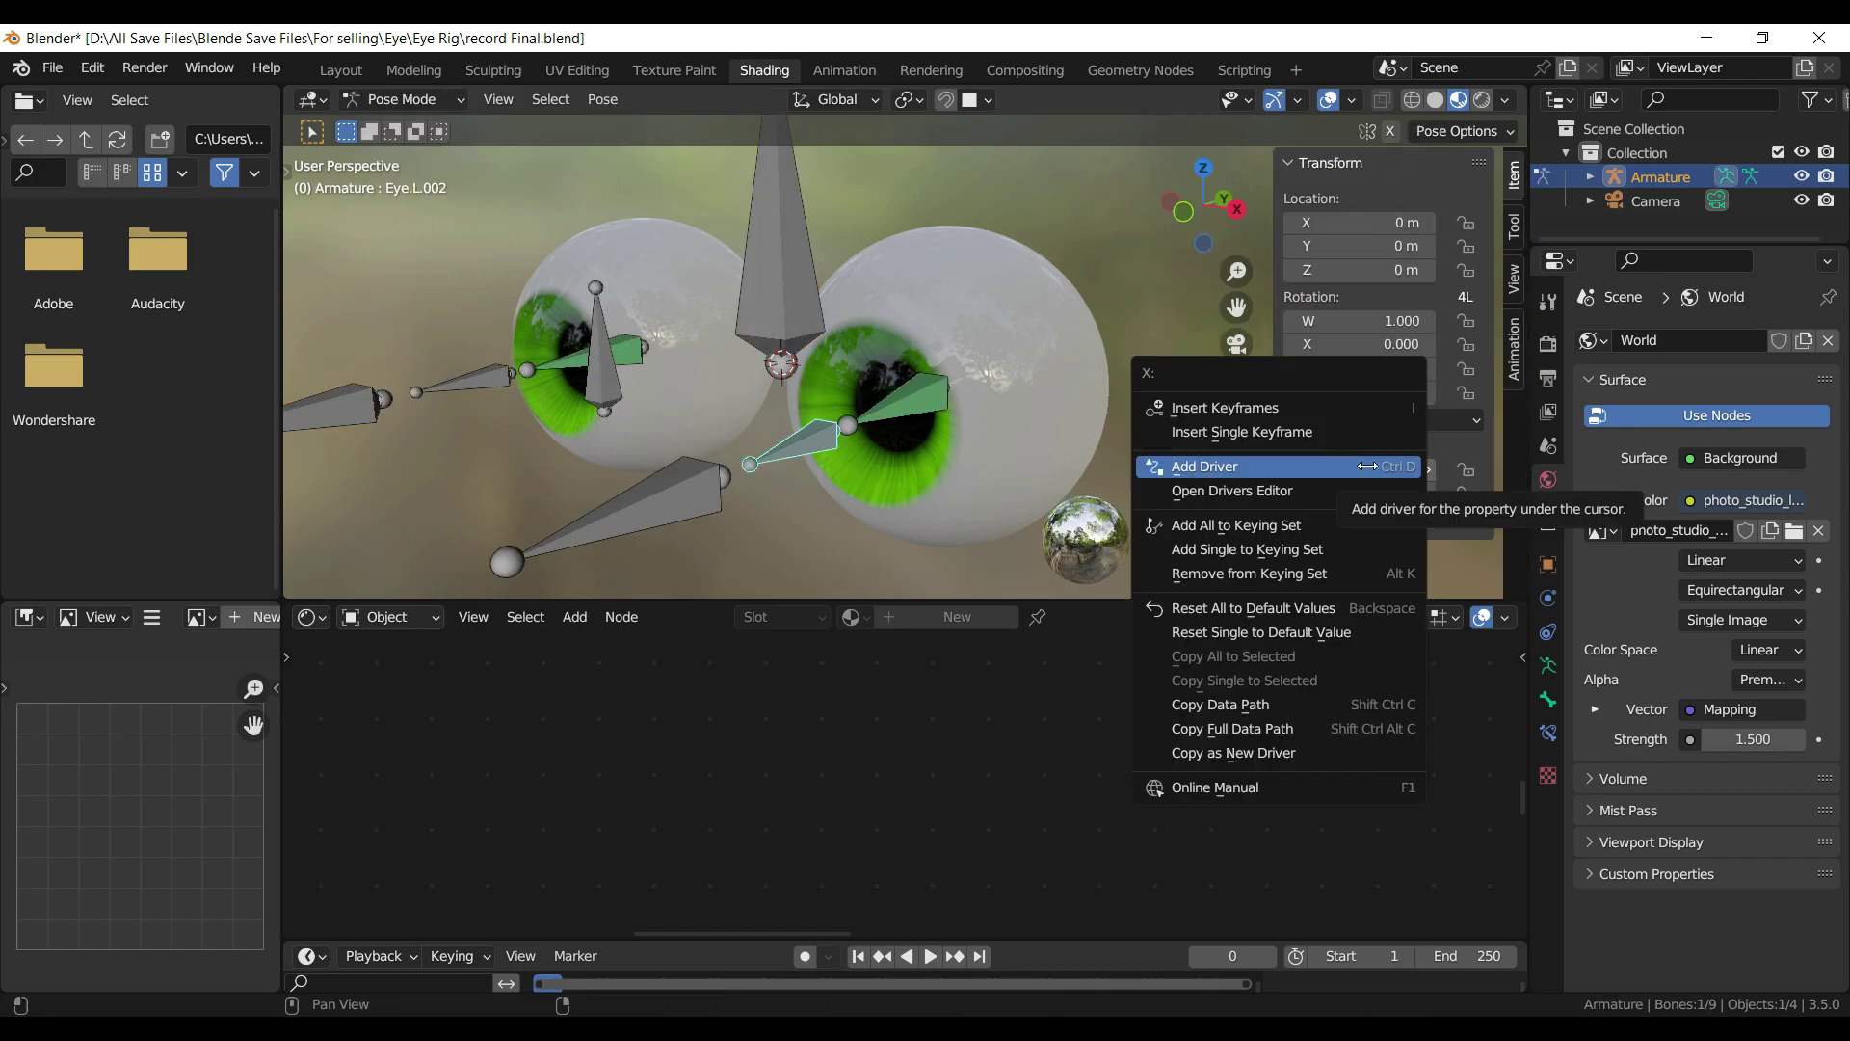
# - In Object Mode, set the path of the Eye's Mapping X scale driver to pose.bones["Eye.L.002"].scale.x
pyautogui.click(395, 101)
pyautogui.click(402, 129)
pyautogui.click(1032, 401)
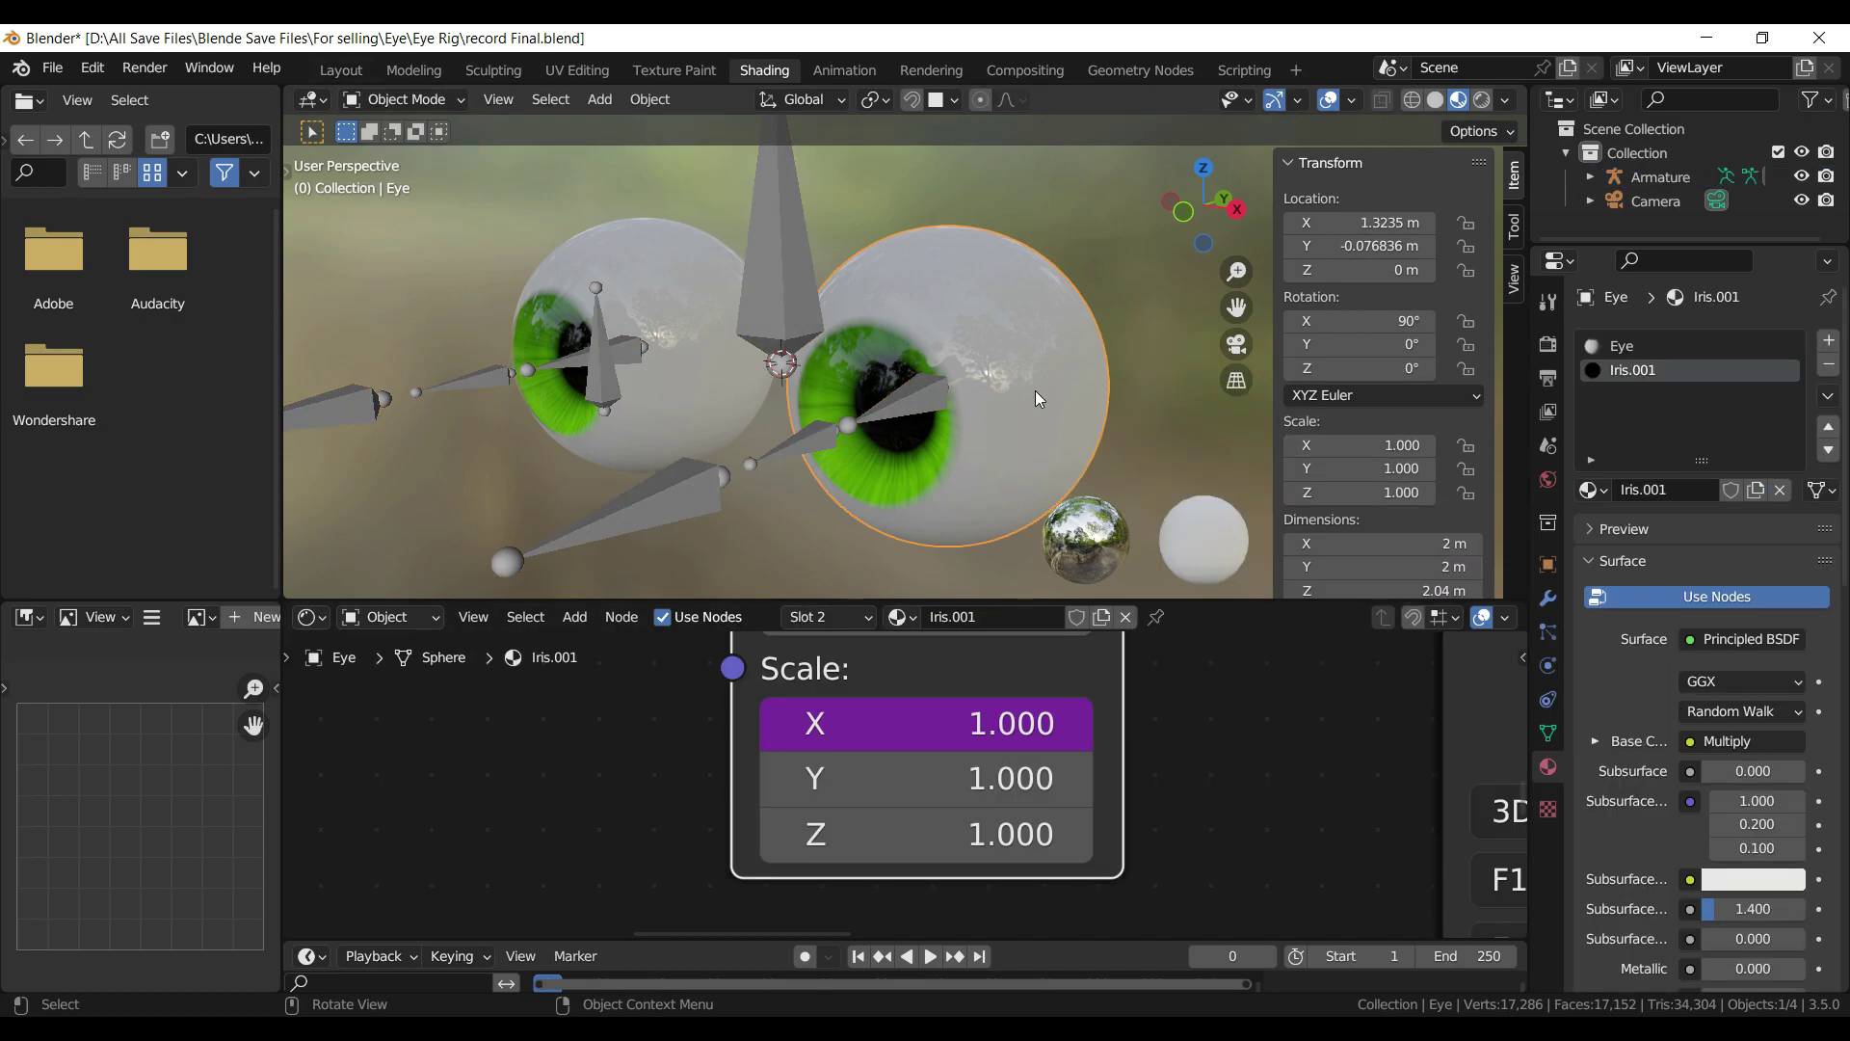
pyautogui.rightClick(896, 724)
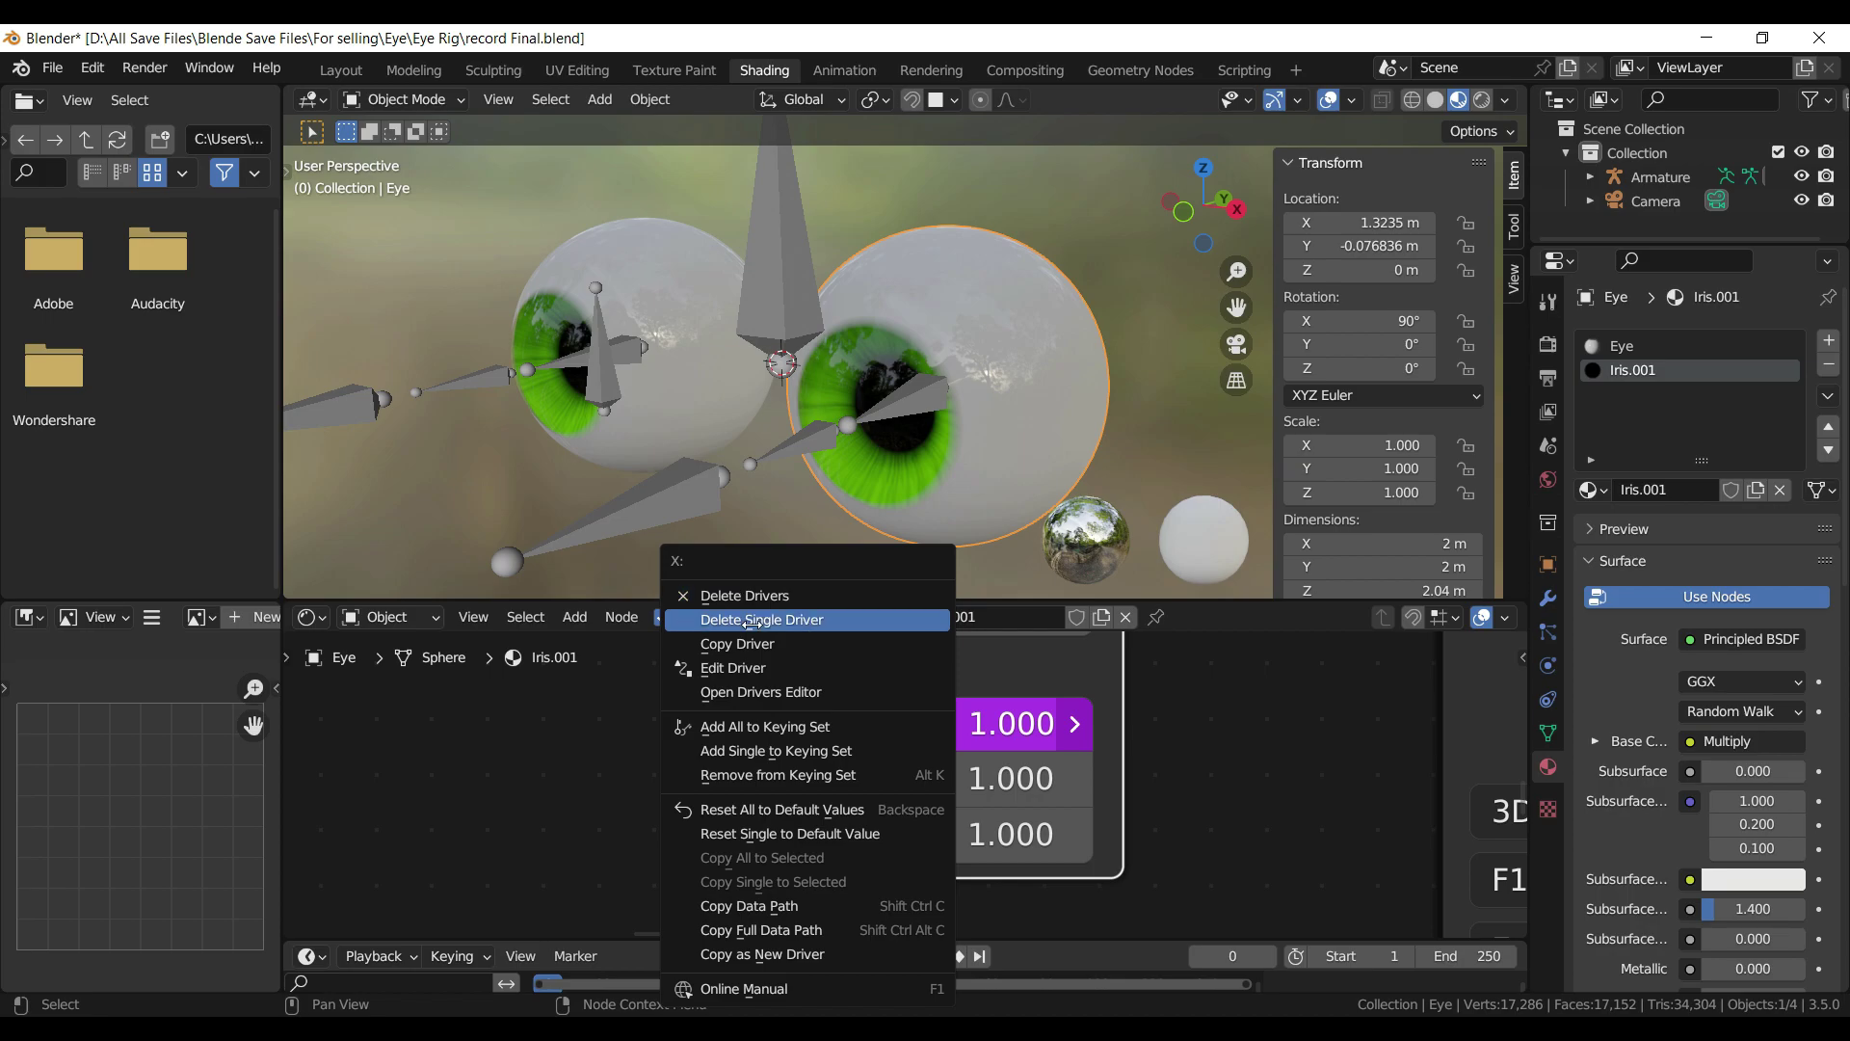
pyautogui.click(737, 668)
pyautogui.click(708, 856)
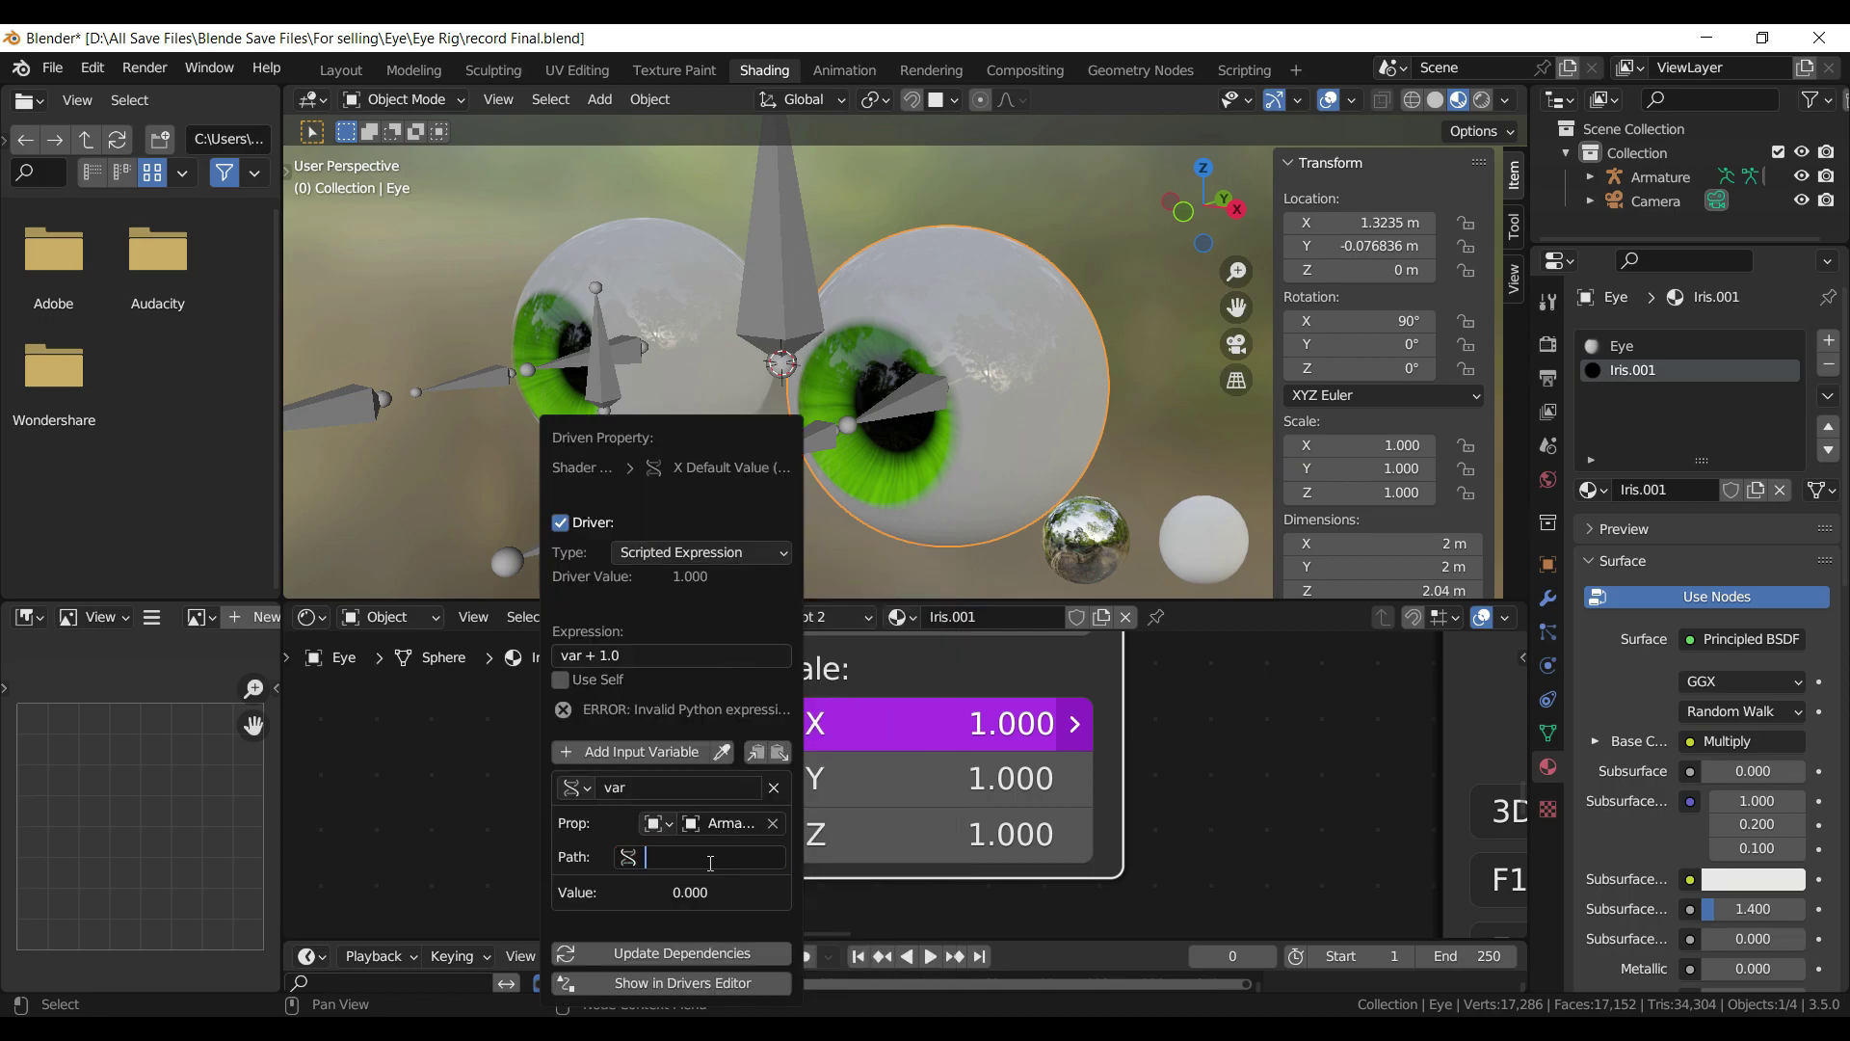
pyautogui.write('pose.bones["Eye.L.002"].scale')
pyautogui.write('.x')
pyautogui.press('Return')
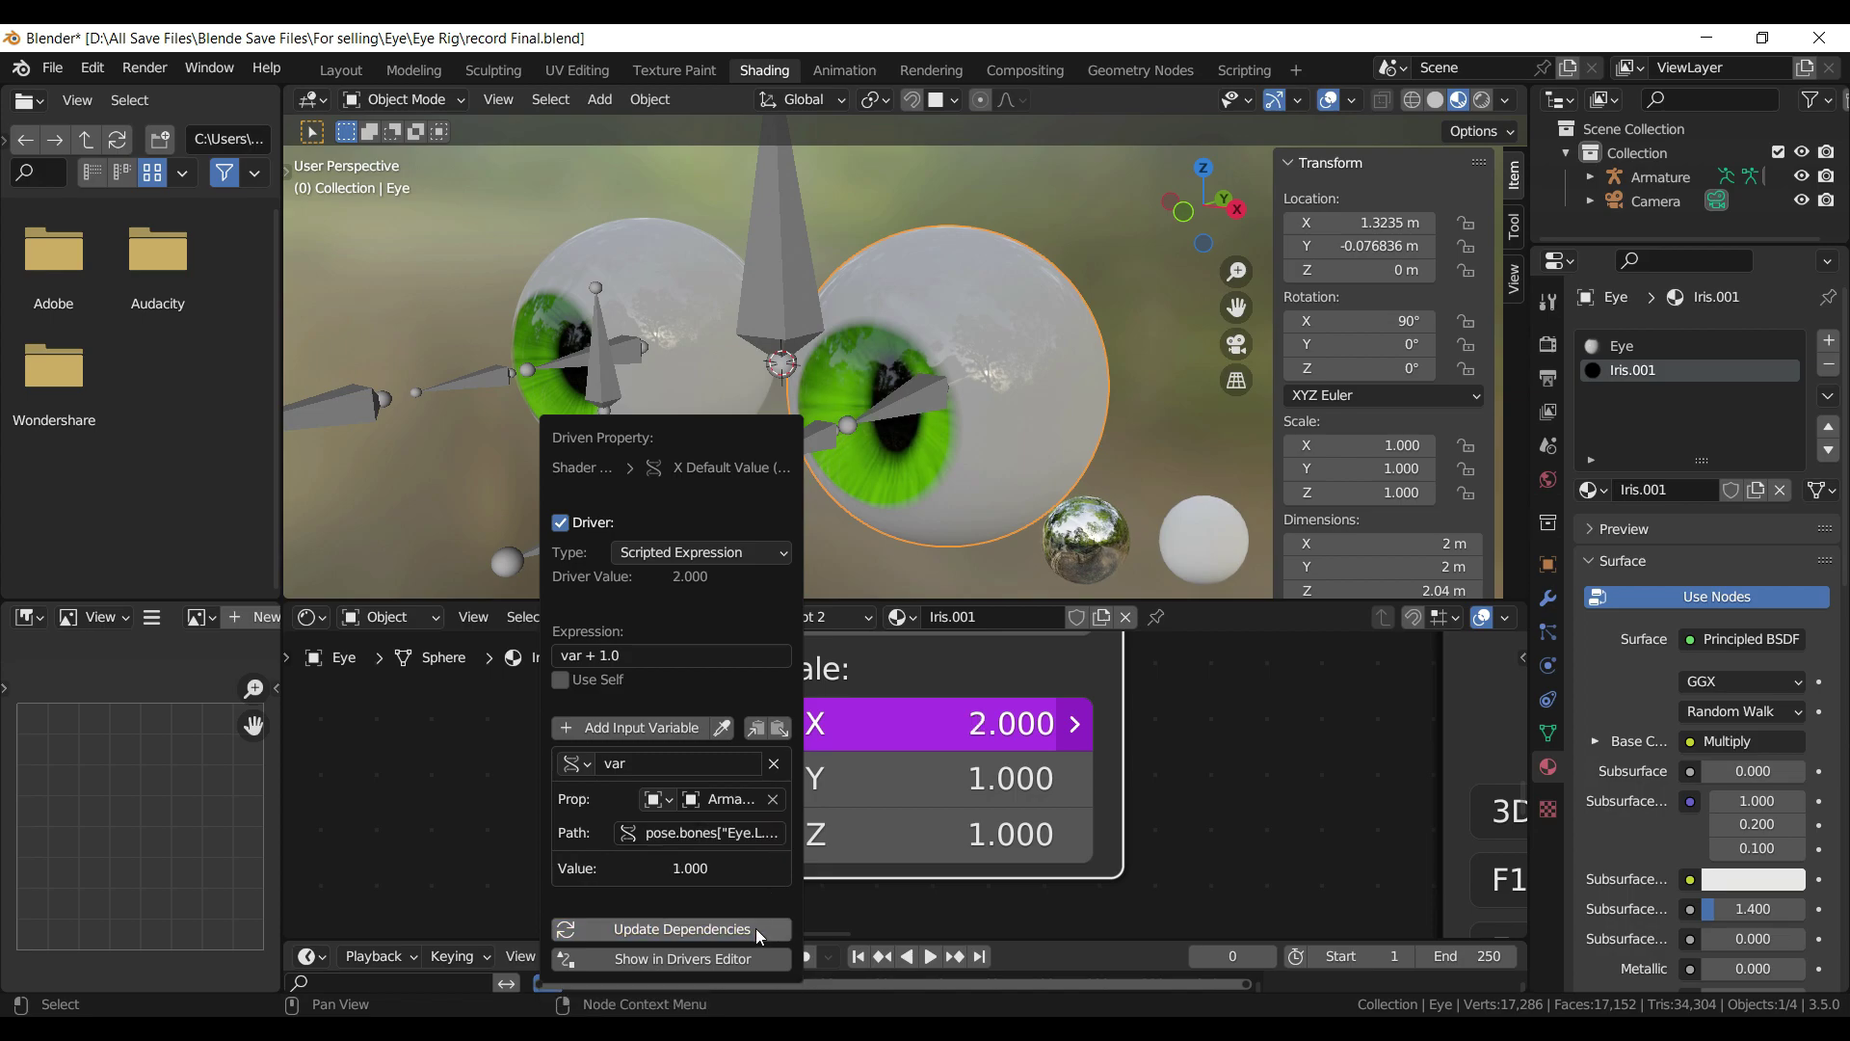
# - Copy the Mapping node's X scale driver and paste it onto the Y and Z scale values
pyautogui.rightClick(954, 722)
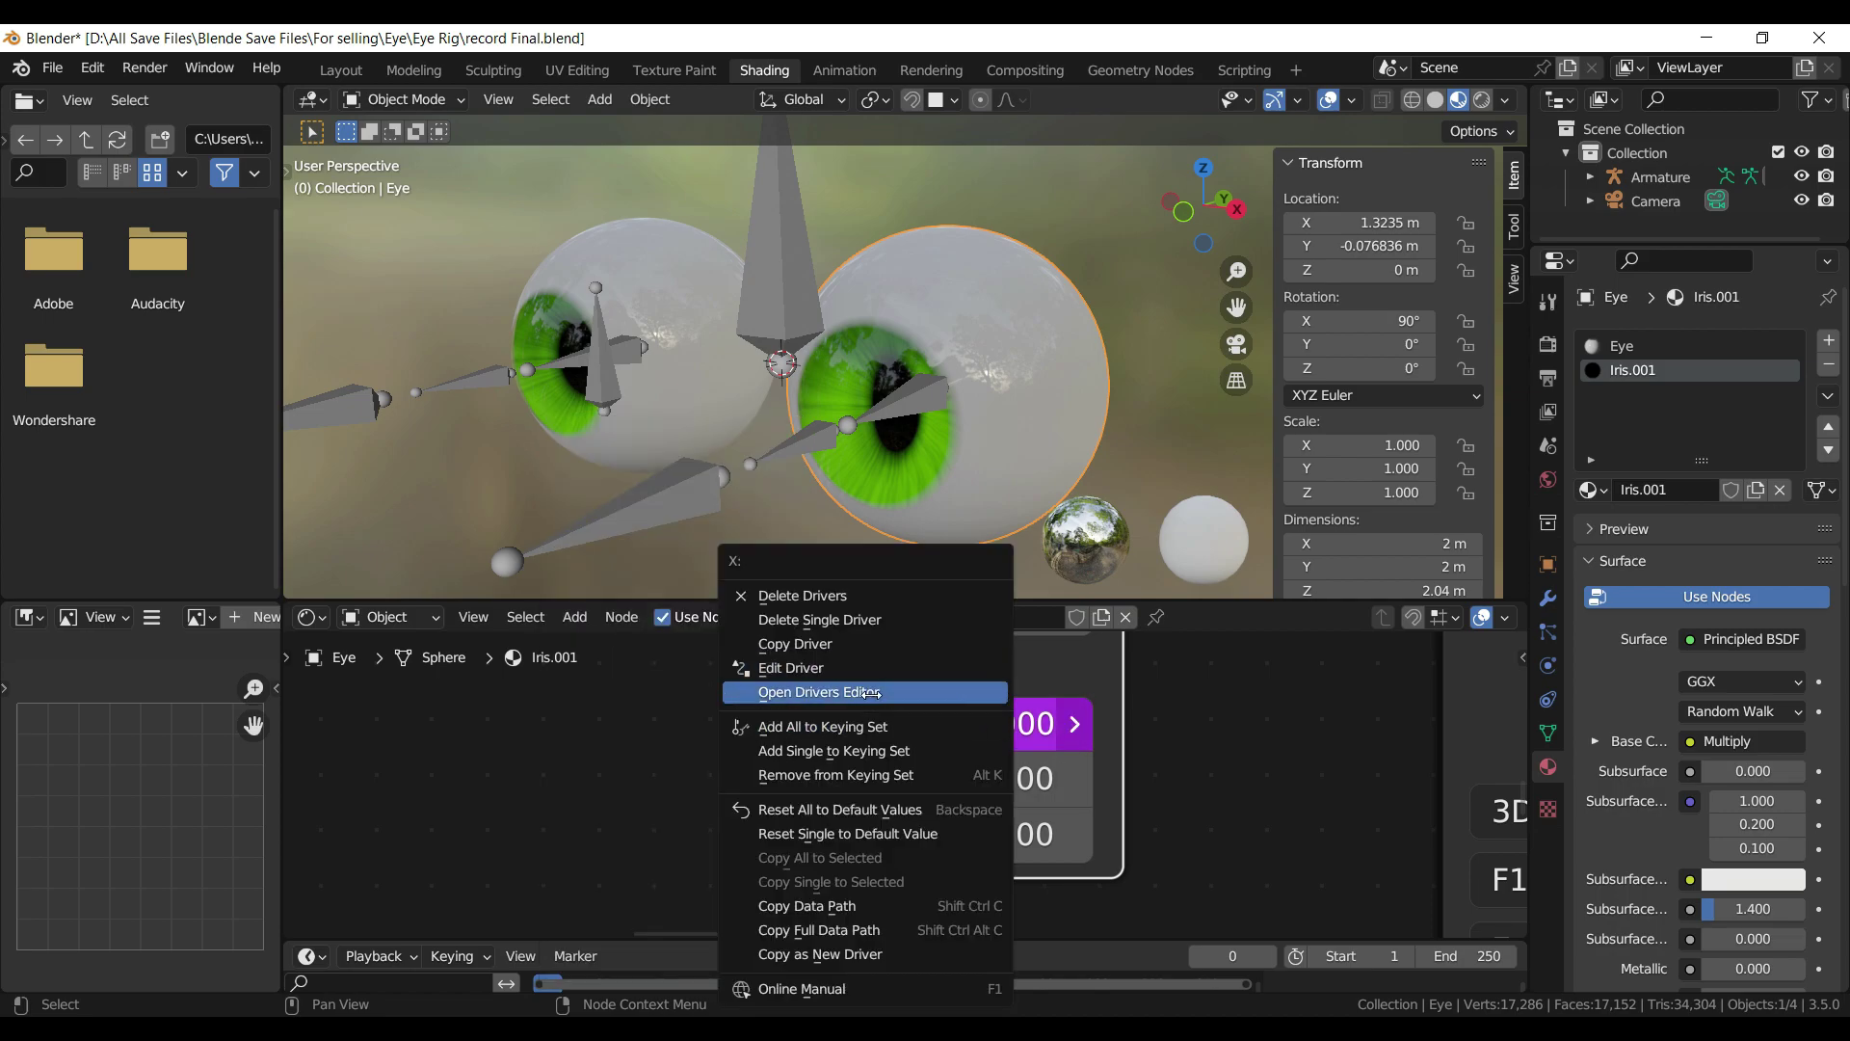
pyautogui.click(812, 643)
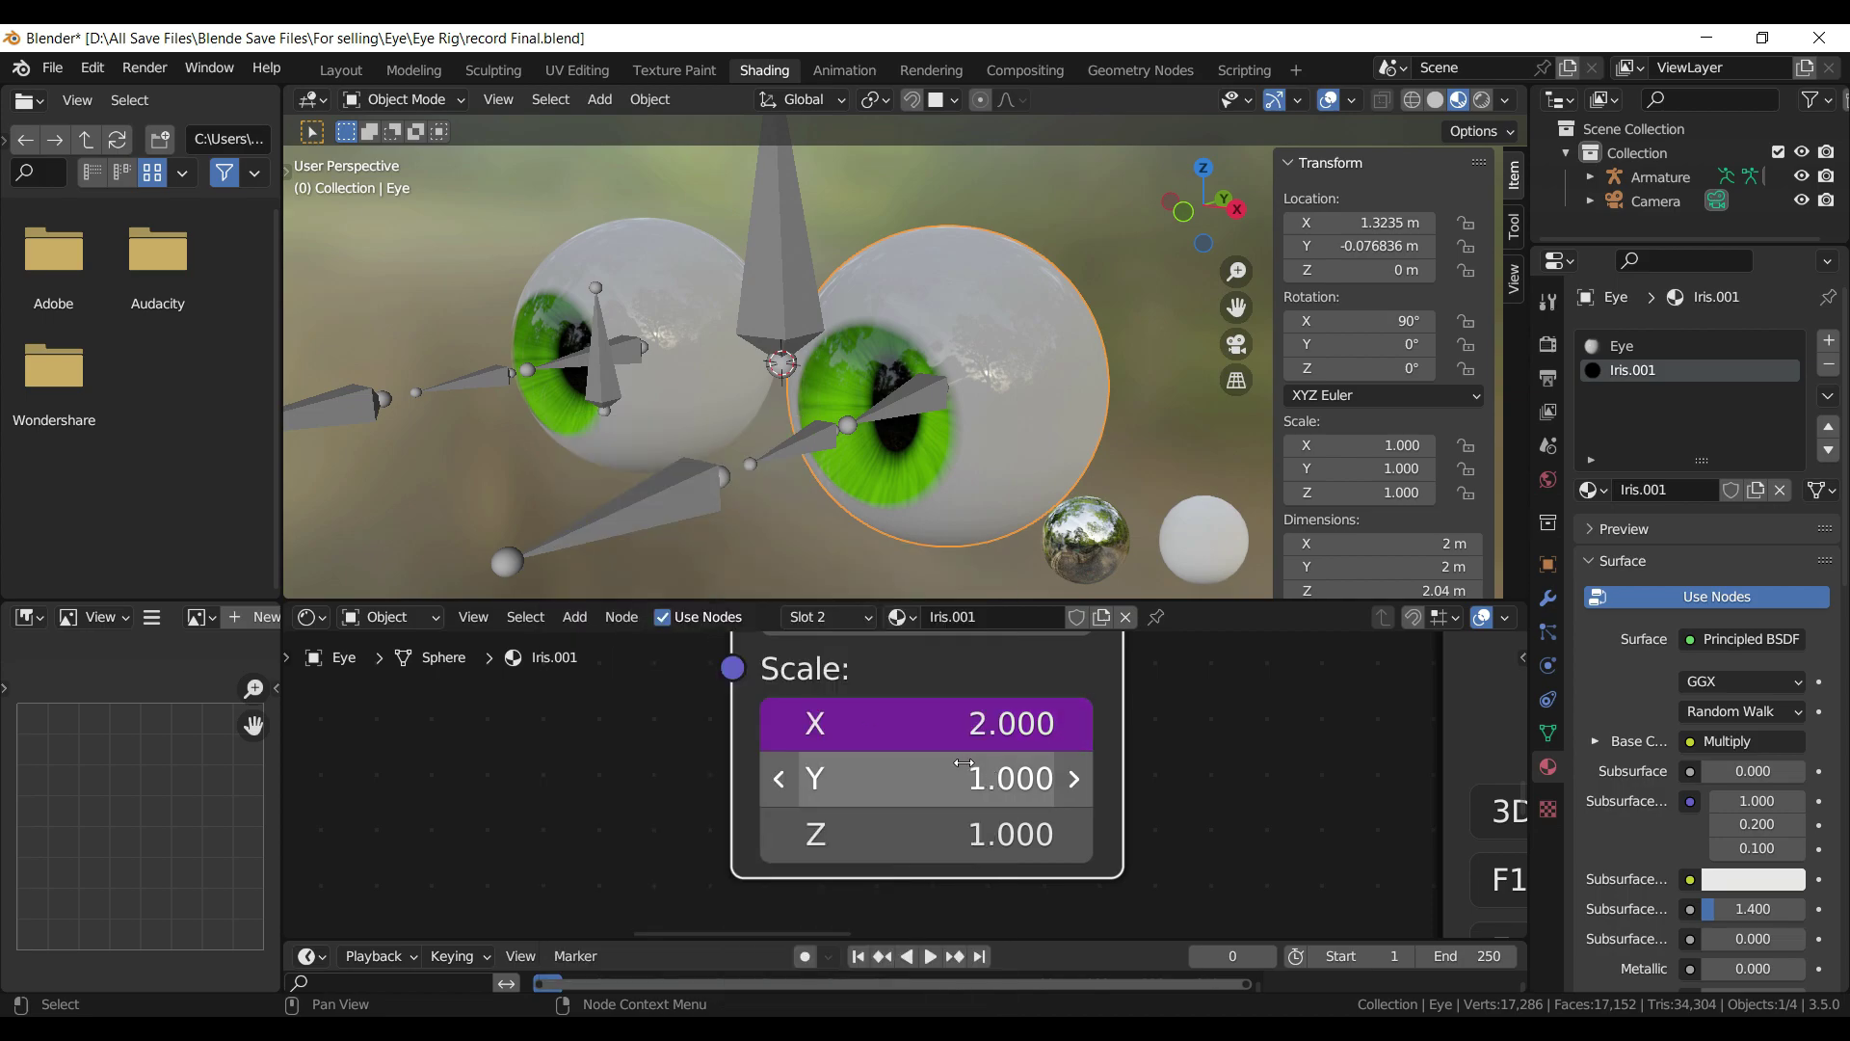
pyautogui.rightClick(819, 775)
pyautogui.click(817, 667)
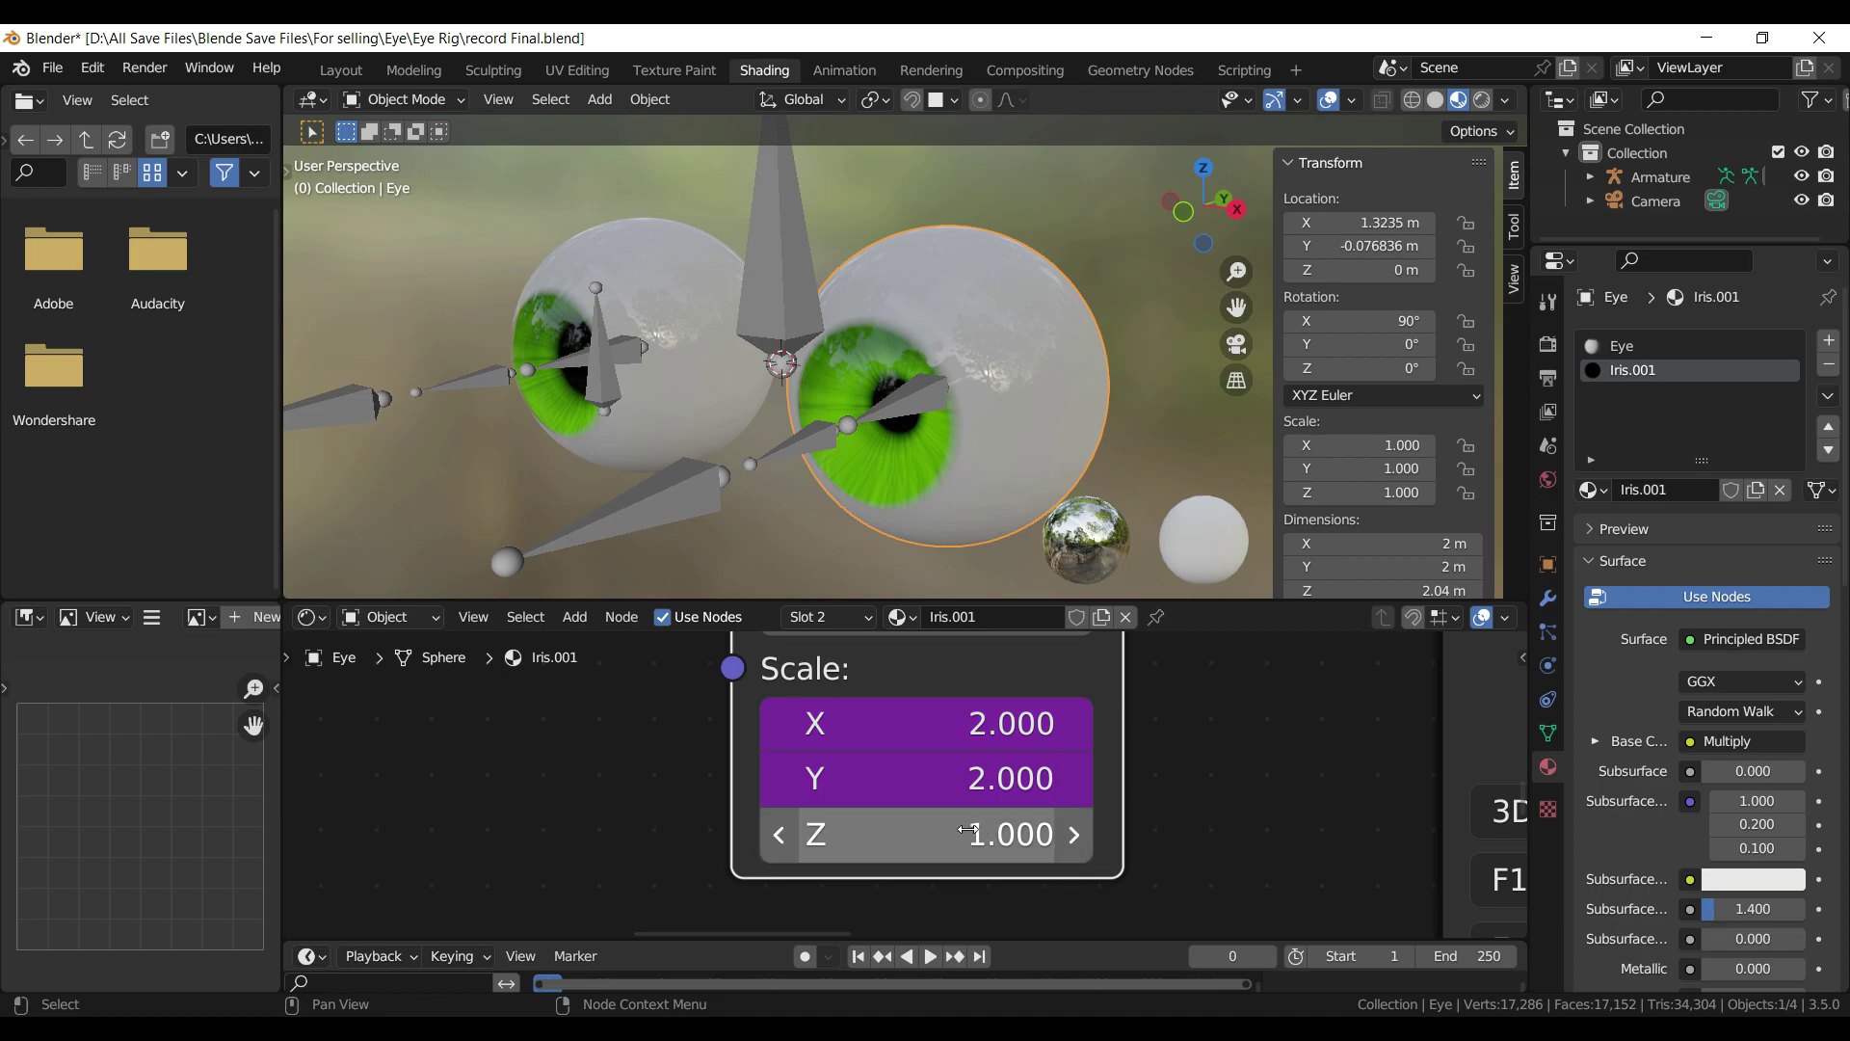
pyautogui.rightClick(969, 830)
pyautogui.click(828, 675)
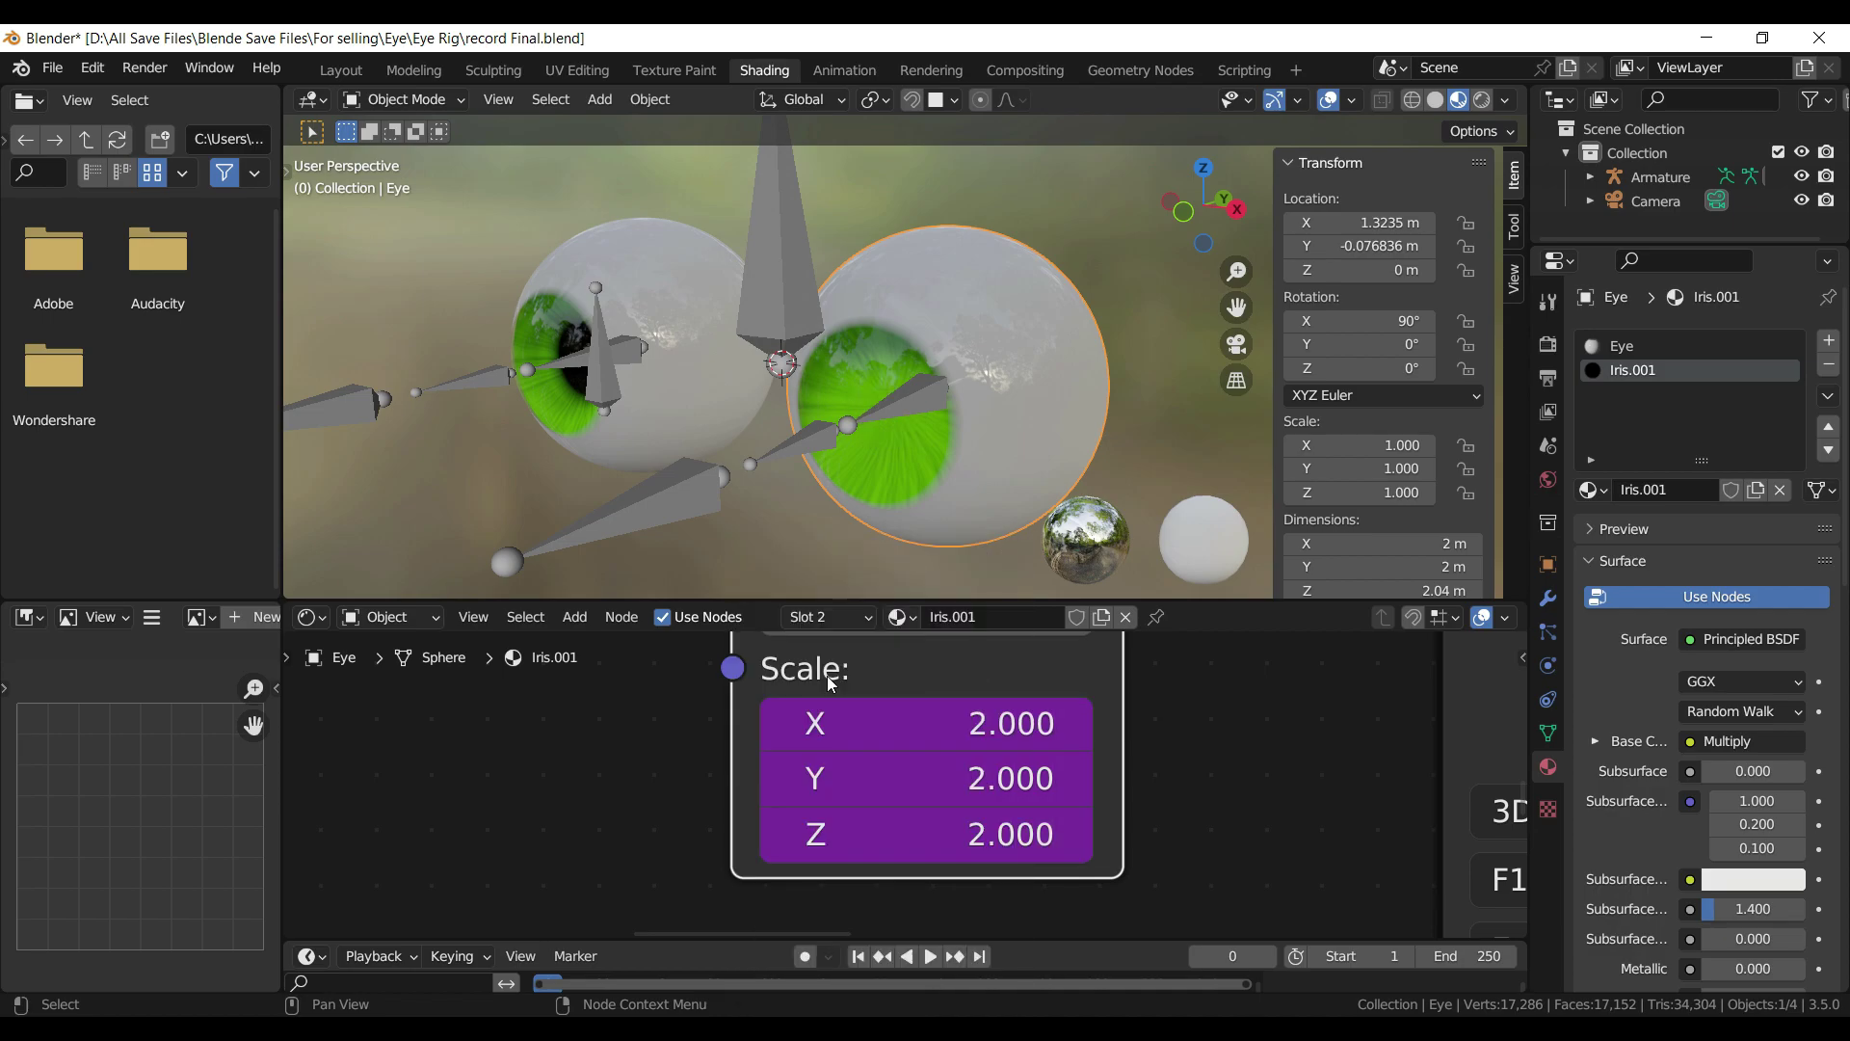
# - Change the Y scale driver's path to the matching scale axis of the Eye.L.002 bone and update its dependencies
pyautogui.rightClick(821, 778)
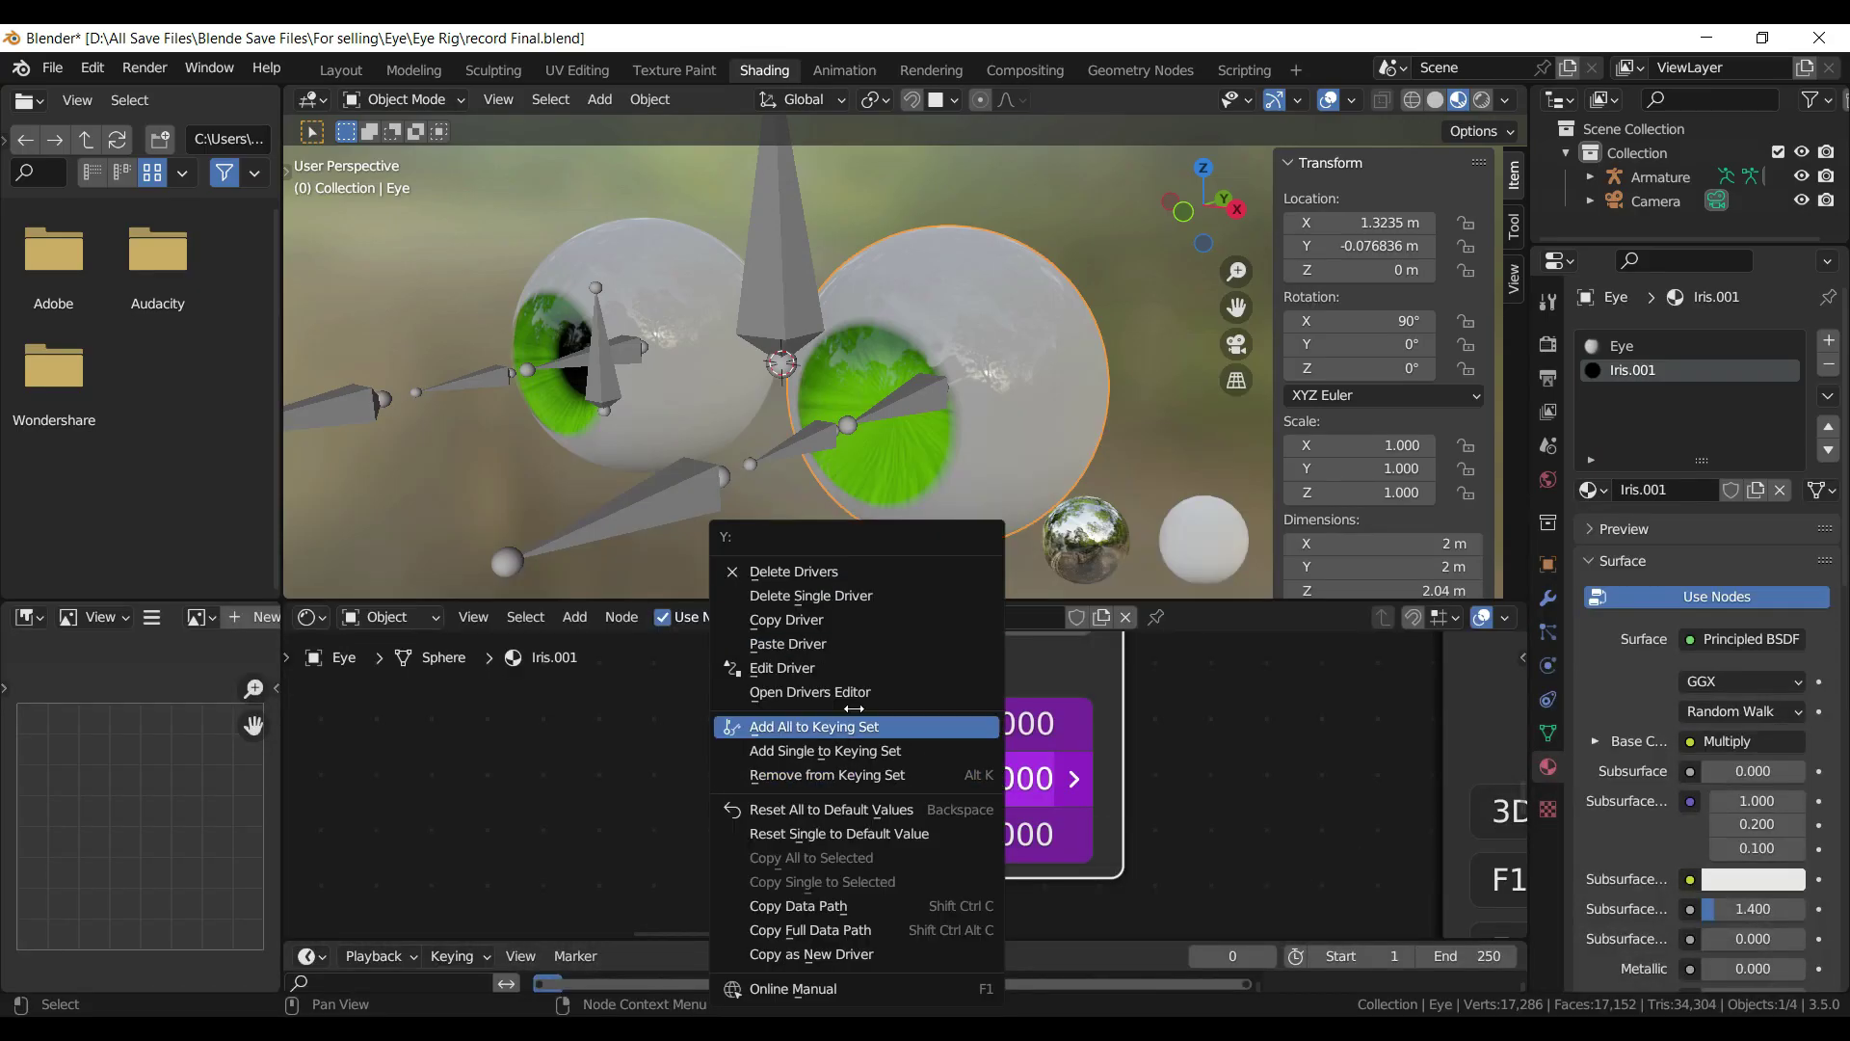
pyautogui.click(804, 667)
pyautogui.click(832, 867)
pyautogui.click(834, 857)
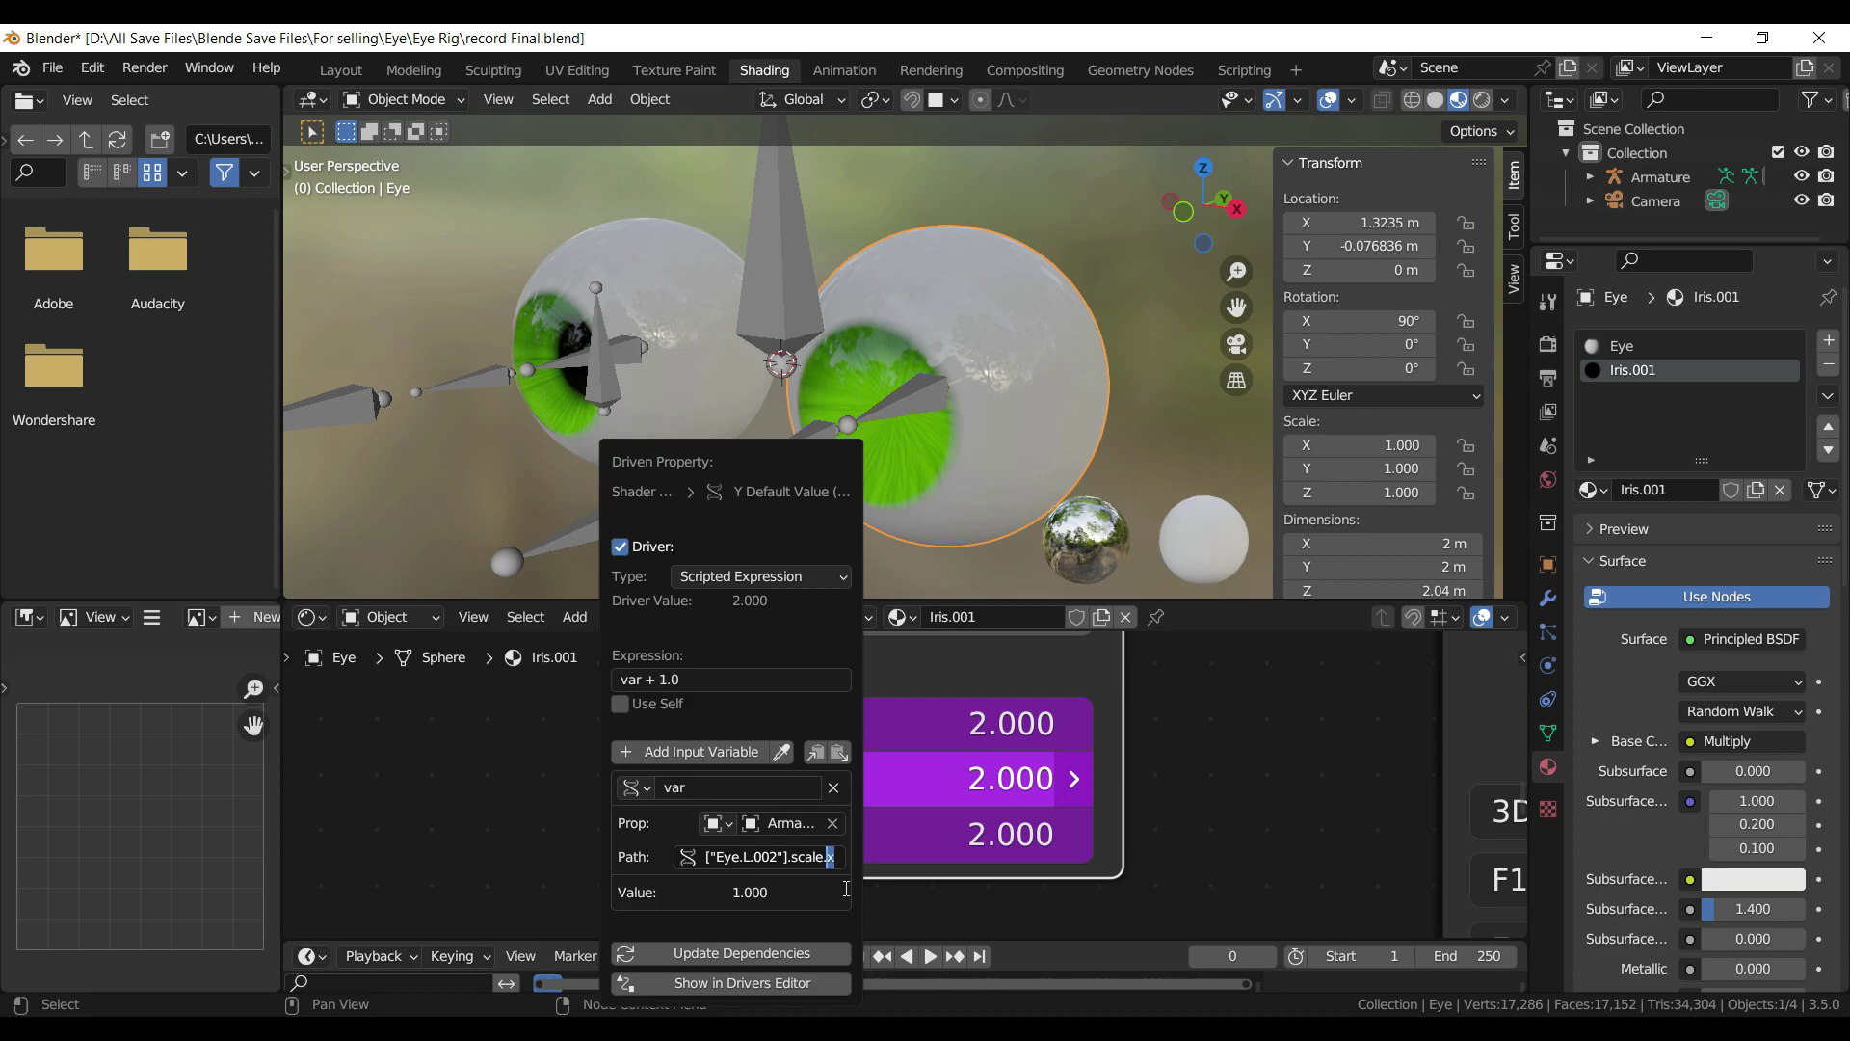
pyautogui.click(781, 954)
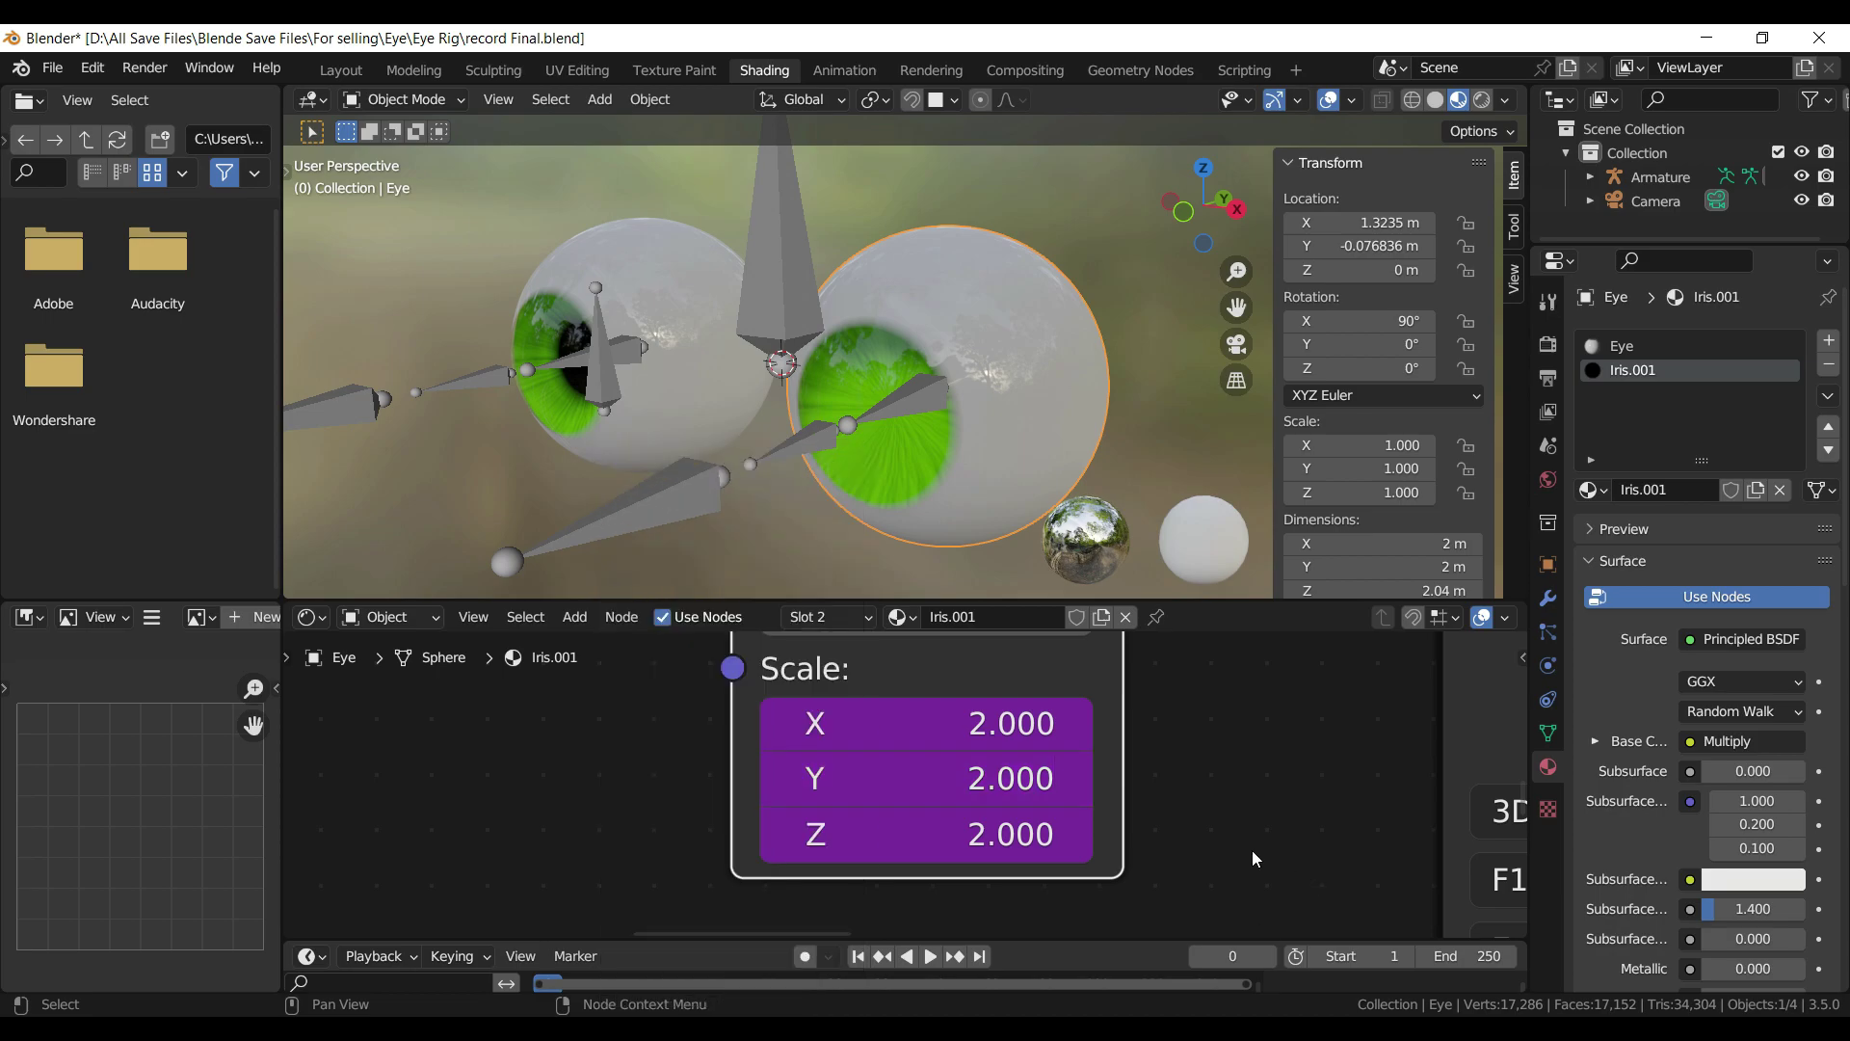
# - Change the ending of the Z scale driver's path to .scale.z and update its dependencies
pyautogui.rightClick(962, 811)
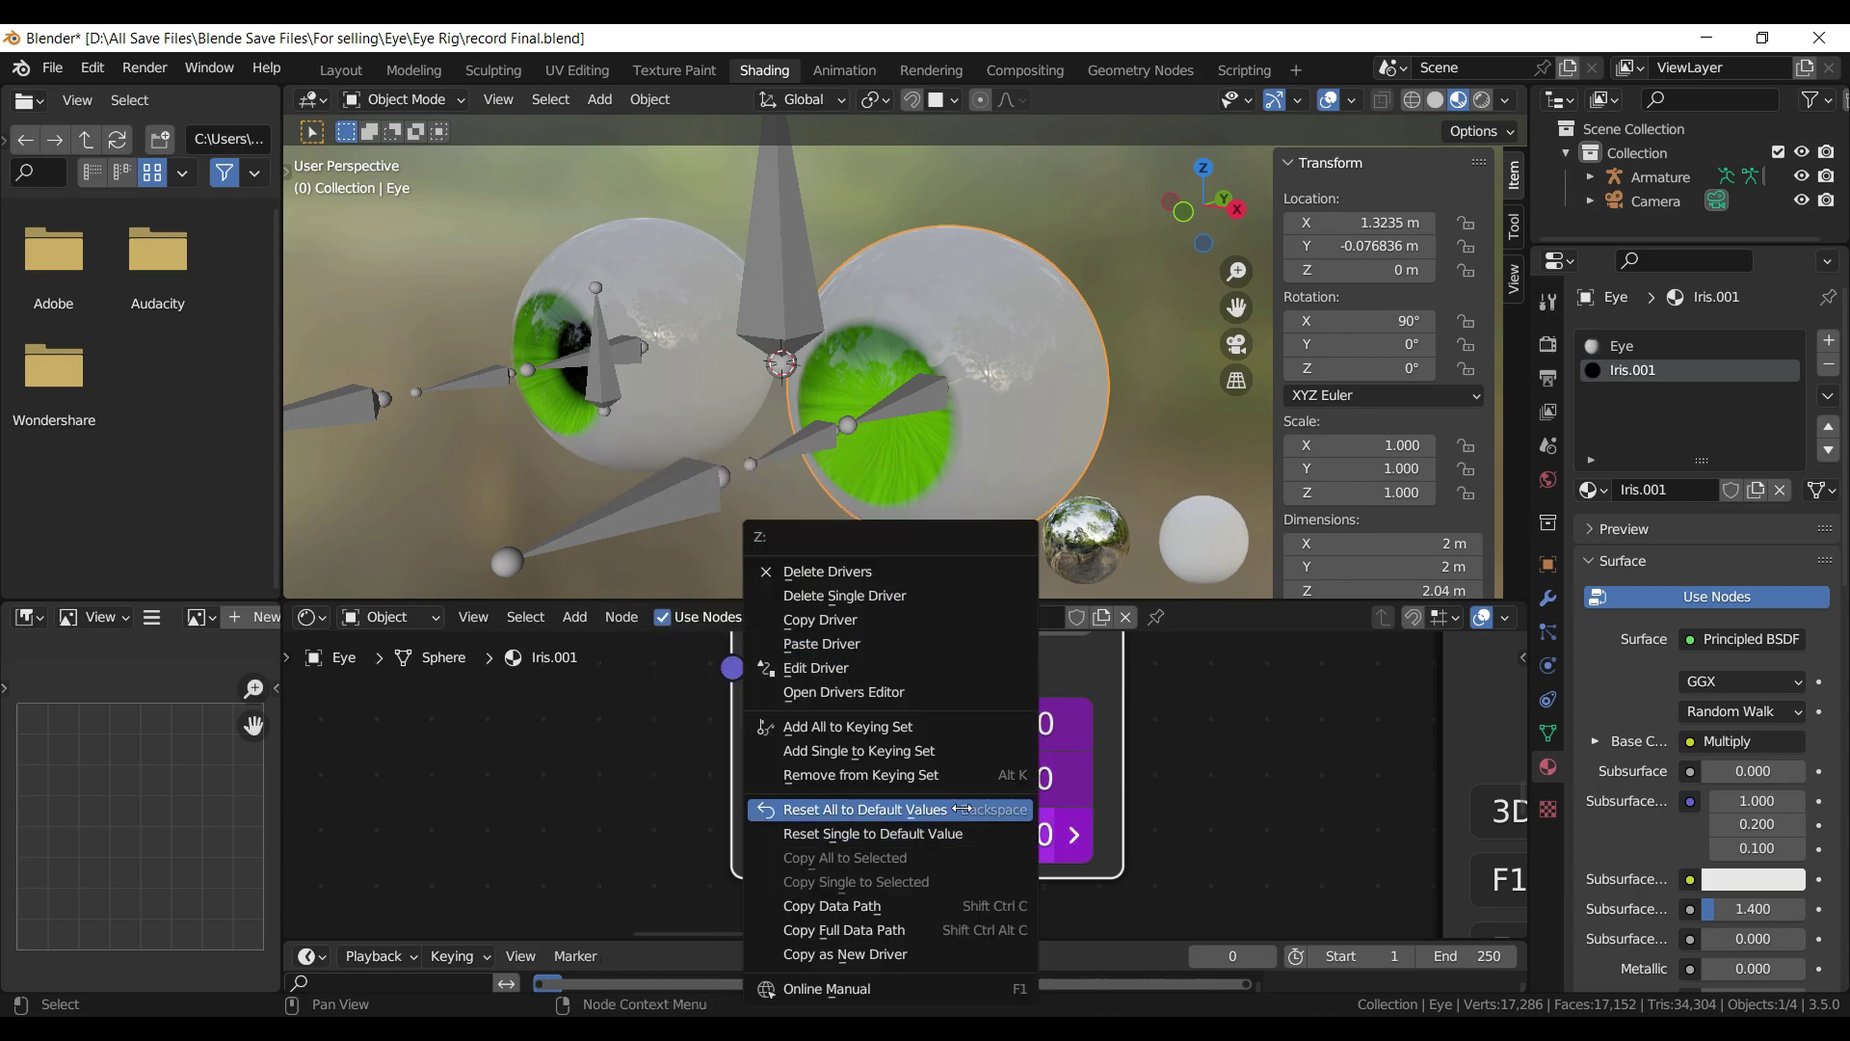
pyautogui.click(819, 669)
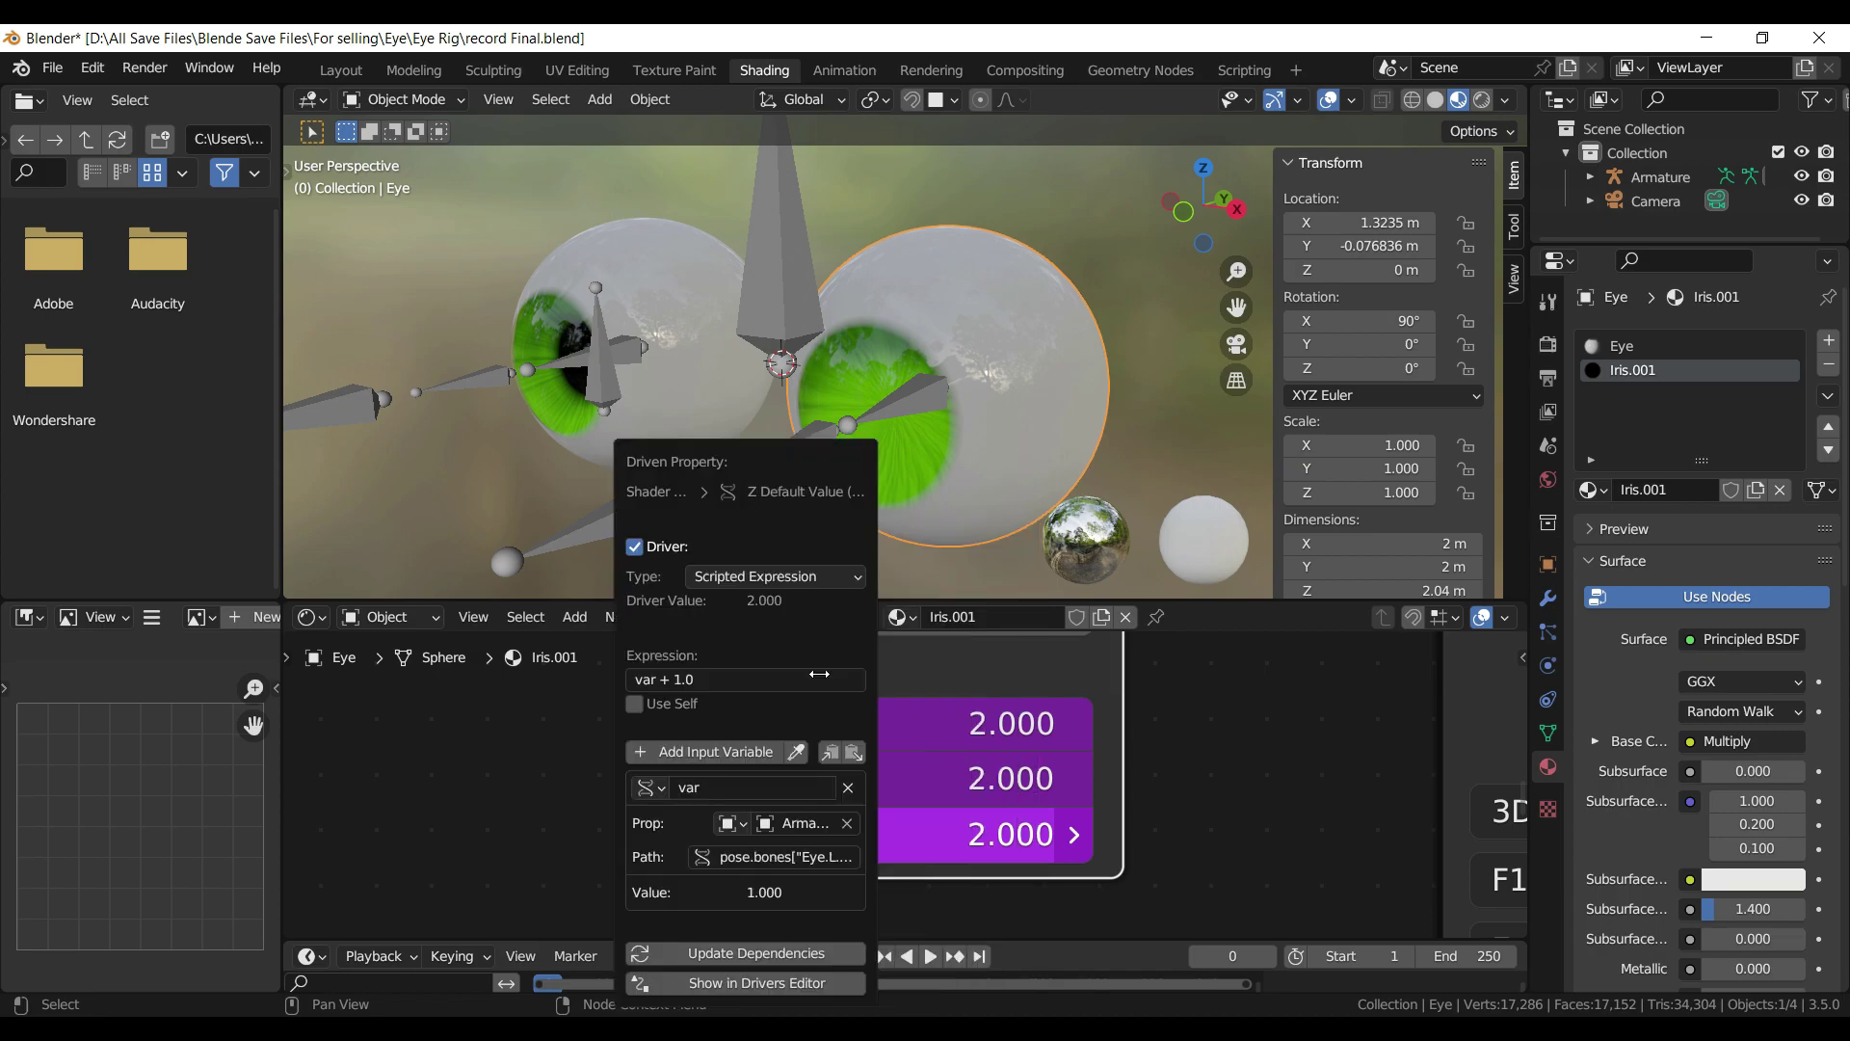
pyautogui.click(827, 859)
pyautogui.doubleClick(845, 857)
pyautogui.write('z')
pyautogui.press('Return')
pyautogui.click(811, 954)
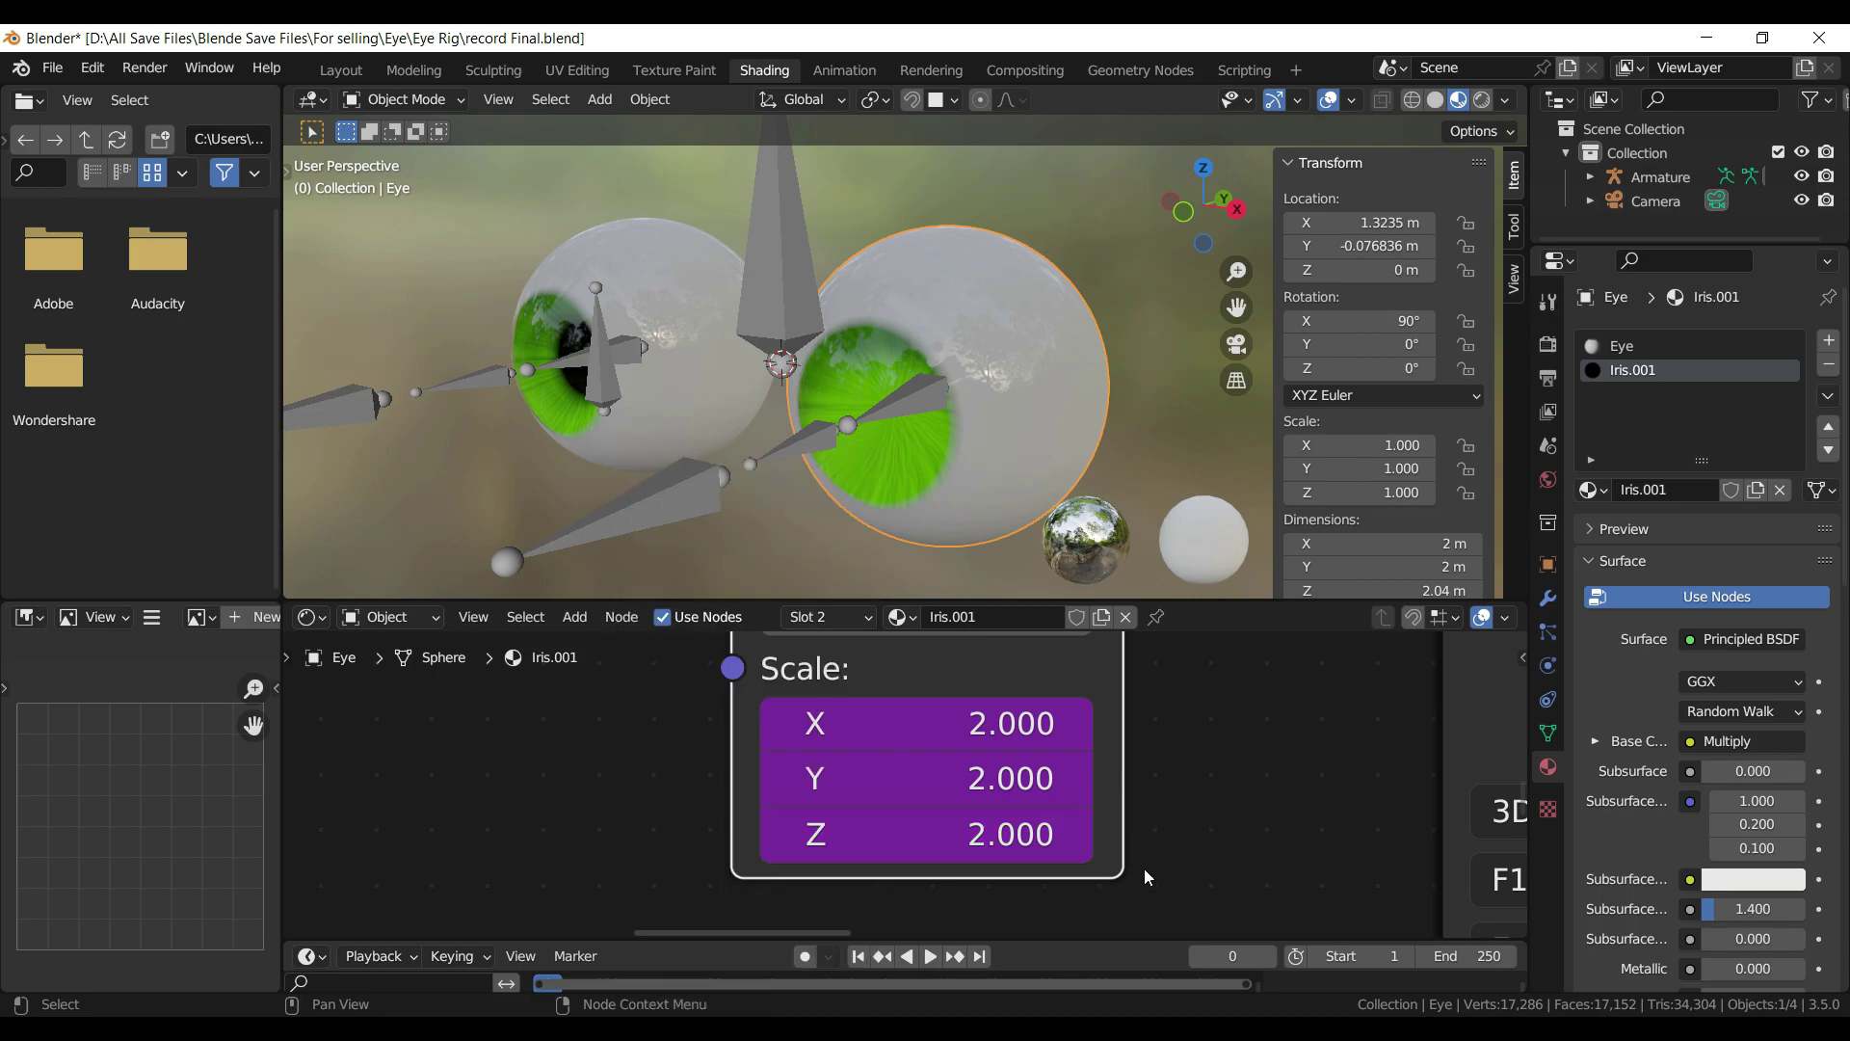
# - Try scaling the Eye.L.002 bone to about 0.52 in Pose Mode, and cancel the scaling
pyautogui.click(814, 437)
pyautogui.click(395, 99)
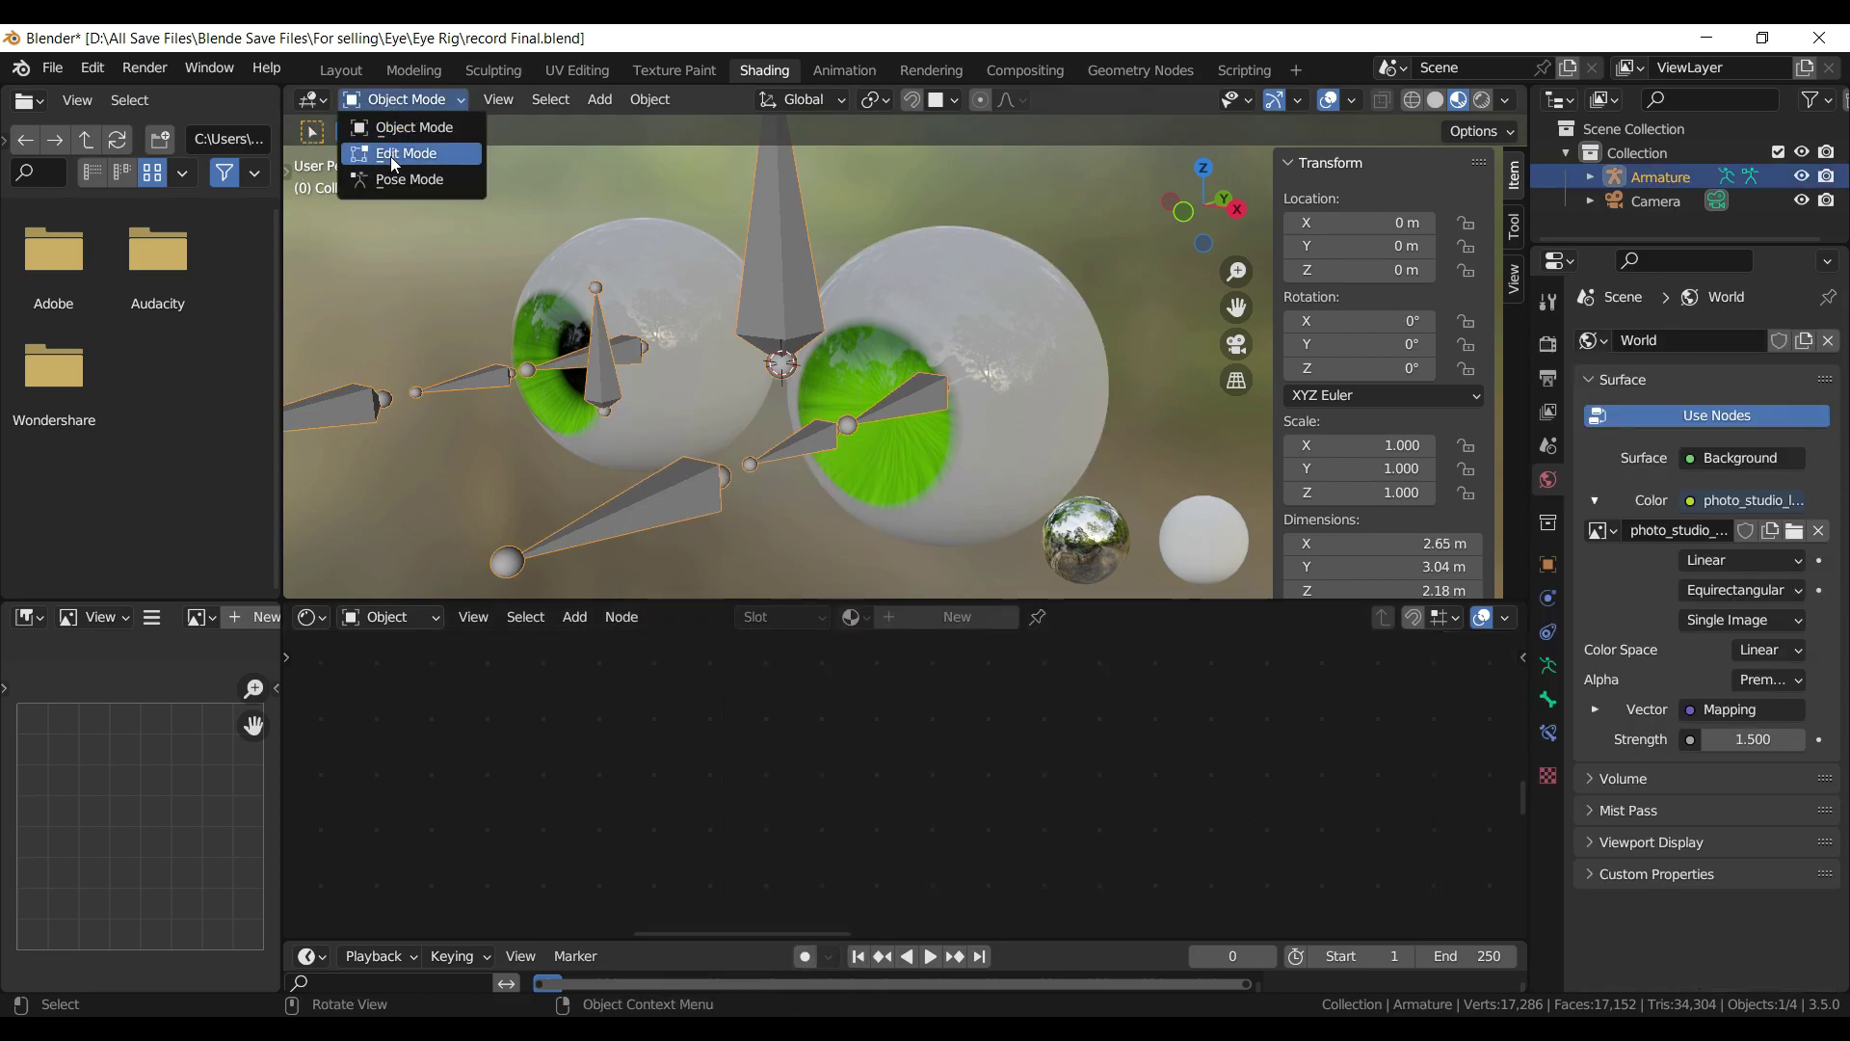
pyautogui.click(405, 176)
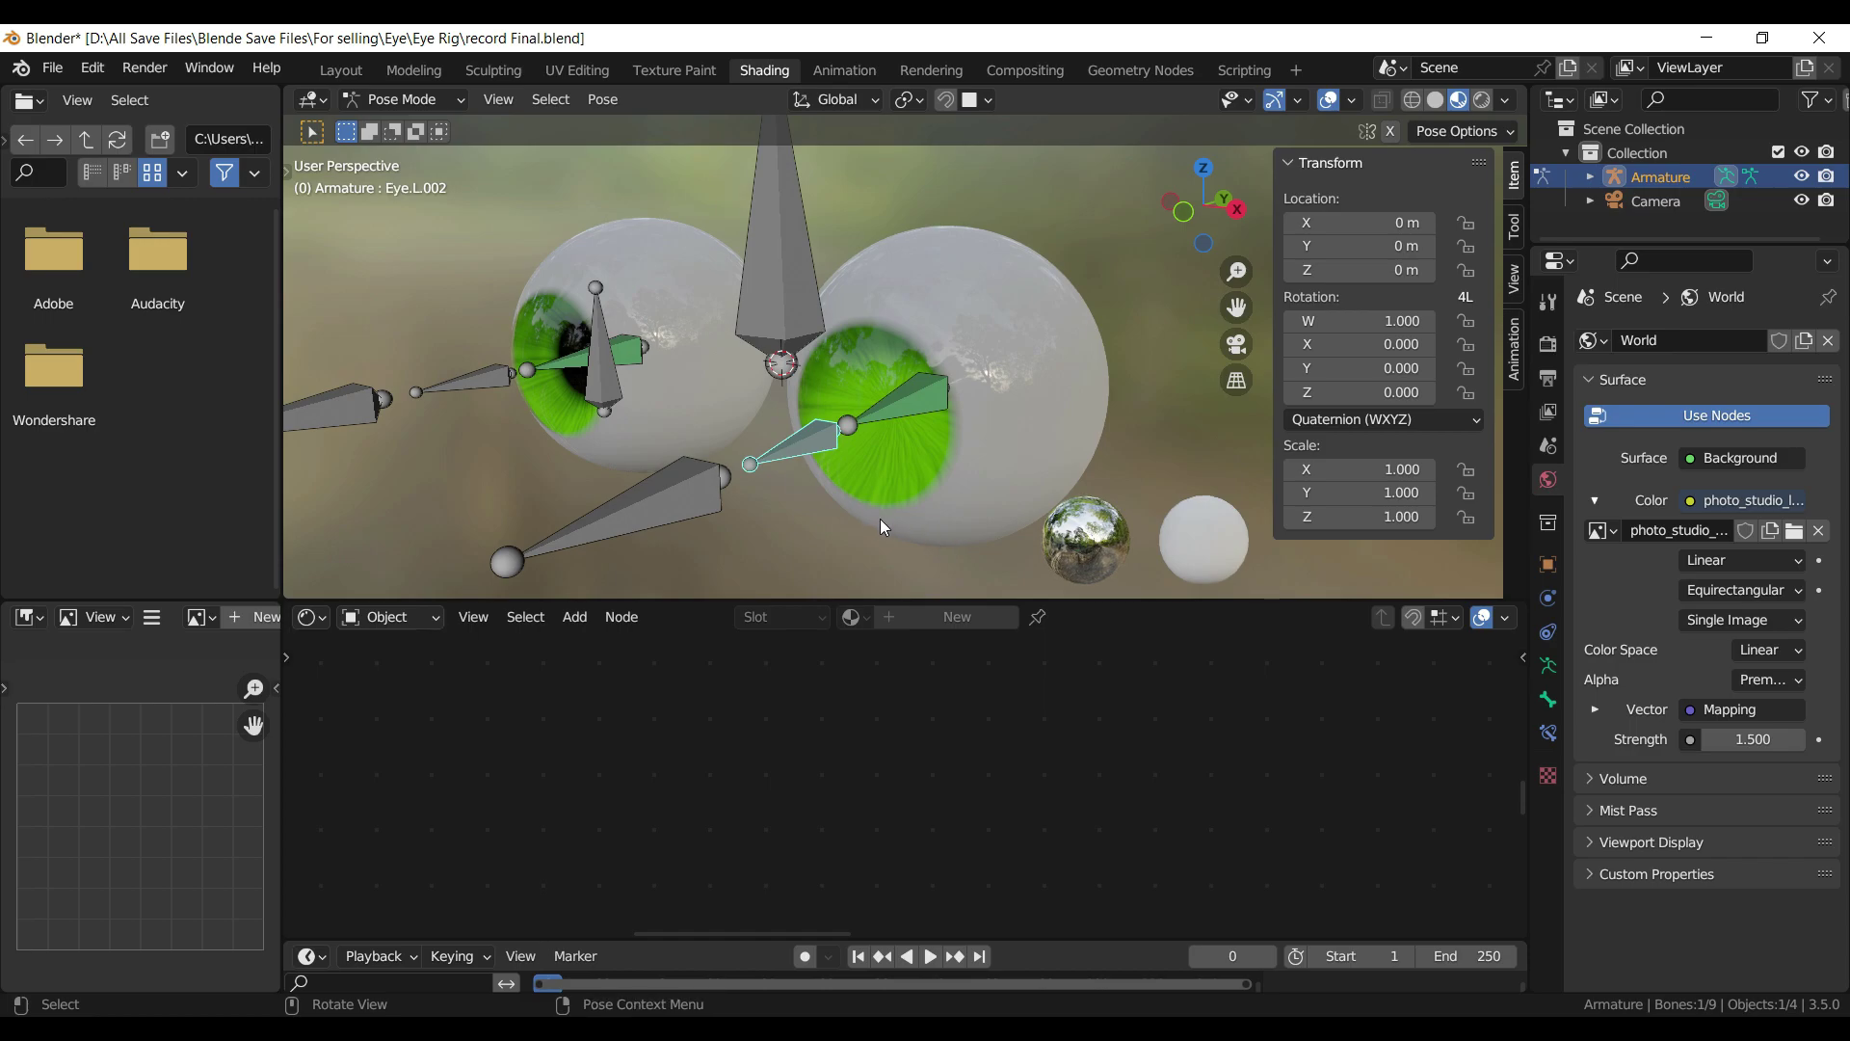
pyautogui.press('s')
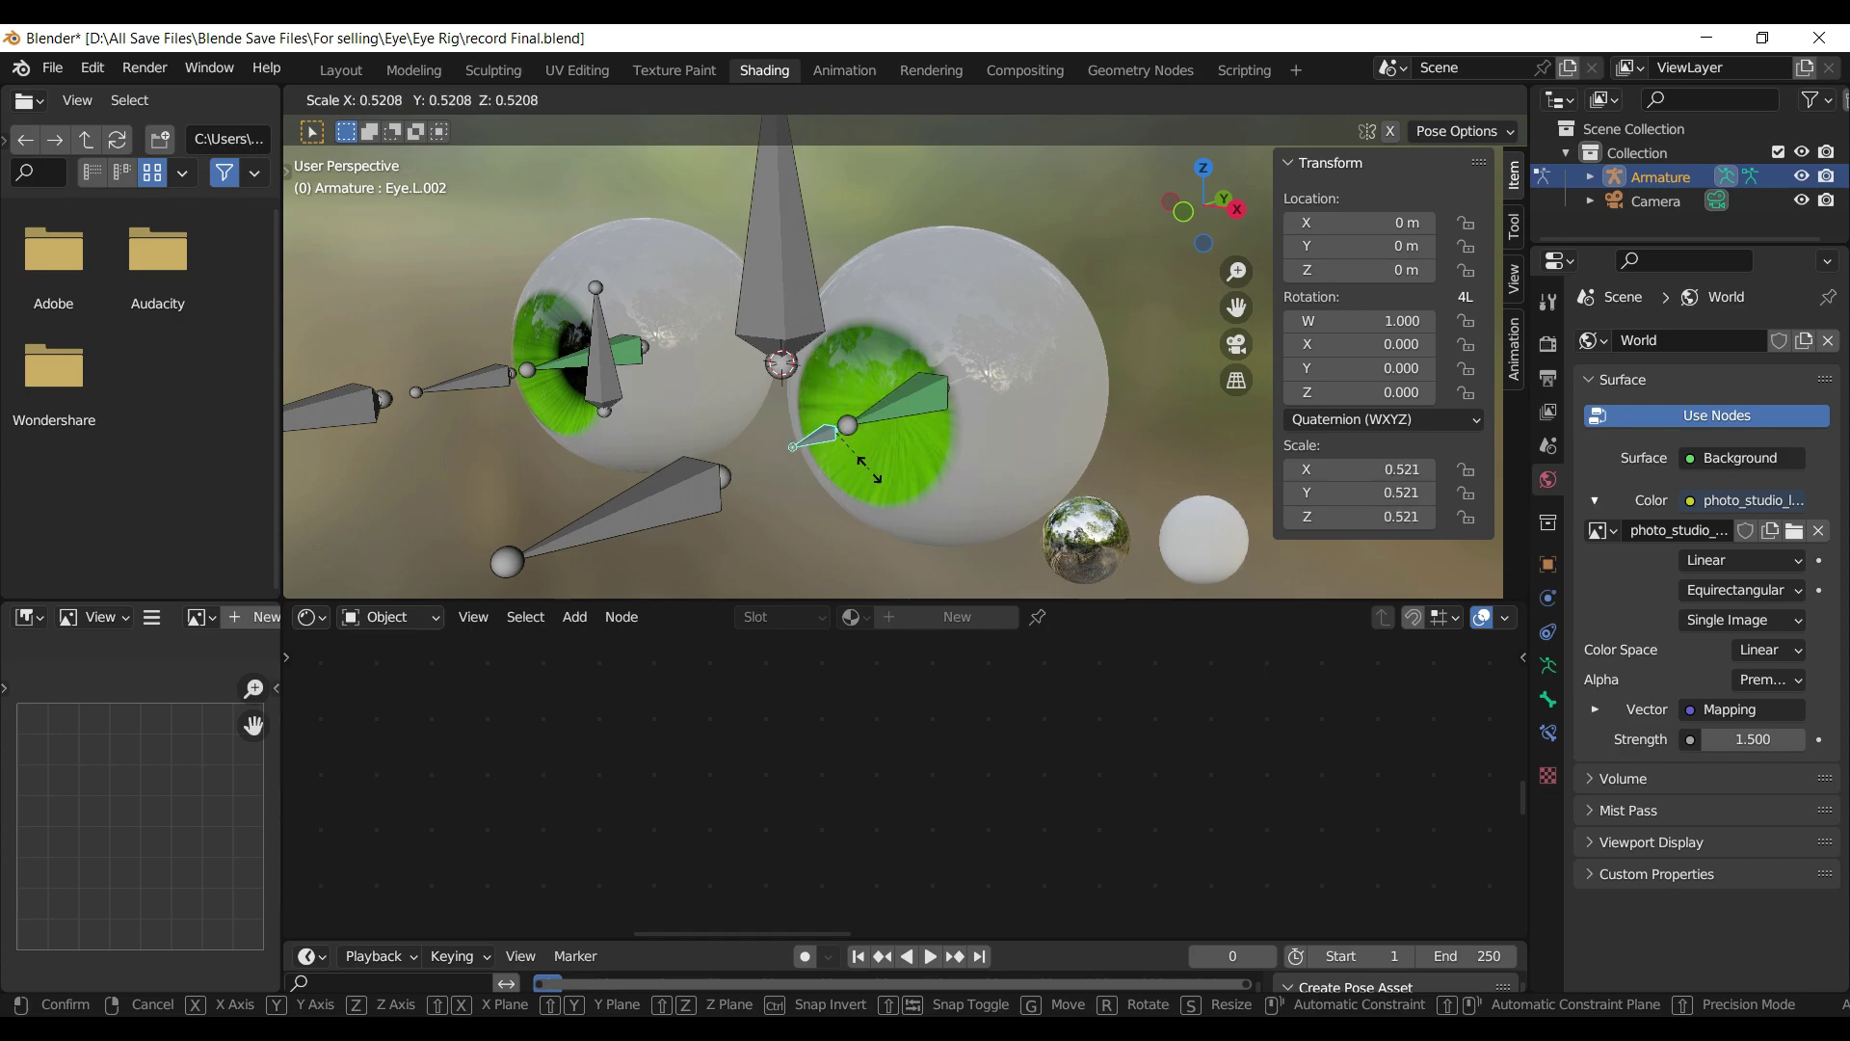
pyautogui.rightClick(841, 432)
# - Return to Object Mode, select the Eye, and set the Mapping X scale driver's expression to var - 1.0
pyautogui.click(403, 100)
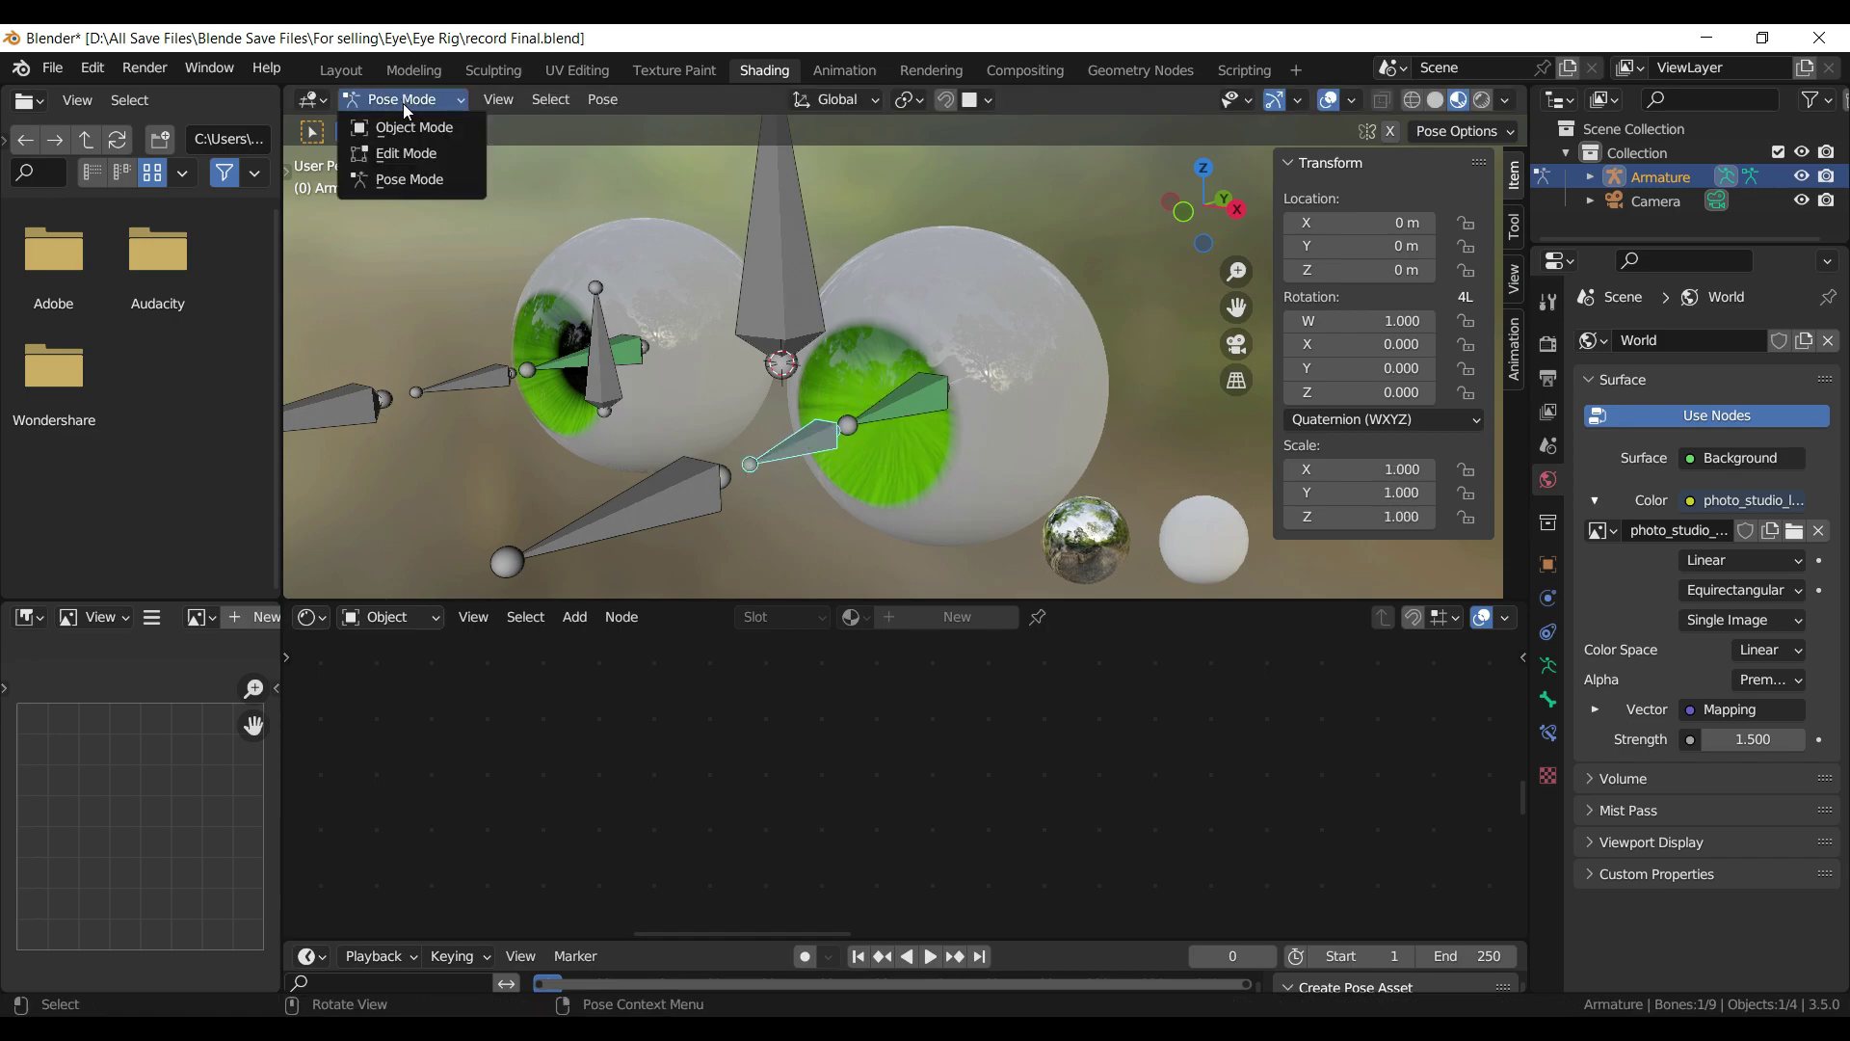
pyautogui.click(414, 127)
pyautogui.click(979, 286)
pyautogui.rightClick(896, 725)
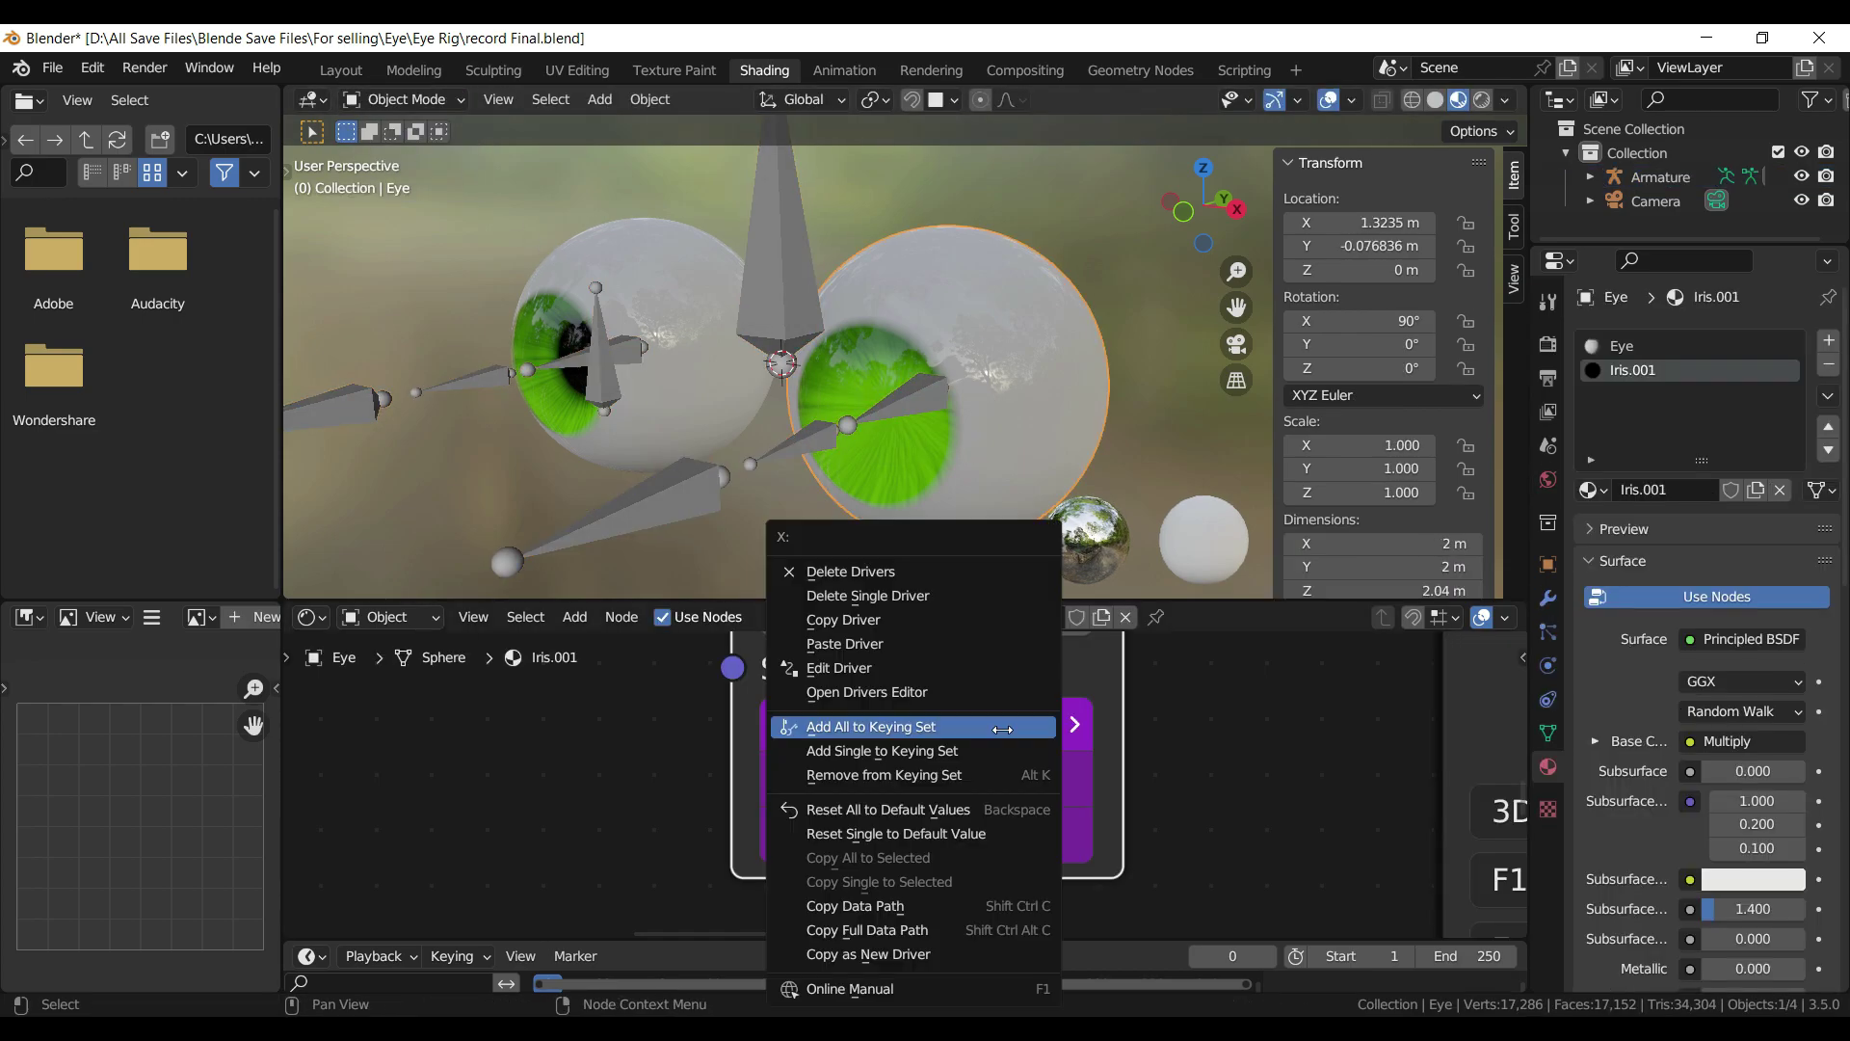
pyautogui.click(872, 666)
pyautogui.click(759, 680)
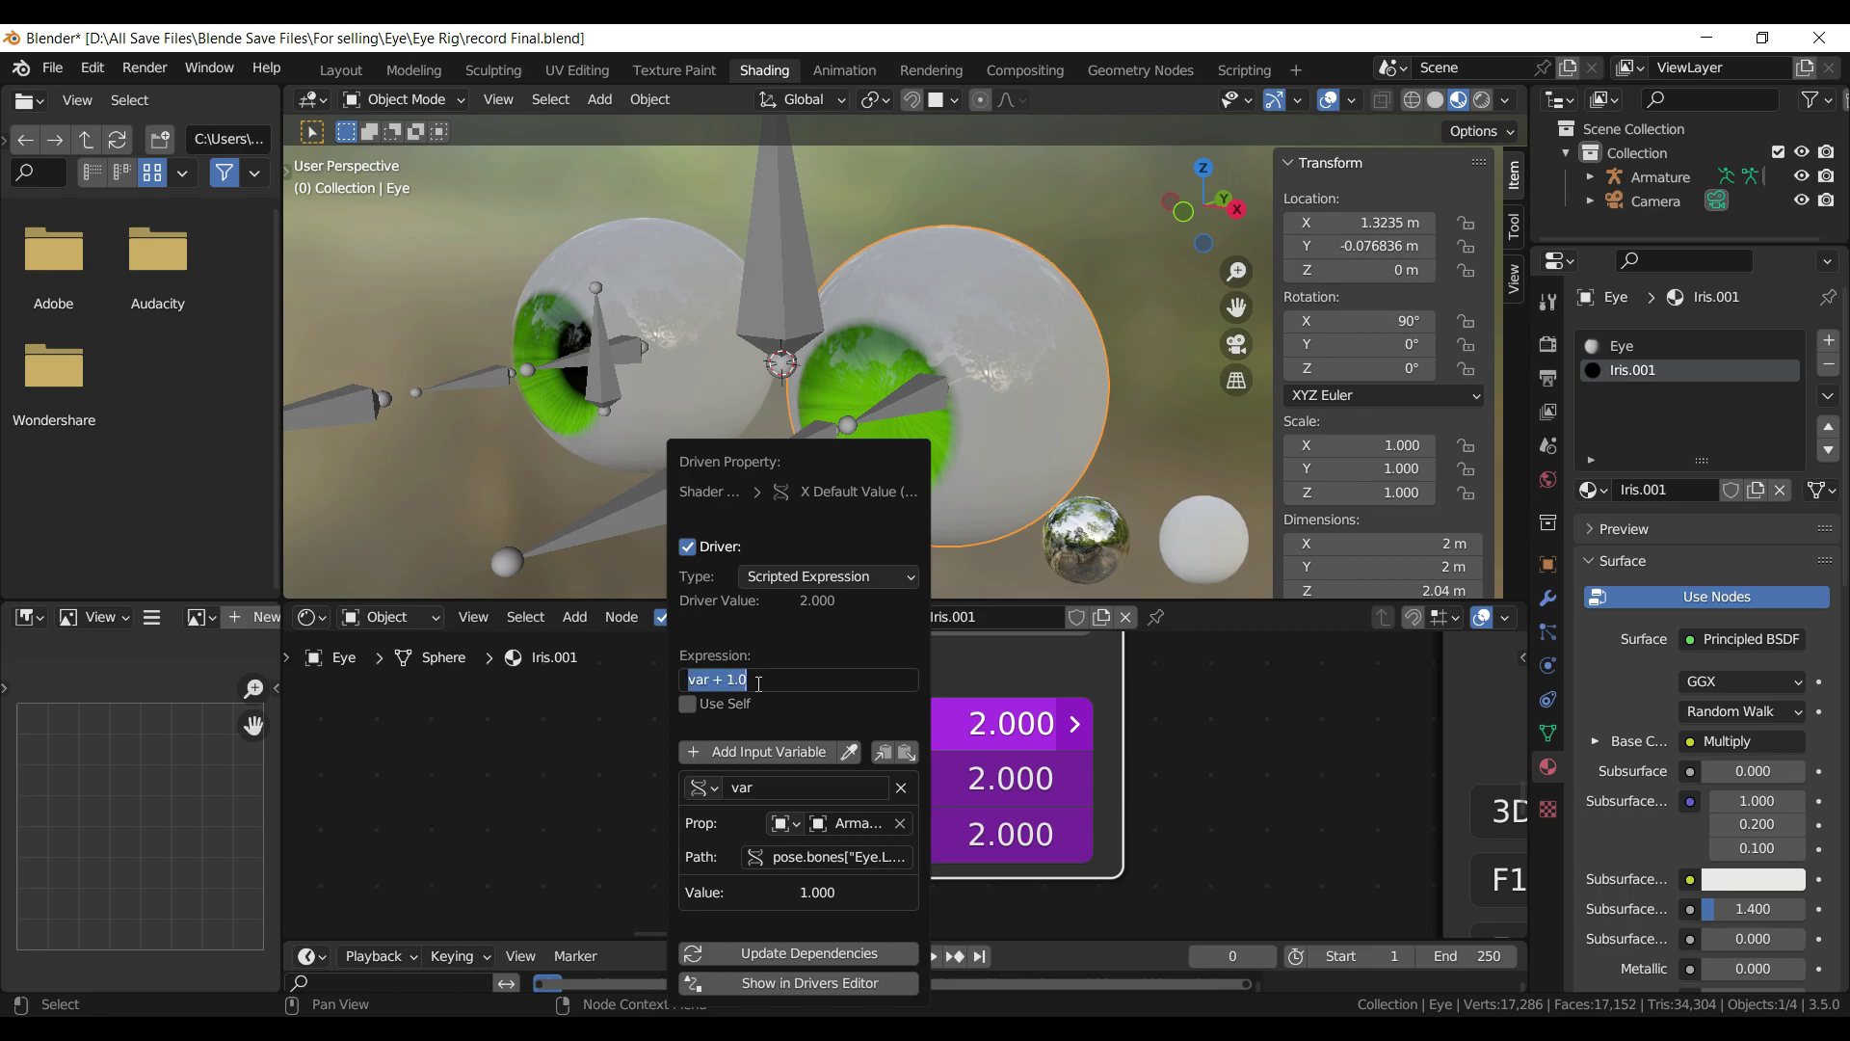
pyautogui.doubleClick(716, 679)
# - Set the Y scale driver's expression to var - 1.0 and update its dependencies
pyautogui.rightClick(896, 779)
pyautogui.click(860, 663)
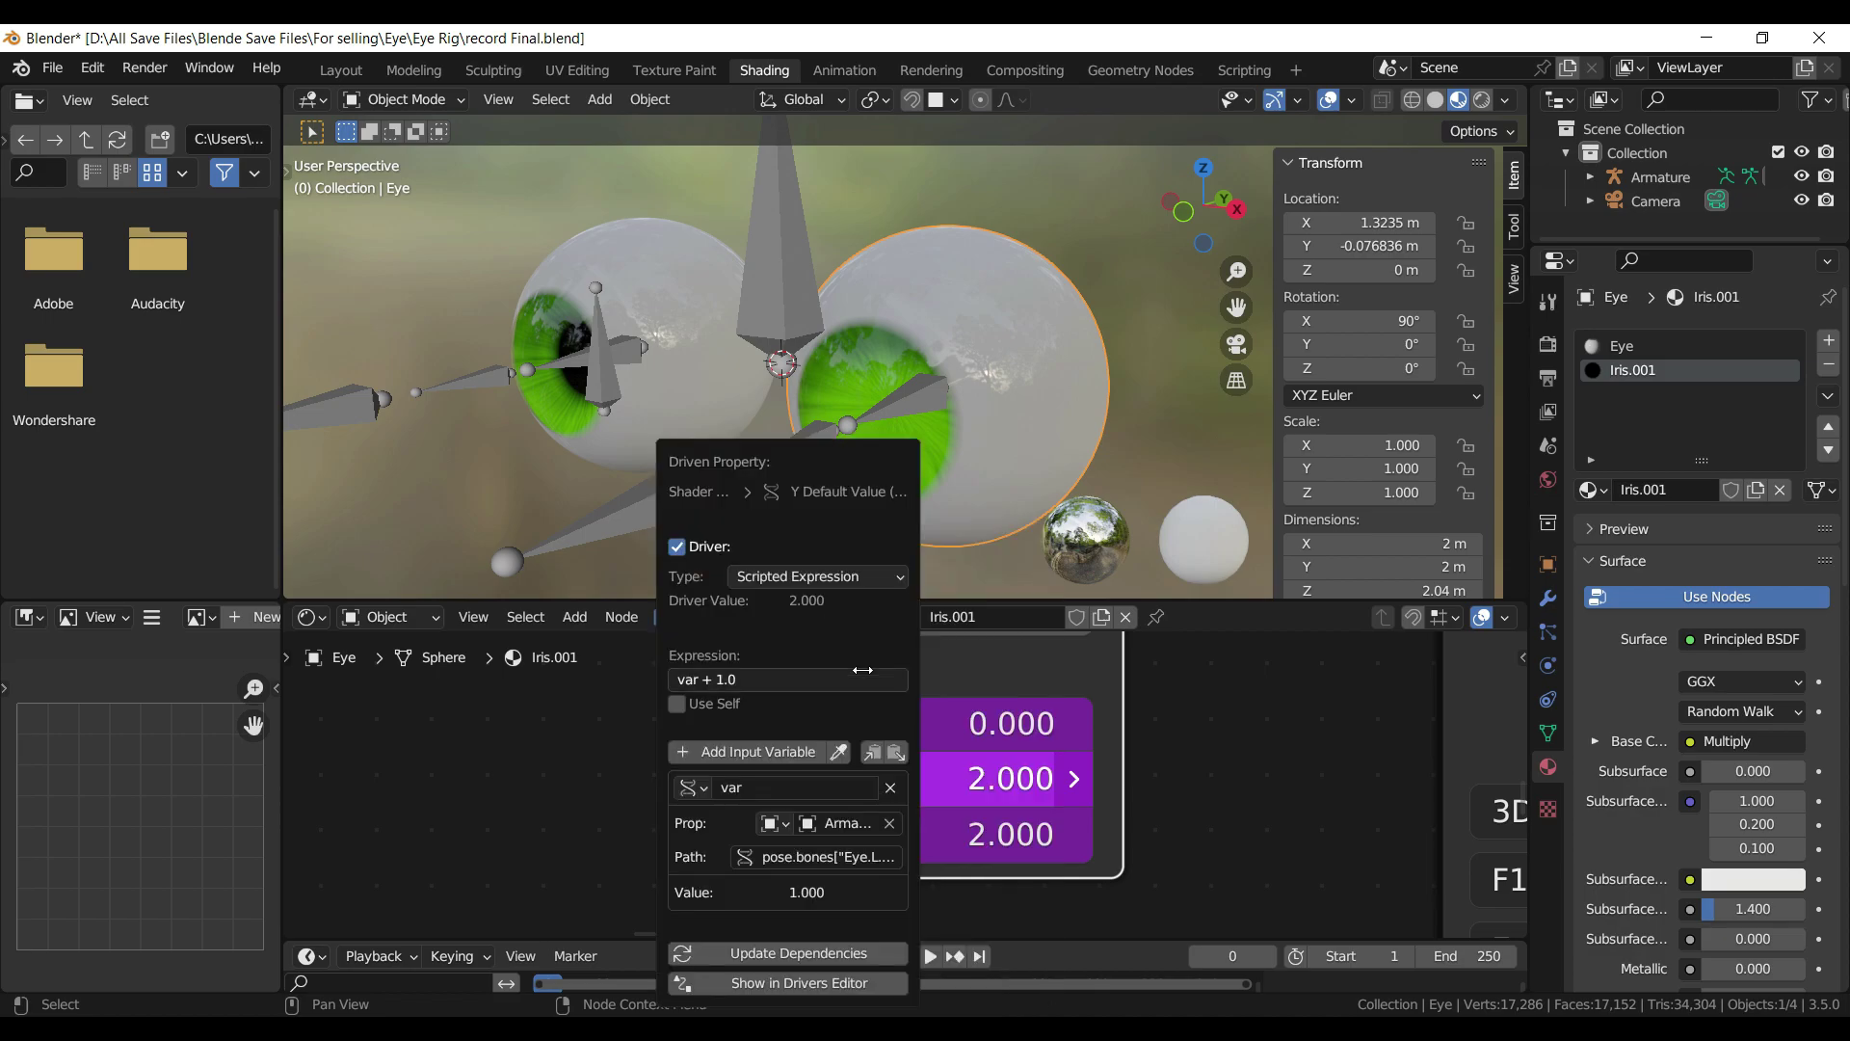
pyautogui.click(707, 679)
pyautogui.click(707, 680)
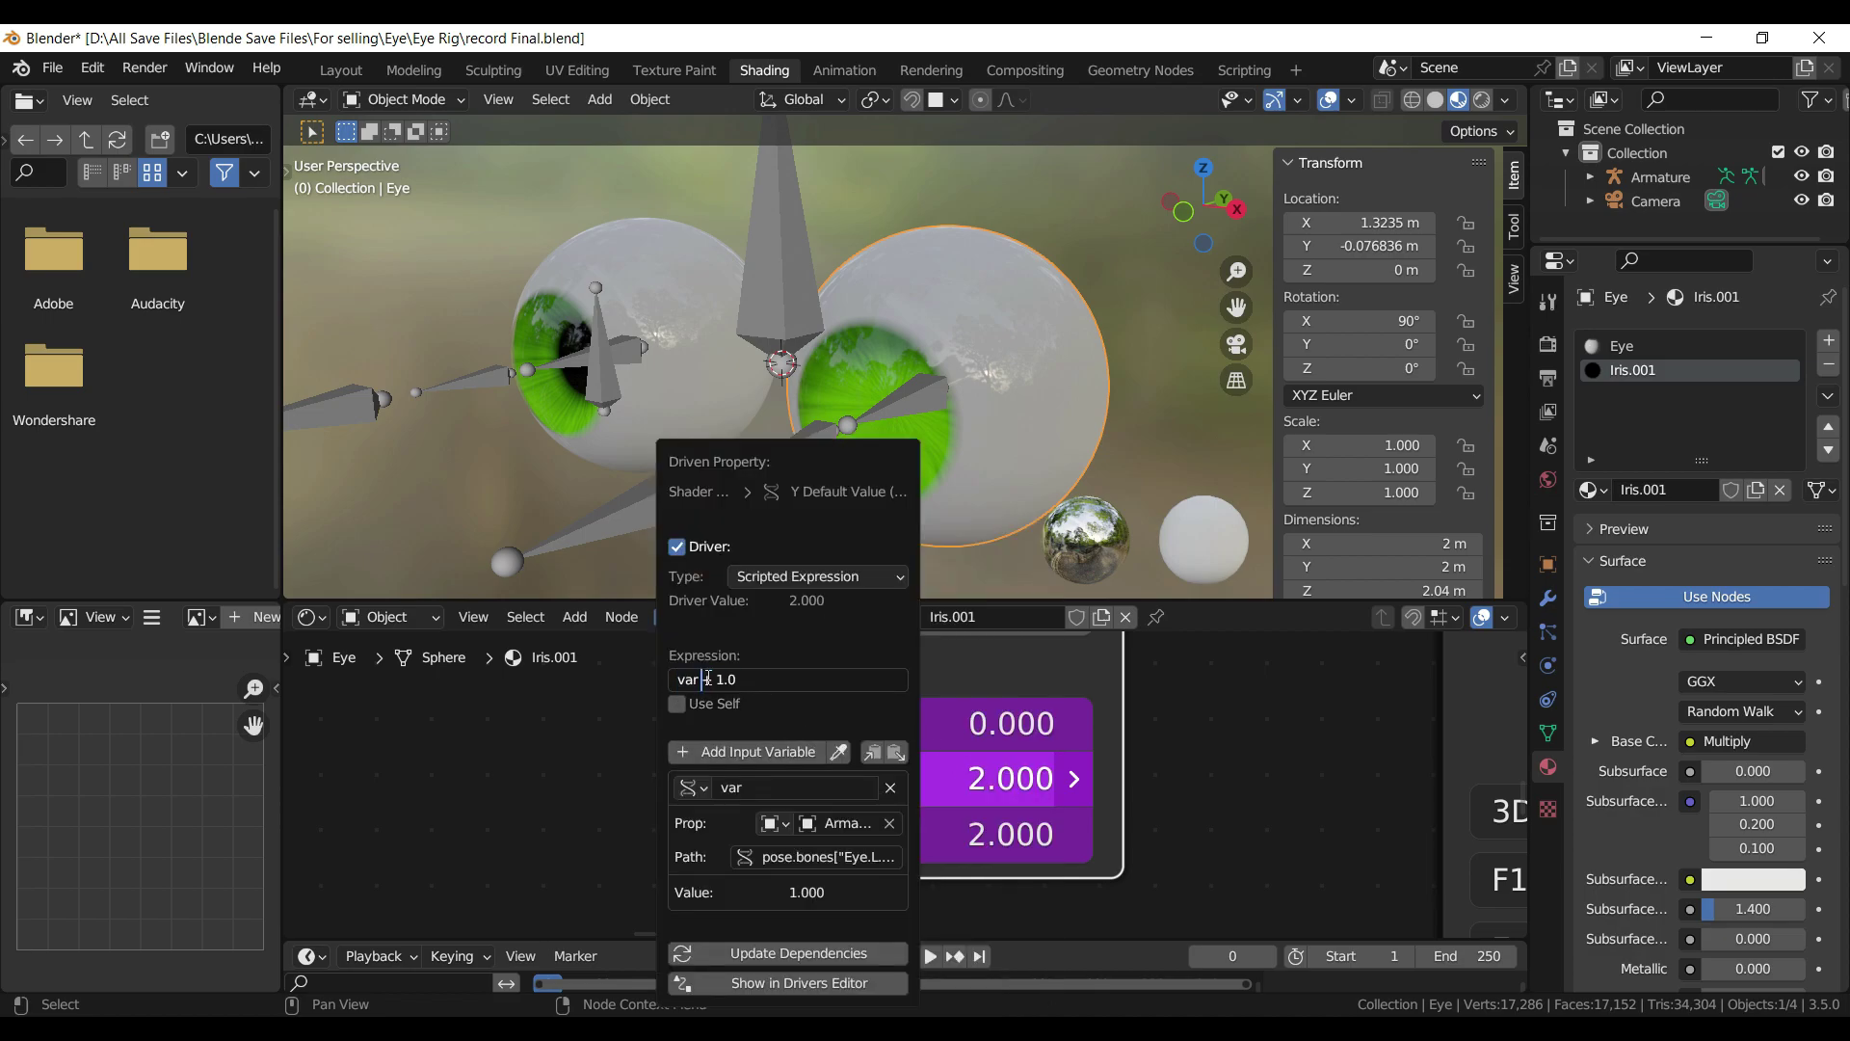
pyautogui.write('-')
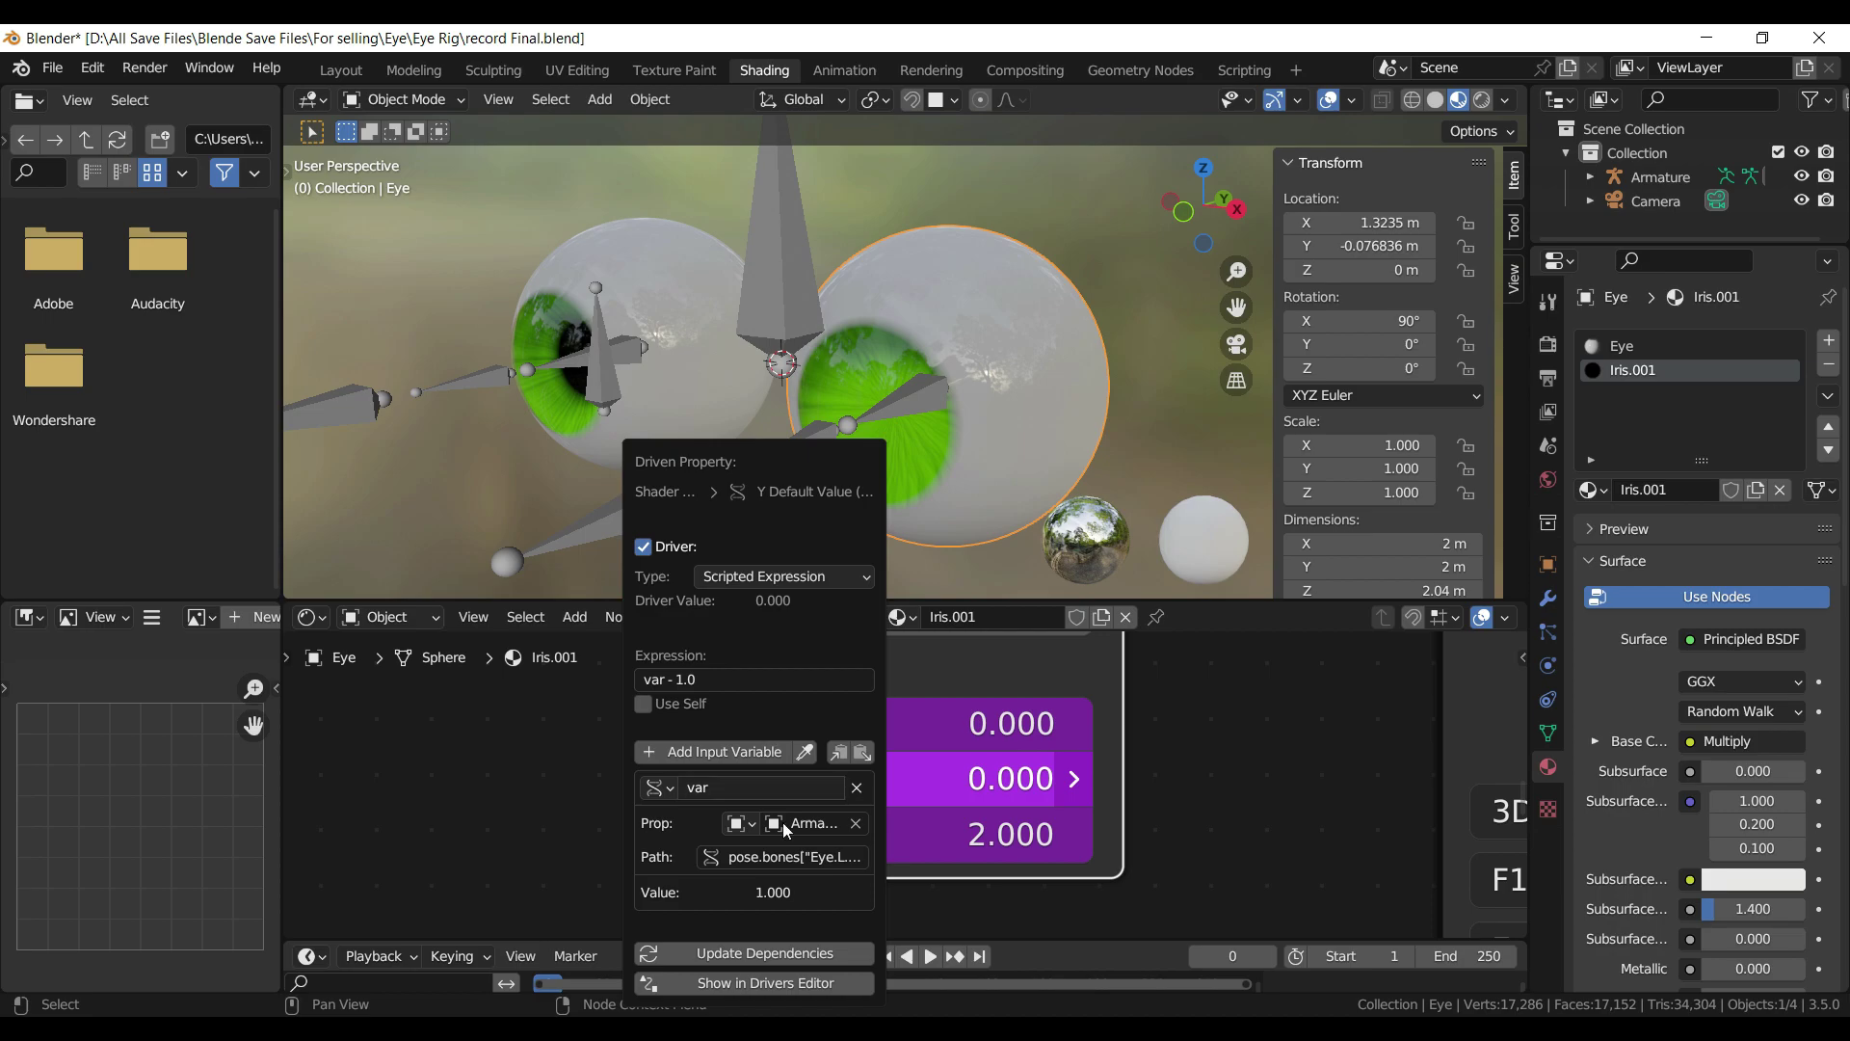
pyautogui.click(803, 954)
# - Set the Mapping Z scale driver's expression to var - 1.0 and update its dependencies
pyautogui.rightClick(959, 835)
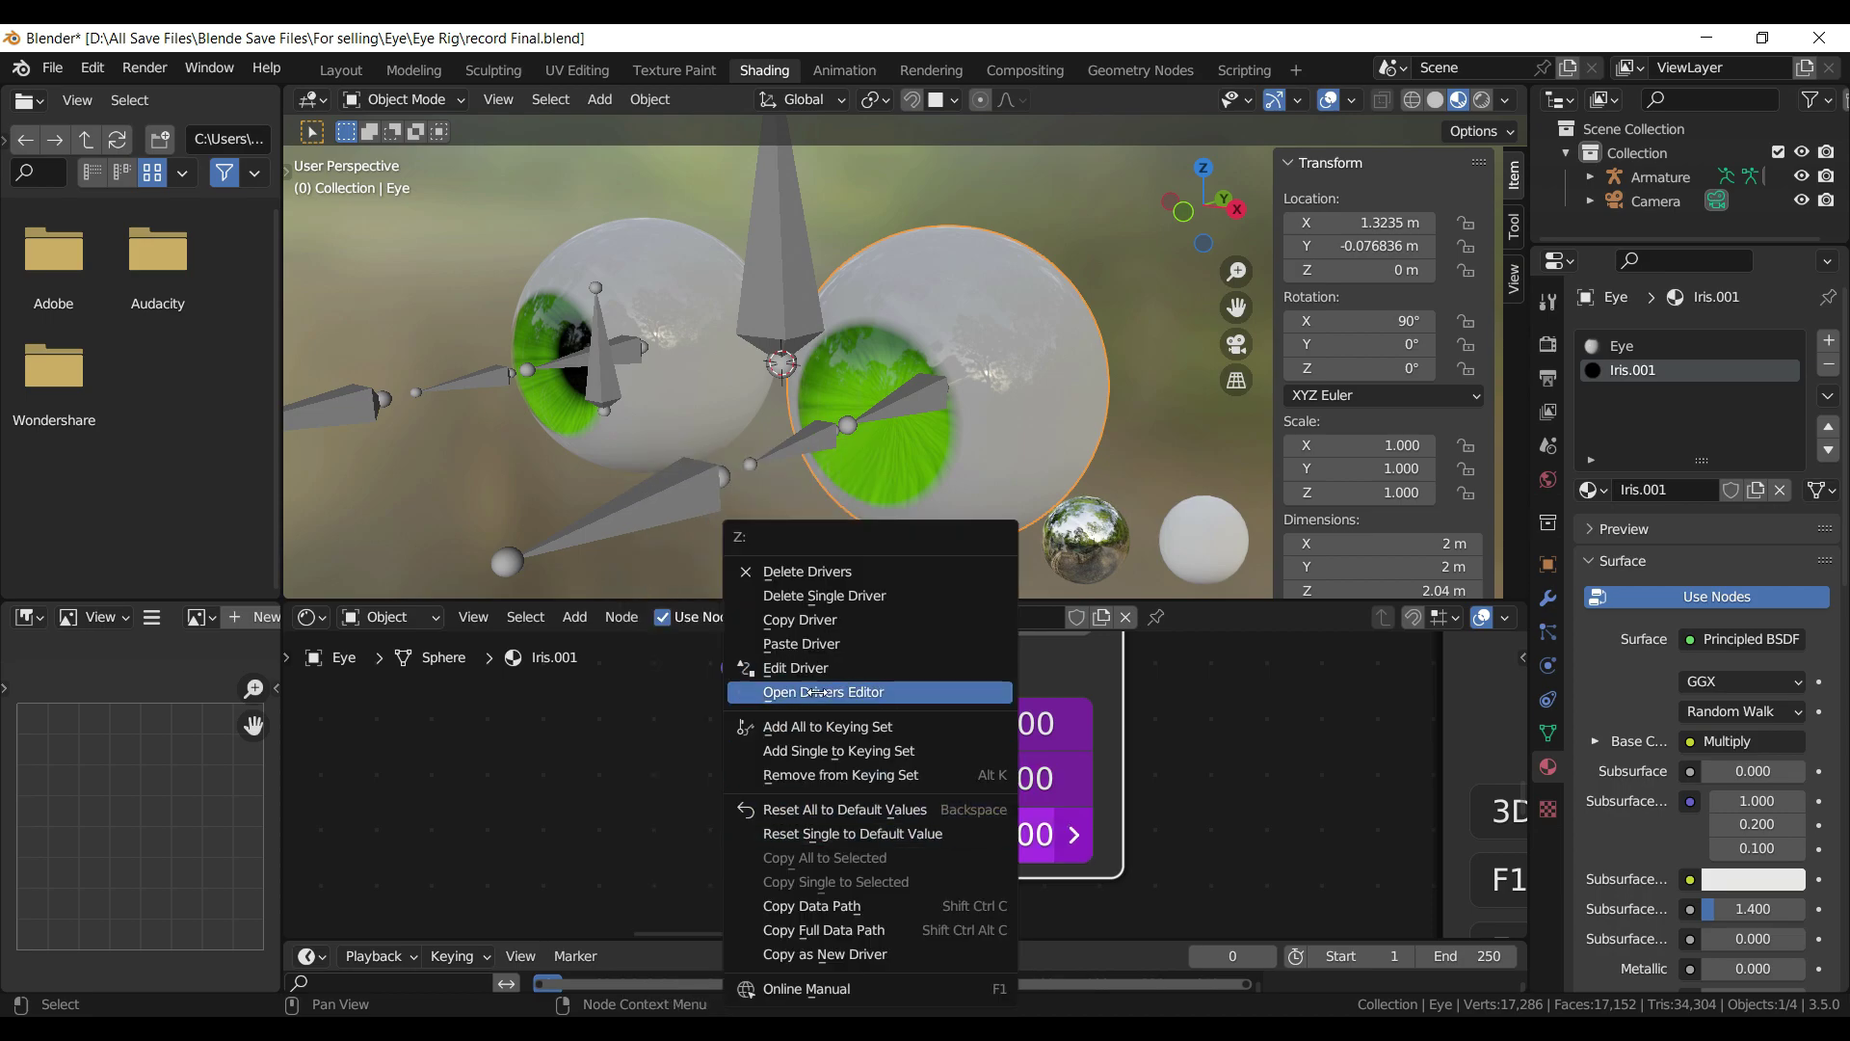
pyautogui.click(796, 668)
pyautogui.click(655, 679)
pyautogui.click(655, 680)
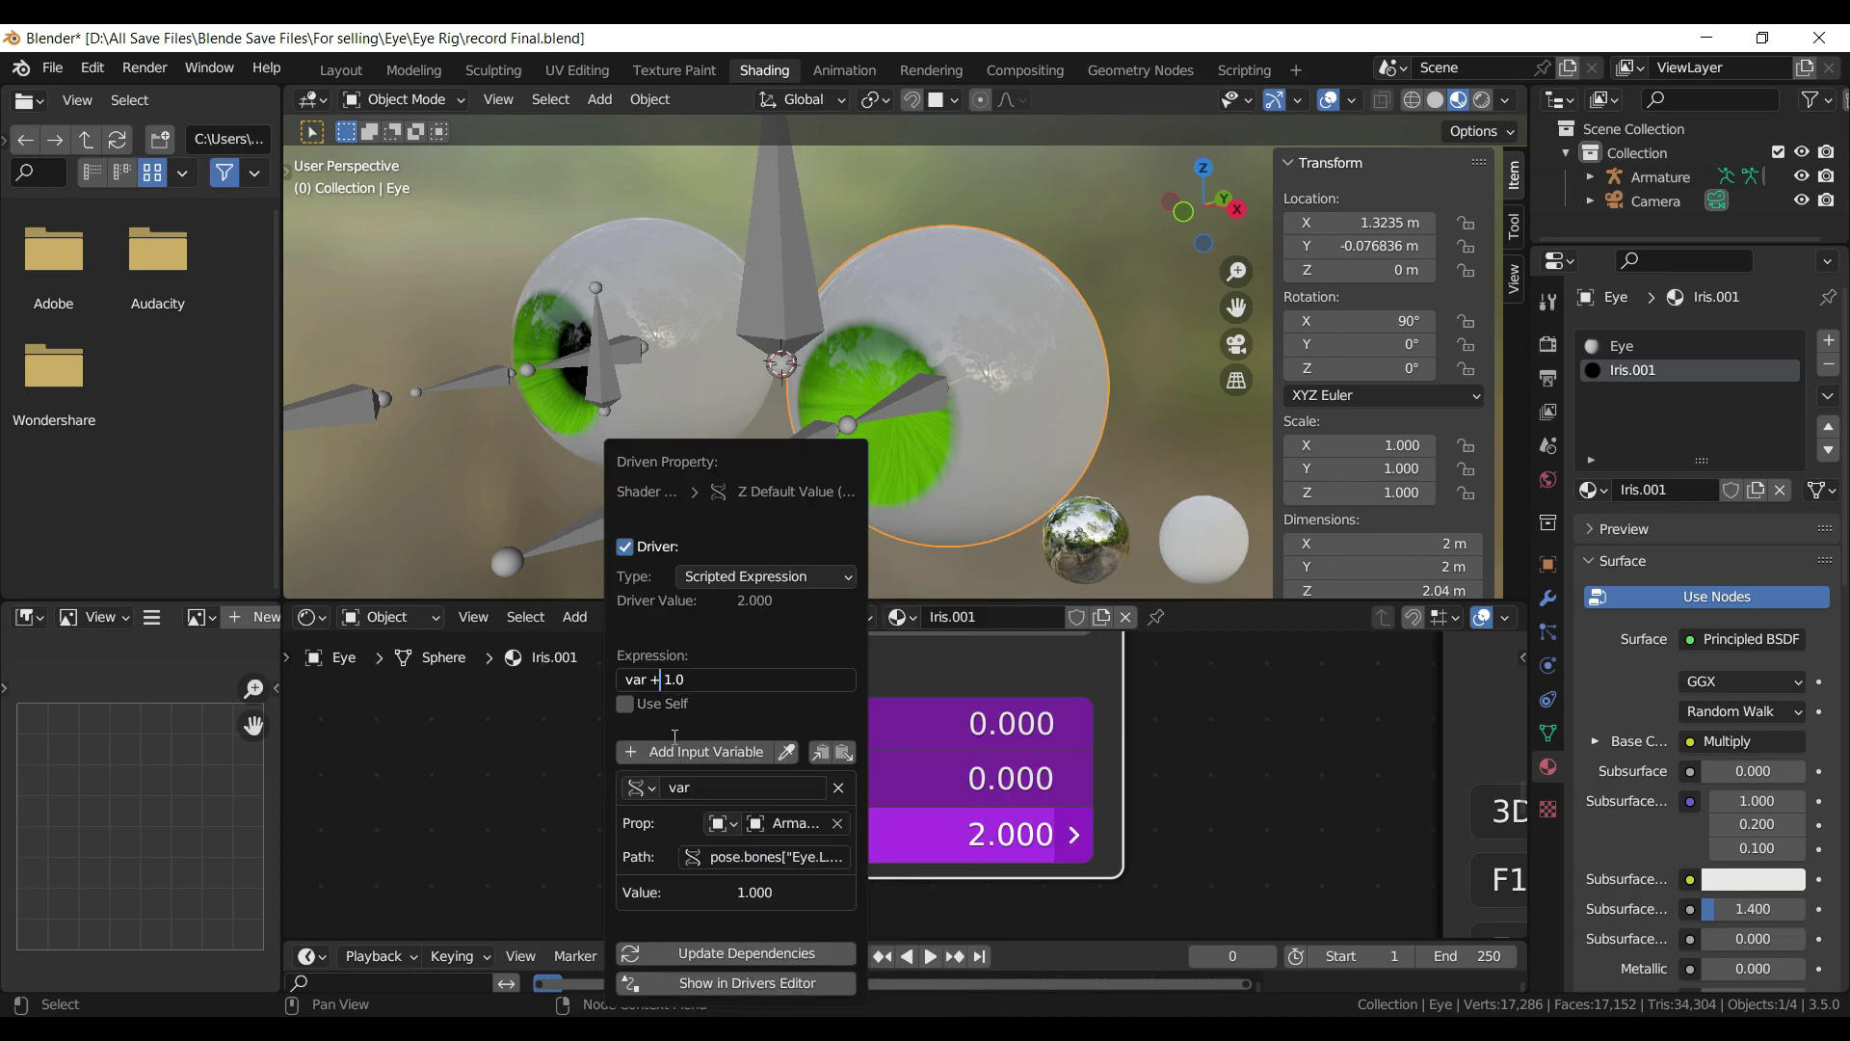
pyautogui.click(781, 962)
pyautogui.click(780, 960)
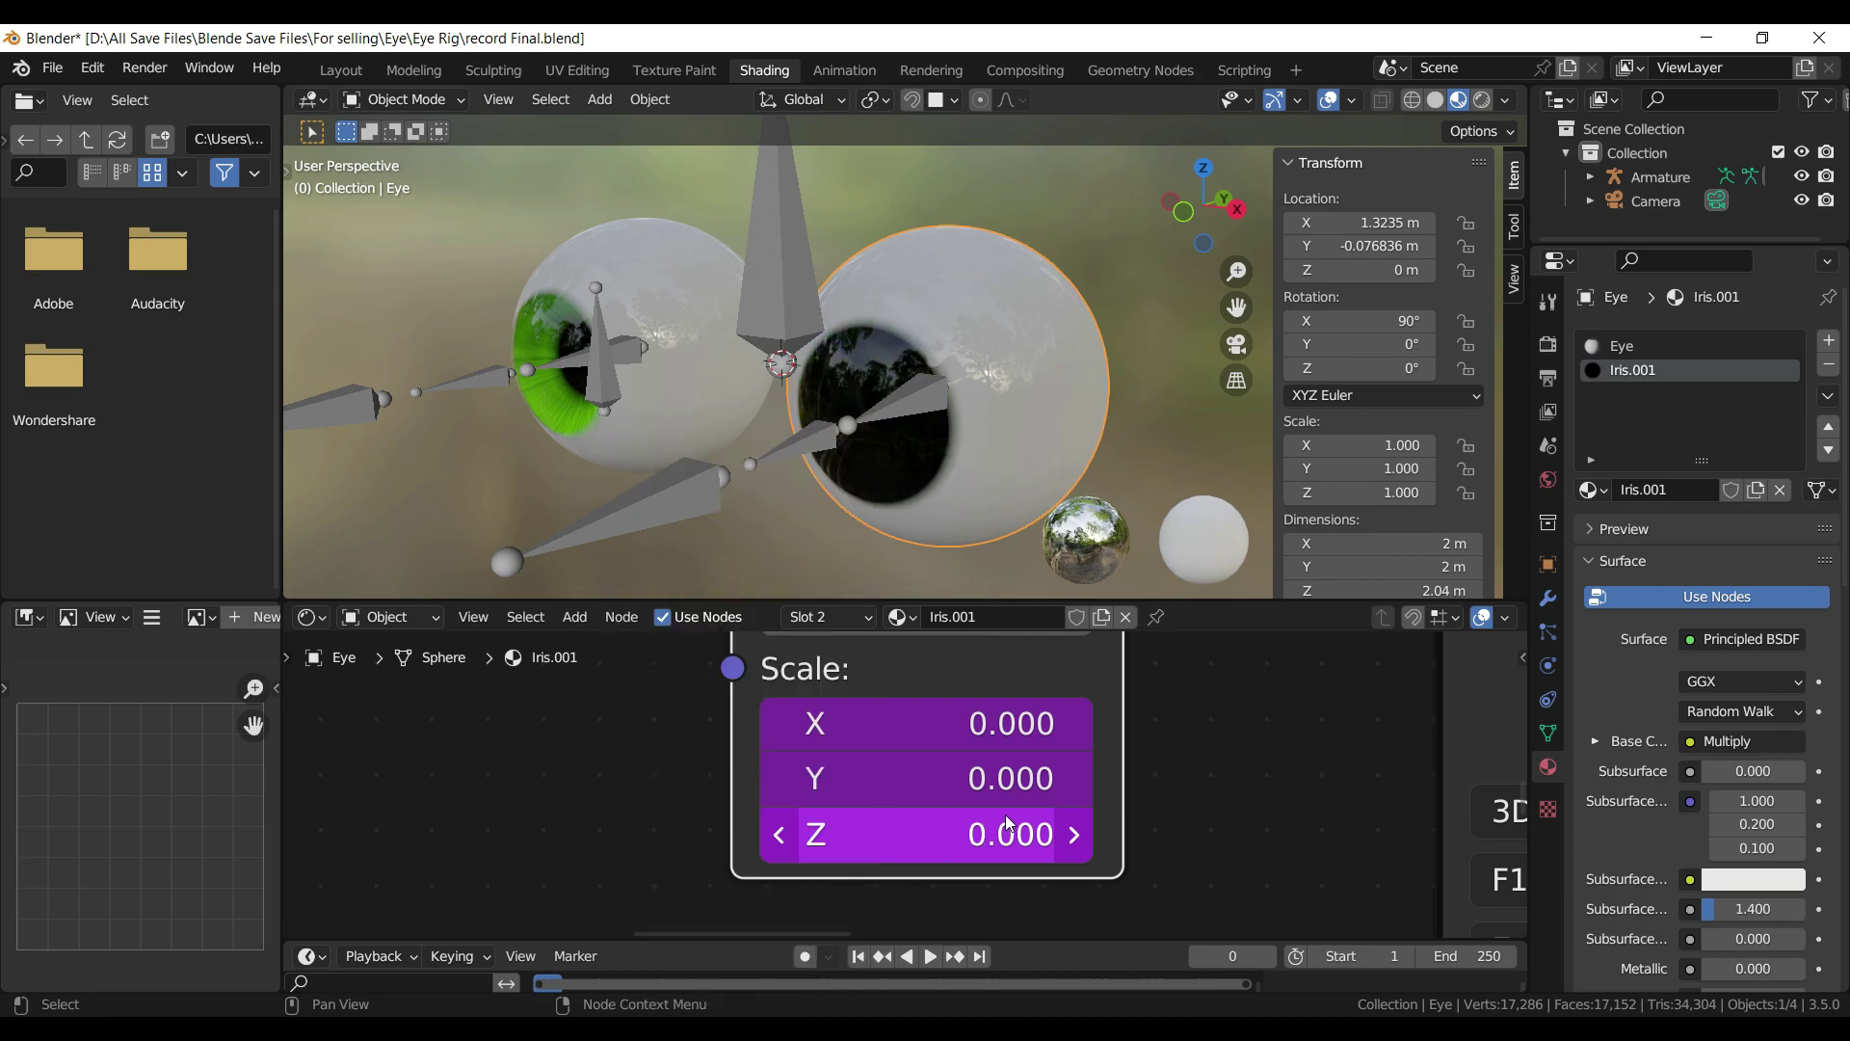
# - Try scaling the Eye.L.002 bone to about 0.225 in Pose Mode, and cancel the scaling
pyautogui.click(782, 450)
pyautogui.click(403, 99)
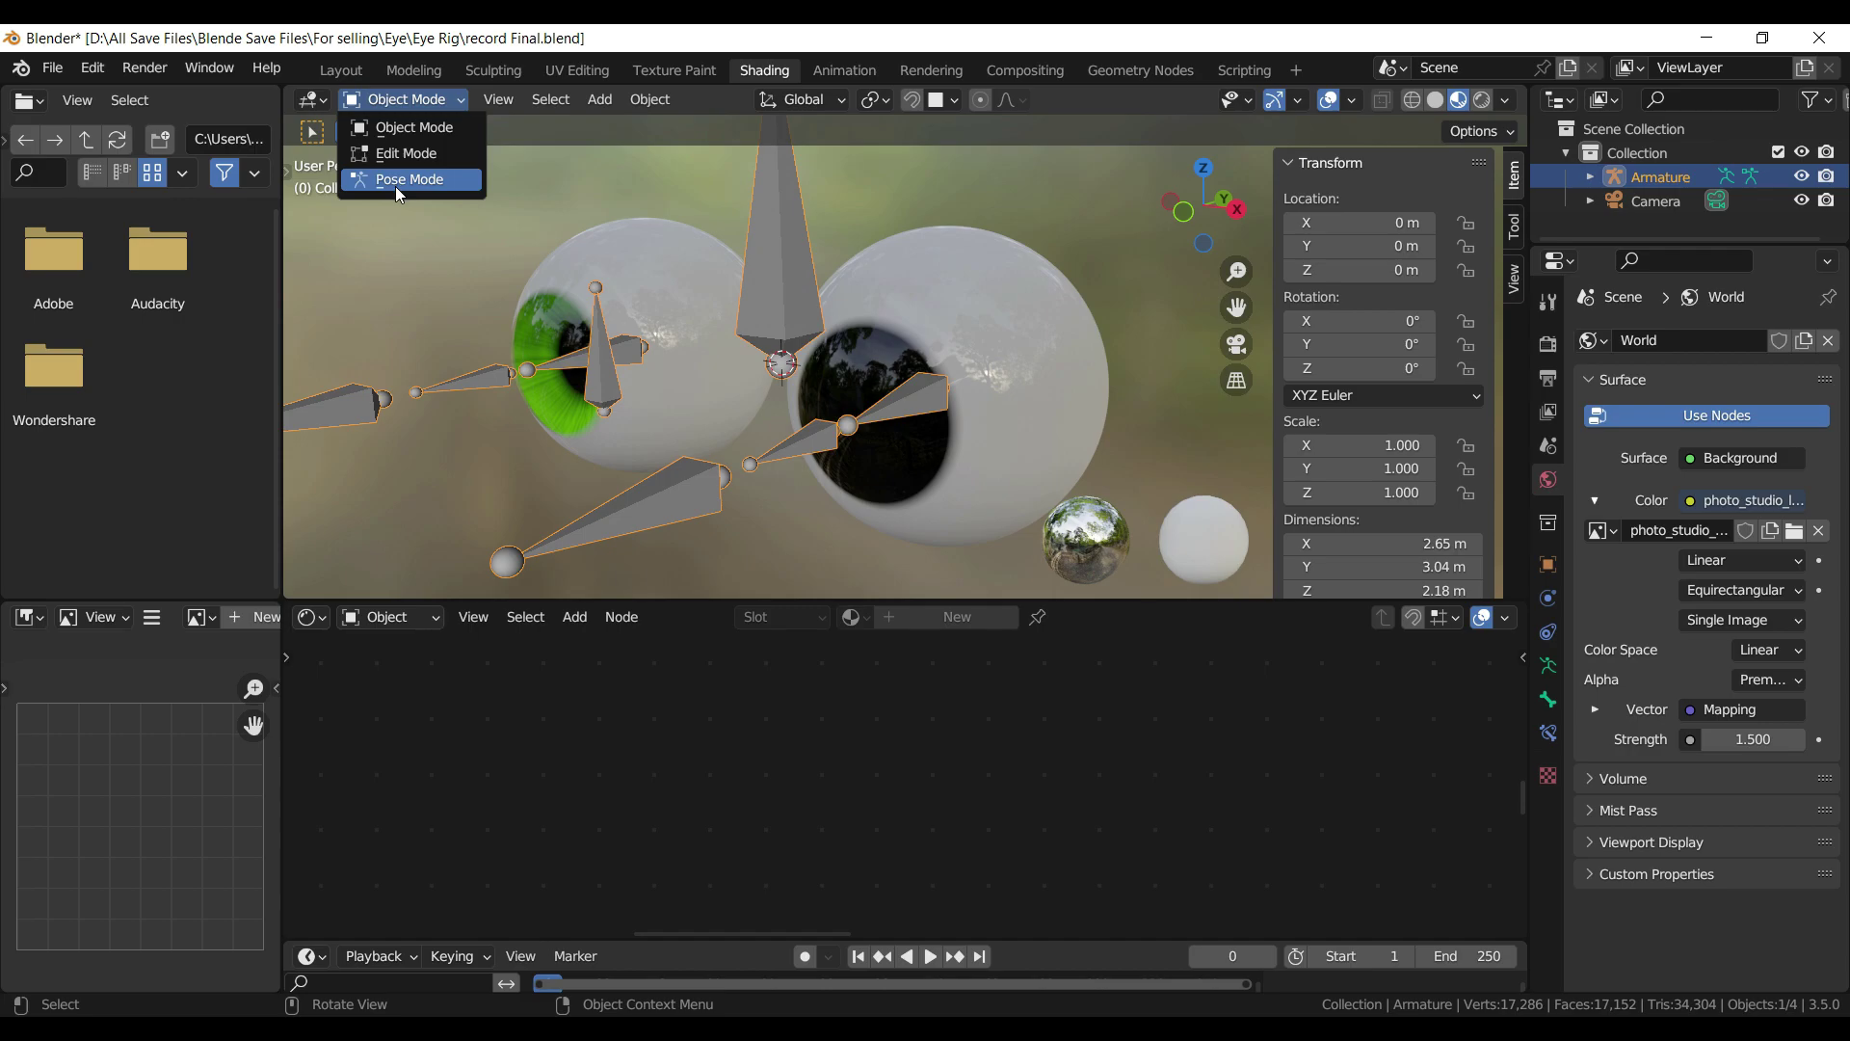
pyautogui.click(410, 179)
pyautogui.press('s')
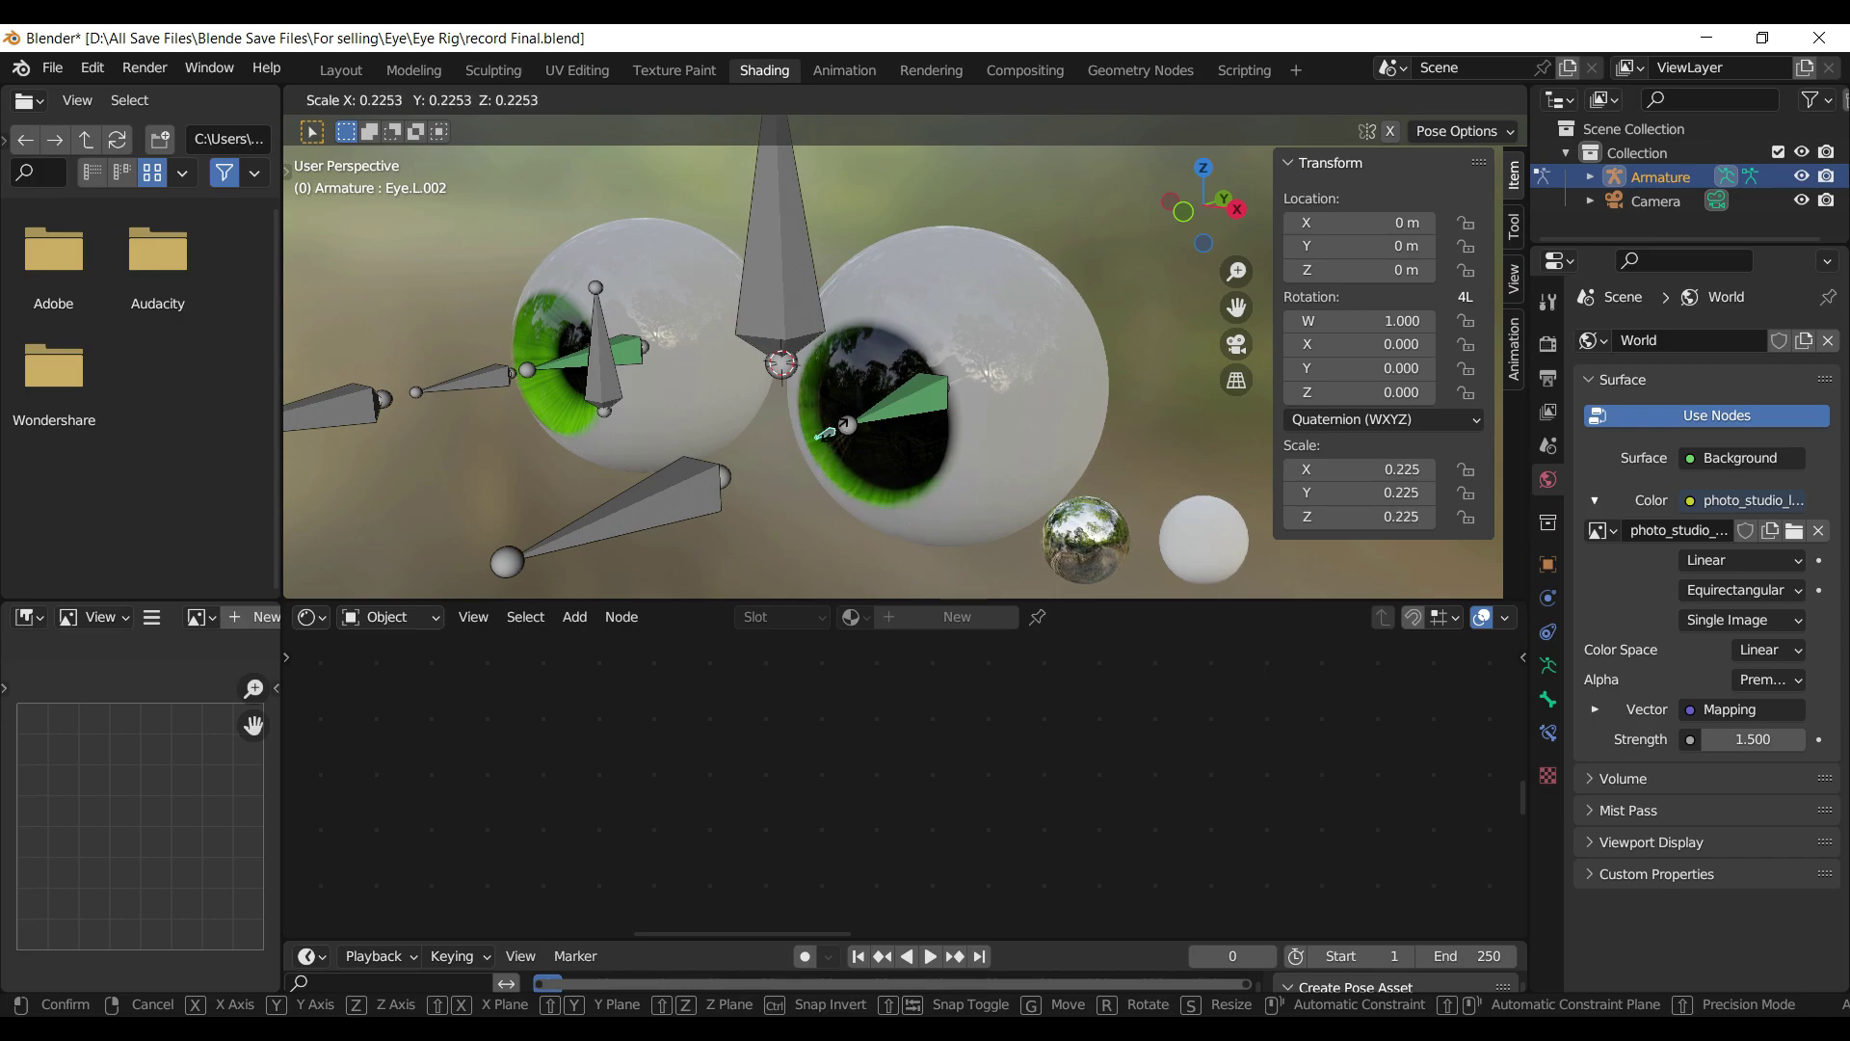
pyautogui.rightClick(824, 434)
# - Return to Object Mode, select the Eye, and set the Mapping X scale driver's expression to var - 2.0
pyautogui.click(403, 100)
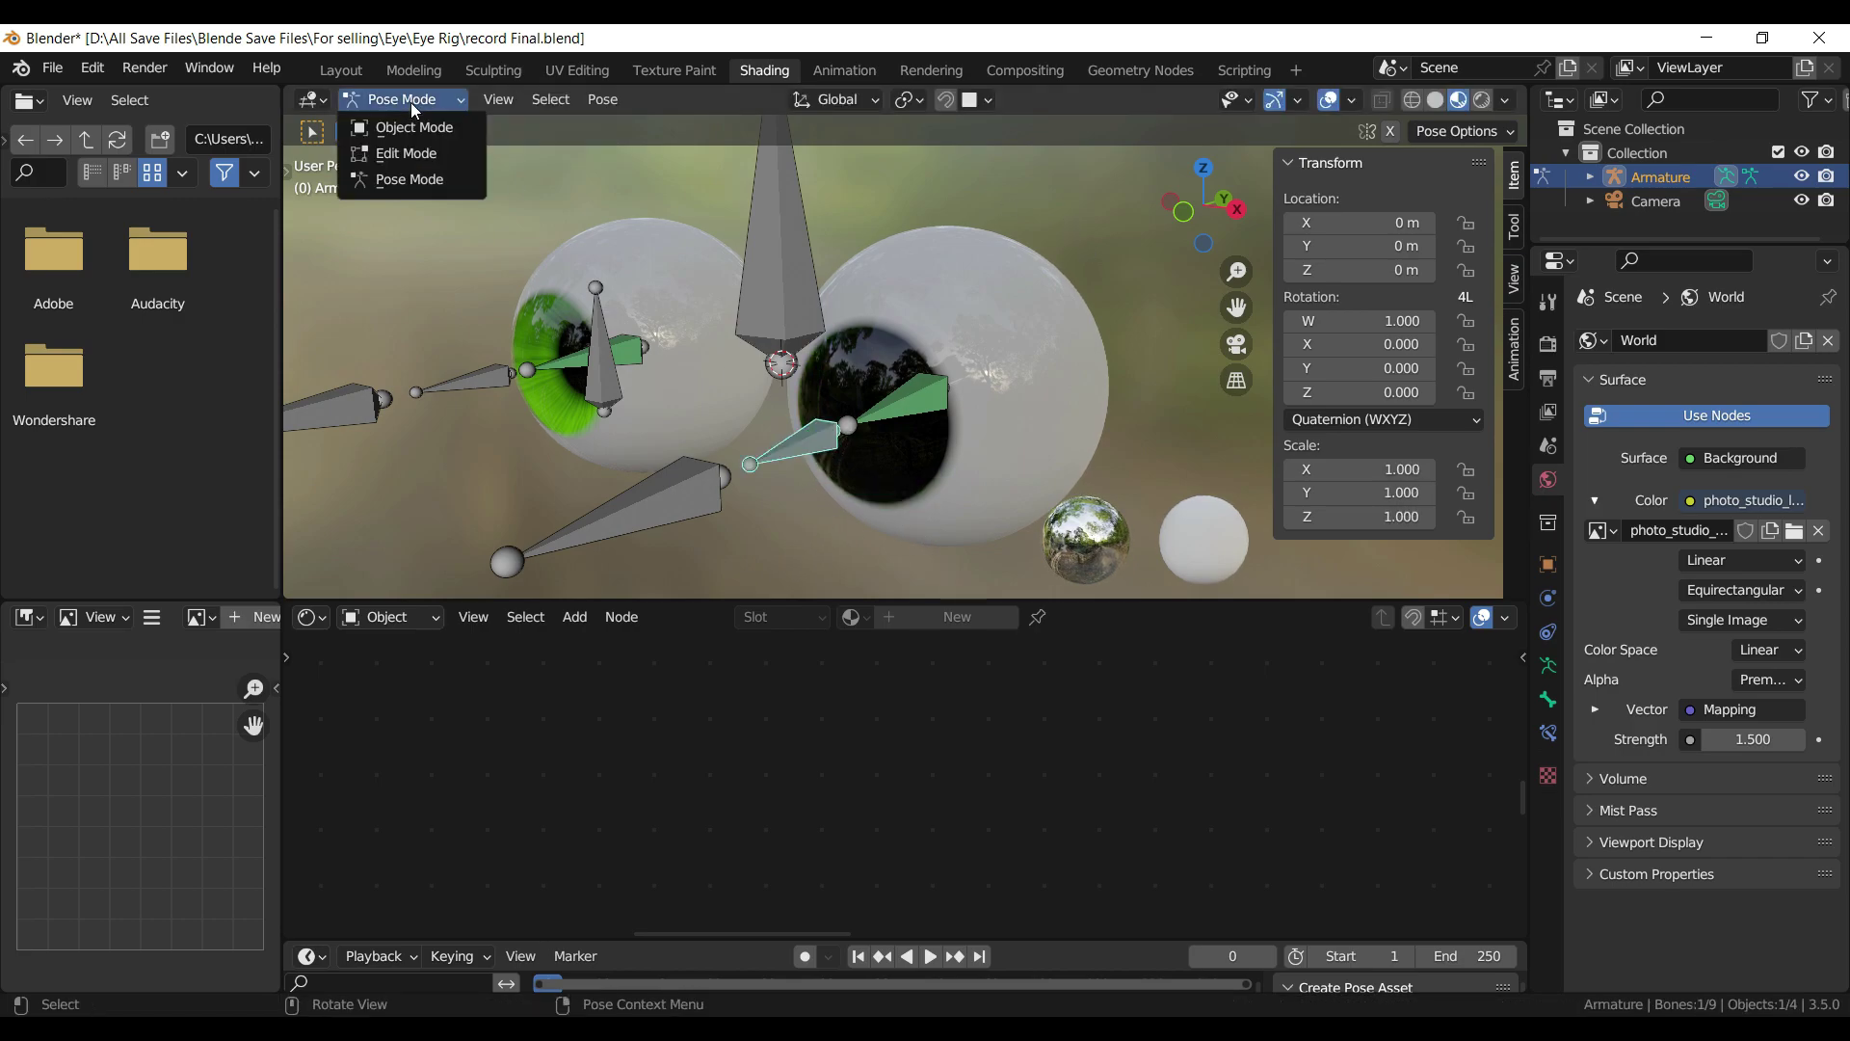
pyautogui.click(412, 128)
pyautogui.click(1056, 372)
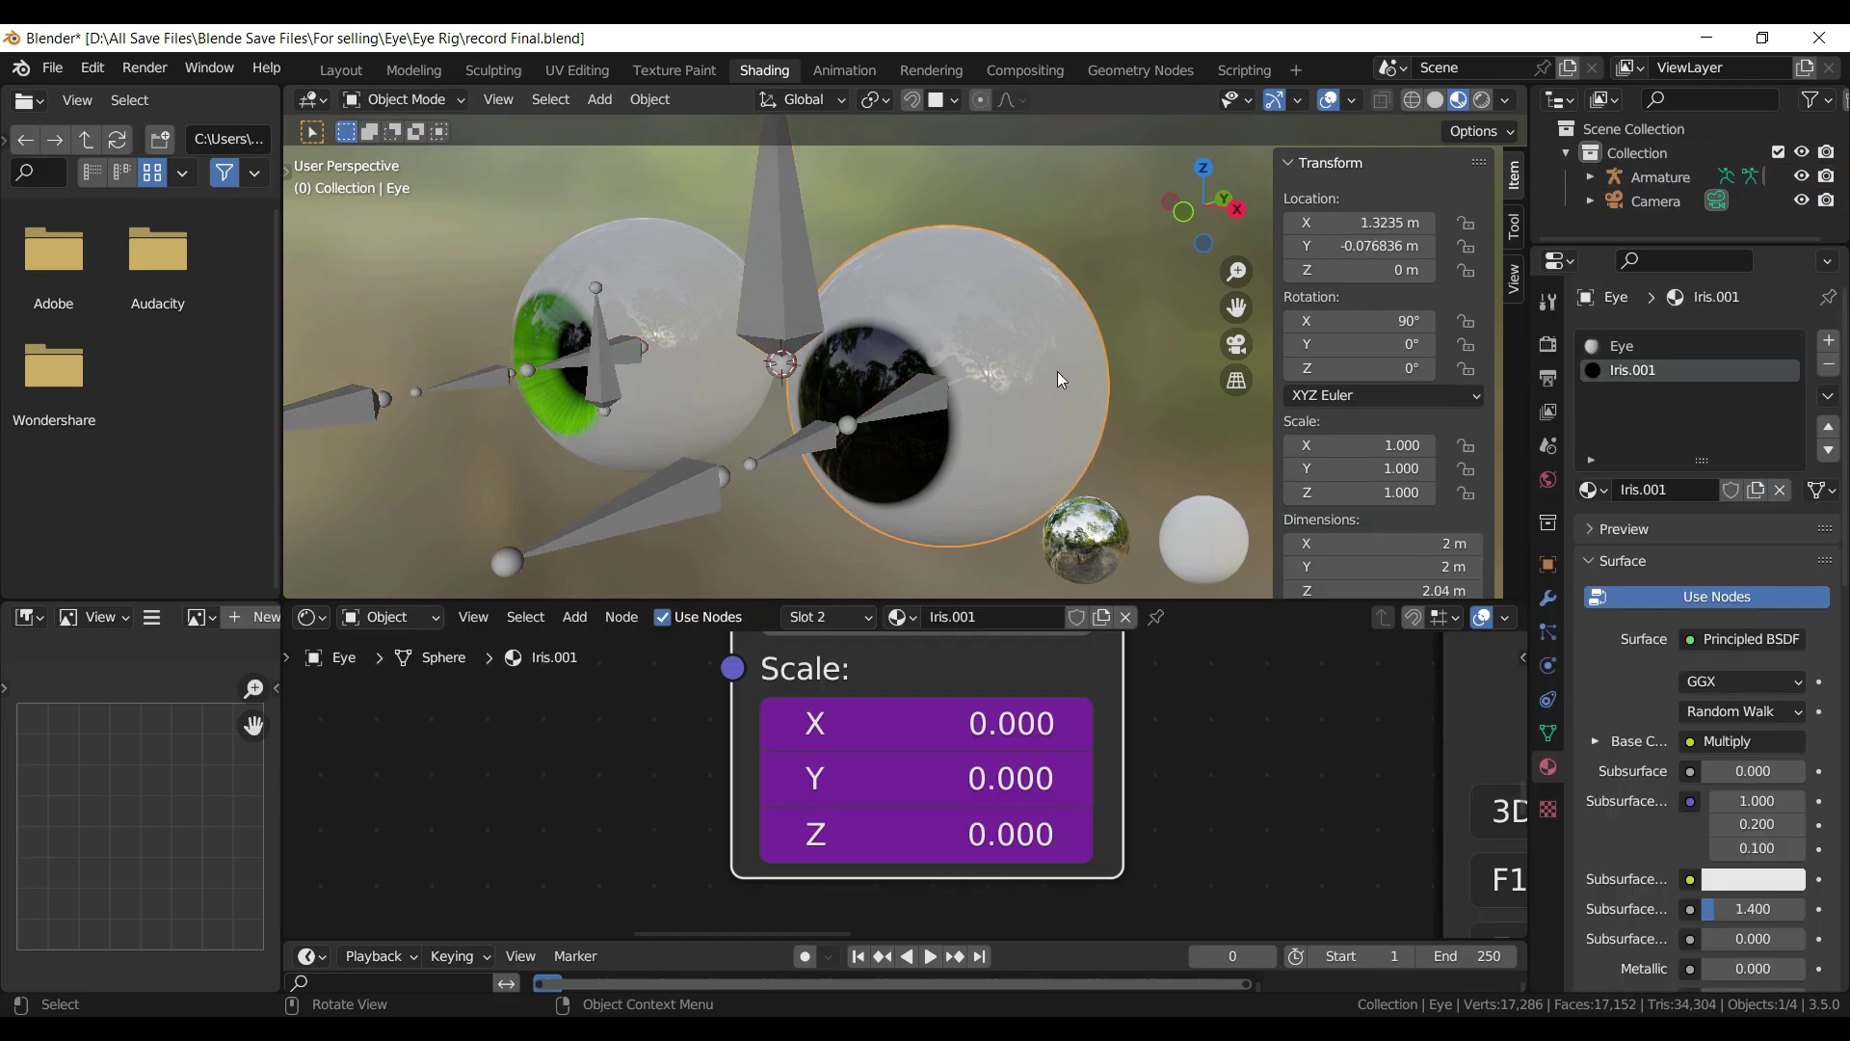
pyautogui.rightClick(952, 742)
pyautogui.click(814, 663)
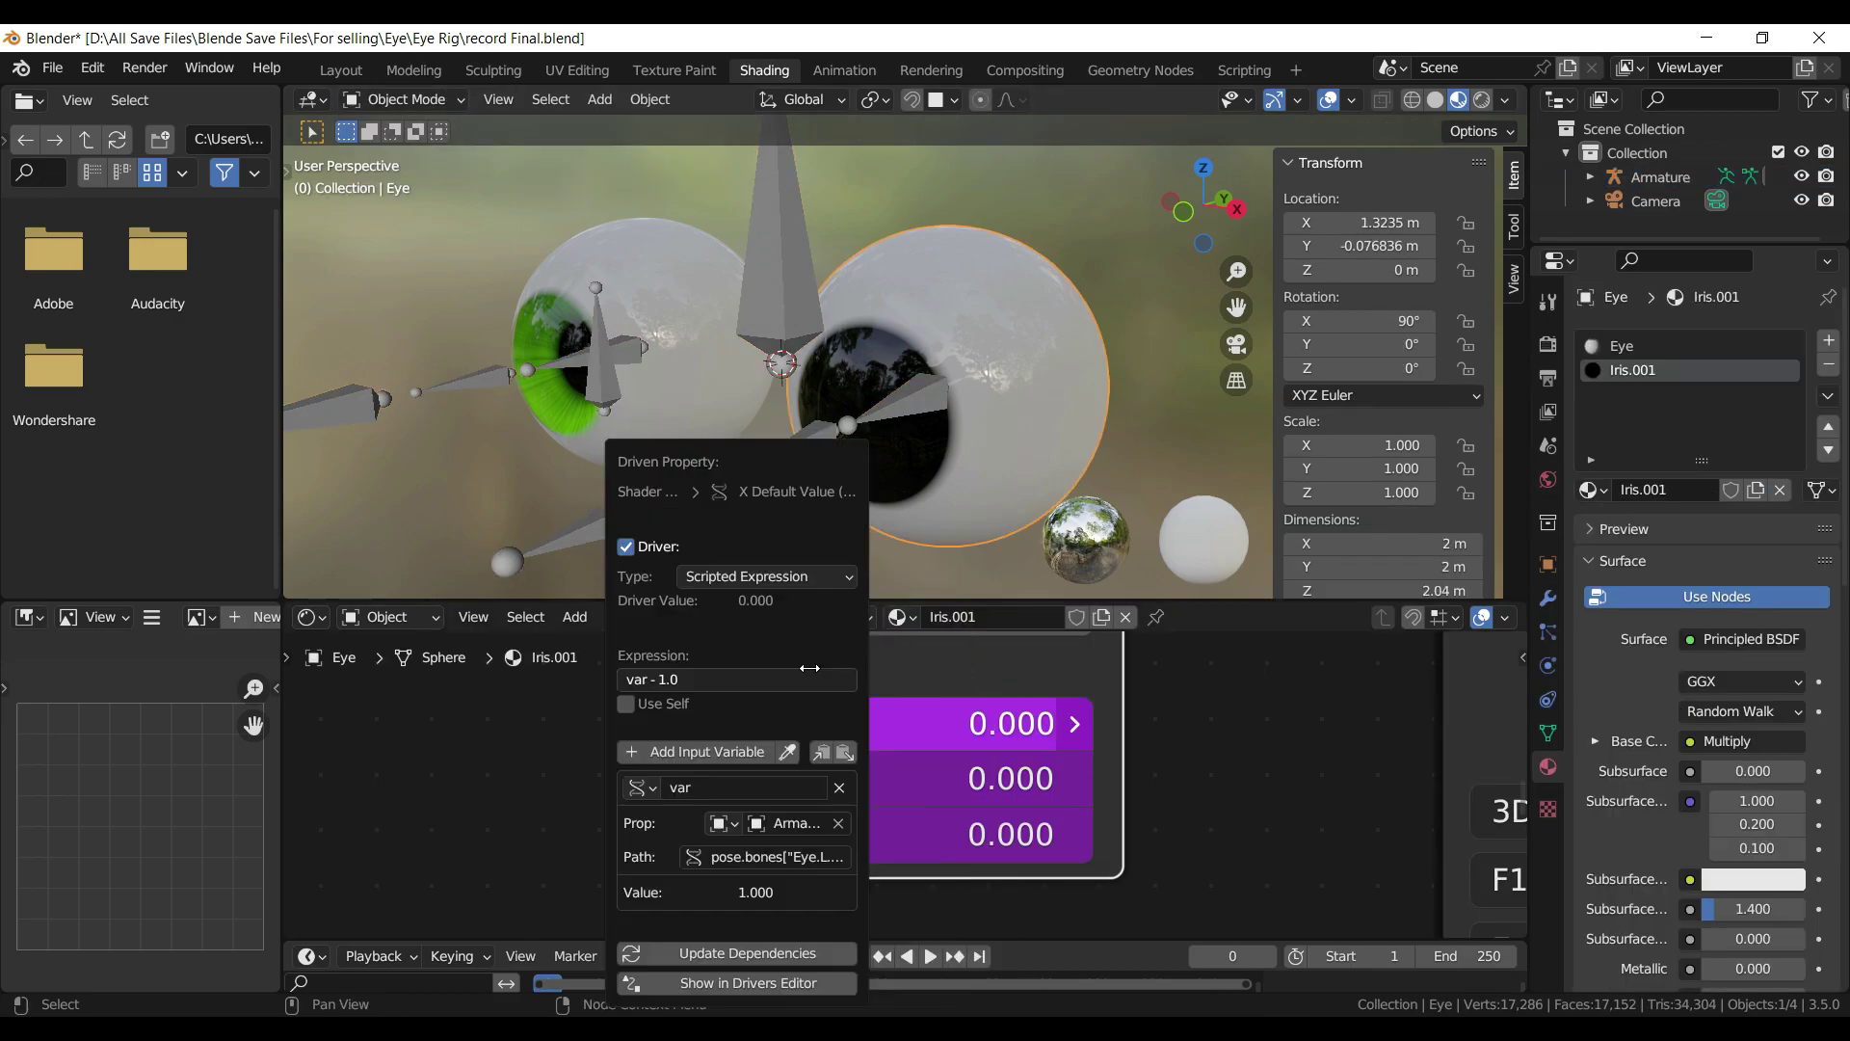
pyautogui.click(636, 679)
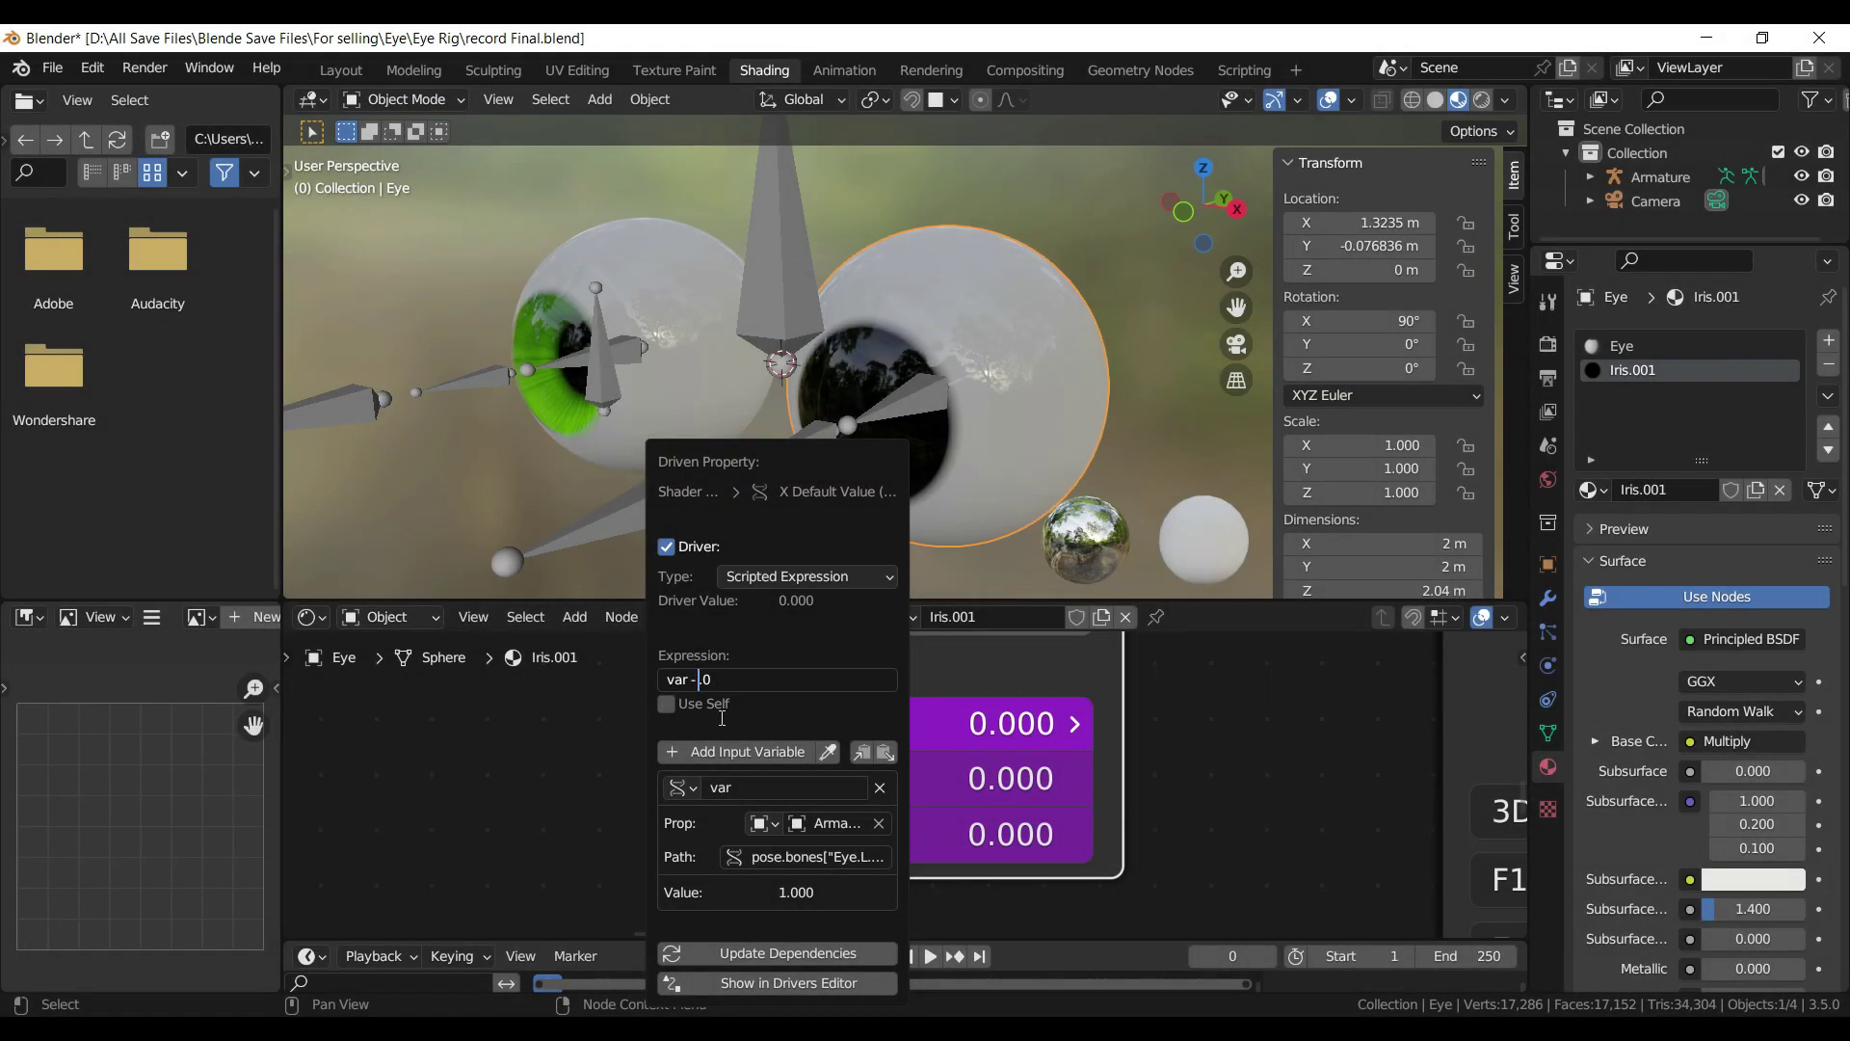
pyautogui.click(807, 956)
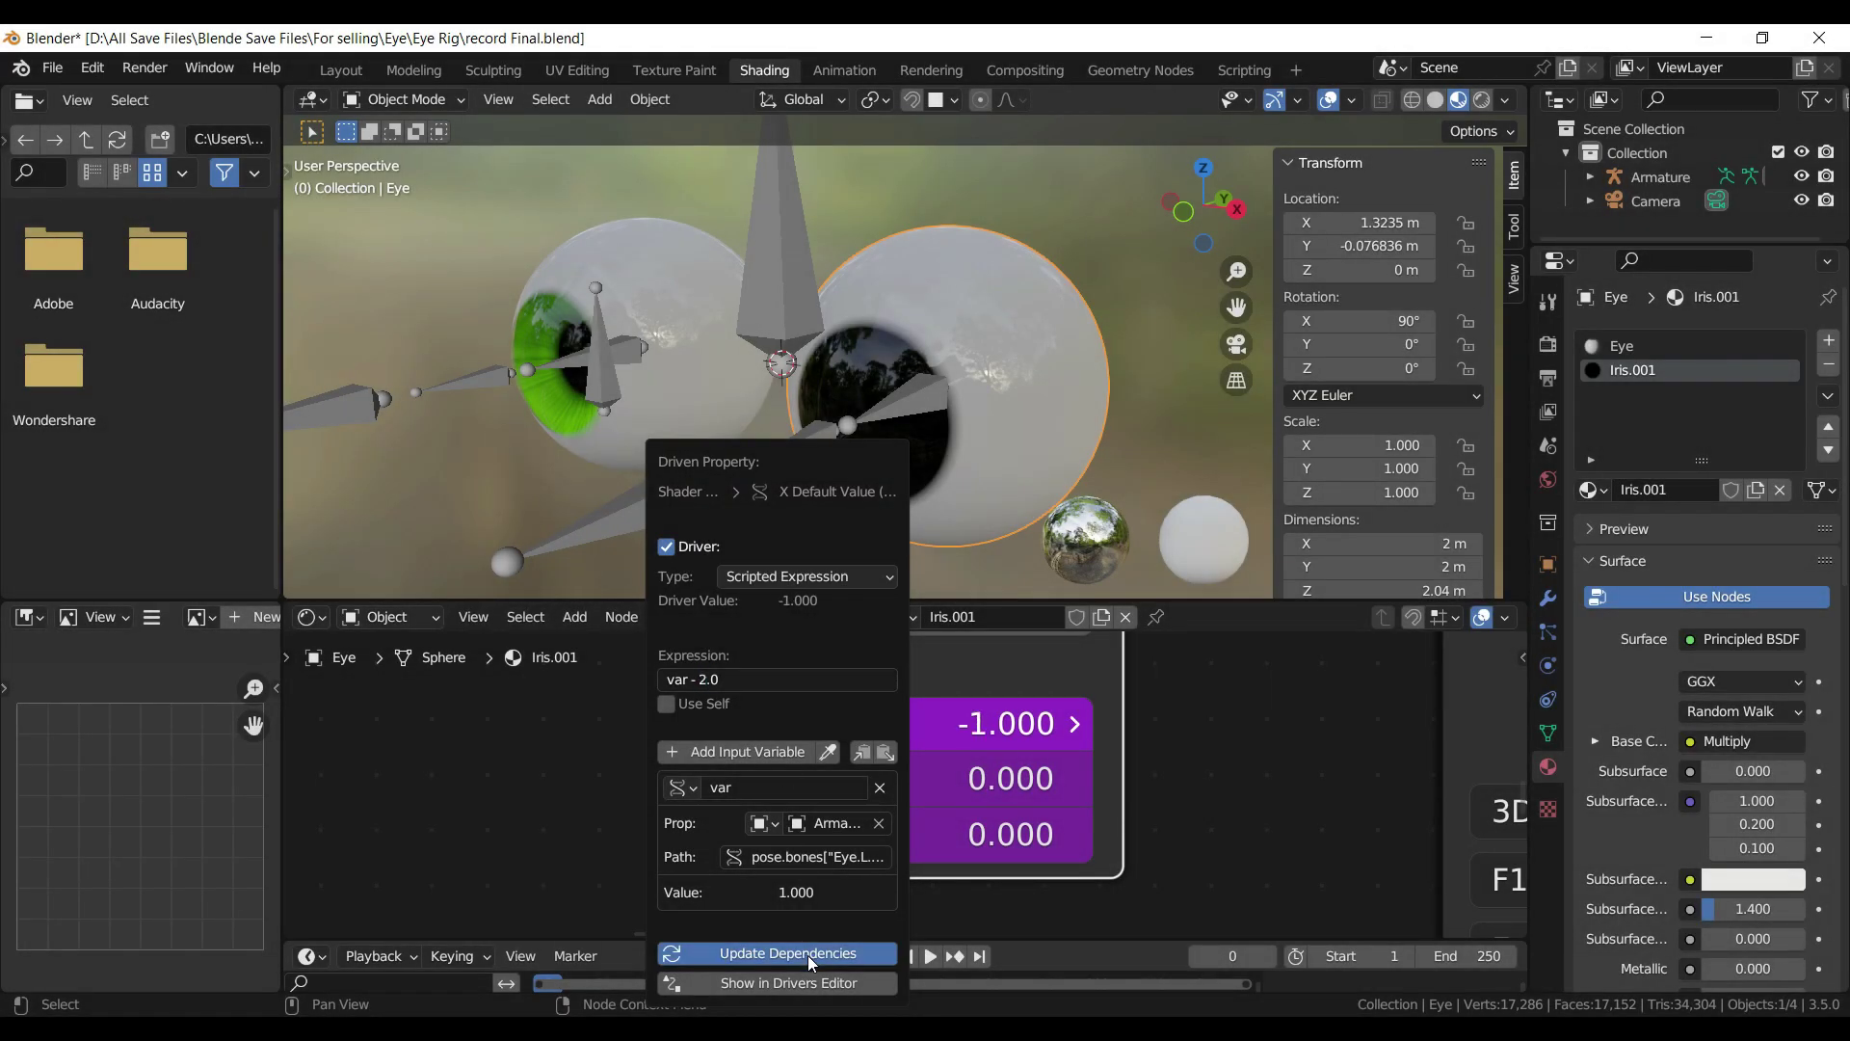
# - Set the Mapping Y scale driver's expression to var - 2.0
pyautogui.rightClick(903, 772)
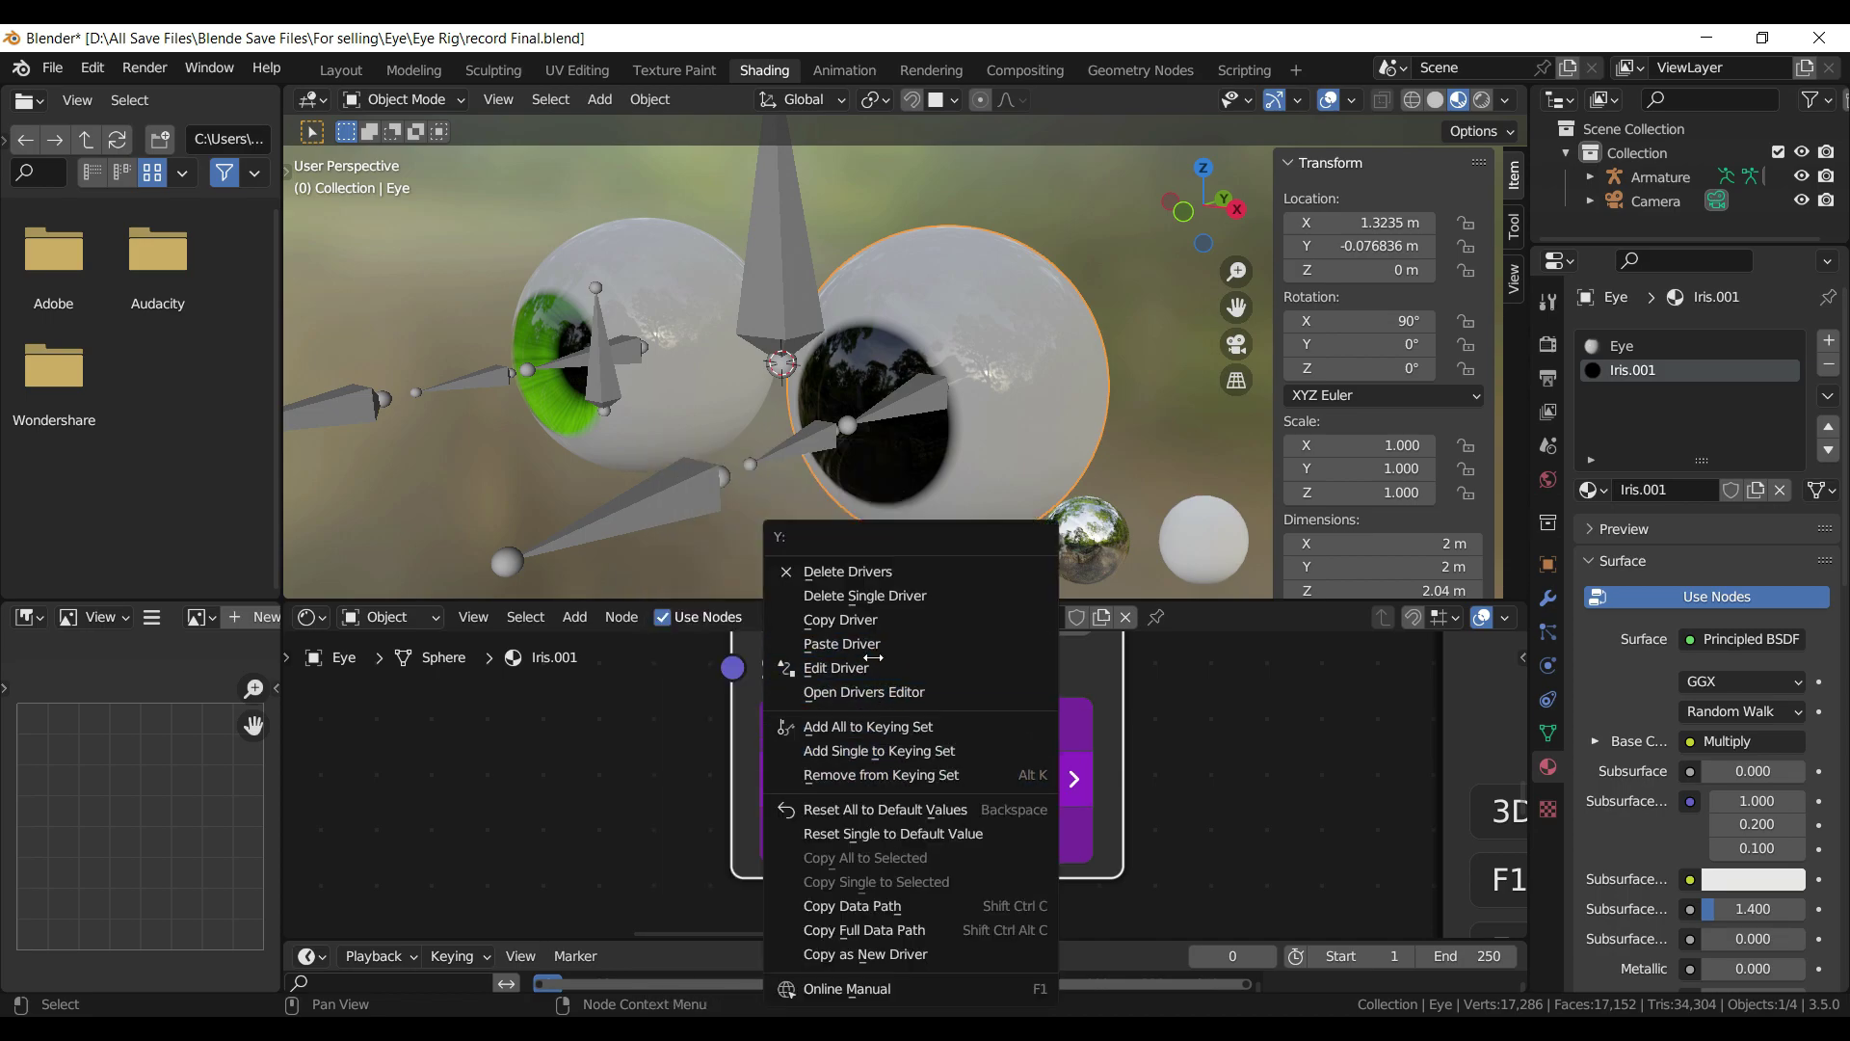
pyautogui.click(836, 667)
pyautogui.click(725, 680)
pyautogui.click(724, 680)
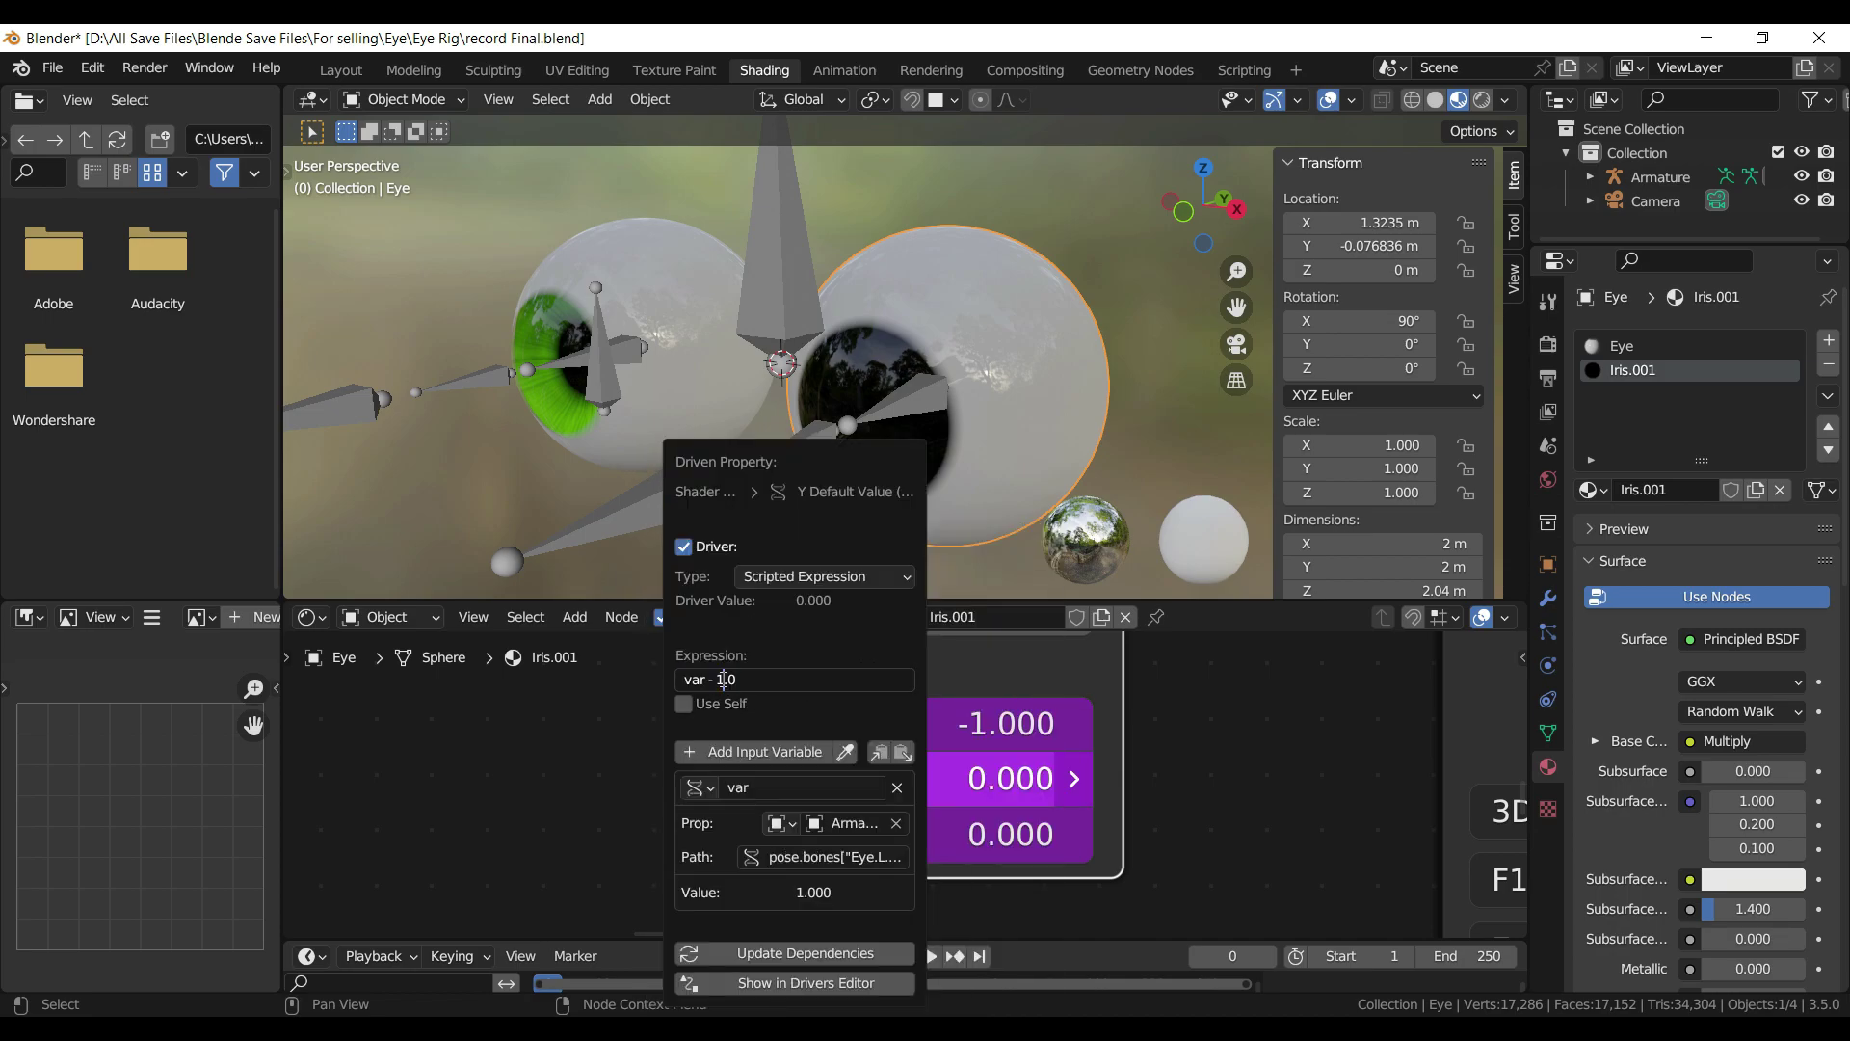
pyautogui.press('Return')
# - Set the Mapping Z scale driver's expression to var - 2.0 and update its dependencies
pyautogui.rightClick(838, 835)
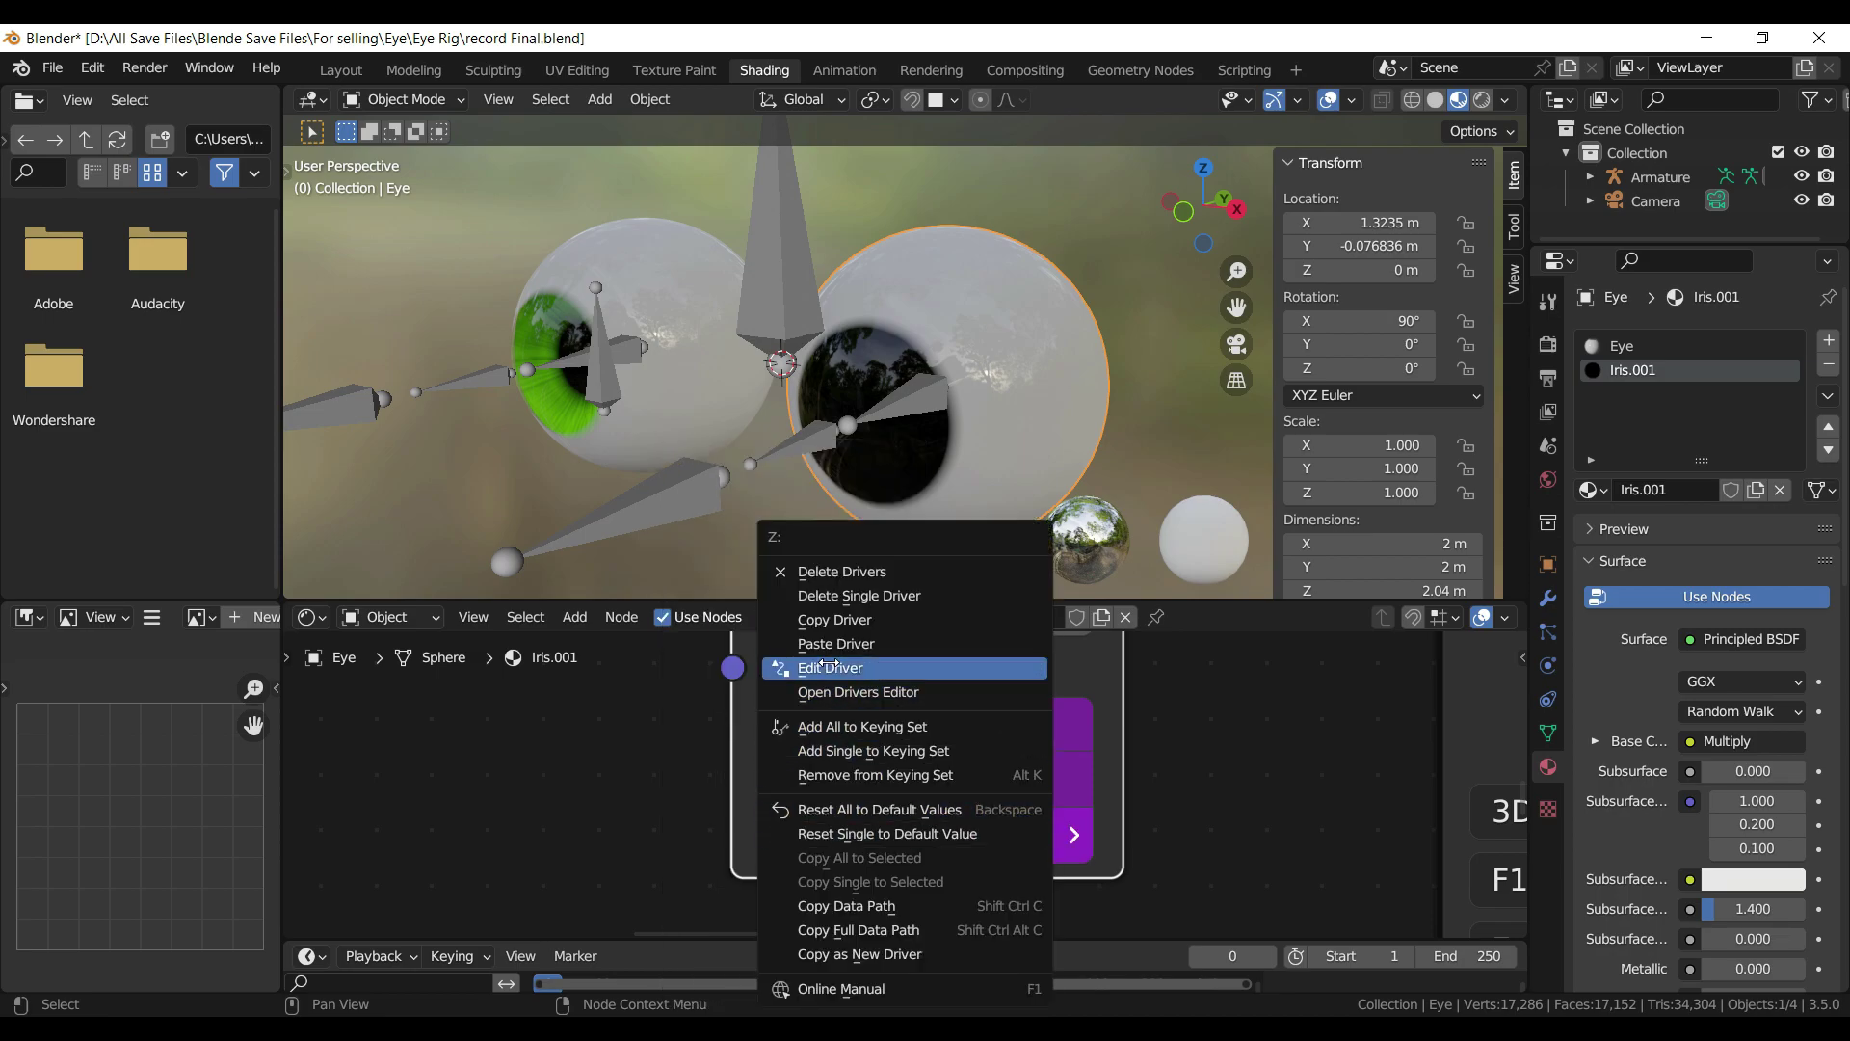
pyautogui.click(834, 668)
pyautogui.click(685, 679)
pyautogui.click(684, 679)
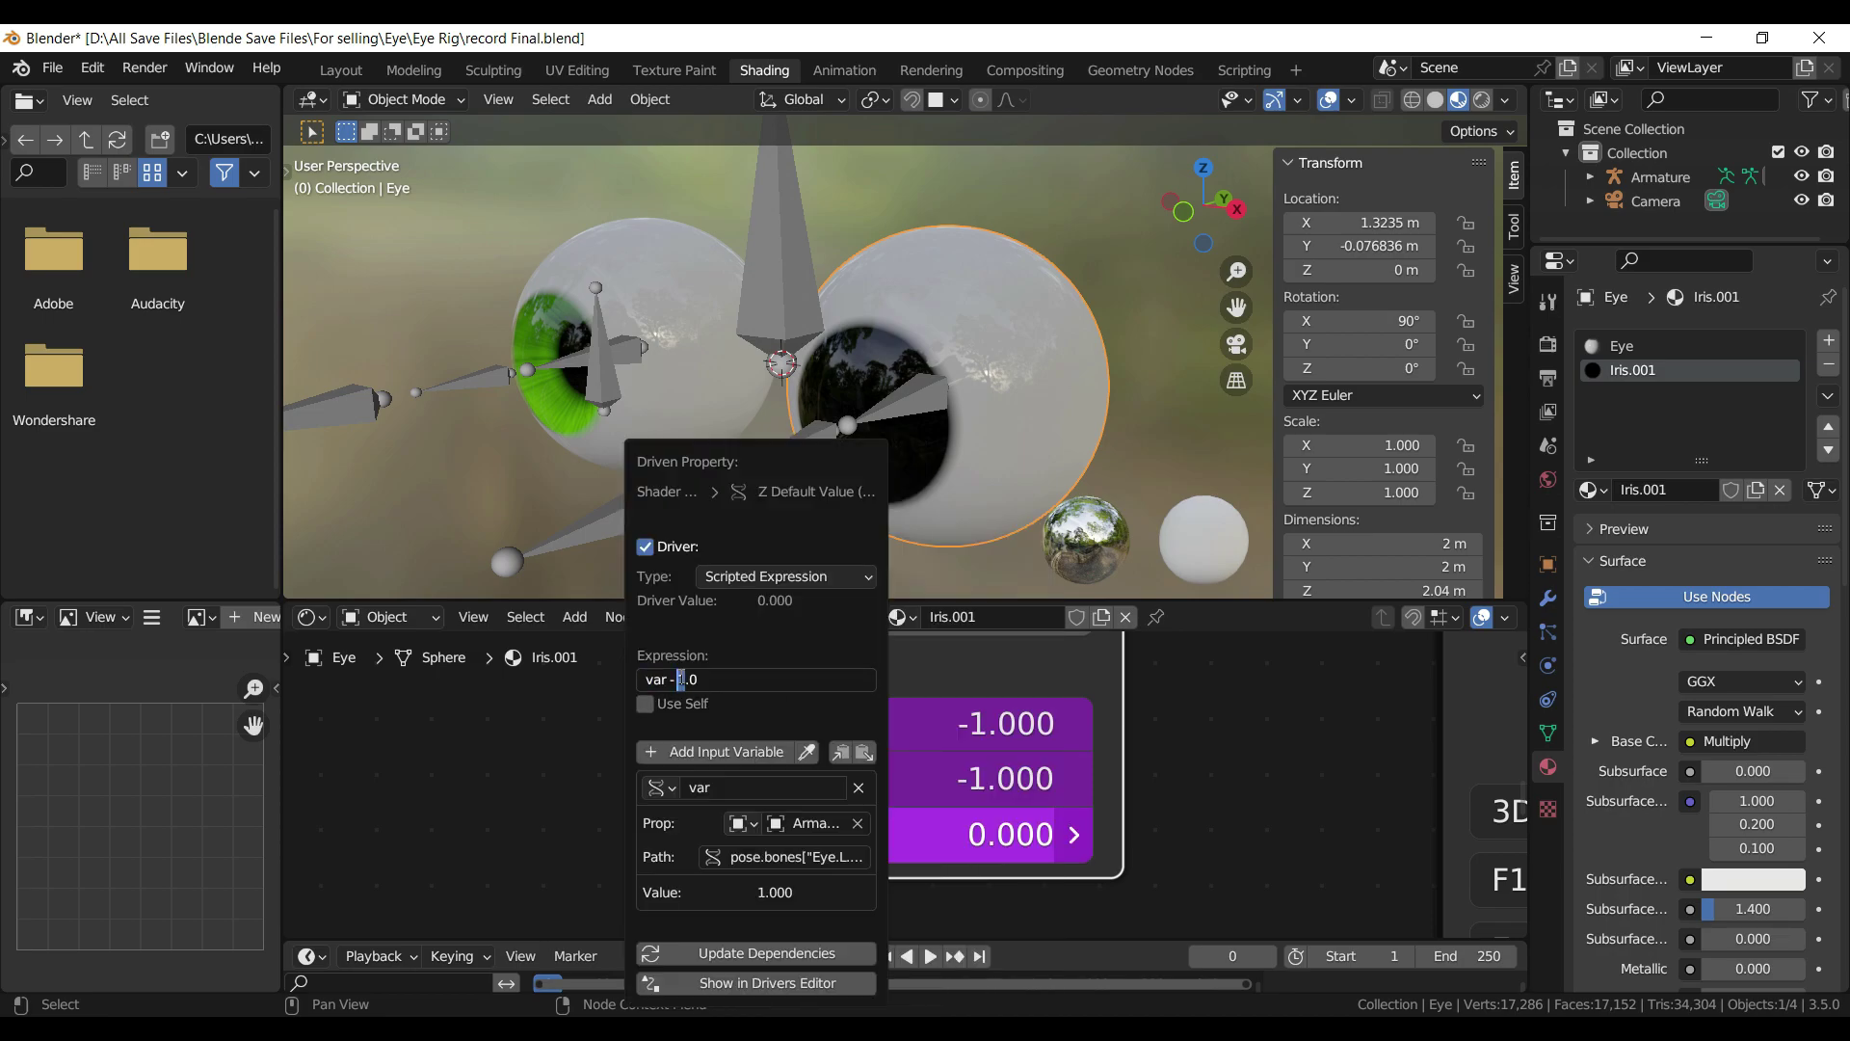
pyautogui.press('Return')
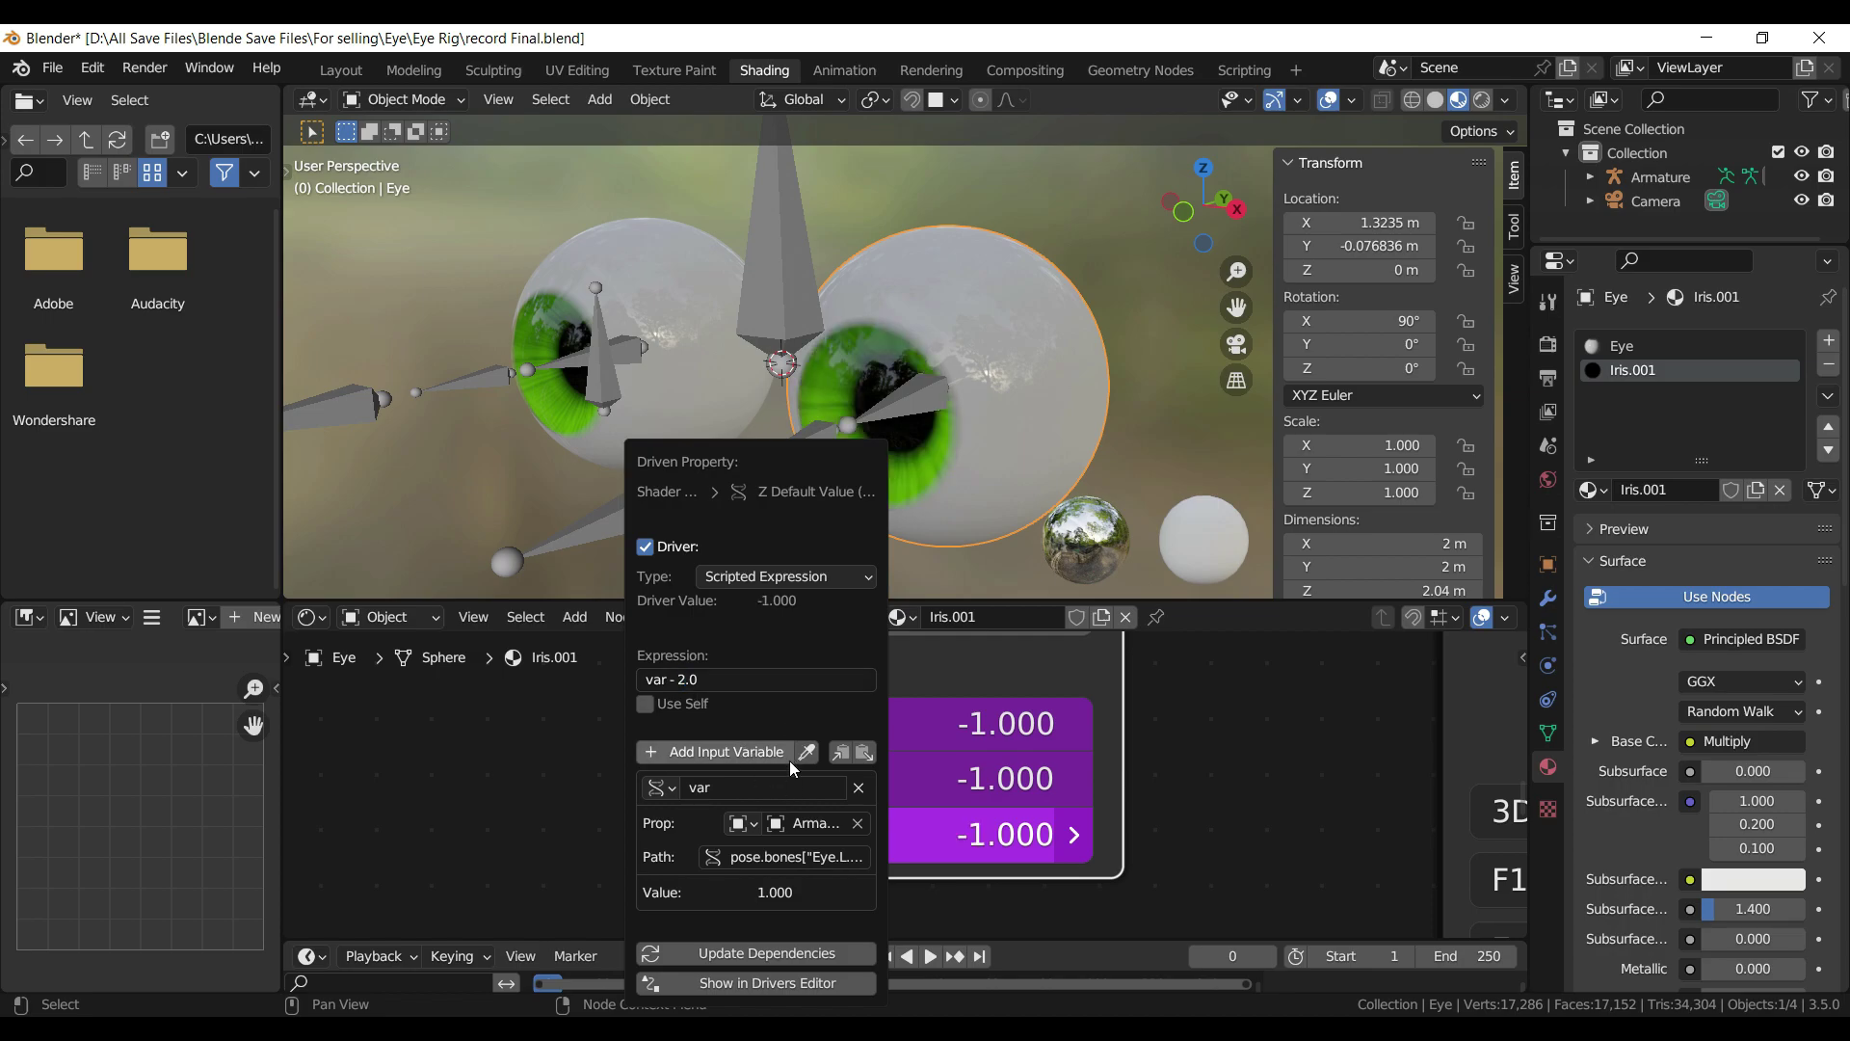
pyautogui.click(779, 954)
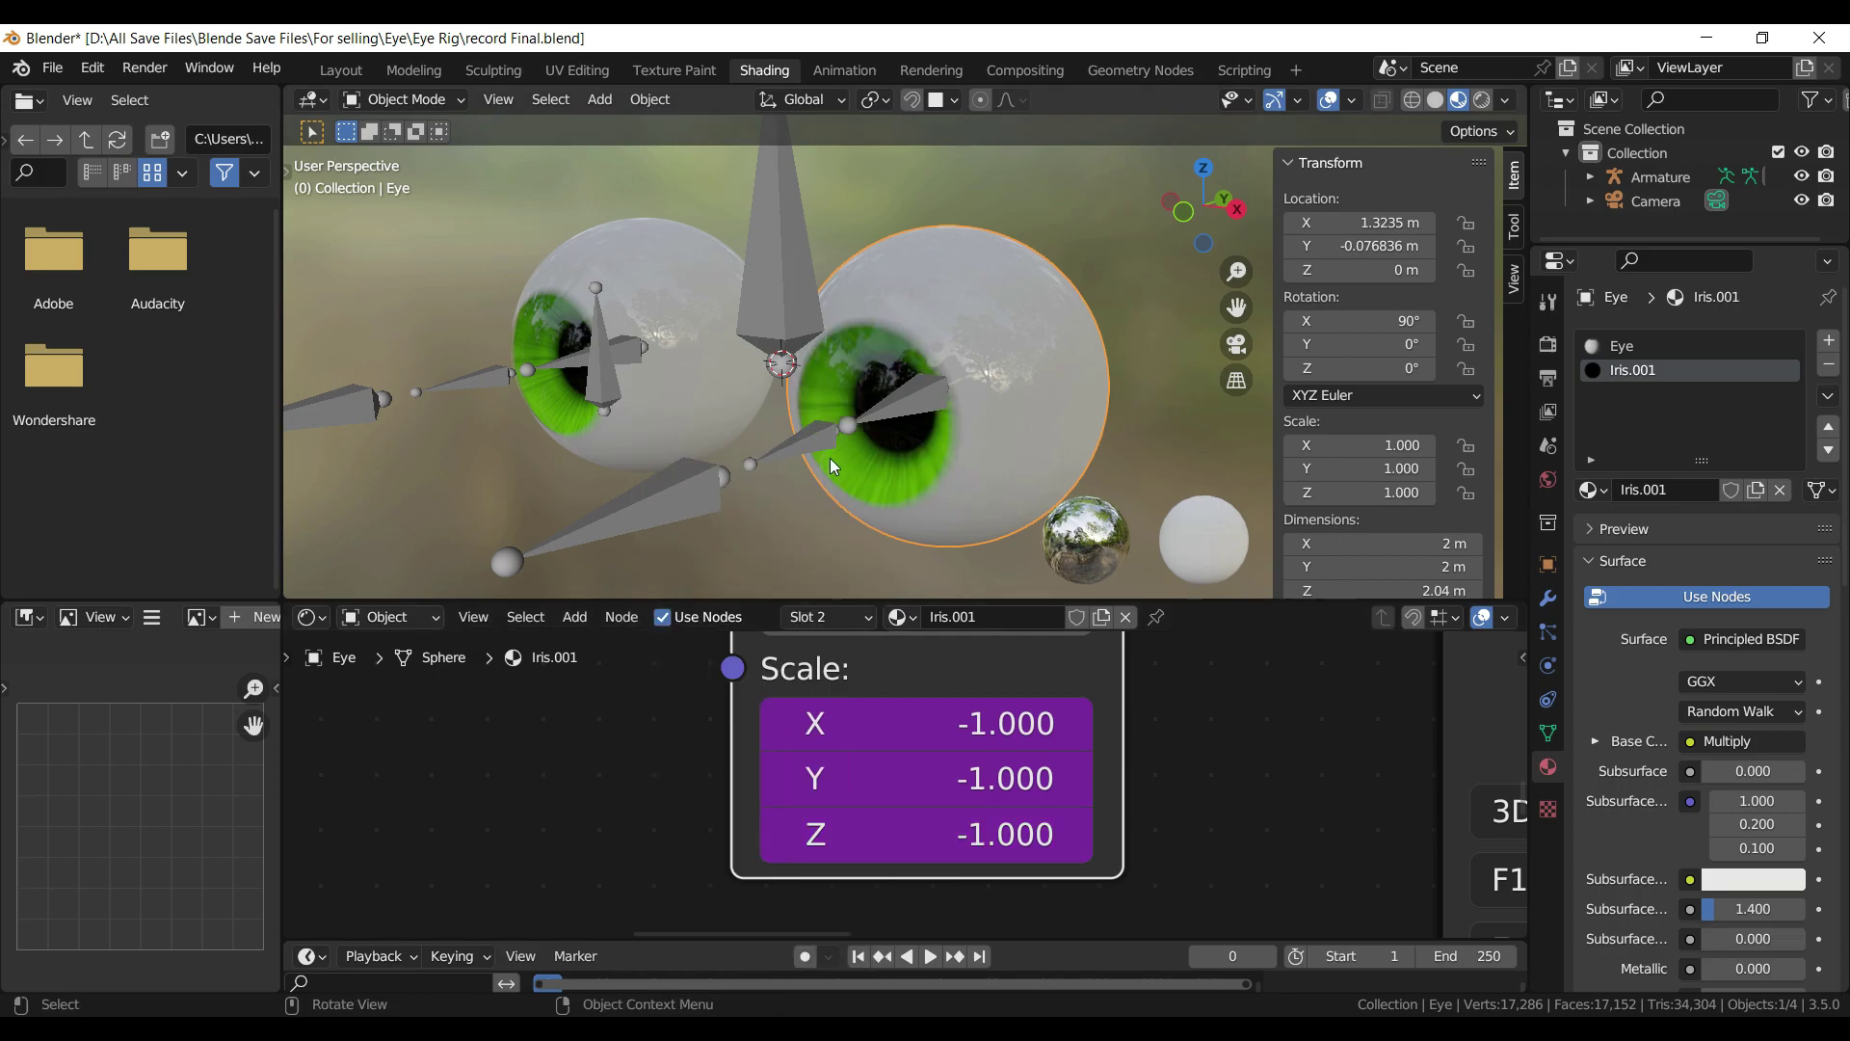
# - Try scaling the Eye.L.002 bone down to about 0.75 in Pose Mode, and cancel the scaling
pyautogui.click(800, 442)
pyautogui.click(403, 104)
pyautogui.click(413, 174)
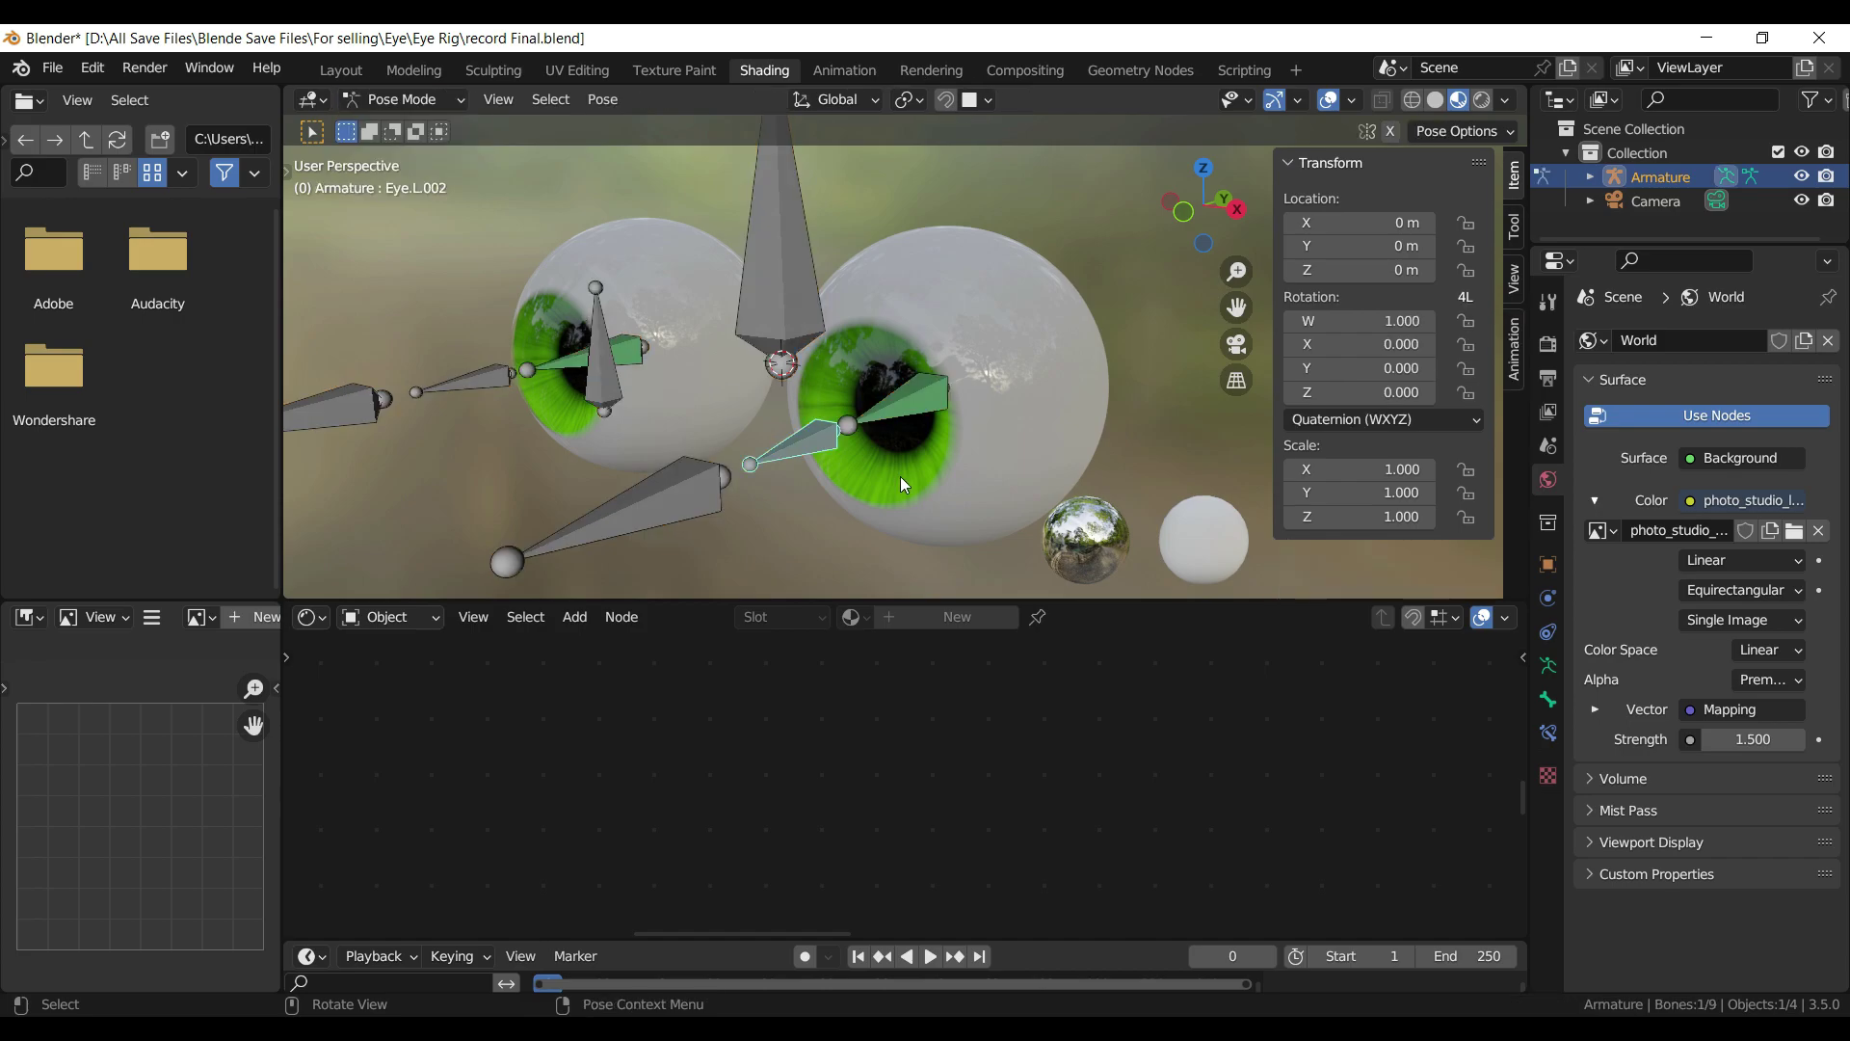
pyautogui.press('s')
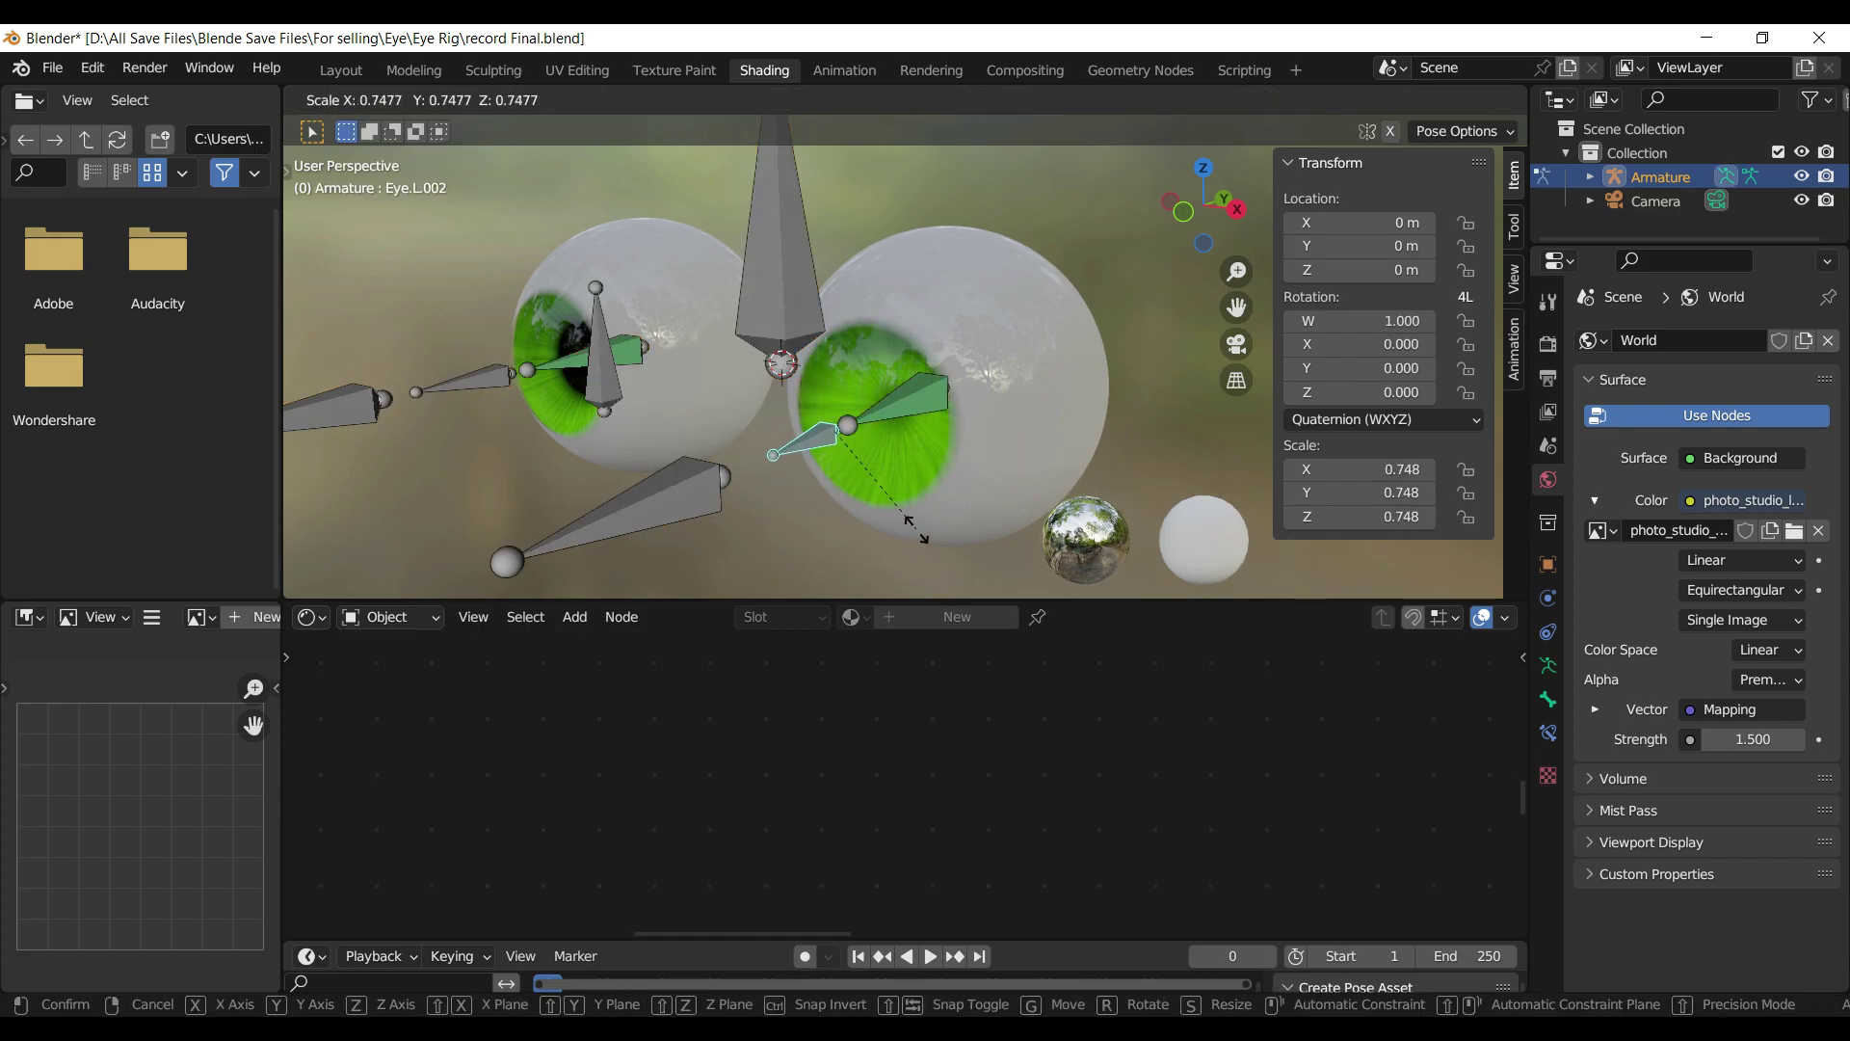
pyautogui.rightClick(949, 571)
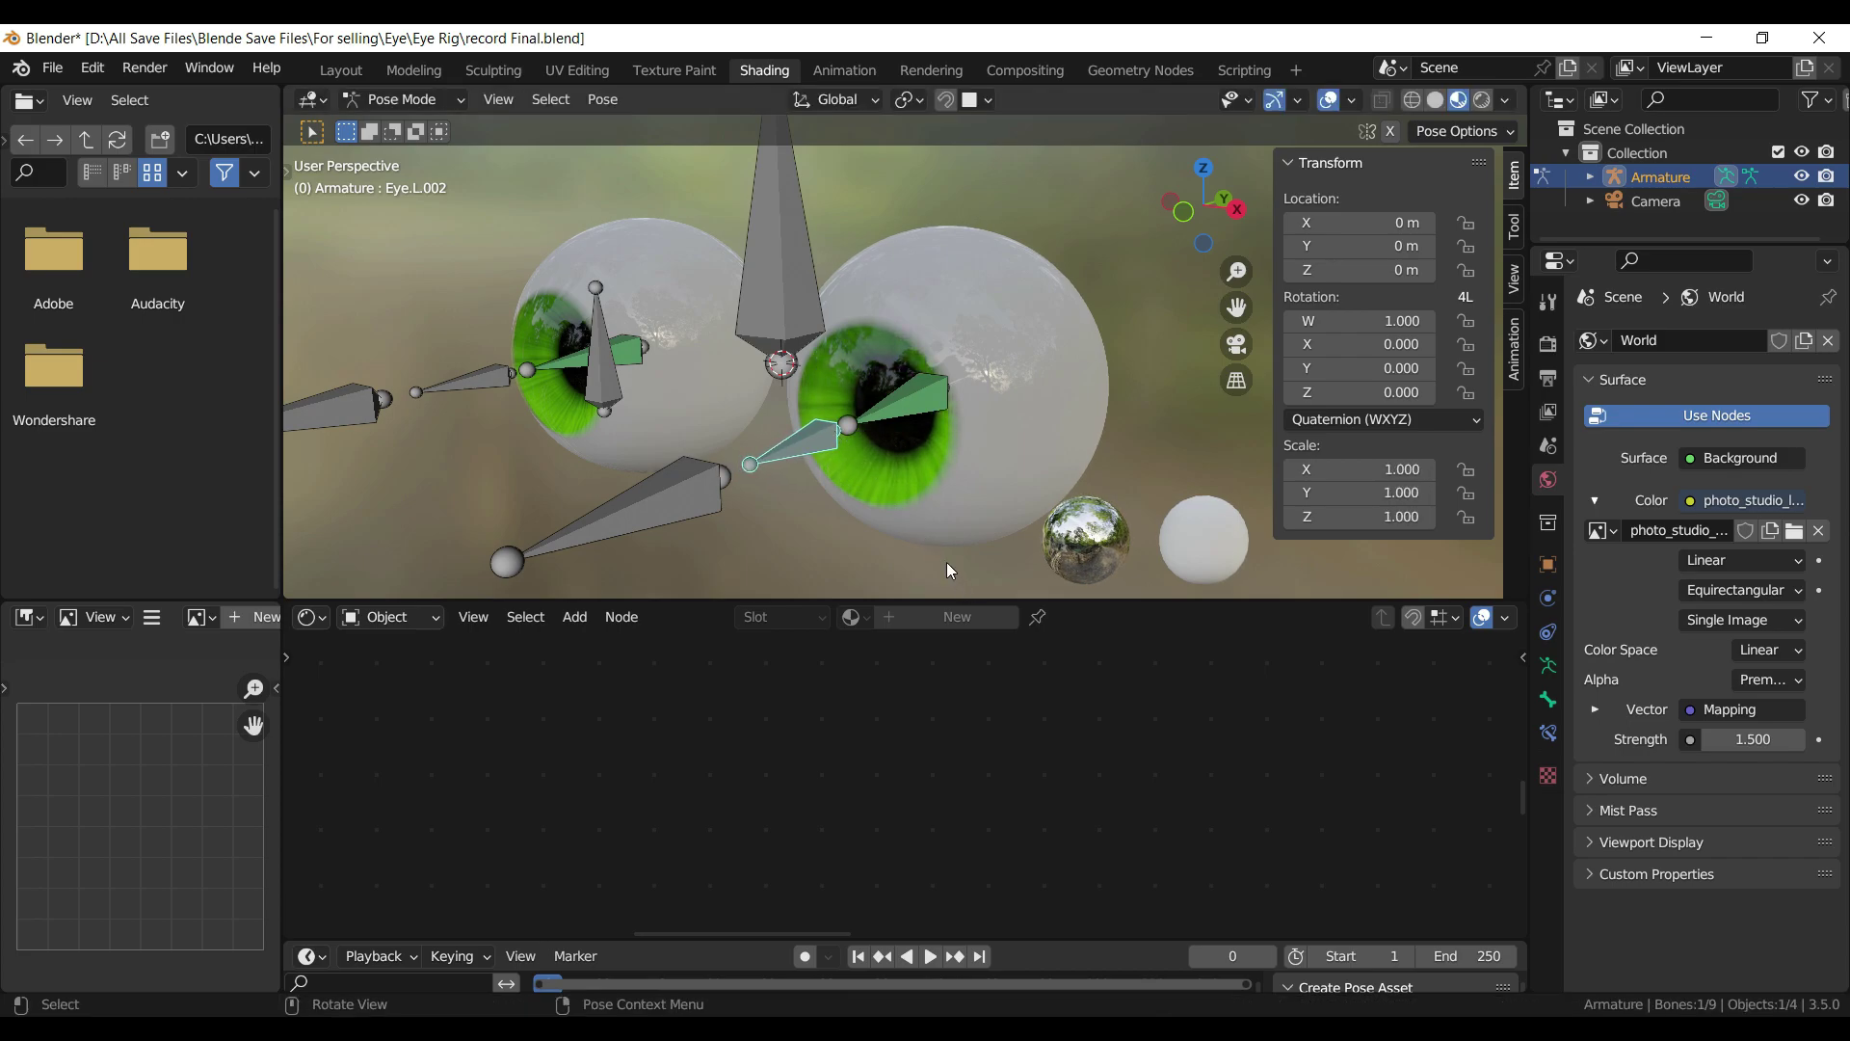
# - Save the Blender file
pyautogui.hotkey('ctrl', 's')
pyautogui.moveTo(766, 412)
pyautogui.mouseDown(button='middle')
pyautogui.moveTo(649, 414)
pyautogui.moveTo(832, 441)
pyautogui.moveTo(783, 441)
pyautogui.mouseUp(button='middle')
pyautogui.scroll(4, 690, 409)
# - In Object Mode, select Eye.001 and add a driver with the expression var - 2.0 to its Iris material's Mapping X scale
pyautogui.click(403, 99)
pyautogui.click(412, 127)
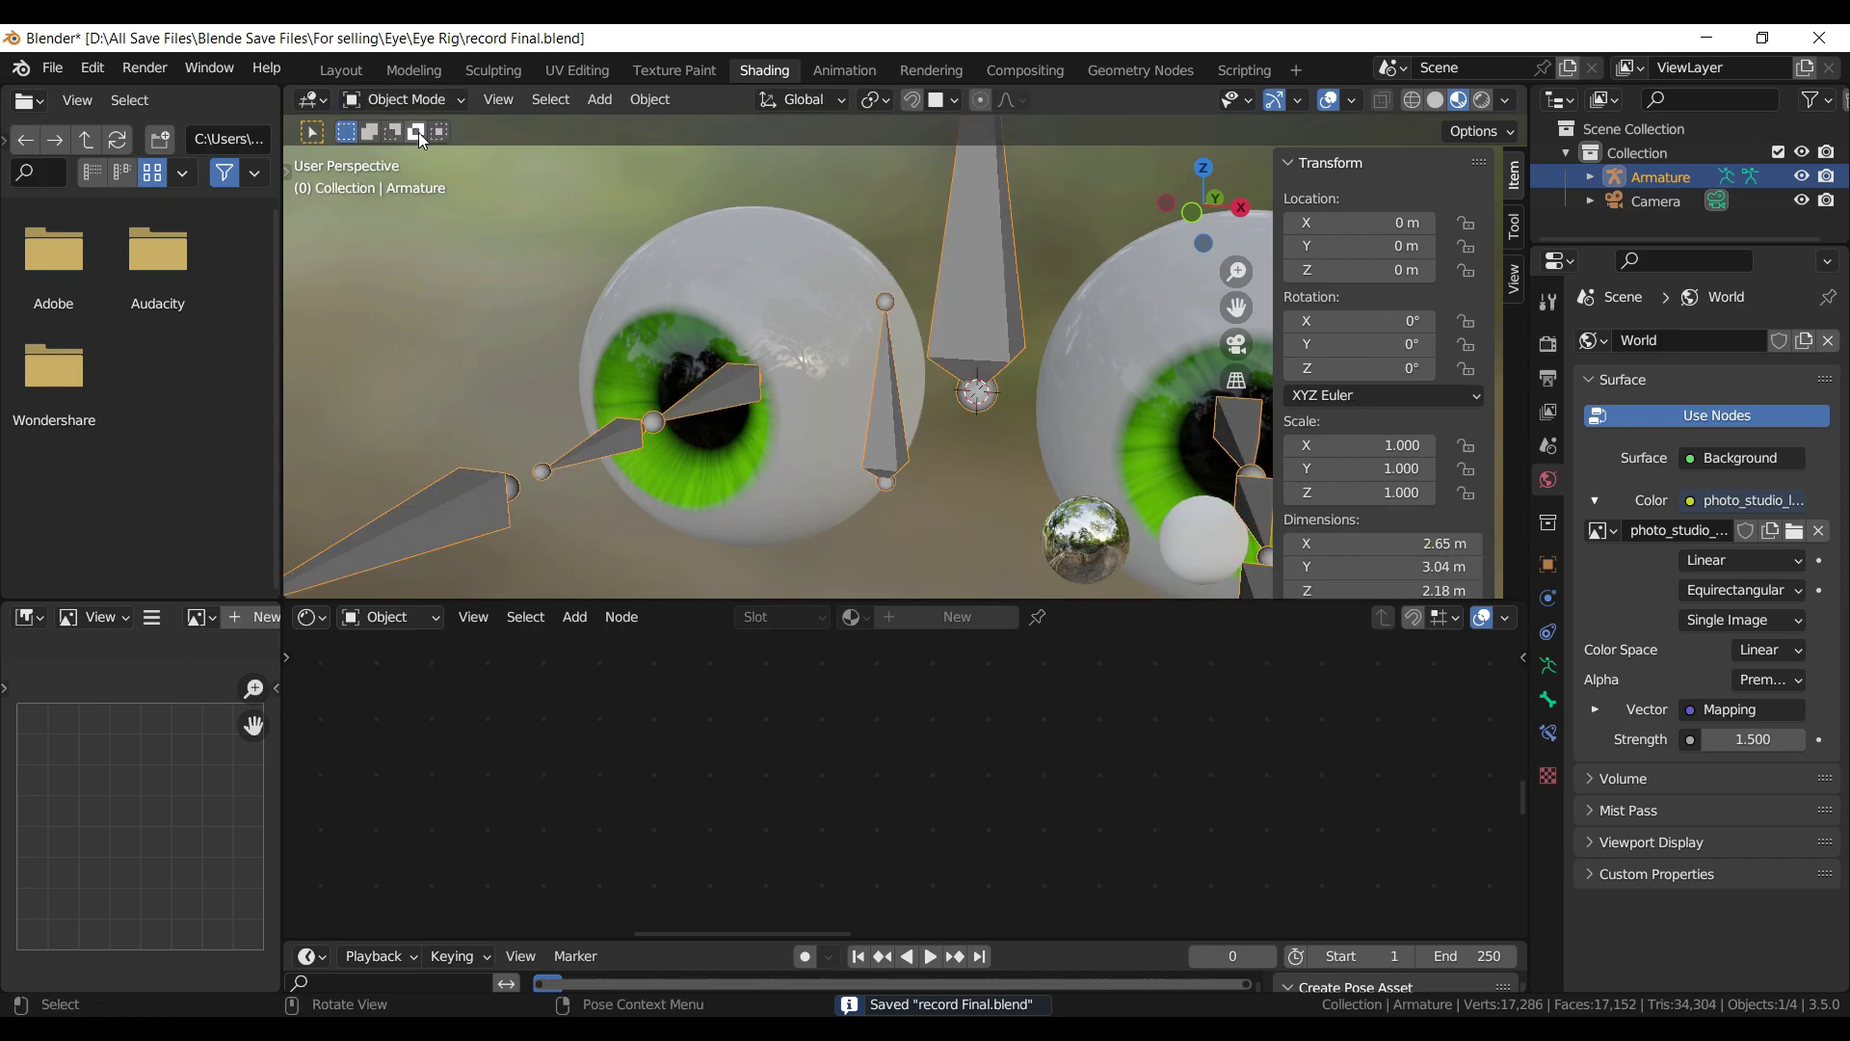
pyautogui.click(753, 344)
pyautogui.rightClick(995, 716)
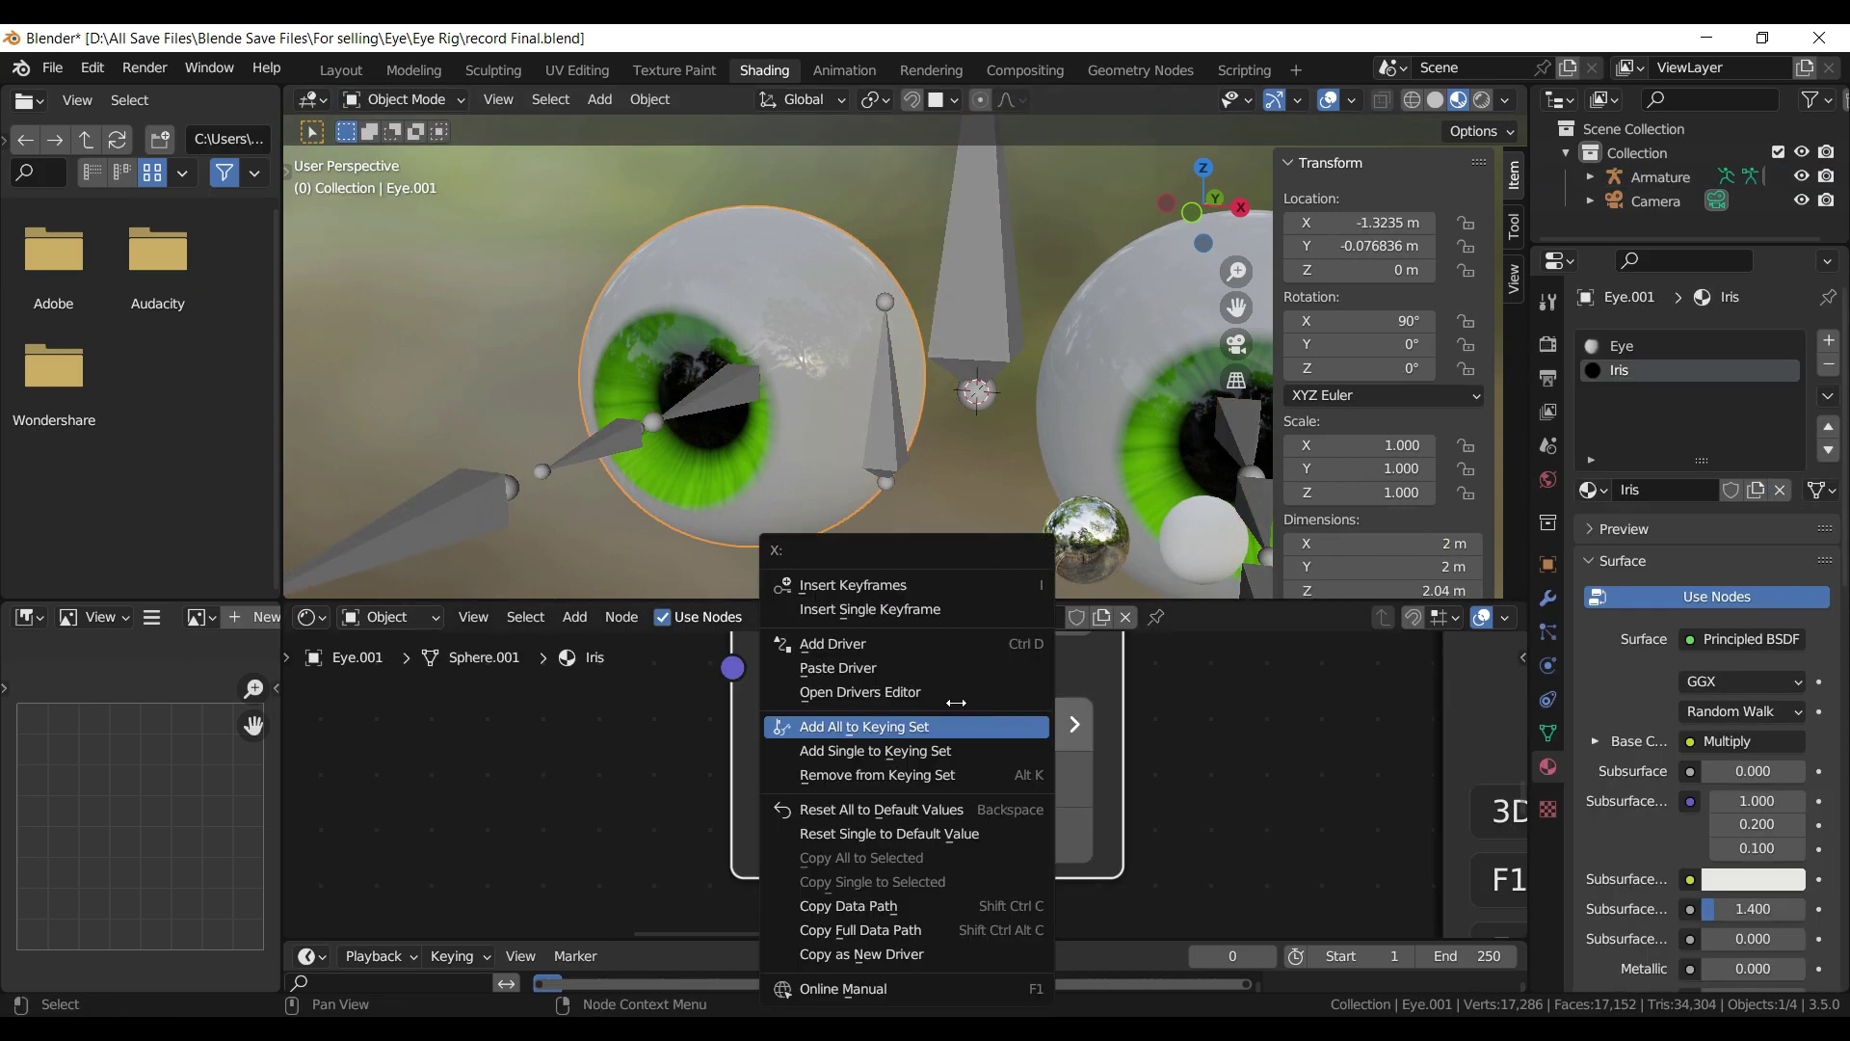
pyautogui.click(864, 643)
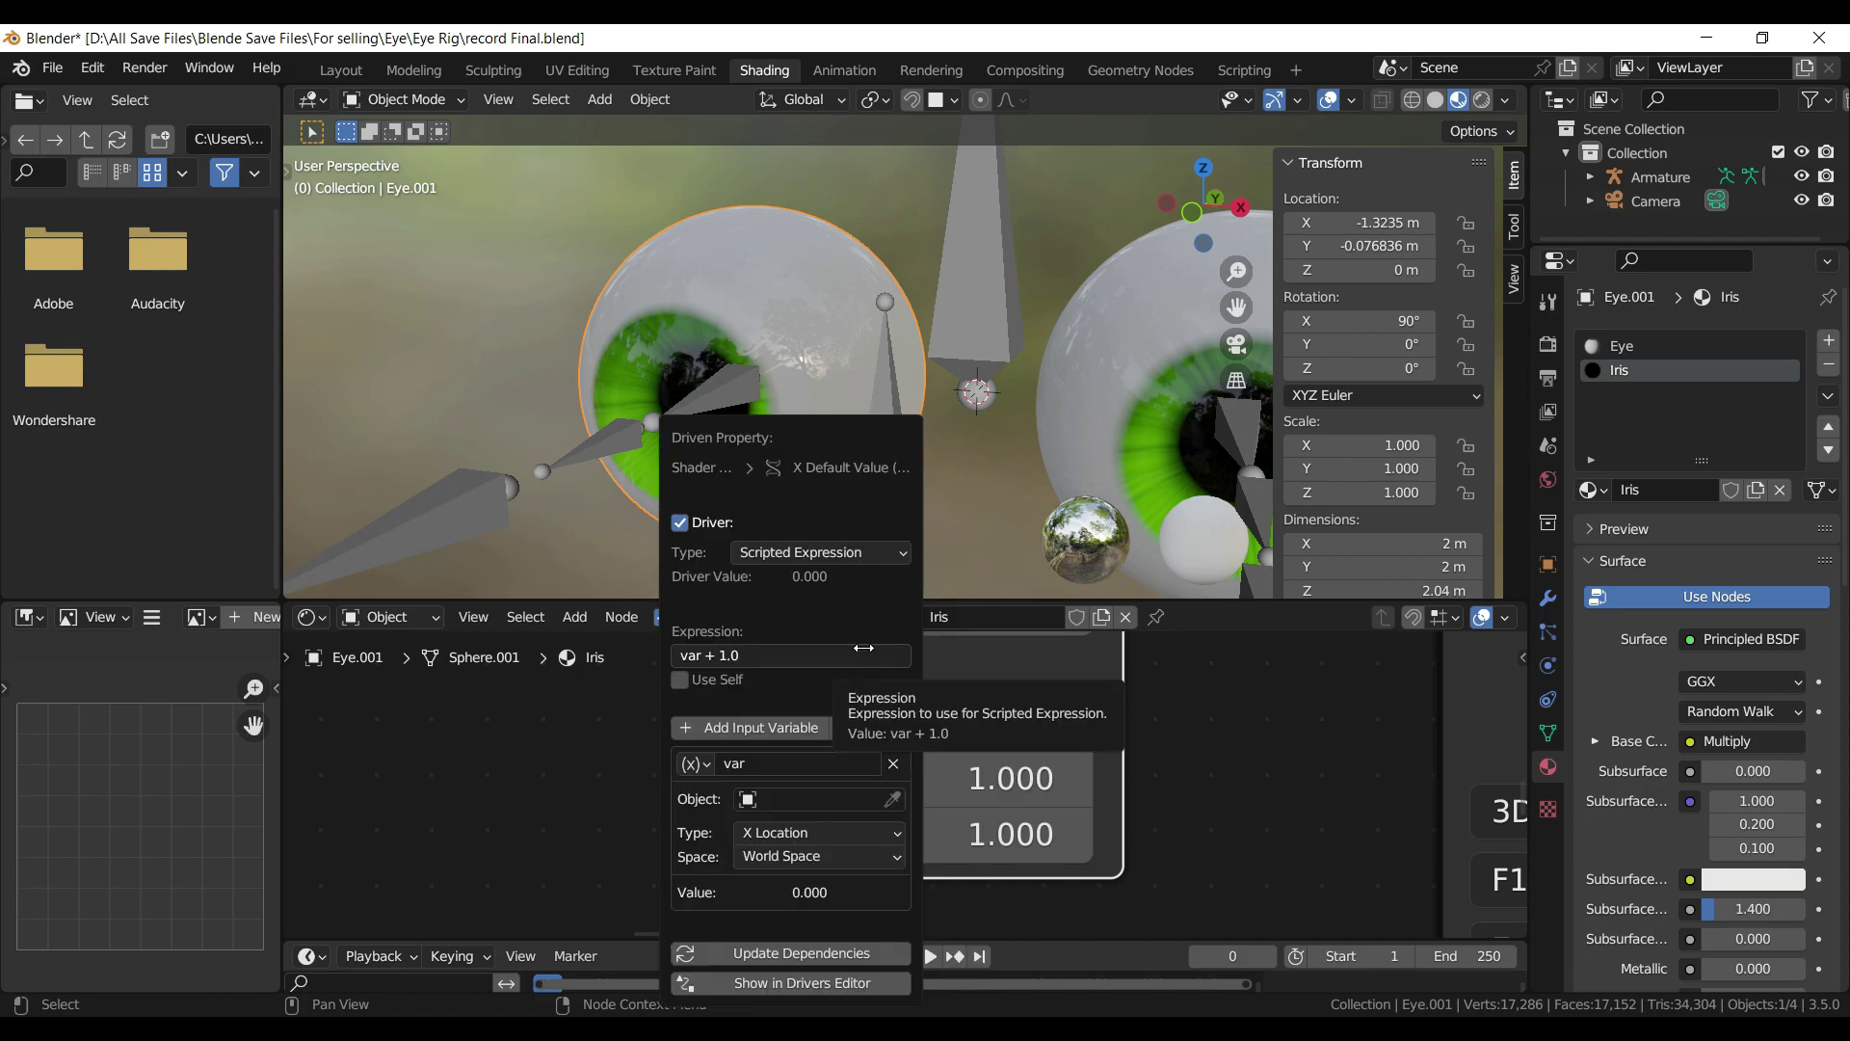
pyautogui.click(721, 633)
pyautogui.click(714, 632)
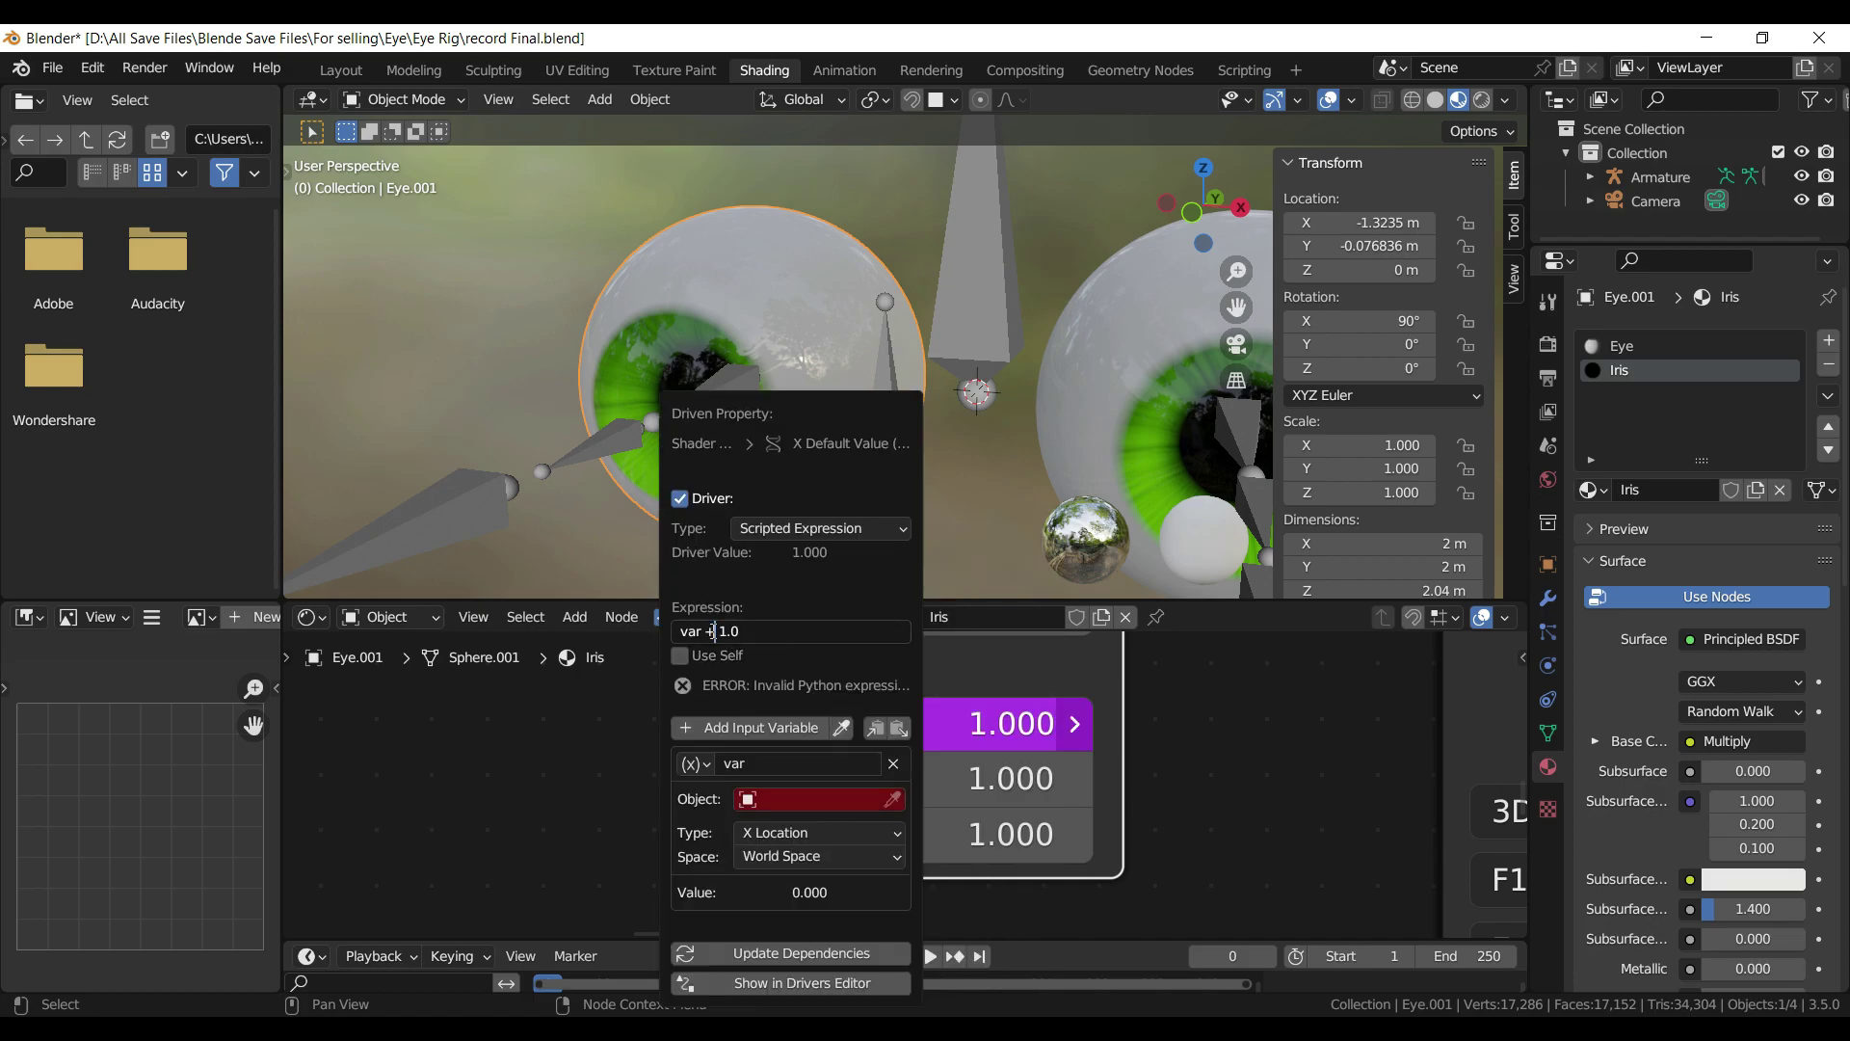
pyautogui.press('BackSpace')
pyautogui.press('Return')
# - Change the driver variable to Single Property and choose the Armature as its source object
pyautogui.click(692, 764)
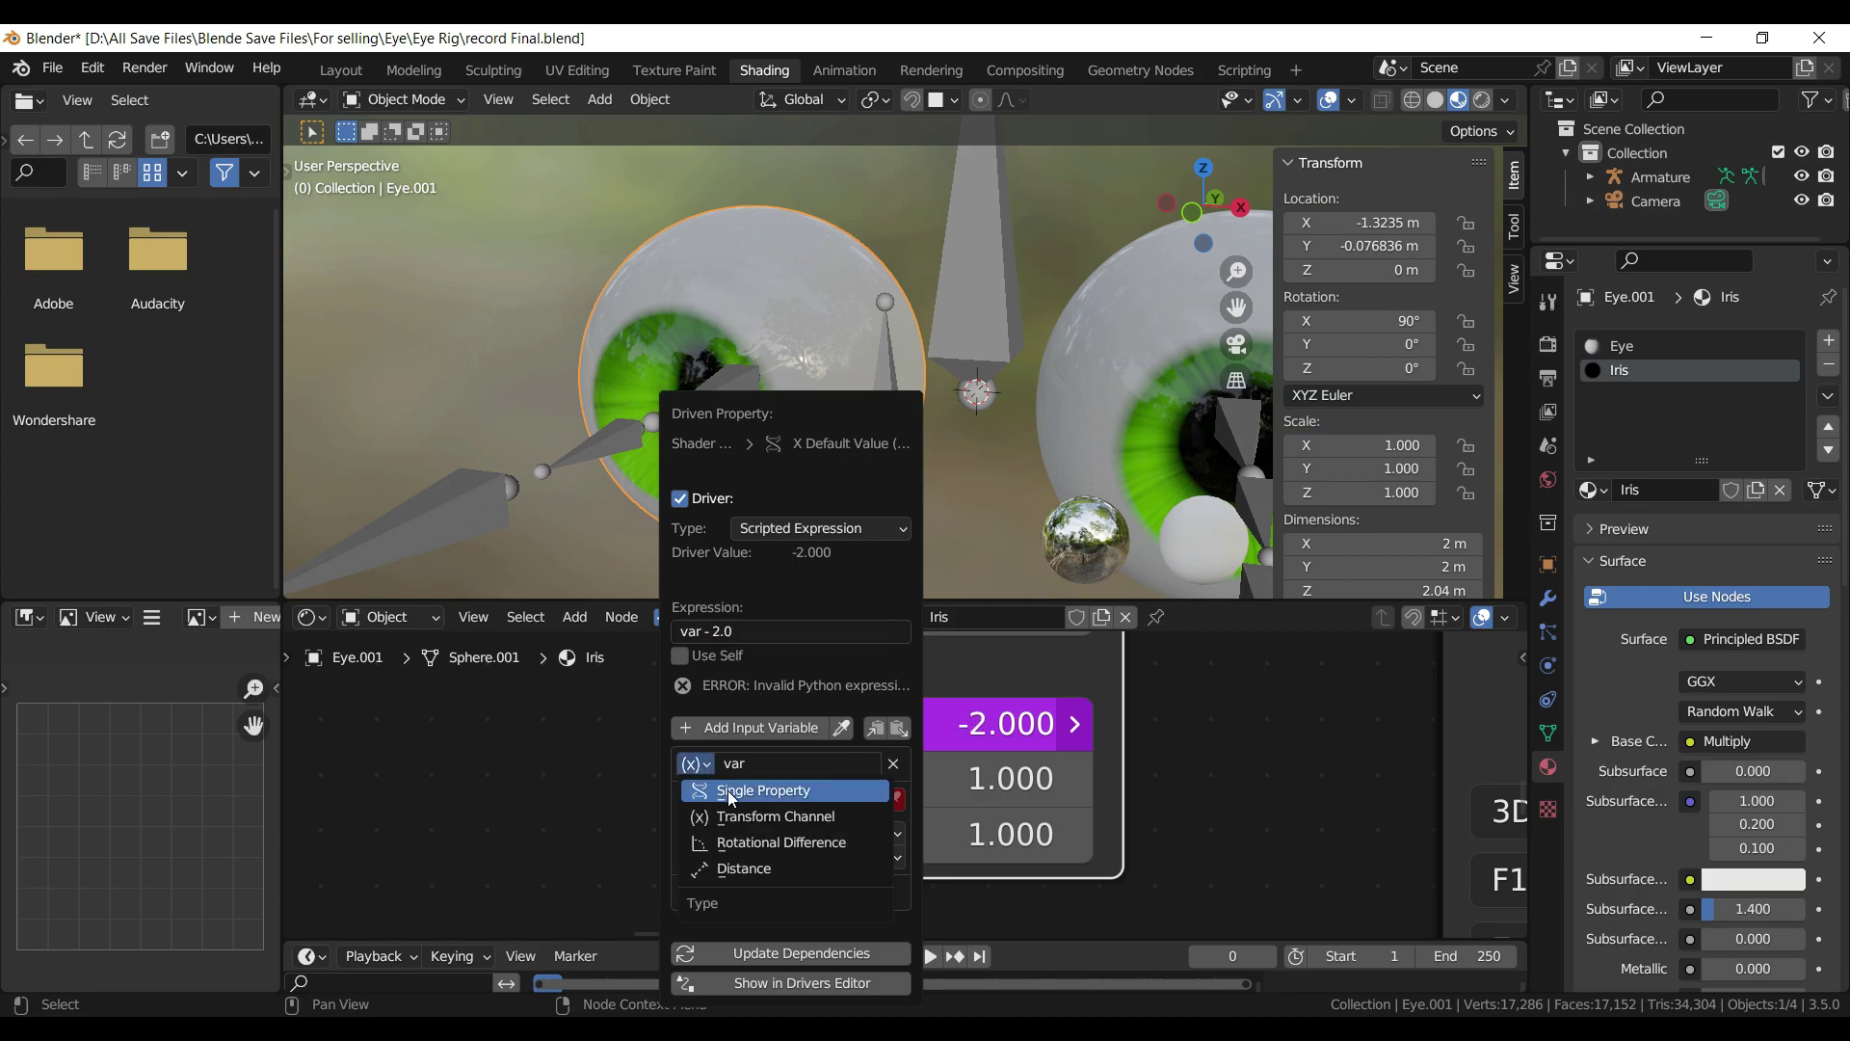
pyautogui.click(718, 790)
pyautogui.click(812, 798)
pyautogui.click(845, 545)
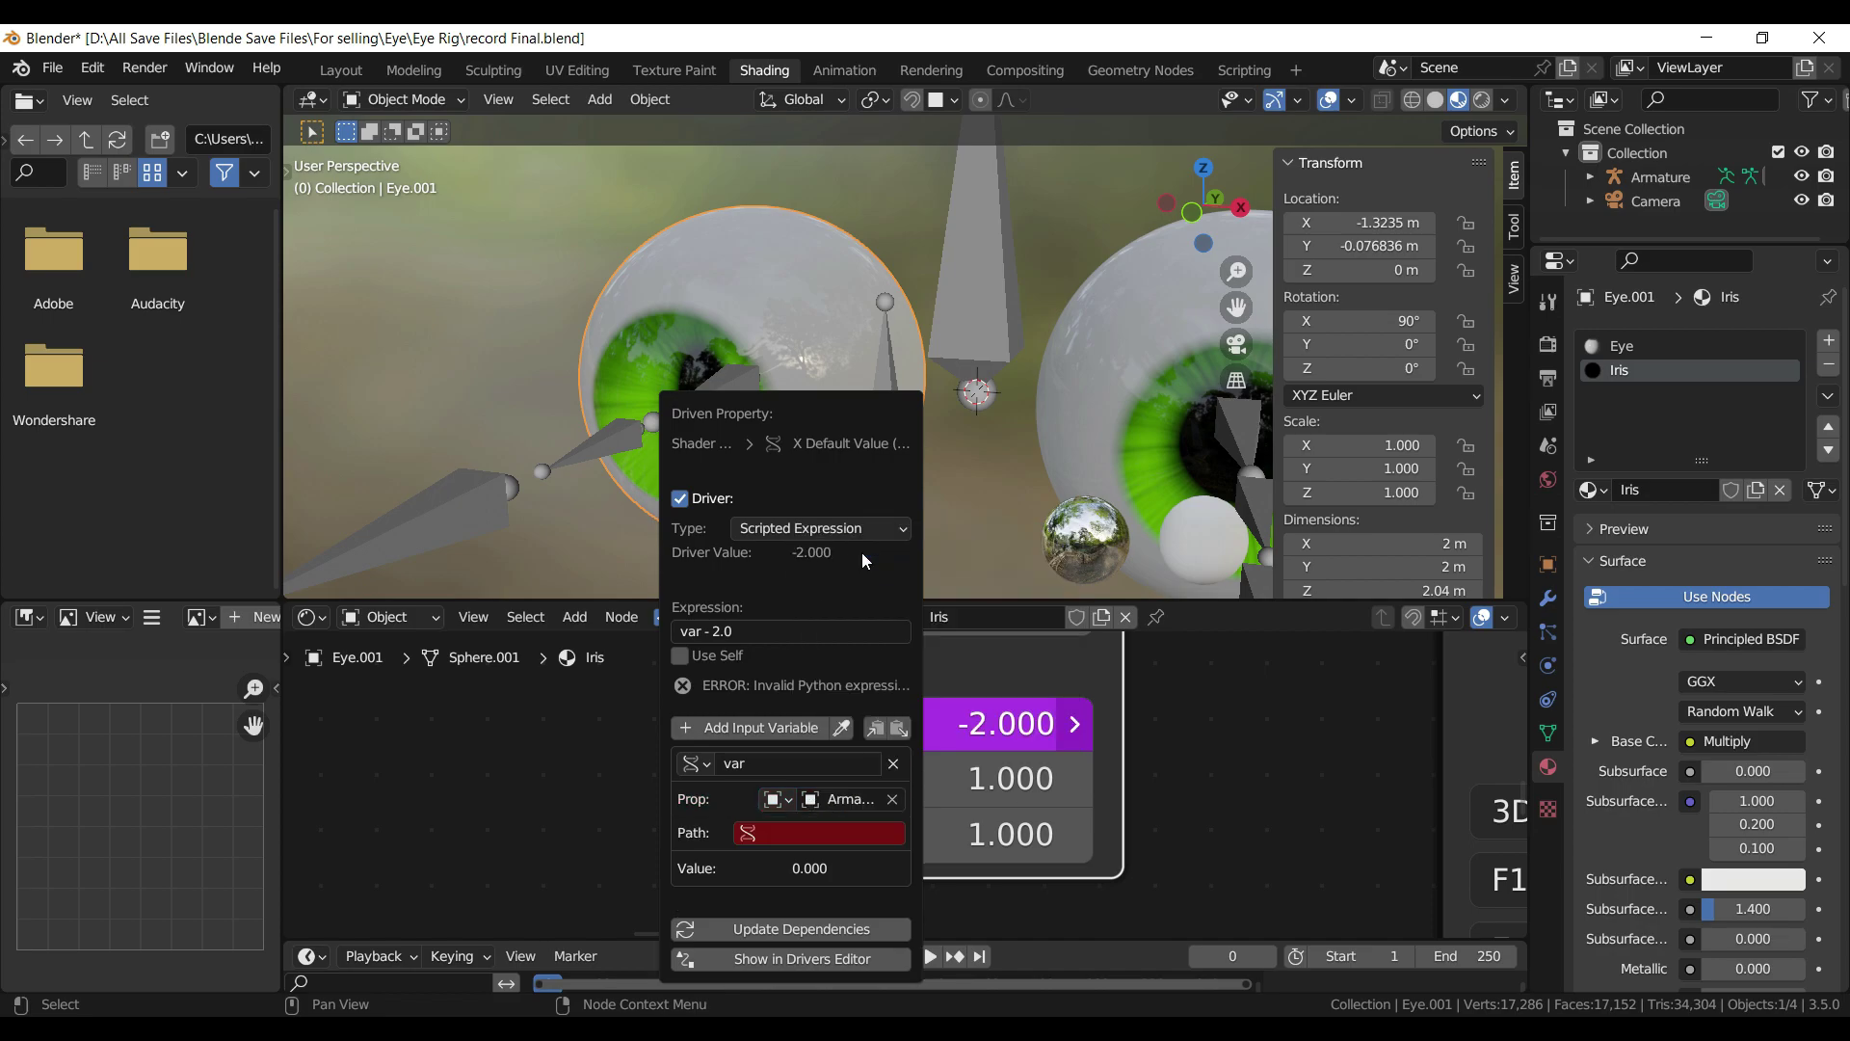
# - Select the Eye.R.002 bone in Pose Mode, save the file, and copy the data path of the bone's X scale
pyautogui.click(597, 451)
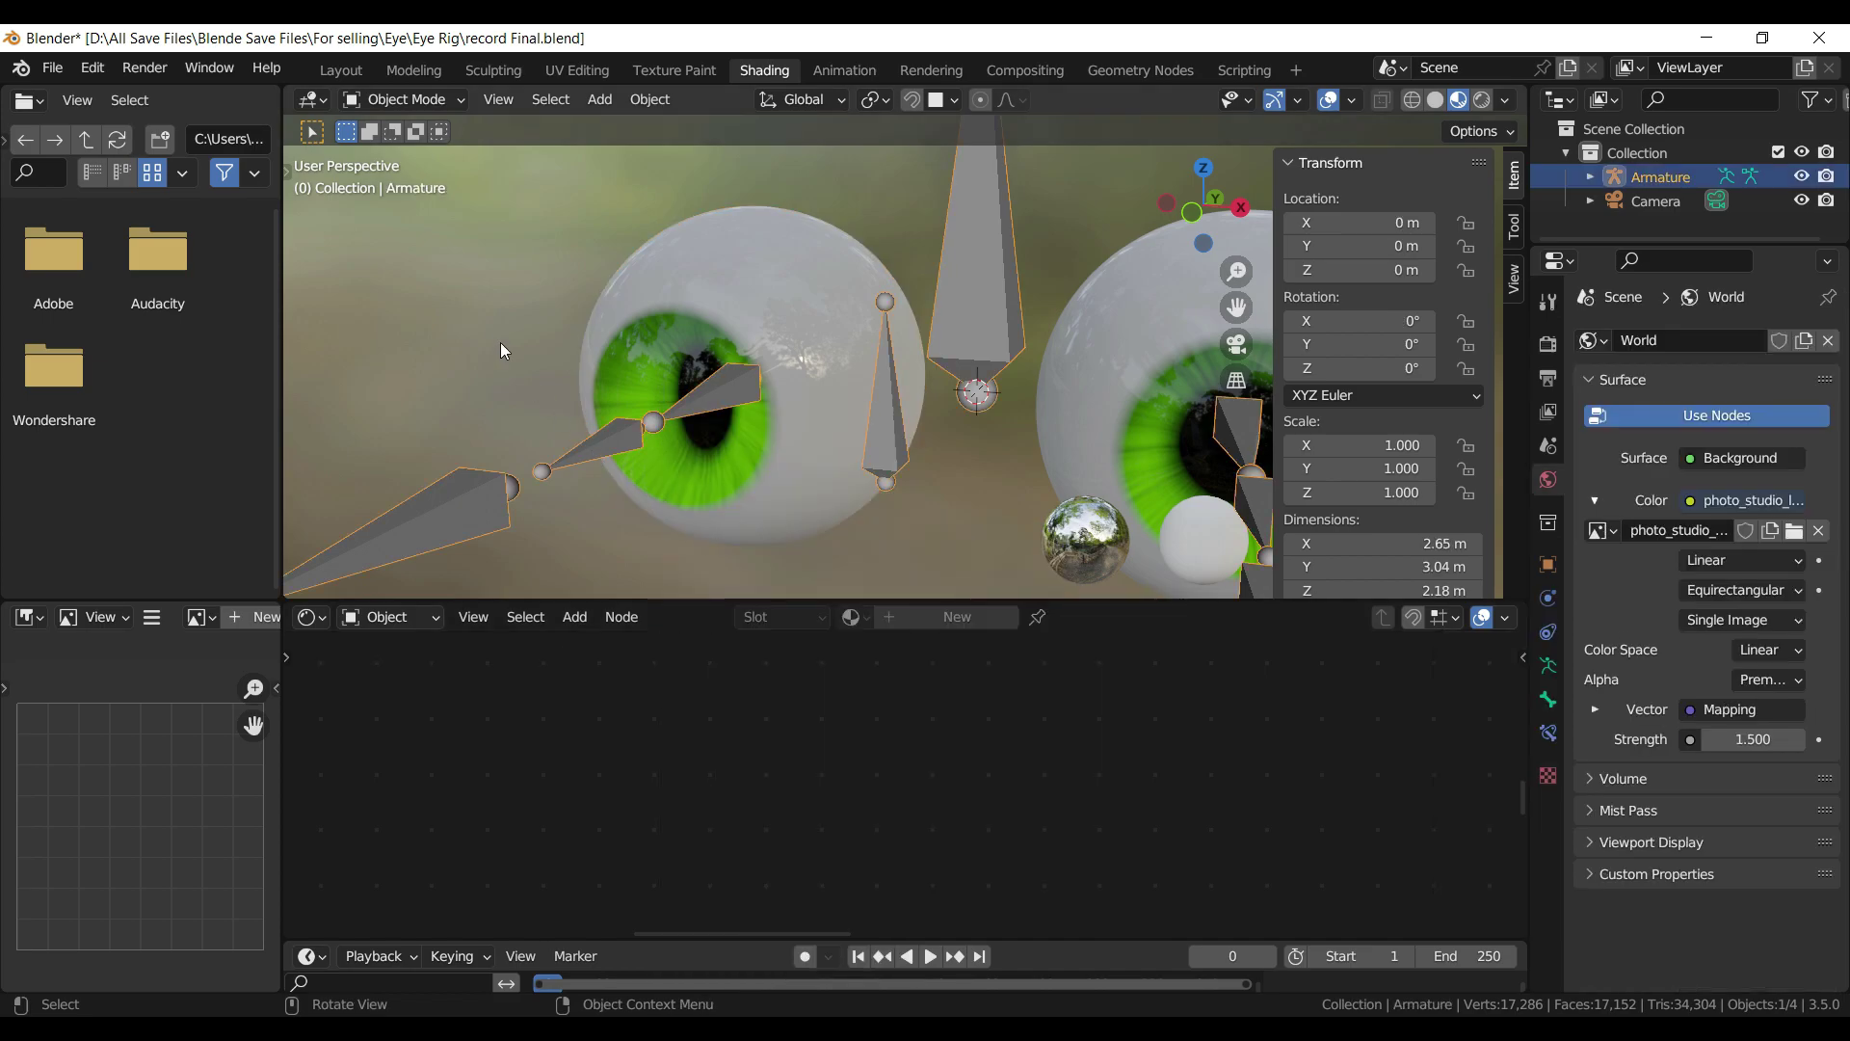
pyautogui.click(403, 99)
pyautogui.click(413, 160)
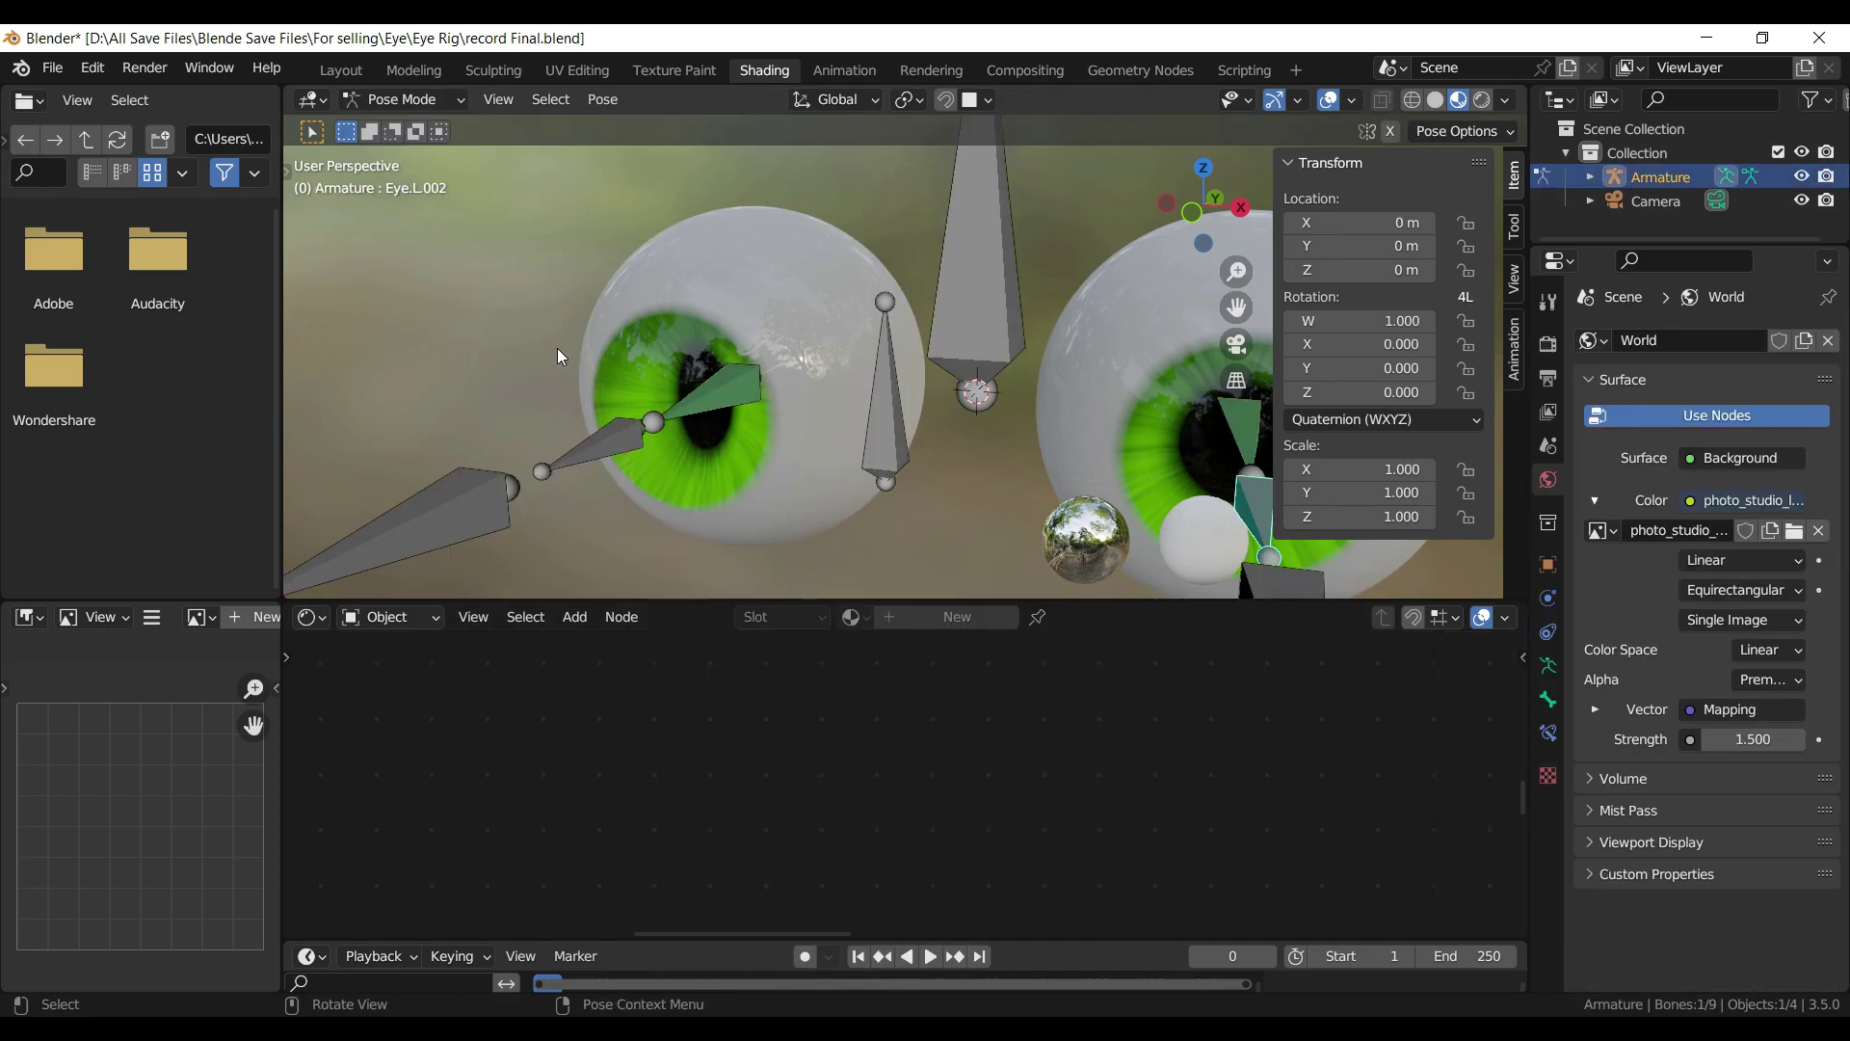
pyautogui.click(599, 440)
pyautogui.hotkey('ctrl', 's')
pyautogui.rightClick(1362, 472)
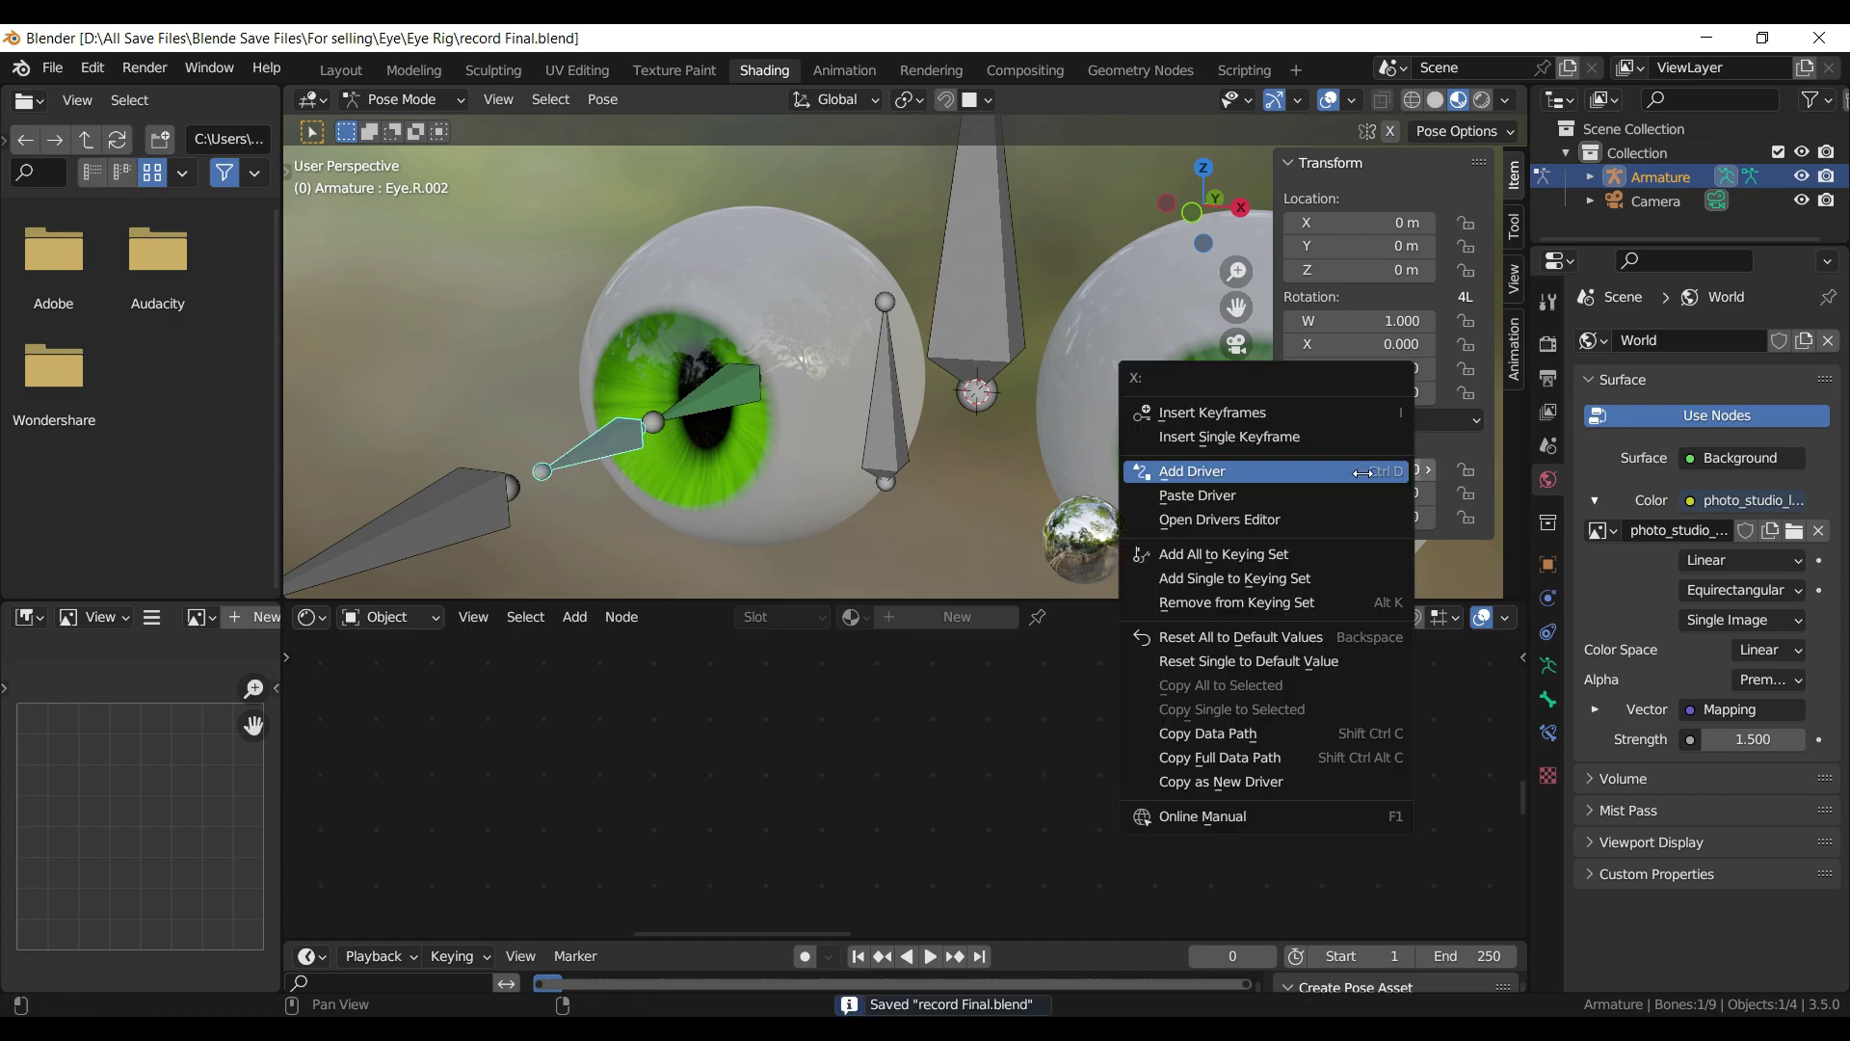
pyautogui.click(1222, 734)
# - Return to Object Mode, select Eye.001, and paste the copied path with .x appended into the Mapping X scale driver
pyautogui.click(402, 99)
pyautogui.click(405, 128)
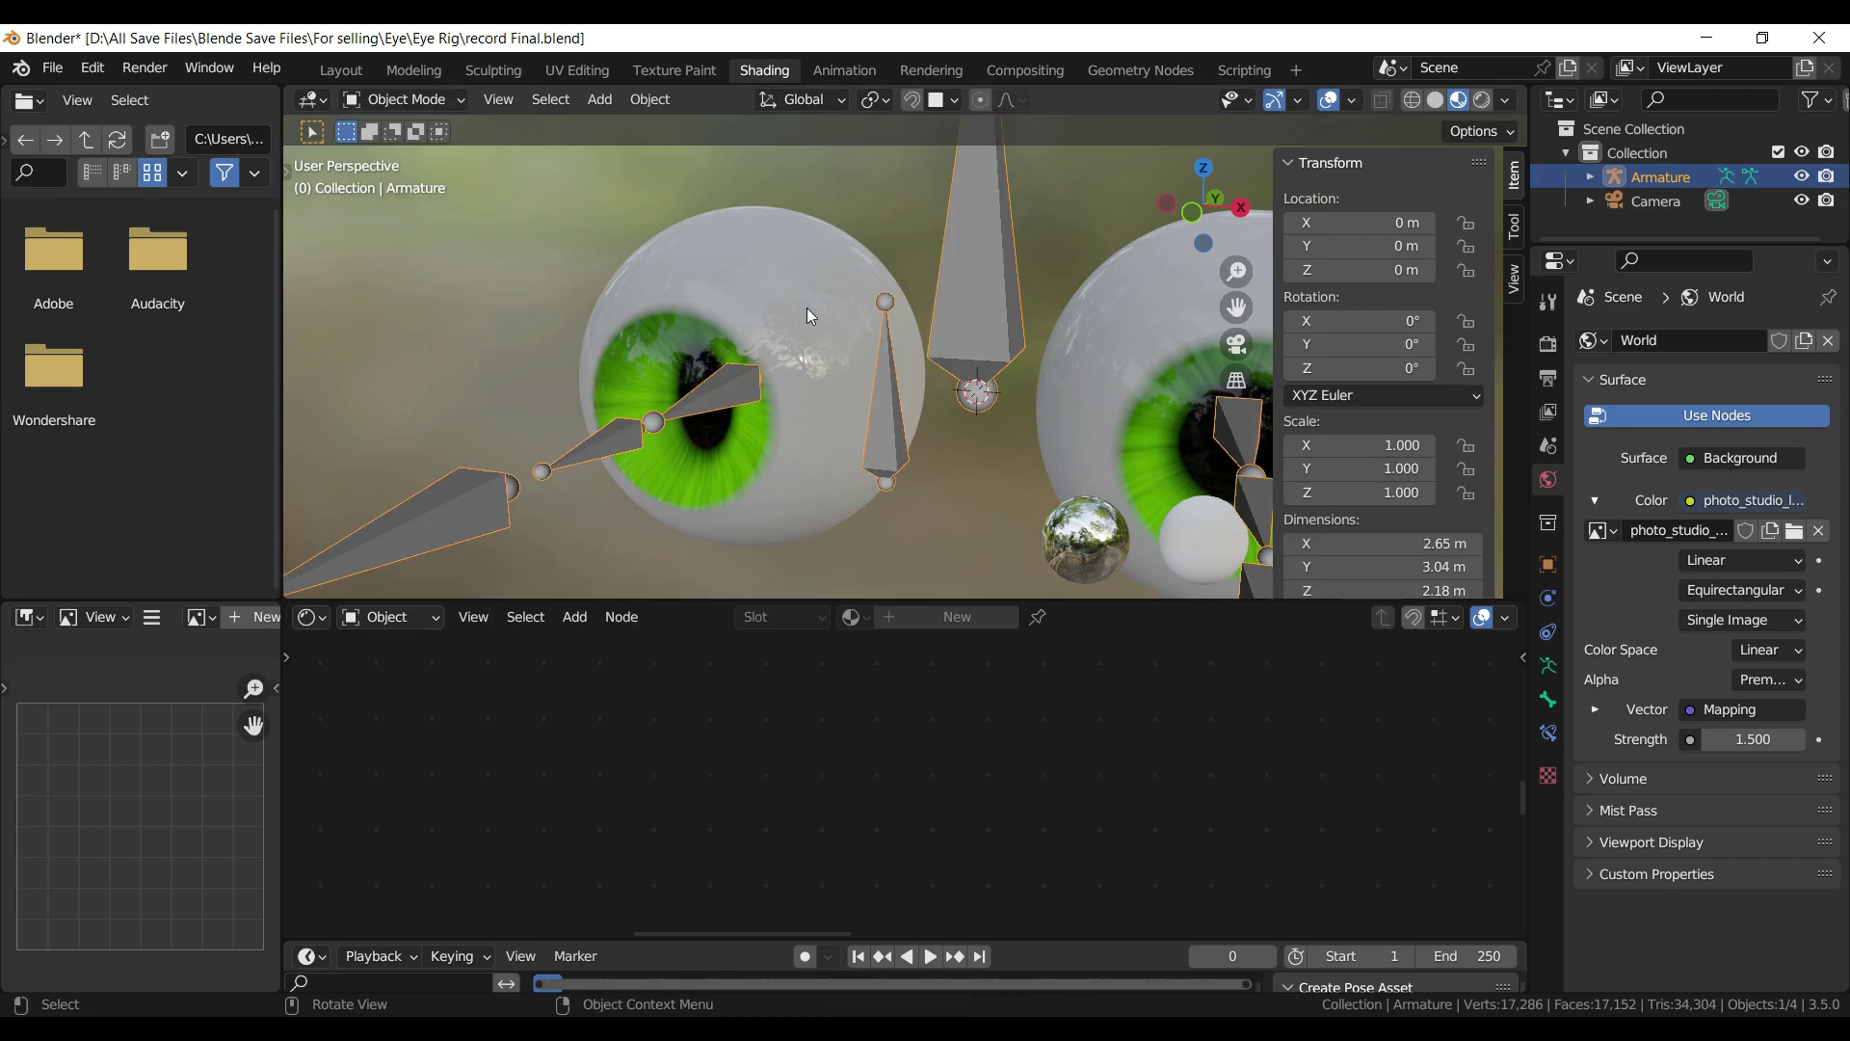
pyautogui.click(814, 318)
pyautogui.rightClick(821, 724)
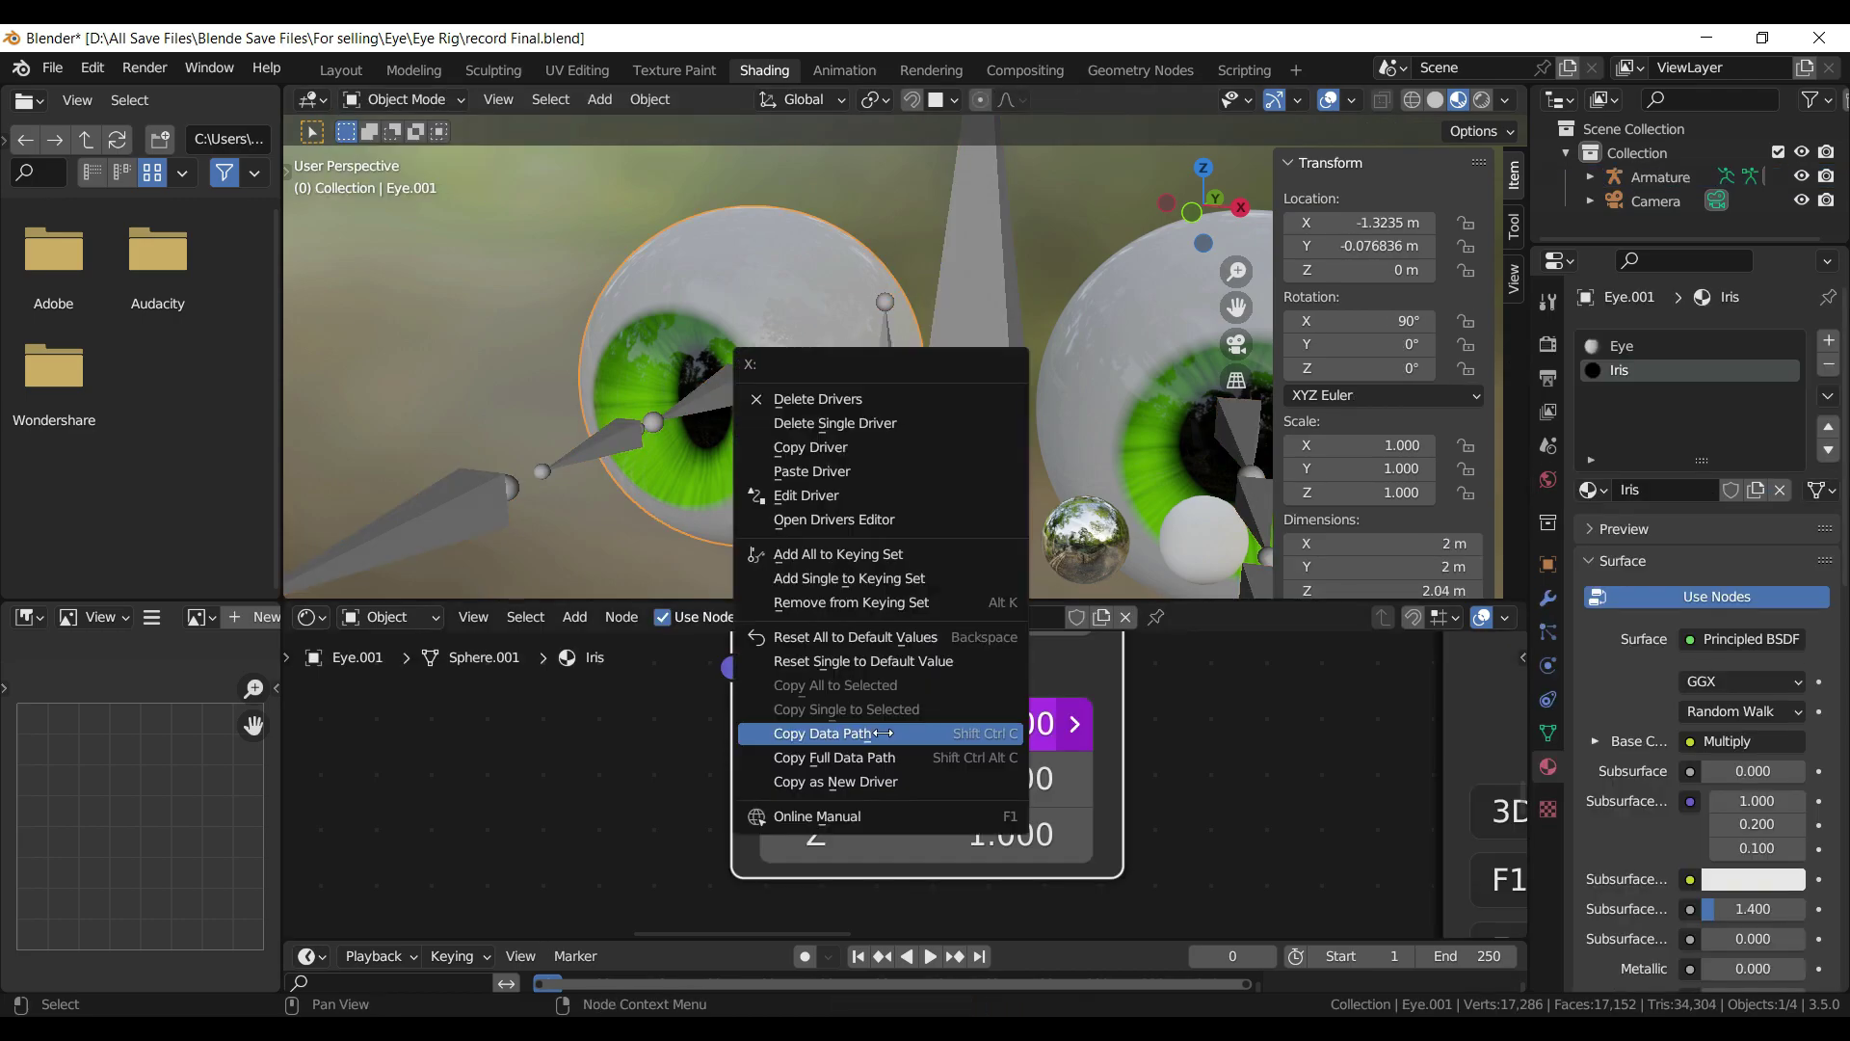
pyautogui.click(822, 494)
pyautogui.click(764, 829)
pyautogui.hotkey('ctrl', 'v')
pyautogui.write('.x')
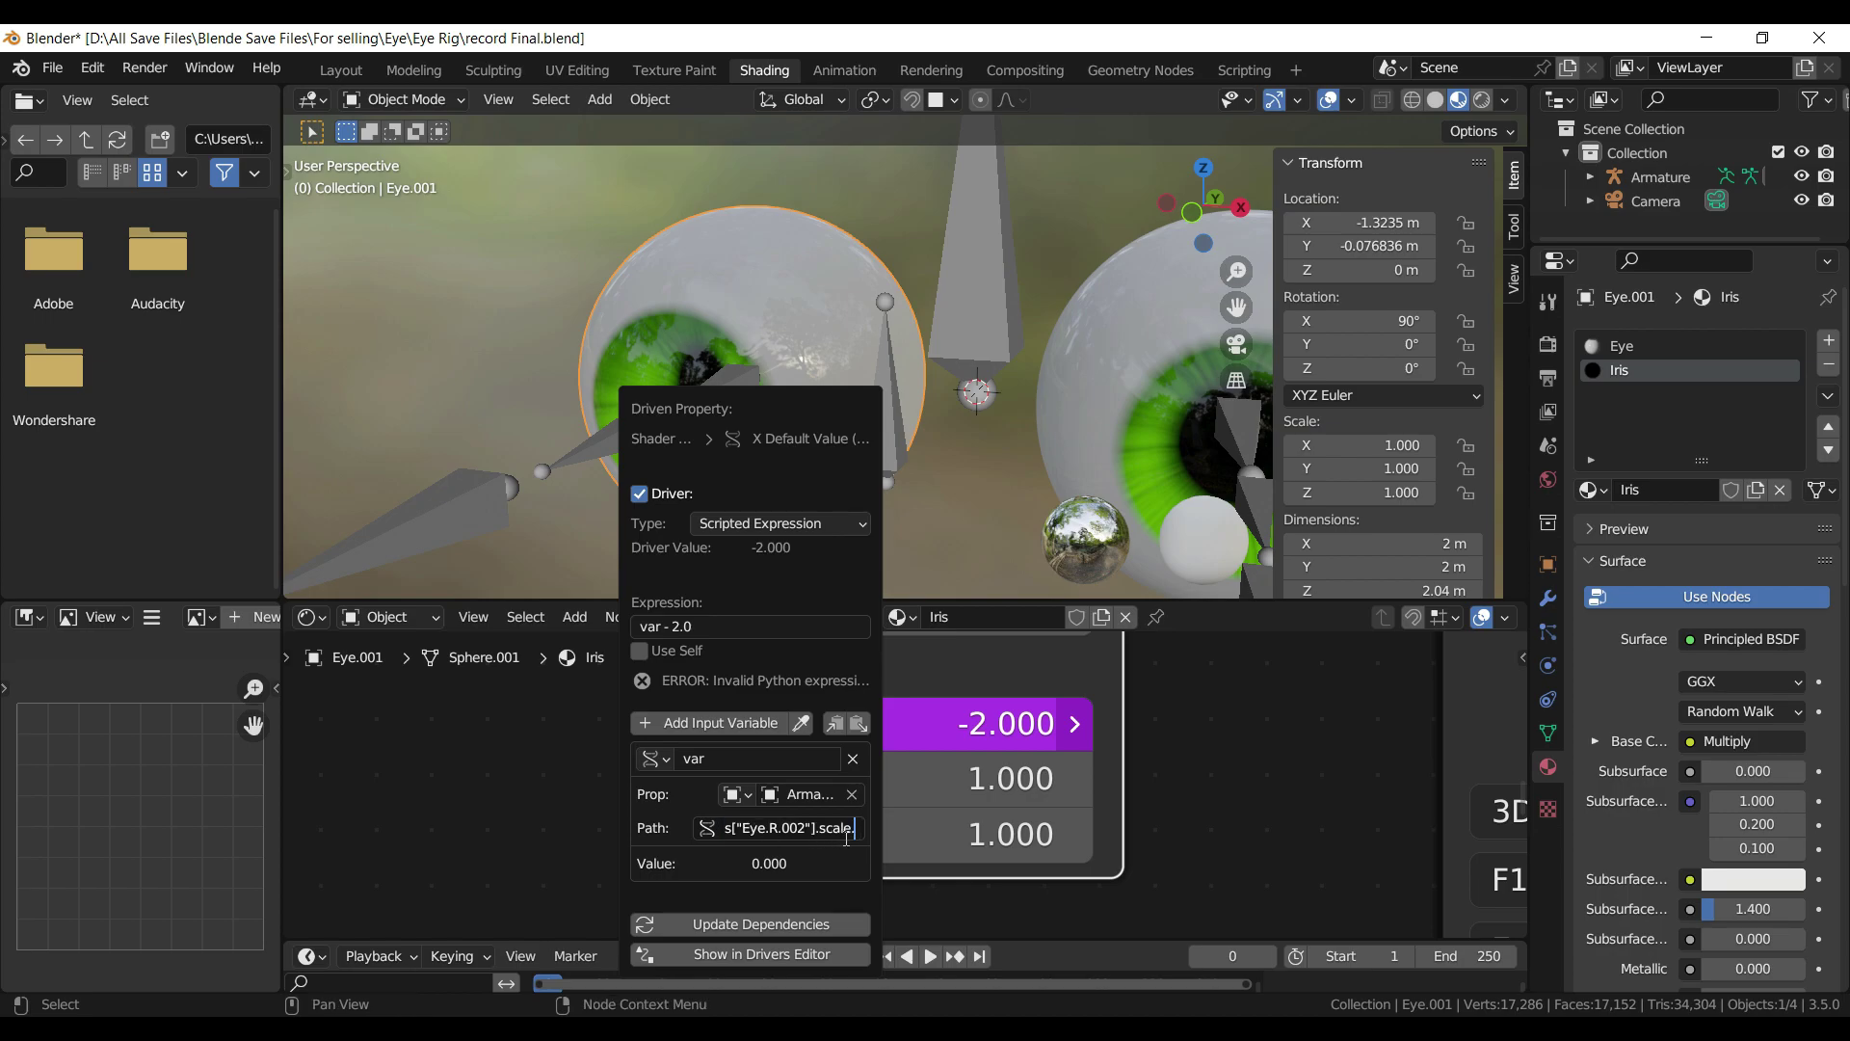
pyautogui.press('Return')
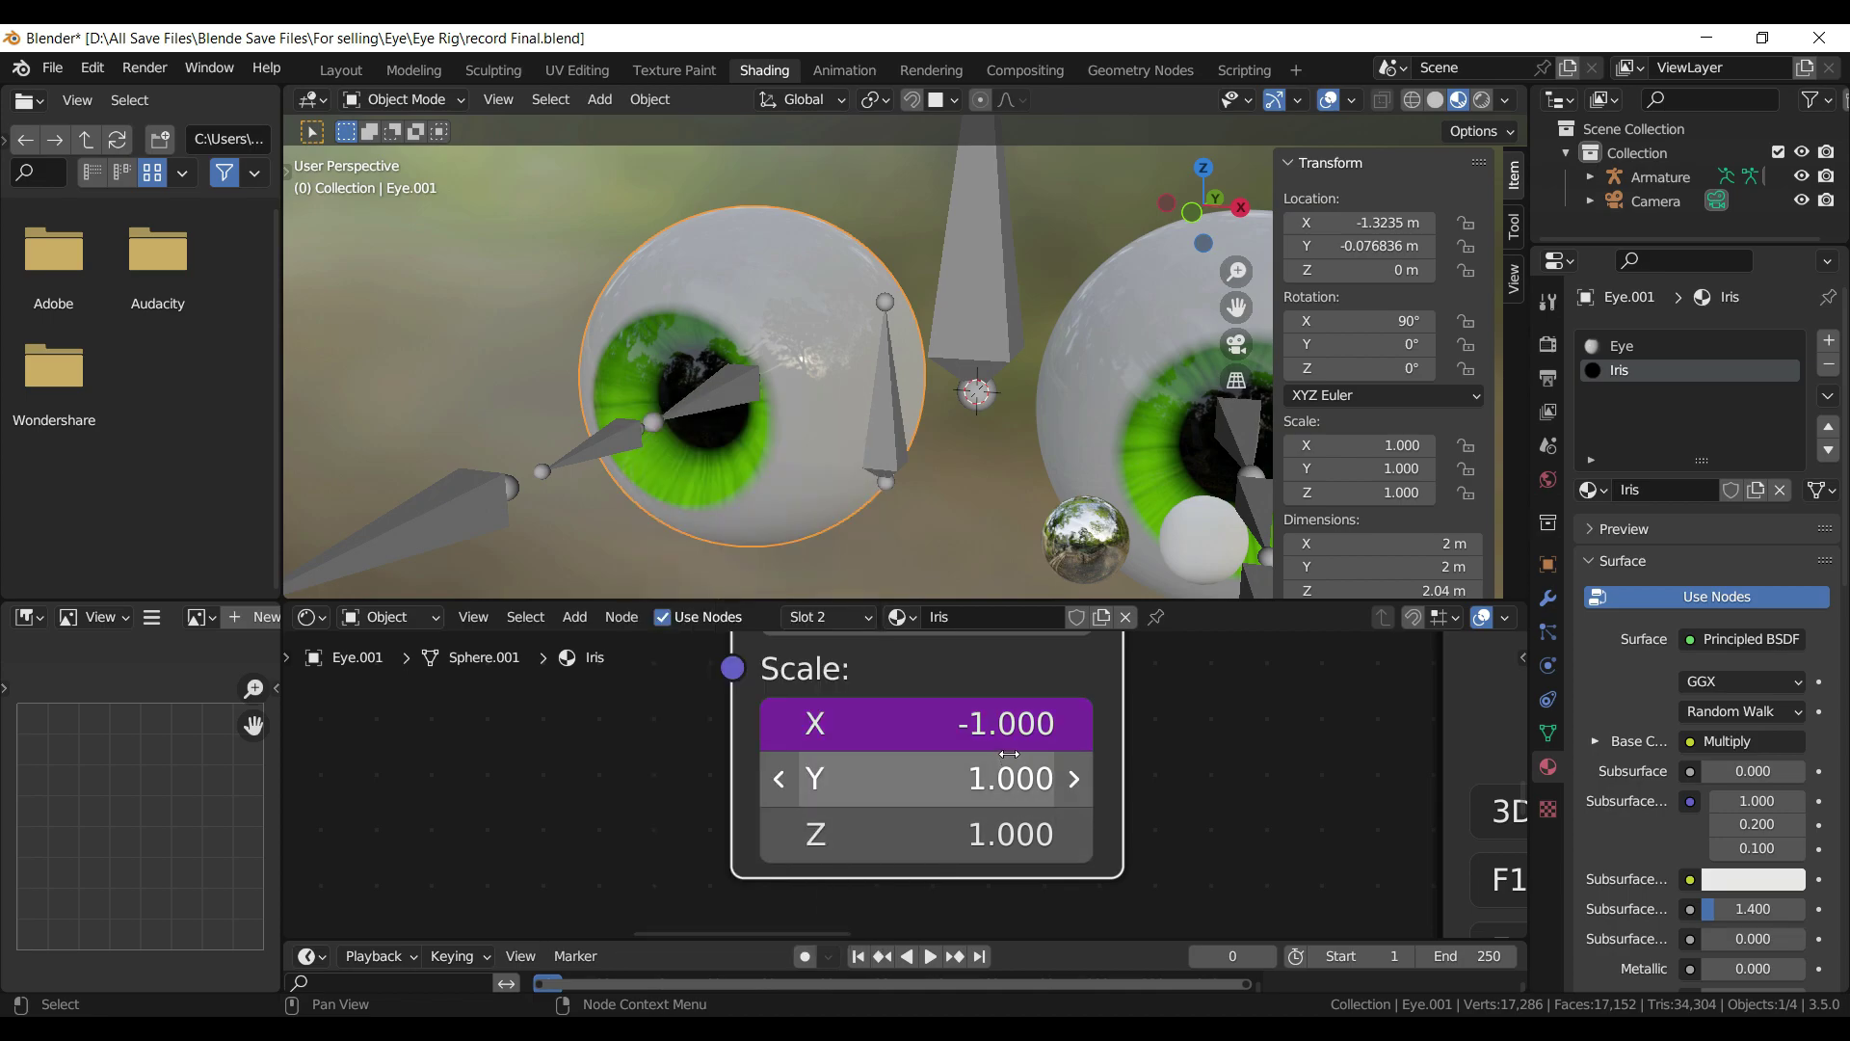
# - Copy the Mapping X scale driver to the Y scale
pyautogui.rightClick(790, 727)
pyautogui.click(824, 619)
pyautogui.rightClick(800, 777)
pyautogui.click(817, 668)
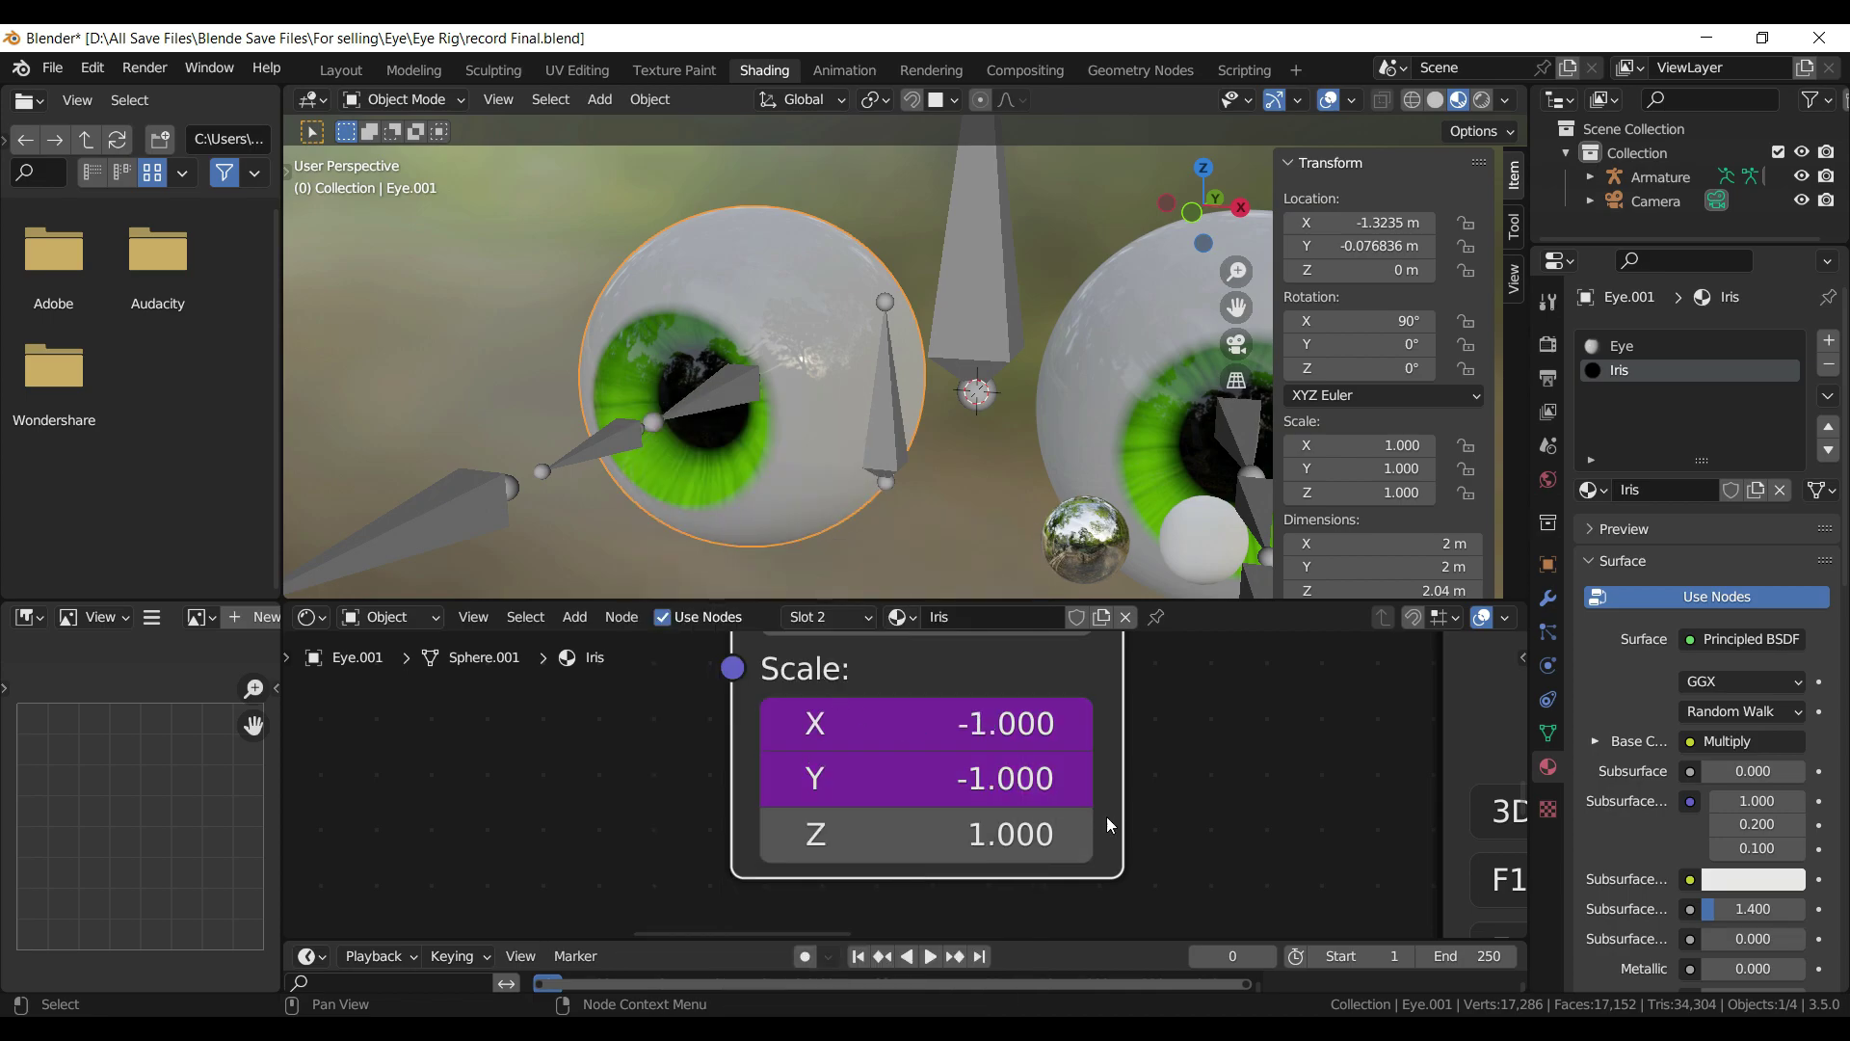
# - Edit the Mapping Y scale driver so its path for Eye.R.002 ends in scale.y, and update its dependencies
pyautogui.rightClick(882, 778)
pyautogui.click(707, 668)
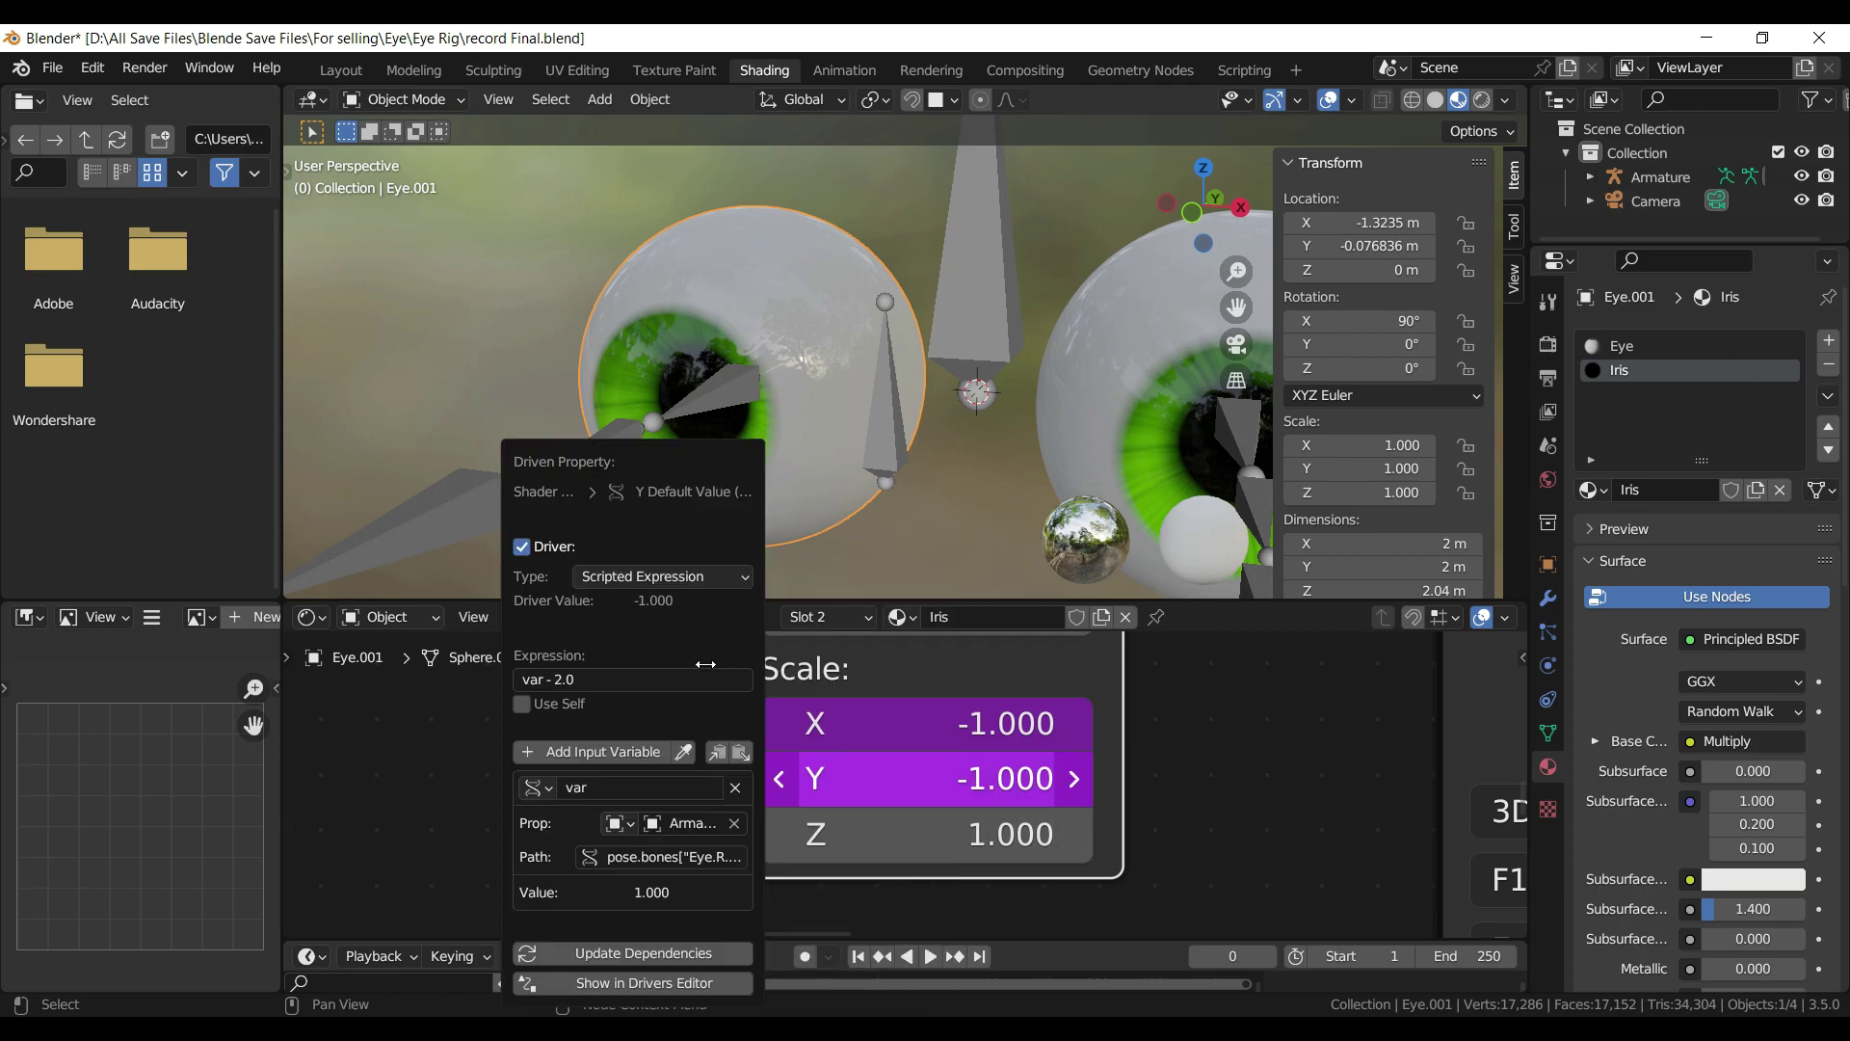
pyautogui.click(710, 867)
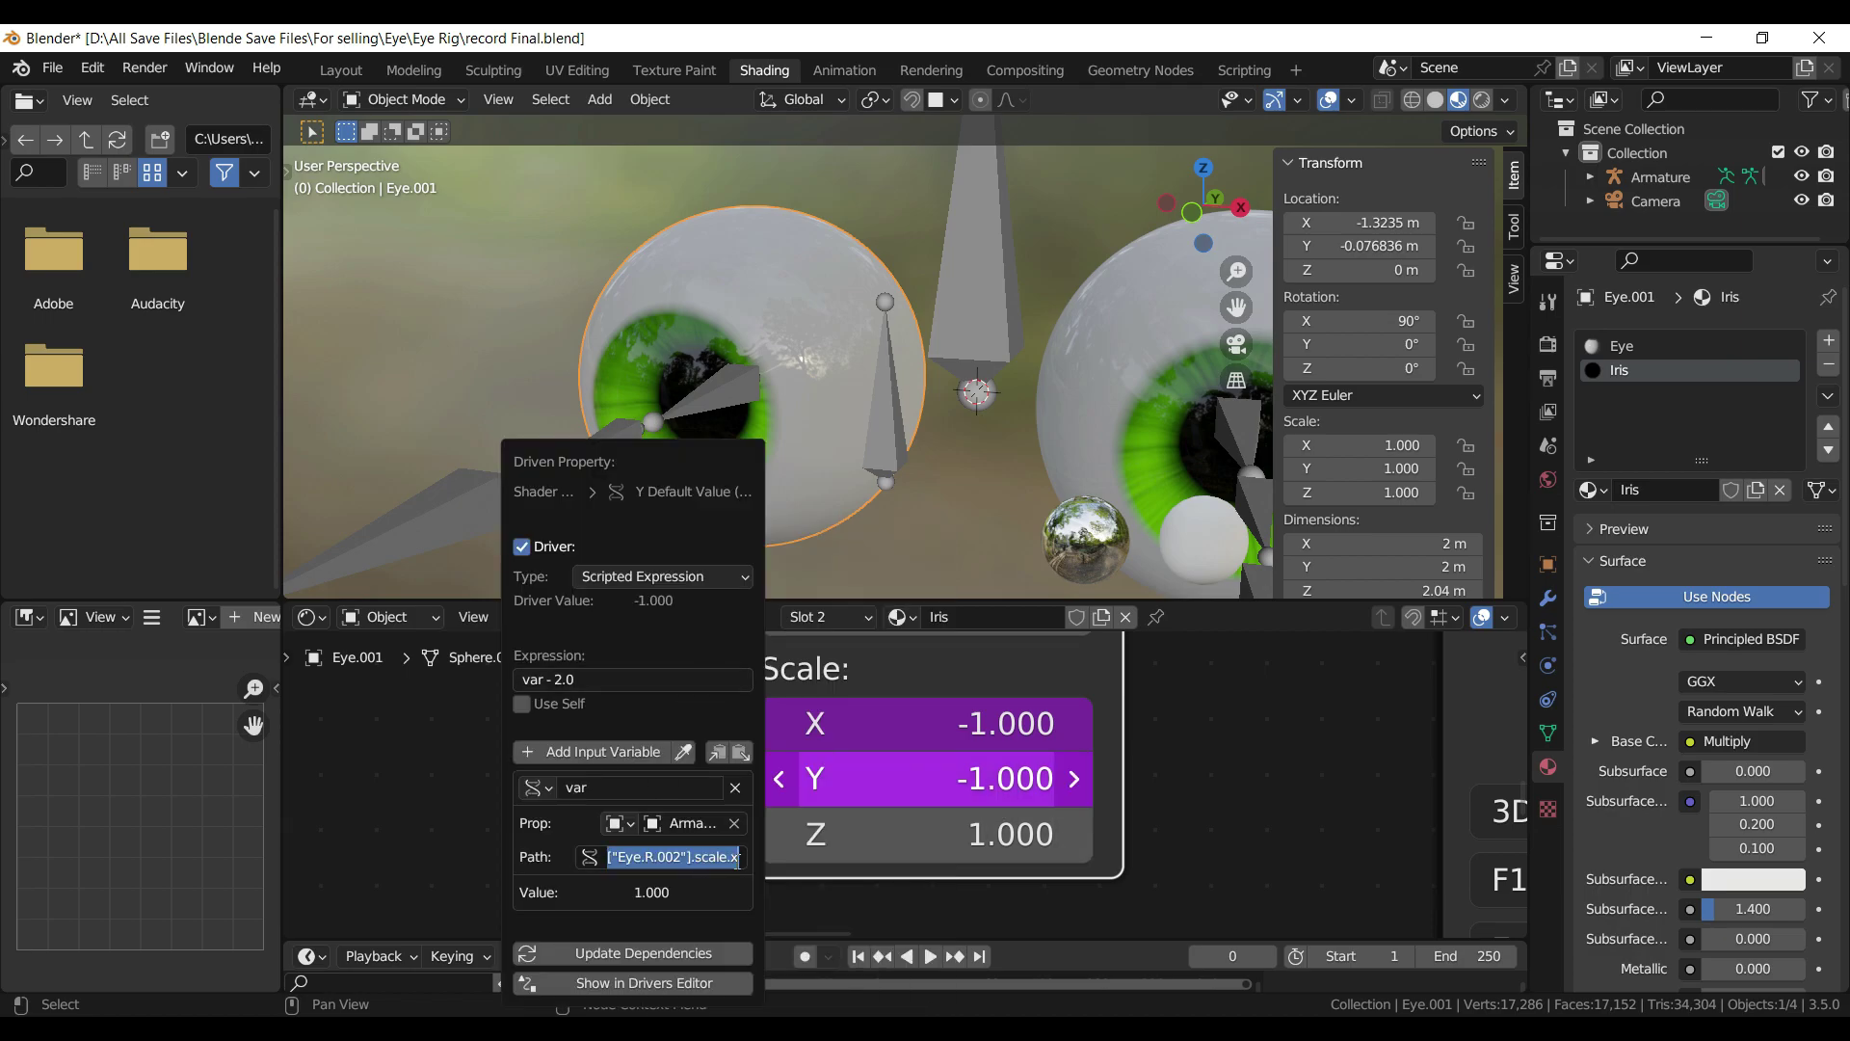
pyautogui.click(737, 859)
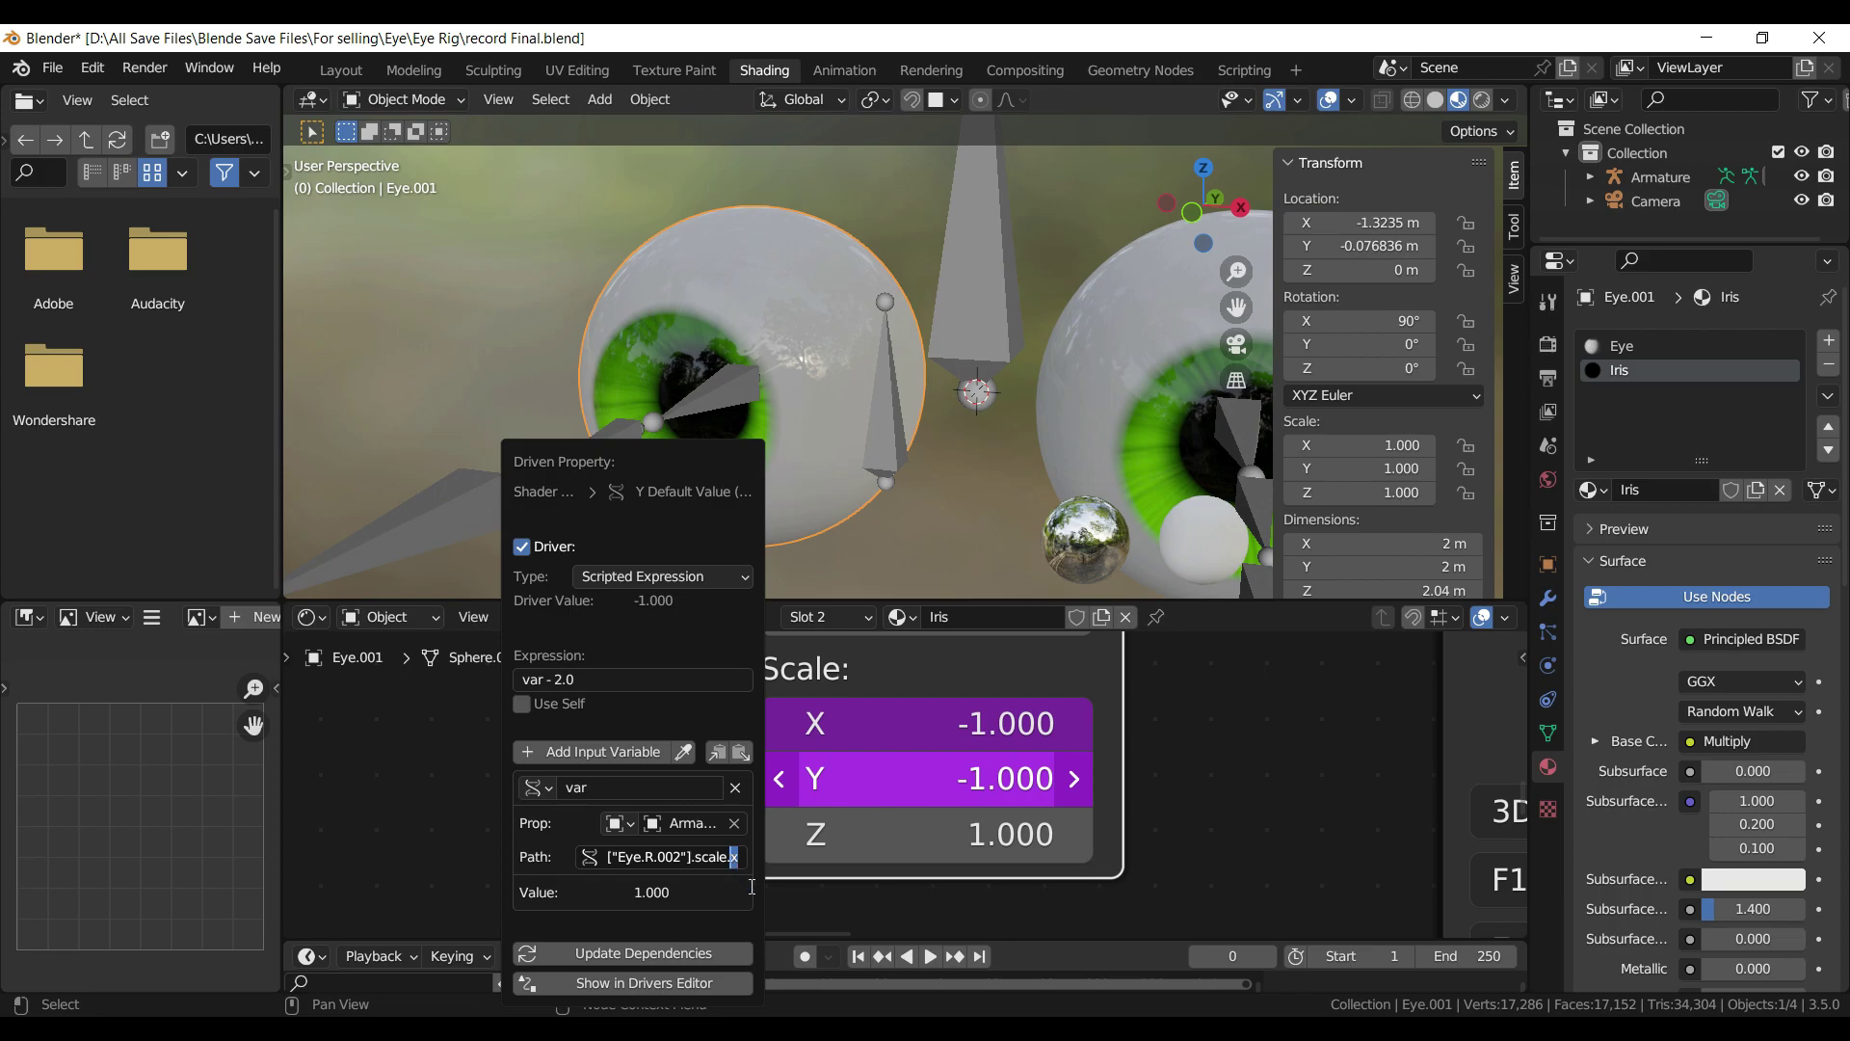
pyautogui.write('y')
pyautogui.click(679, 954)
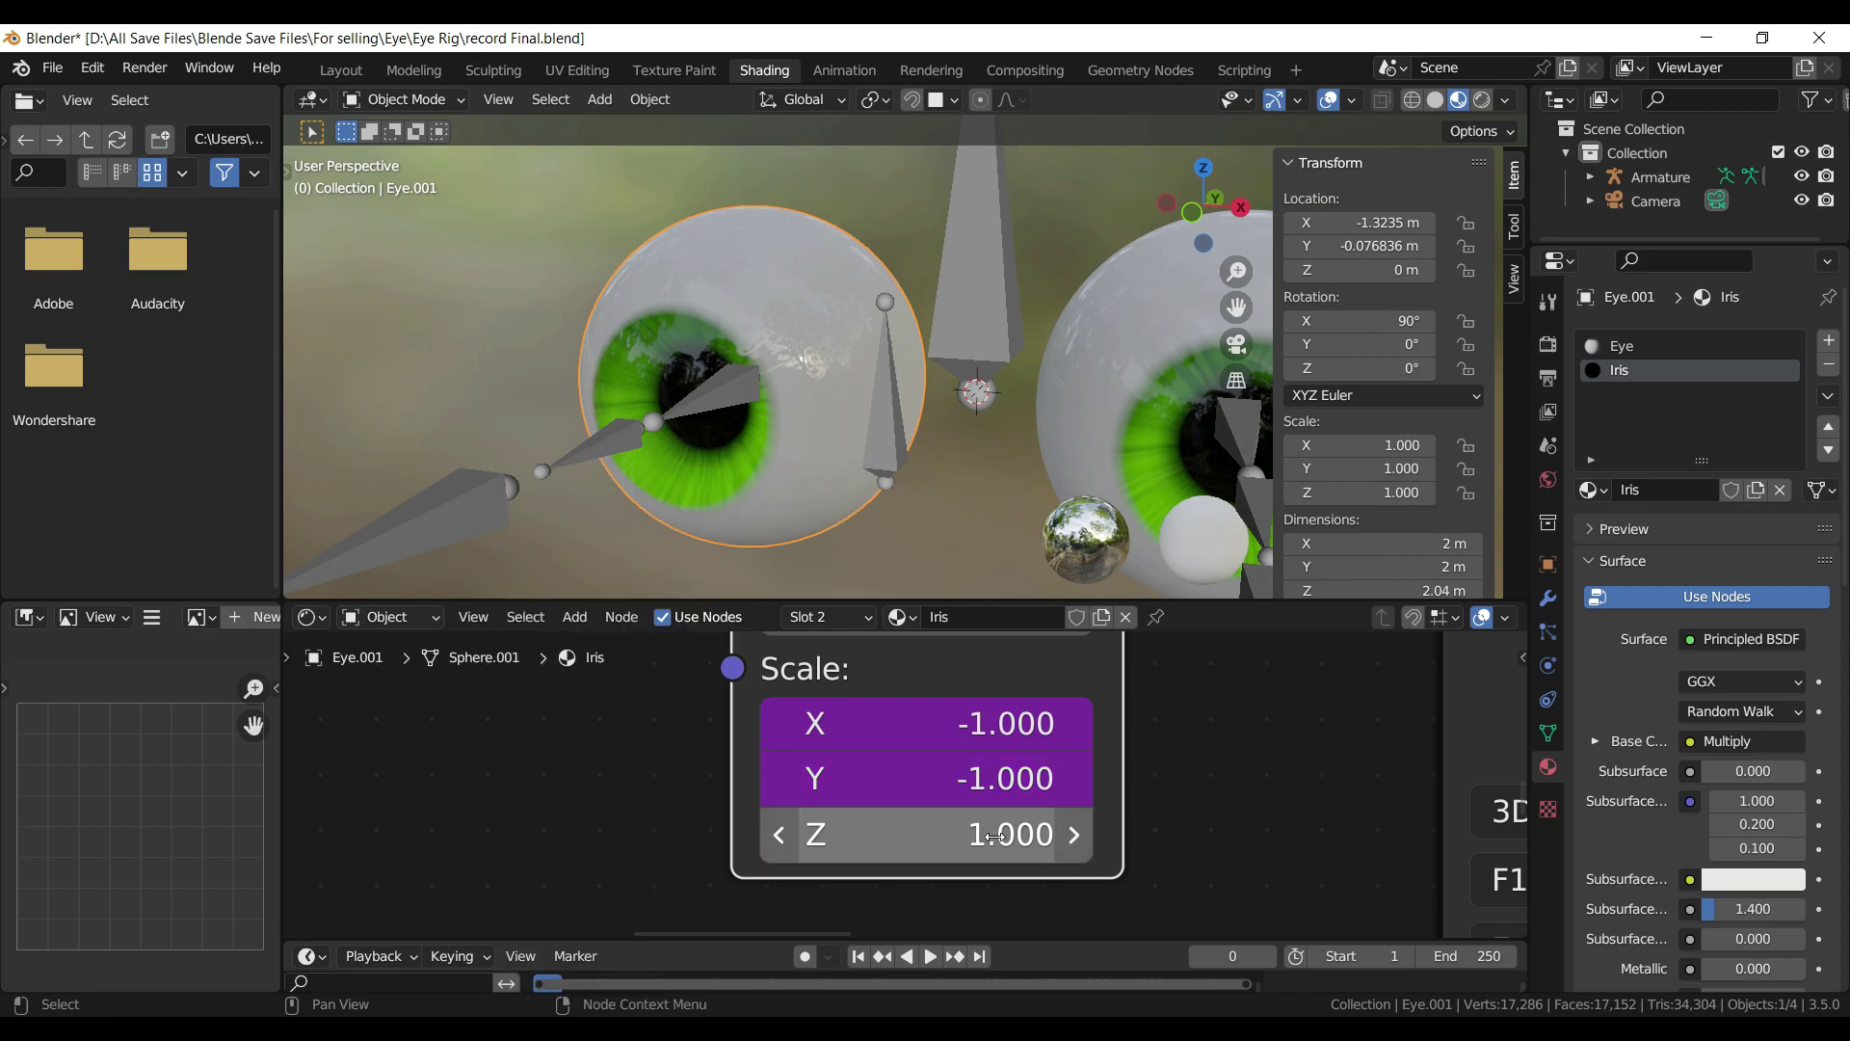
# - Paste the driver onto the Mapping Z scale, point its path at the Eye.R.002 bone's Z scale, and update its dependencies
pyautogui.rightClick(868, 834)
pyautogui.click(854, 668)
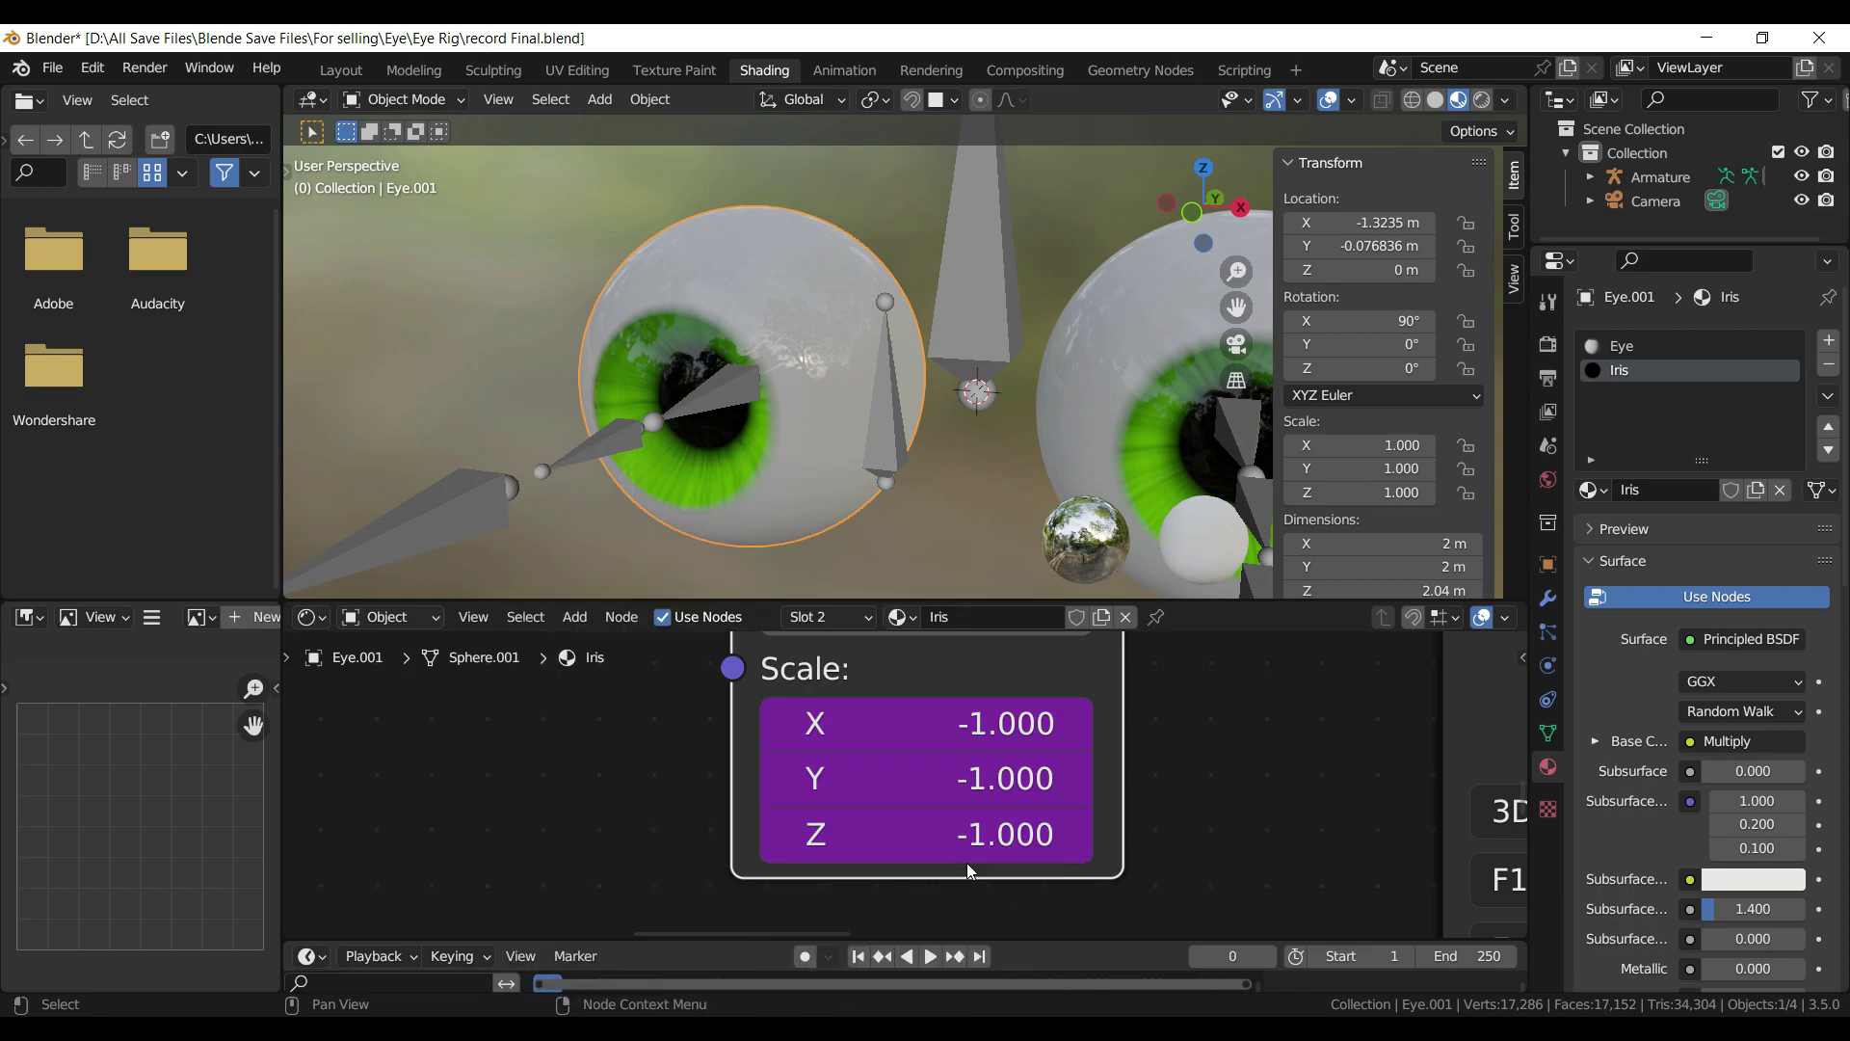
pyautogui.rightClick(848, 834)
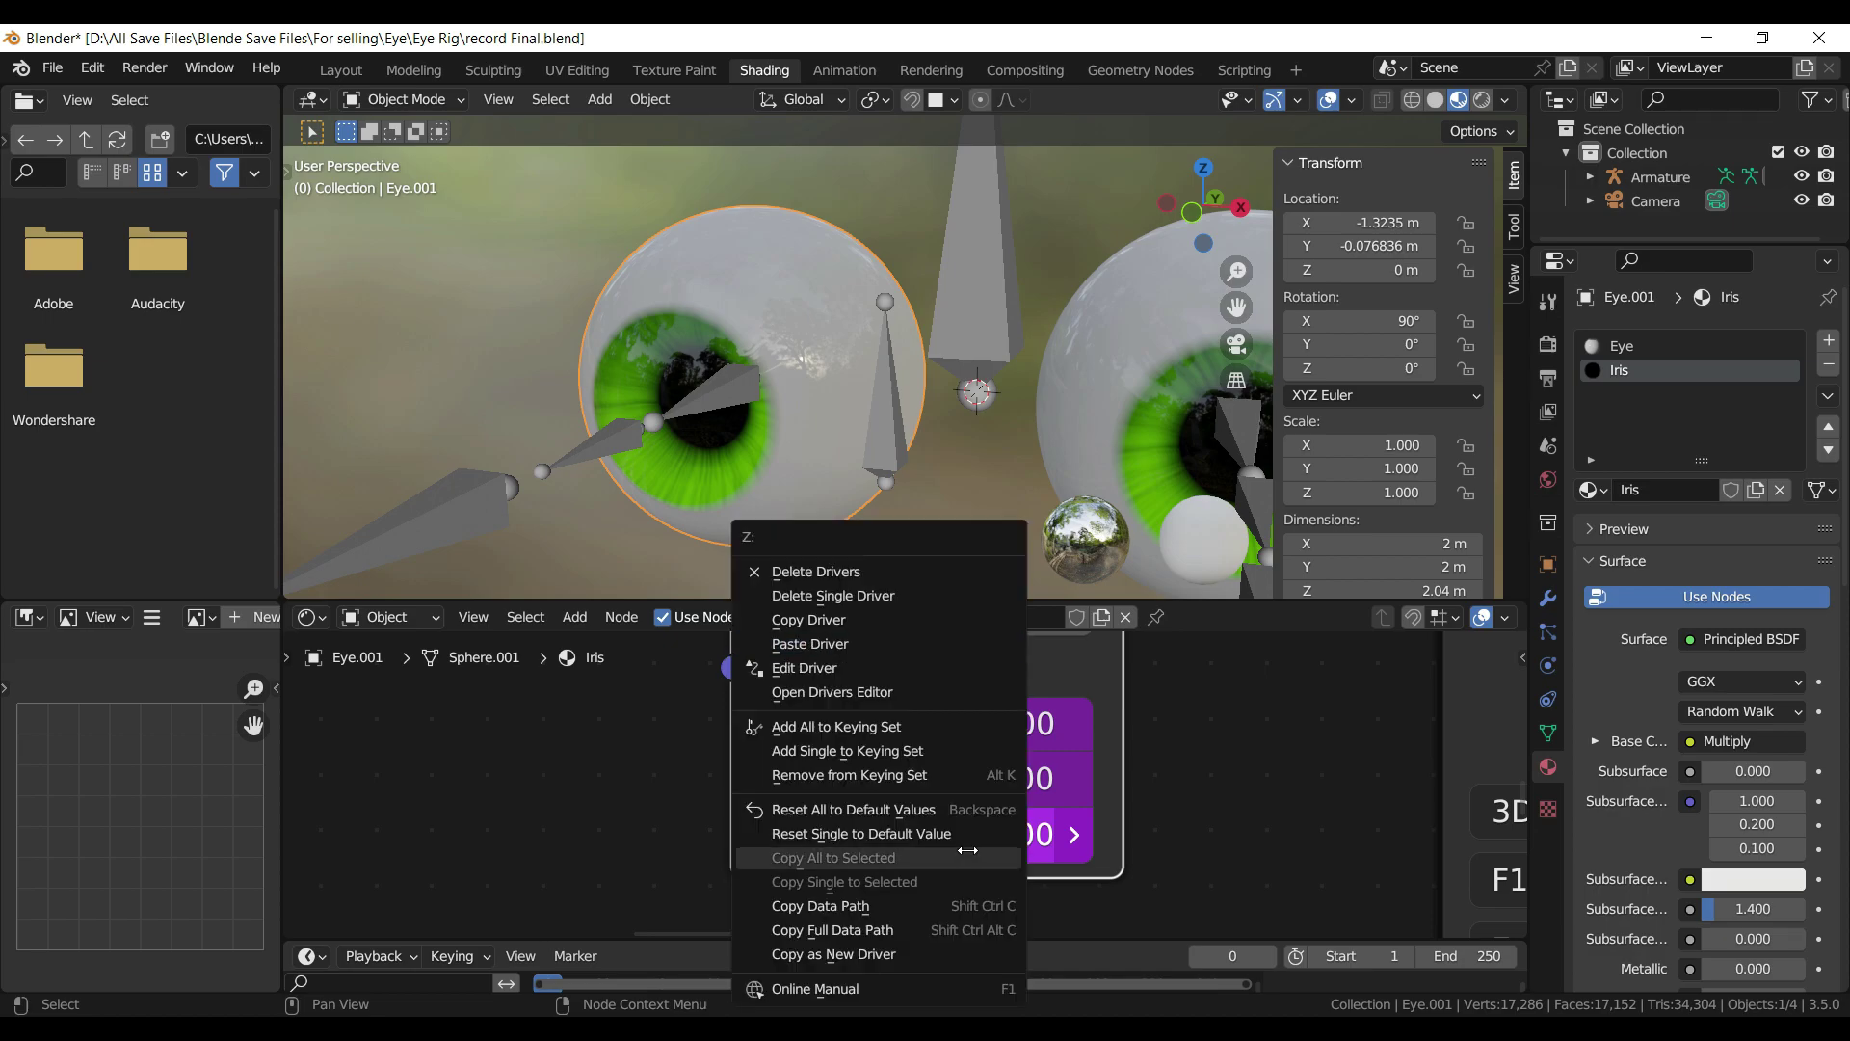
pyautogui.click(816, 667)
pyautogui.click(845, 864)
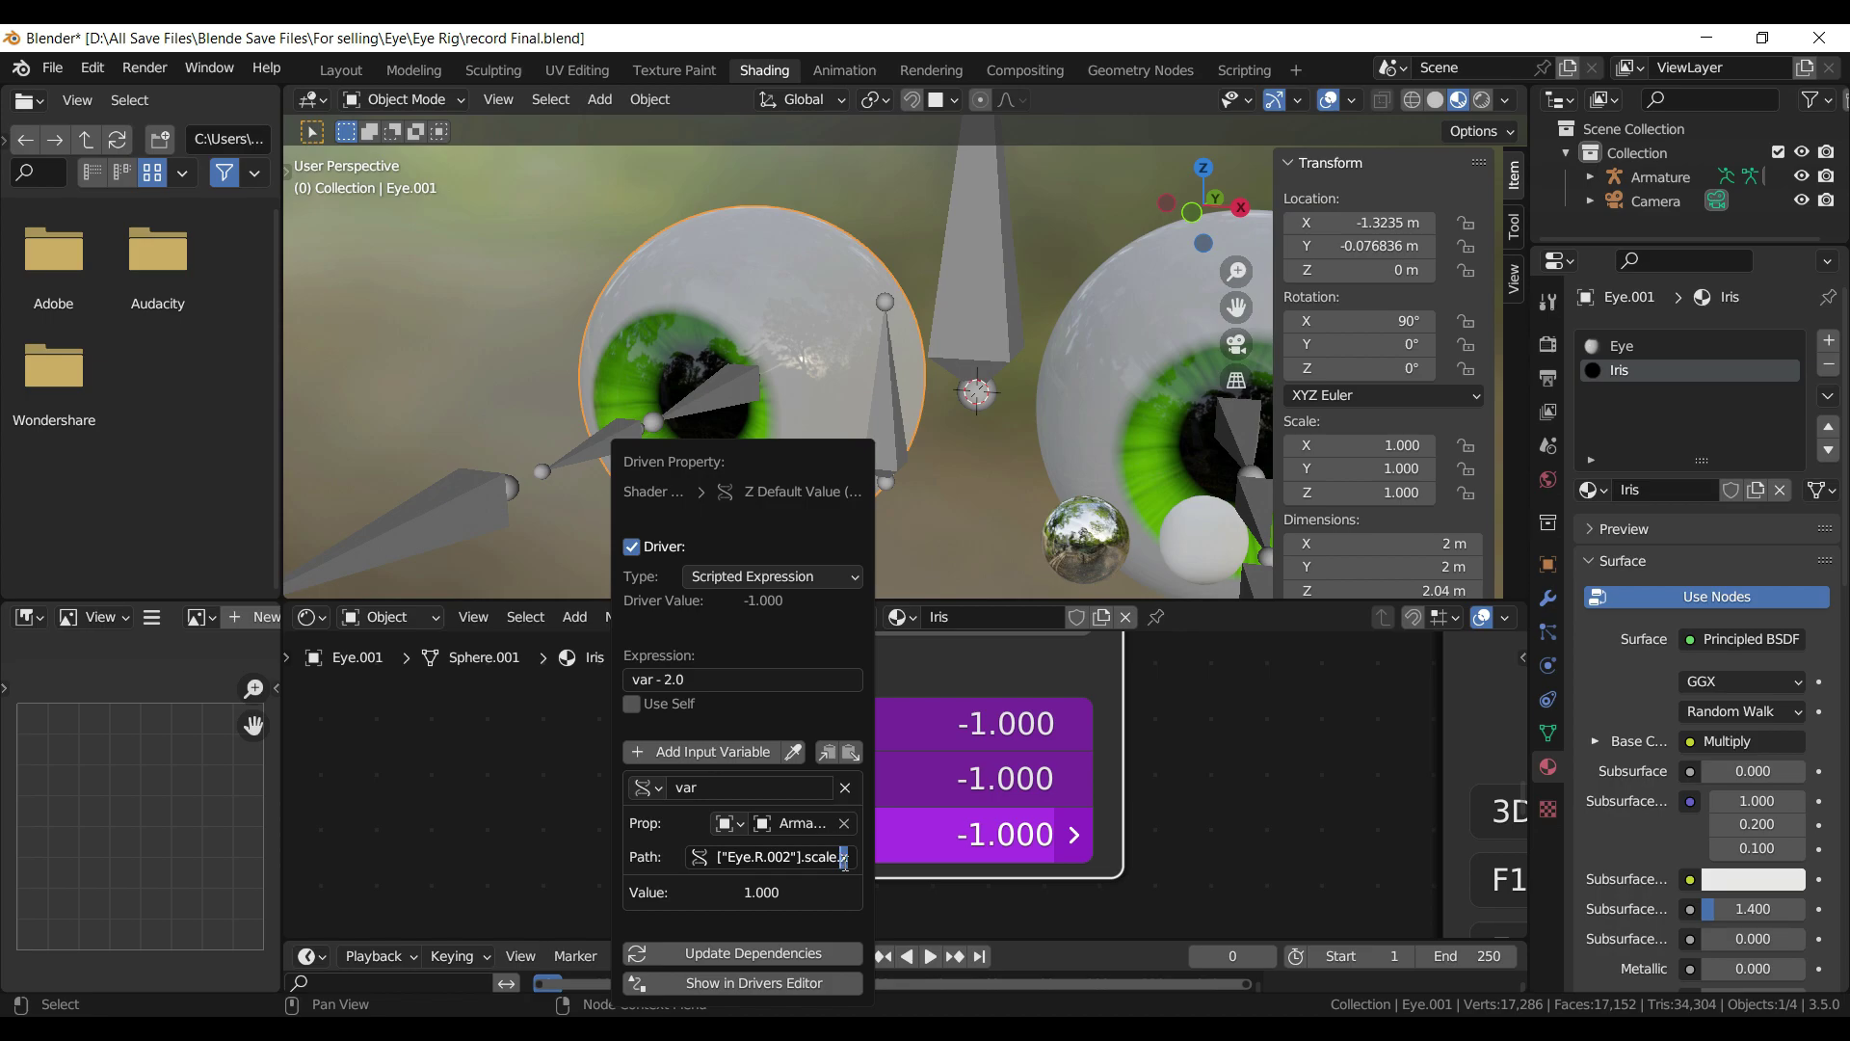
pyautogui.click(827, 952)
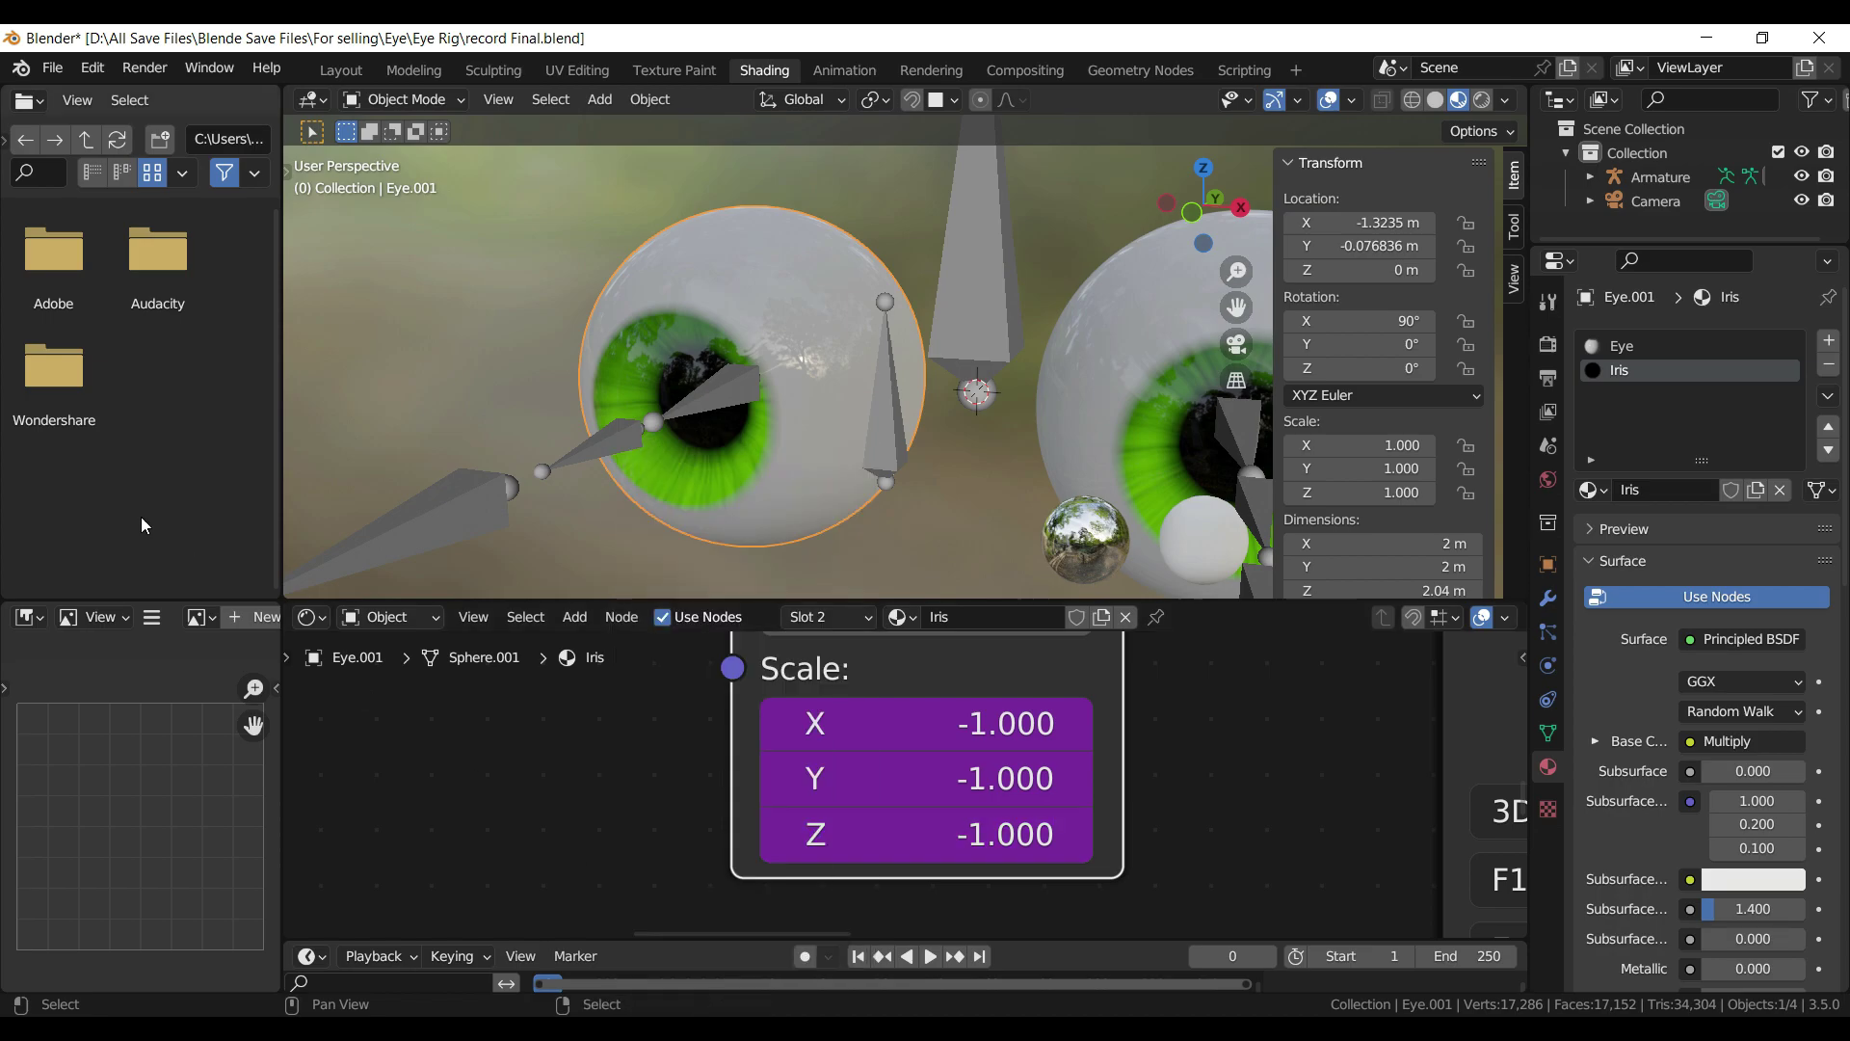
# - Put the armature in Pose Mode, try scaling the Eye.R.002 bone, cancel the scaling, and save the file
pyautogui.click(575, 453)
pyautogui.click(404, 99)
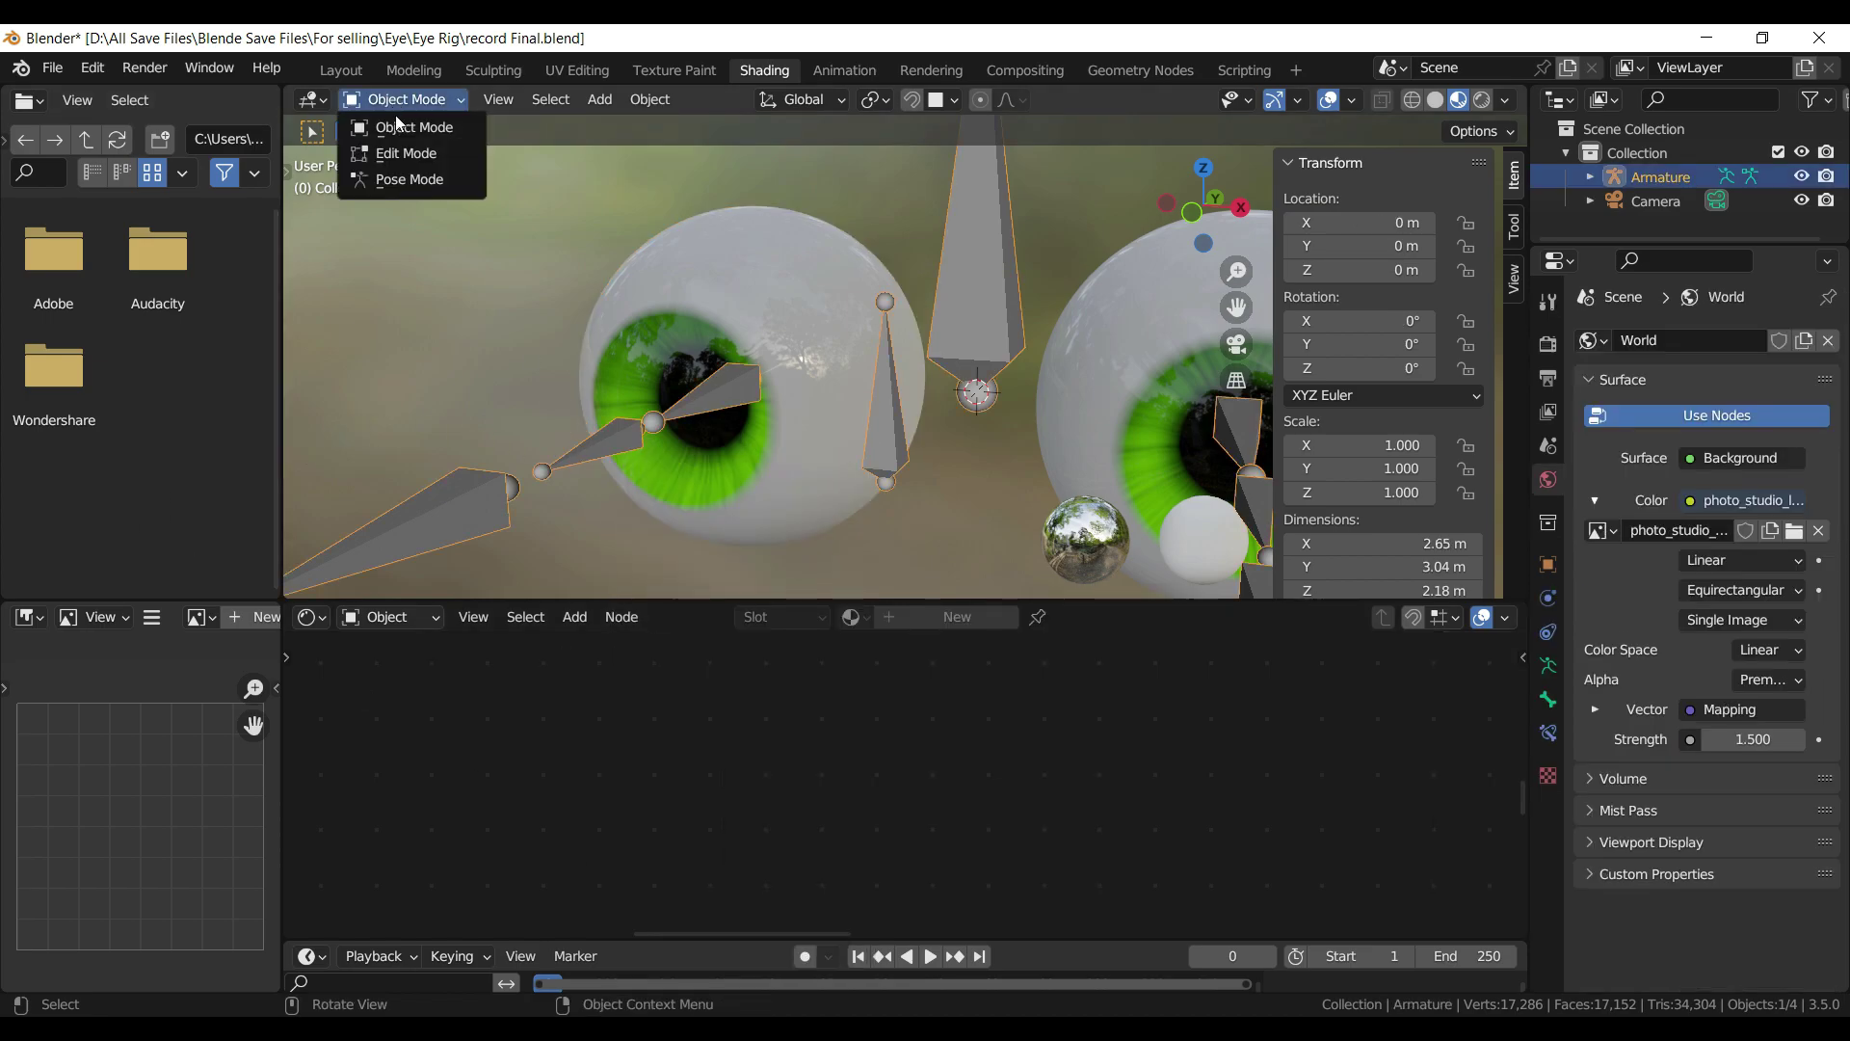
pyautogui.click(400, 178)
pyautogui.press('s')
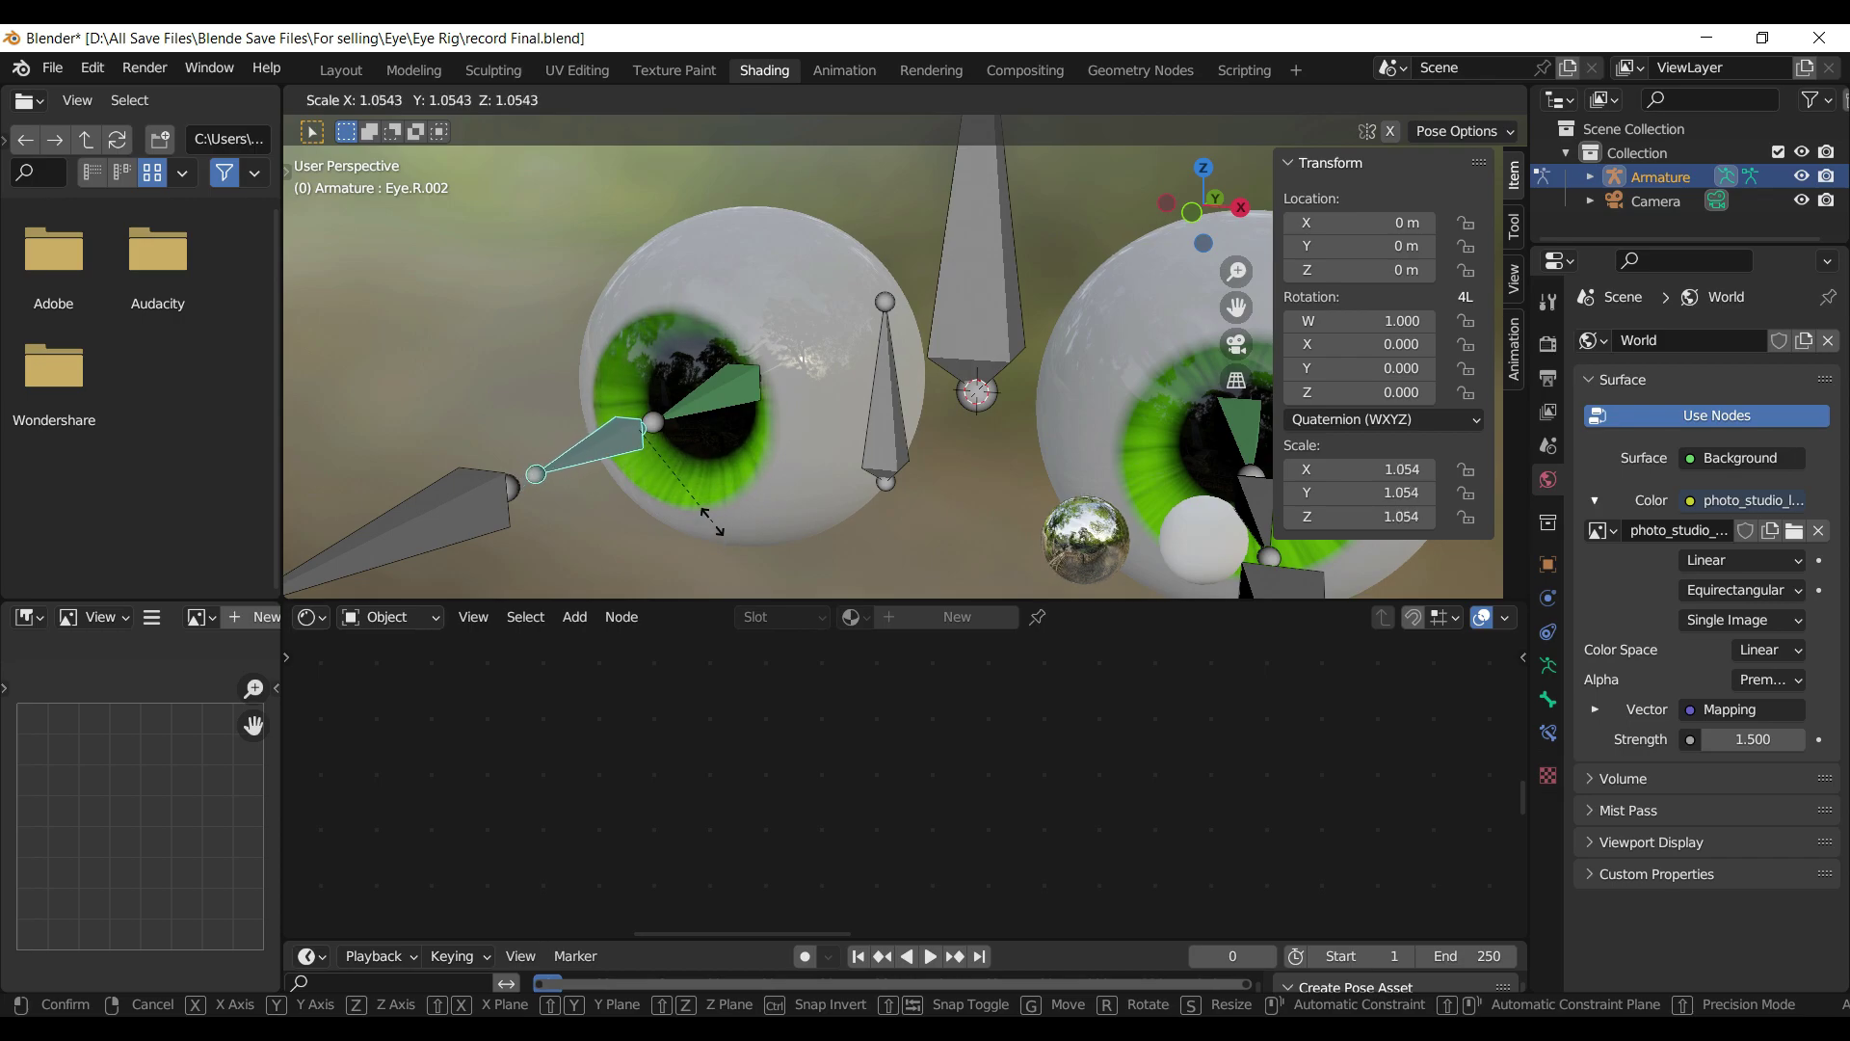
pyautogui.press('Escape')
pyautogui.hotkey('ctrl', 's')
pyautogui.scroll(-3, 830, 383)
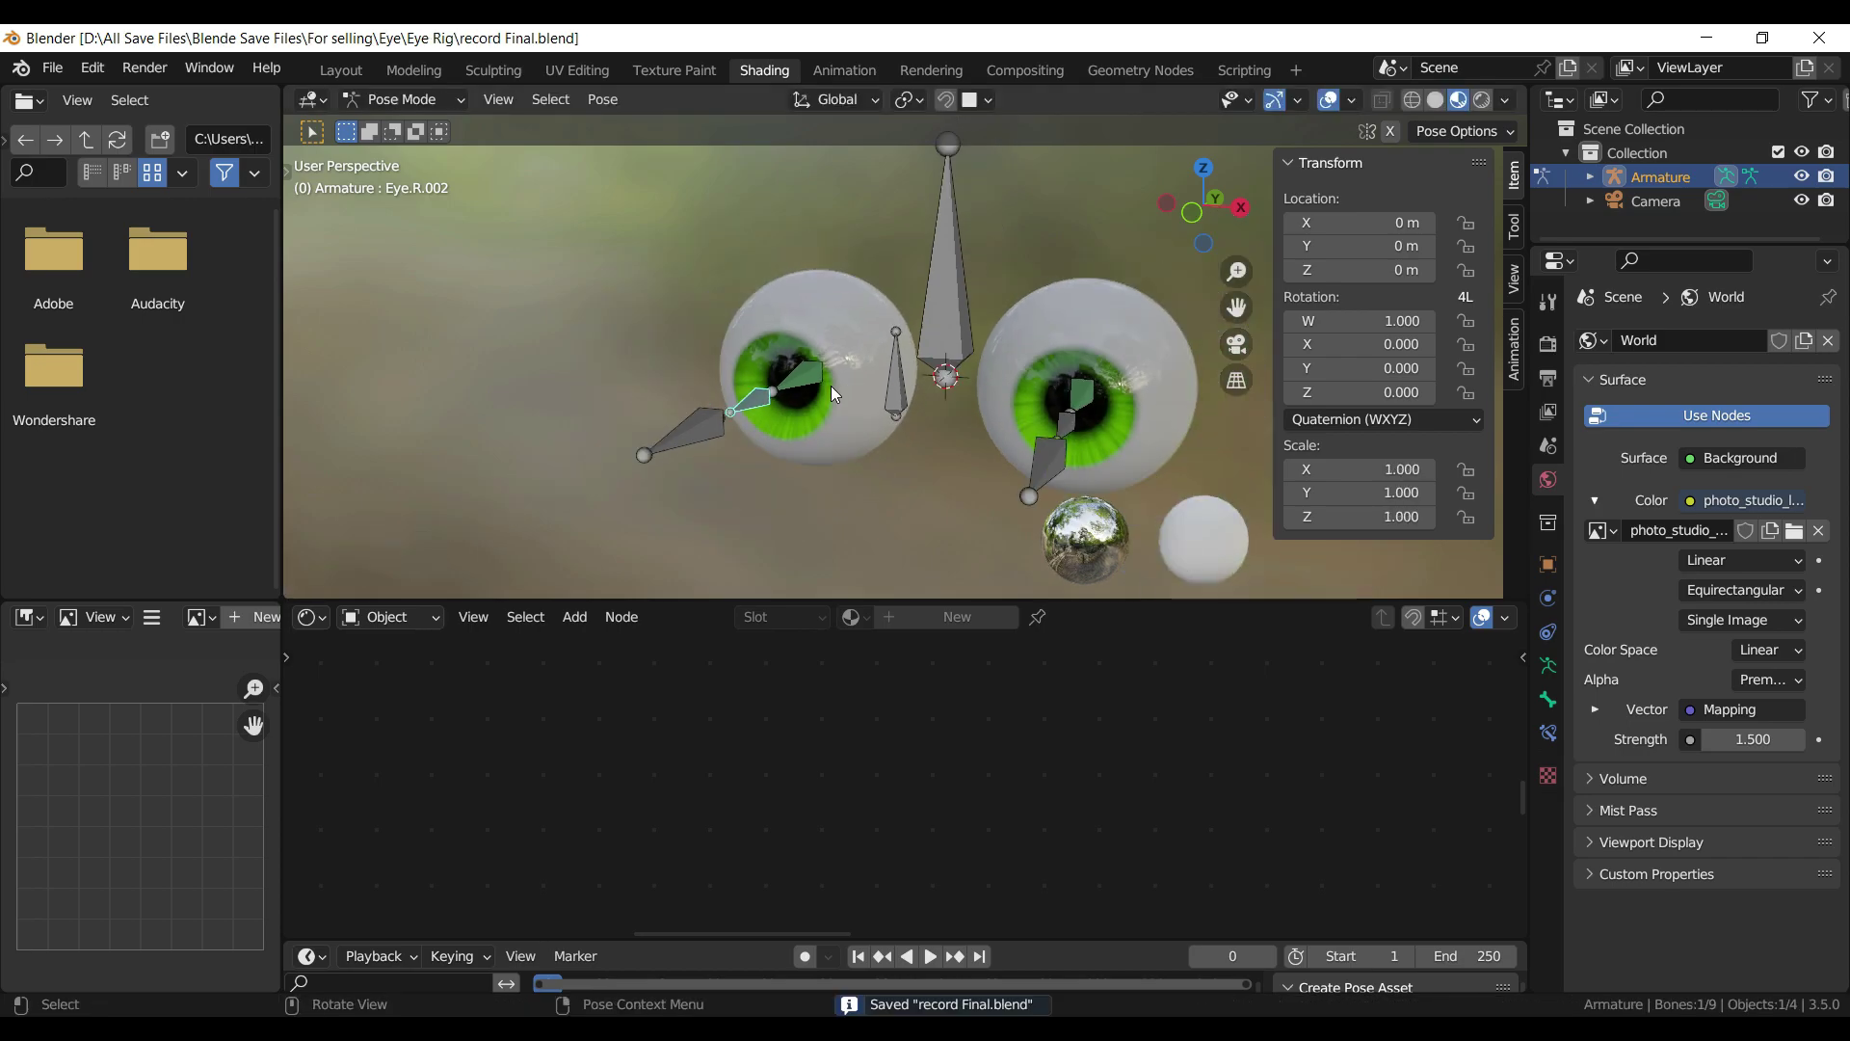
pyautogui.hotkey('ctrl', 'z')
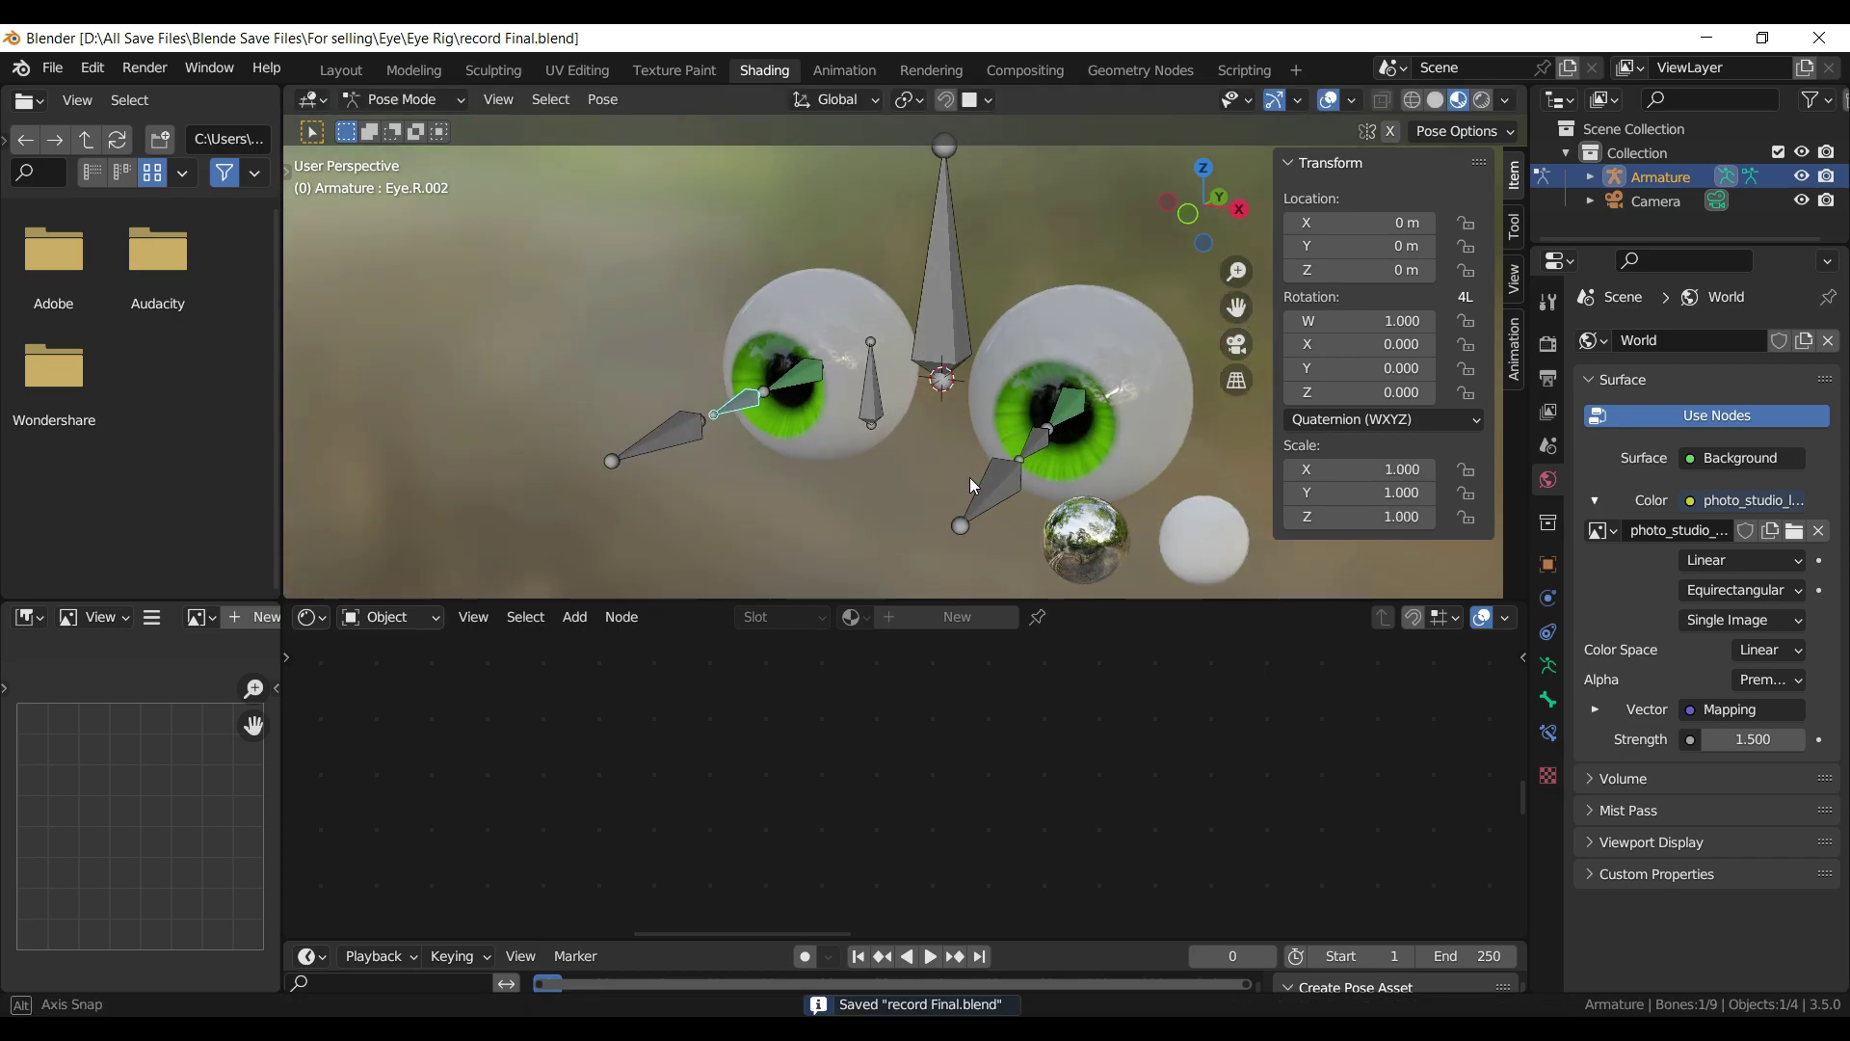
# - Switch to the Layout workspace and set the viewport to Rendered shading with both eyes in view
pyautogui.click(341, 70)
pyautogui.scroll(-2, 650, 472)
pyautogui.moveTo(672, 505); pyautogui.dragTo(1221, 328, button='middle')
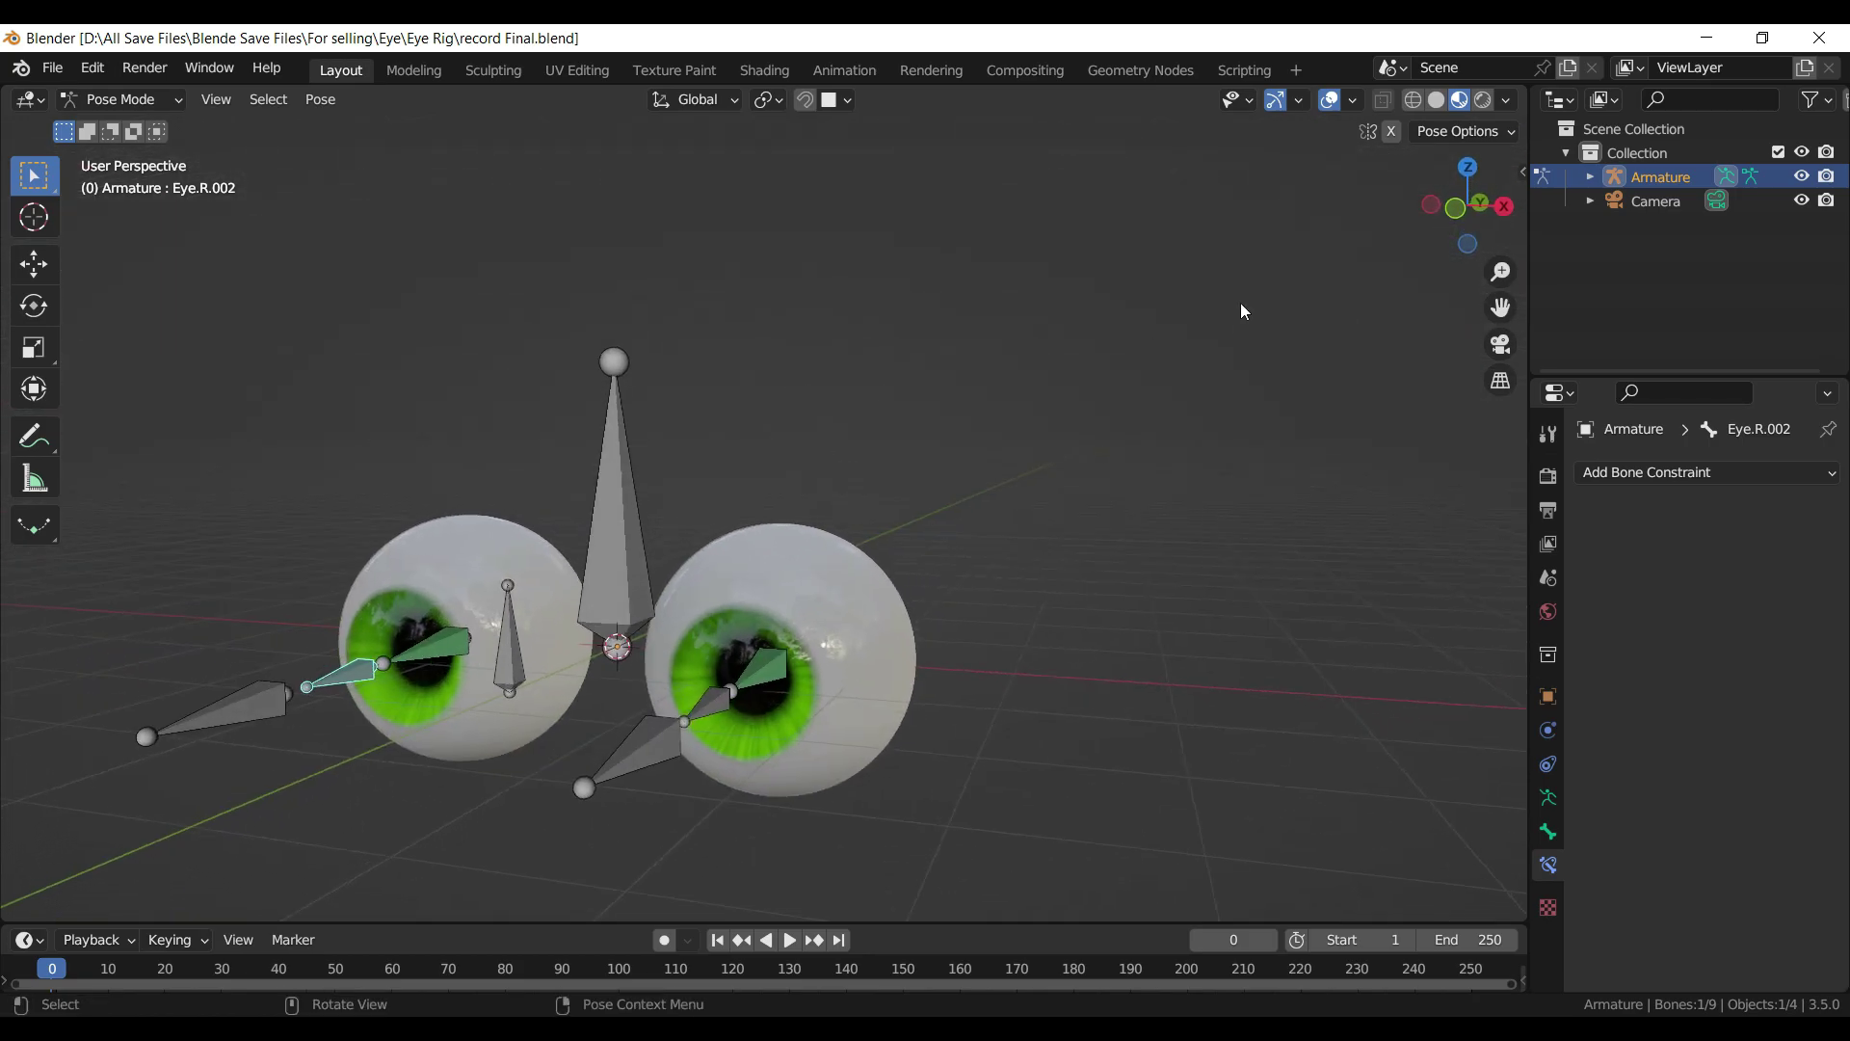
pyautogui.click(1482, 99)
pyautogui.moveTo(838, 517); pyautogui.dragTo(1051, 545, button='middle')
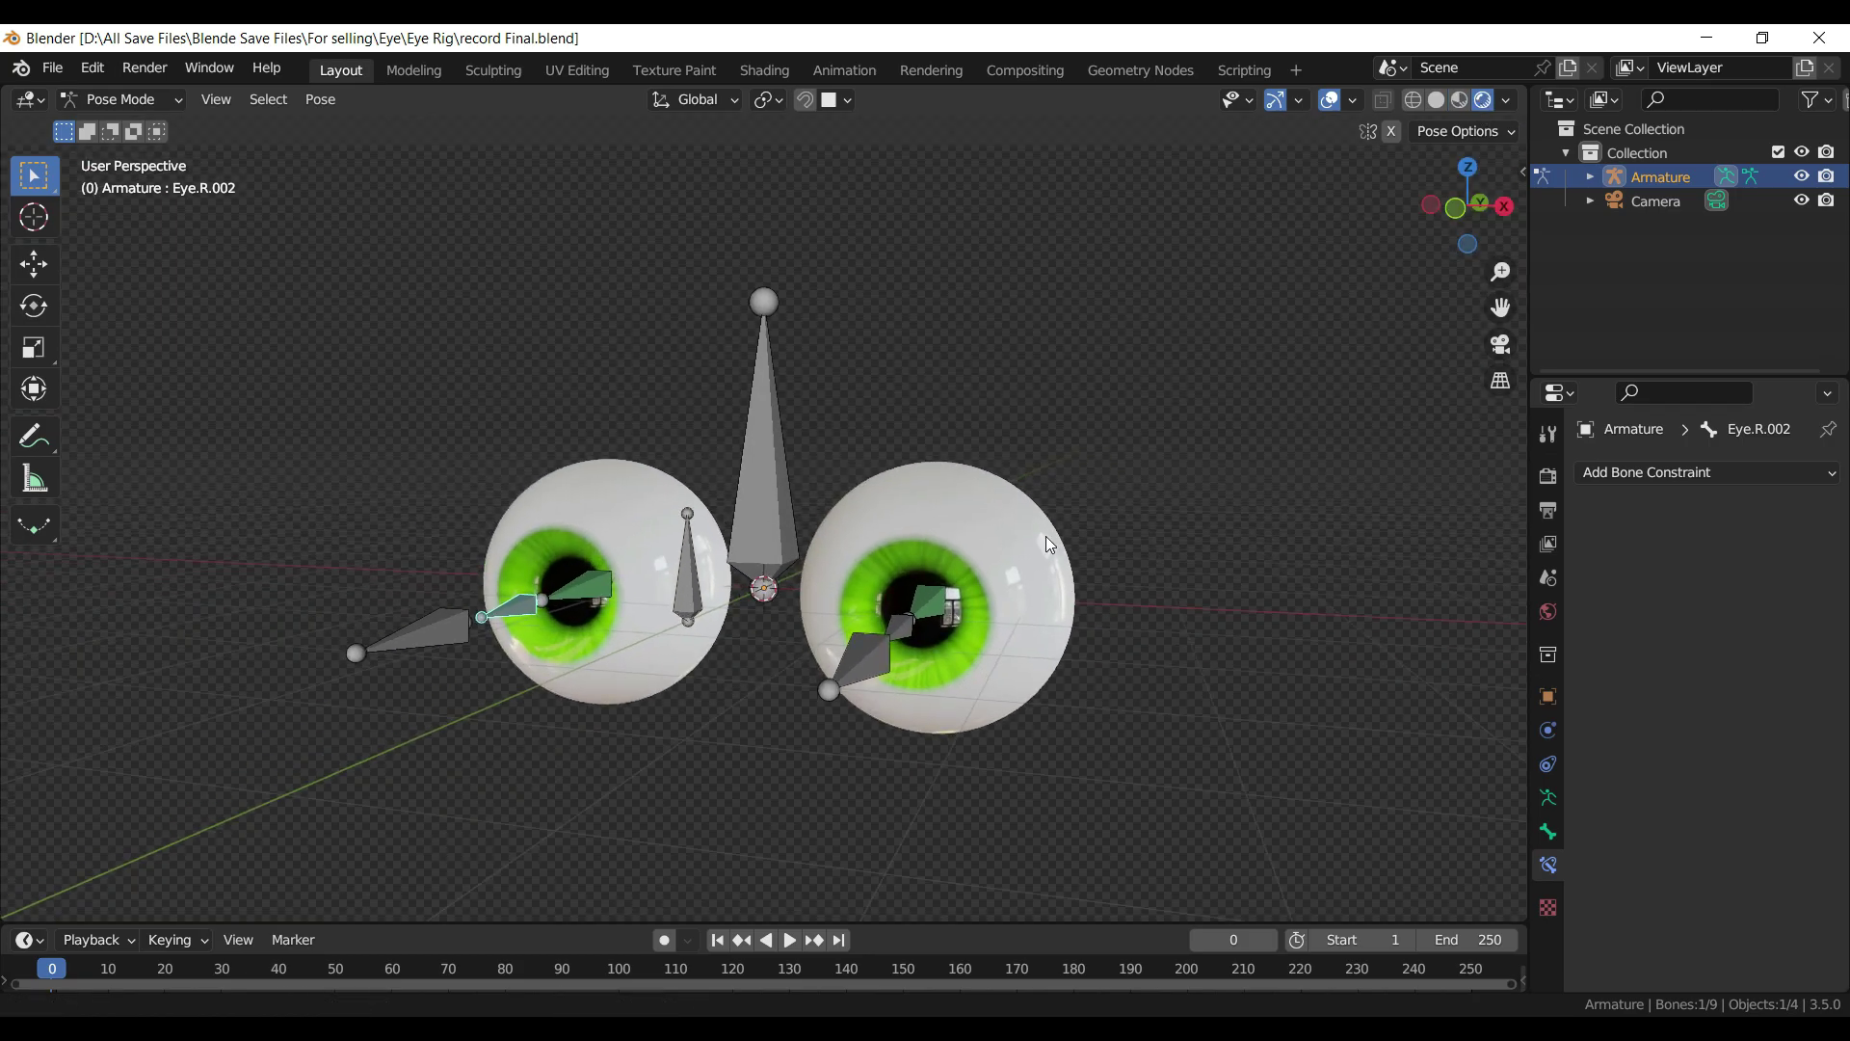